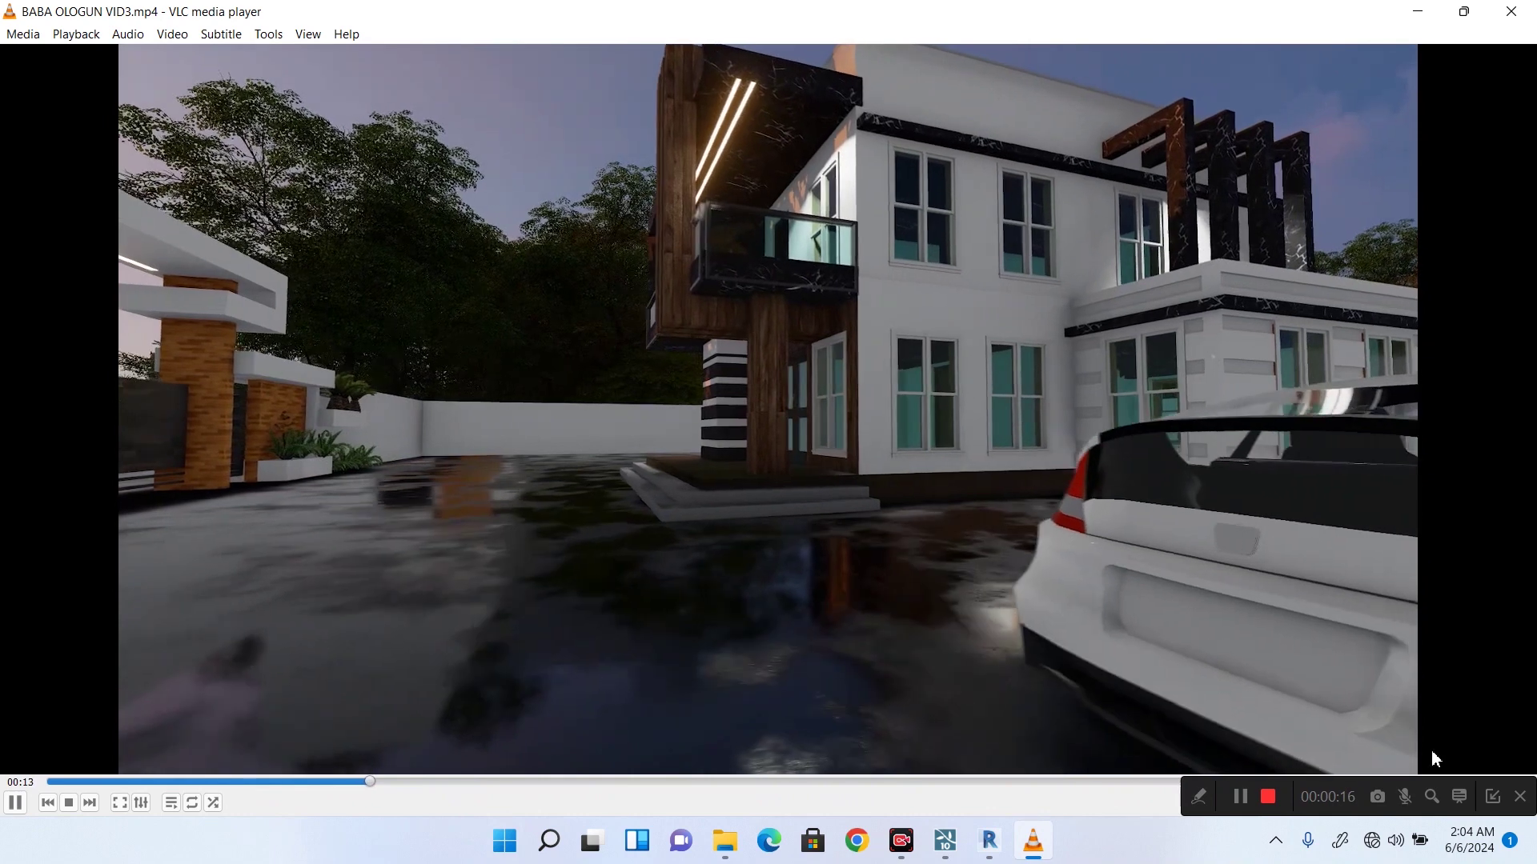
Lower the VLC volume to about 10% and pause BABA OLOGUN VID3.mp4 at 00:40.
scroll(1129, 812, "down", 2)
scroll(1128, 810, "down", 6)
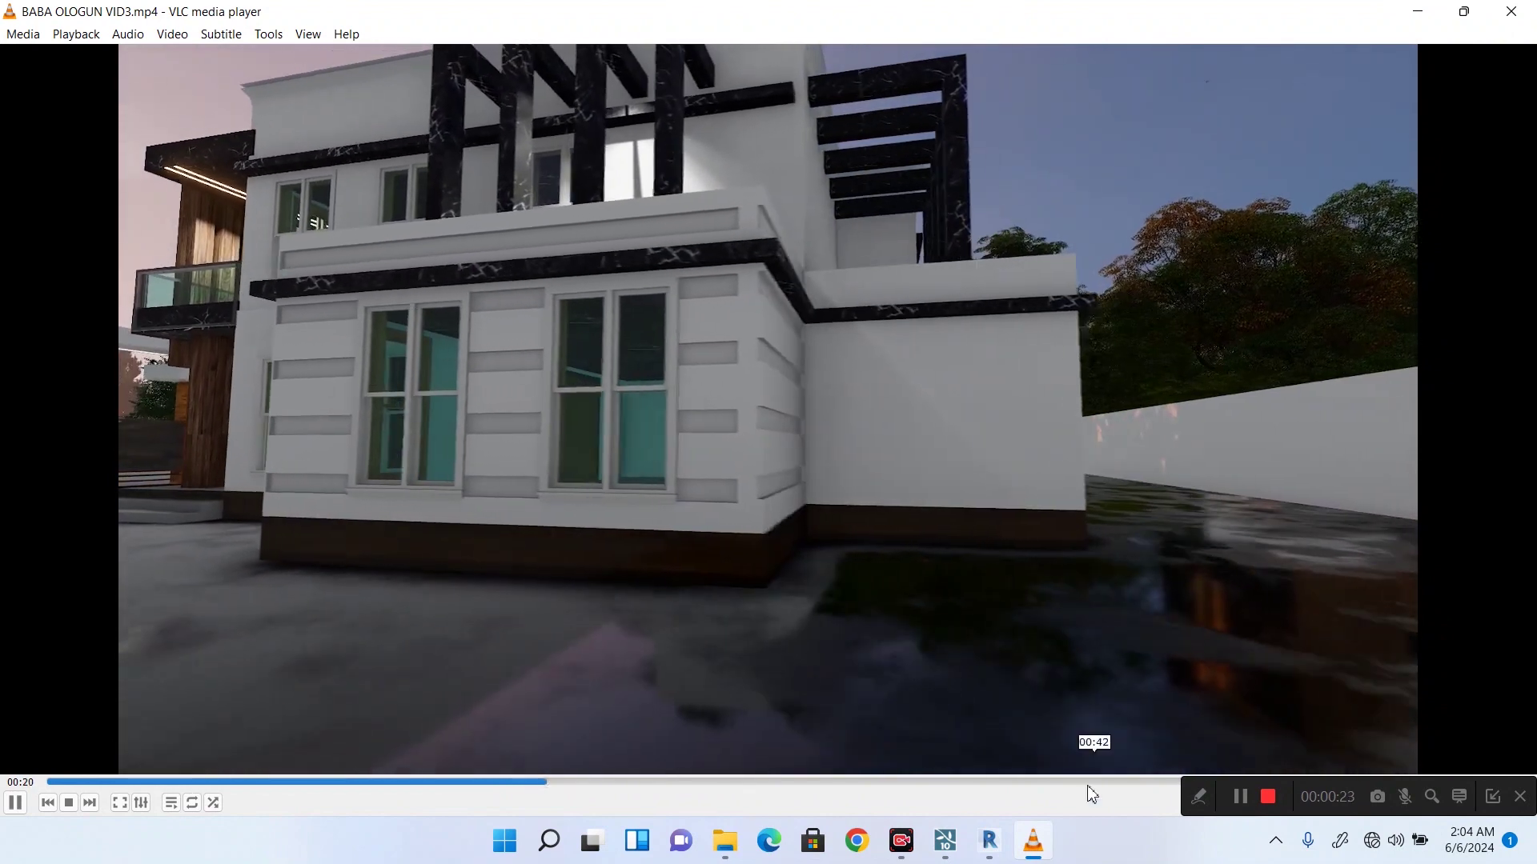
scroll(1102, 806, "down", 6)
scroll(1105, 810, "down", 4)
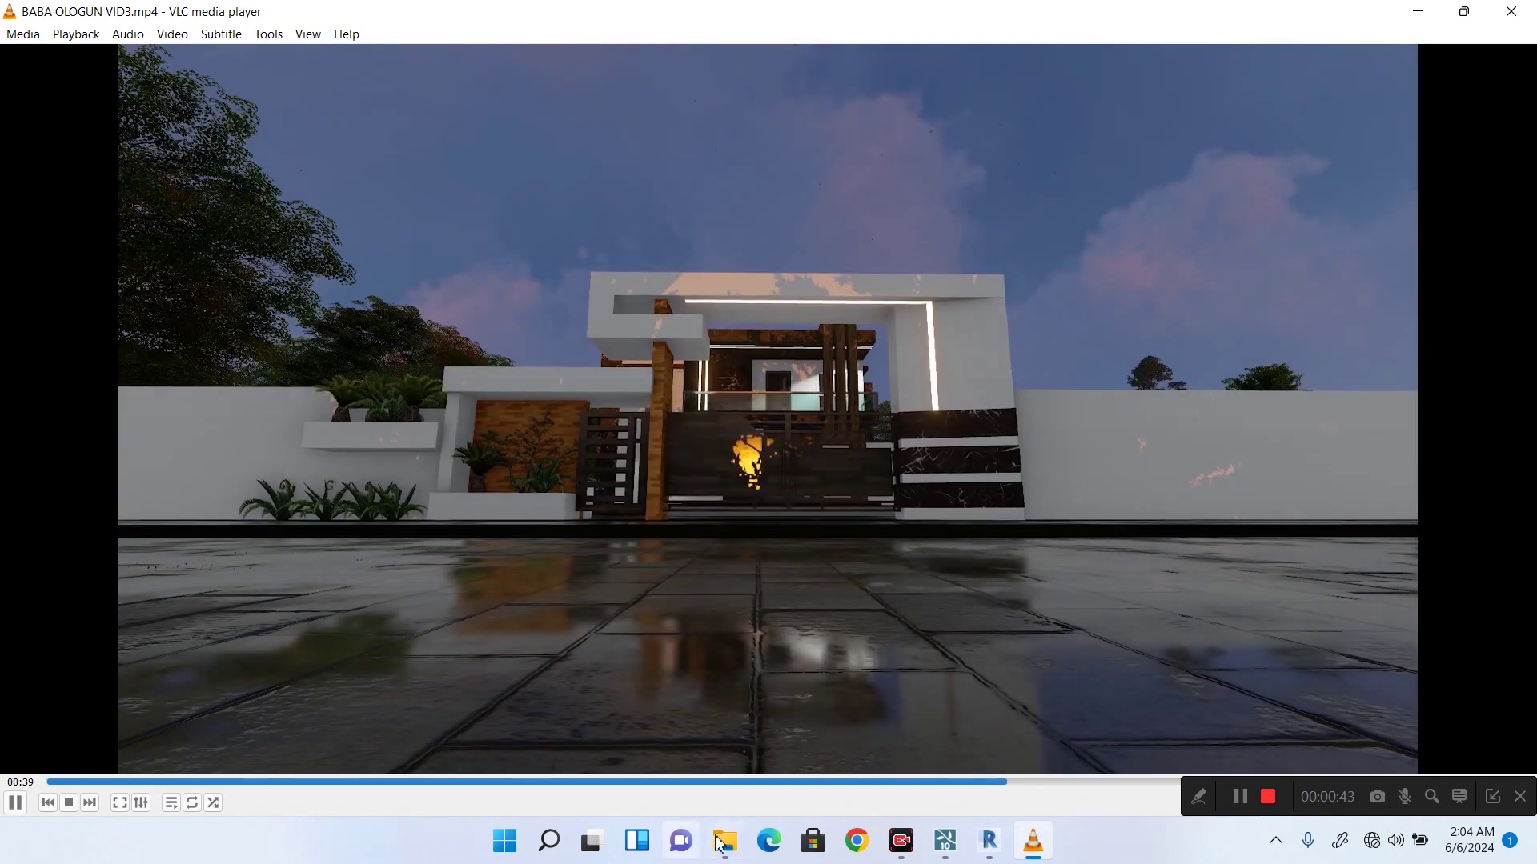
left_click(728, 734)
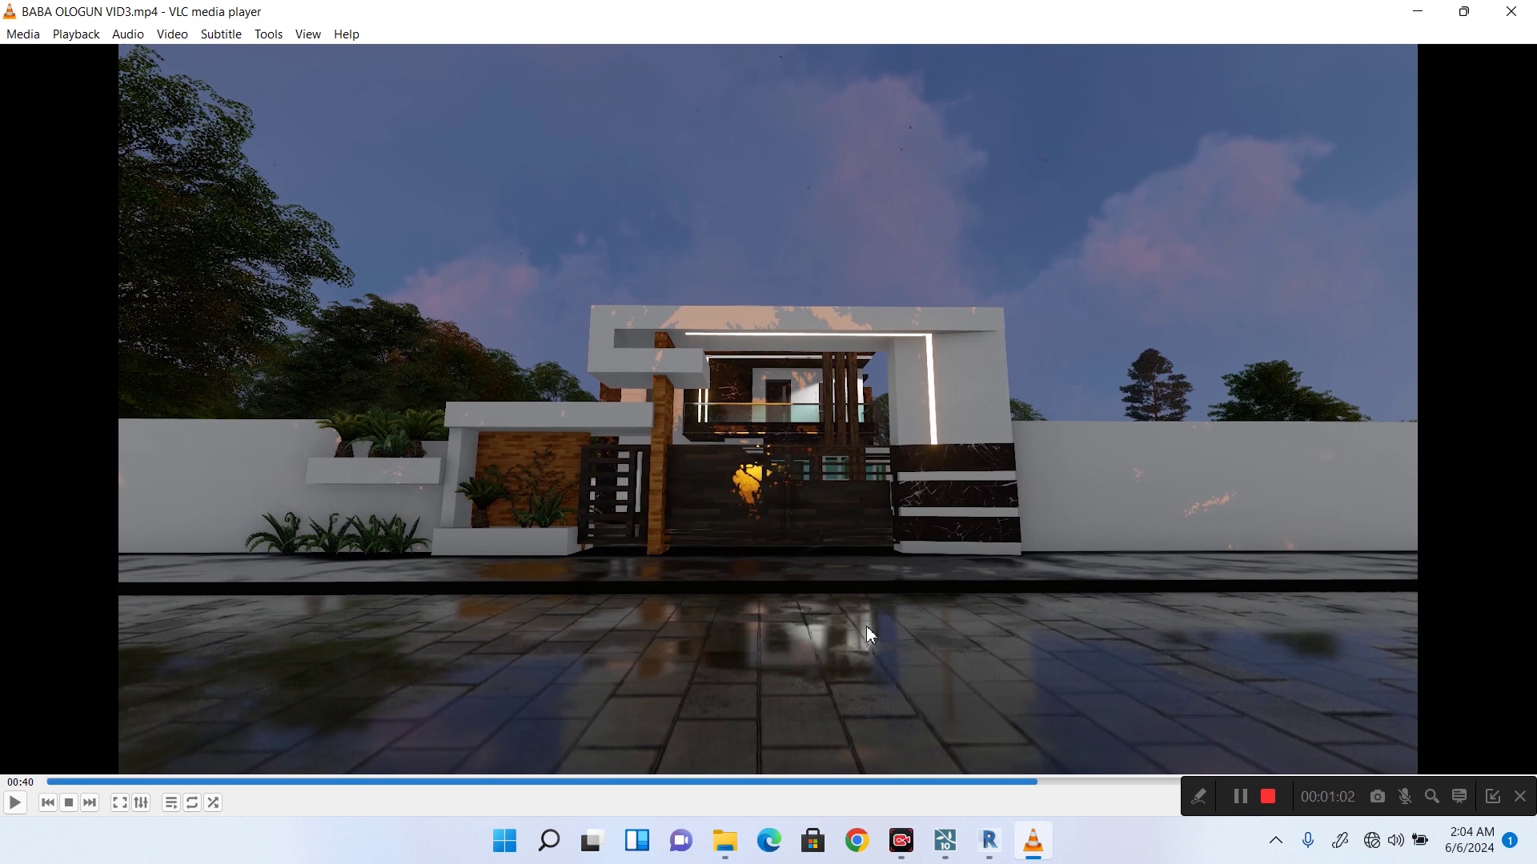
Bring up Revit and show the BABA OLOGUN default 3D view as an isometric from above.
left_click(993, 853)
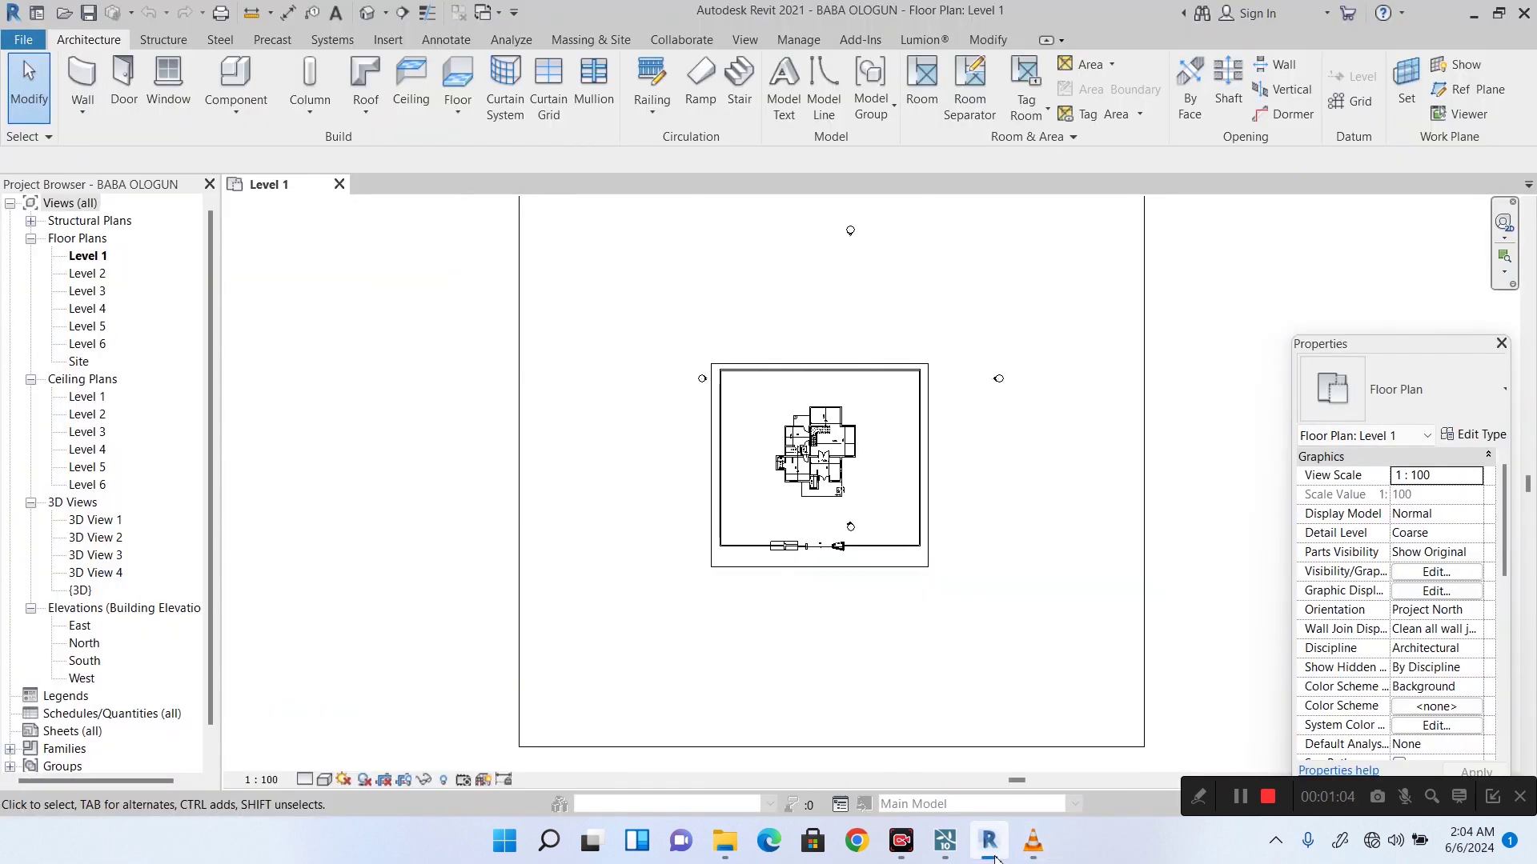
left_click(368, 12)
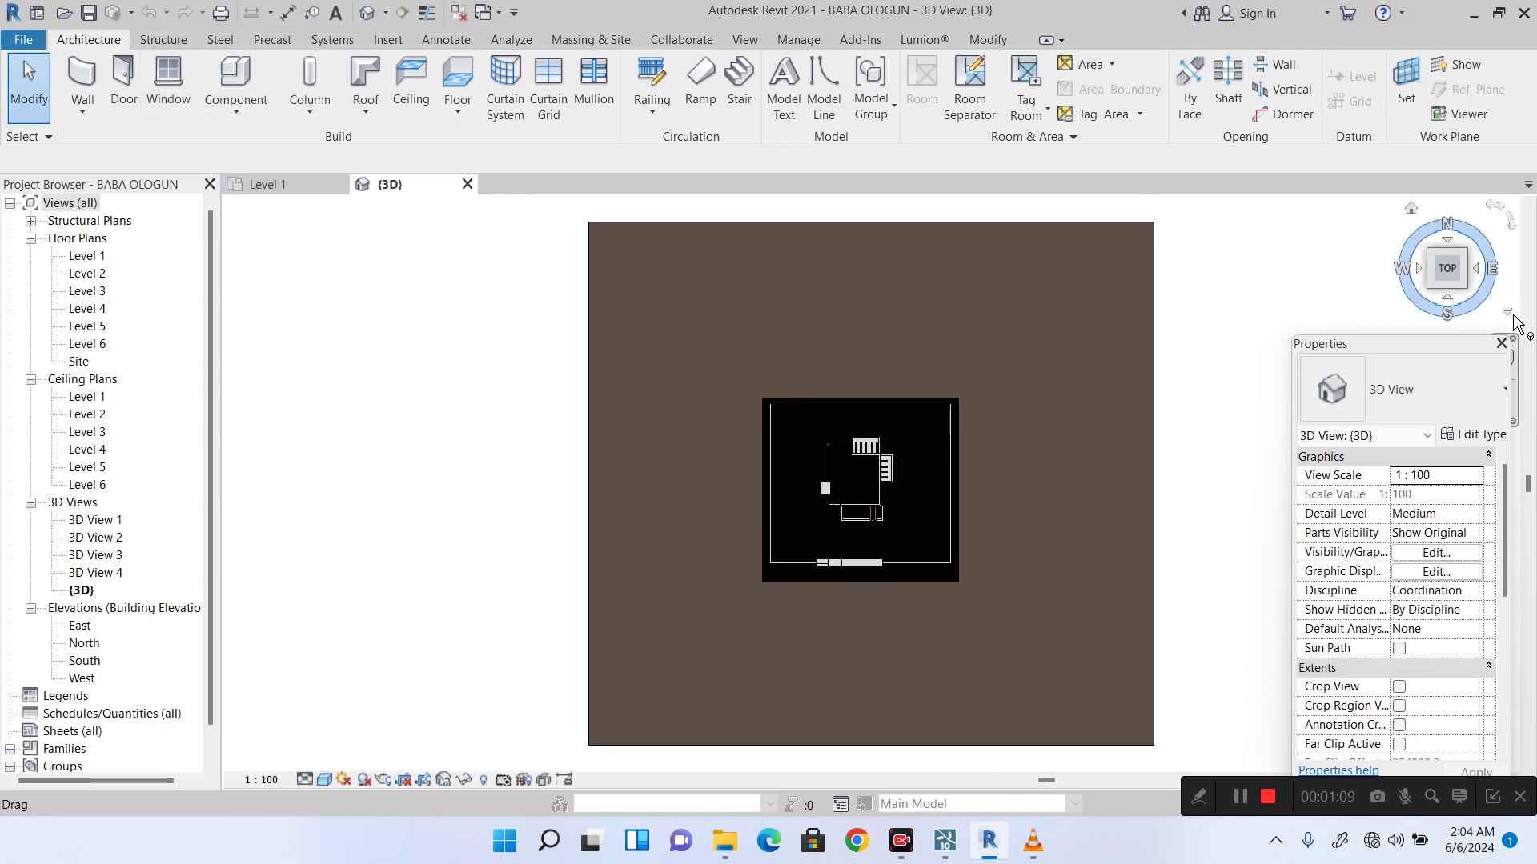
left_click(1465, 288)
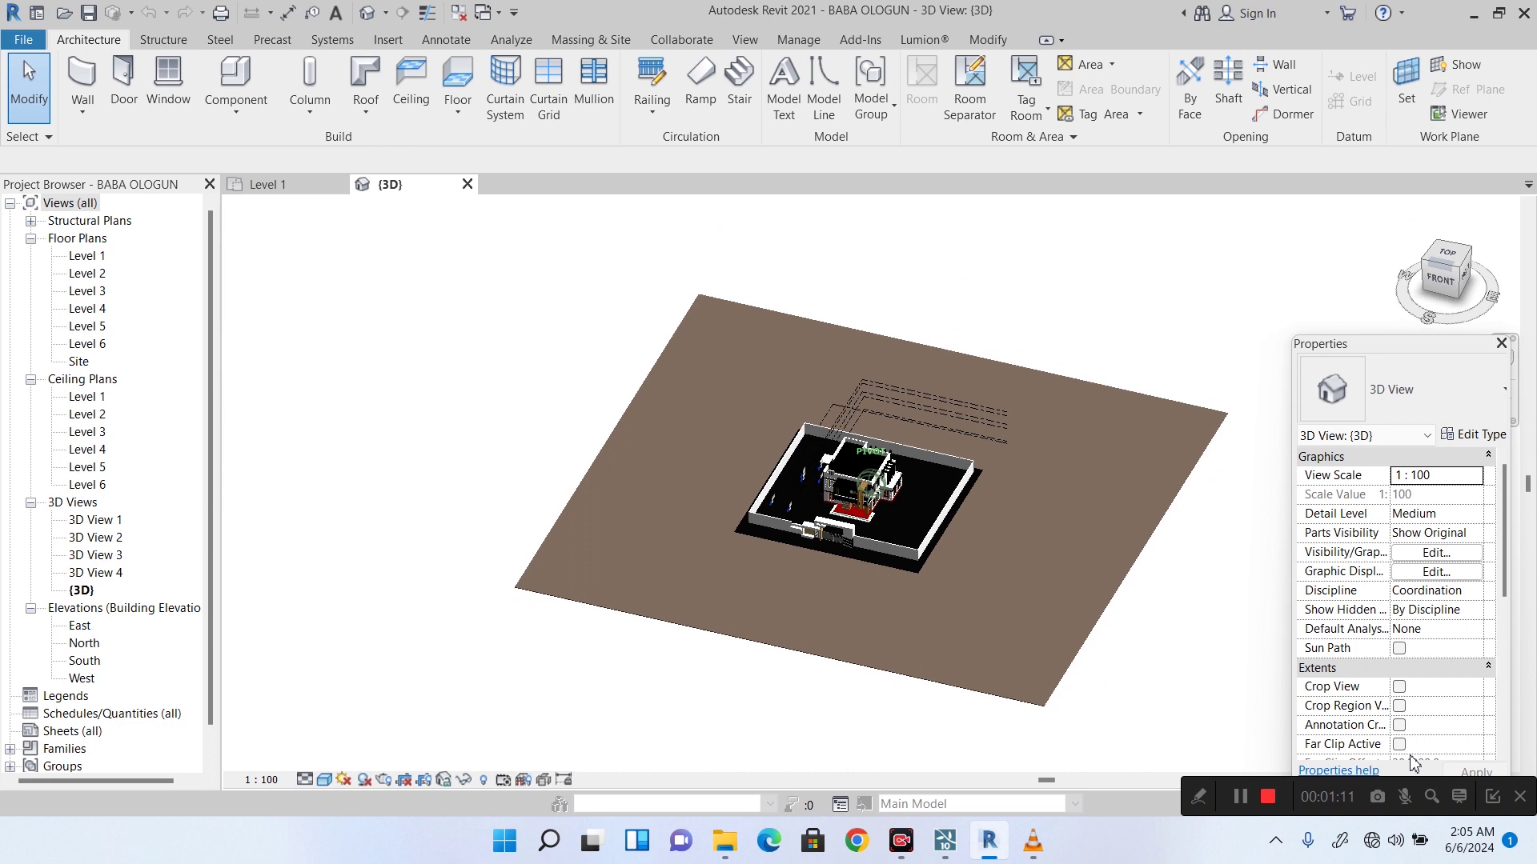
scroll(881, 519, "up", 5)
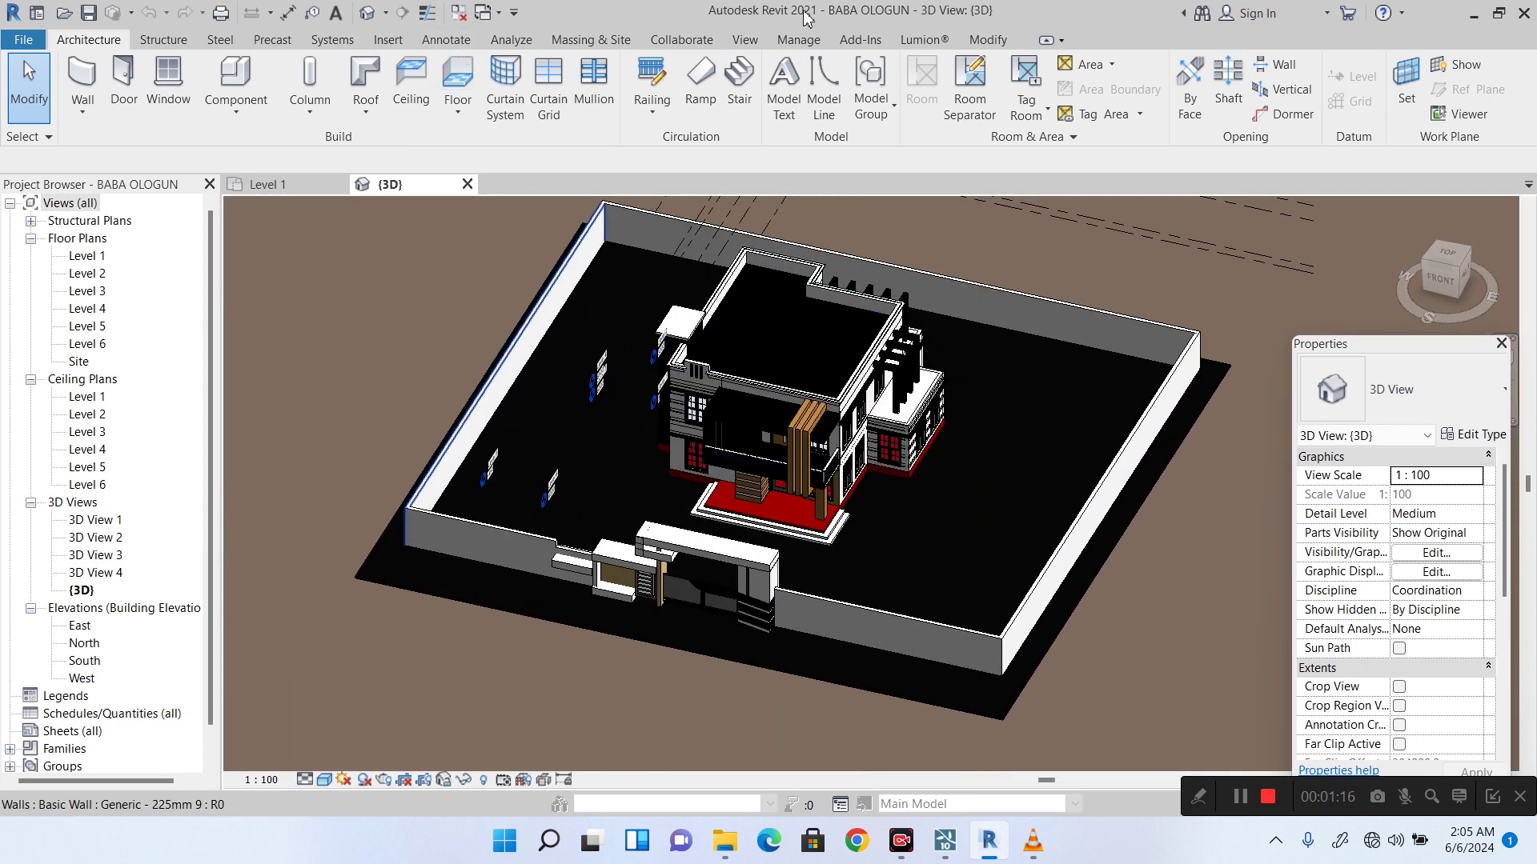
scroll(862, 376, "up", 2)
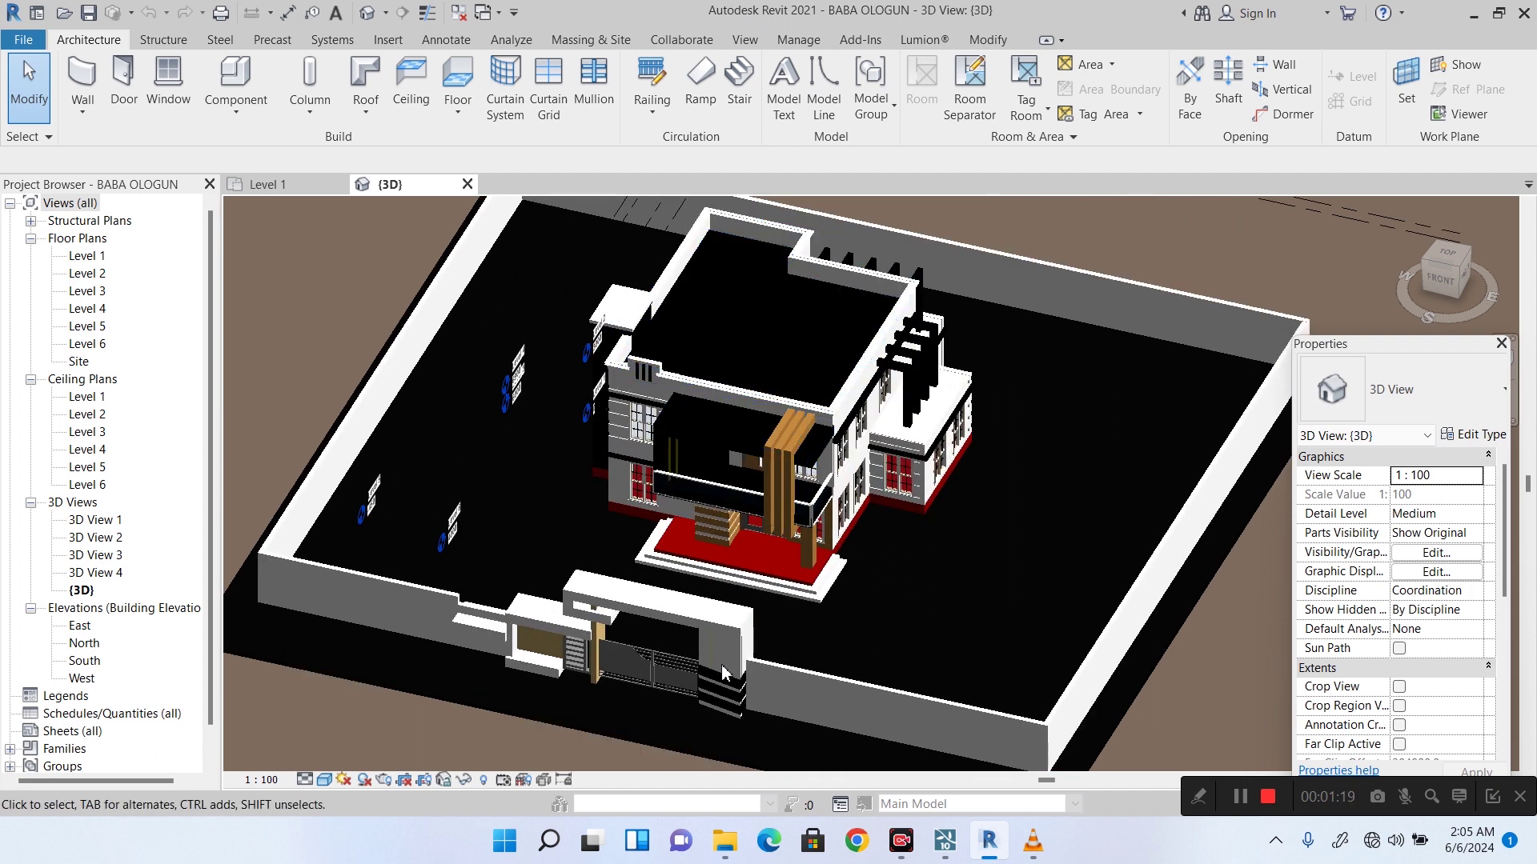
Orbit and zoom around the house to inspect its front entrance.
mouse_move(1458, 276)
middle_mouse_down("shift")
mouse_move(225, 248)
mouse_move(419, 256)
mouse_move(428, 228)
mouse_move(1360, 240)
mouse_move(987, 219)
mouse_move(1177, 448)
mouse_move(1363, 746)
mouse_move(1281, 560)
middle_mouse_up("shift")
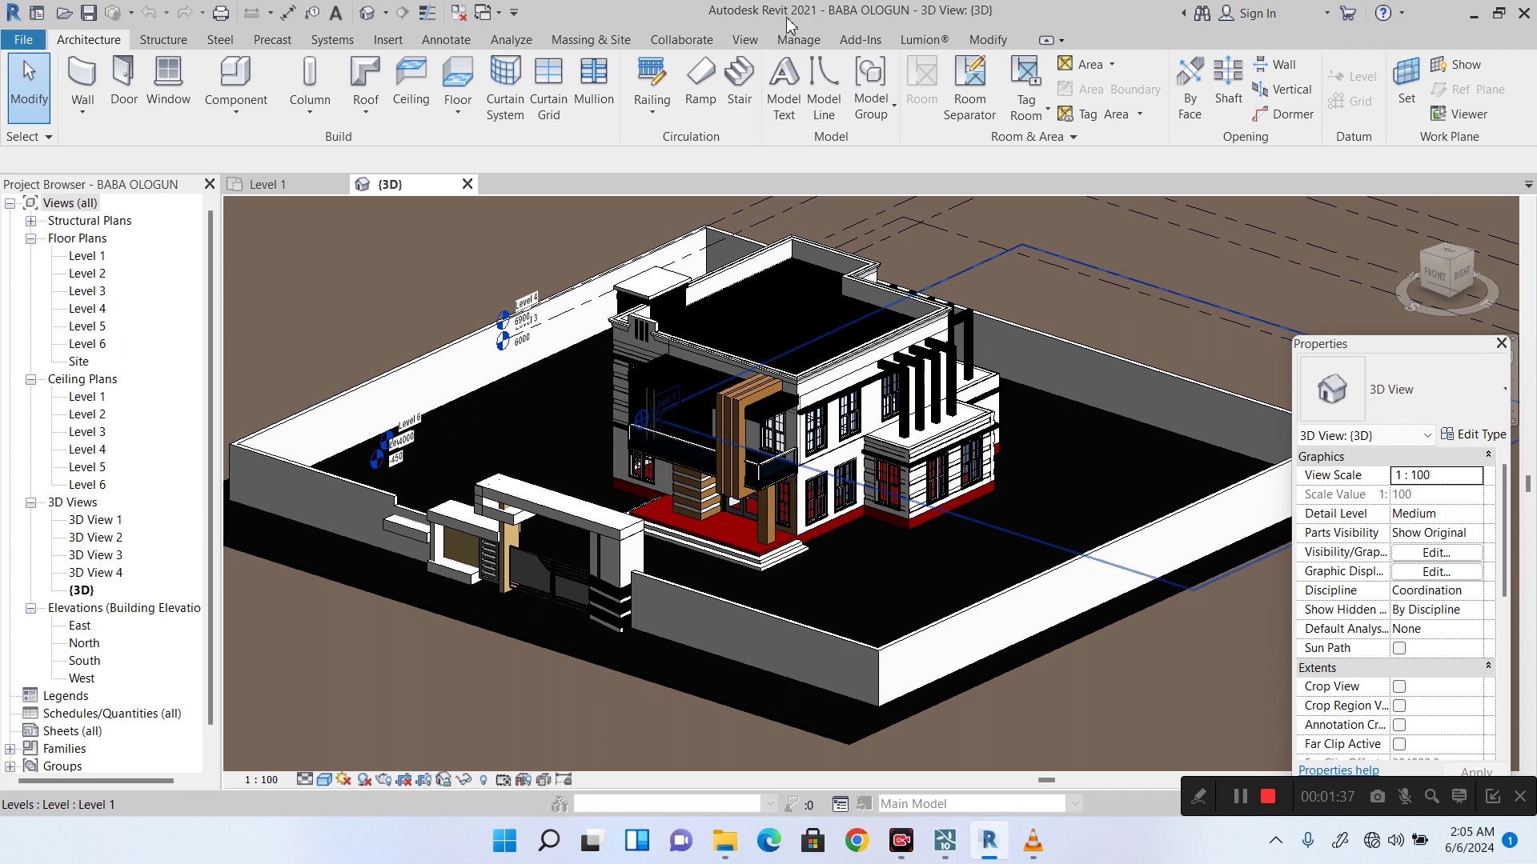
scroll(670, 630, "down", 2)
scroll(671, 630, "up", 3)
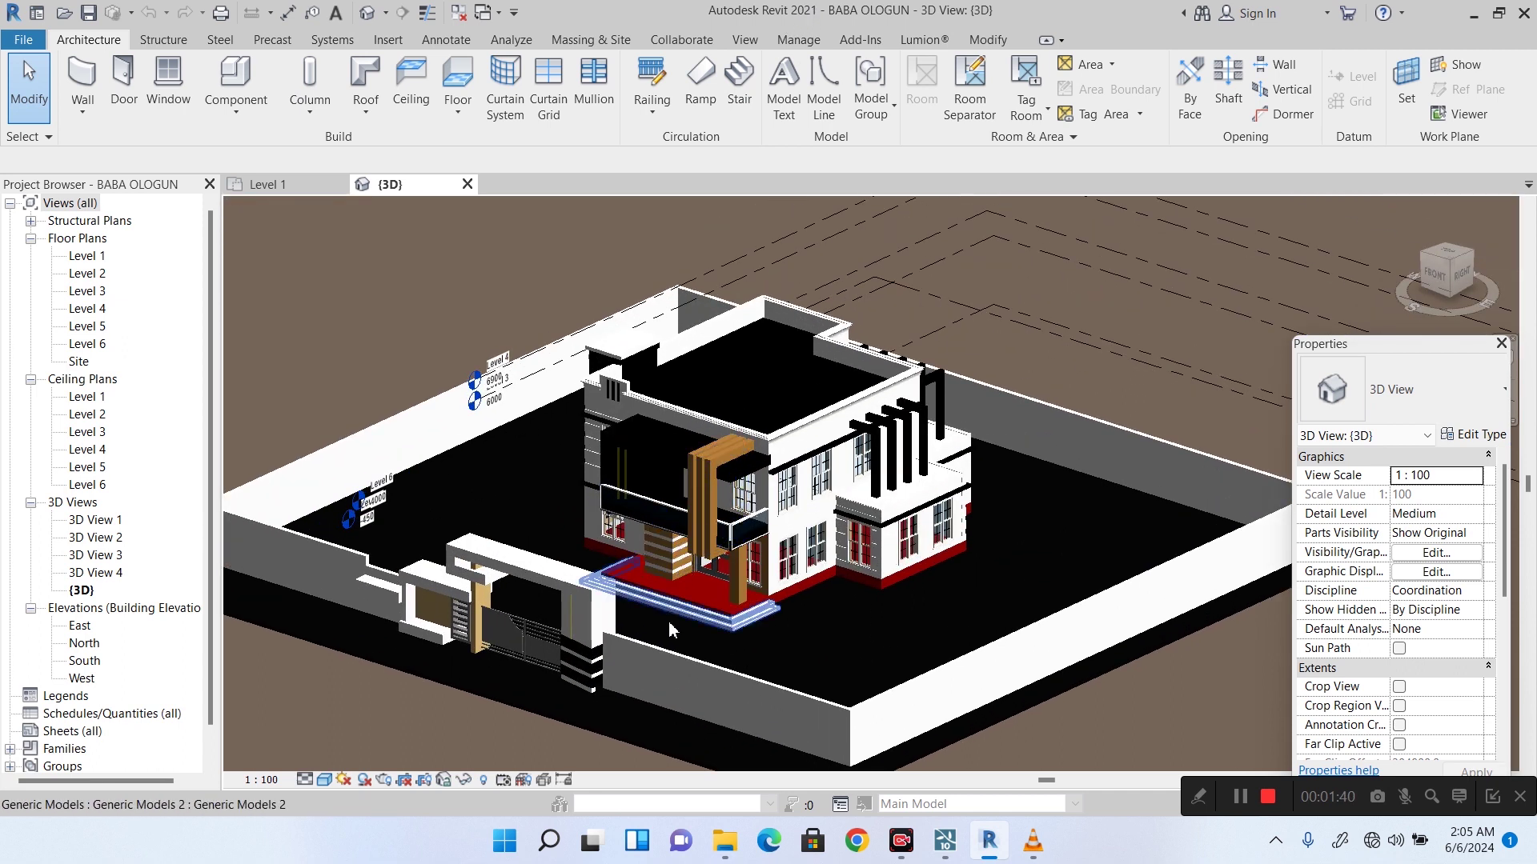
scroll(549, 643, "up", 1)
scroll(874, 646, "down", 1)
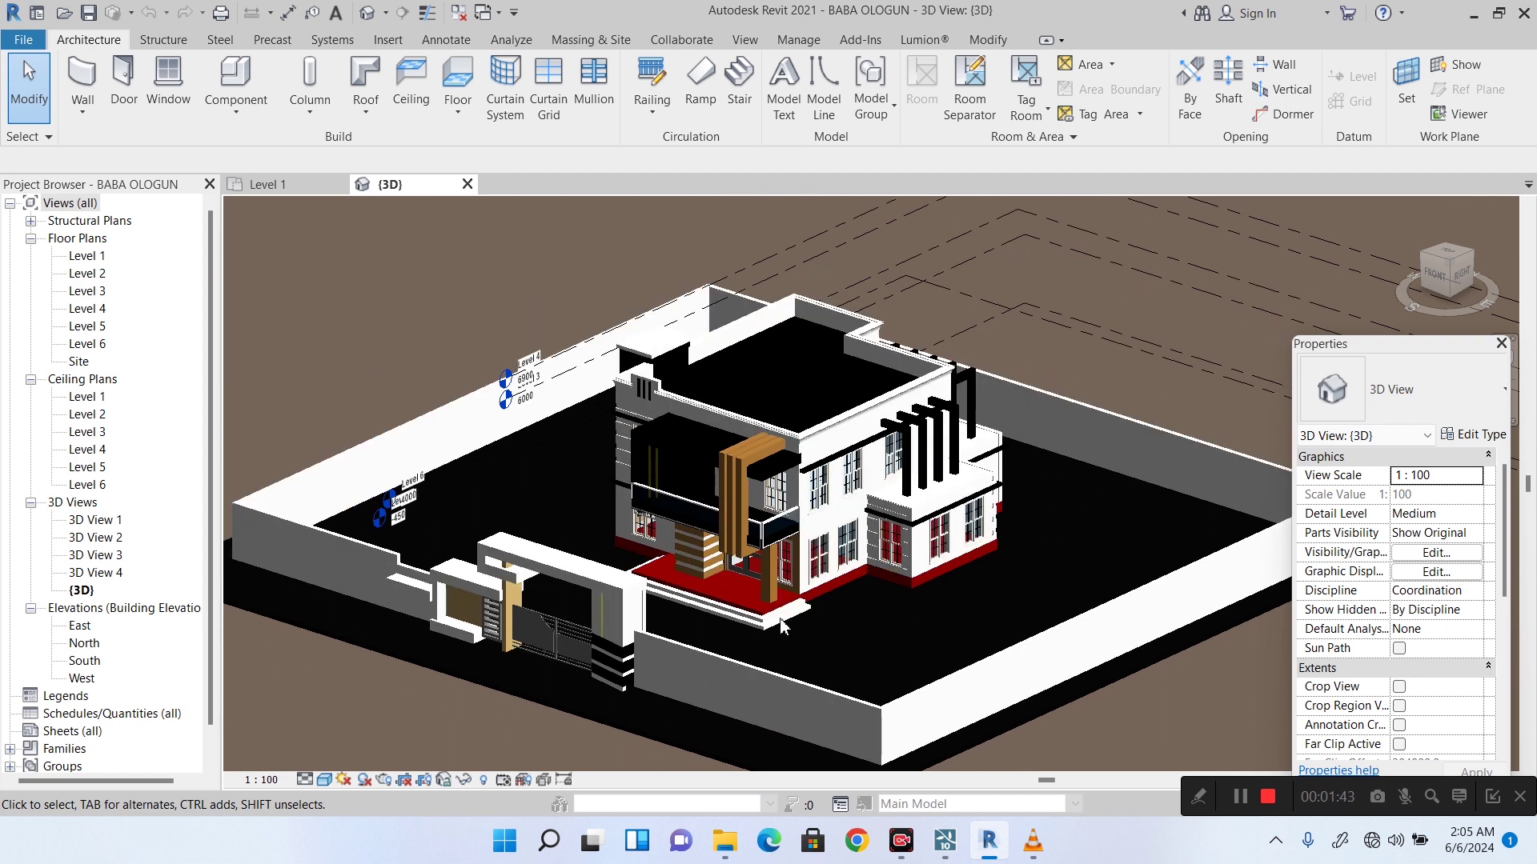
scroll(640, 608, "up", 2)
scroll(530, 590, "down", 1)
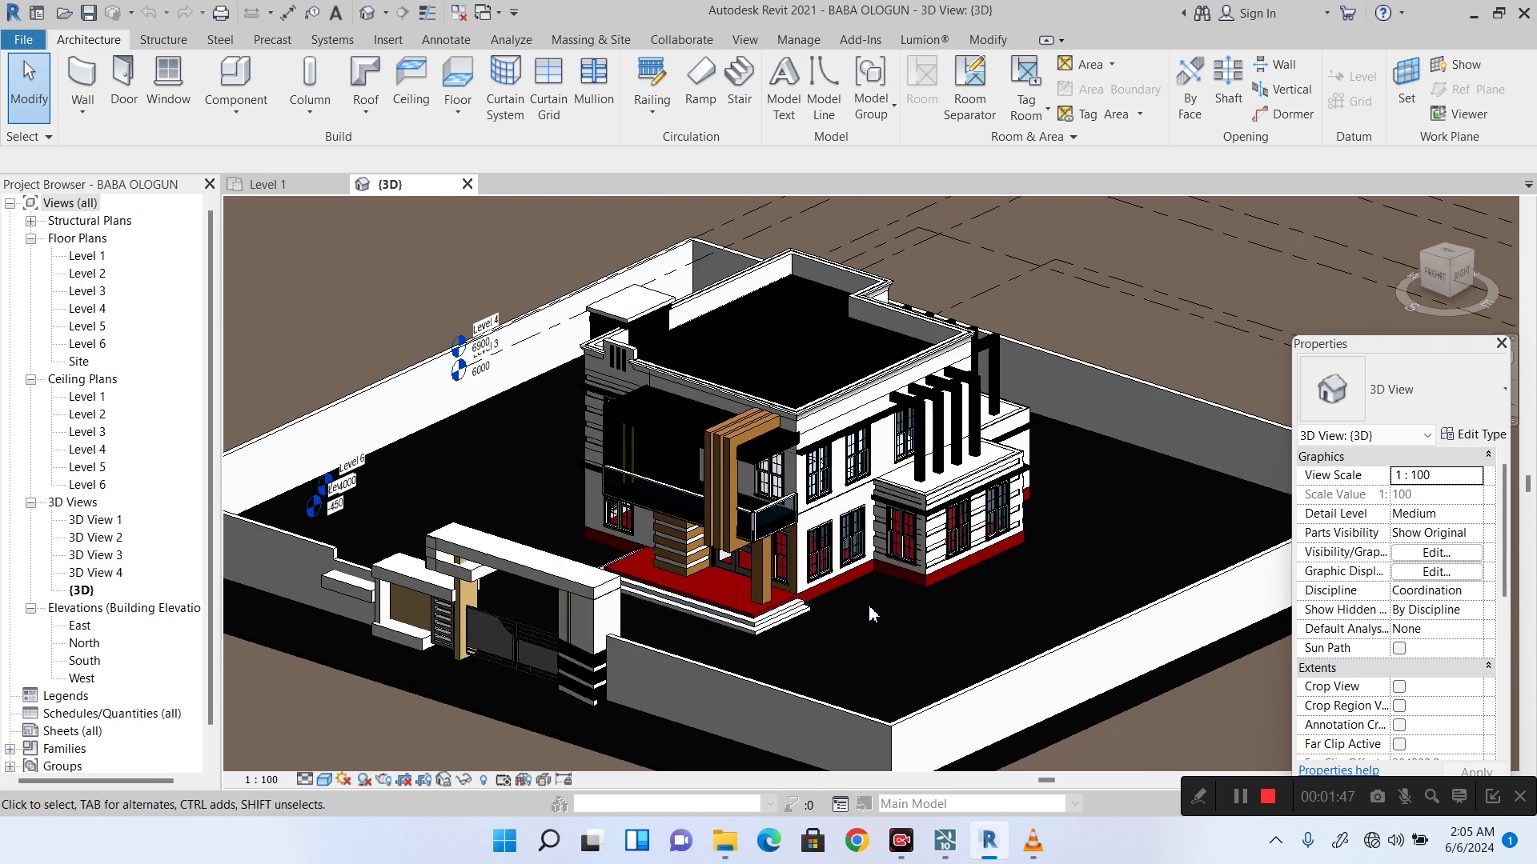
Open the Level 1 and Level 2 floor plans, then go back to the {3D} view.
double_click(92, 257)
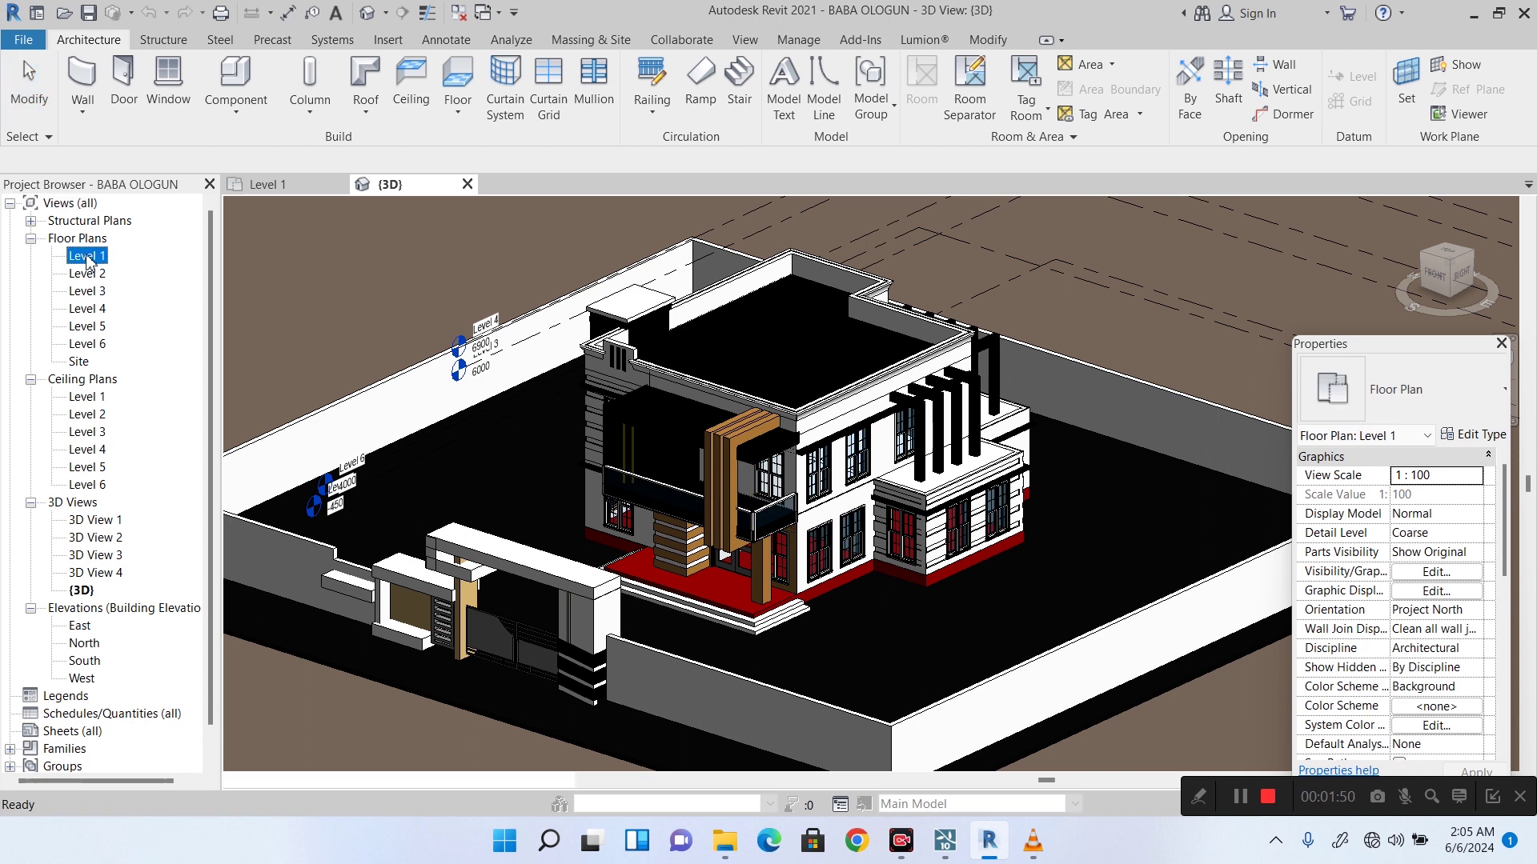
double_click(87, 271)
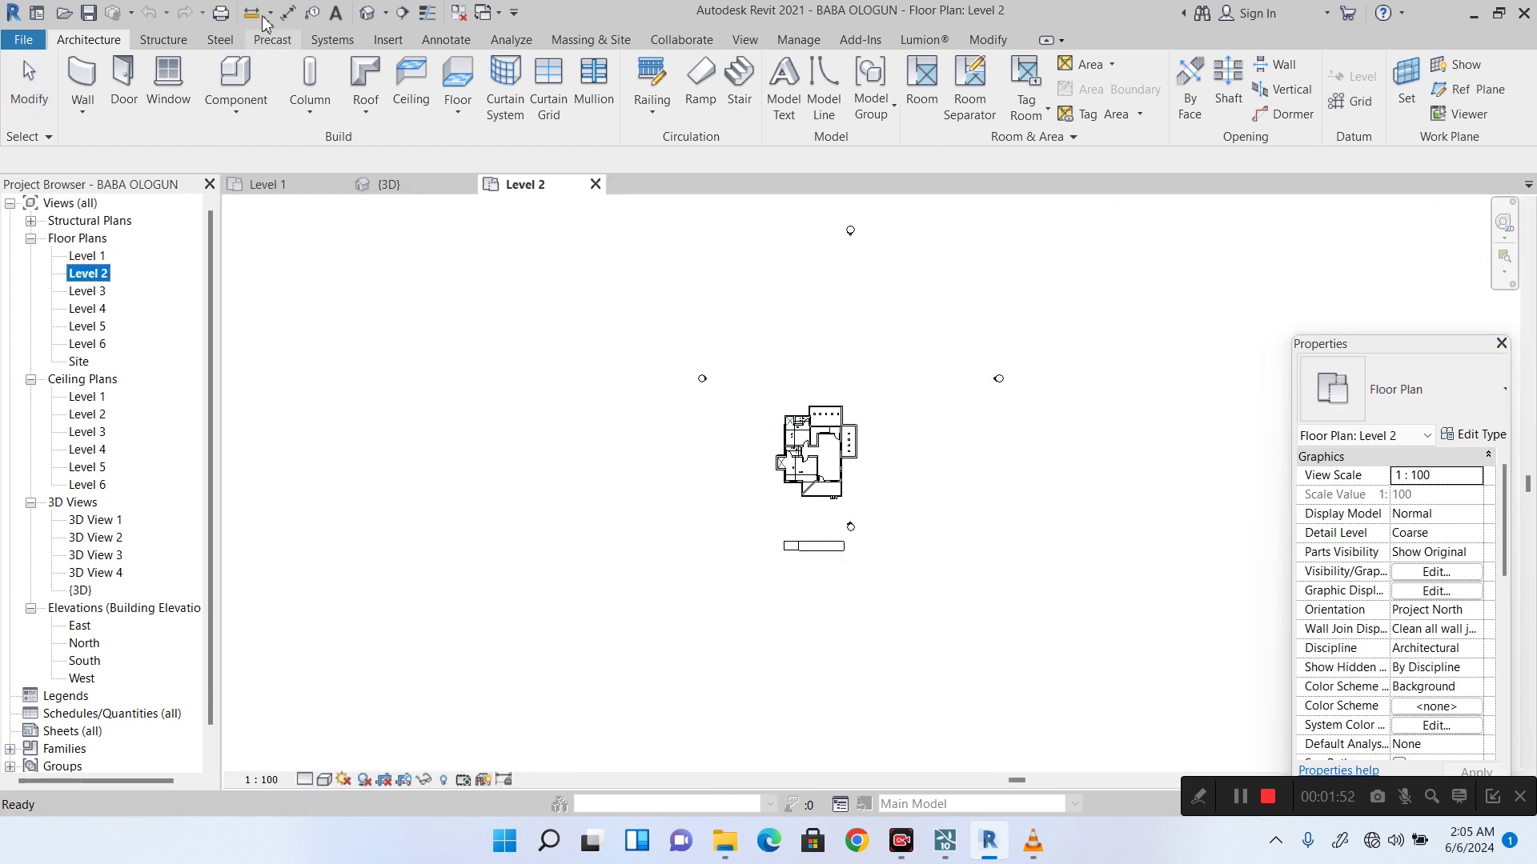
left_click(372, 19)
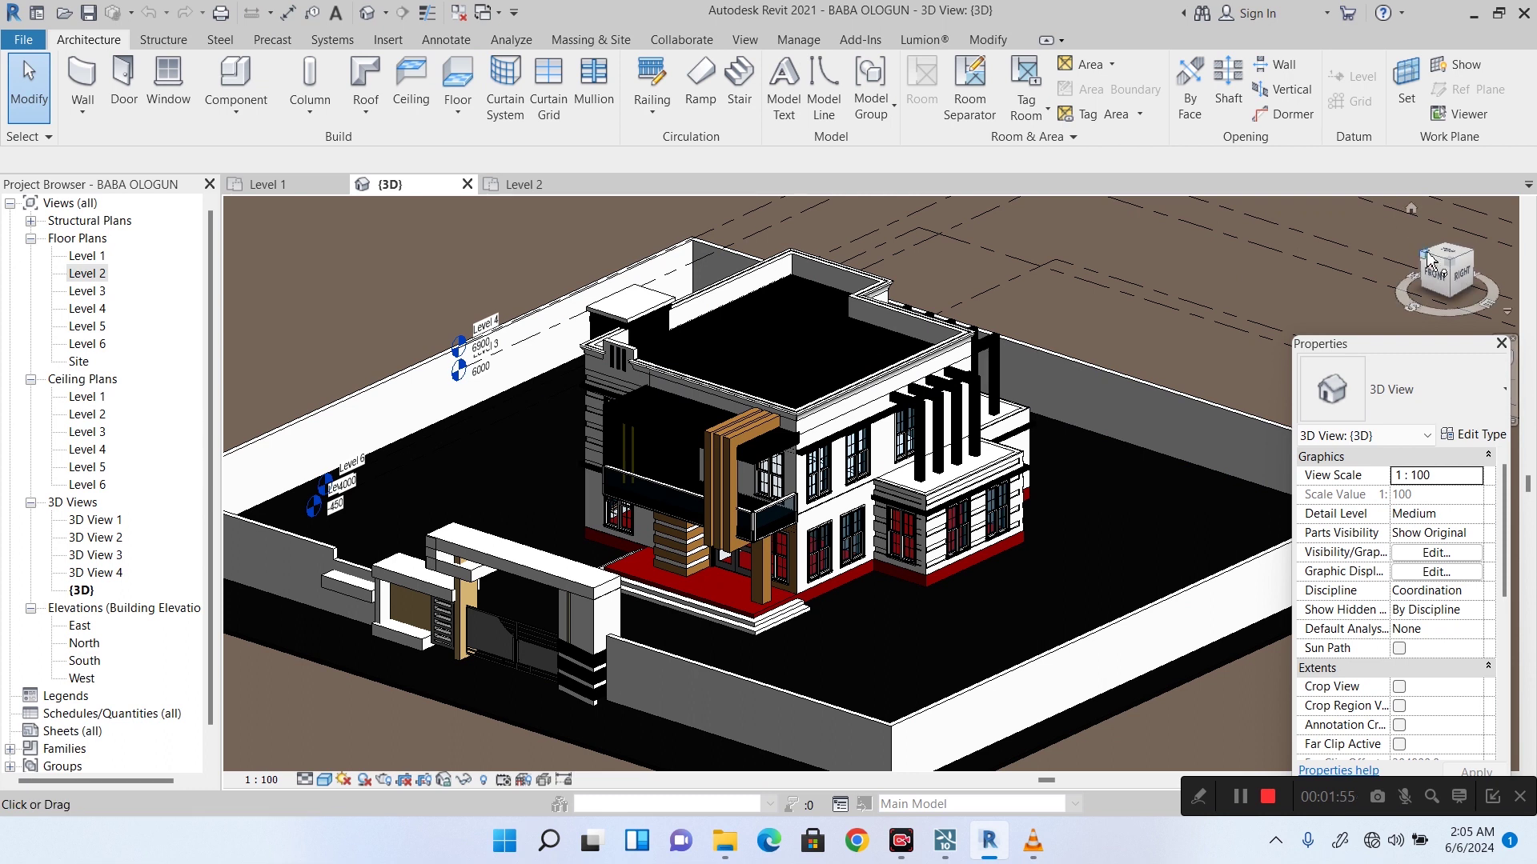
Turn the 3D model to a straight FRONT view and switch over to the Lumion scene.
left_click(1454, 273)
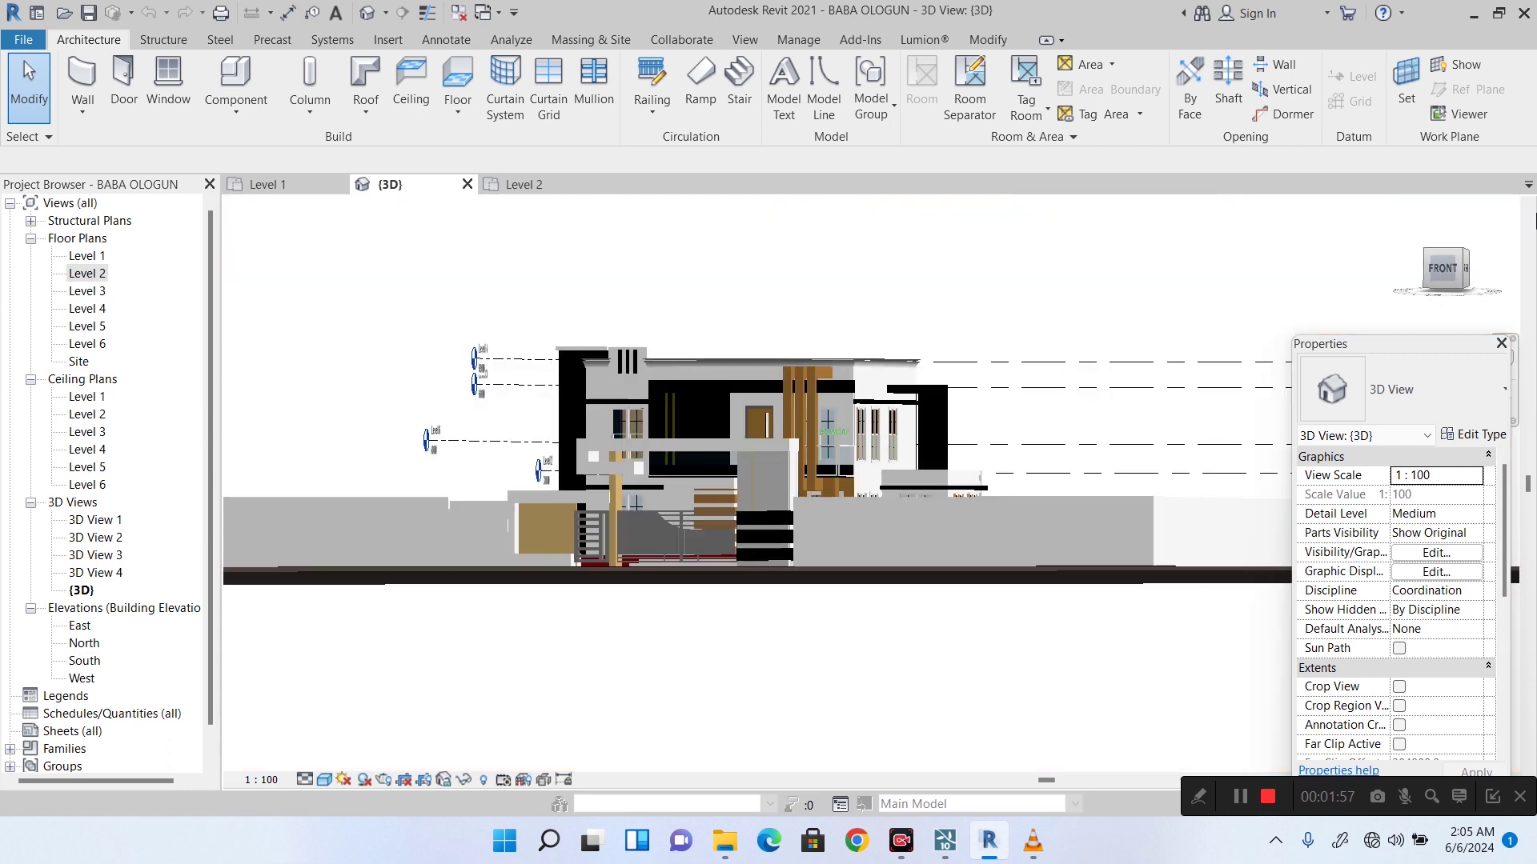
left_click(1427, 263)
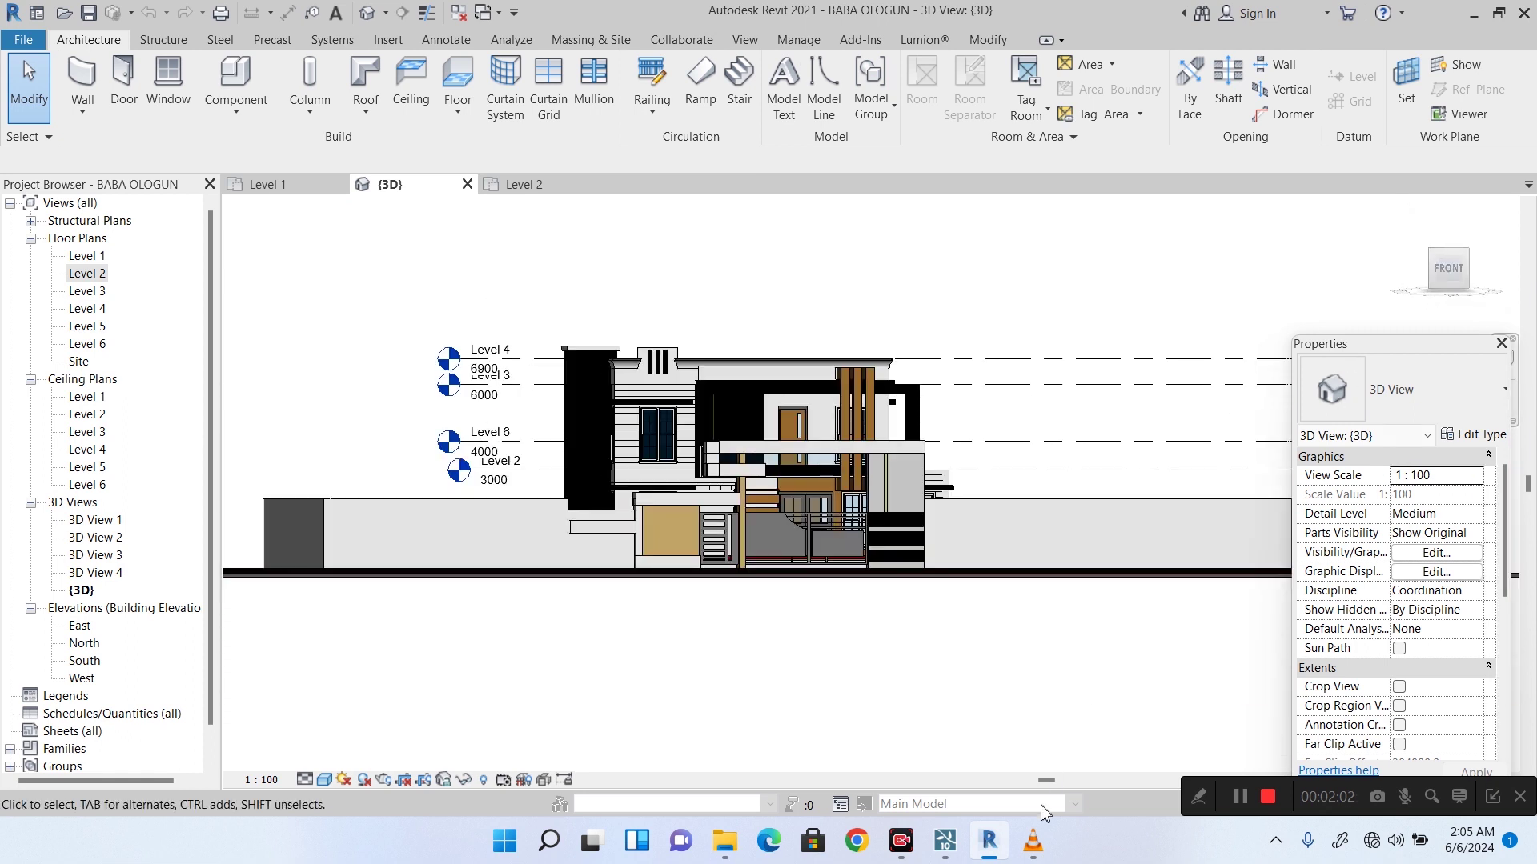
left_click(952, 847)
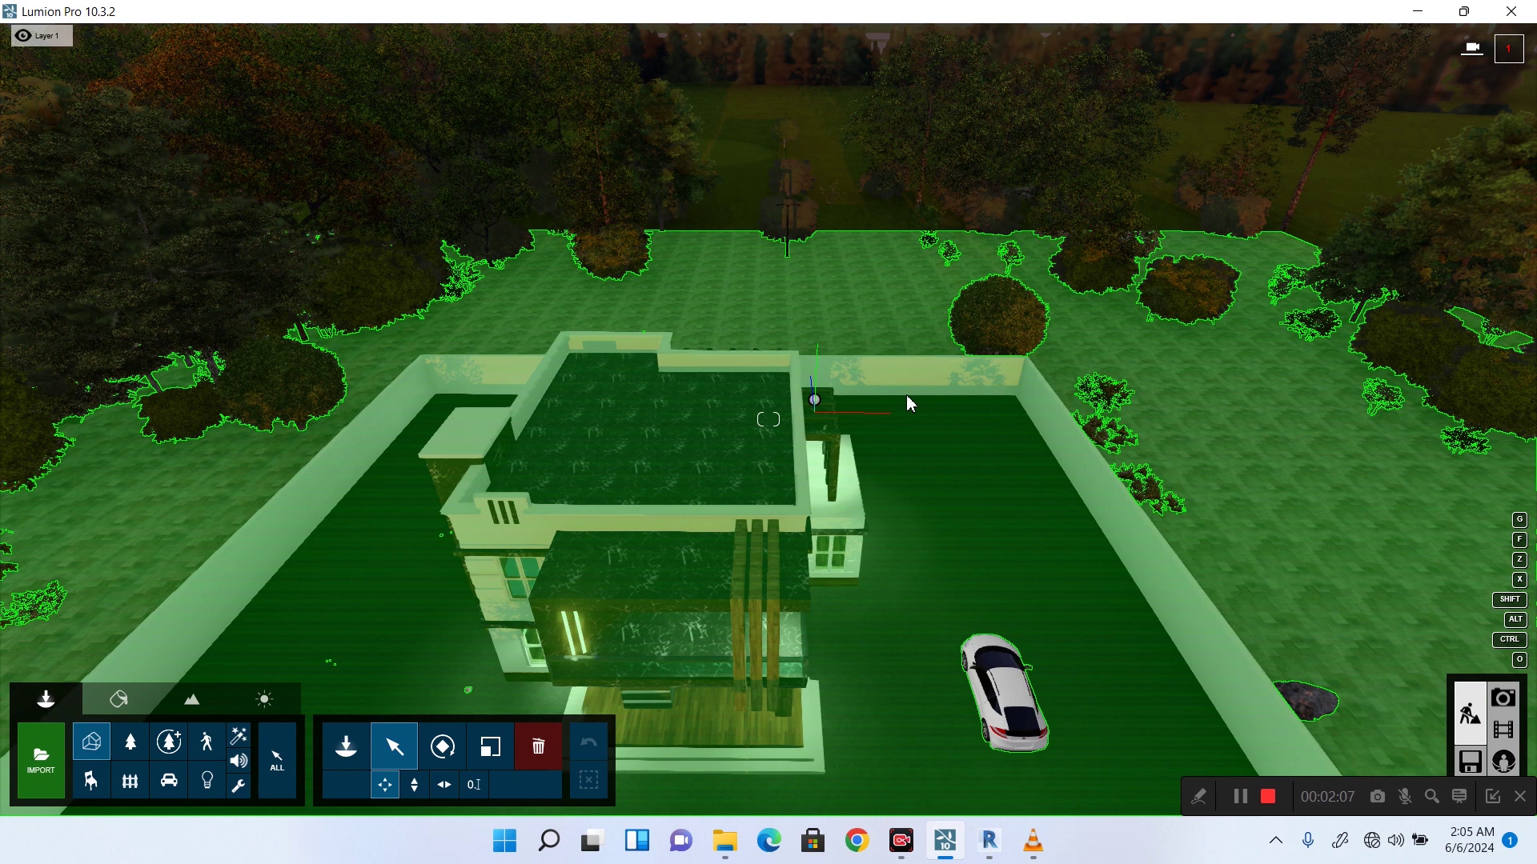
Pull the Lumion camera back to frame the whole walled site.
right_click_drag(910, 403, 911, 428)
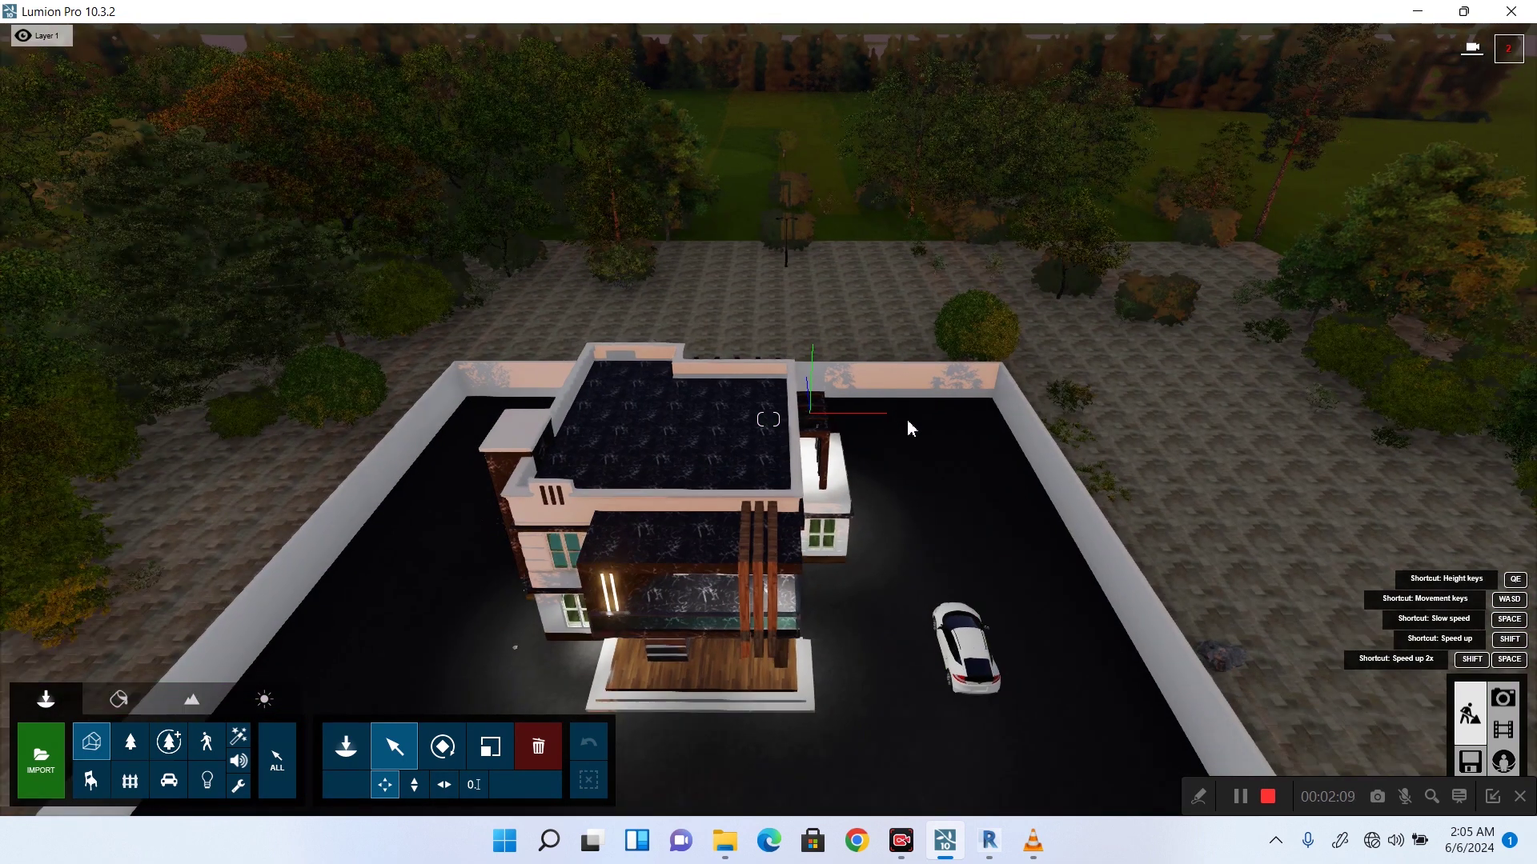
scroll(909, 422, "down", 3)
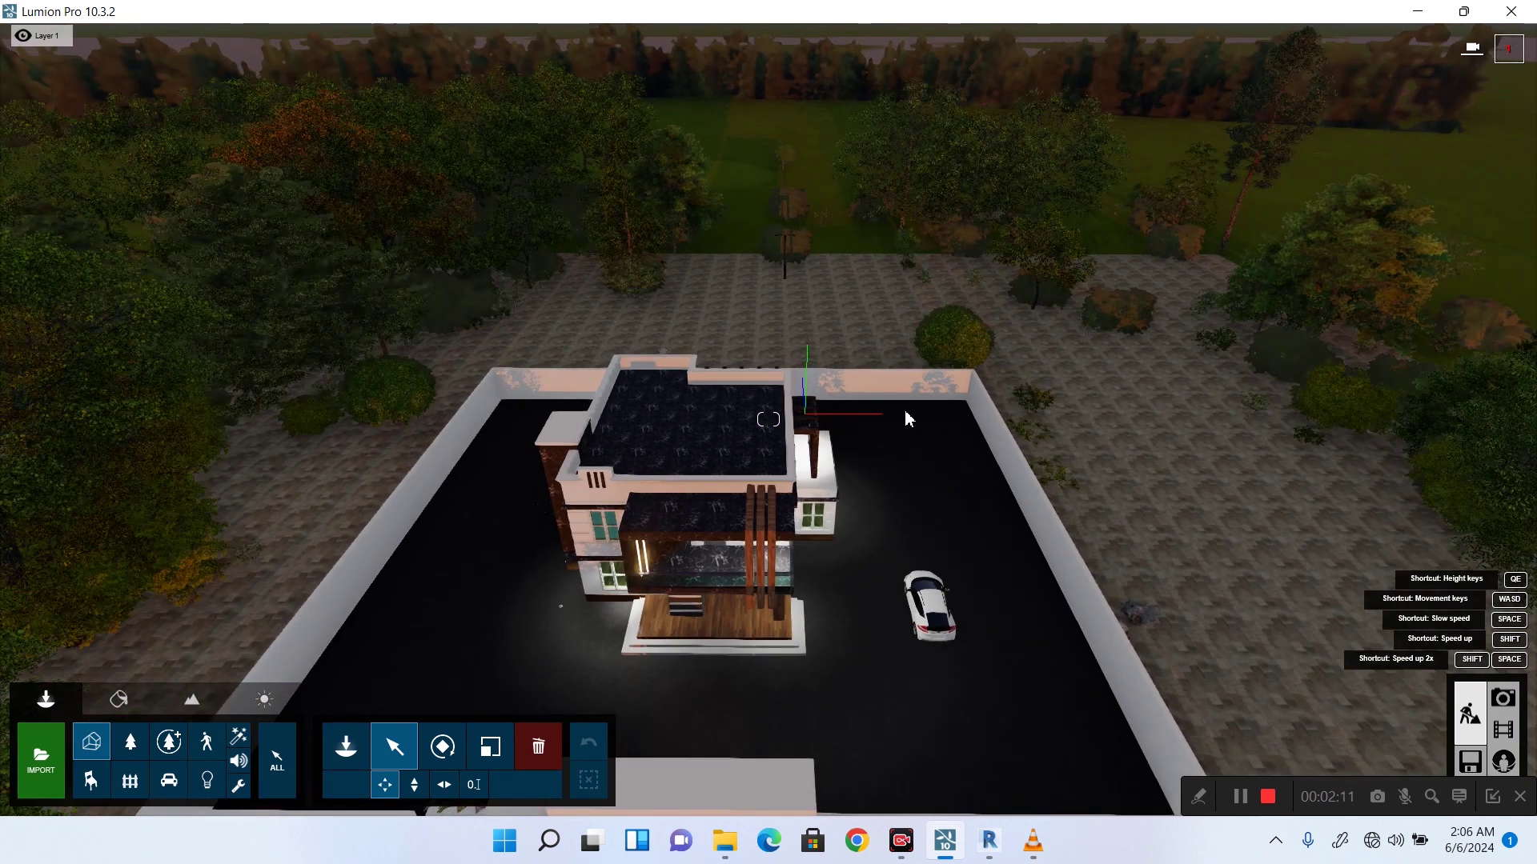
scroll(907, 418, "down", 3)
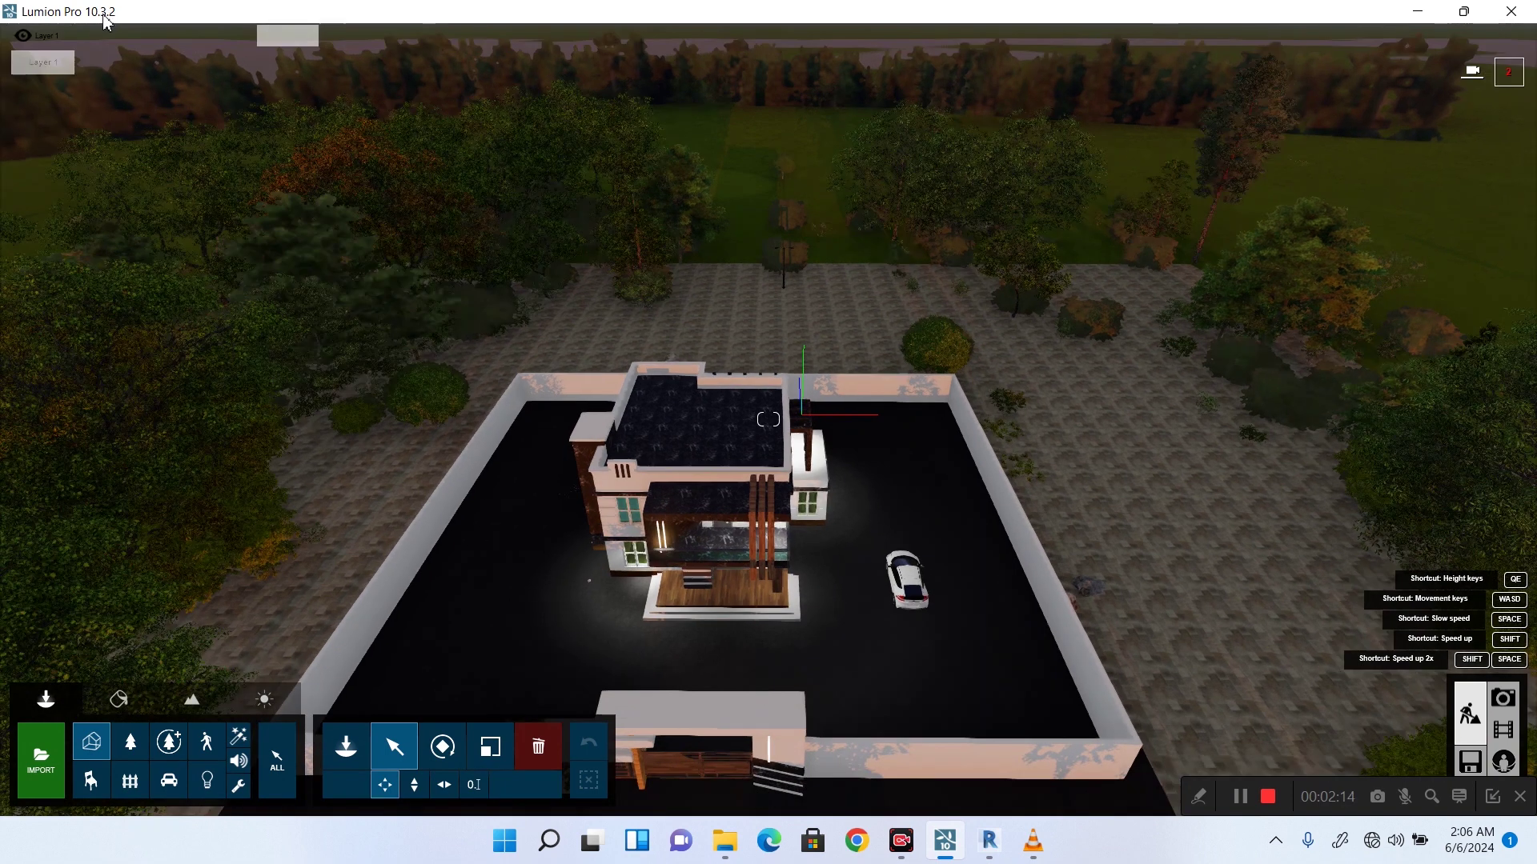
key("s")
key("s")
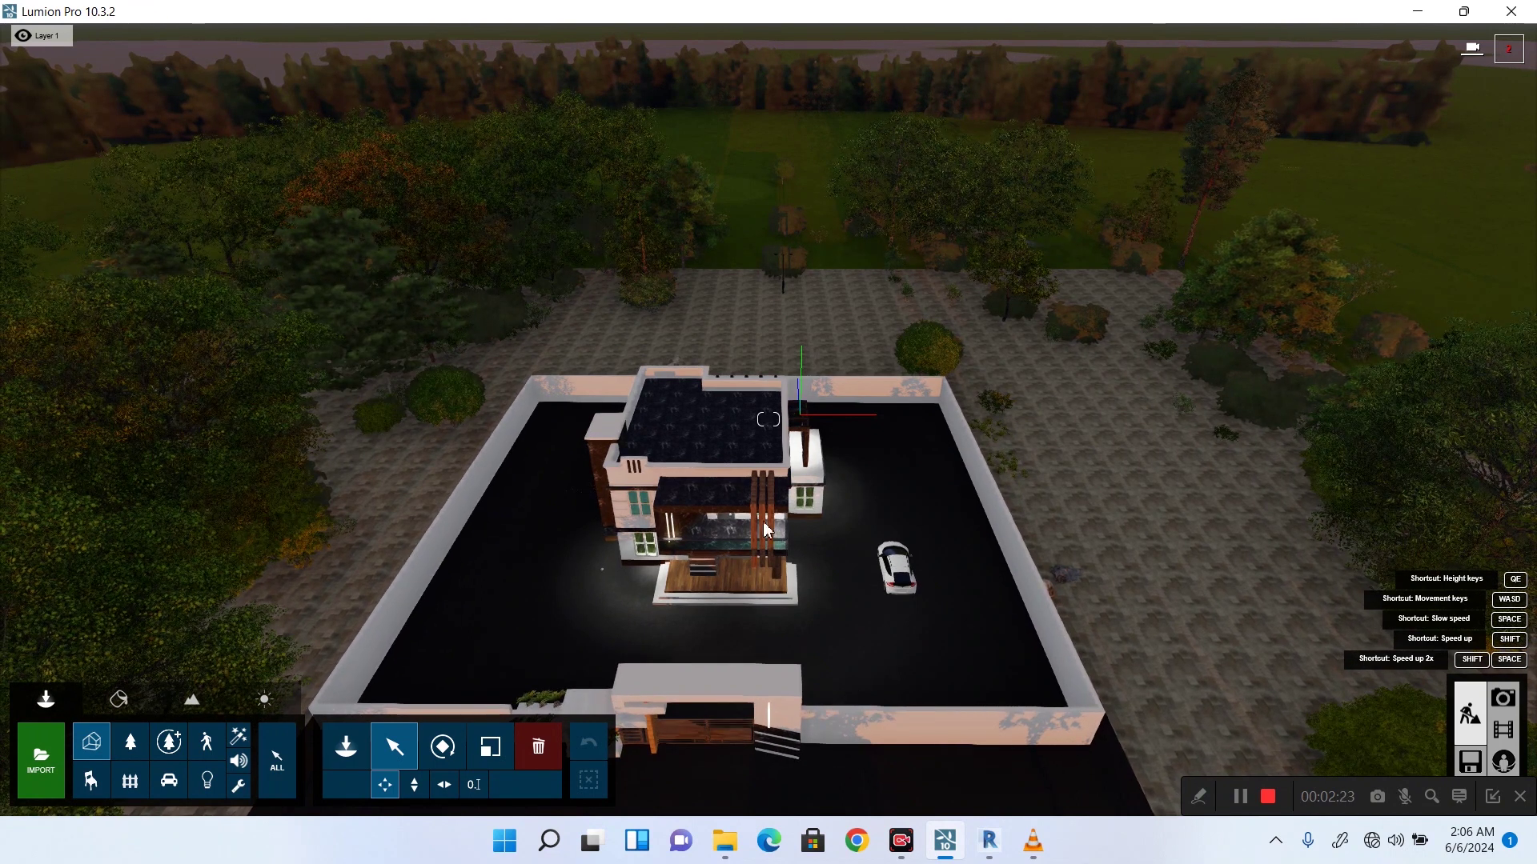
key("s")
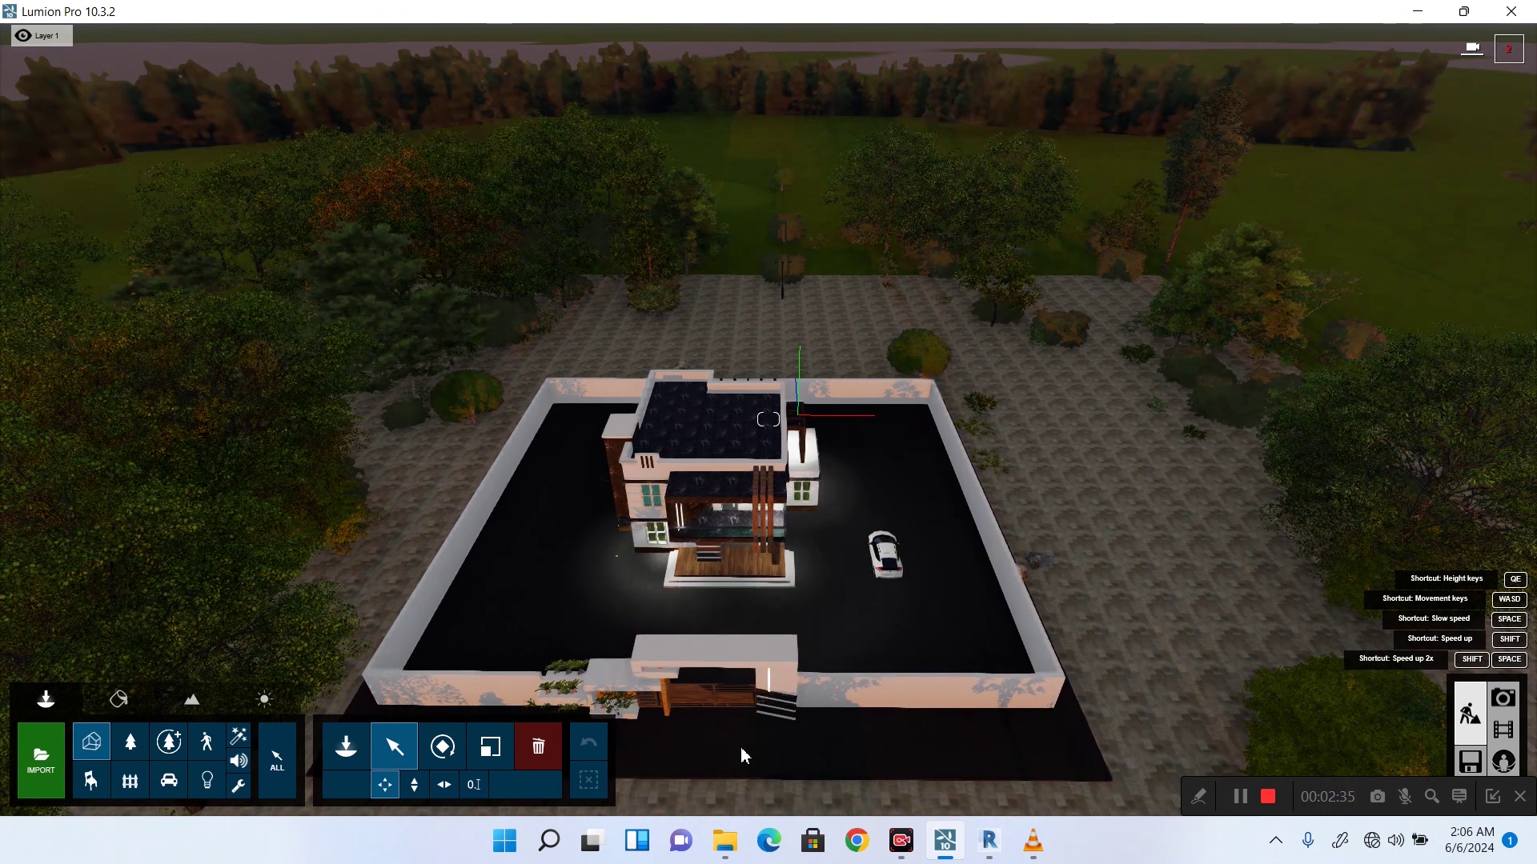
Select and deselect the imported site model, then move the camera forward toward the house.
left_click(736, 770)
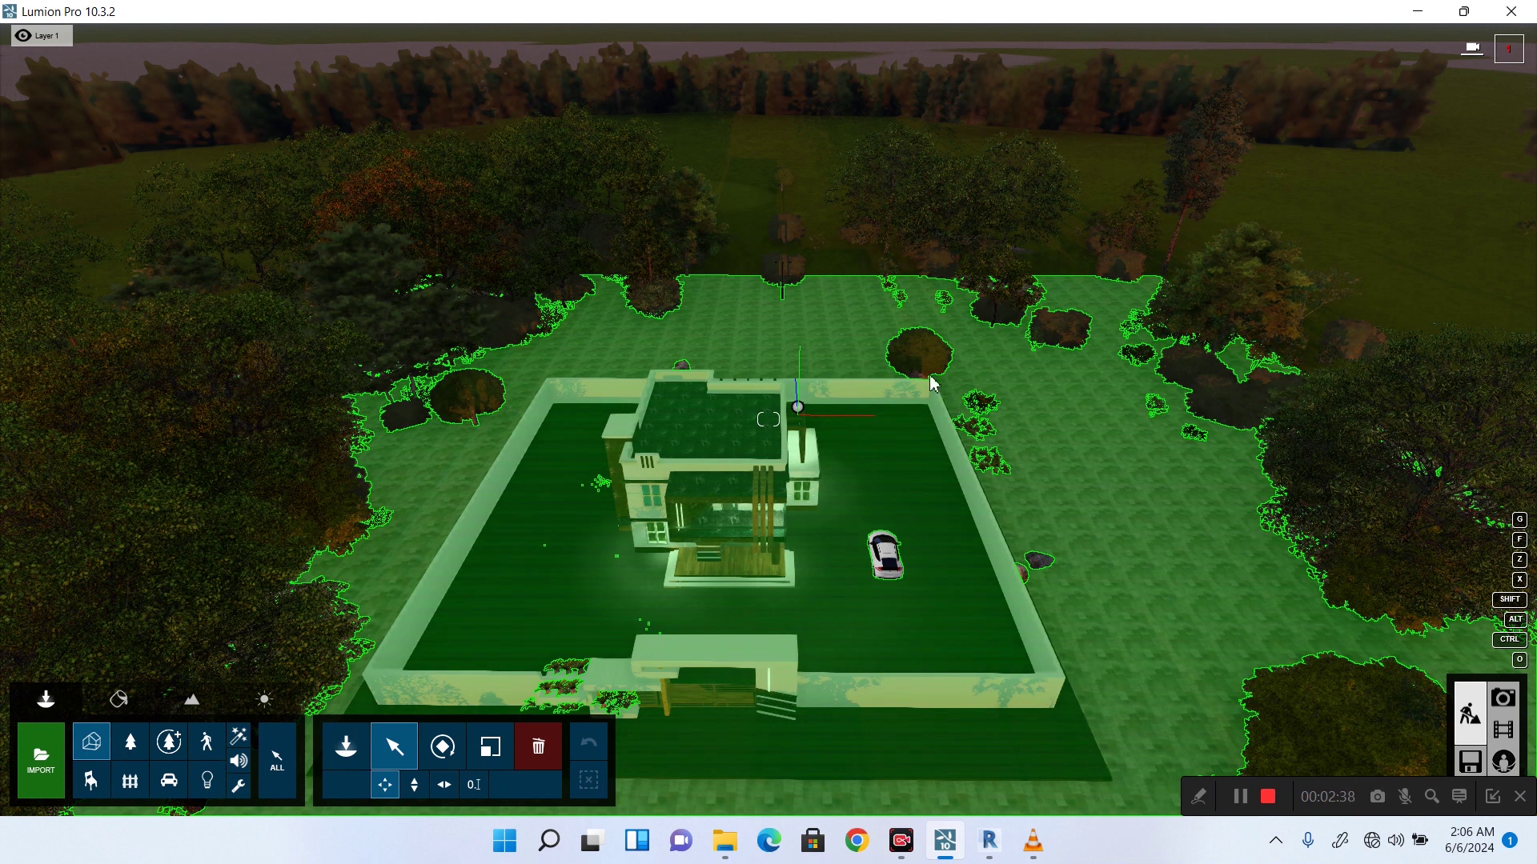
left_click(941, 240)
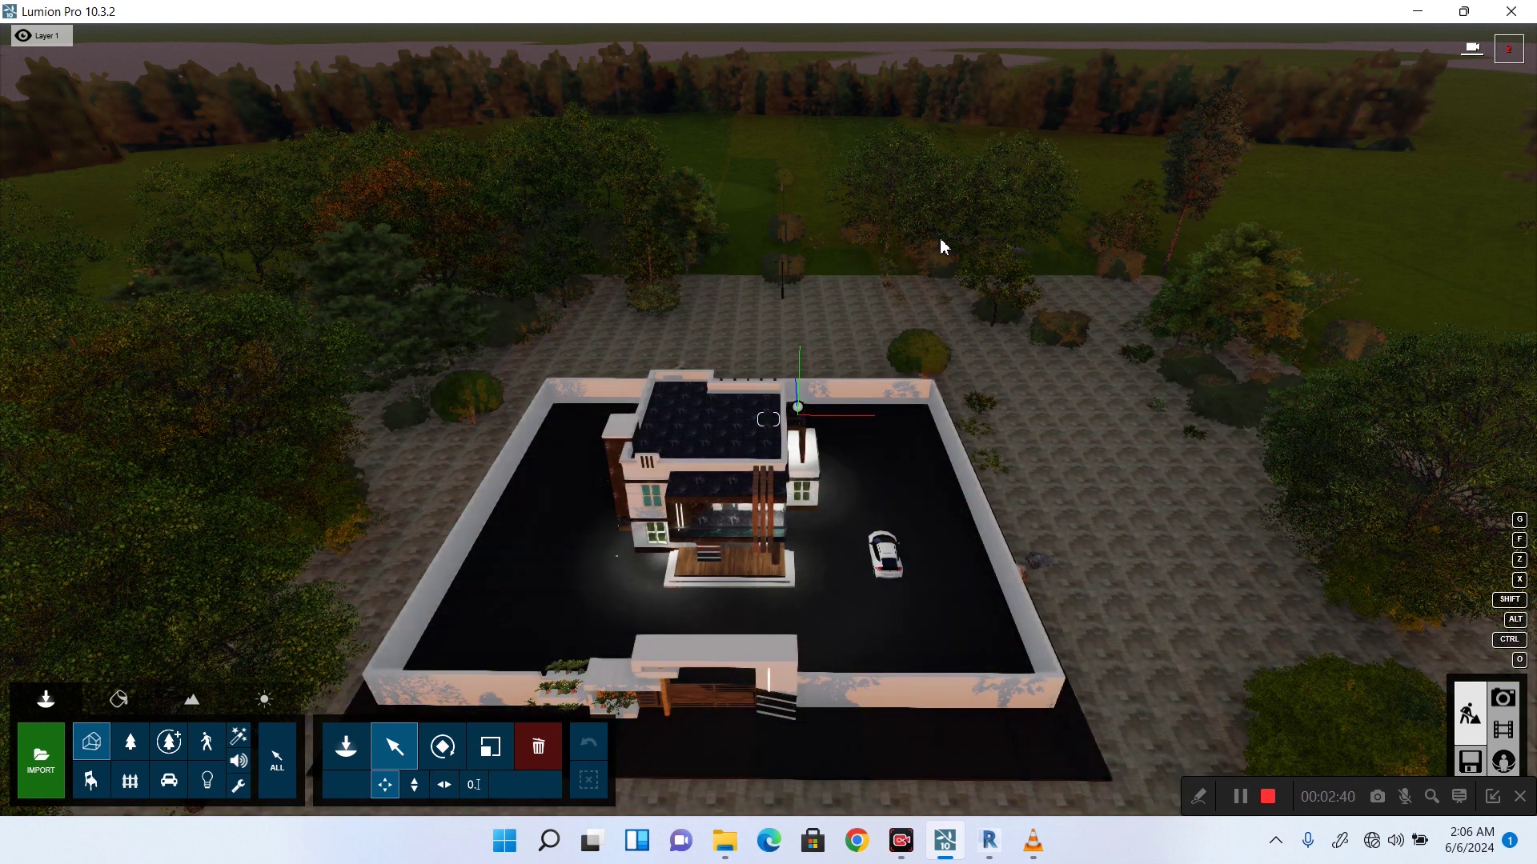
left_click(780, 631)
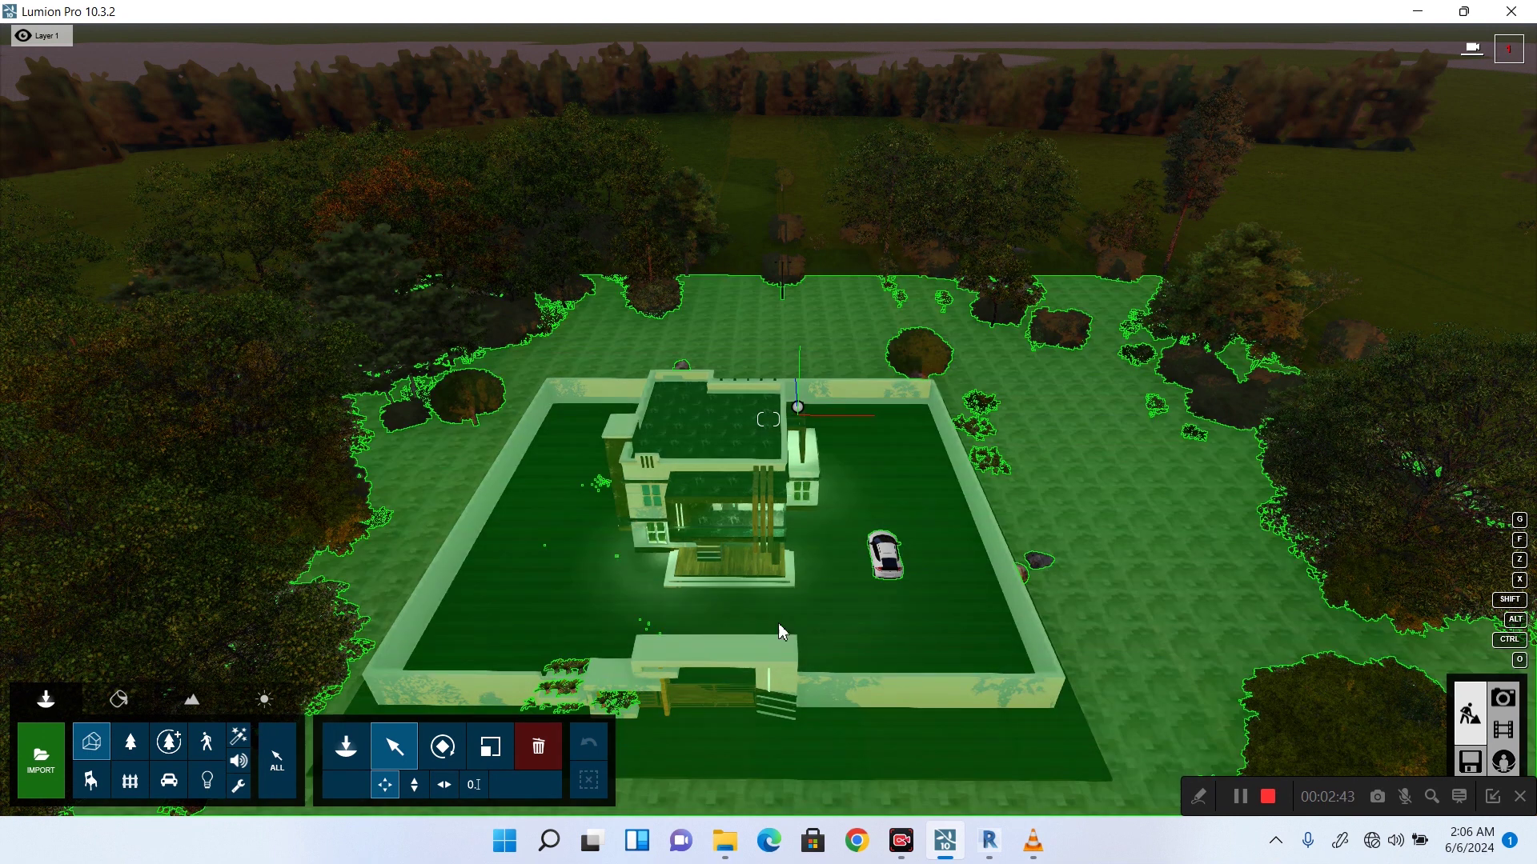
left_click(785, 614)
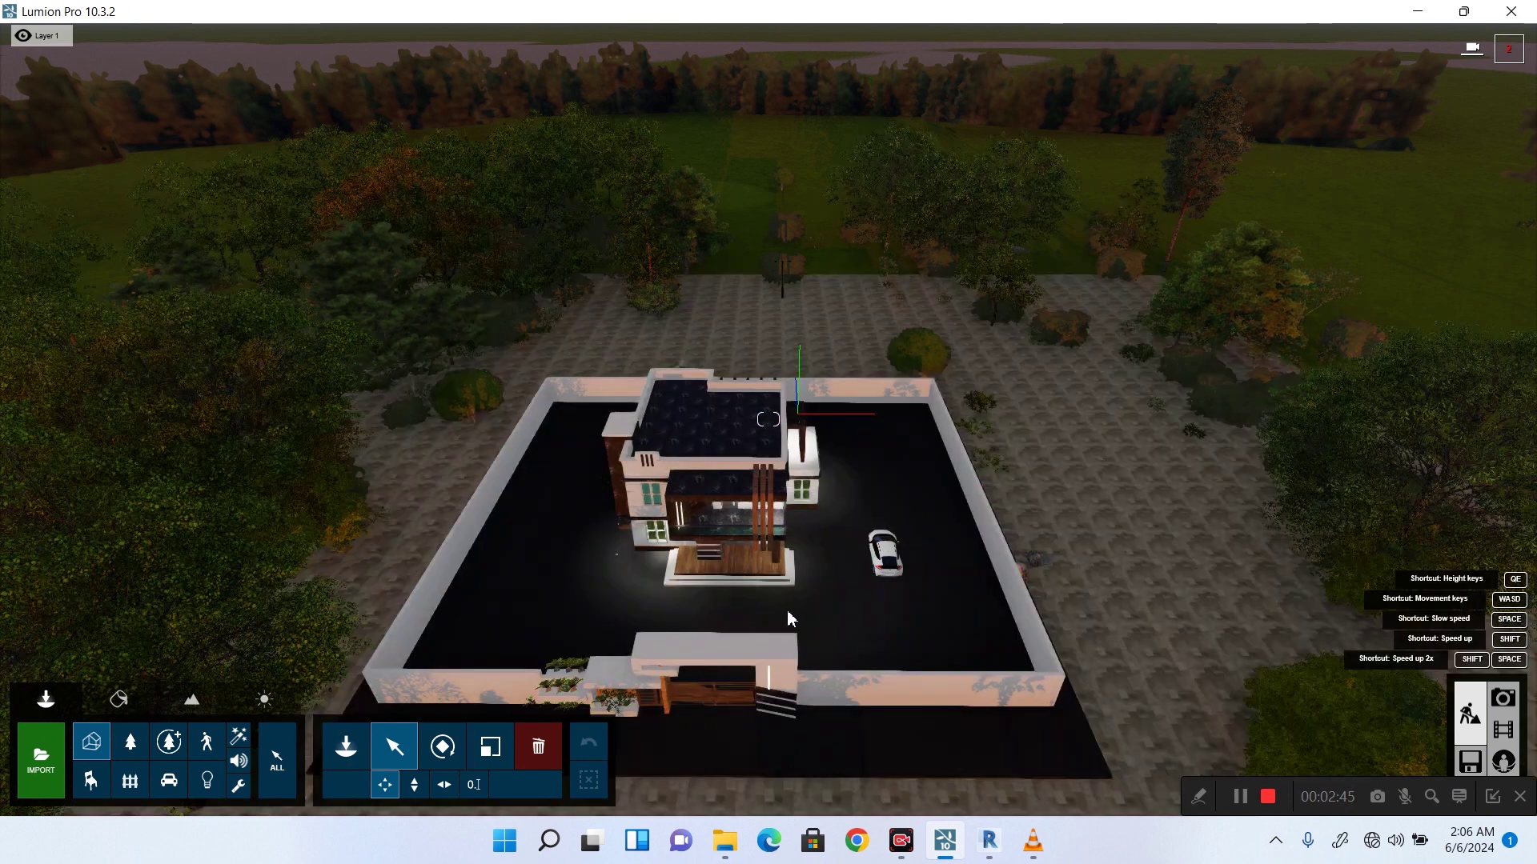
key("w")
key("w")
key("w")
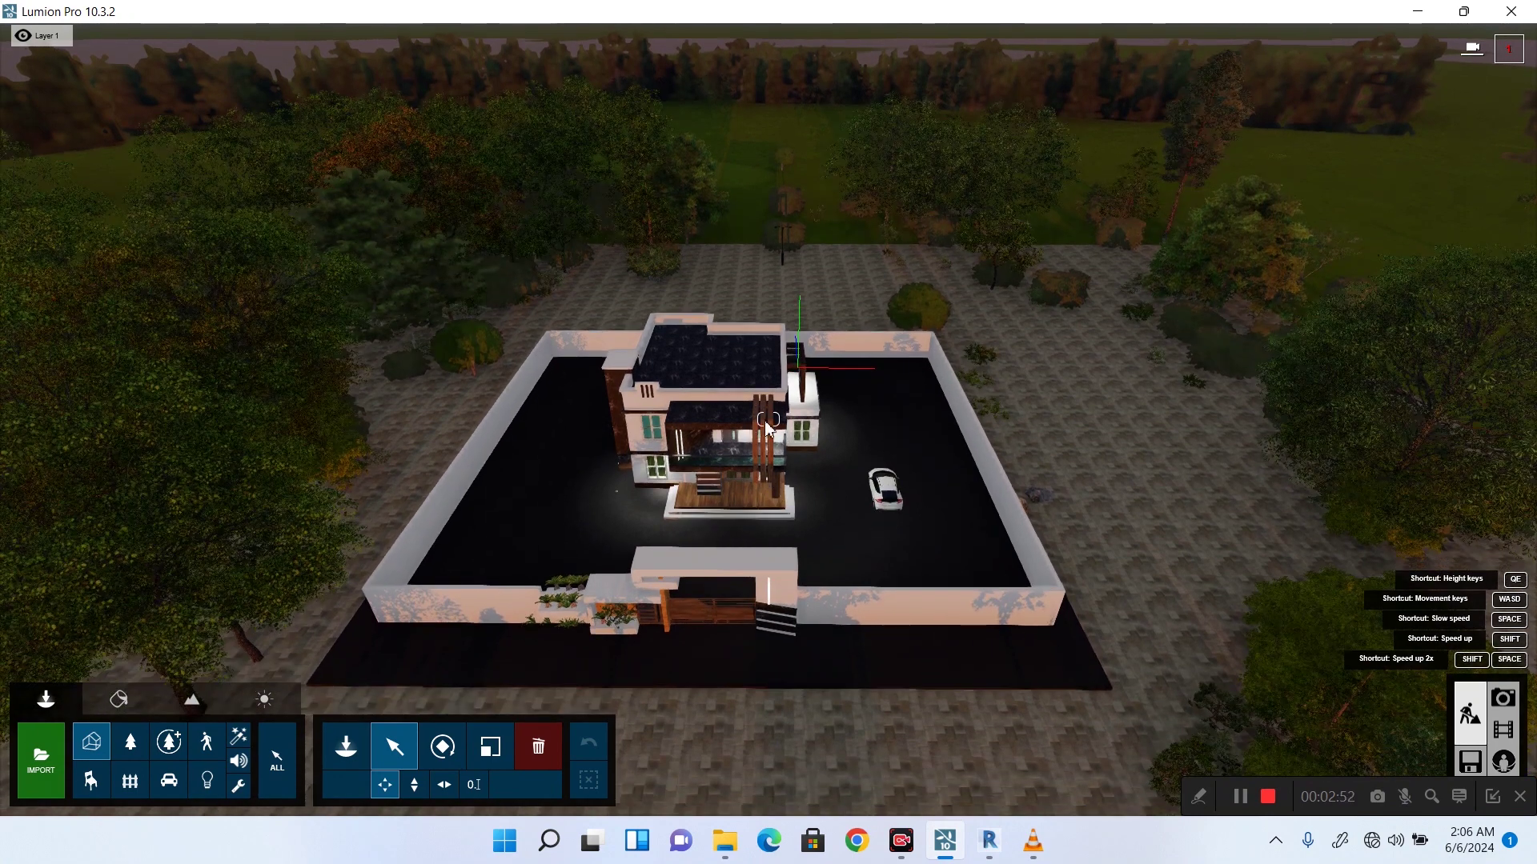
key("w")
key("w")
key("w")
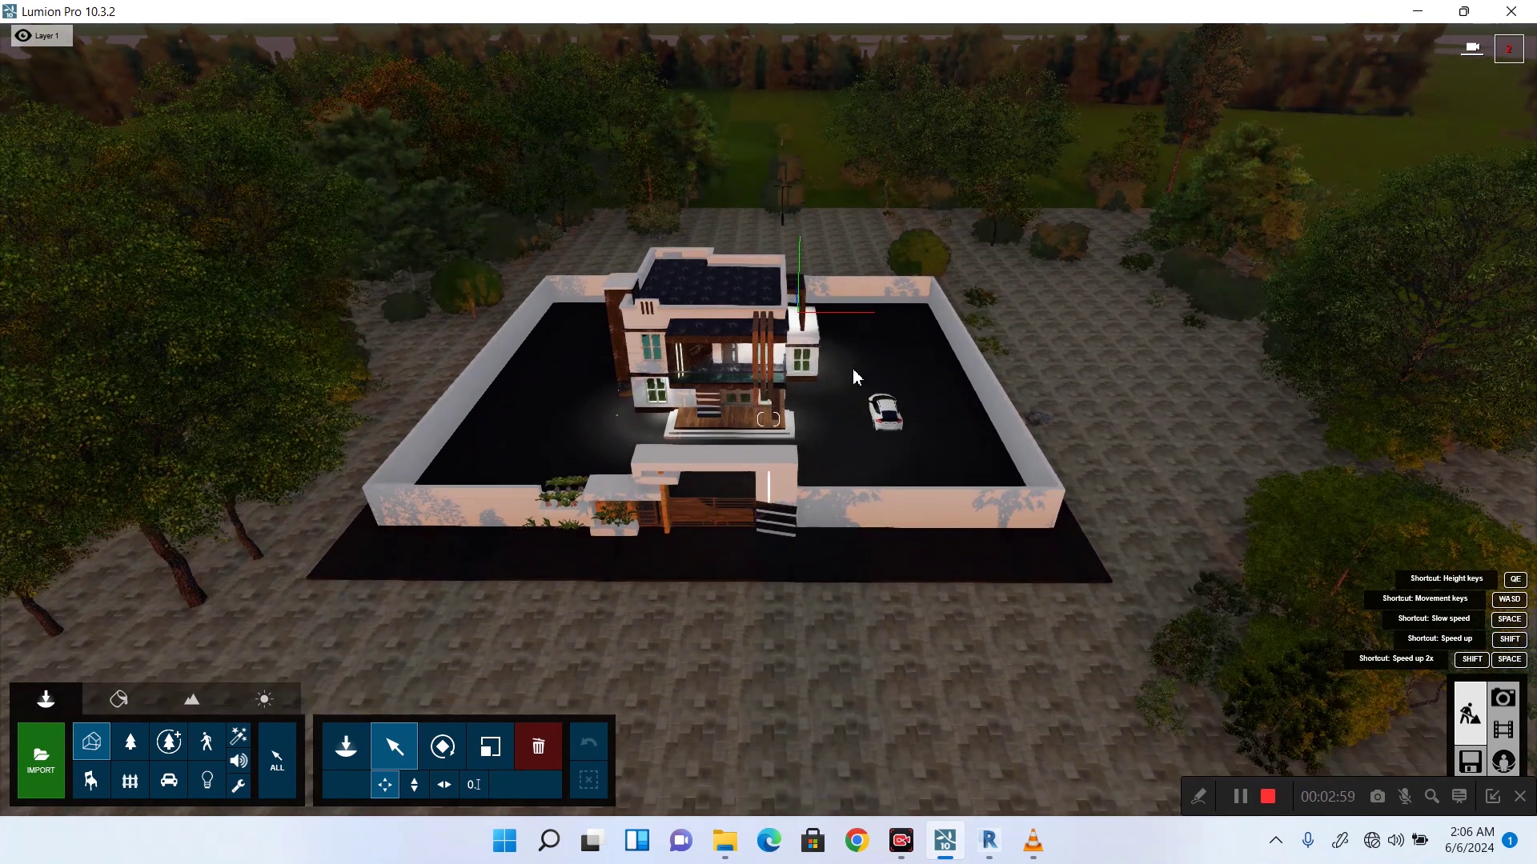
key("w")
key("w")
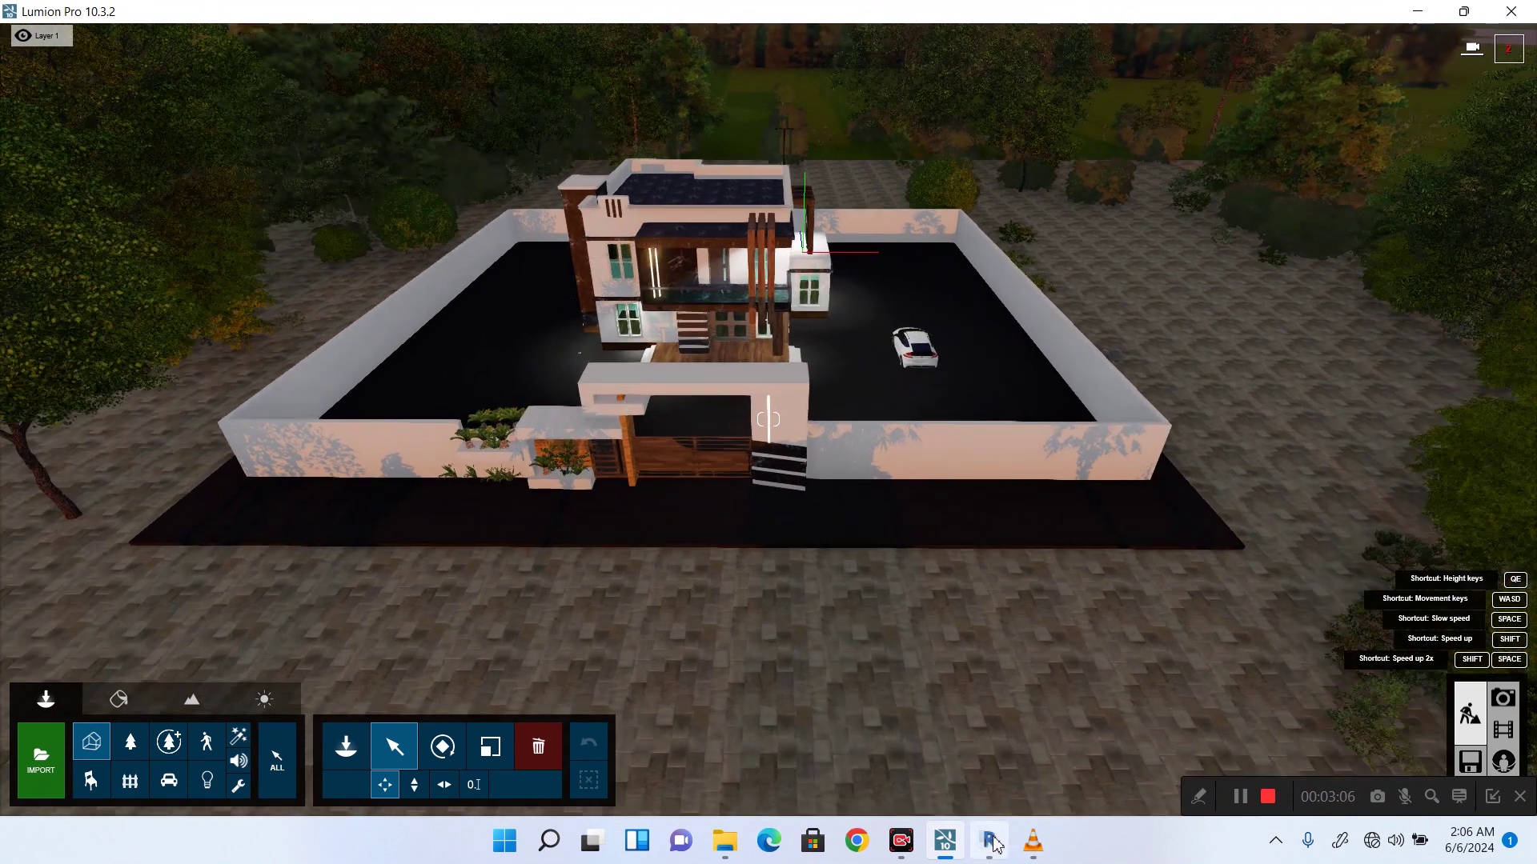
Back in Revit, orbit the walled site to an elevated front view, then open the Level 1 plan.
left_click(989, 840)
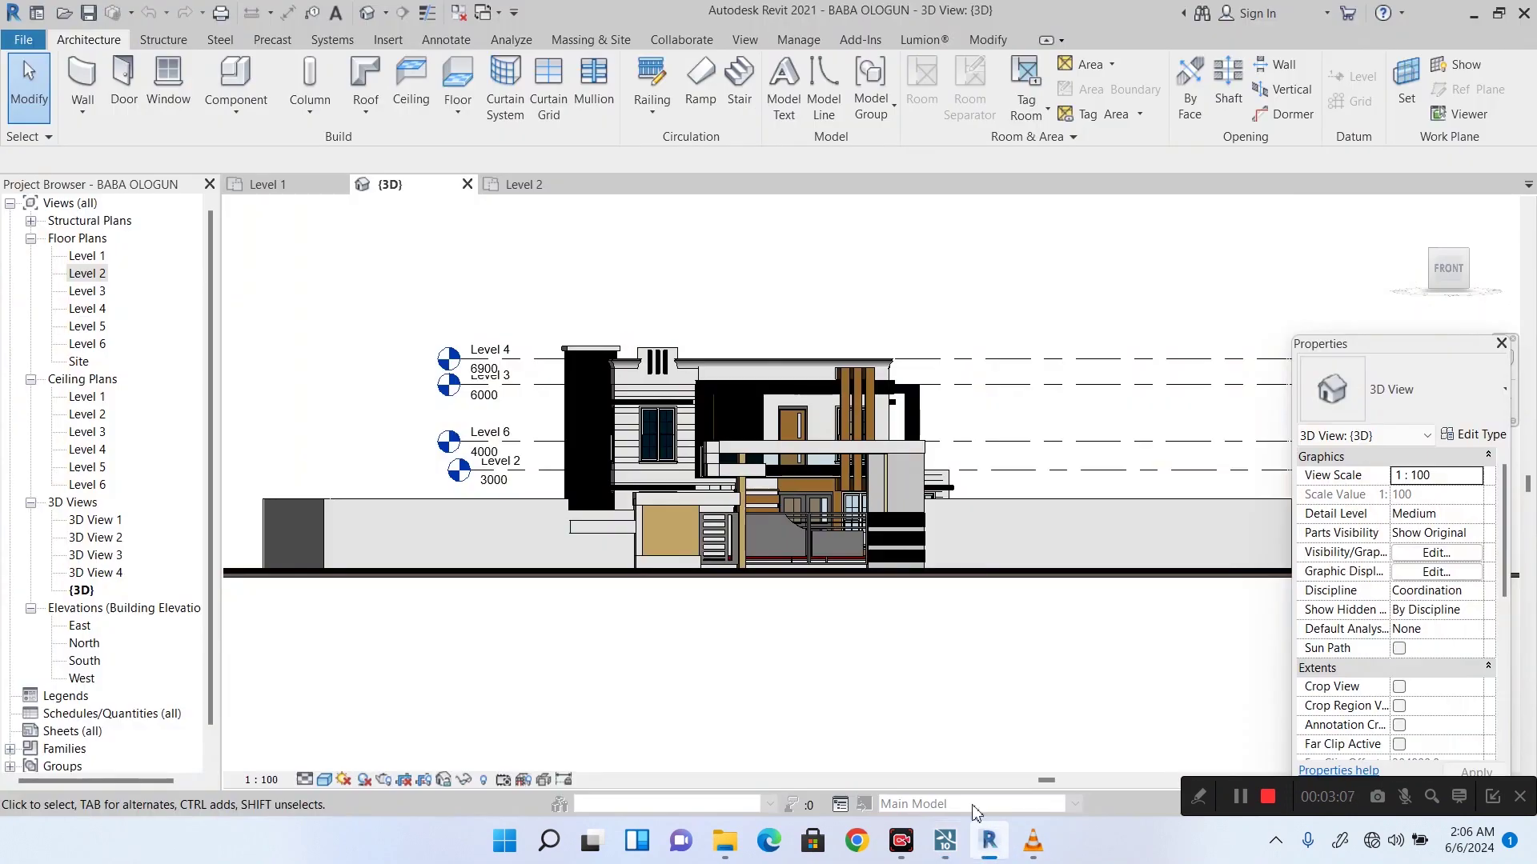
left_click_drag(1437, 264, 1318, 357)
scroll(968, 393, "down", 5)
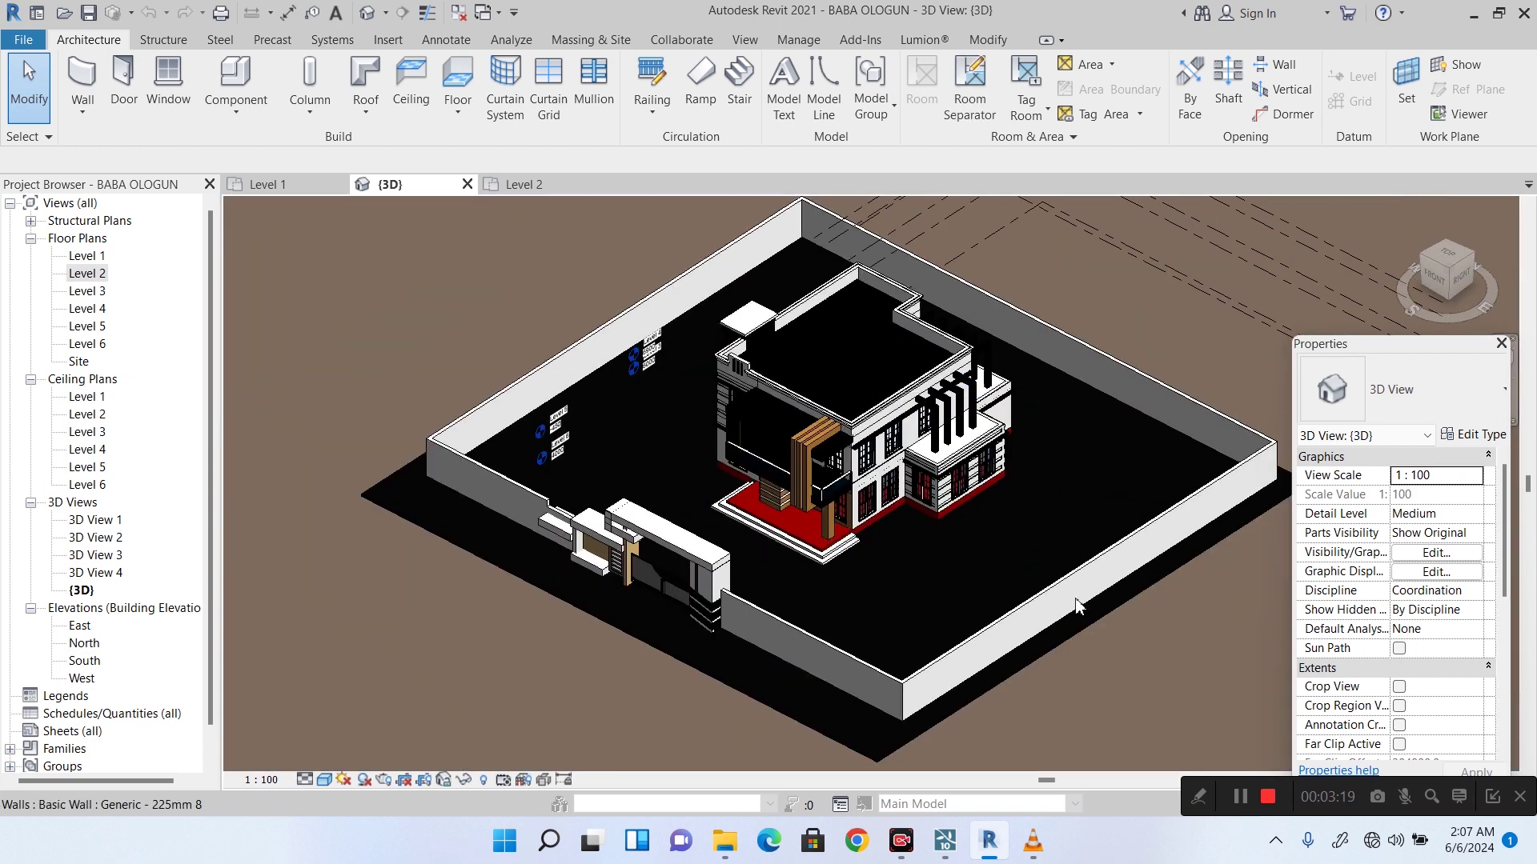
scroll(1022, 668, "up", 2)
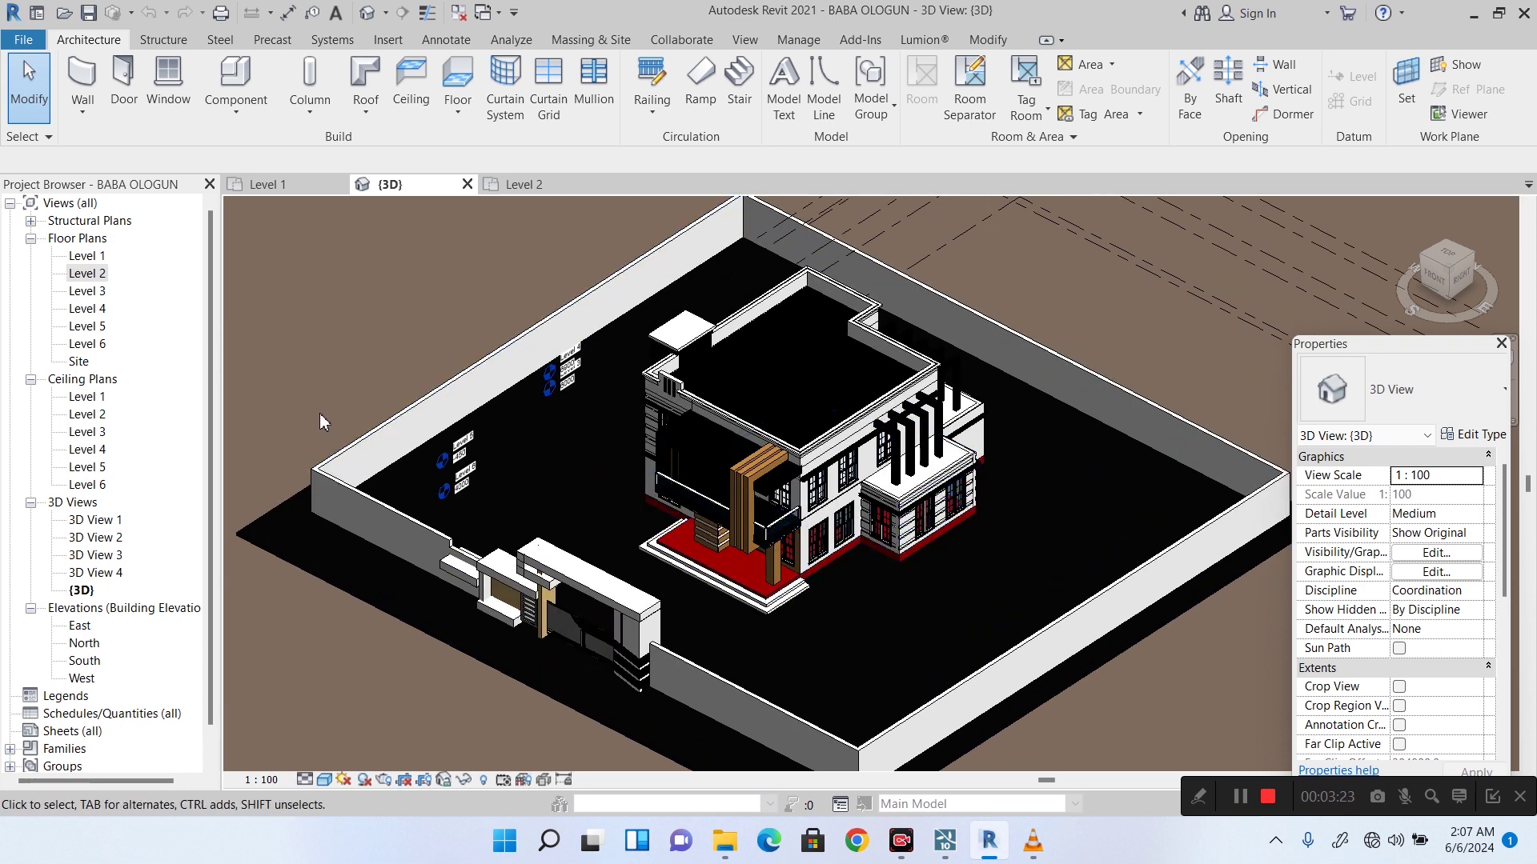
double_click(83, 257)
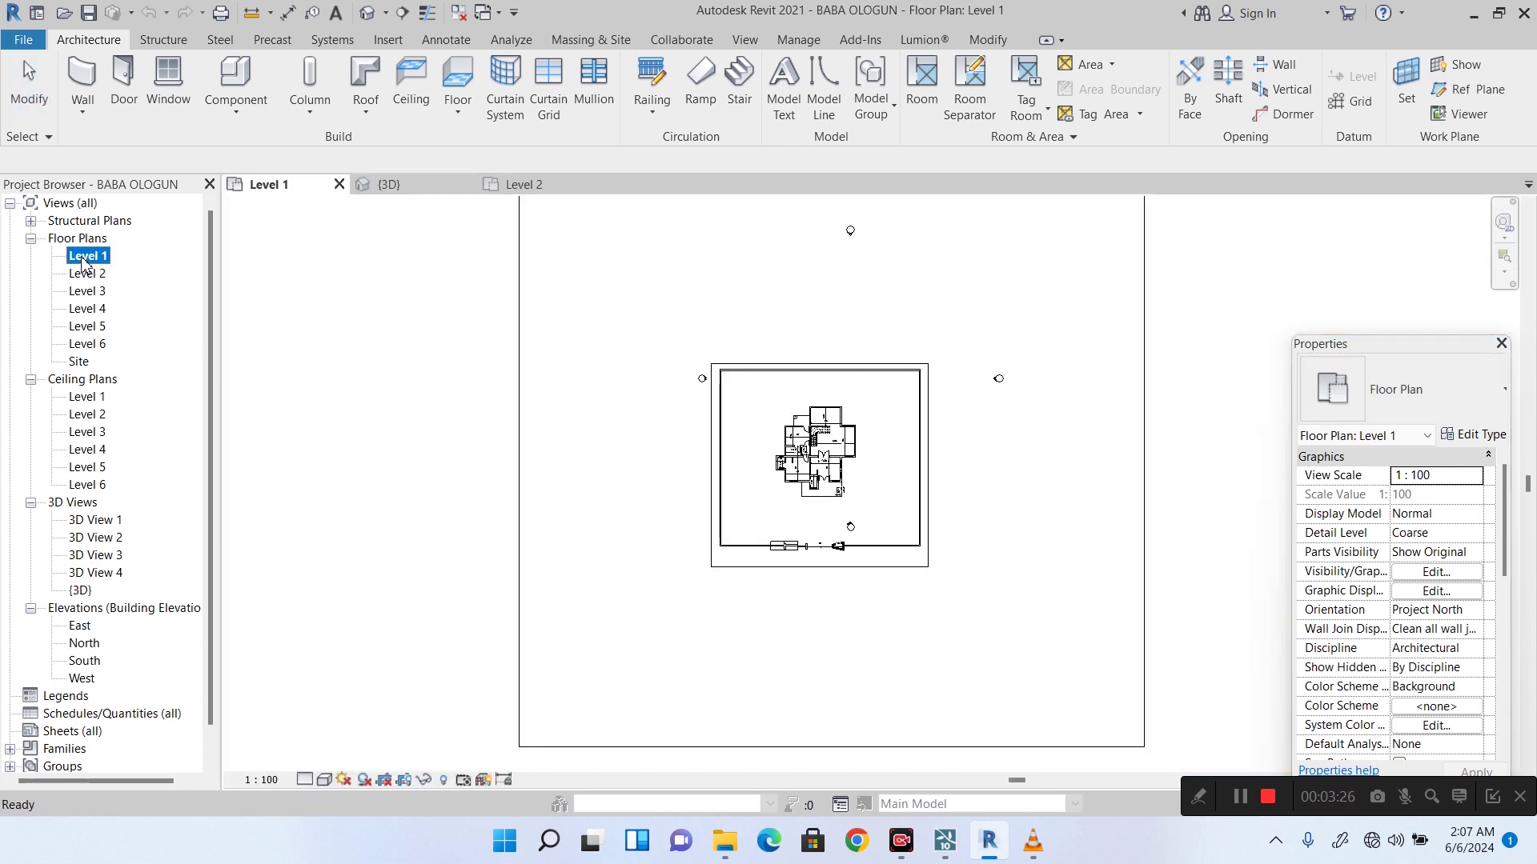
Select the 1498 dimension and drag its line onto the neighbouring wall face.
scroll(858, 456, "up", 6)
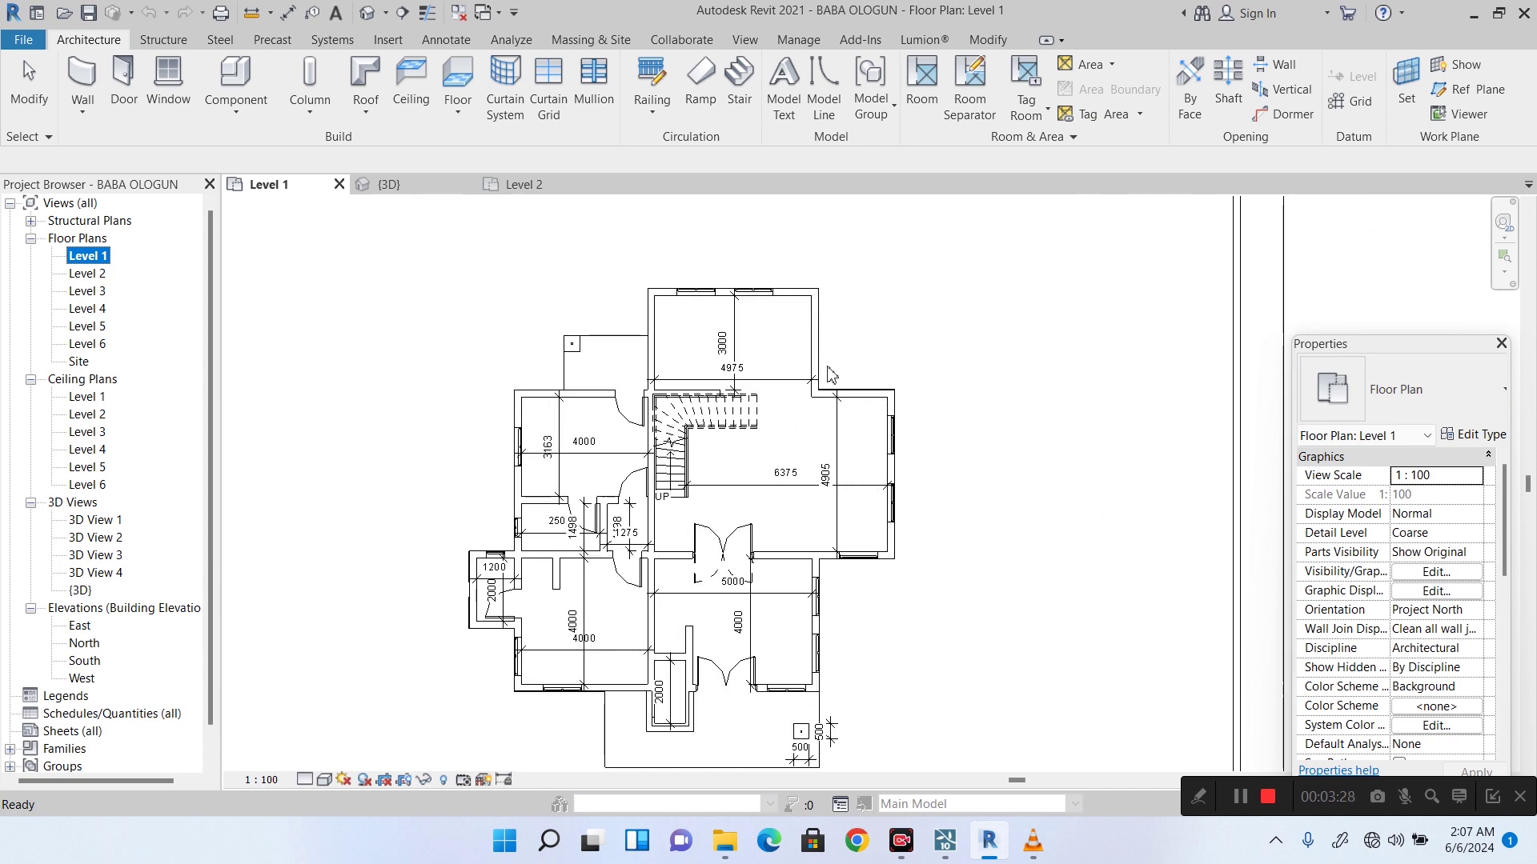
scroll(708, 384, "up", 2)
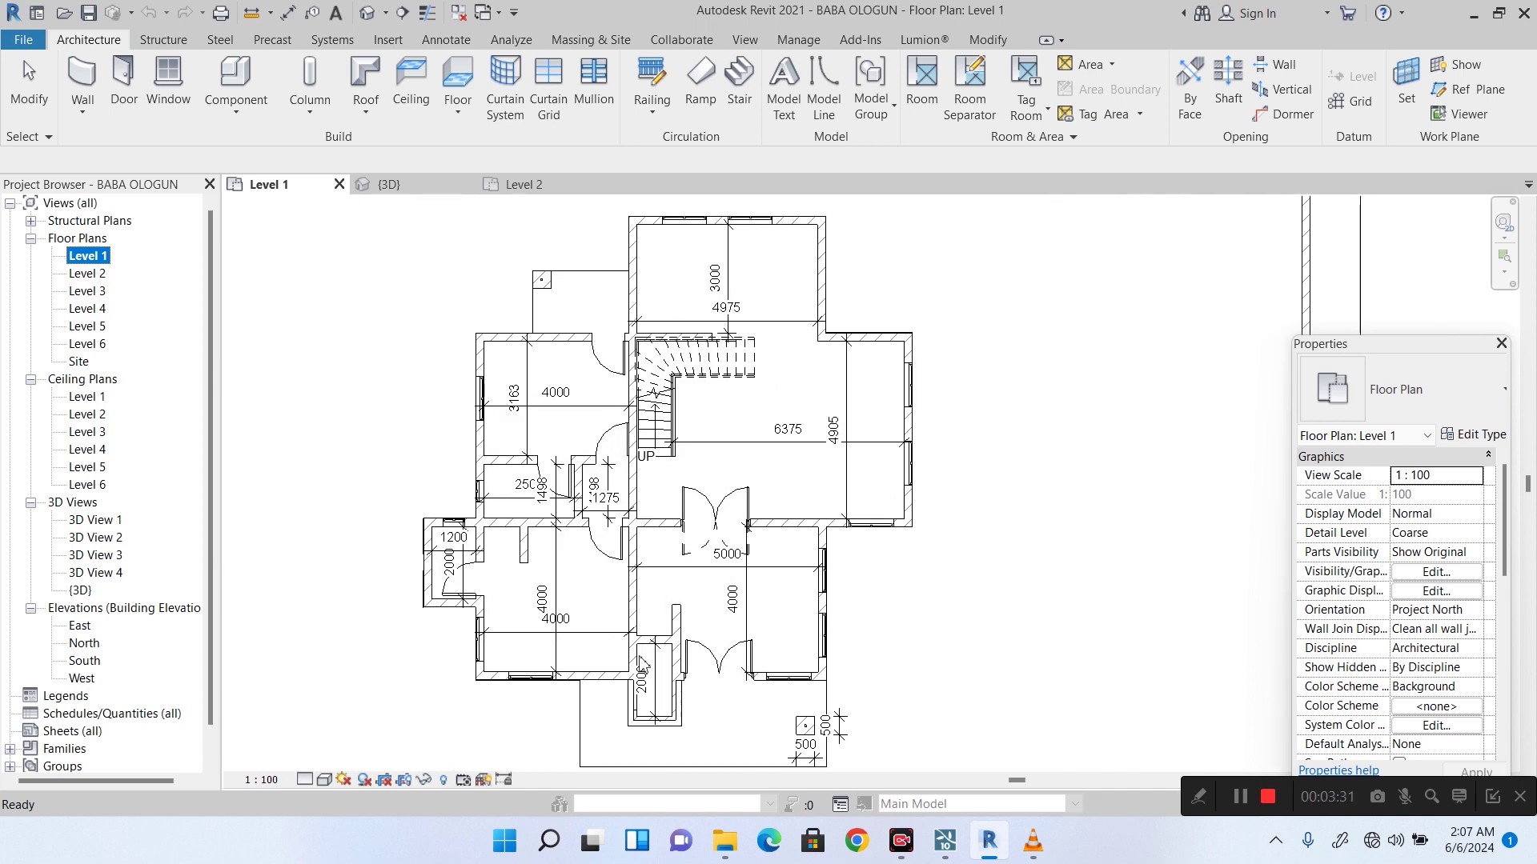
left_click(753, 717)
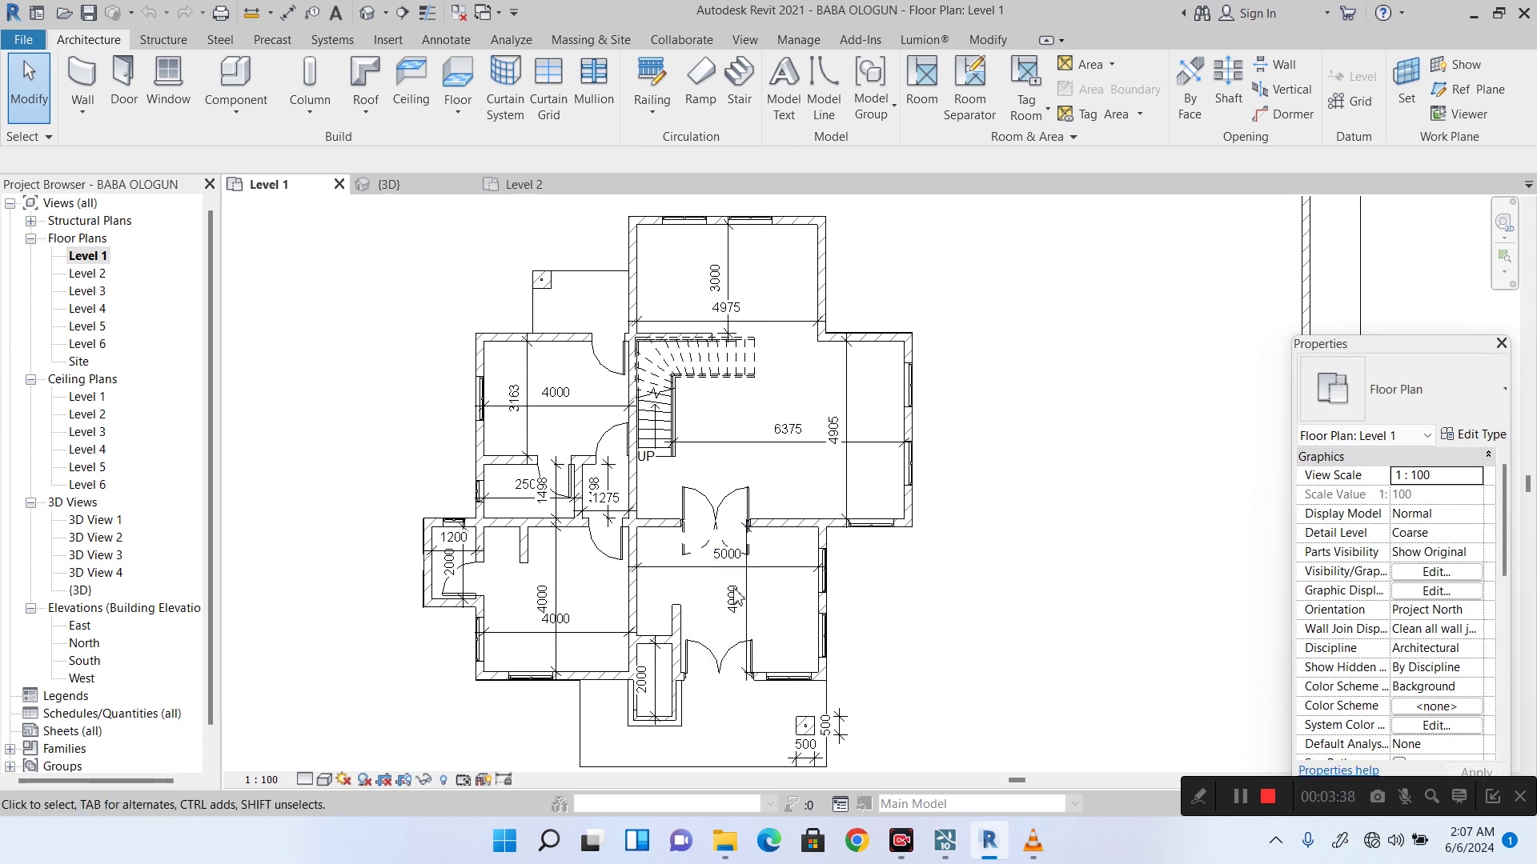
left_click_drag(693, 591, 761, 566)
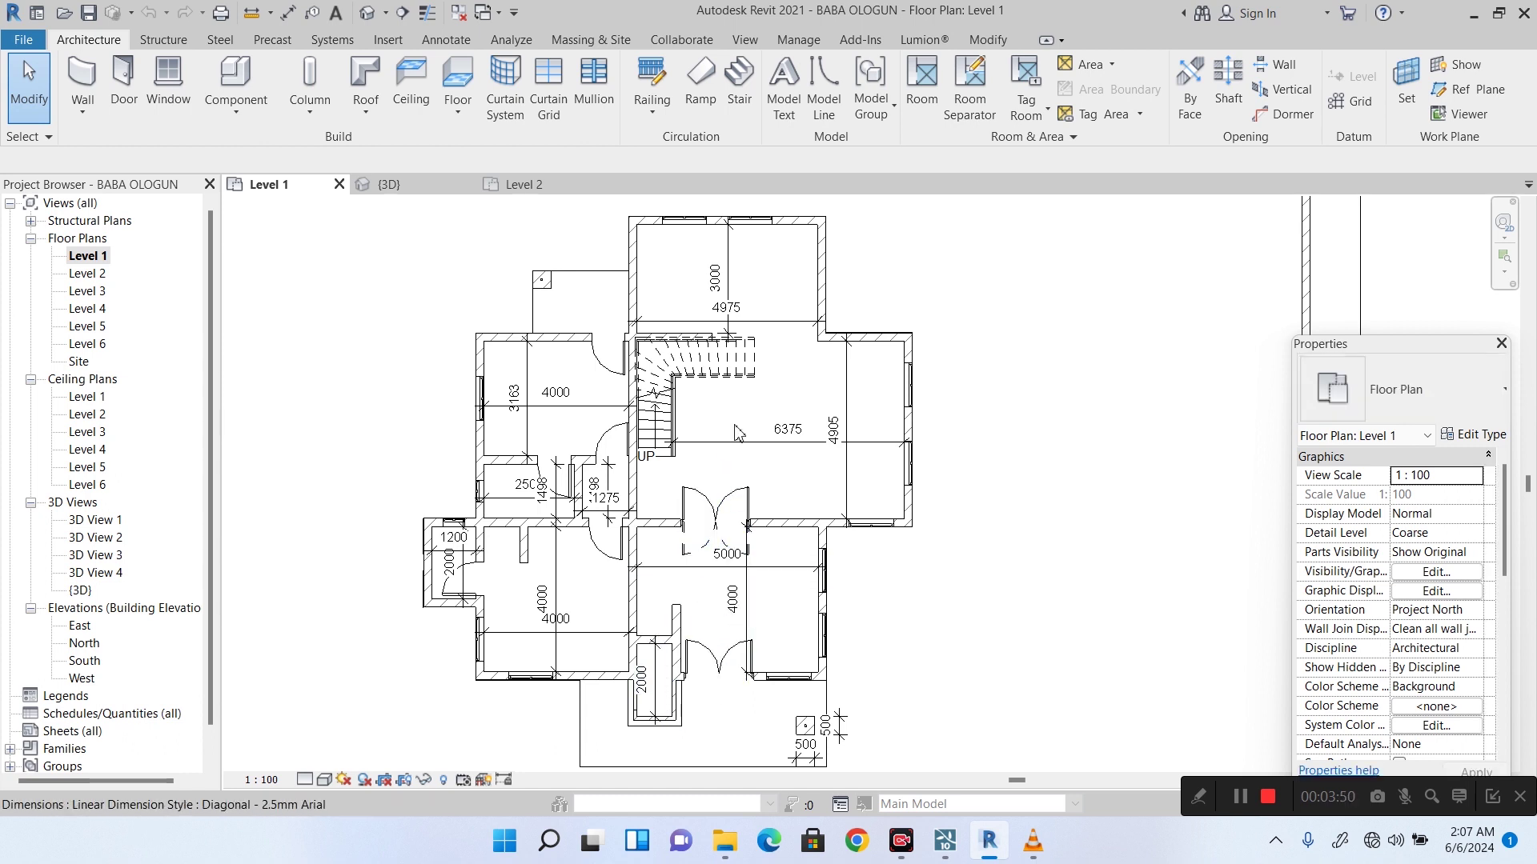
scroll(873, 489, "up", 2)
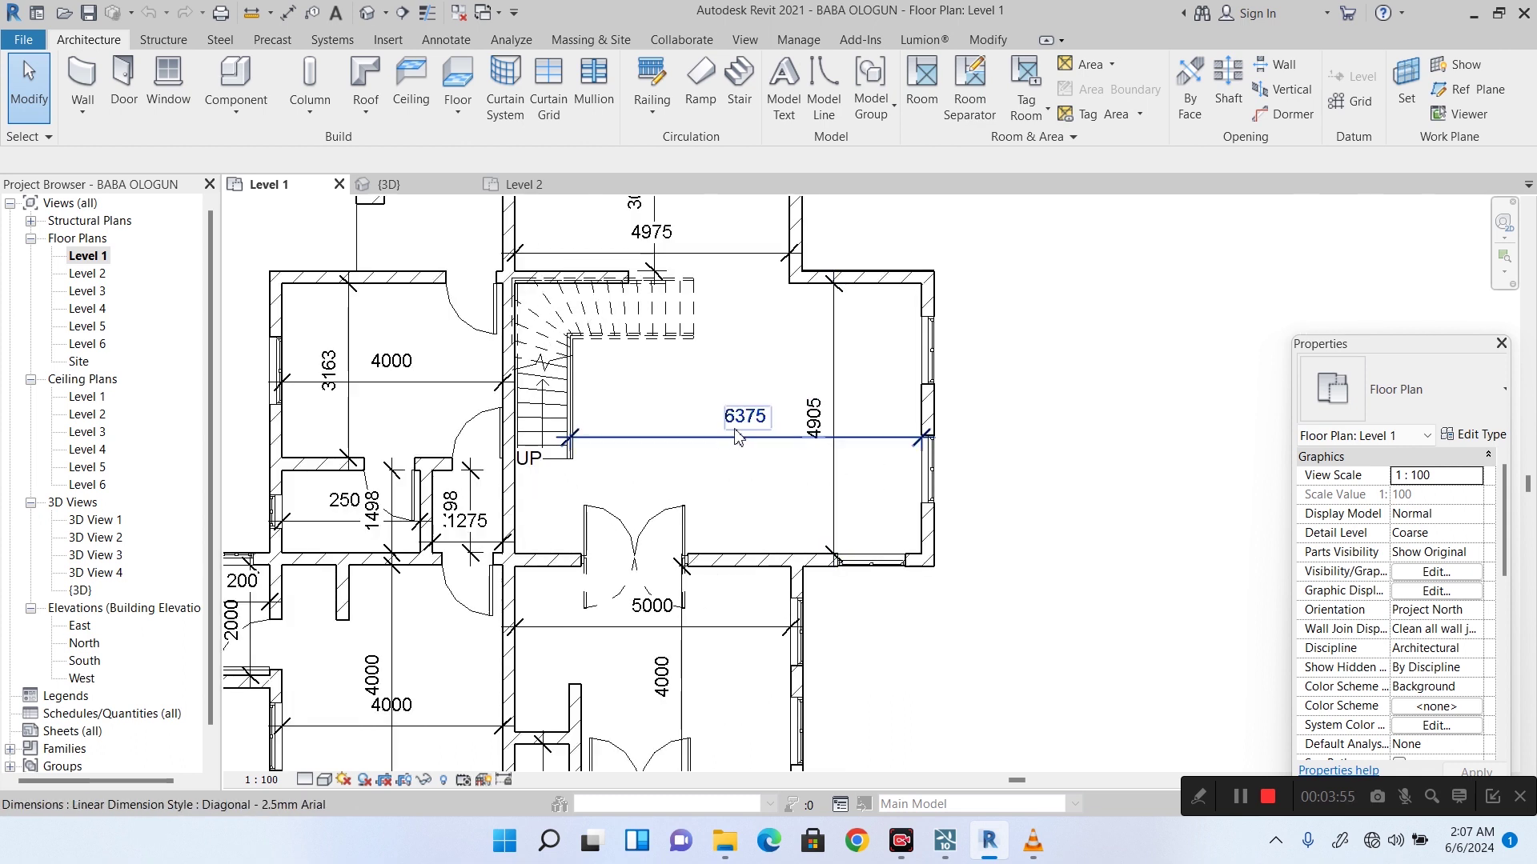
scroll(743, 530, "down", 2)
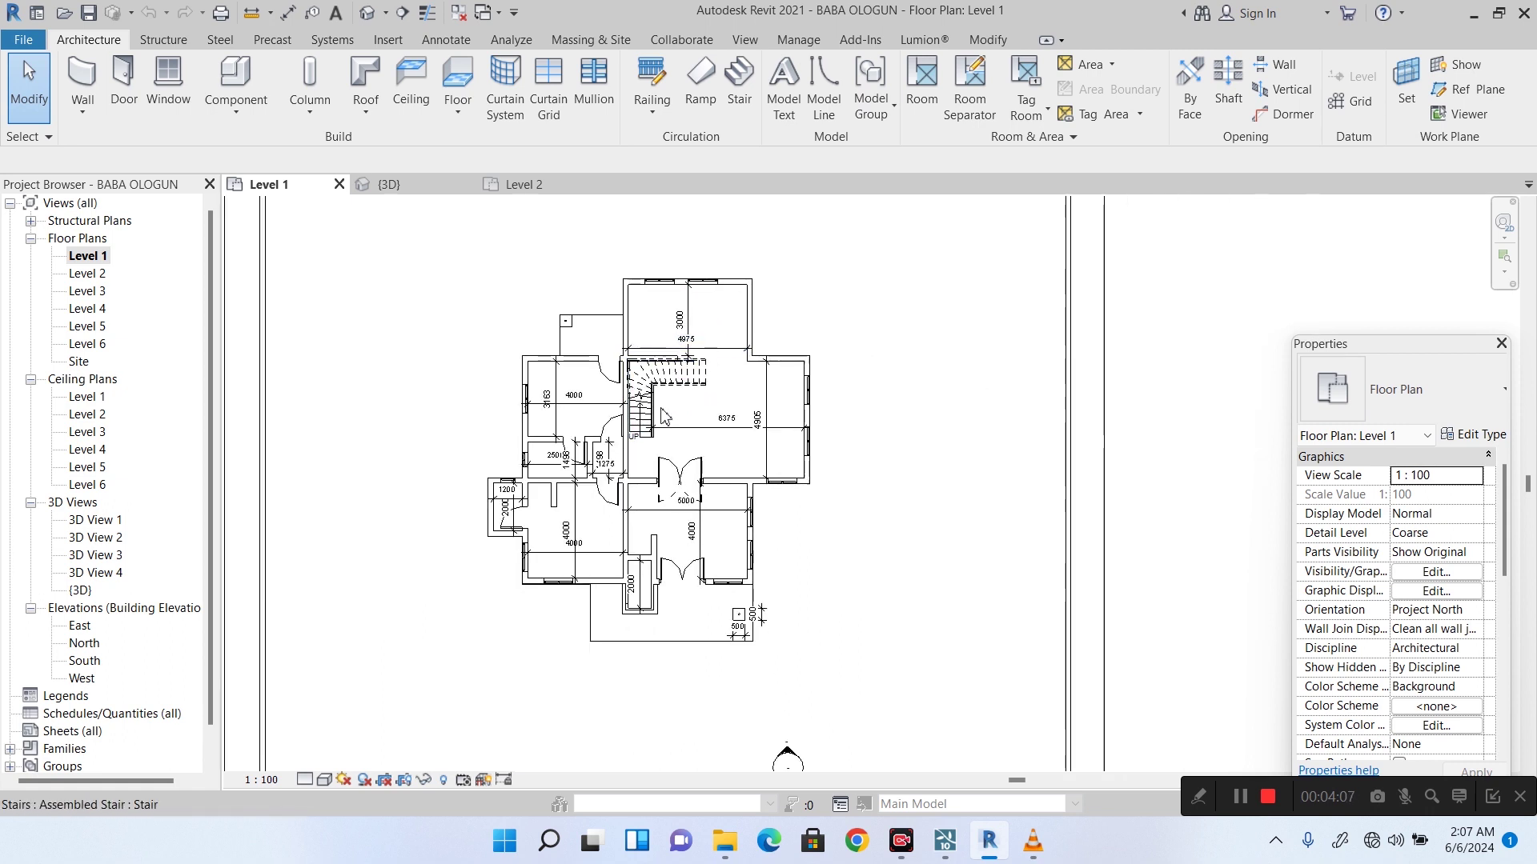
scroll(584, 439, "up", 1)
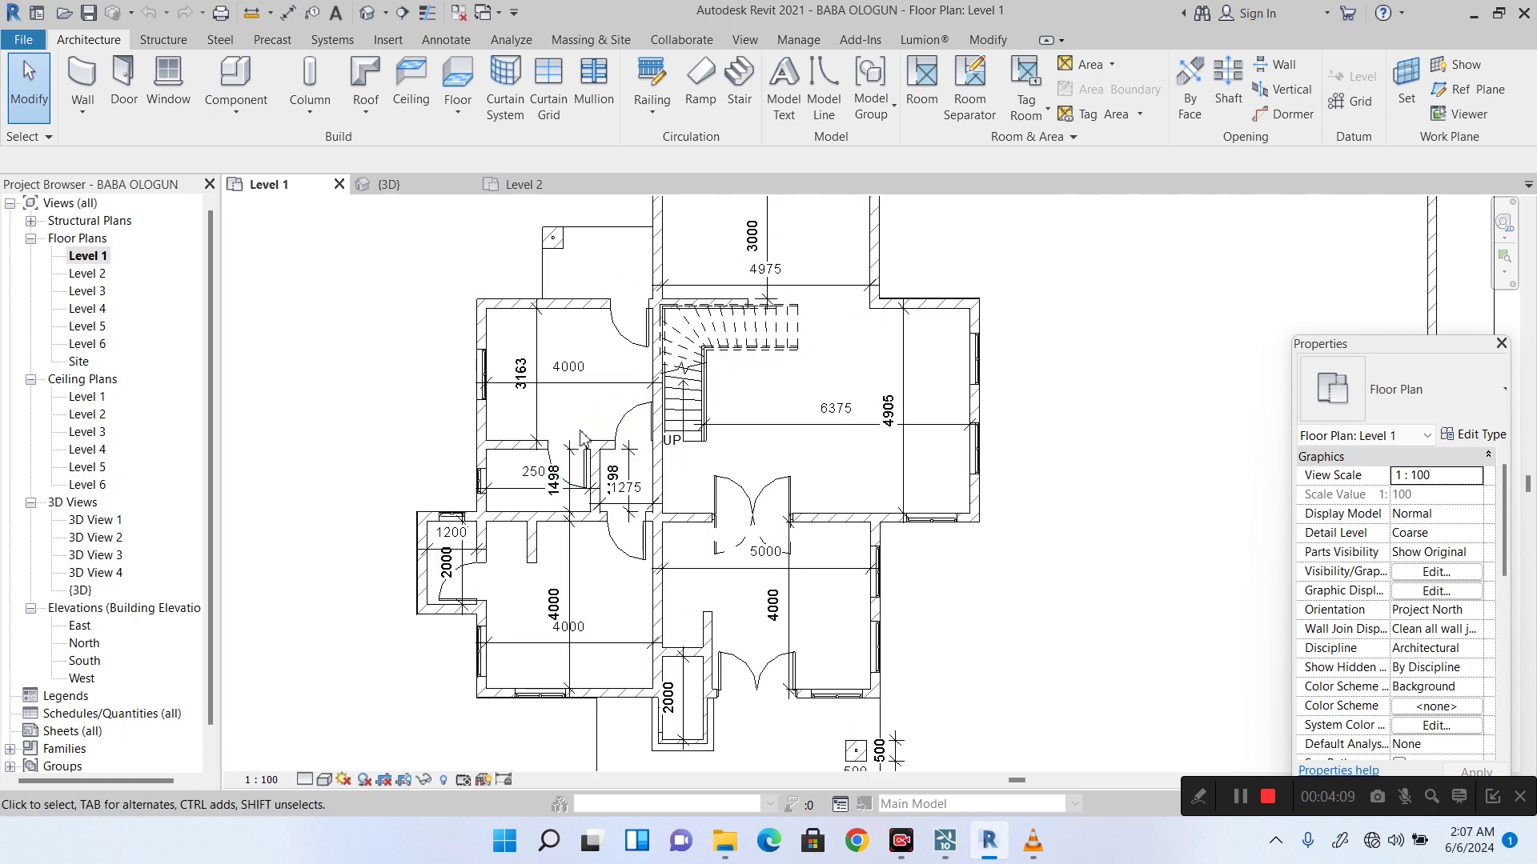
scroll(613, 503, "up", 1)
scroll(614, 503, "up", 3)
scroll(648, 430, "up", 1)
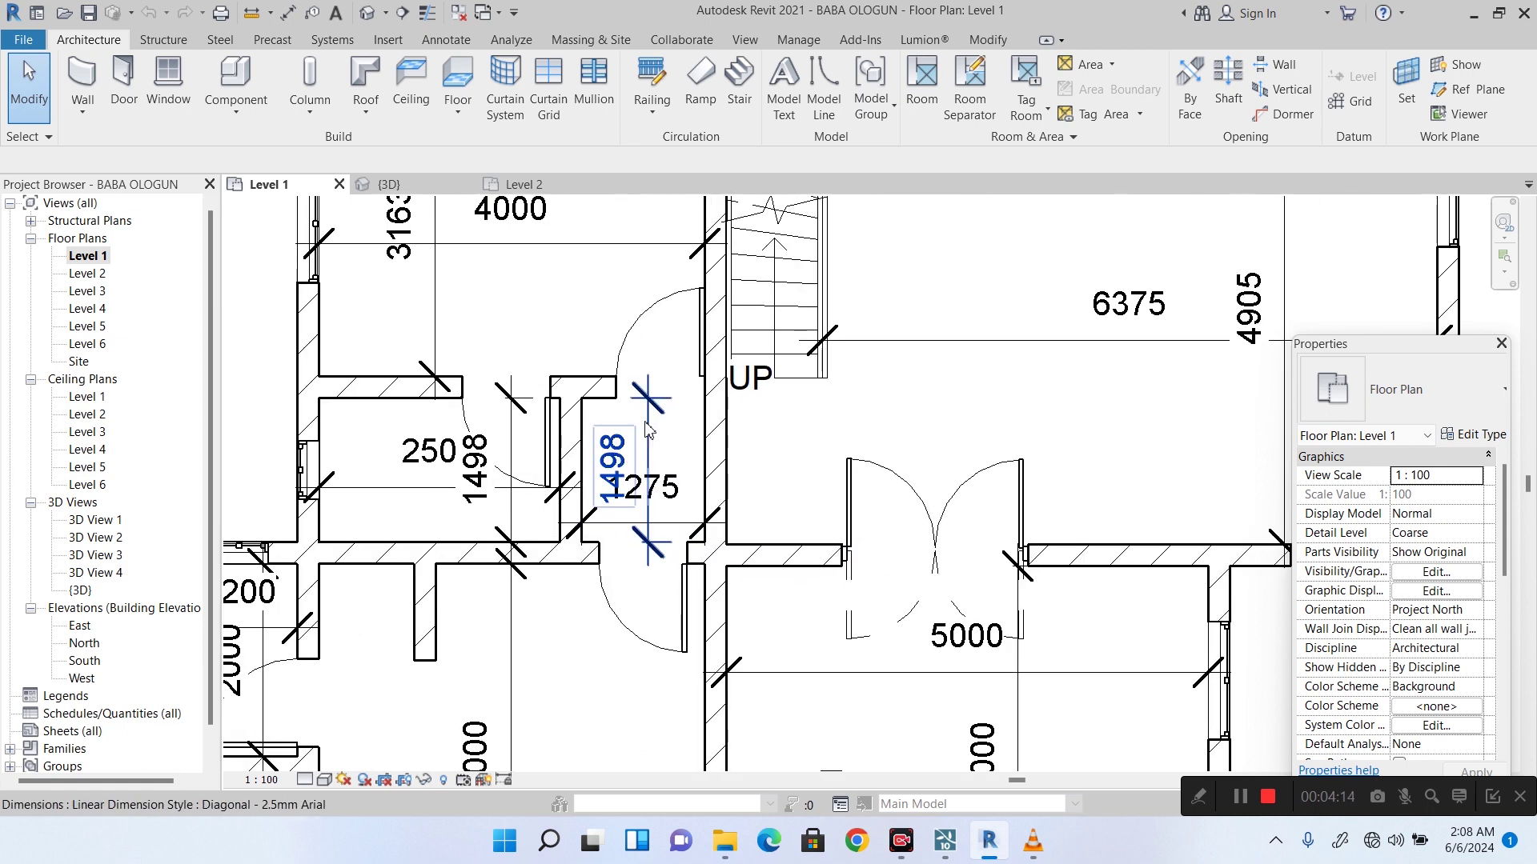
left_click_drag(691, 446, 701, 443)
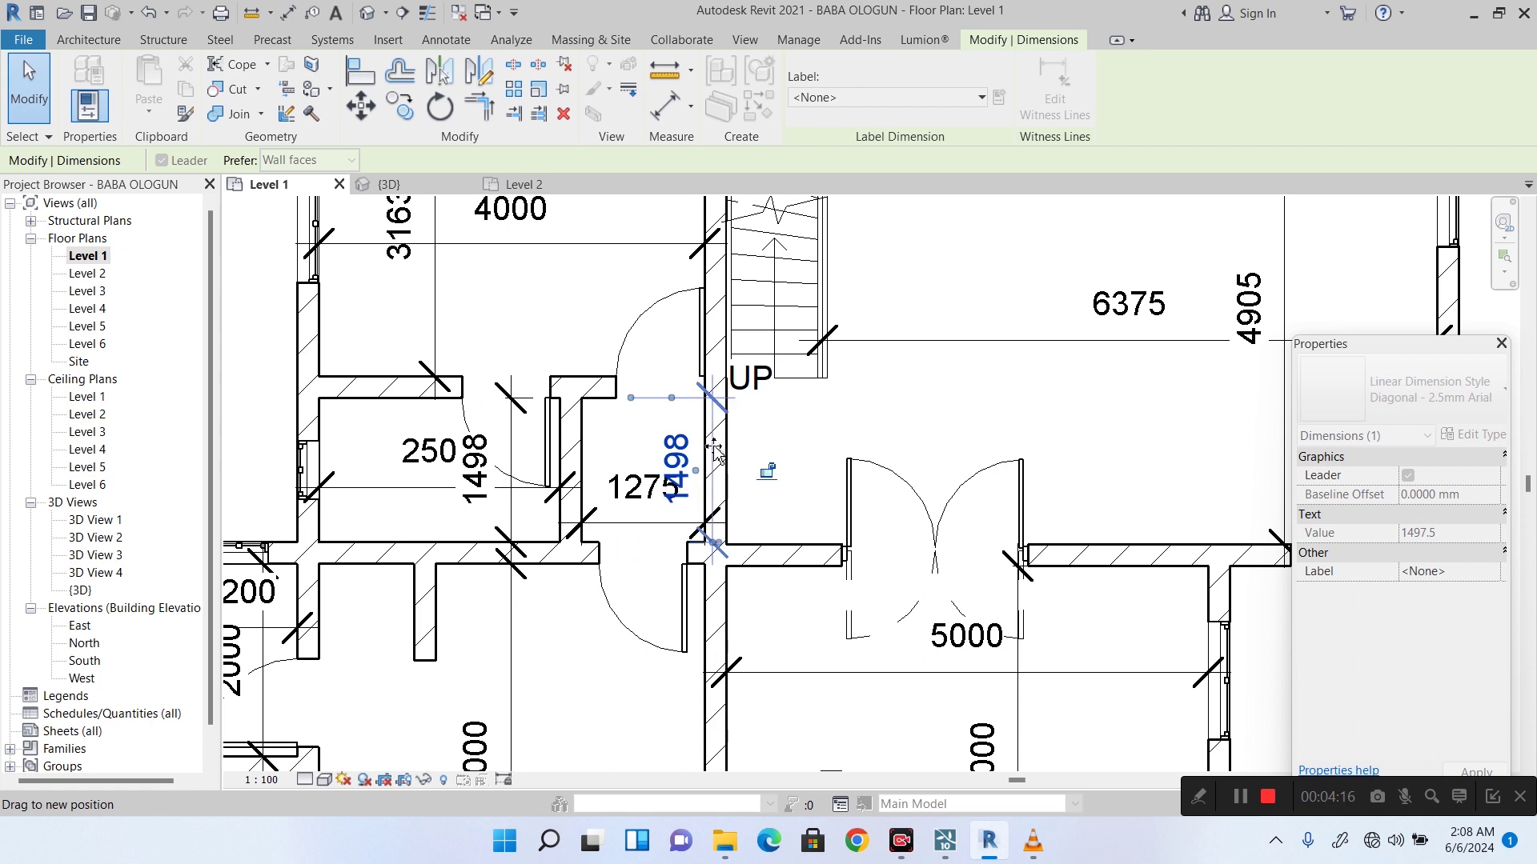
left_click(624, 445)
Box-select elements in the middle and lower parts of the Level 1 plan.
scroll(624, 445, "down", 2)
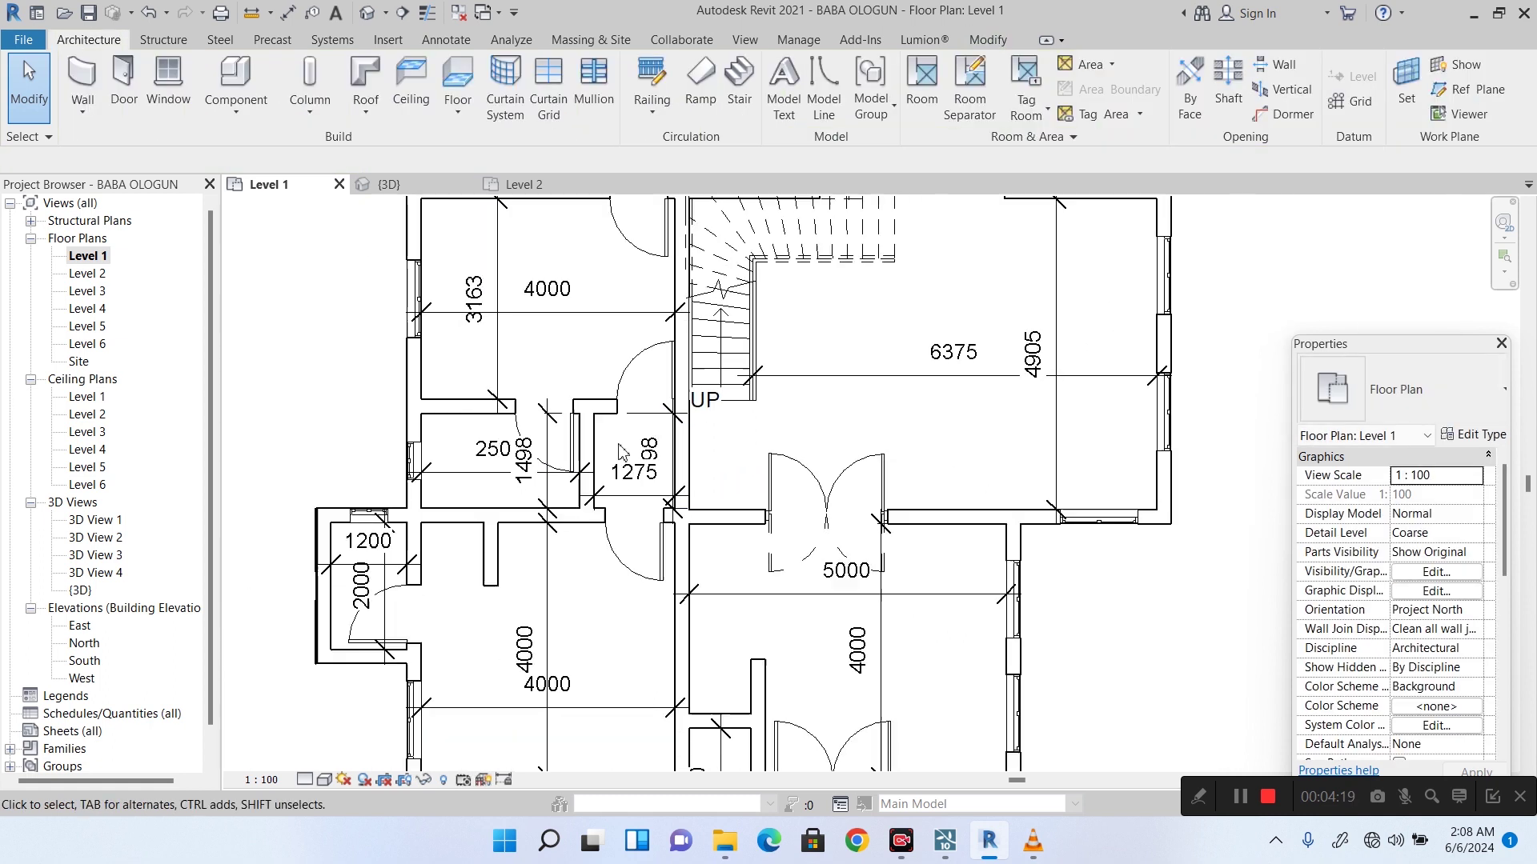
scroll(618, 446, "down", 1)
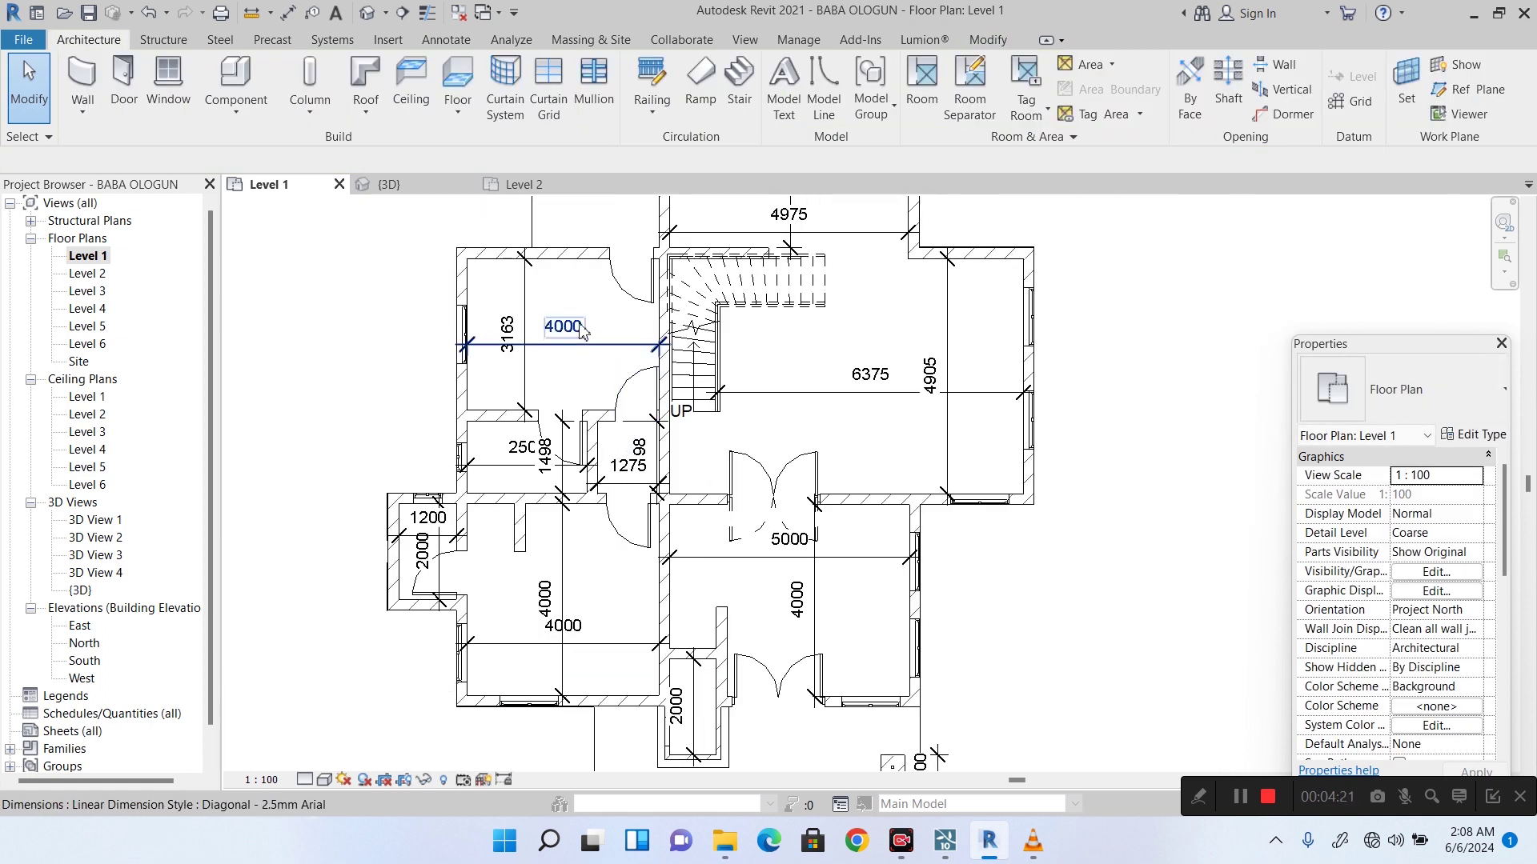
scroll(552, 301, "up", 2)
scroll(560, 328, "down", 2)
scroll(568, 360, "up", 2)
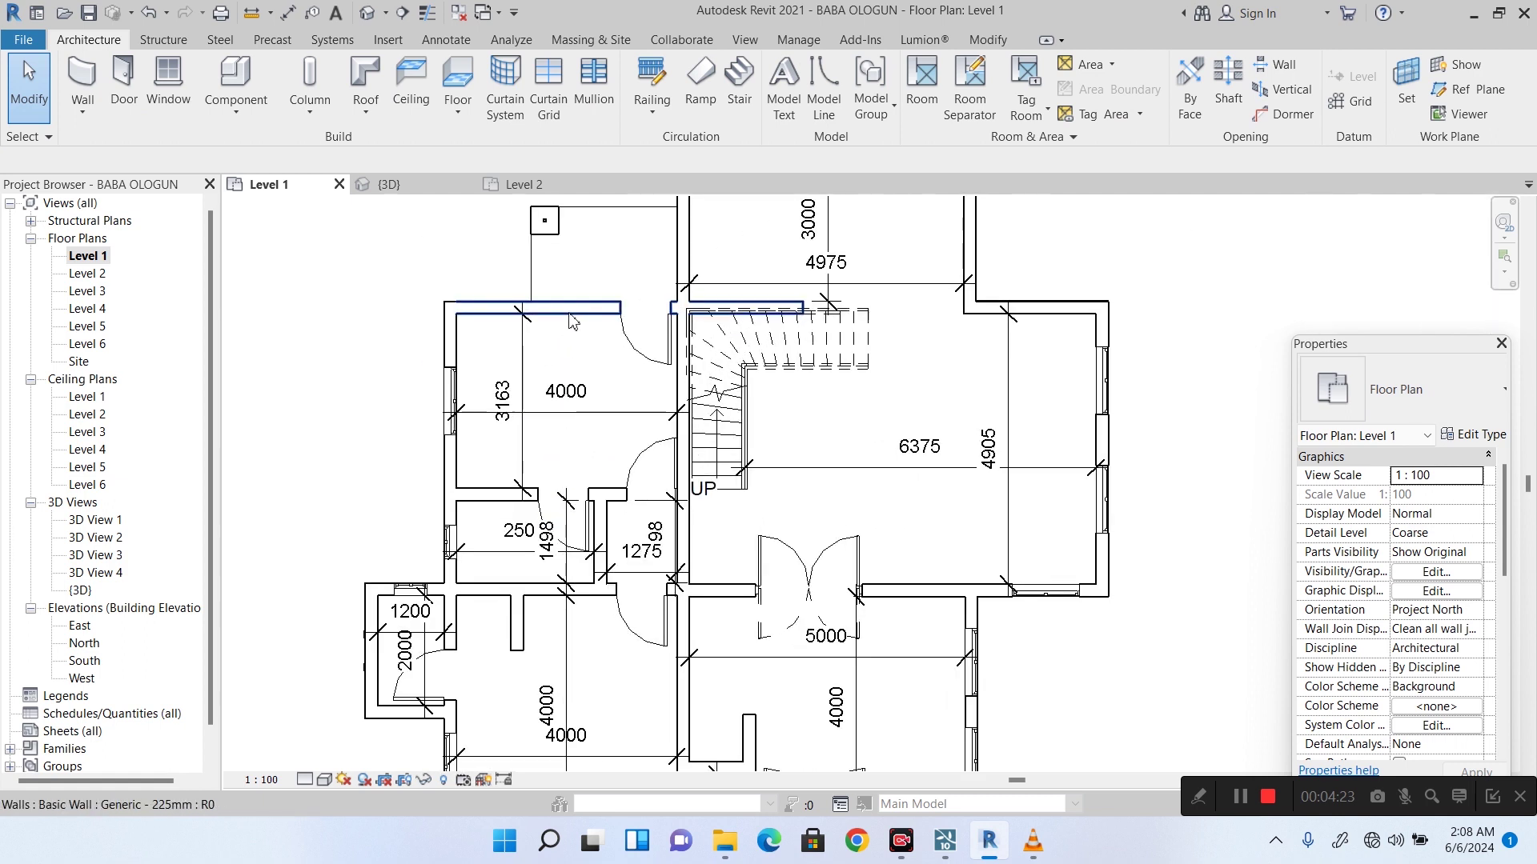
scroll(571, 373, "down", 1)
scroll(640, 406, "down", 3)
scroll(552, 432, "up", 3)
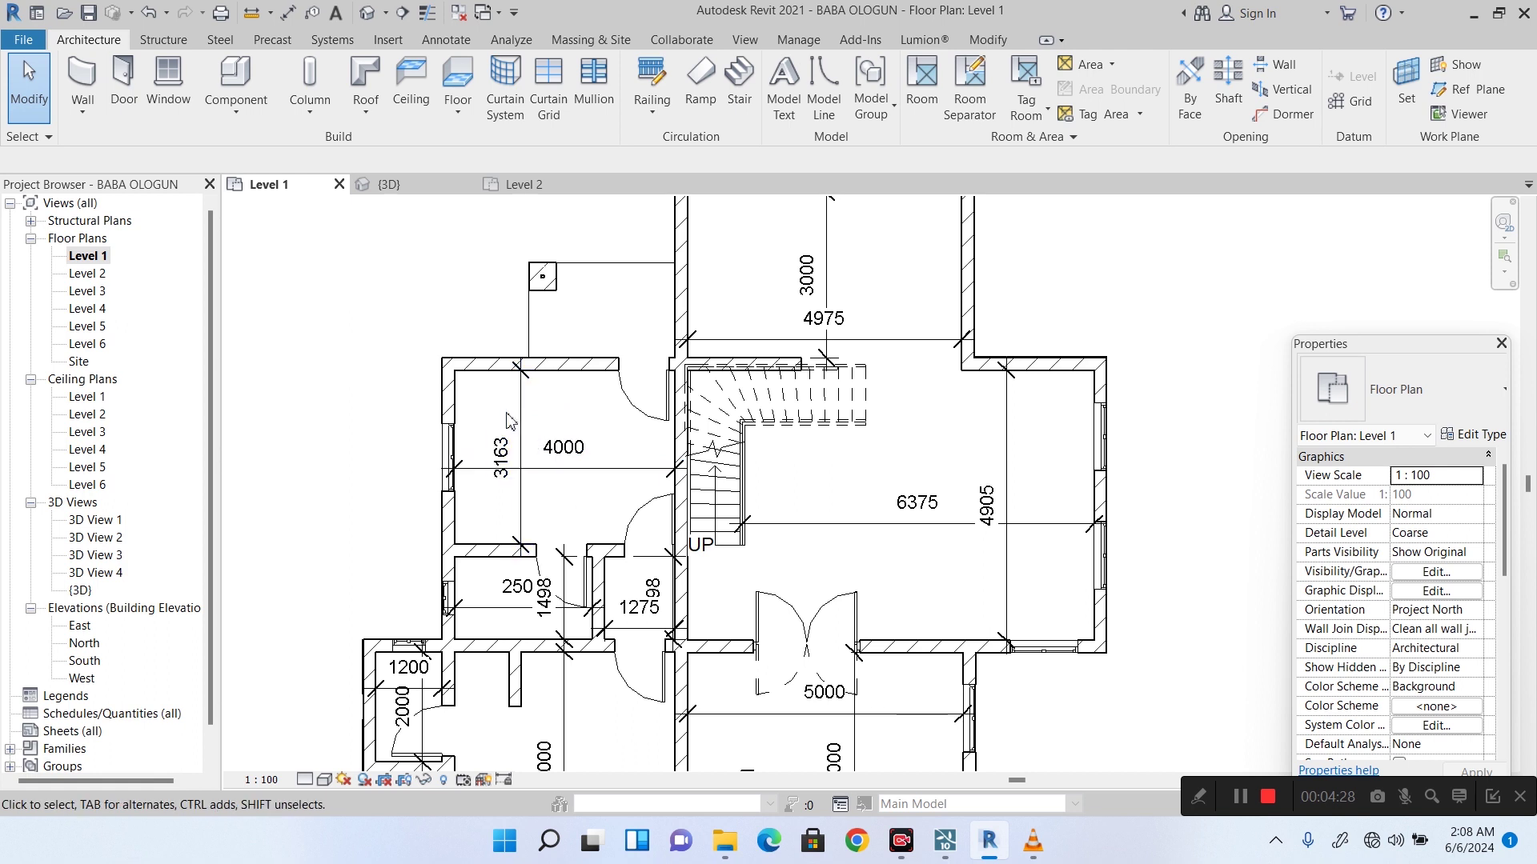
scroll(507, 414, "up", 2)
left_click_drag(481, 400, 651, 554)
left_click_drag(462, 619, 568, 690)
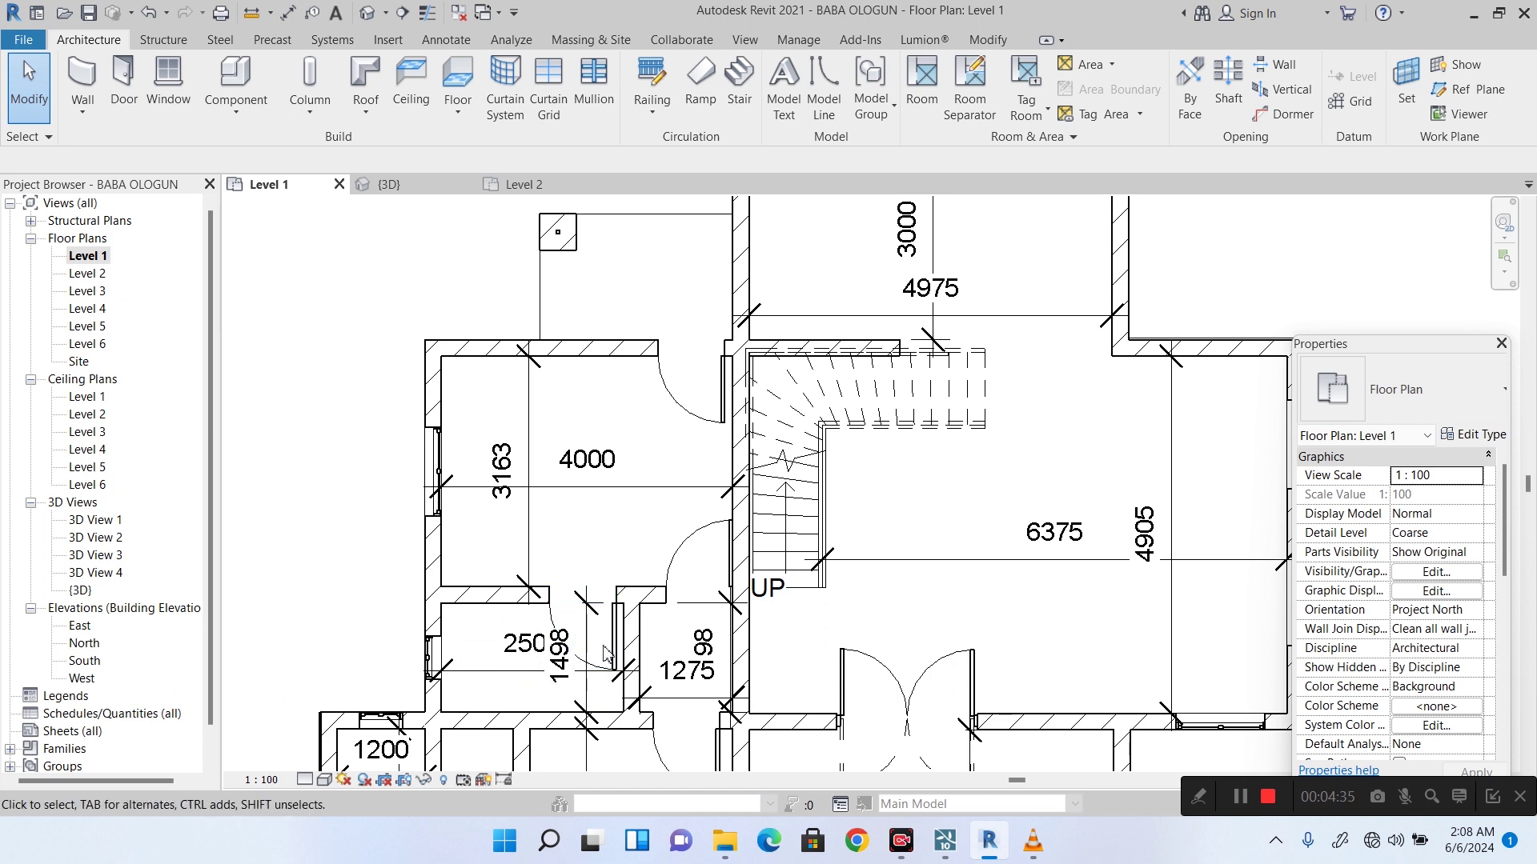
Box-select inside the lower-left room and zoom to review the dimensioned rooms.
scroll(620, 640, "down", 1)
scroll(617, 408, "up", 3)
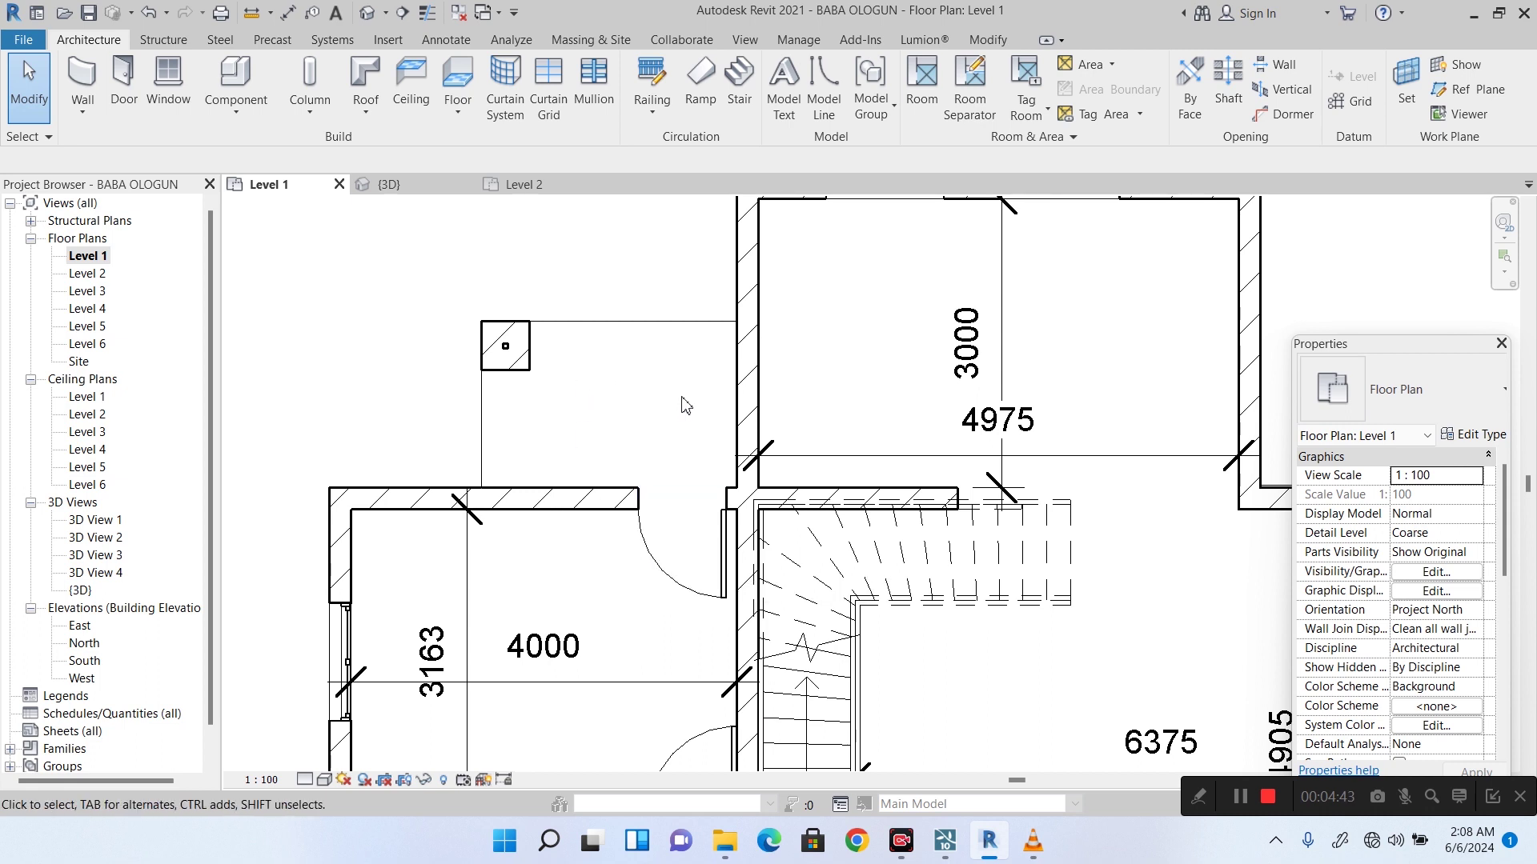
scroll(685, 405, "down", 5)
scroll(649, 420, "up", 4)
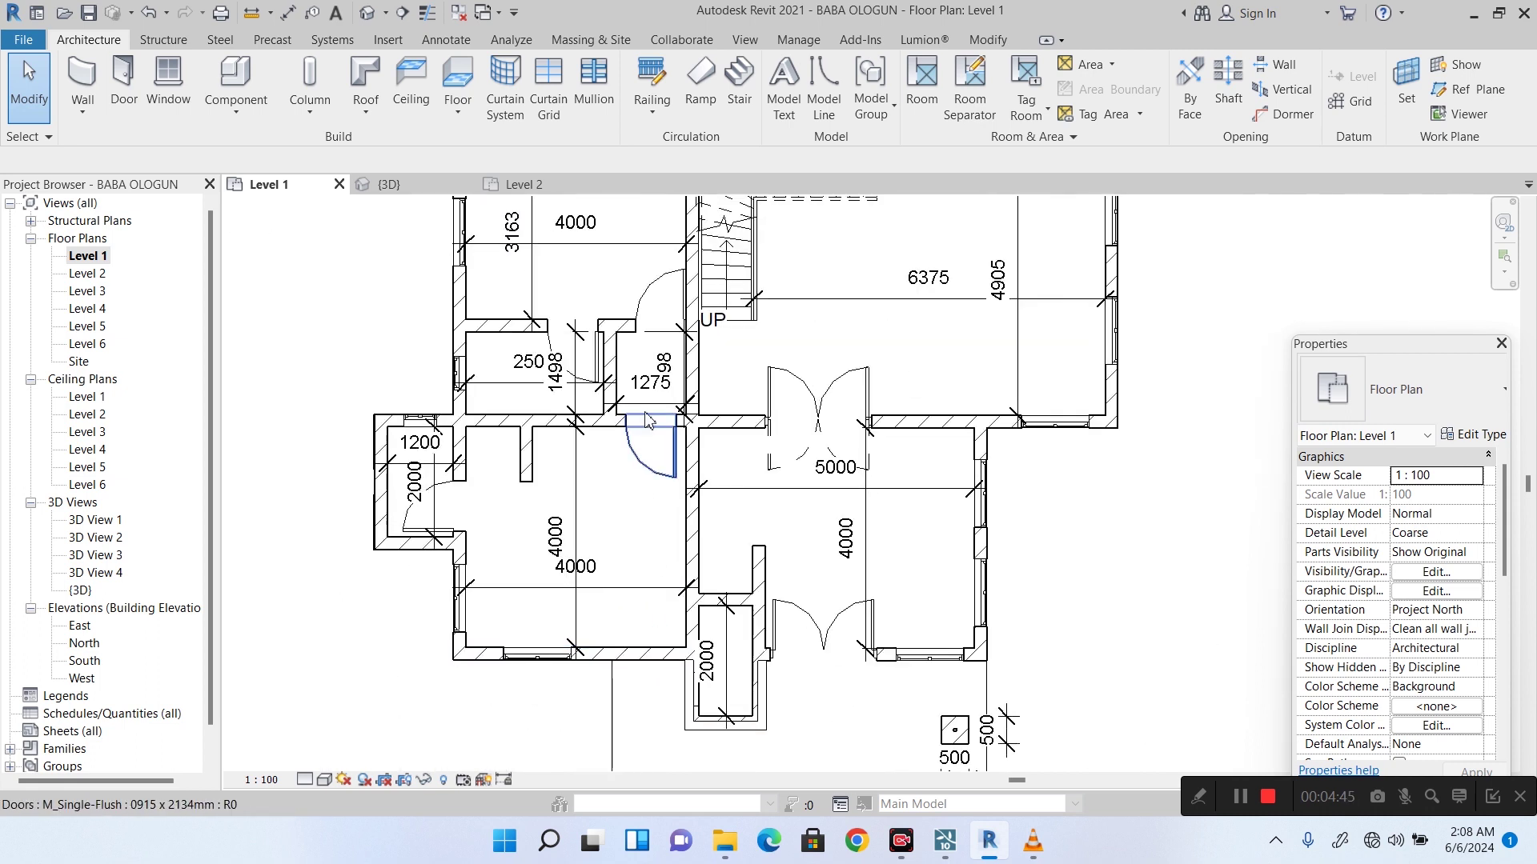
scroll(636, 358, "up", 1)
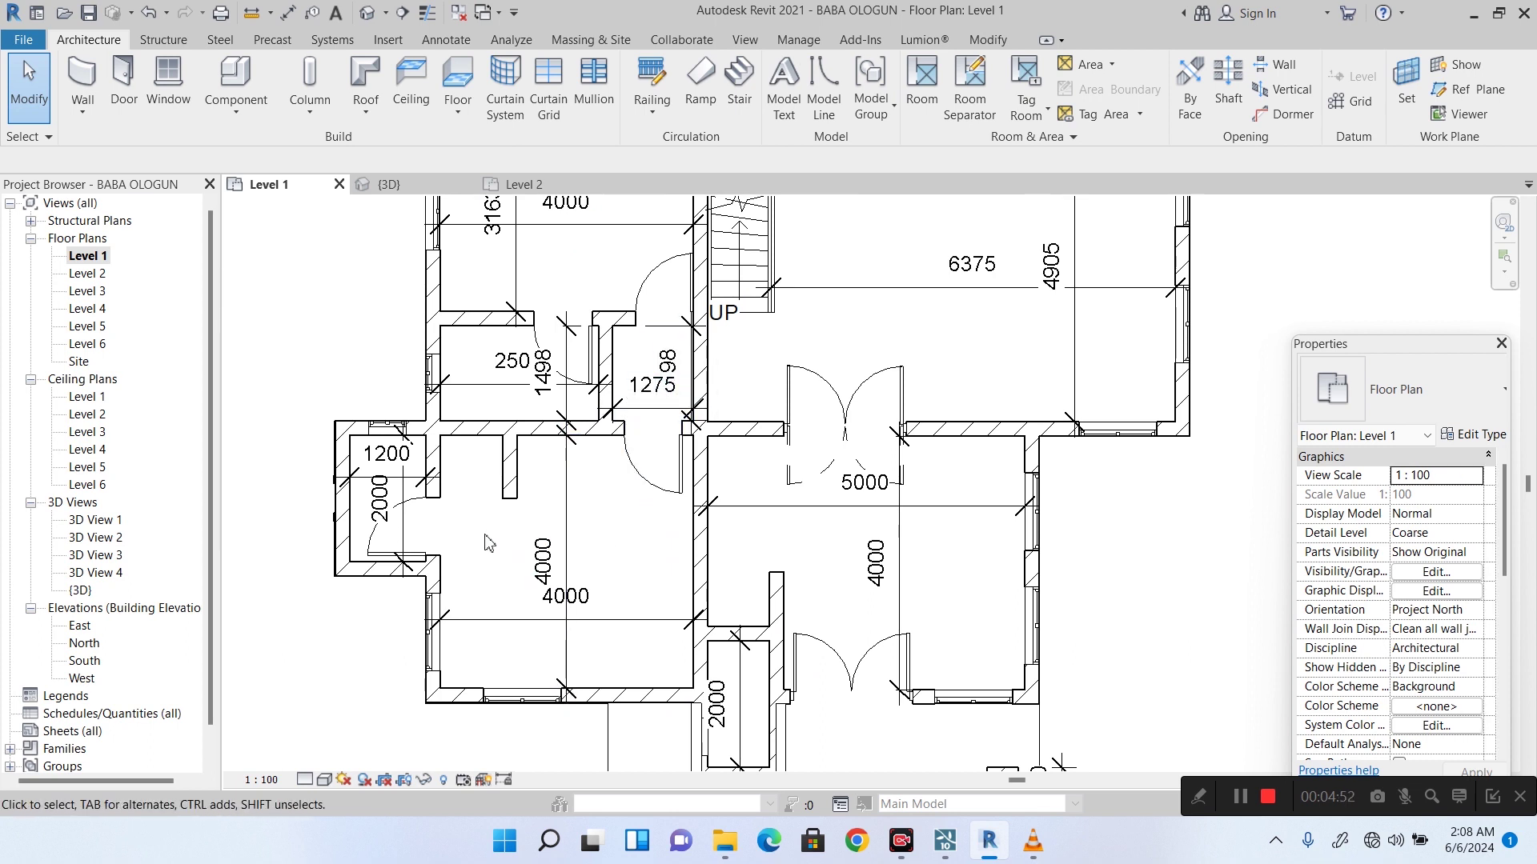
left_click_drag(481, 528, 576, 651)
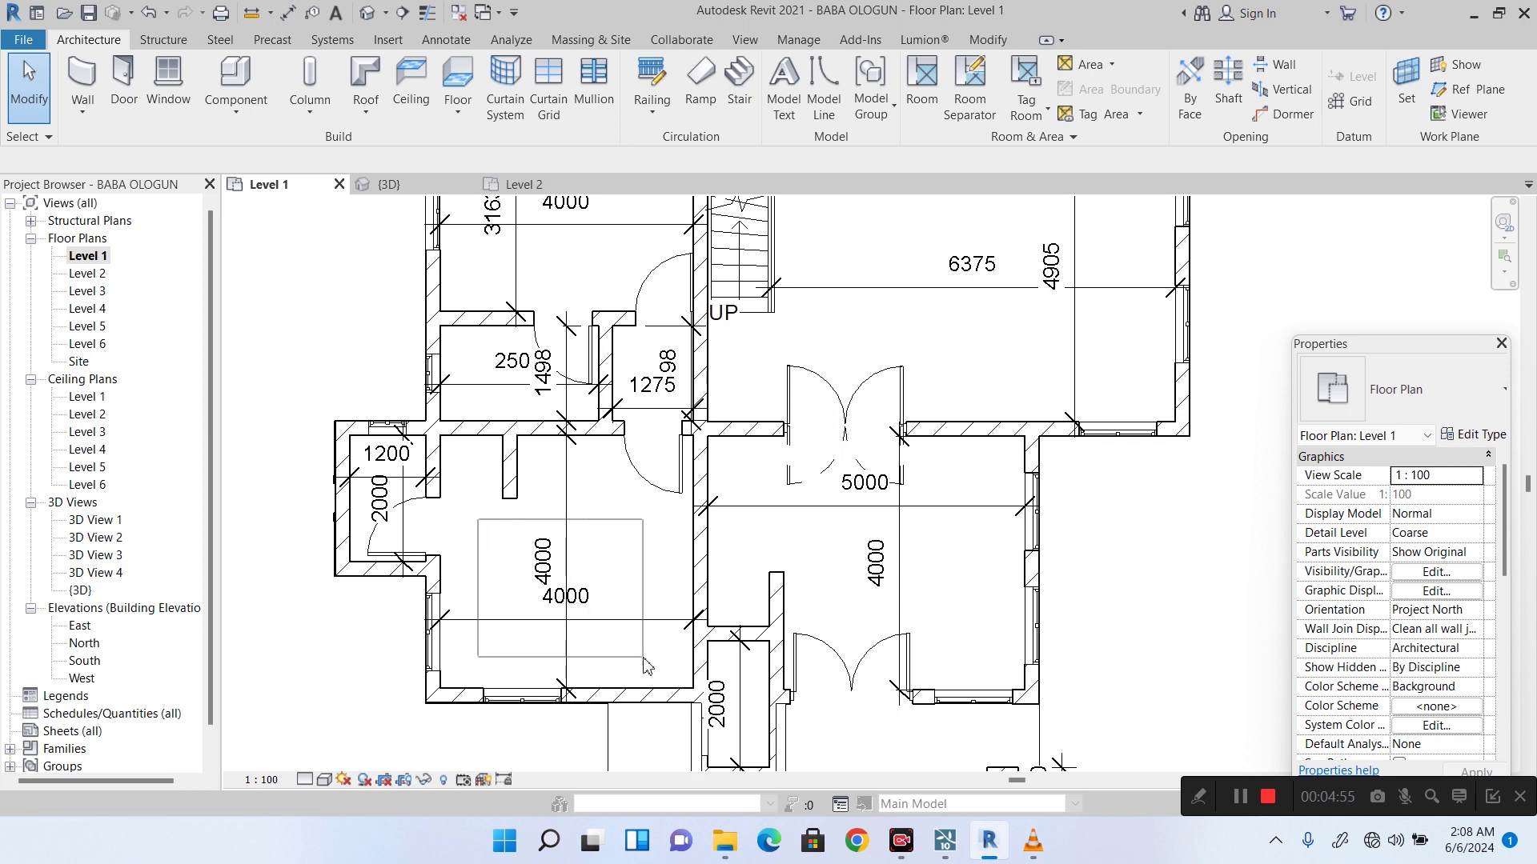
left_click_drag(648, 662, 648, 663)
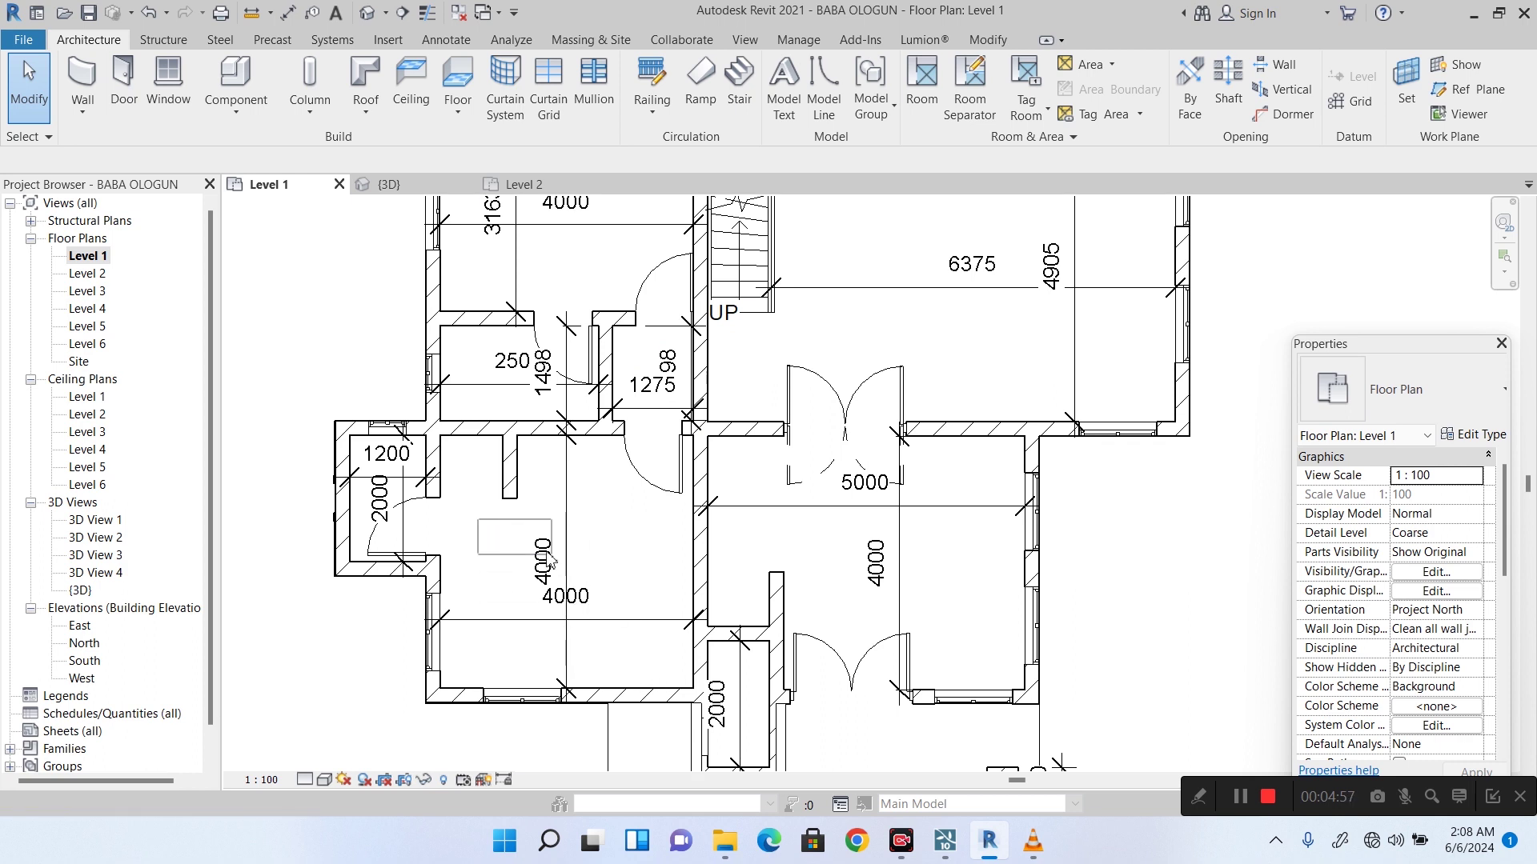
scroll(478, 478, "down", 4)
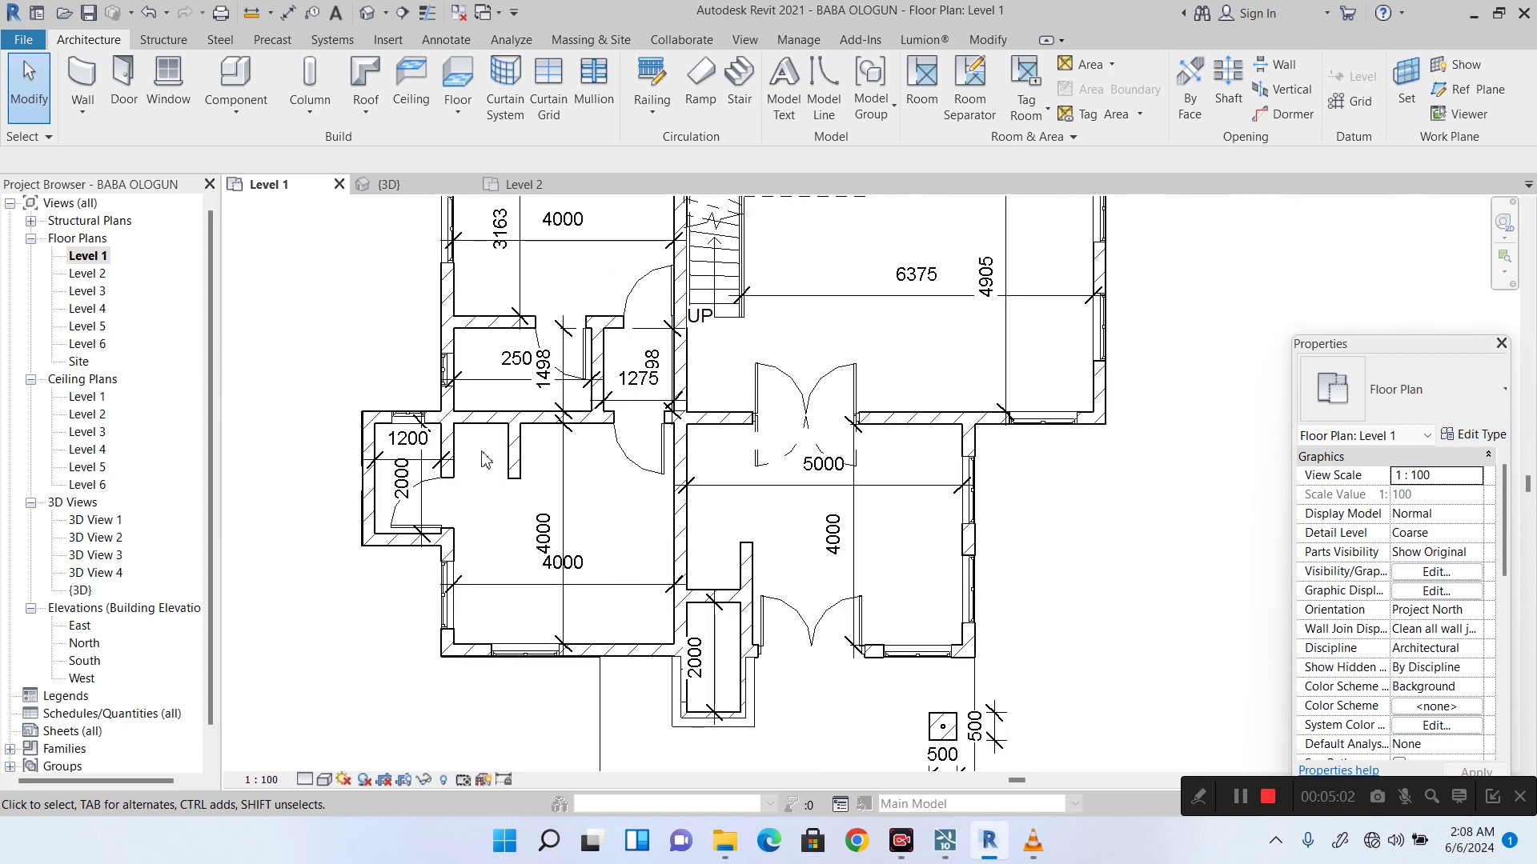
scroll(405, 508, "up", 1)
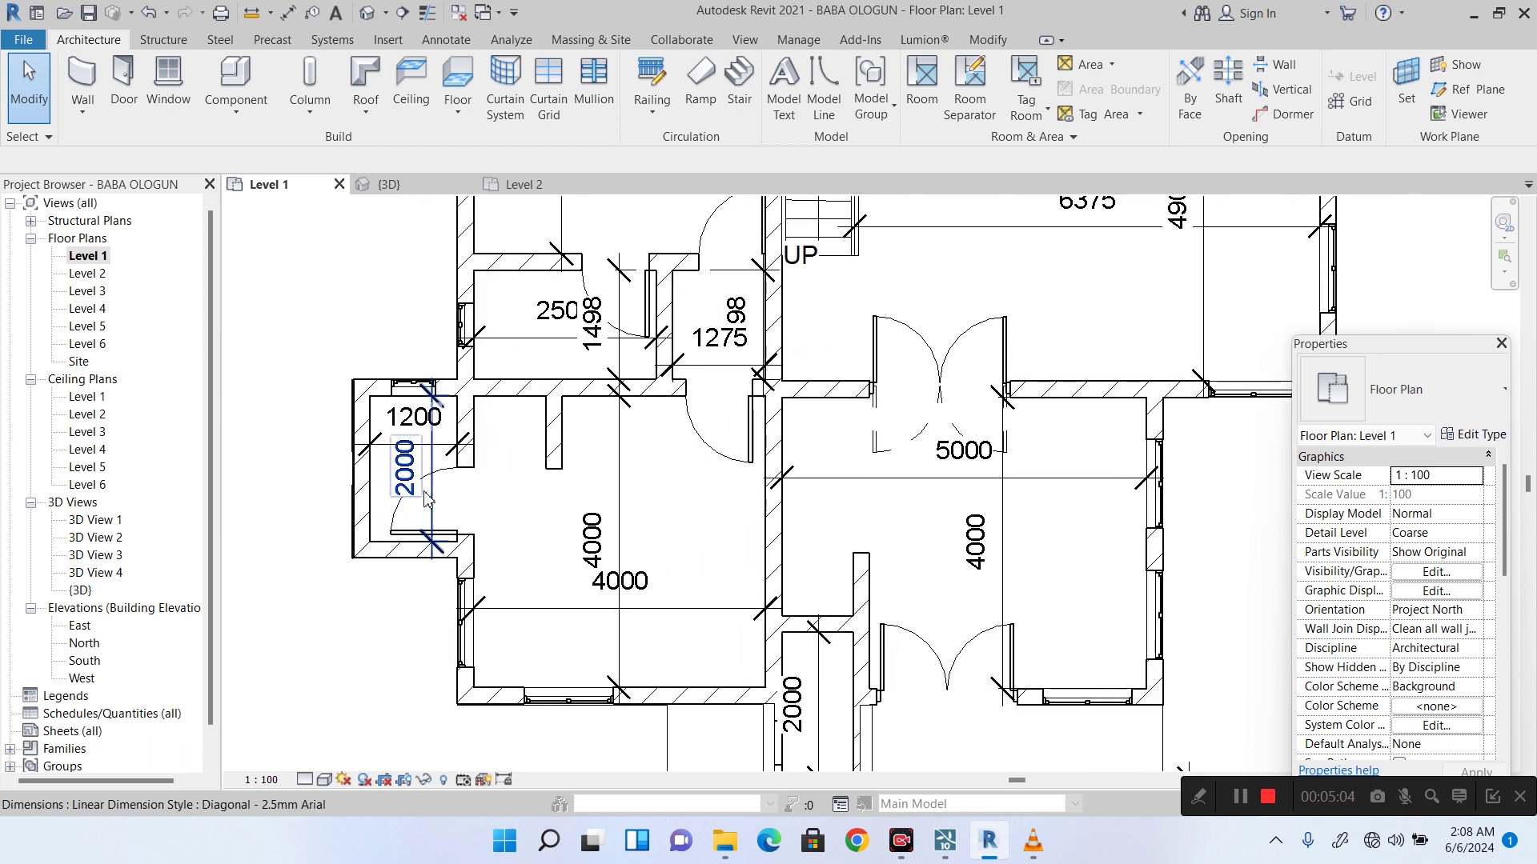
scroll(538, 624, "down", 2)
scroll(613, 466, "up", 2)
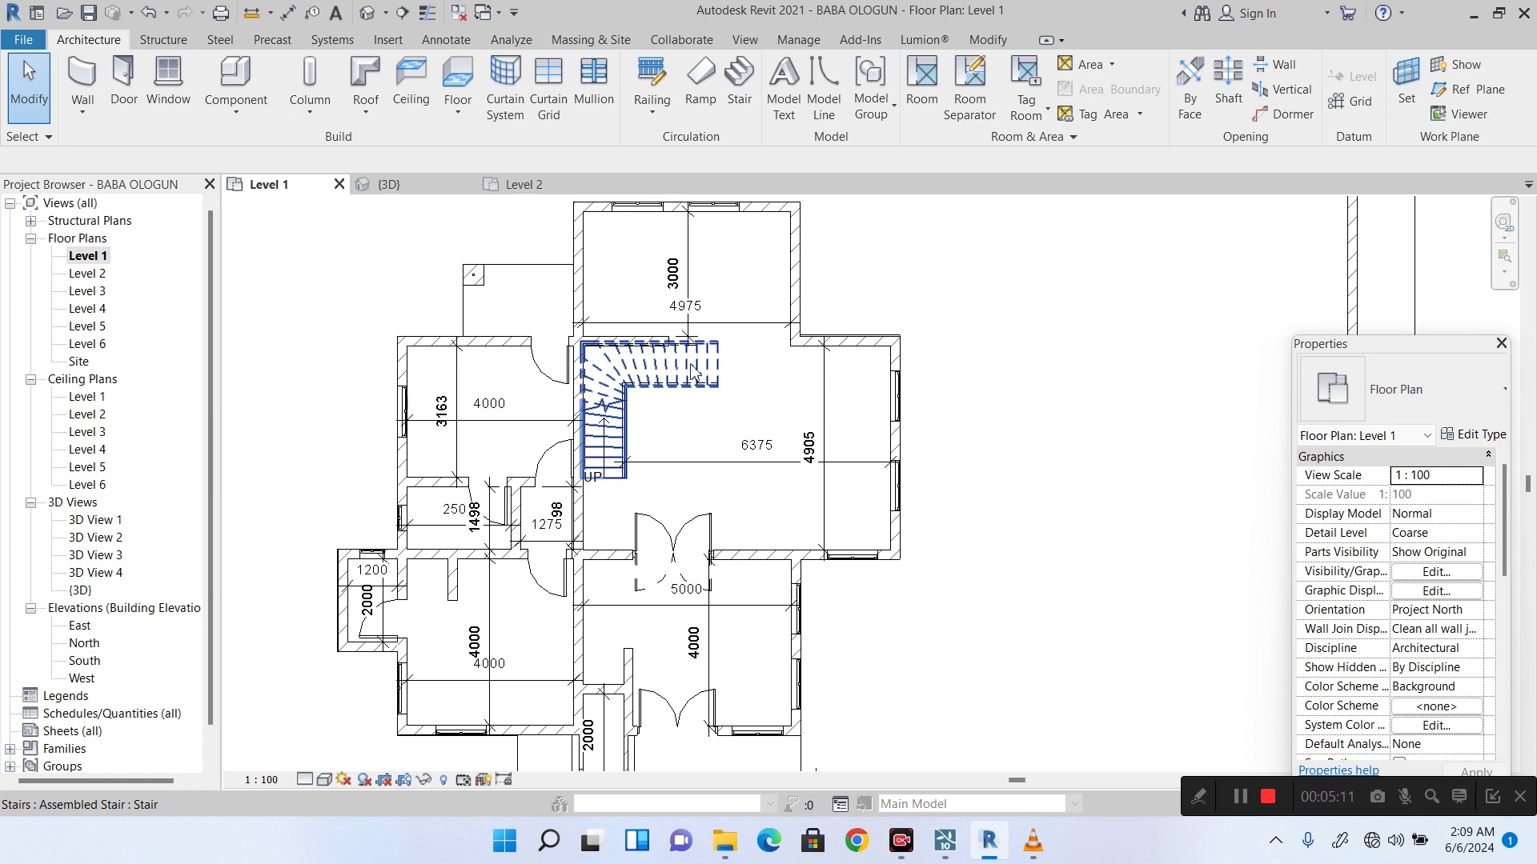
double_click(84, 274)
scroll(840, 431, "up", 6)
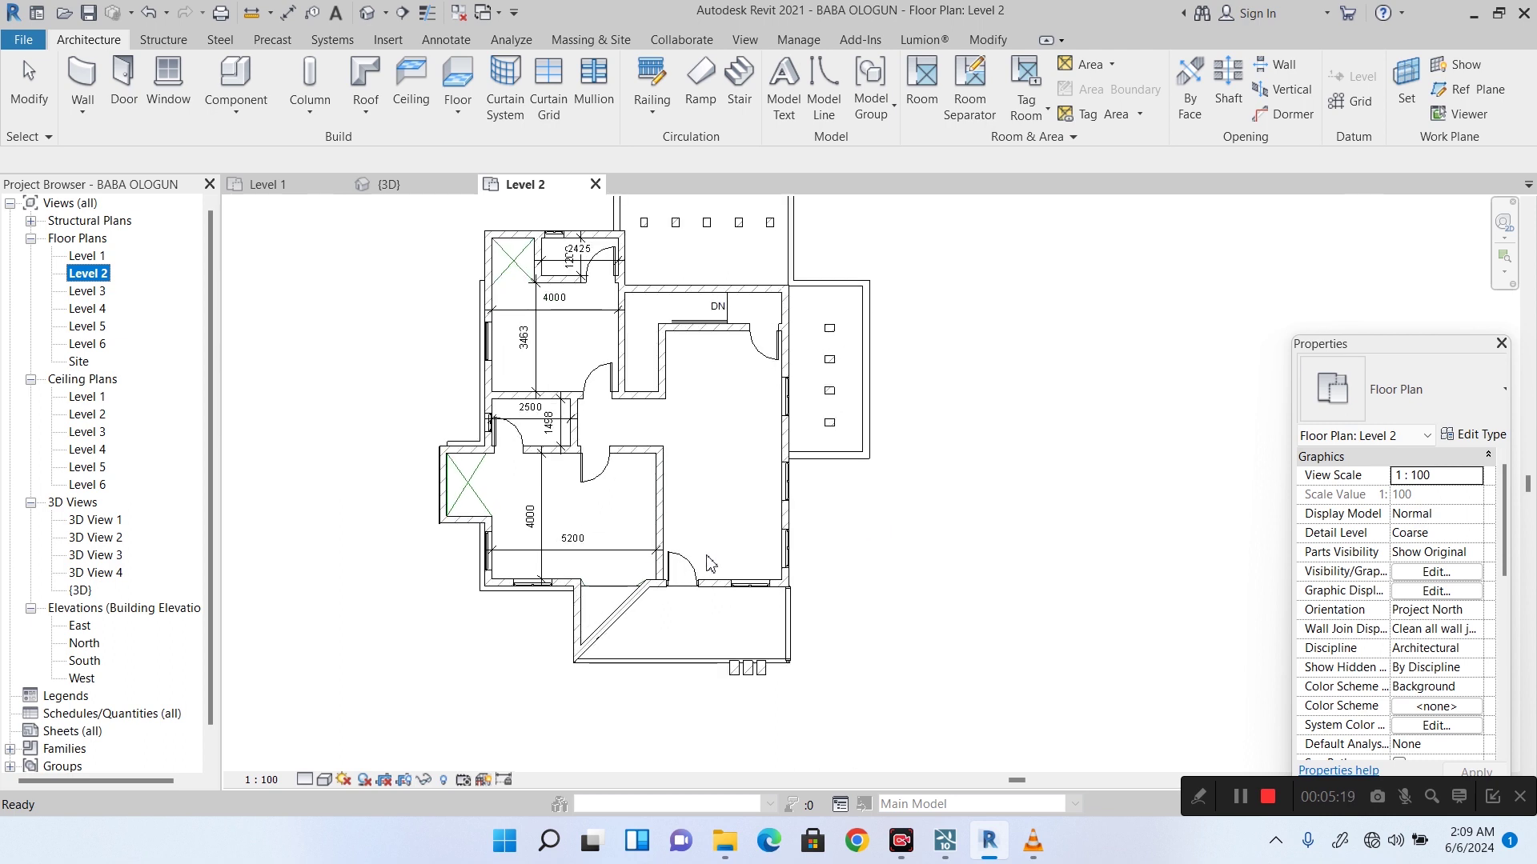
middle_click_drag(633, 341, 608, 405)
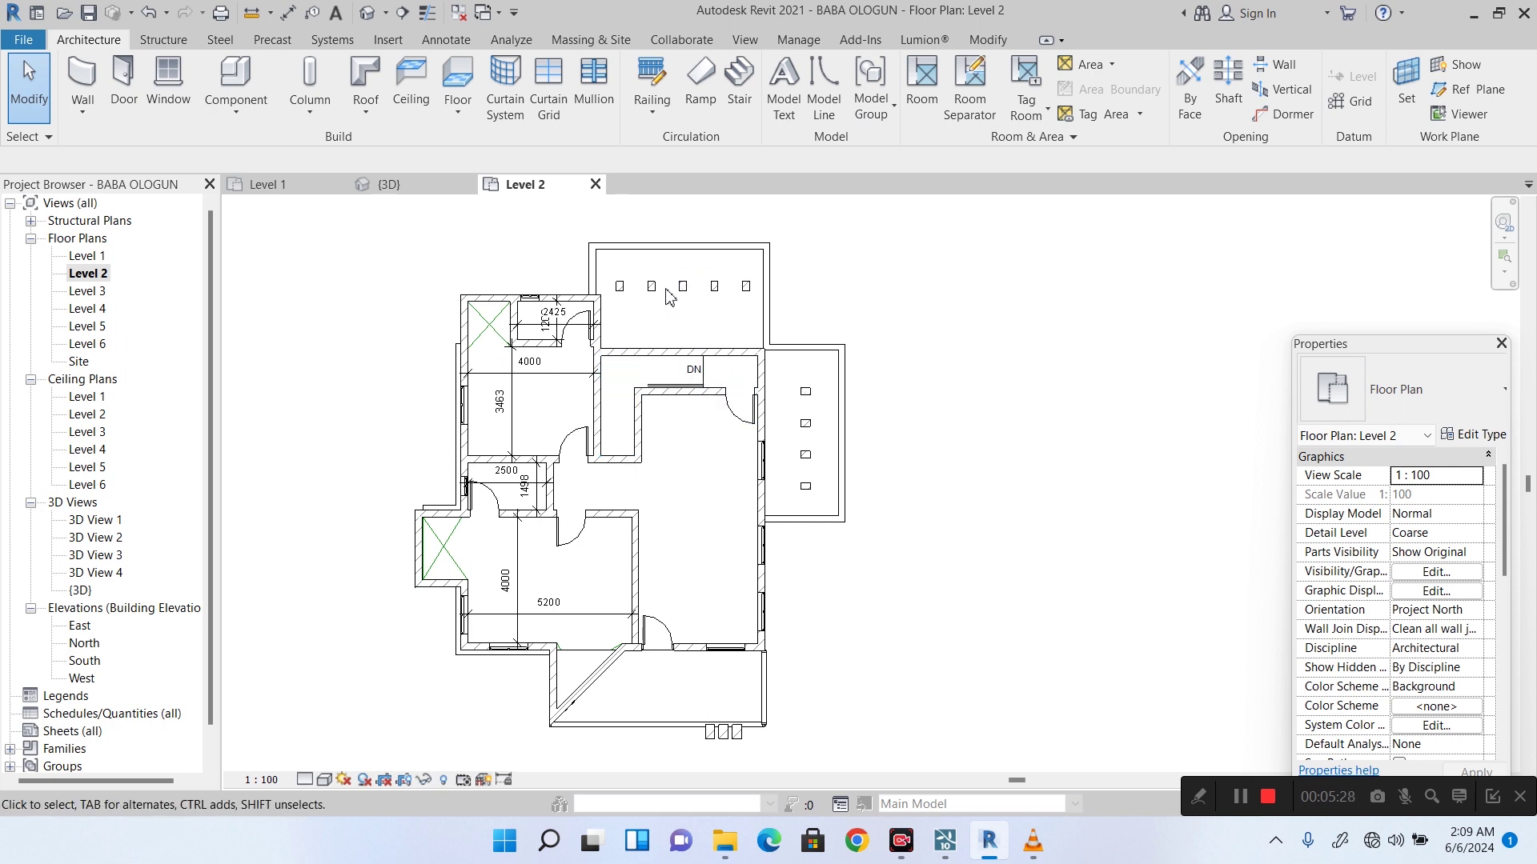
scroll(704, 269, "up", 2)
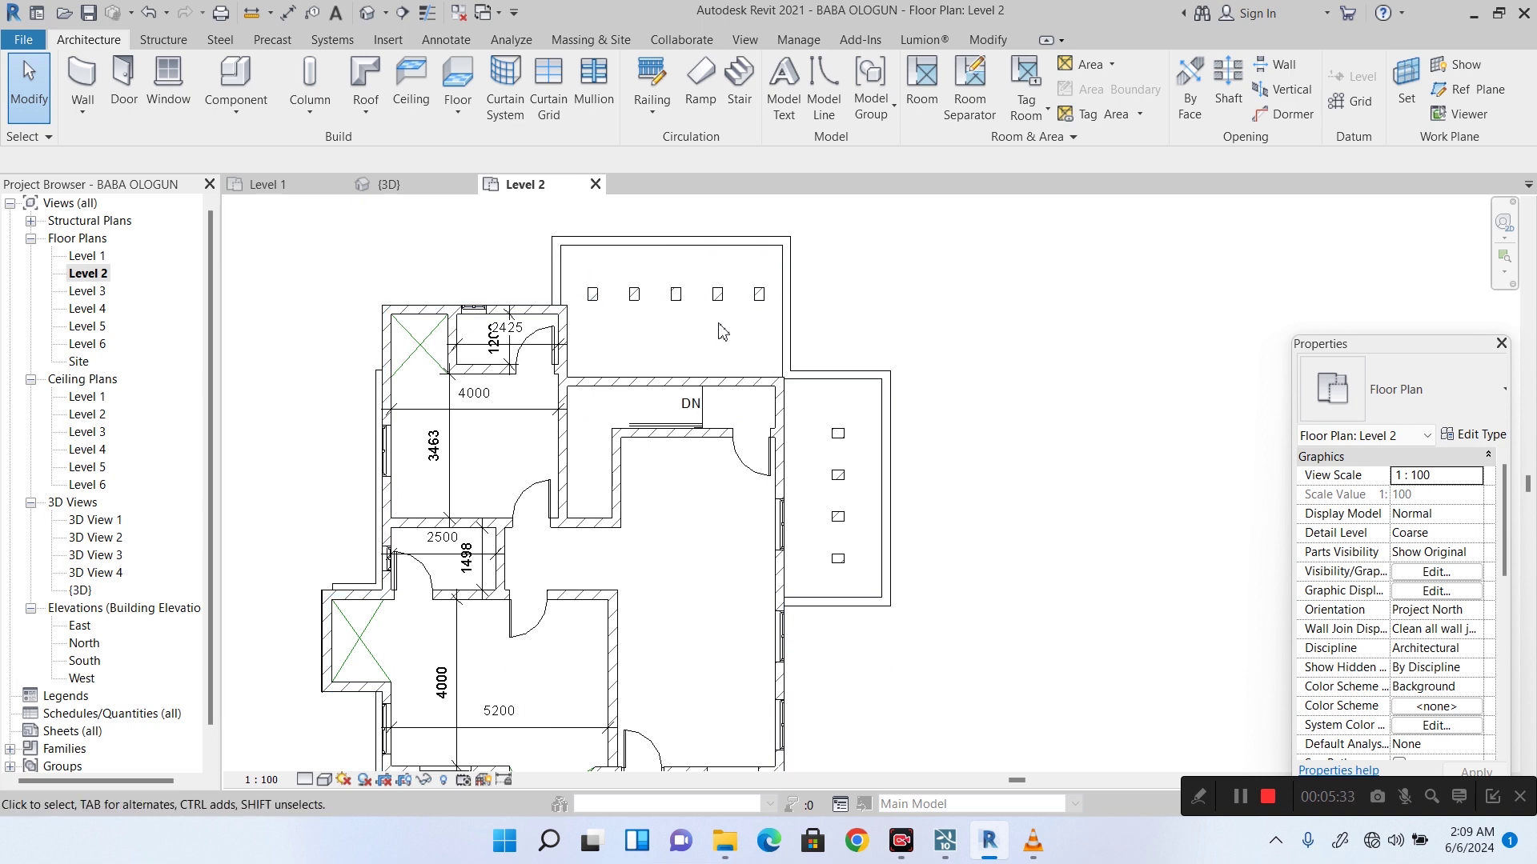
scroll(629, 282, "down", 1)
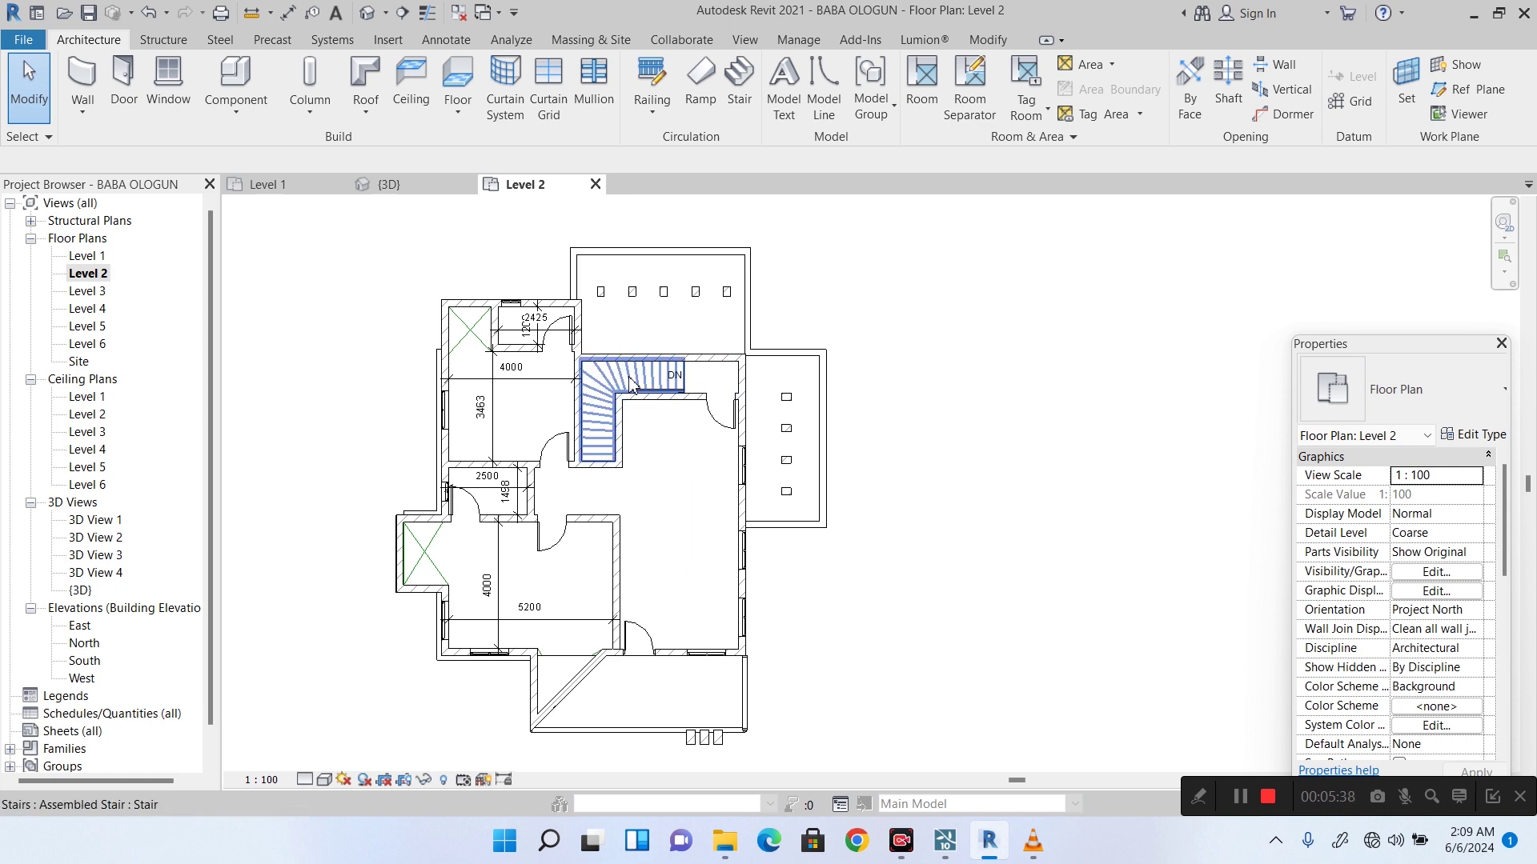
scroll(717, 379, "up", 2)
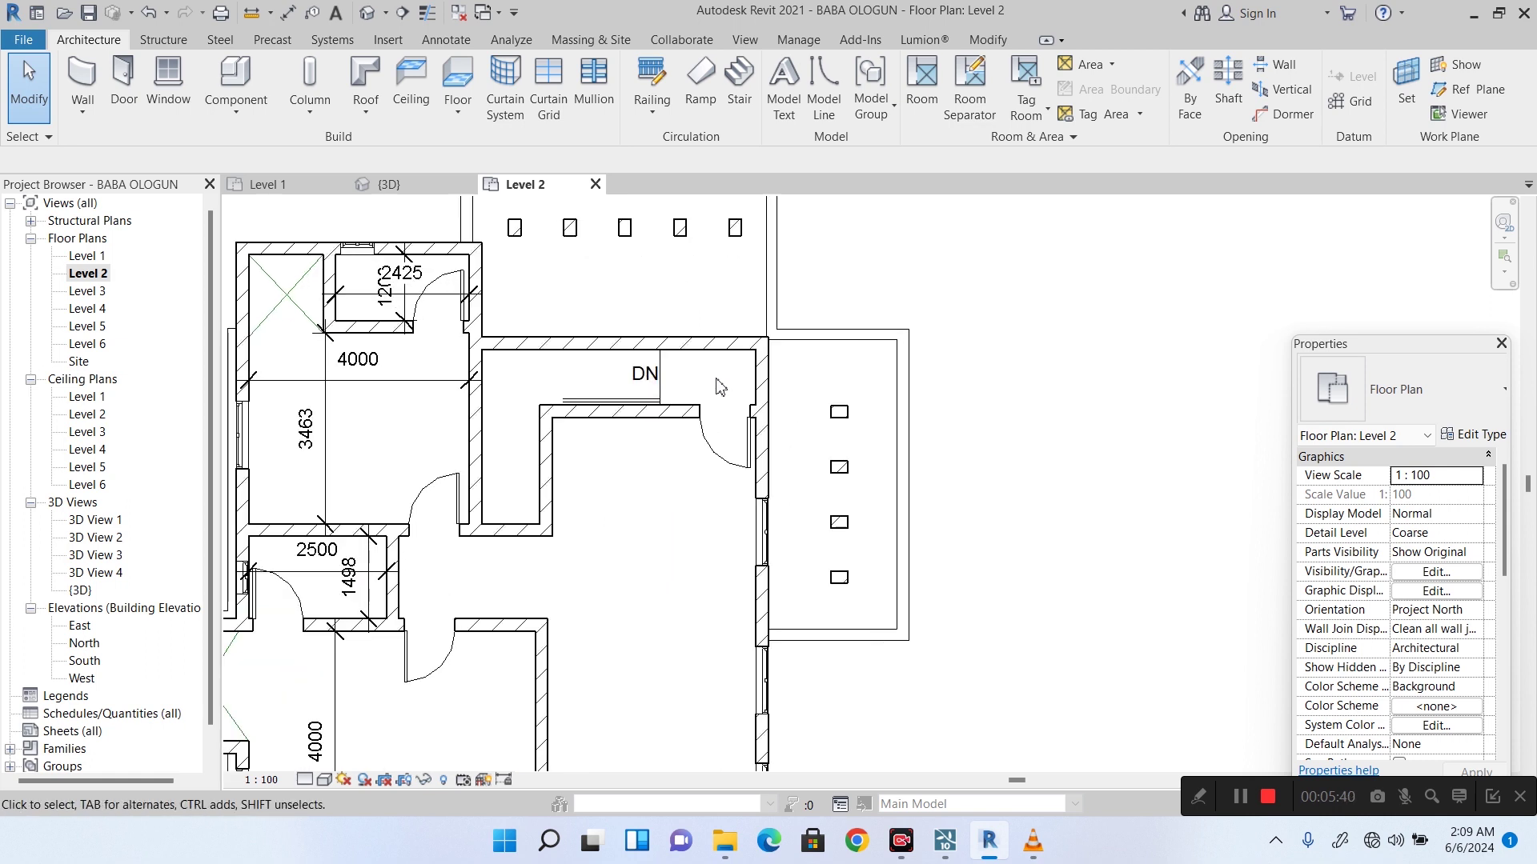
scroll(718, 386, "down", 2)
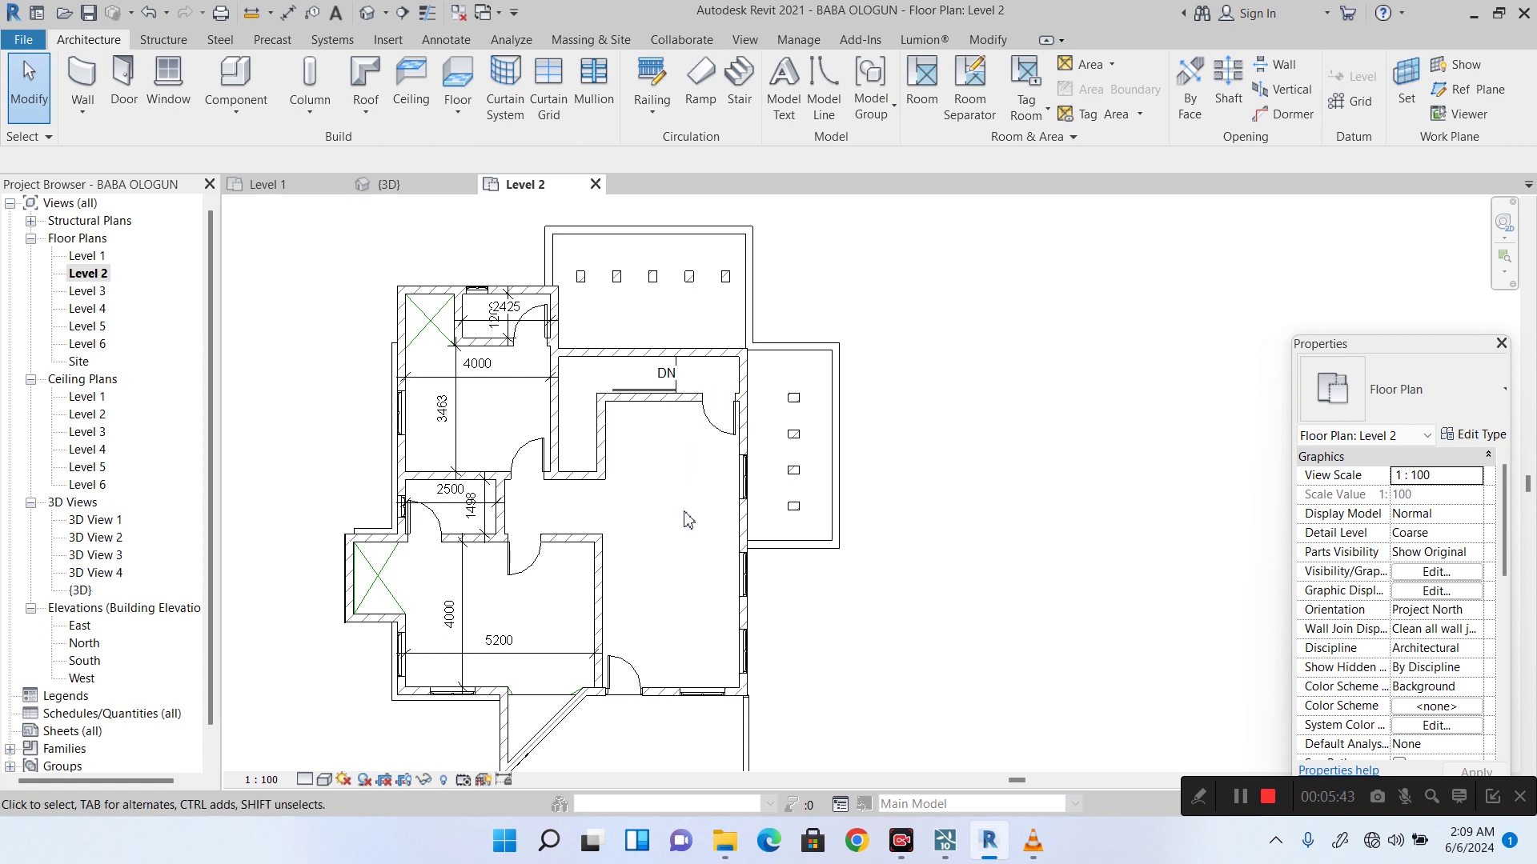
left_click_drag(707, 624, 640, 471)
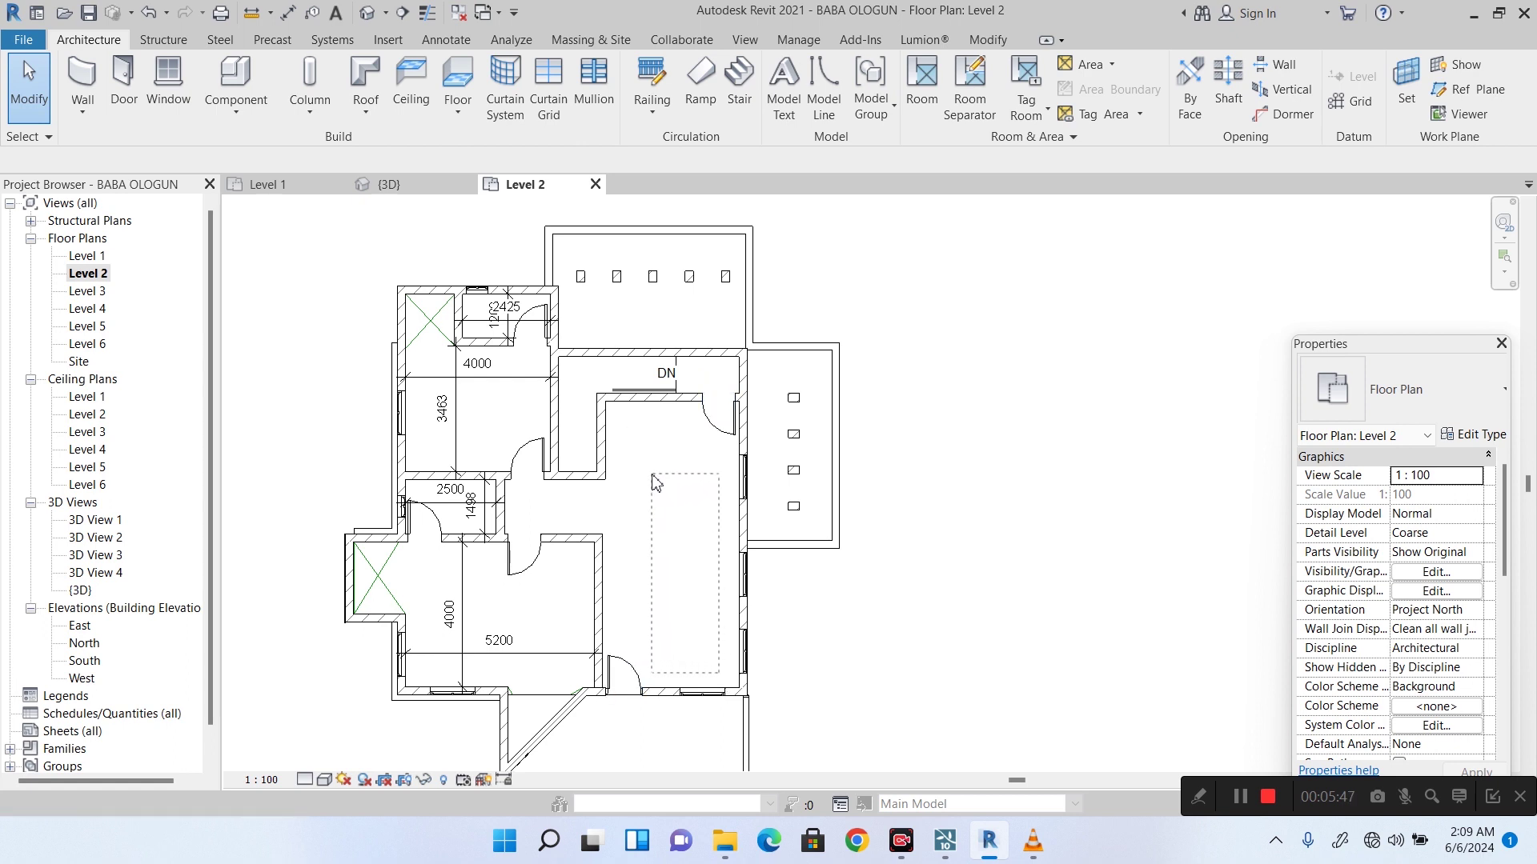
left_click_drag(655, 480, 658, 496)
scroll(669, 614, "down", 2)
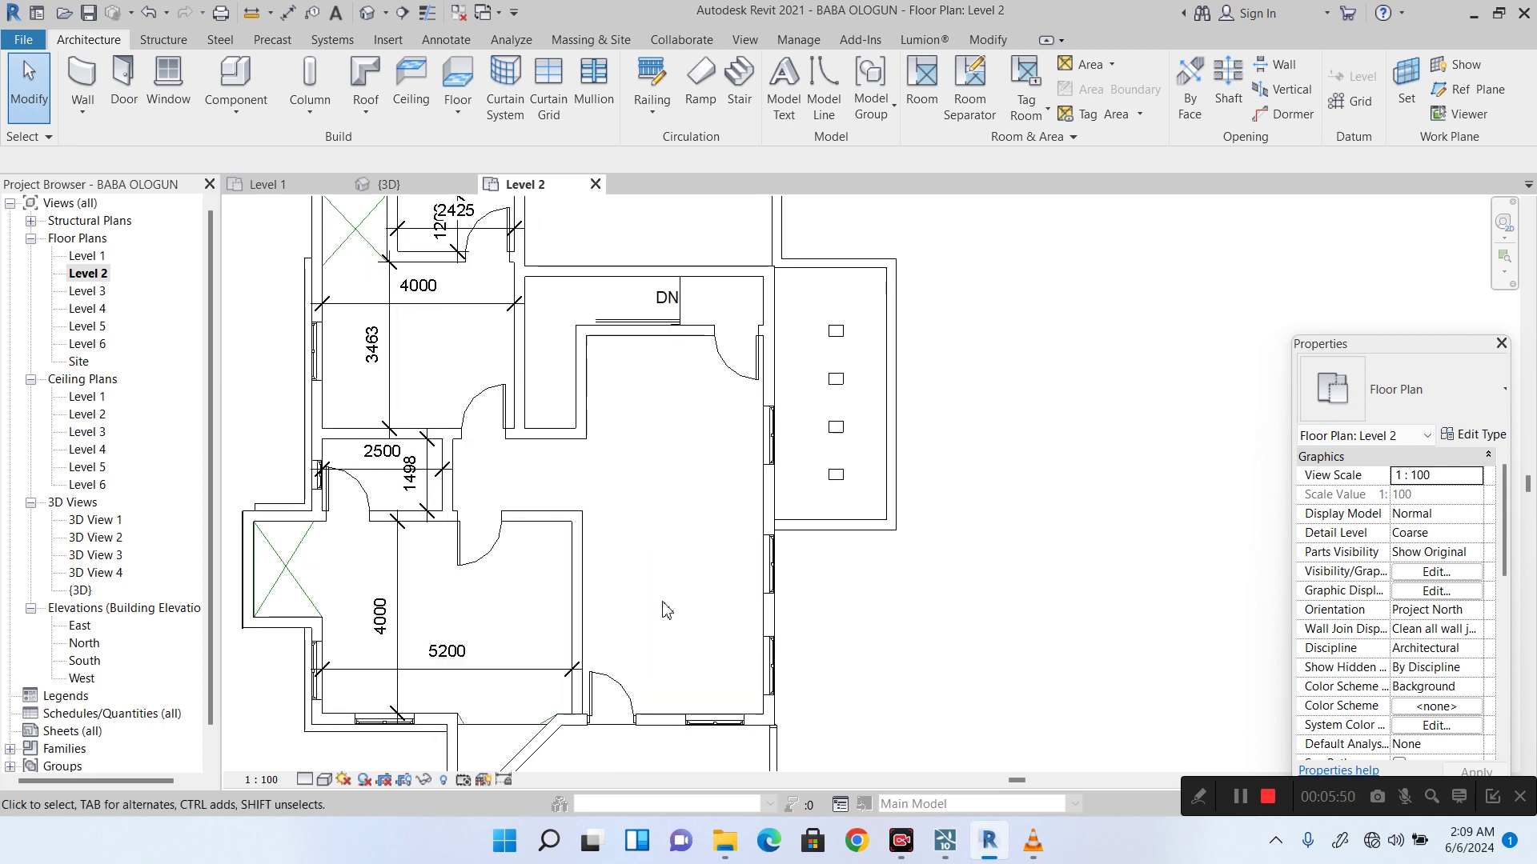
scroll(658, 601, "up", 2)
left_click_drag(622, 447, 498, 407)
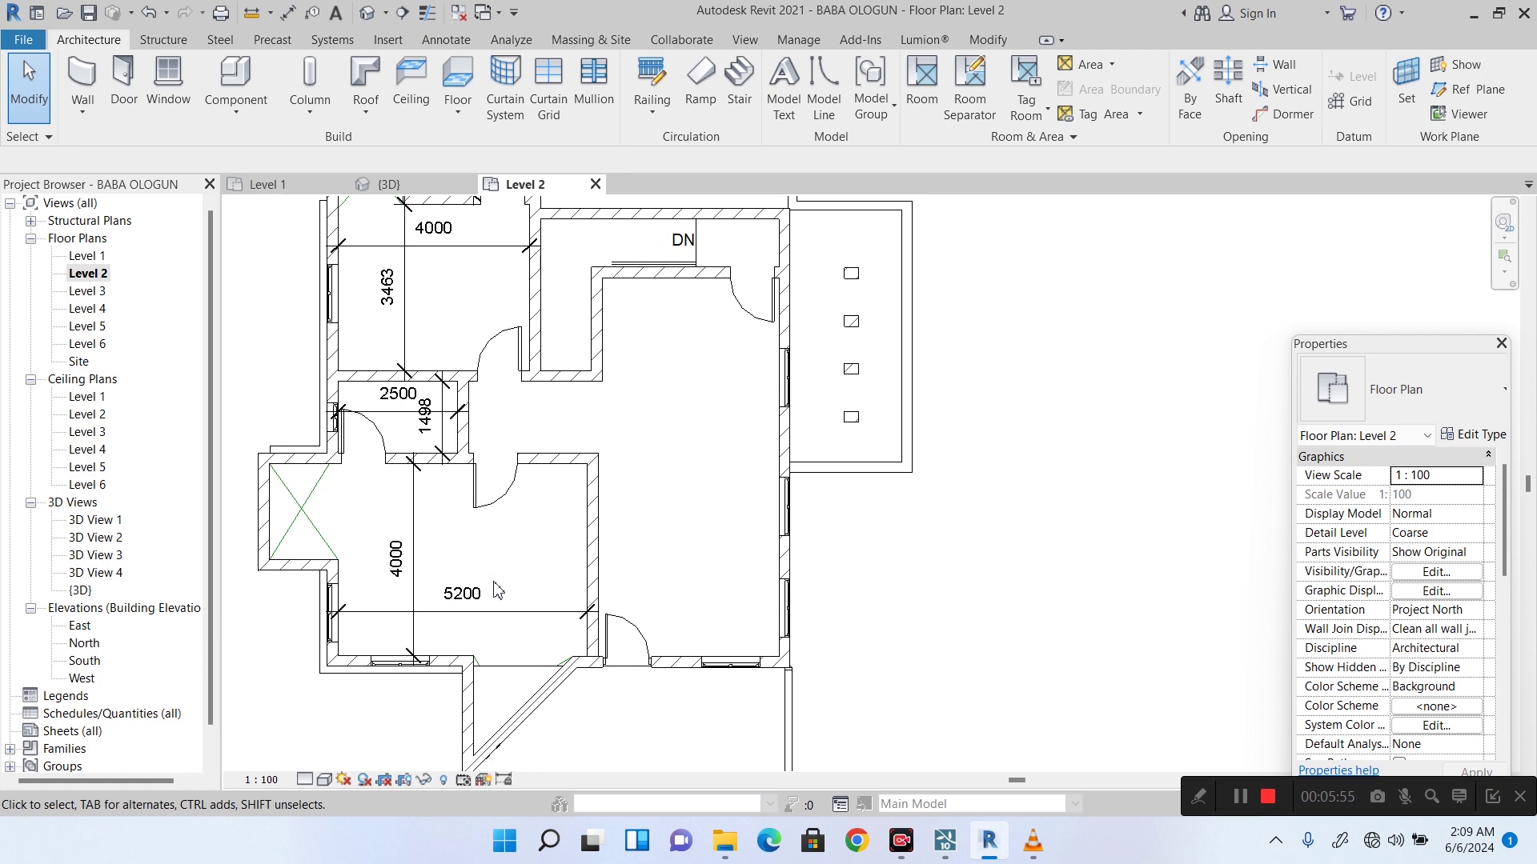
left_click_drag(517, 631, 432, 560)
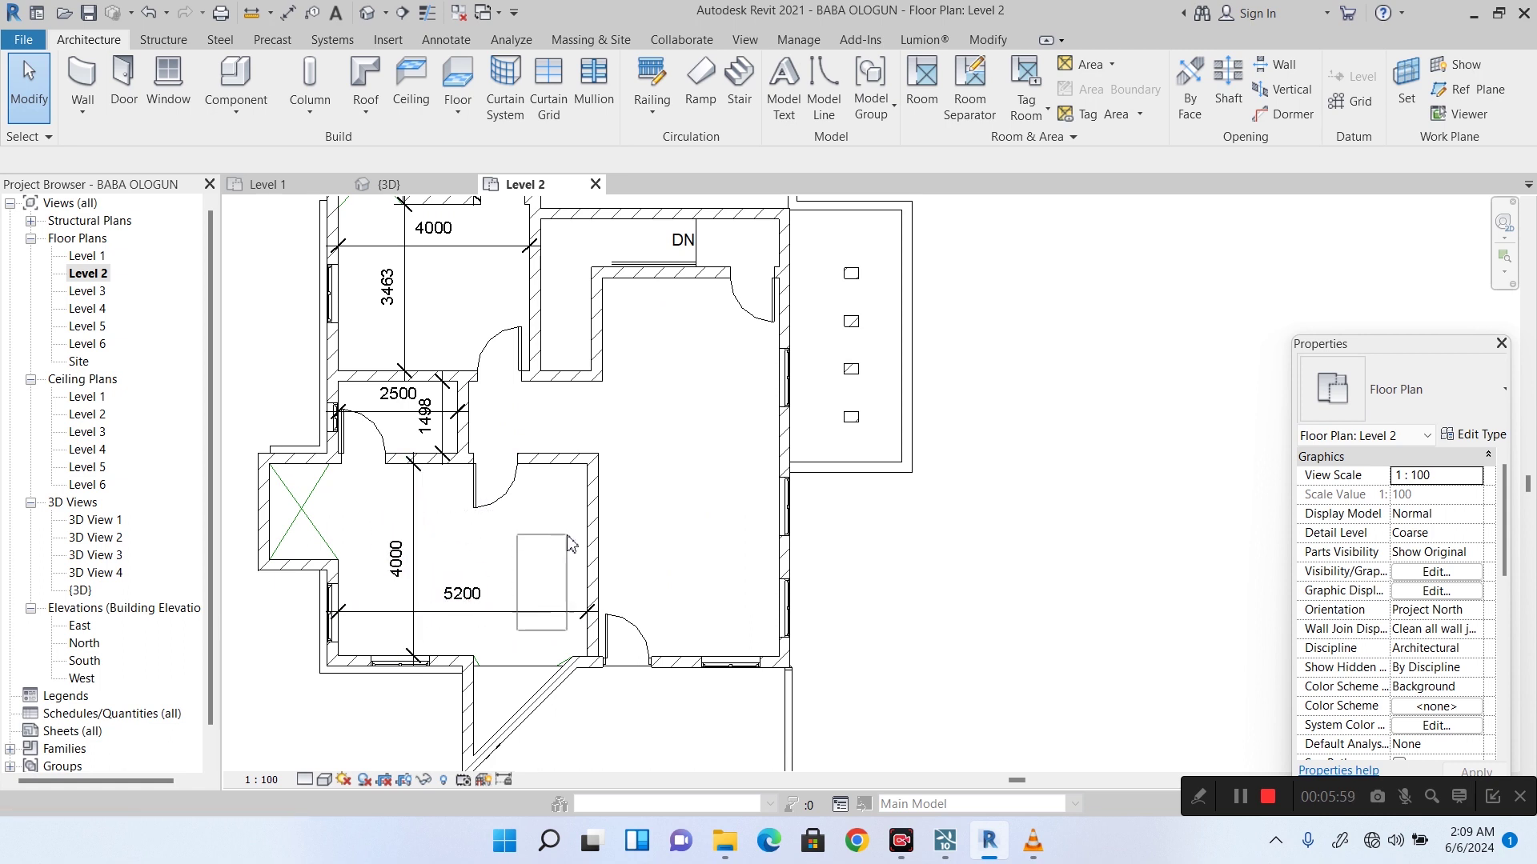
scroll(433, 560, "down", 2)
scroll(338, 520, "up", 2)
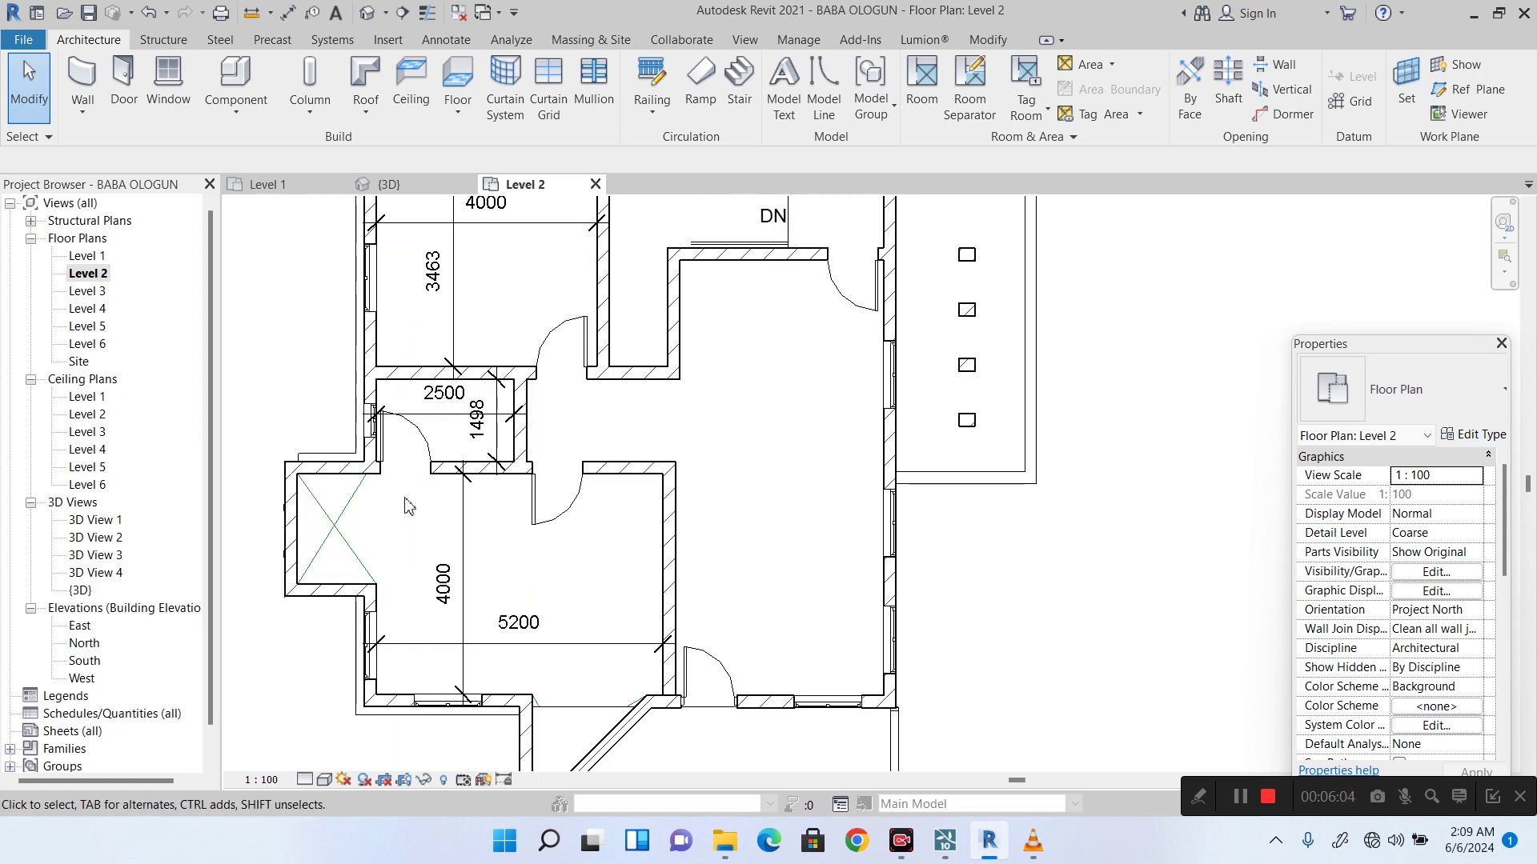
left_click_drag(403, 392, 483, 442)
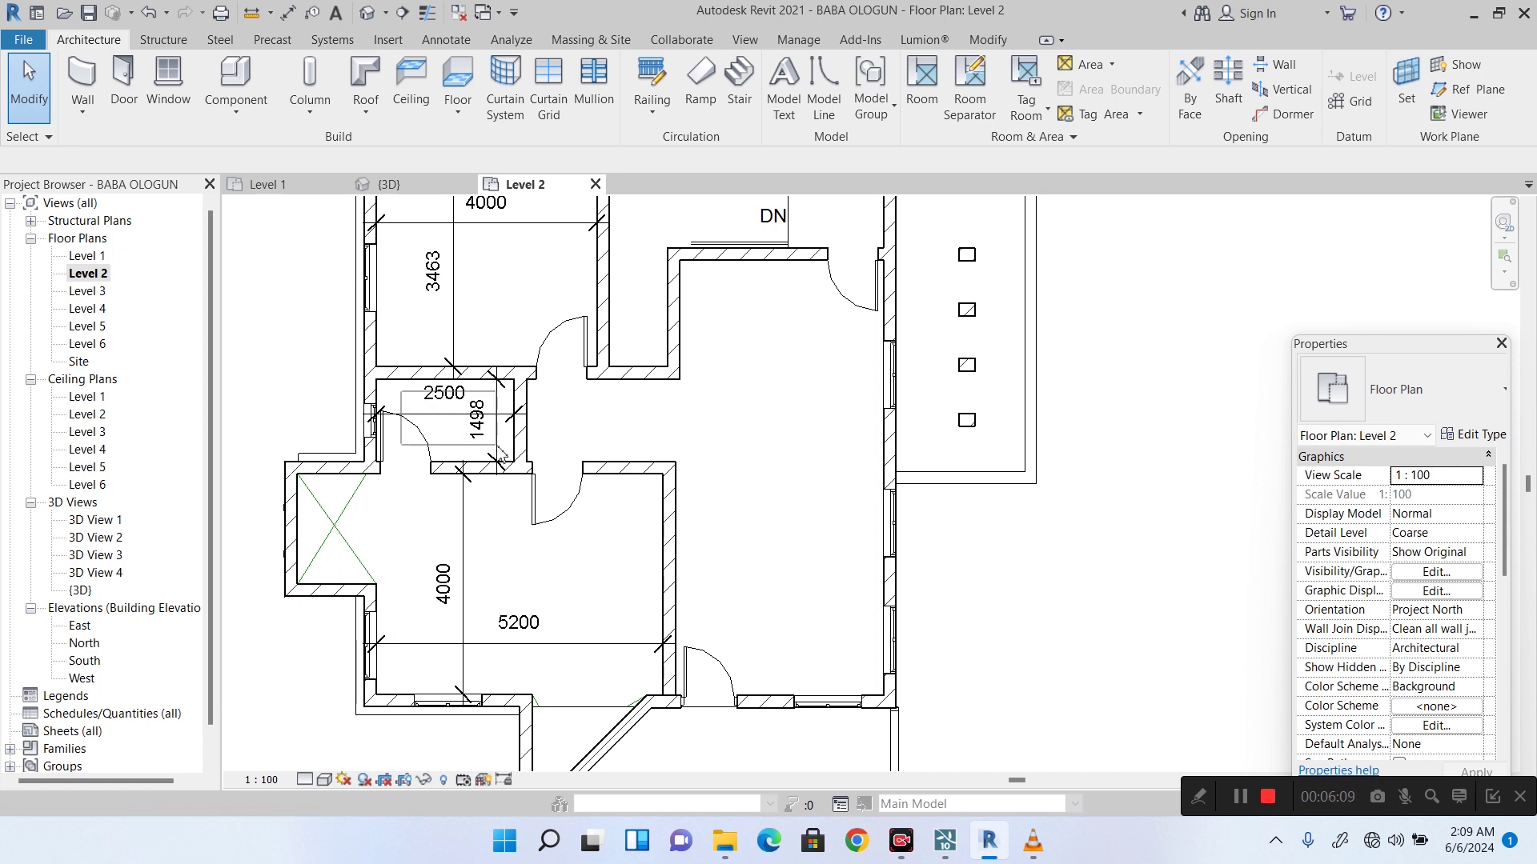
left_click_drag(401, 509, 419, 511)
left_click(424, 510)
scroll(424, 510, "down", 3)
scroll(500, 675, "up", 4)
scroll(500, 675, "up", 1)
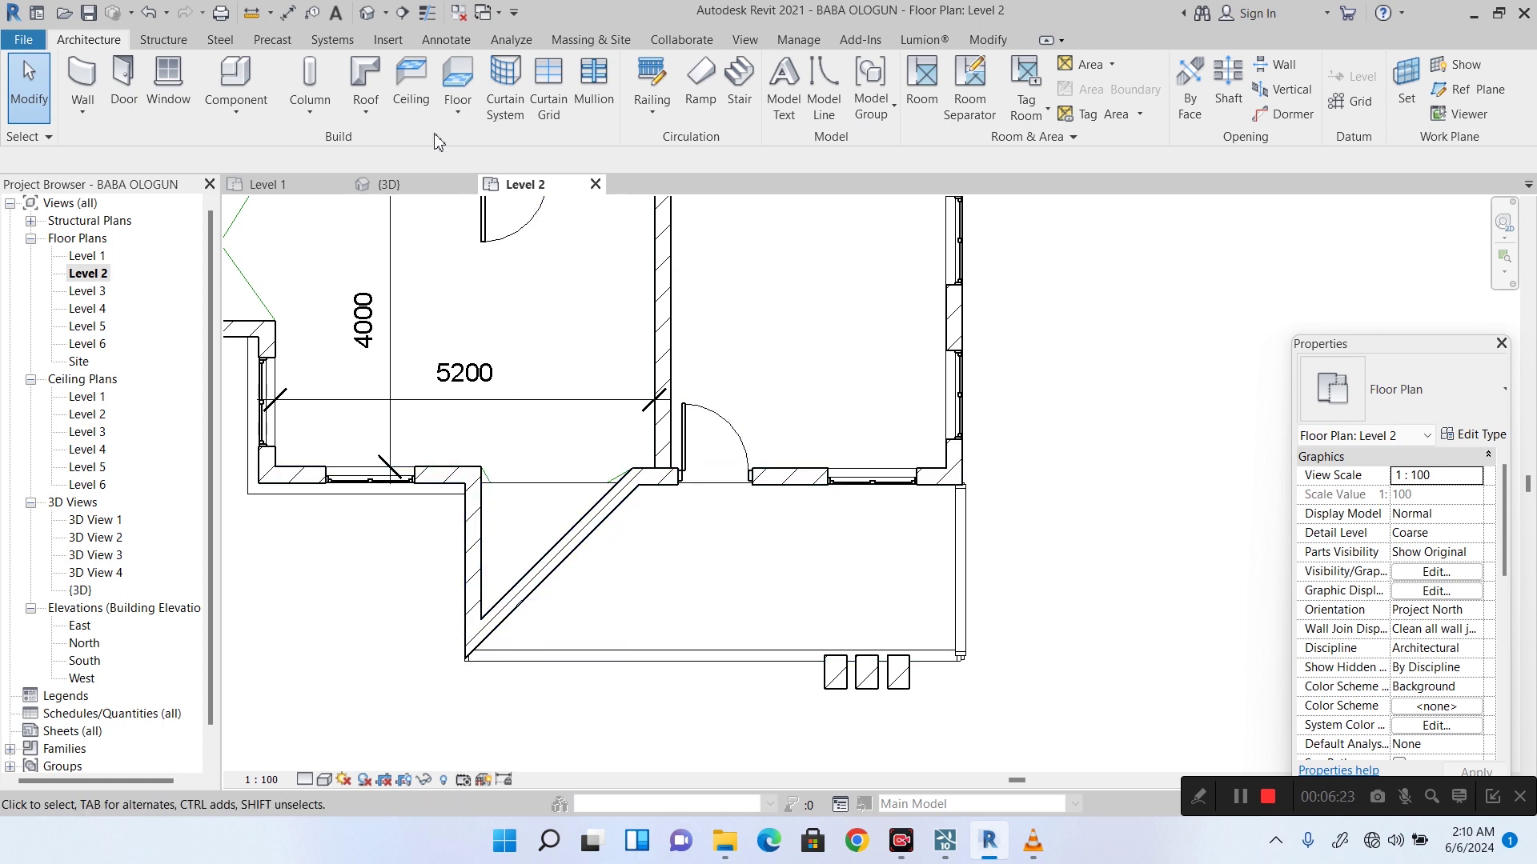
Switch to the 3D view and orbit toward the front entrance.
left_click(369, 13)
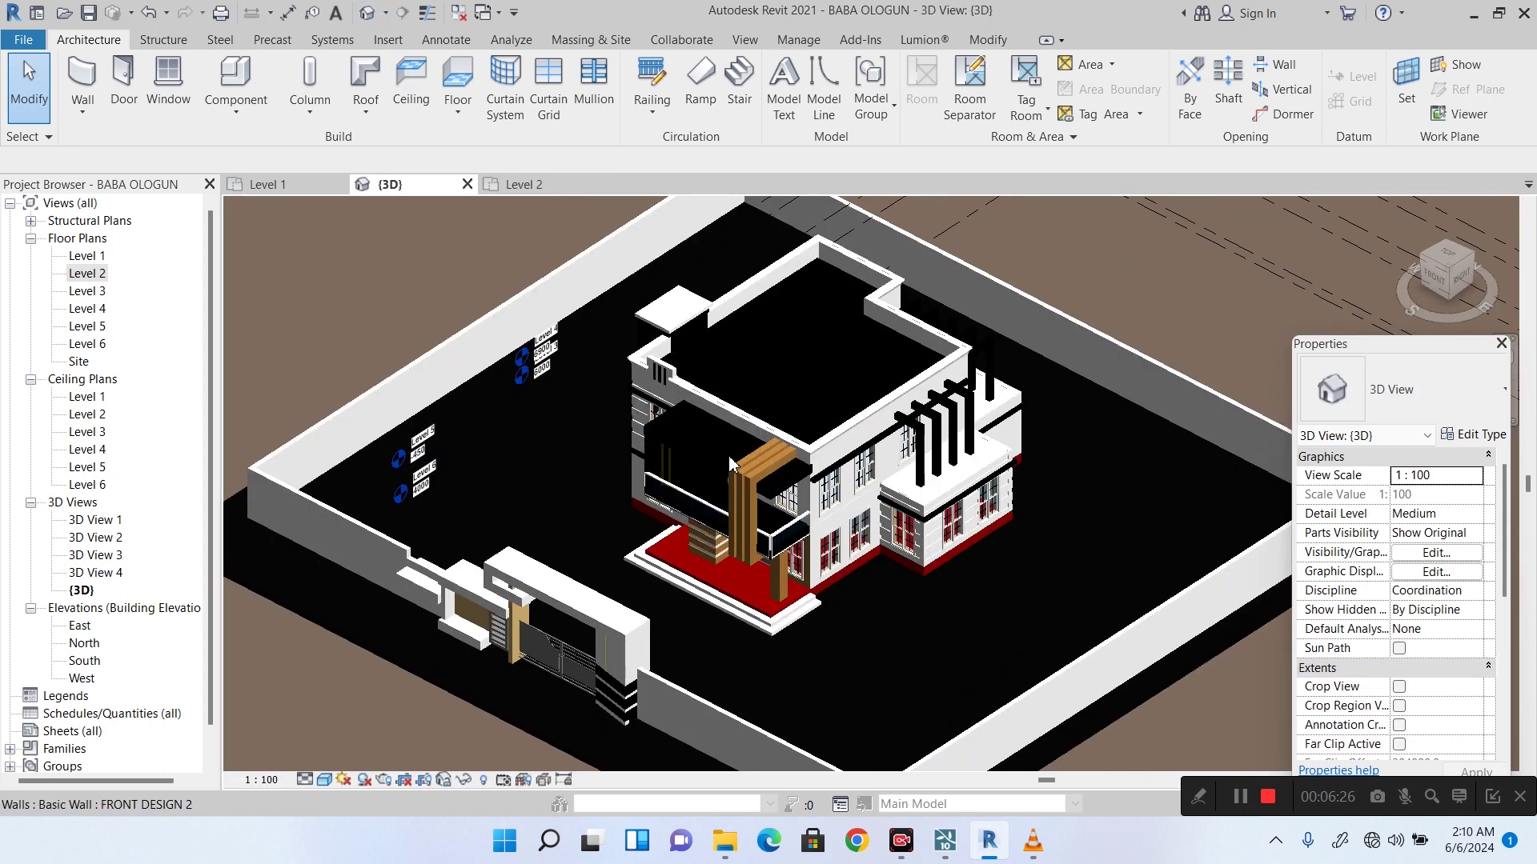
scroll(729, 464, "up", 5)
mouse_move(729, 464)
middle_mouse_down("shift")
mouse_move(260, 286)
mouse_move(344, 260)
mouse_move(352, 234)
middle_mouse_up("shift")
scroll(811, 627, "up", 5)
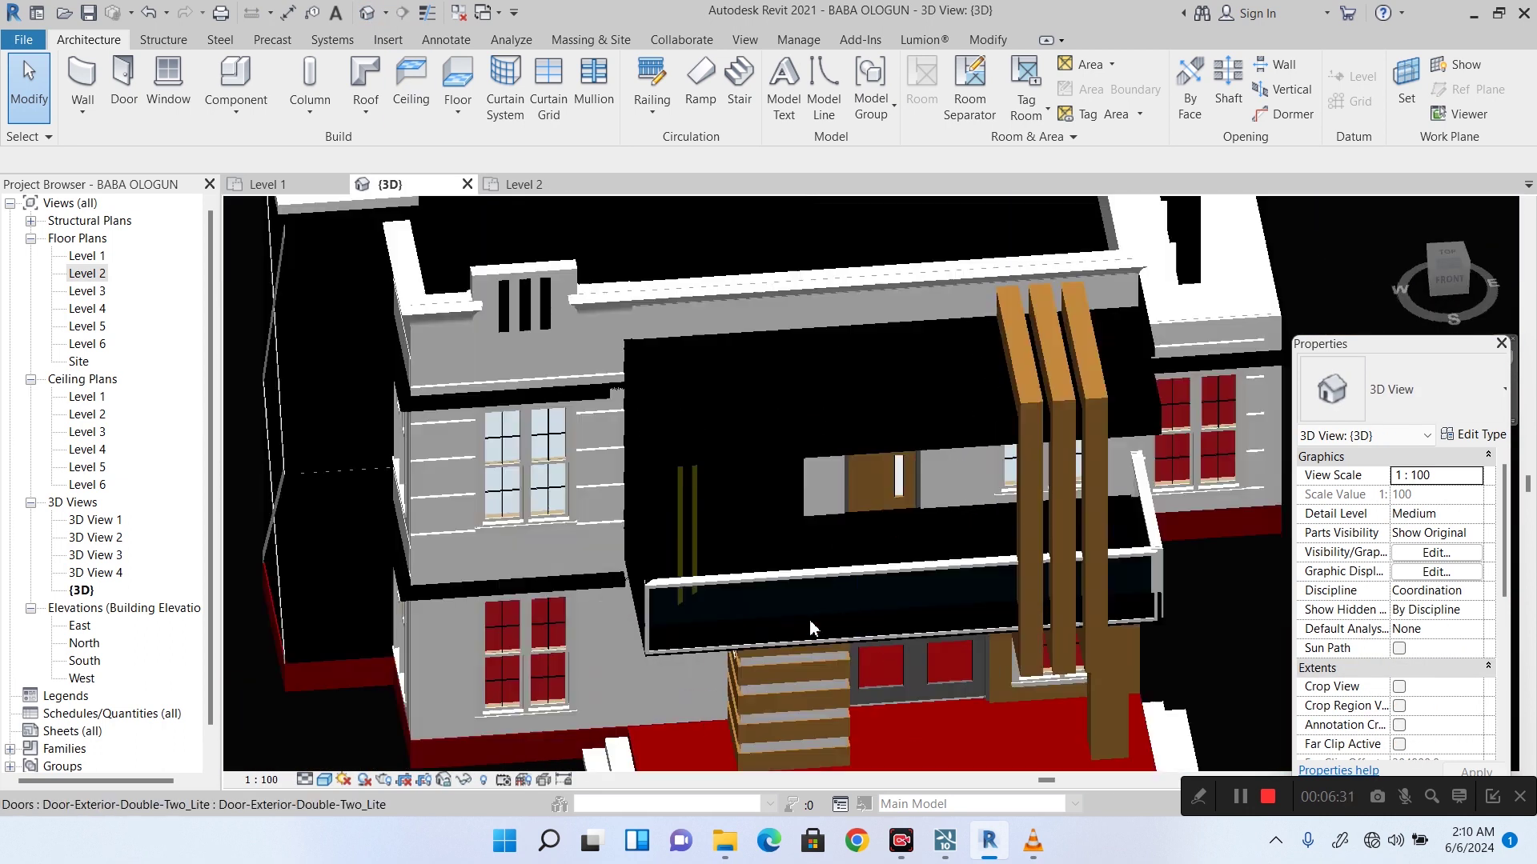
Open the Level 1 and Level 2 plans and select the diagonal Level 2 wall.
left_click(88, 257)
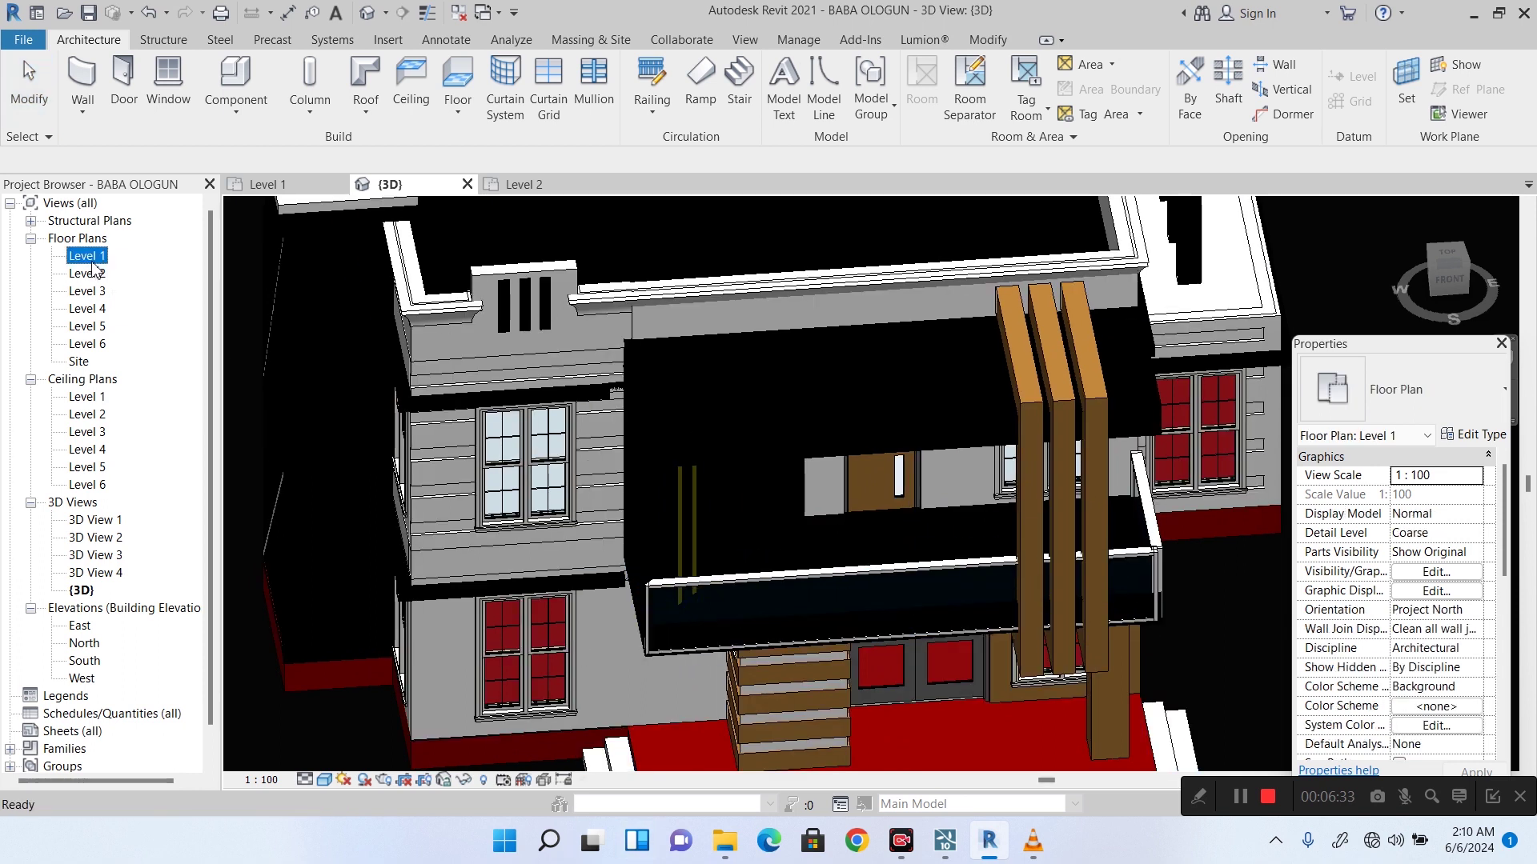
double_click(88, 257)
scroll(424, 552, "up", 5)
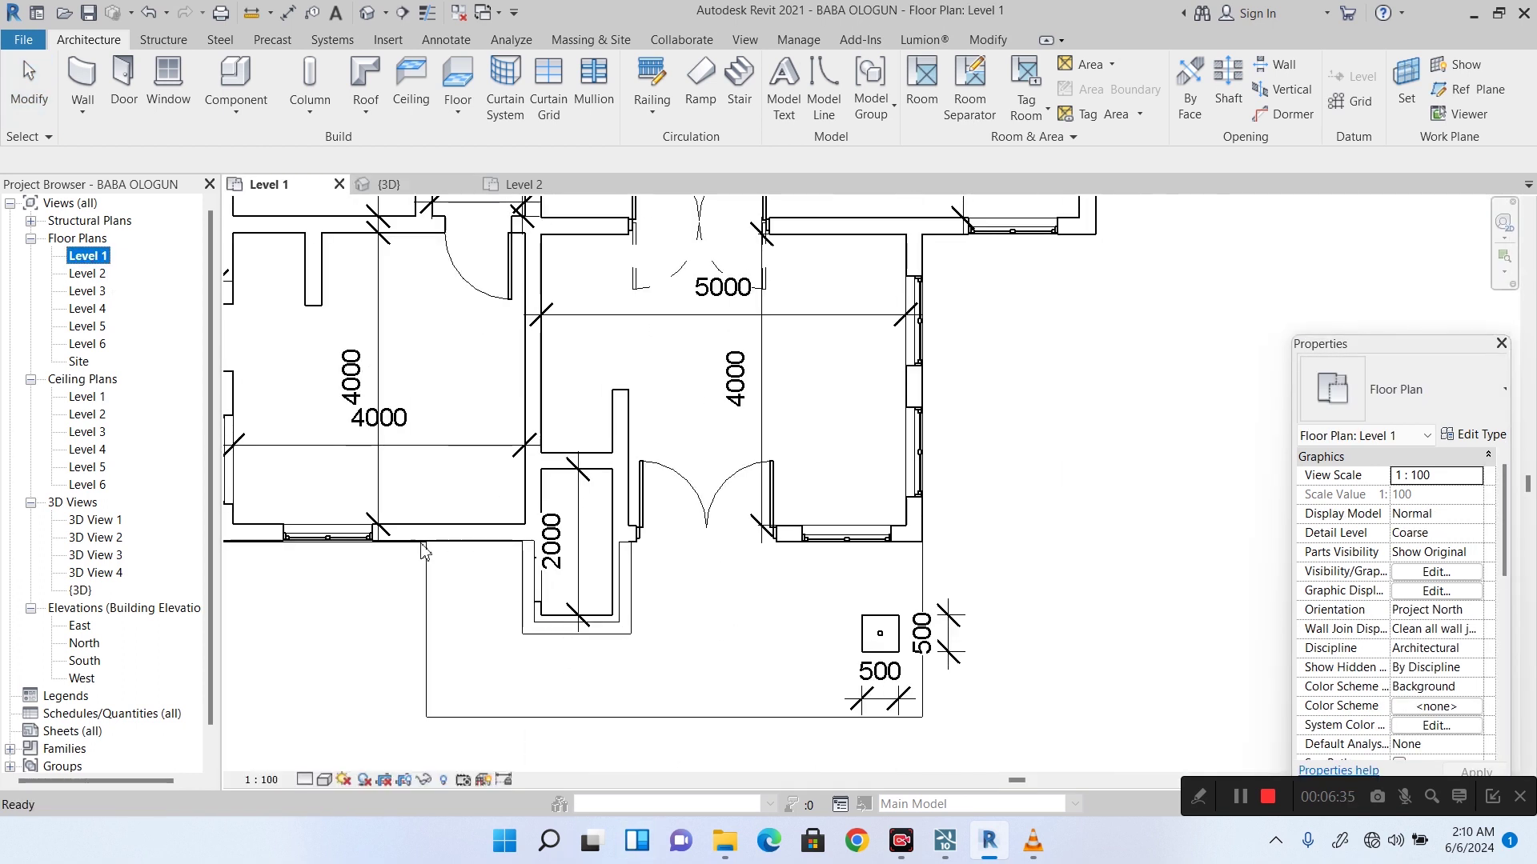
scroll(424, 553, "down", 5)
double_click(88, 273)
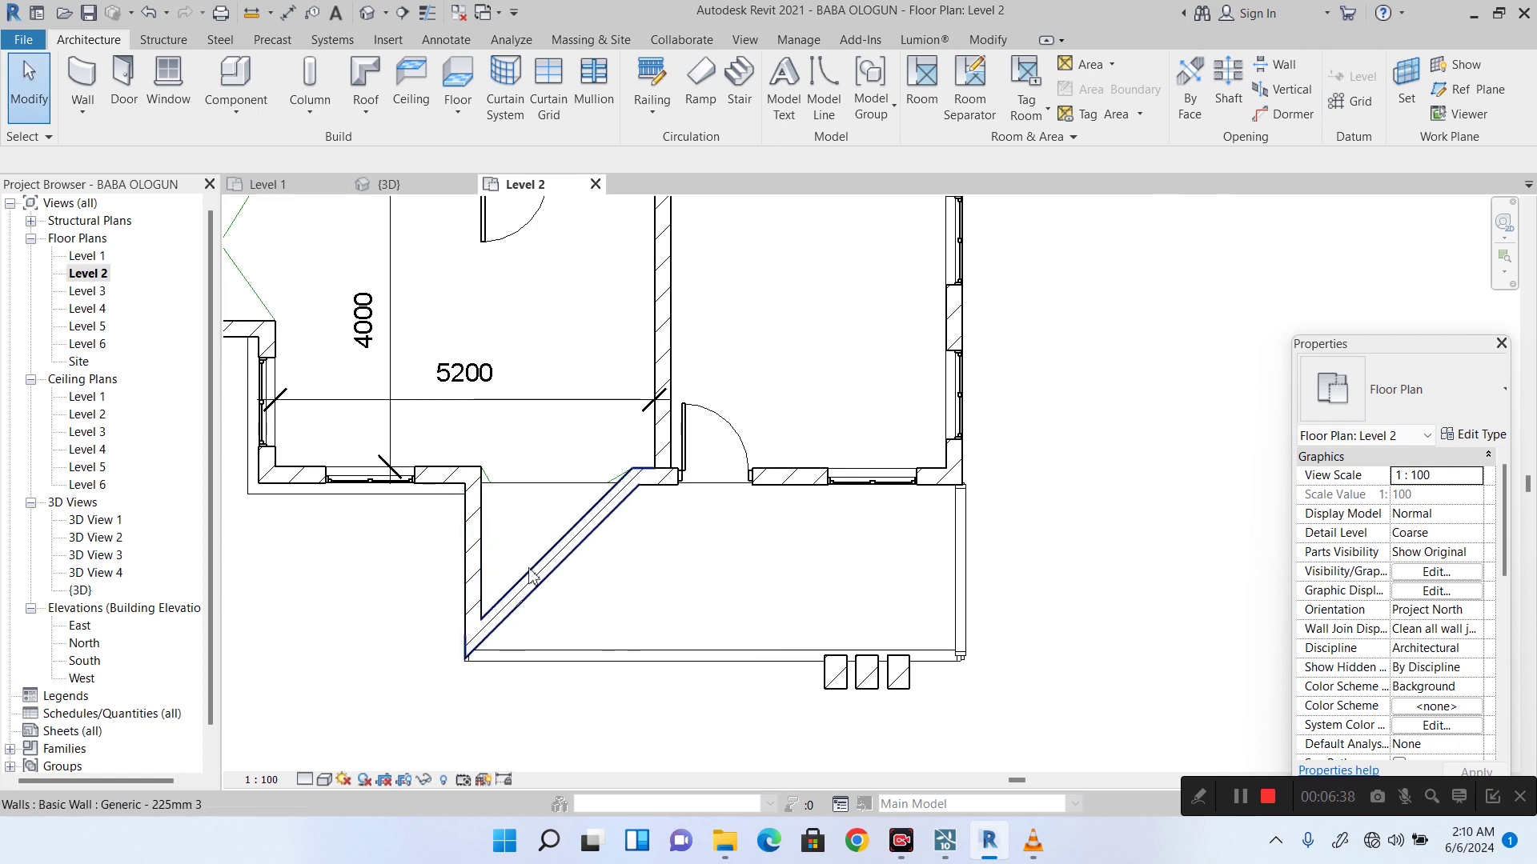
left_click(529, 574)
In 3D, select the diagonal wall behind the balcony and view it from front, south-east and overhead angles.
left_click(368, 12)
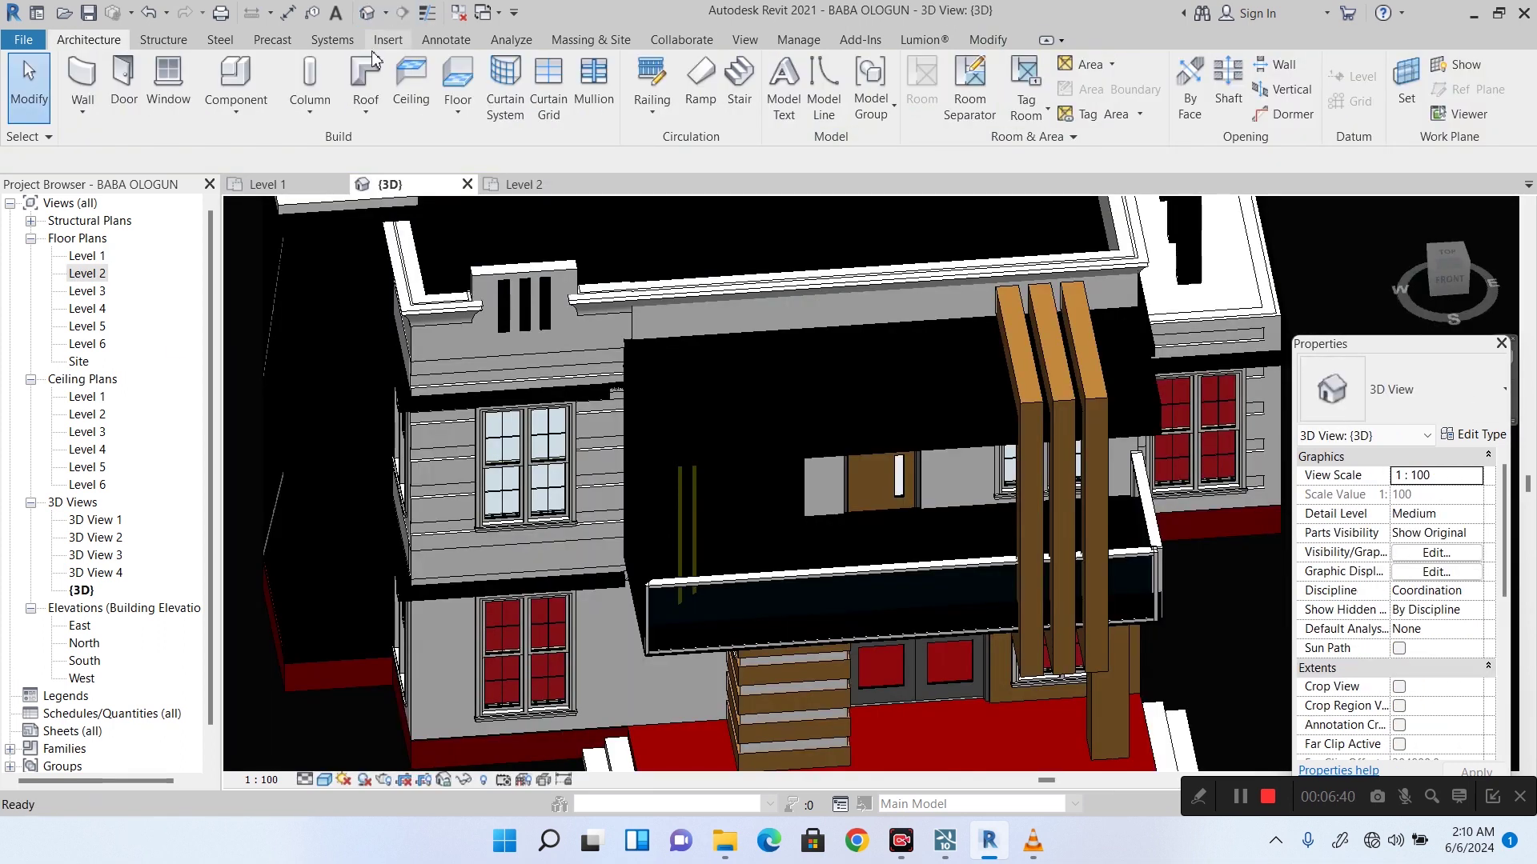
left_click(648, 504)
middle_click_drag(646, 506, 880, 456, "shift")
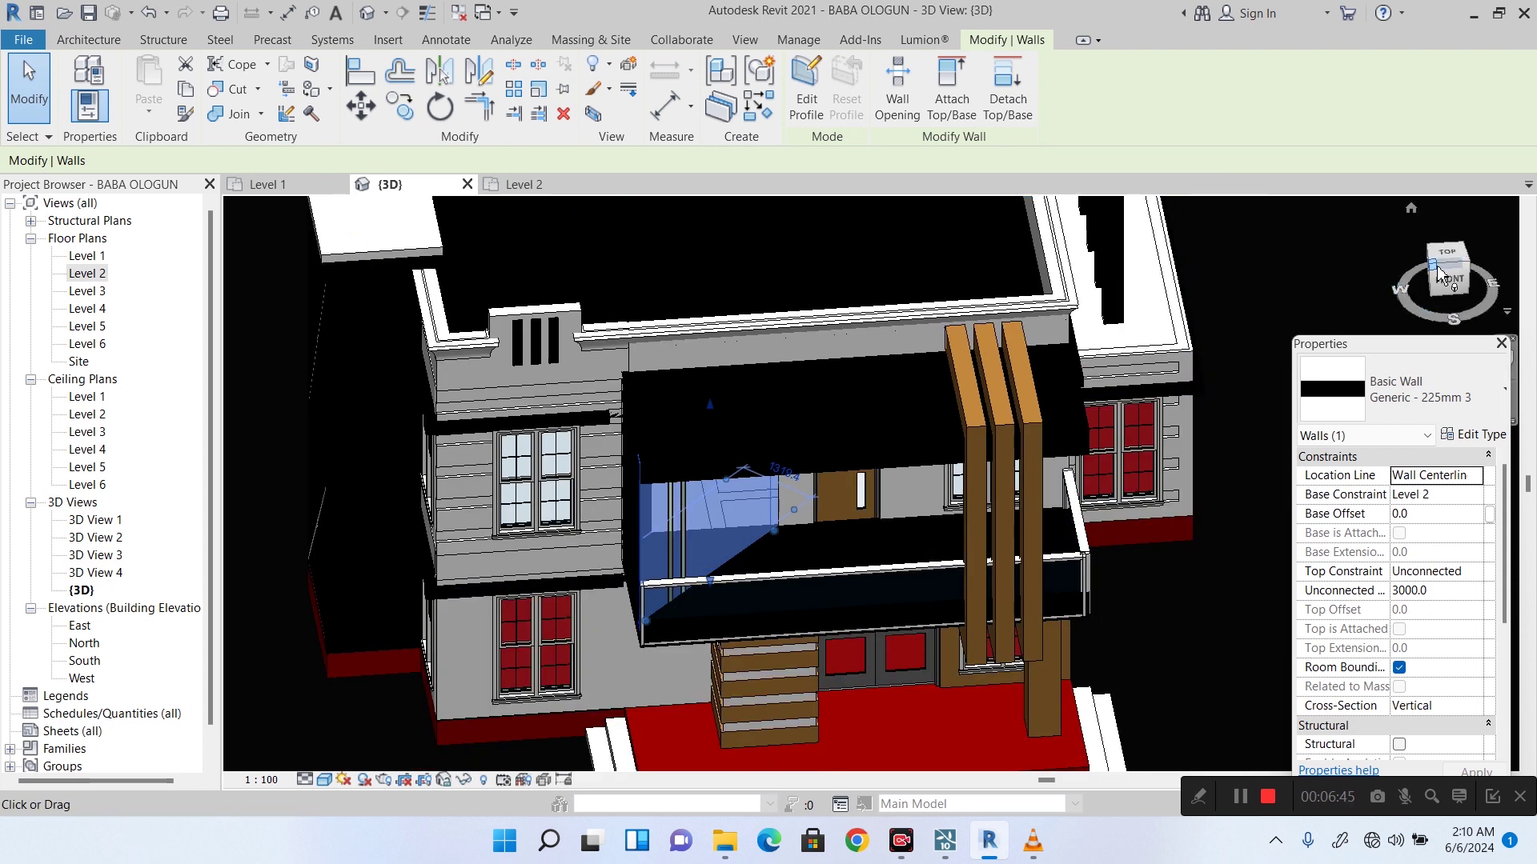
left_click(1438, 274)
left_click(1411, 210)
middle_click_drag(1214, 334, 1165, 234, "shift")
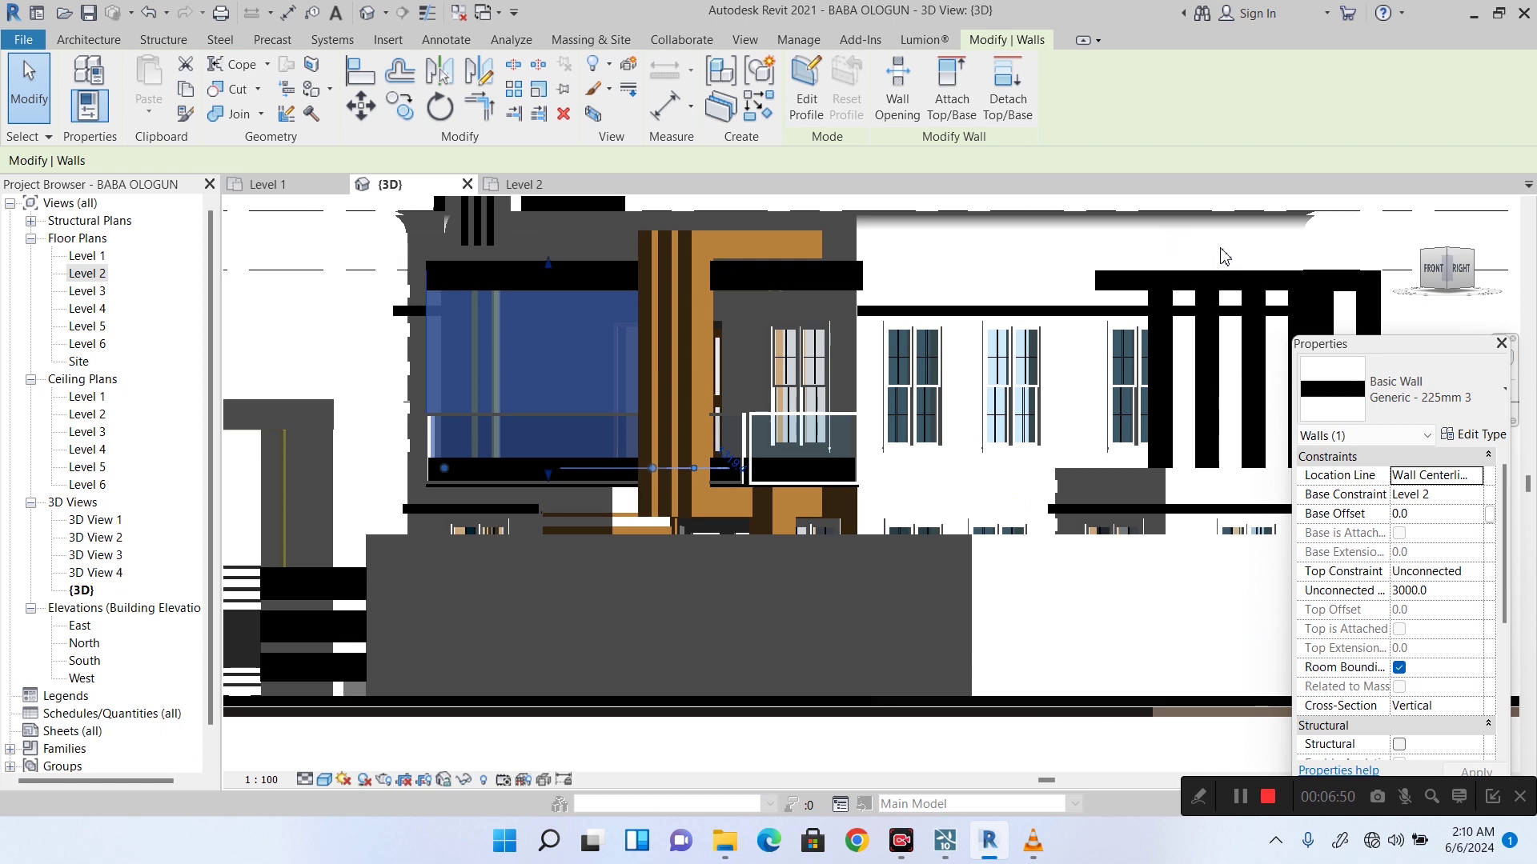
left_click(1433, 276)
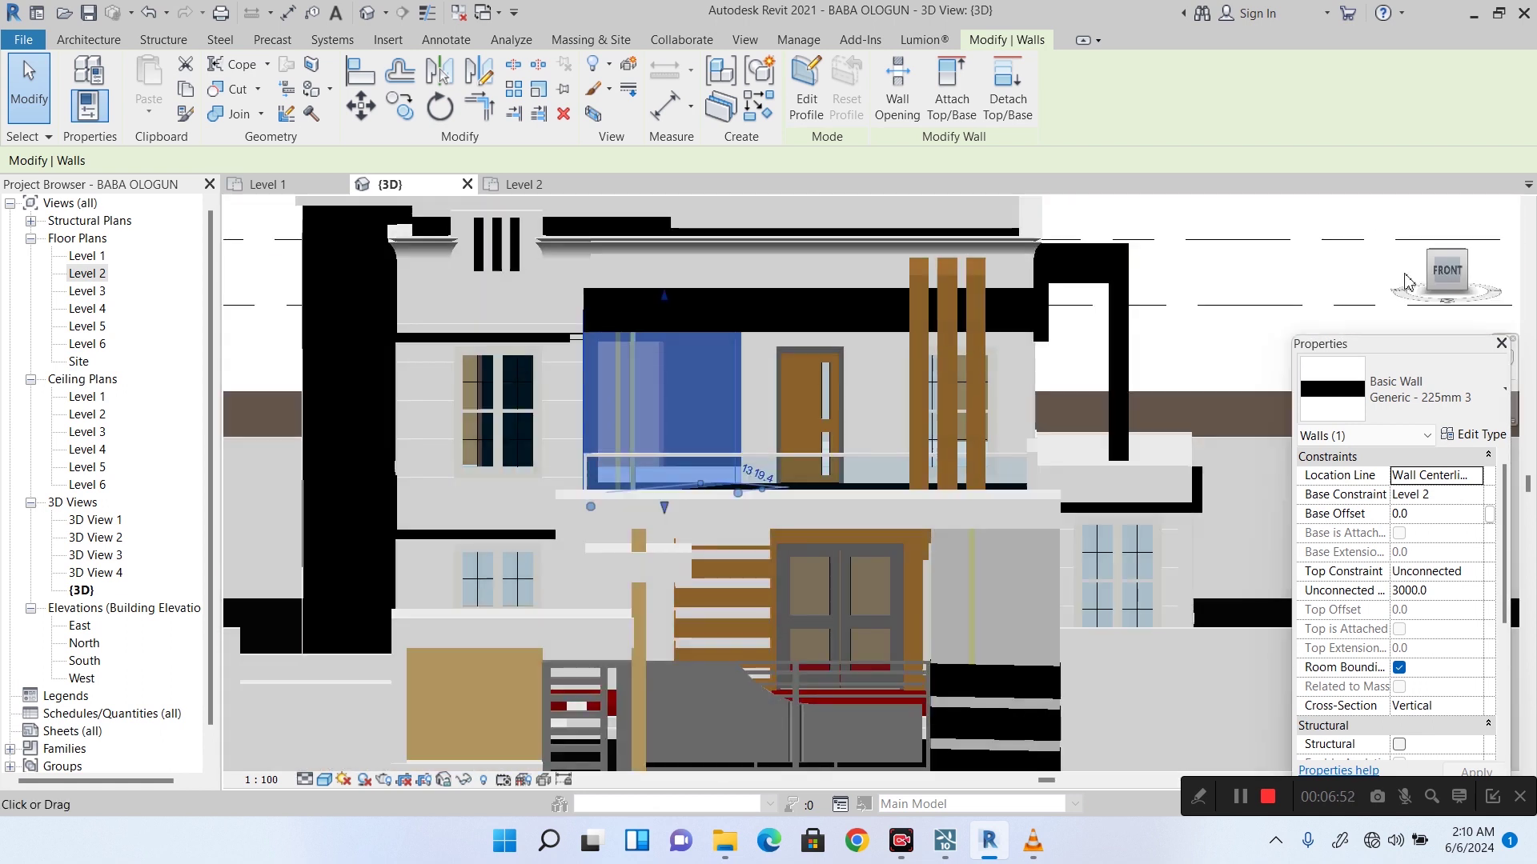
left_click_drag(1406, 282, 1460, 313)
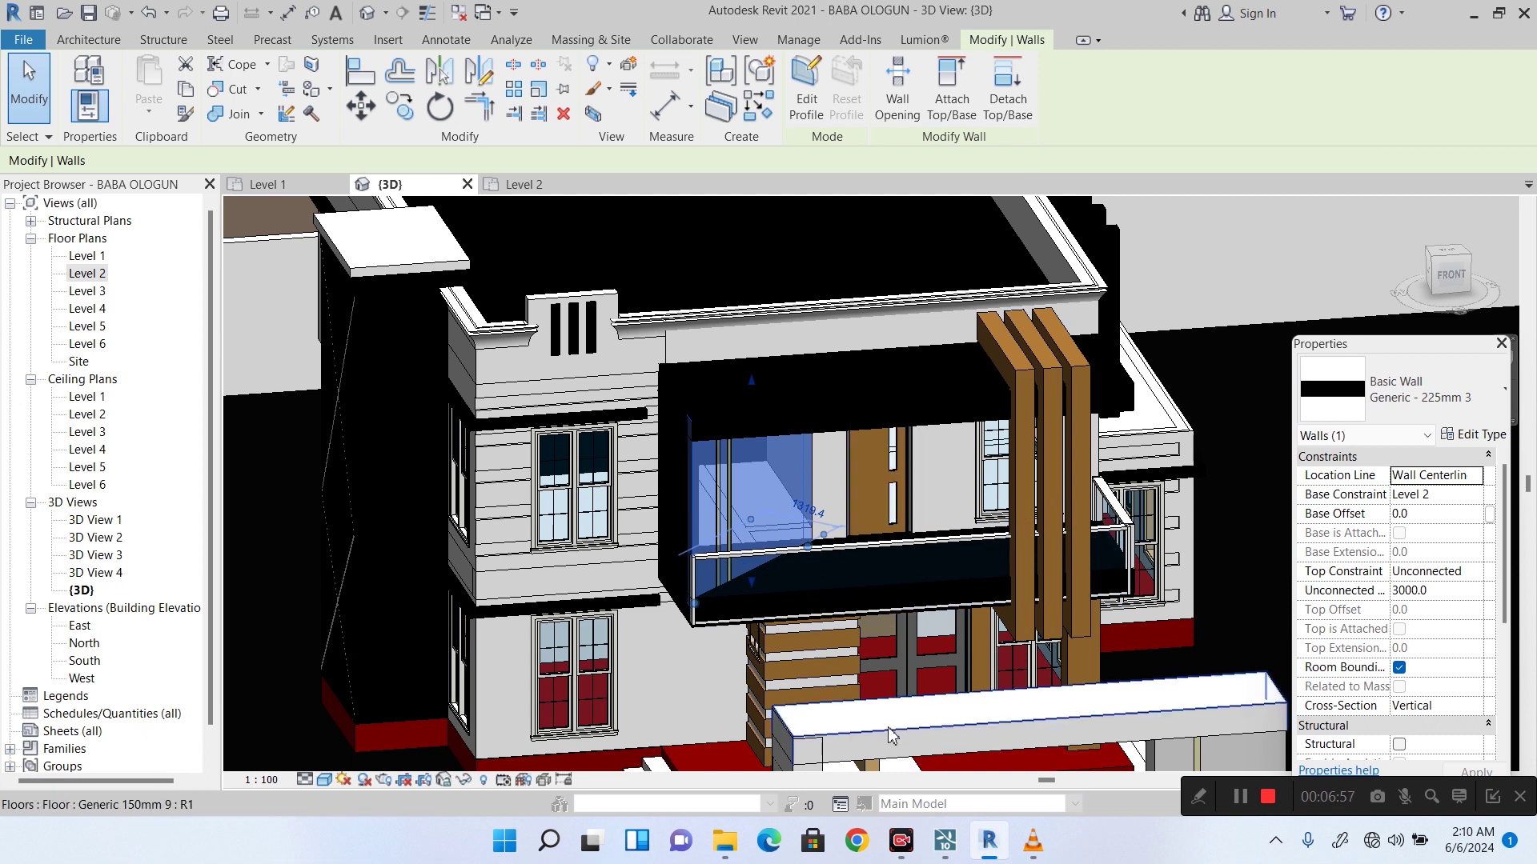
Open the Level 2 plan and deselect the diagonal wall.
double_click(91, 280)
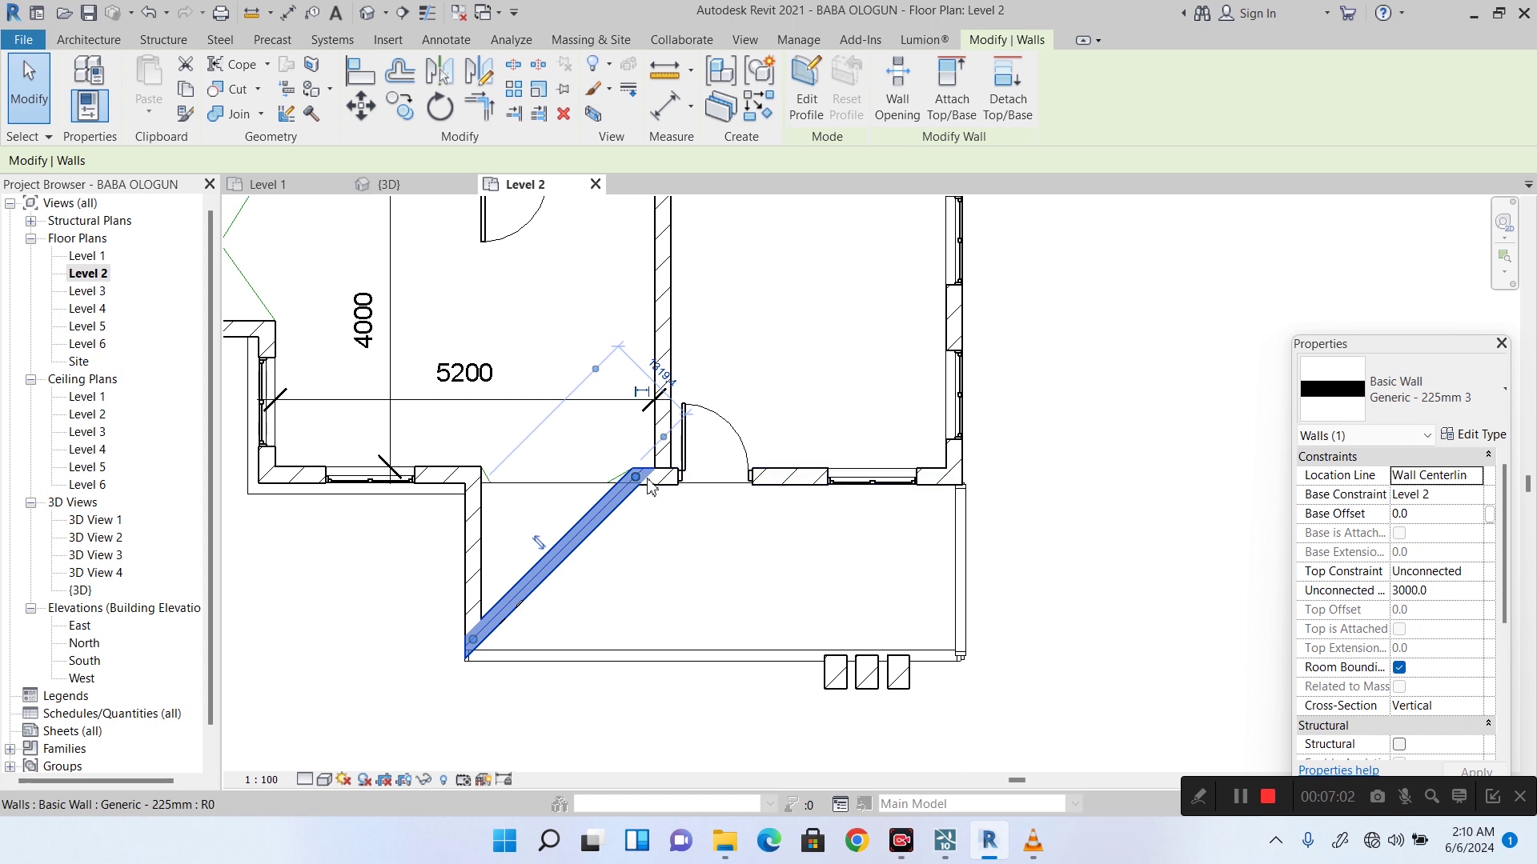
scroll(621, 732, "down", 2)
scroll(582, 627, "up", 3)
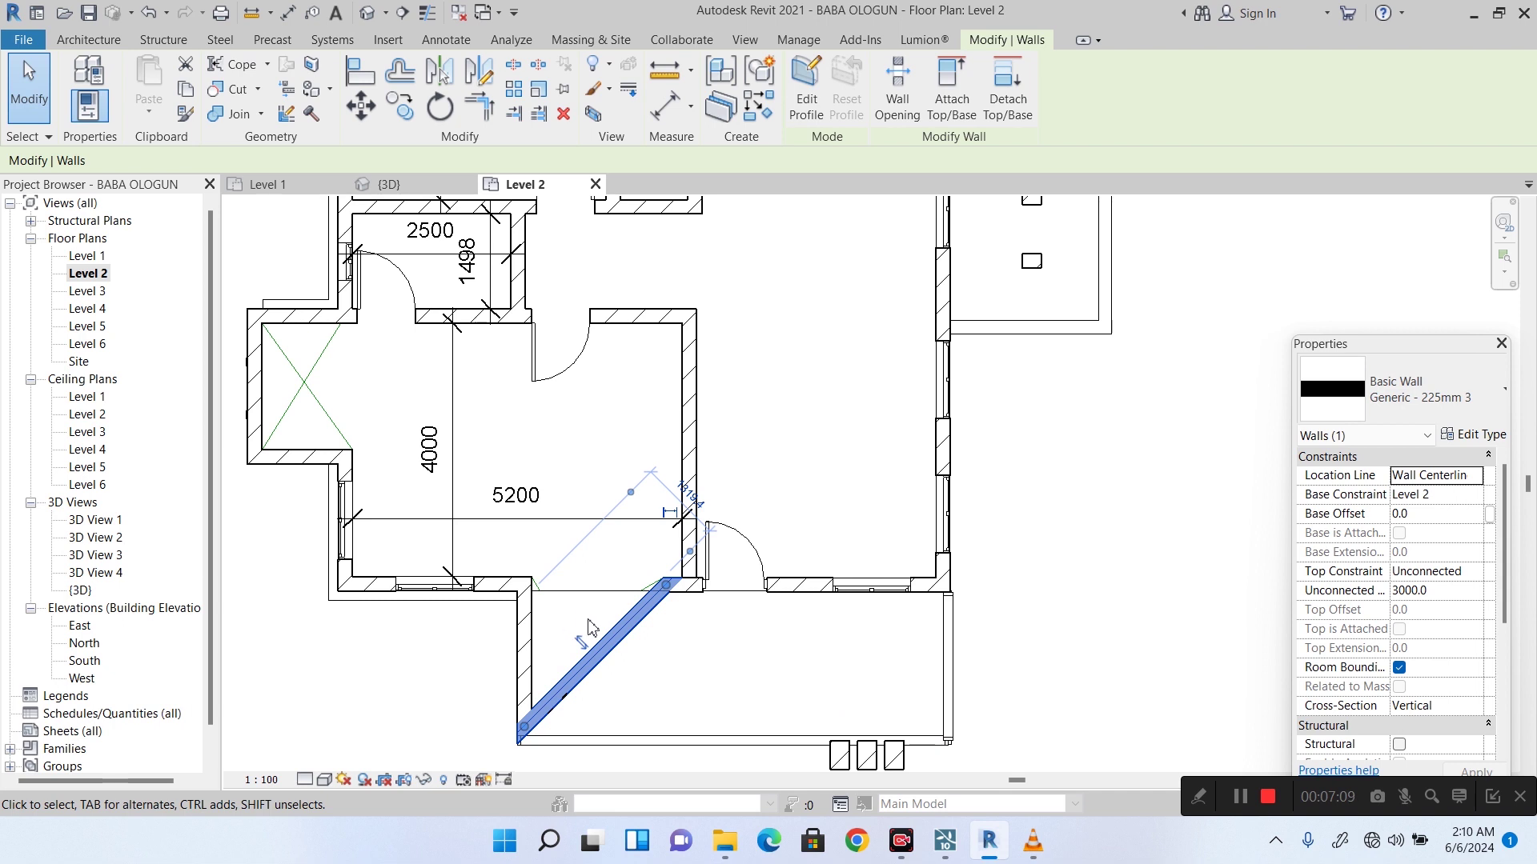
left_click(592, 624)
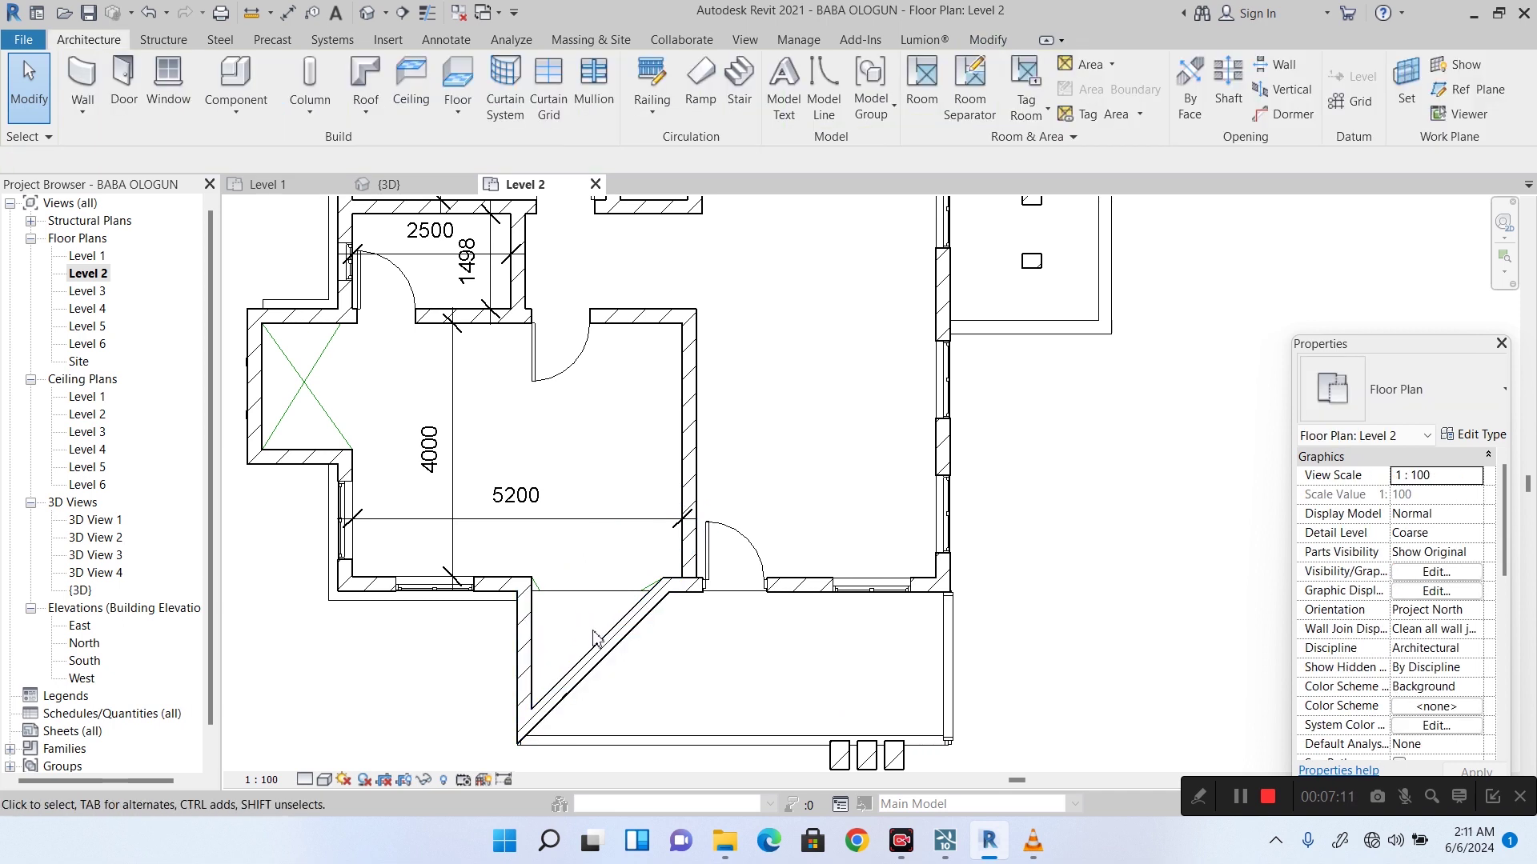
Zoom around the diagonal-walled annex below the 5200 by 4000 room, then return to the default 3D view.
scroll(559, 641, "down", 1)
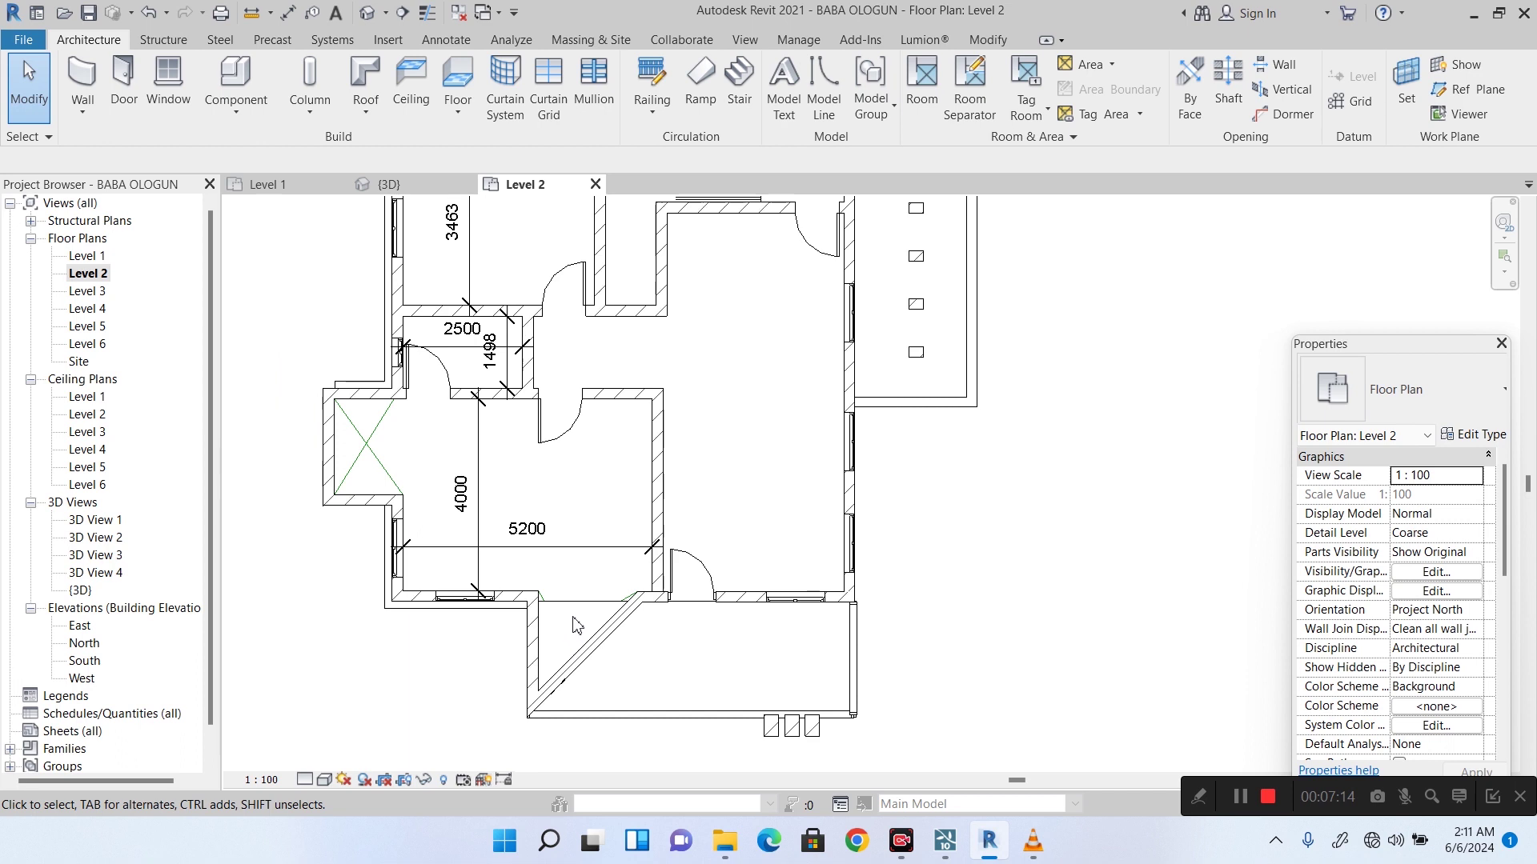
scroll(577, 624, "up", 1)
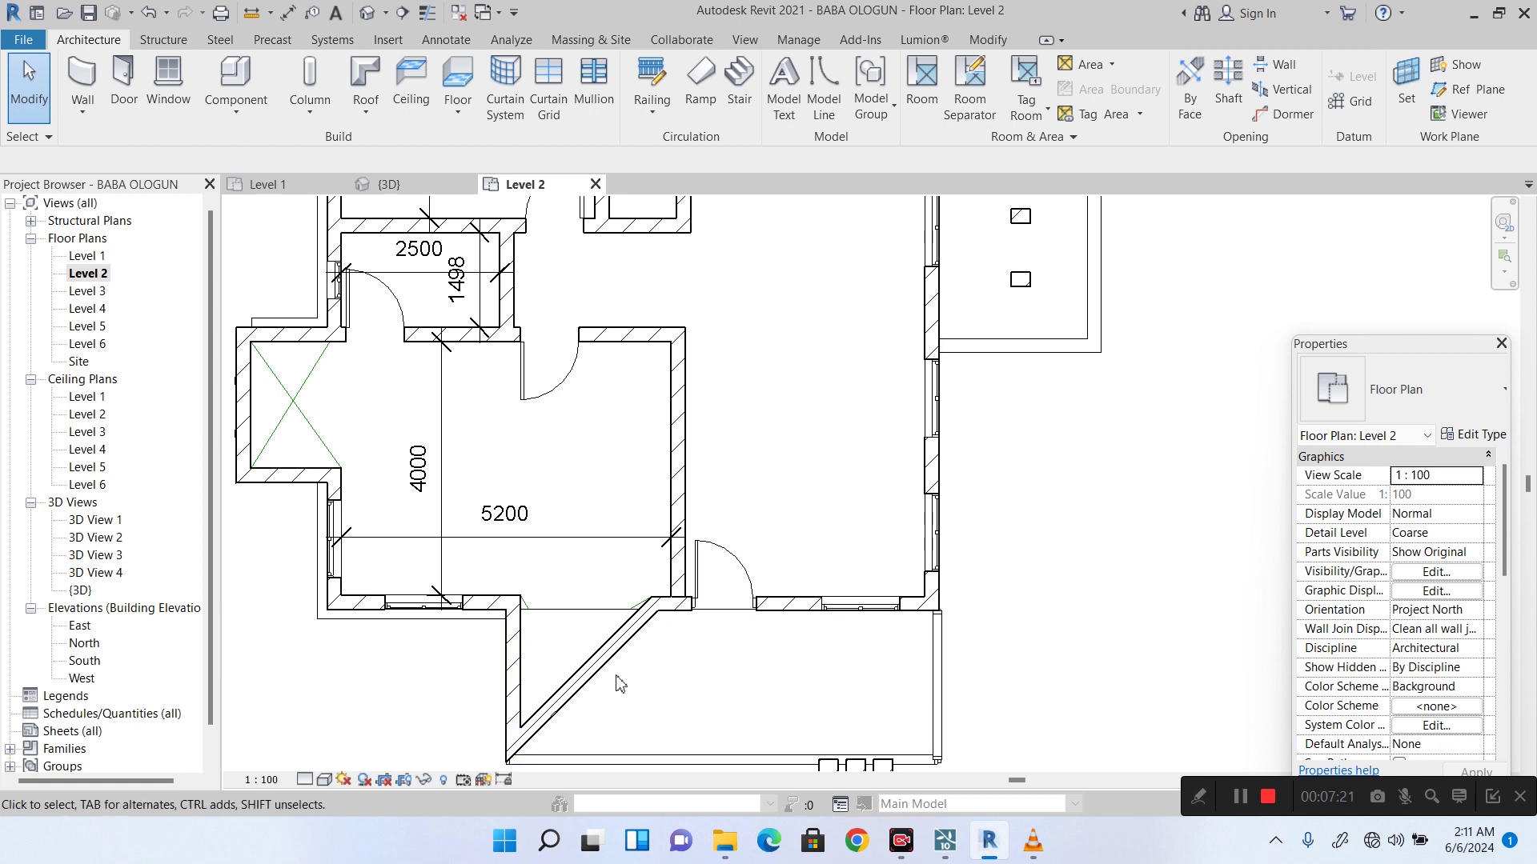
scroll(592, 698, "down", 2)
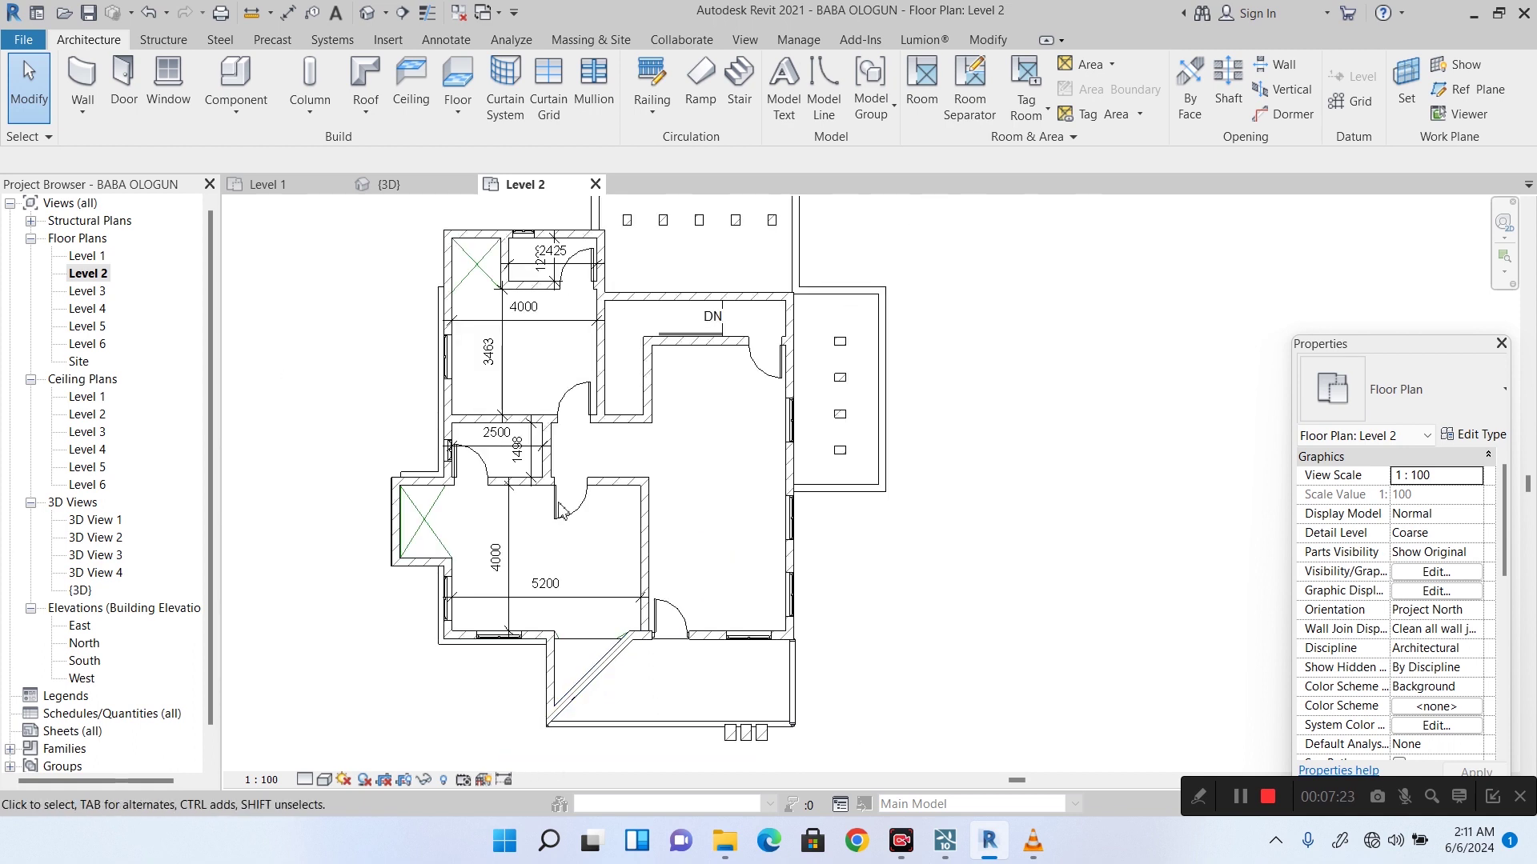
scroll(563, 510, "down", 1)
scroll(572, 448, "up", 3)
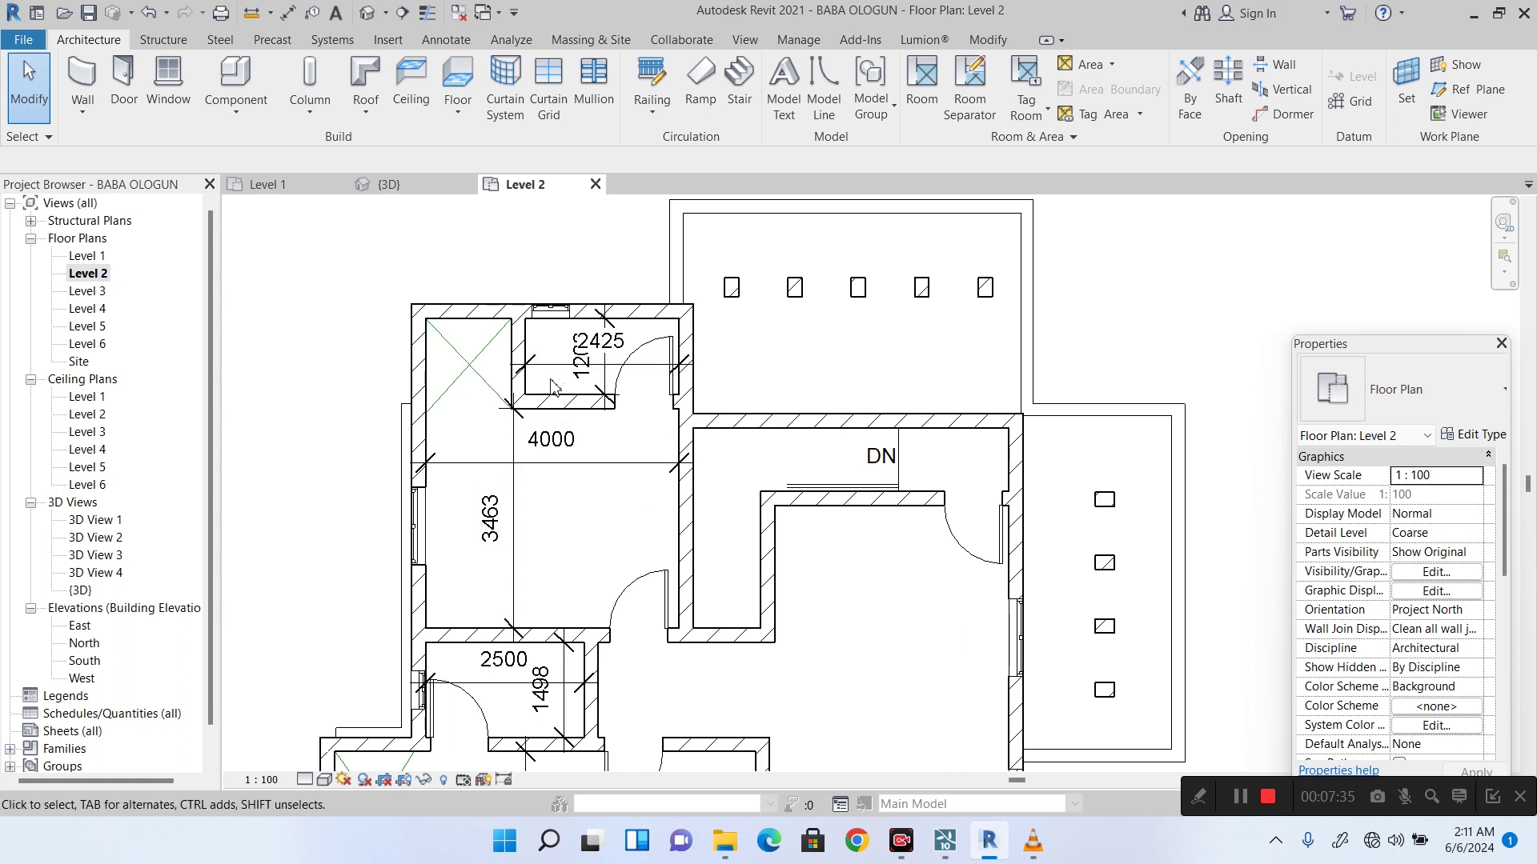
scroll(552, 388, "down", 3)
scroll(640, 544, "down", 2)
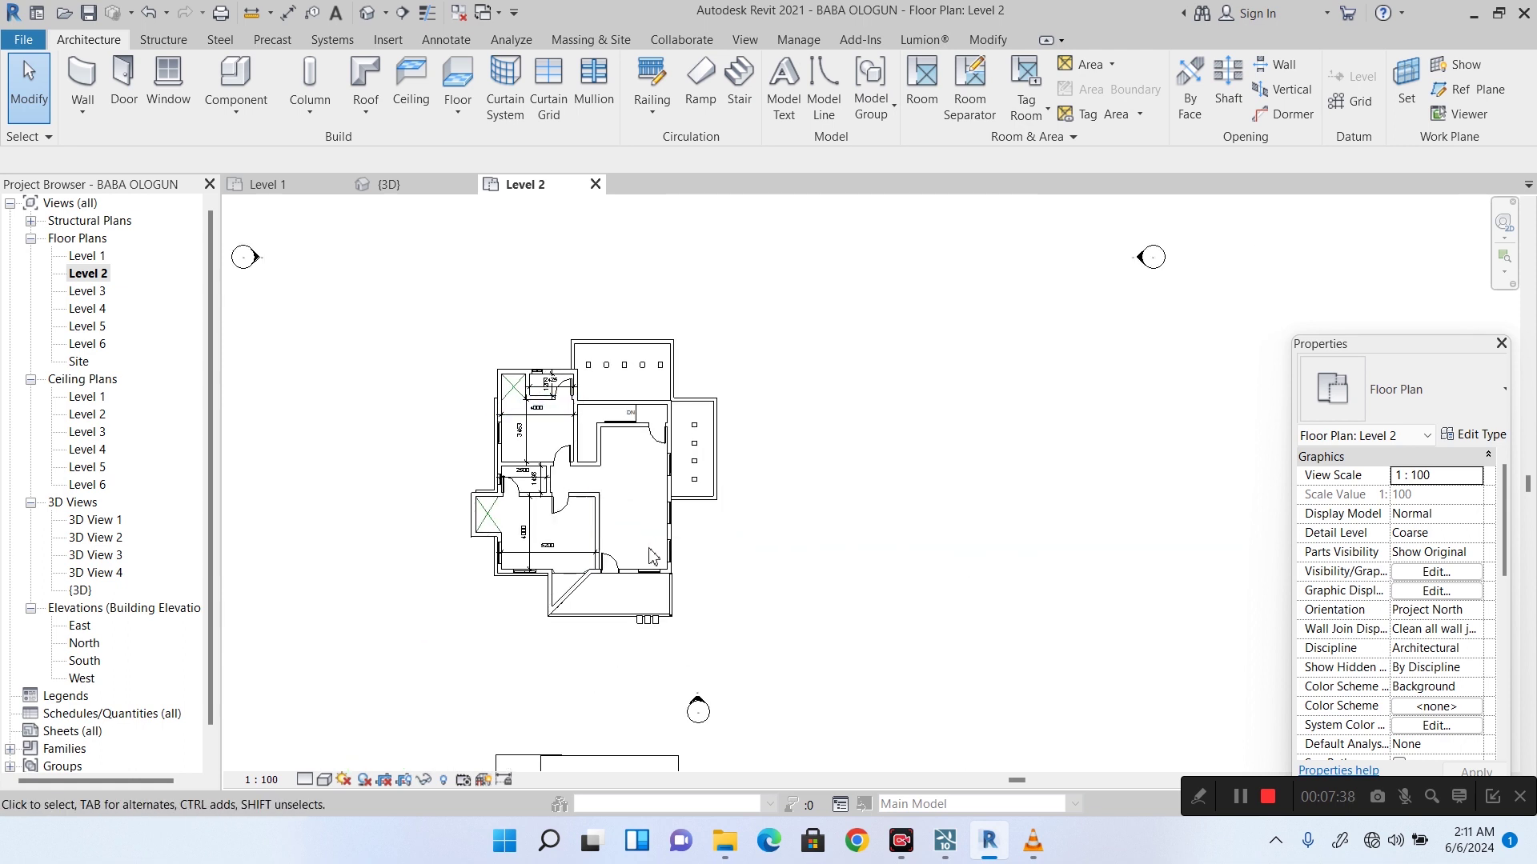
scroll(608, 620, "up", 4)
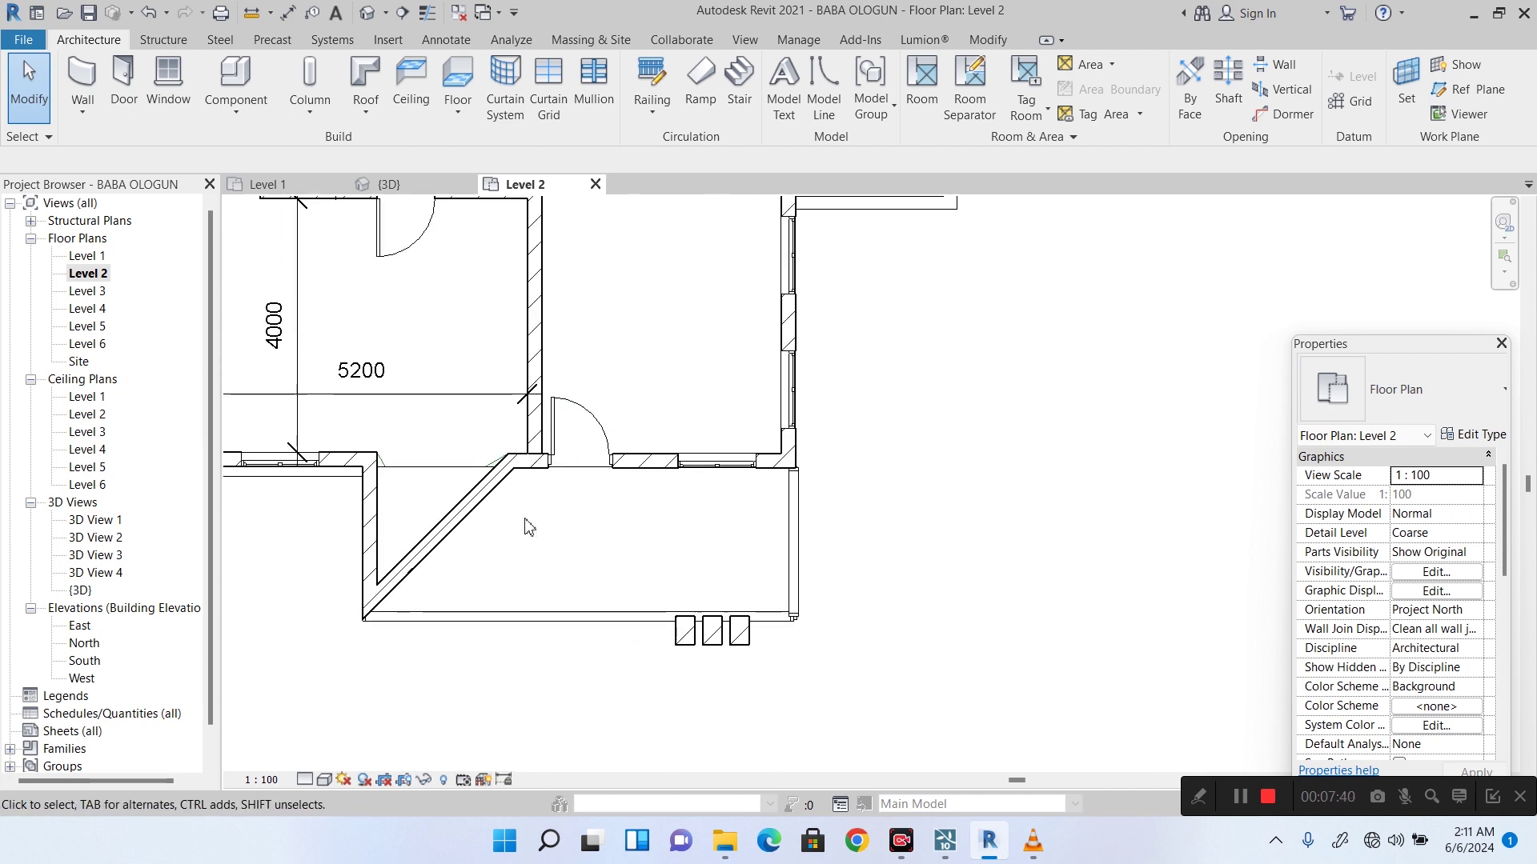
scroll(560, 512, "down", 3)
scroll(540, 592, "up", 3)
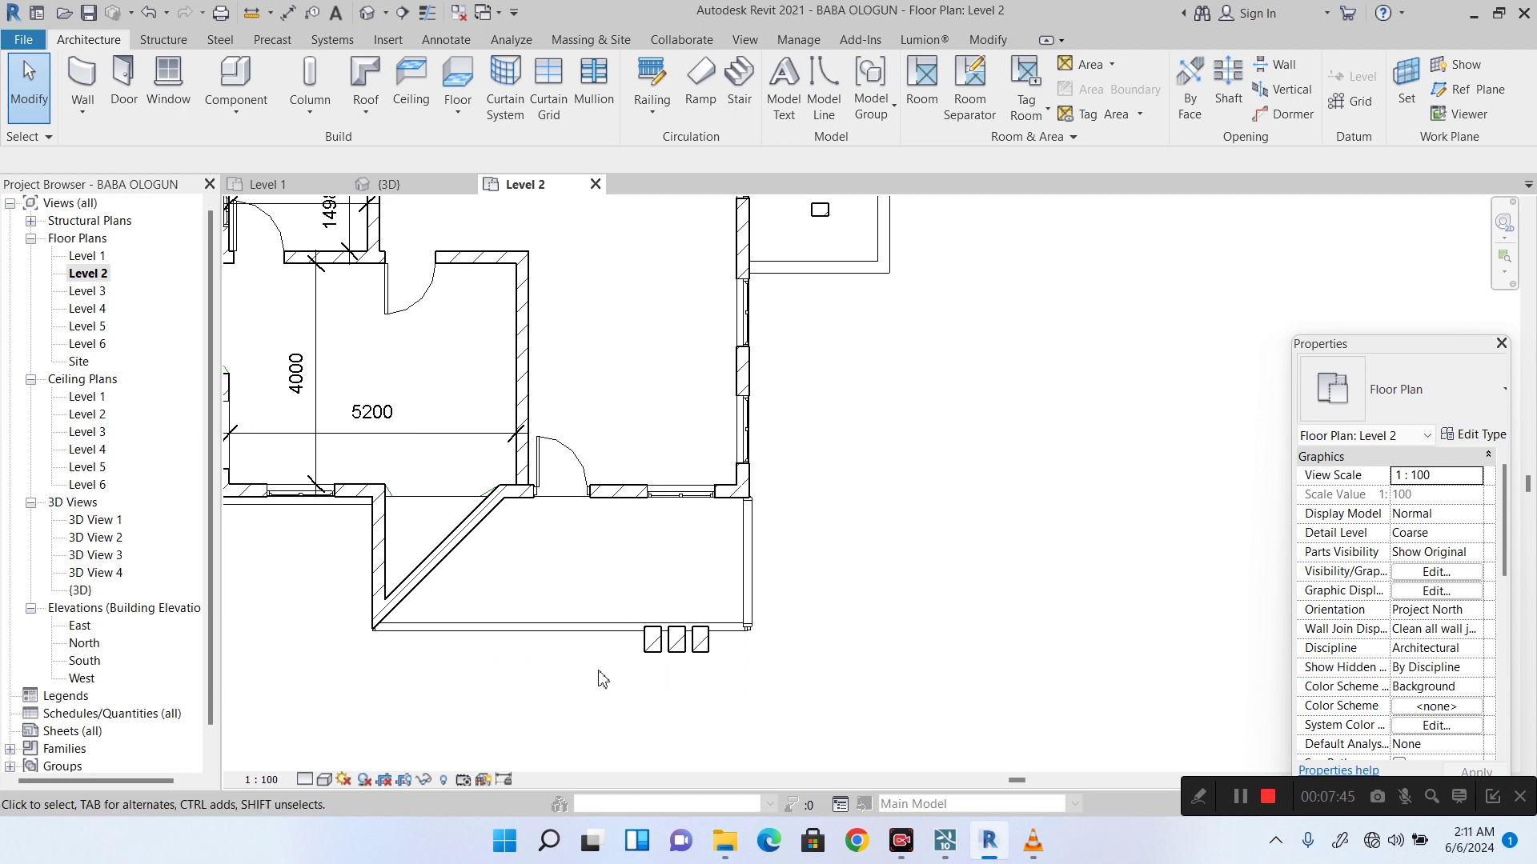
left_click(367, 13)
Orbit the house to view it from the right and zoom around it.
scroll(497, 480, "down", 5)
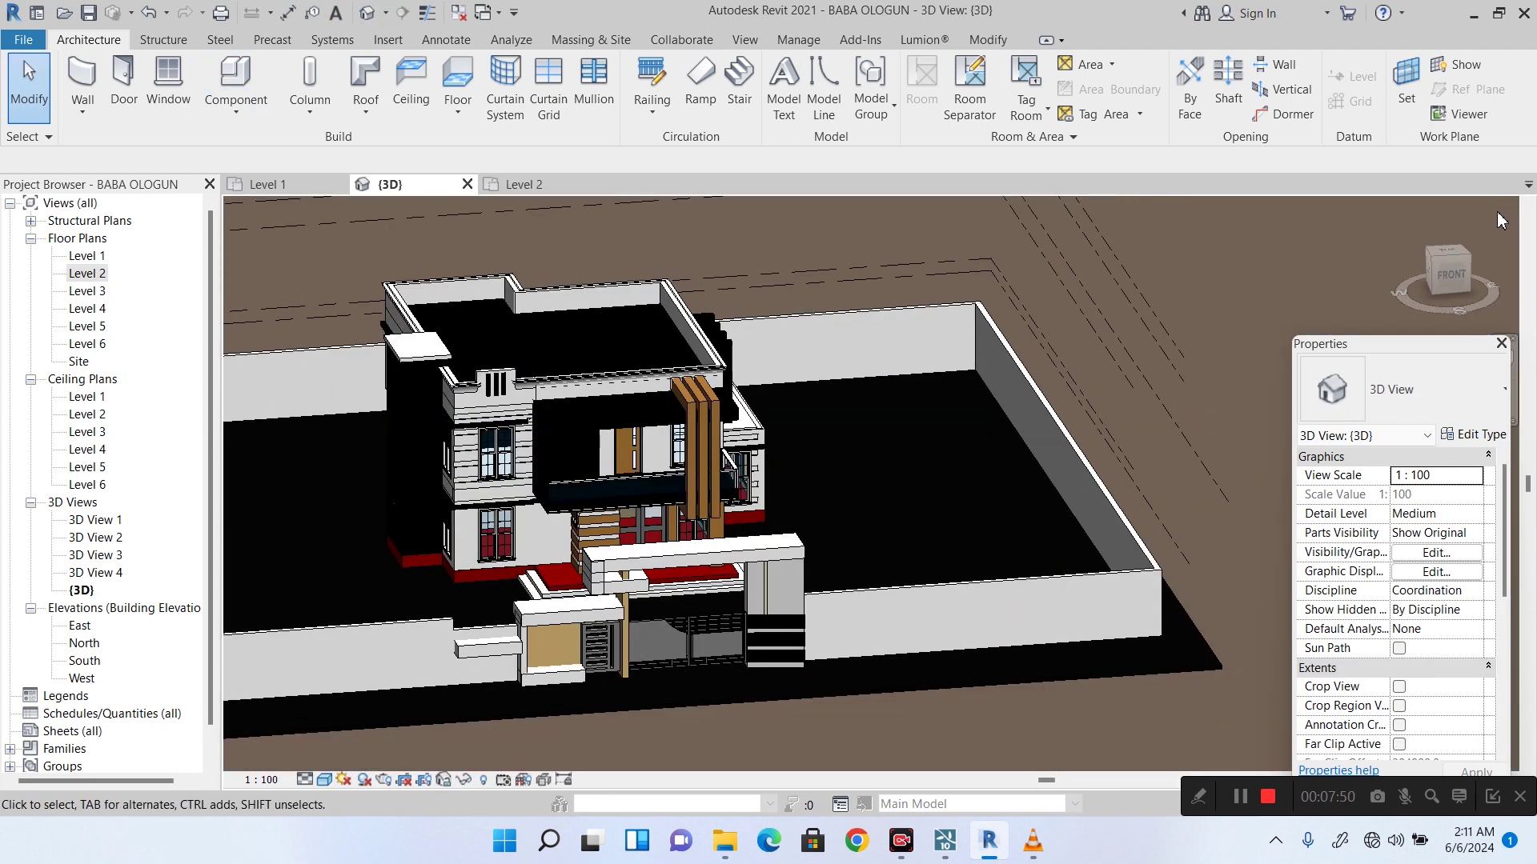
left_click_drag(1468, 268, 1251, 224)
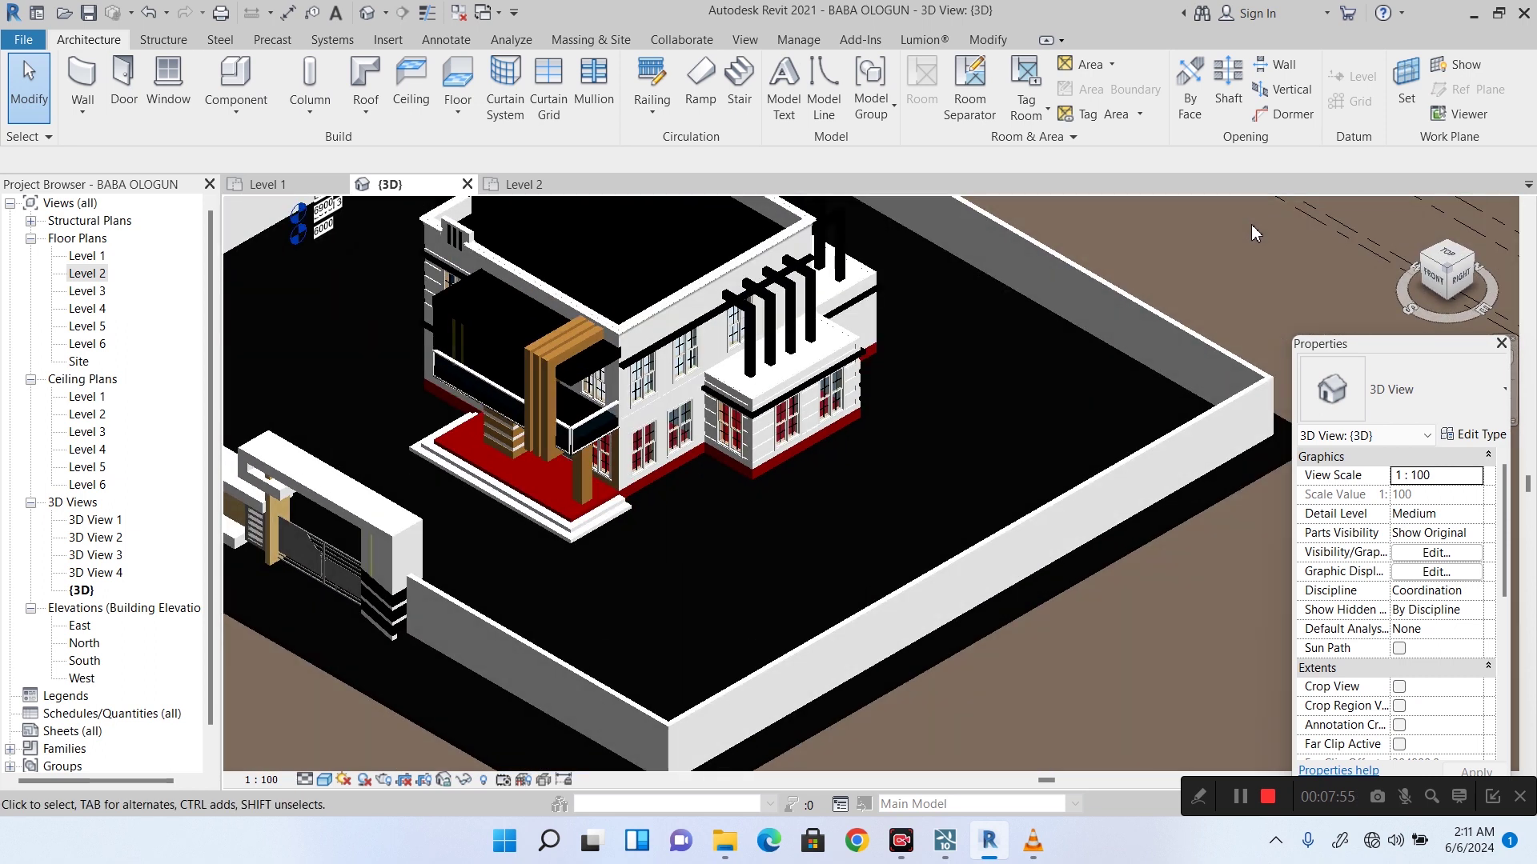
scroll(699, 474, "up", 3)
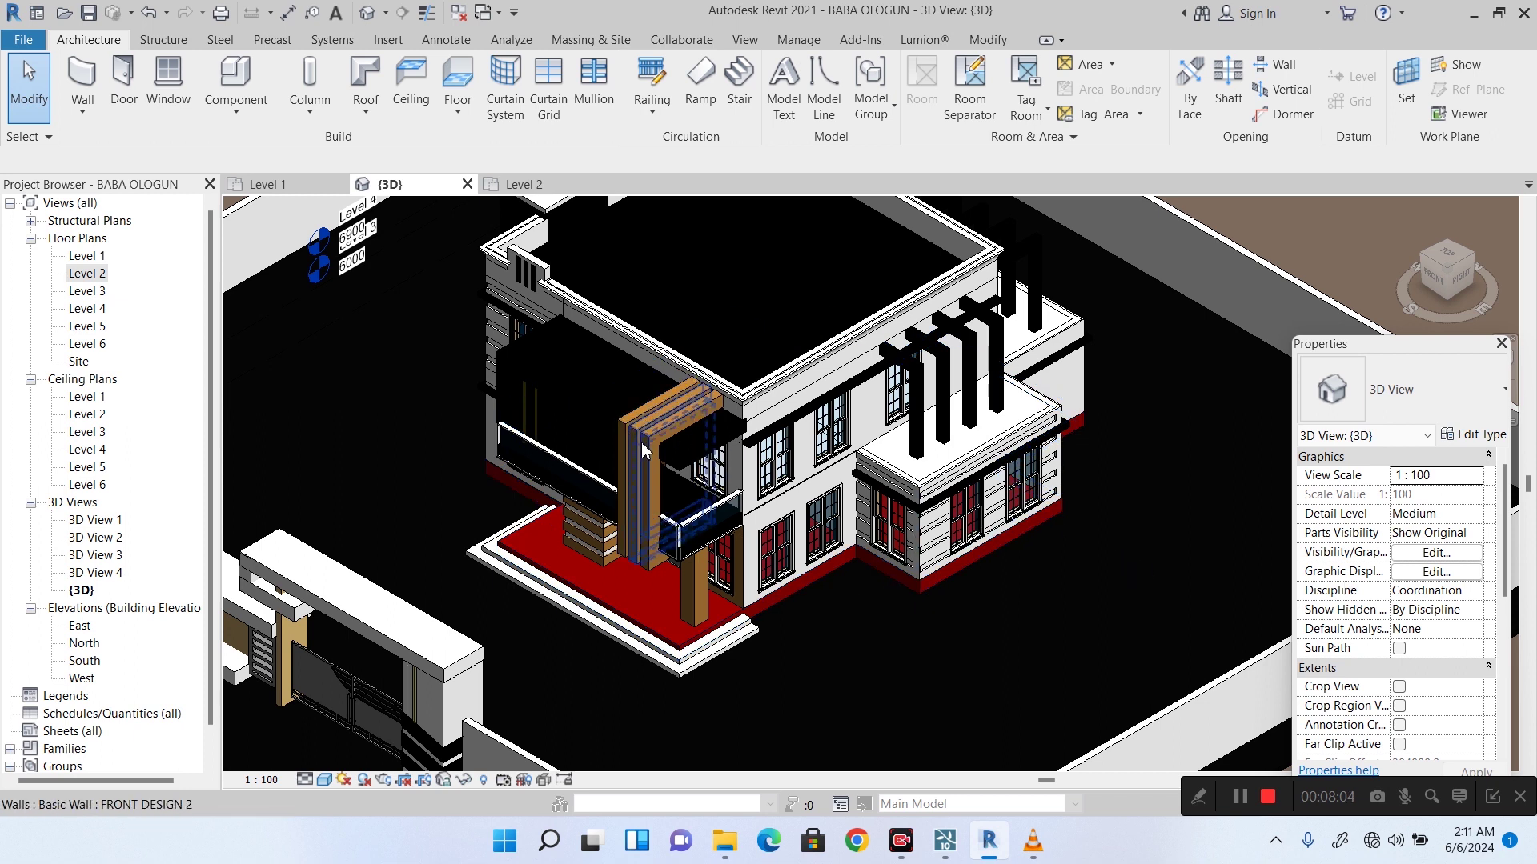
scroll(723, 514, "up", 3)
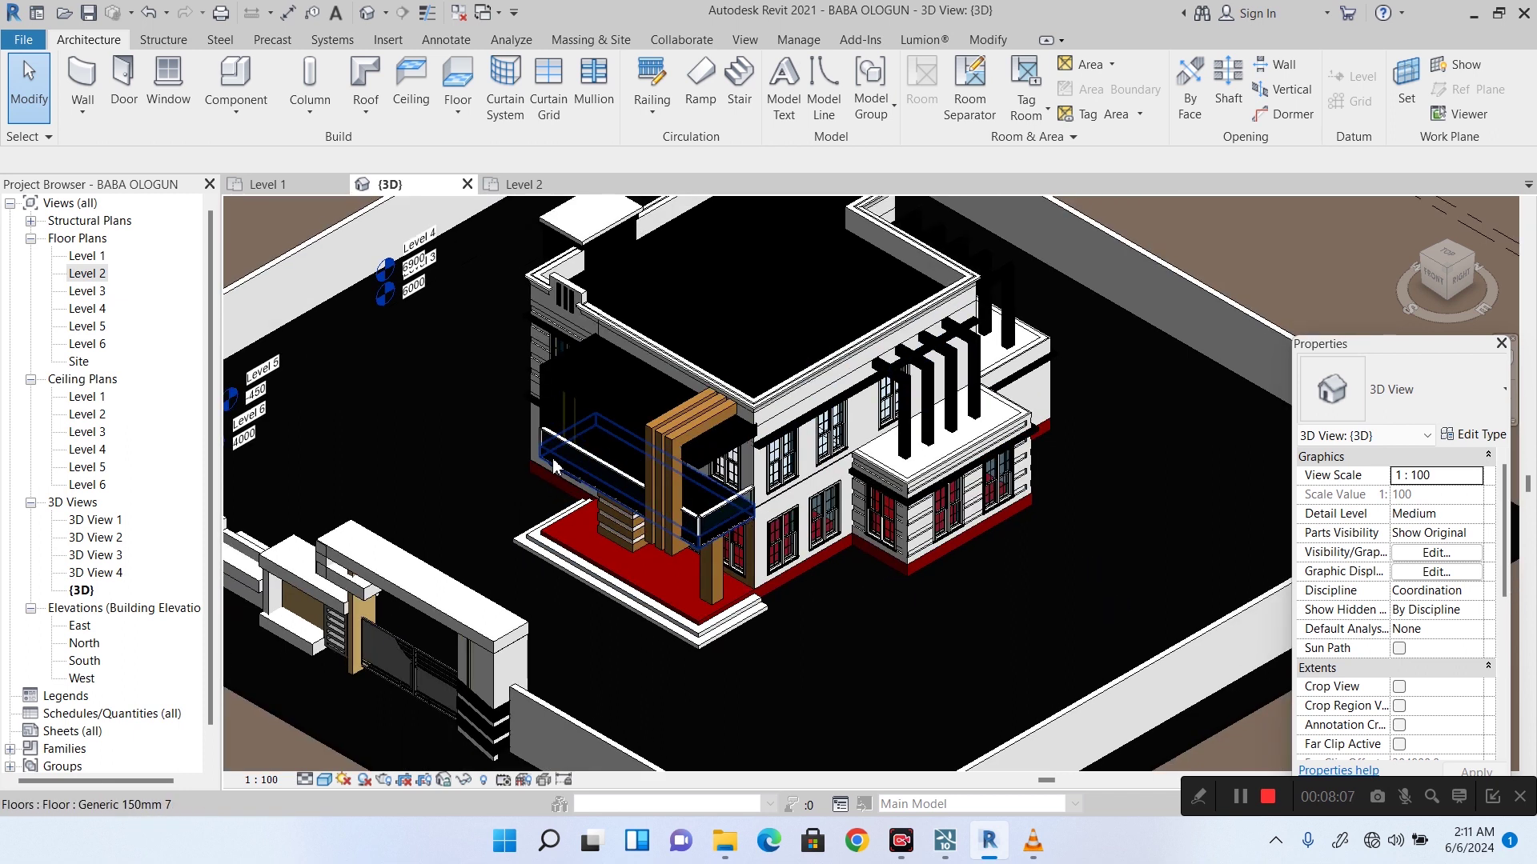
scroll(798, 600, "down", 3)
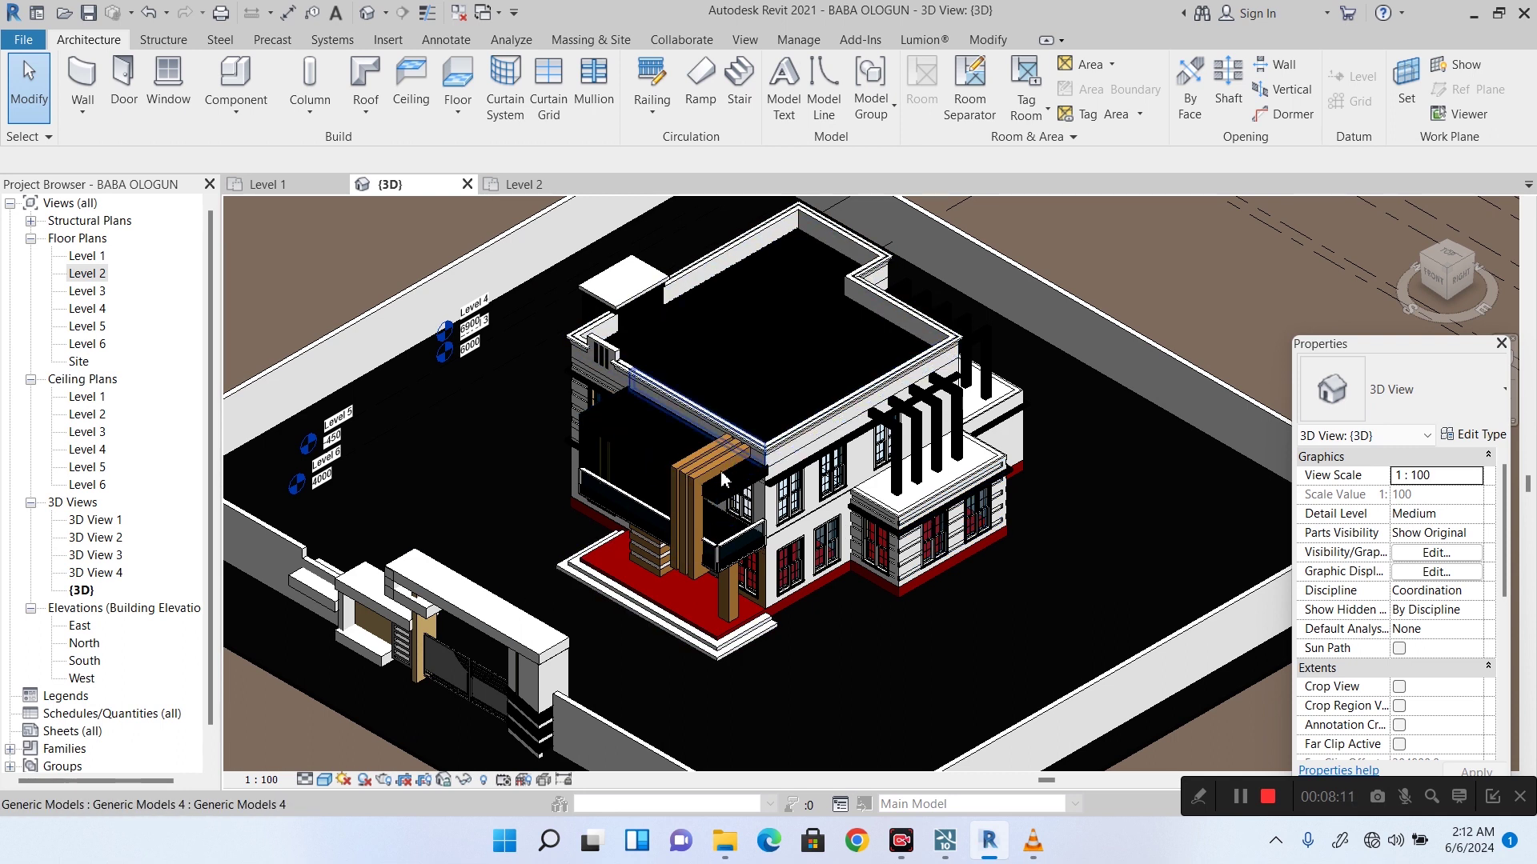
scroll(760, 580, "up", 1)
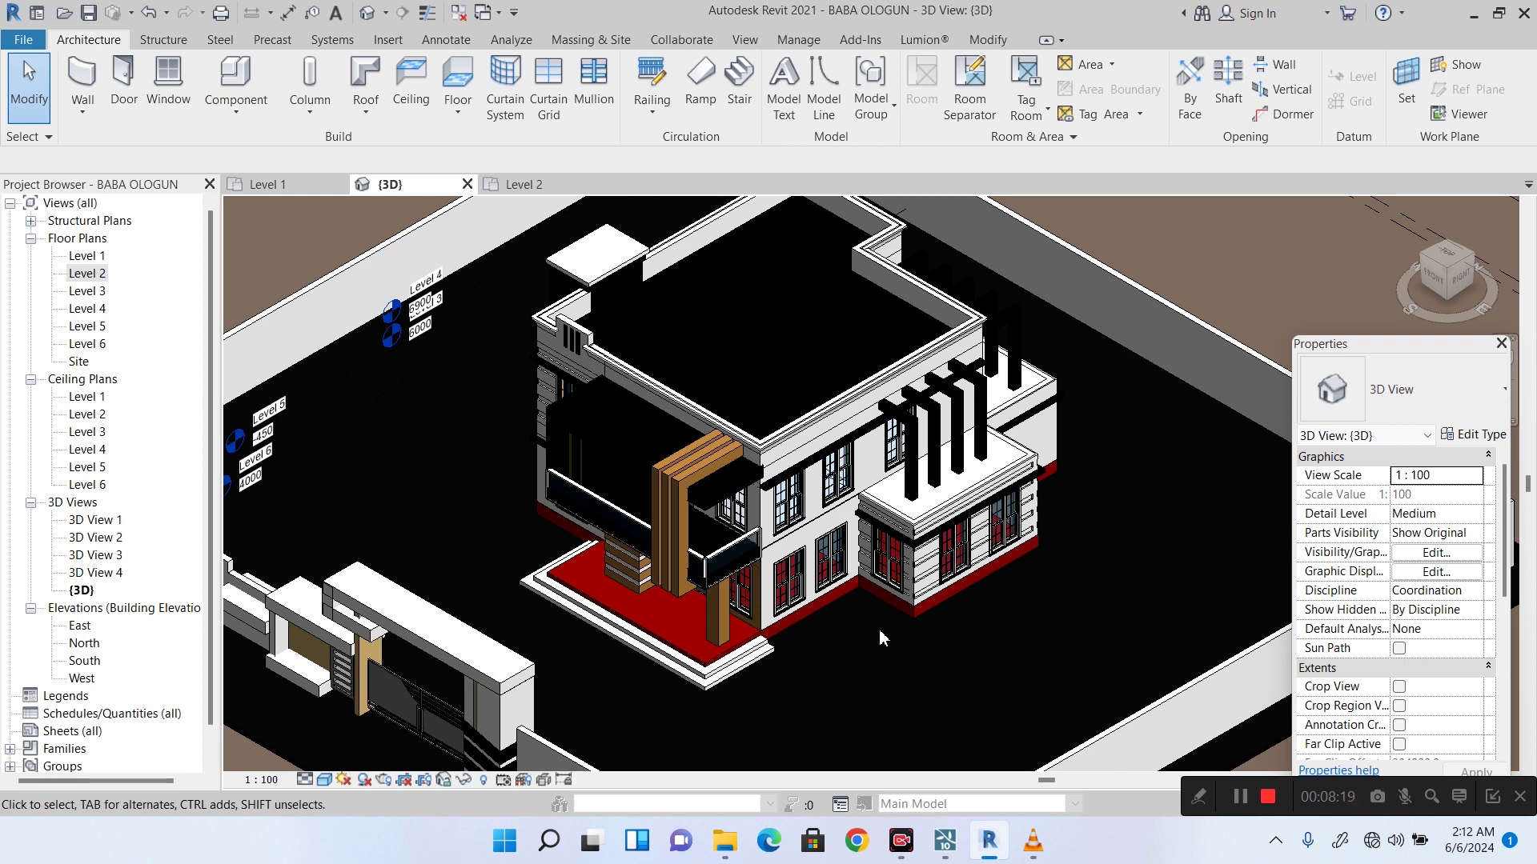
Reorient to front-top and corner views, then zoom in on the FRONT DESIGN 2 timber-finned wall.
left_click(1427, 260)
middle_click_drag(381, 214, 704, 336, "shift")
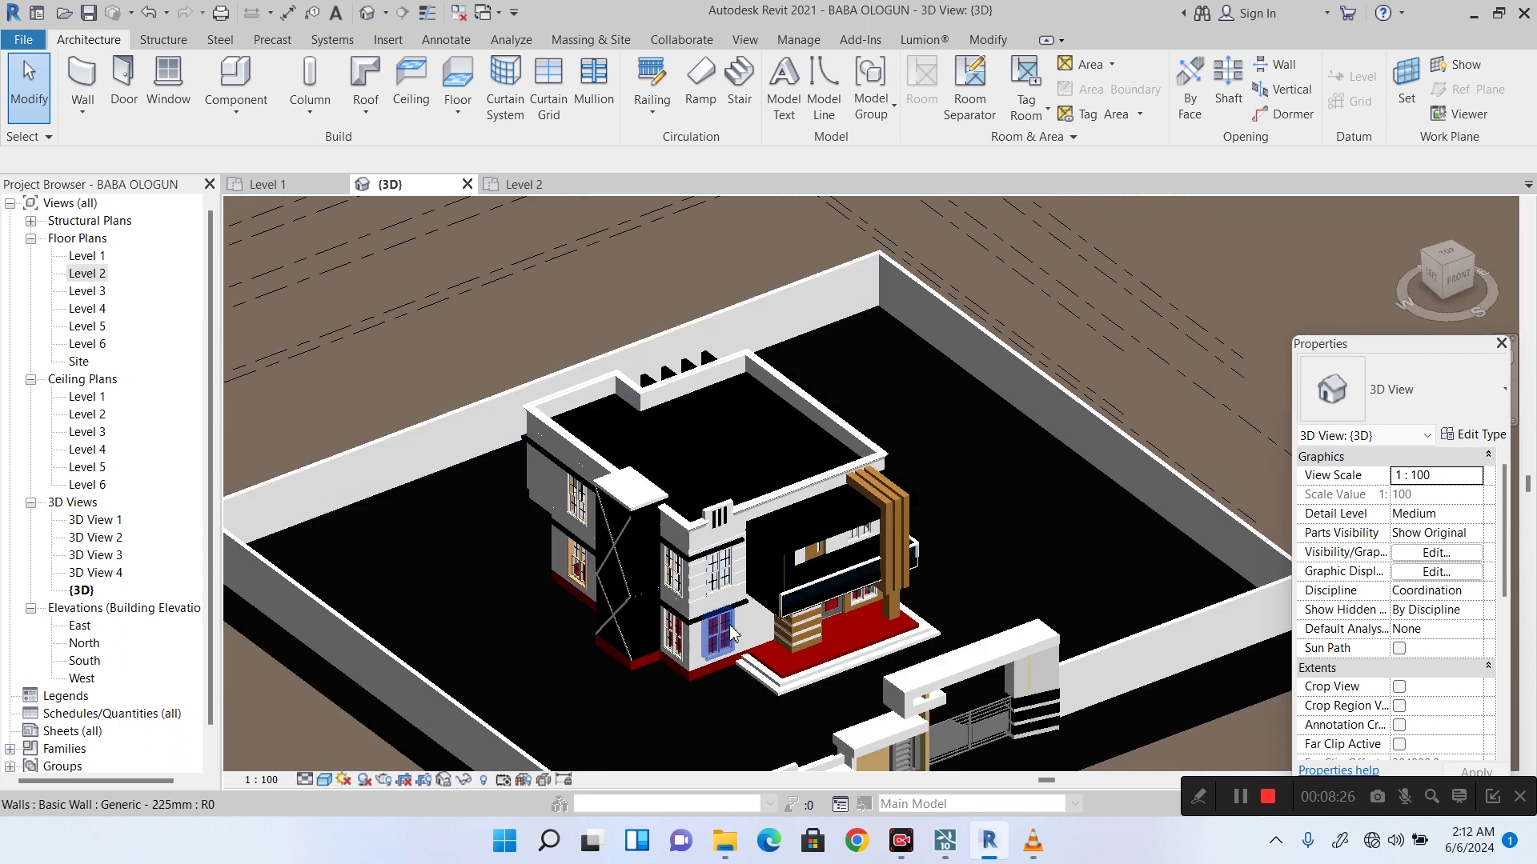
scroll(709, 683, "up", 3)
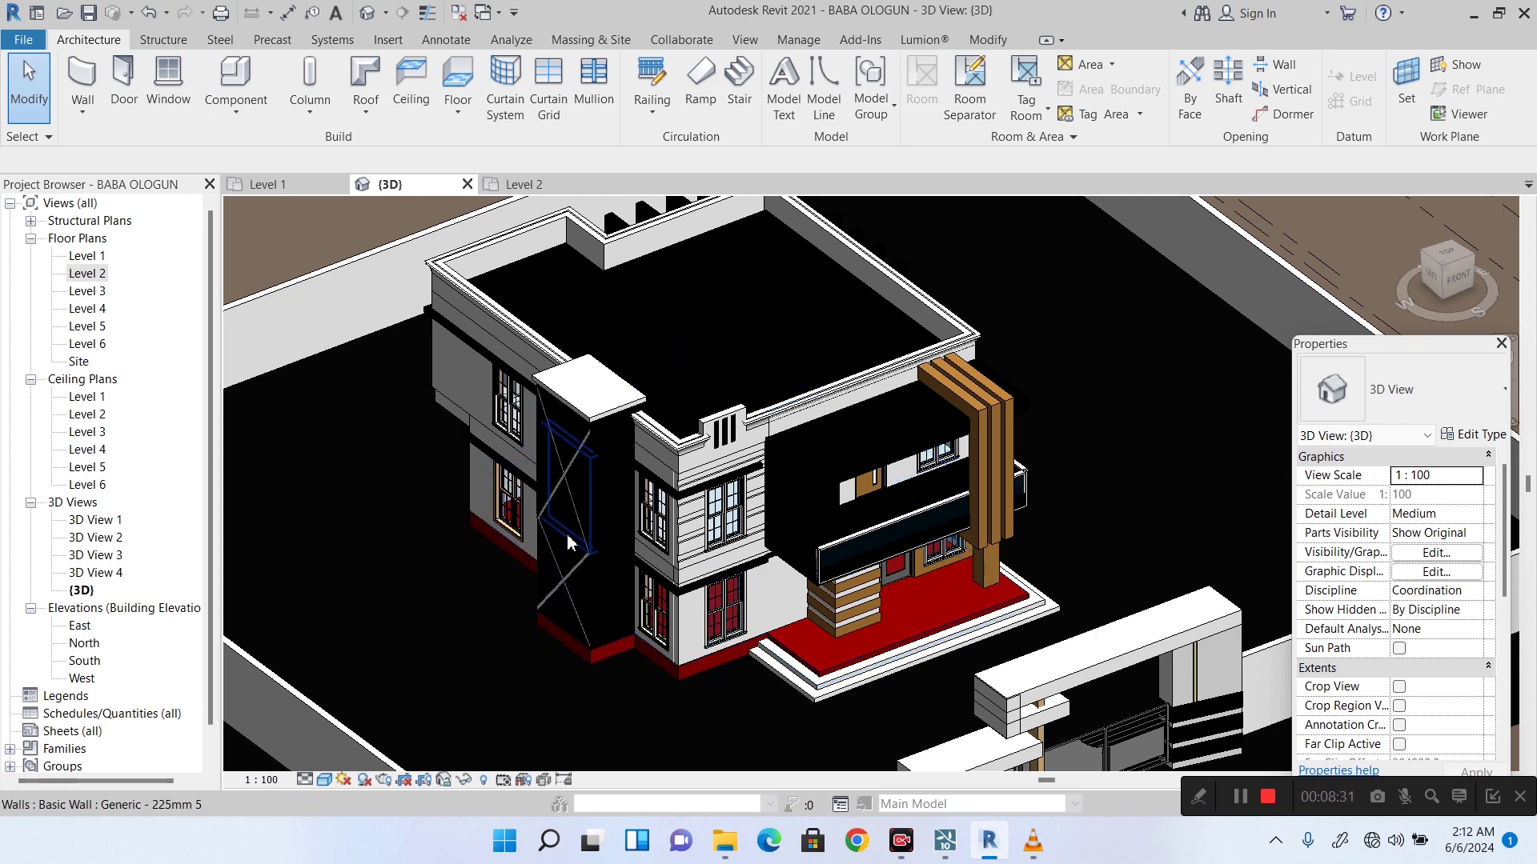
scroll(592, 524, "down", 3)
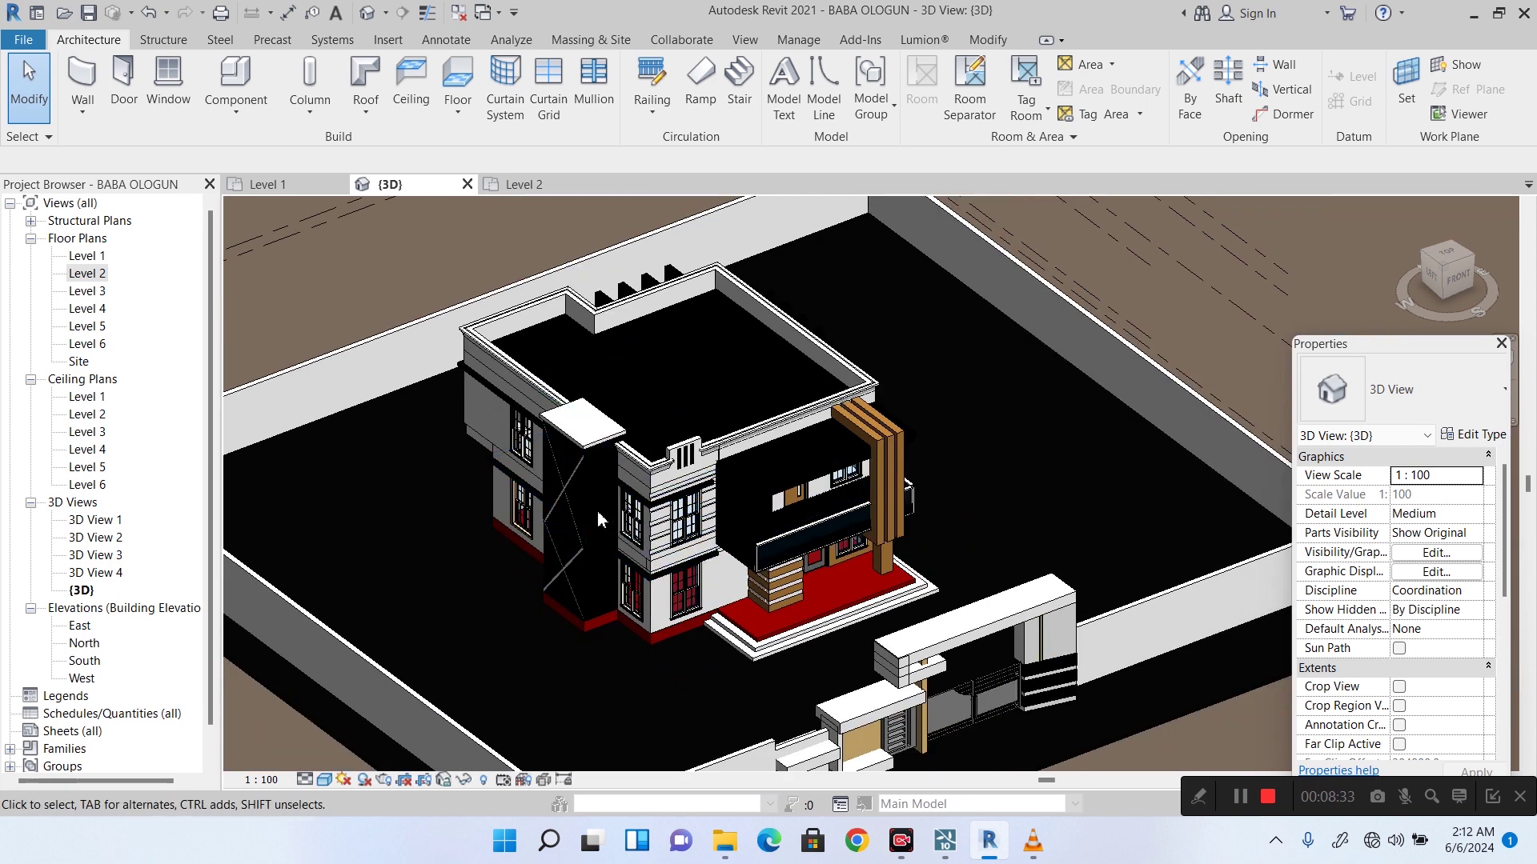
scroll(596, 516, "down", 3)
scroll(573, 468, "up", 4)
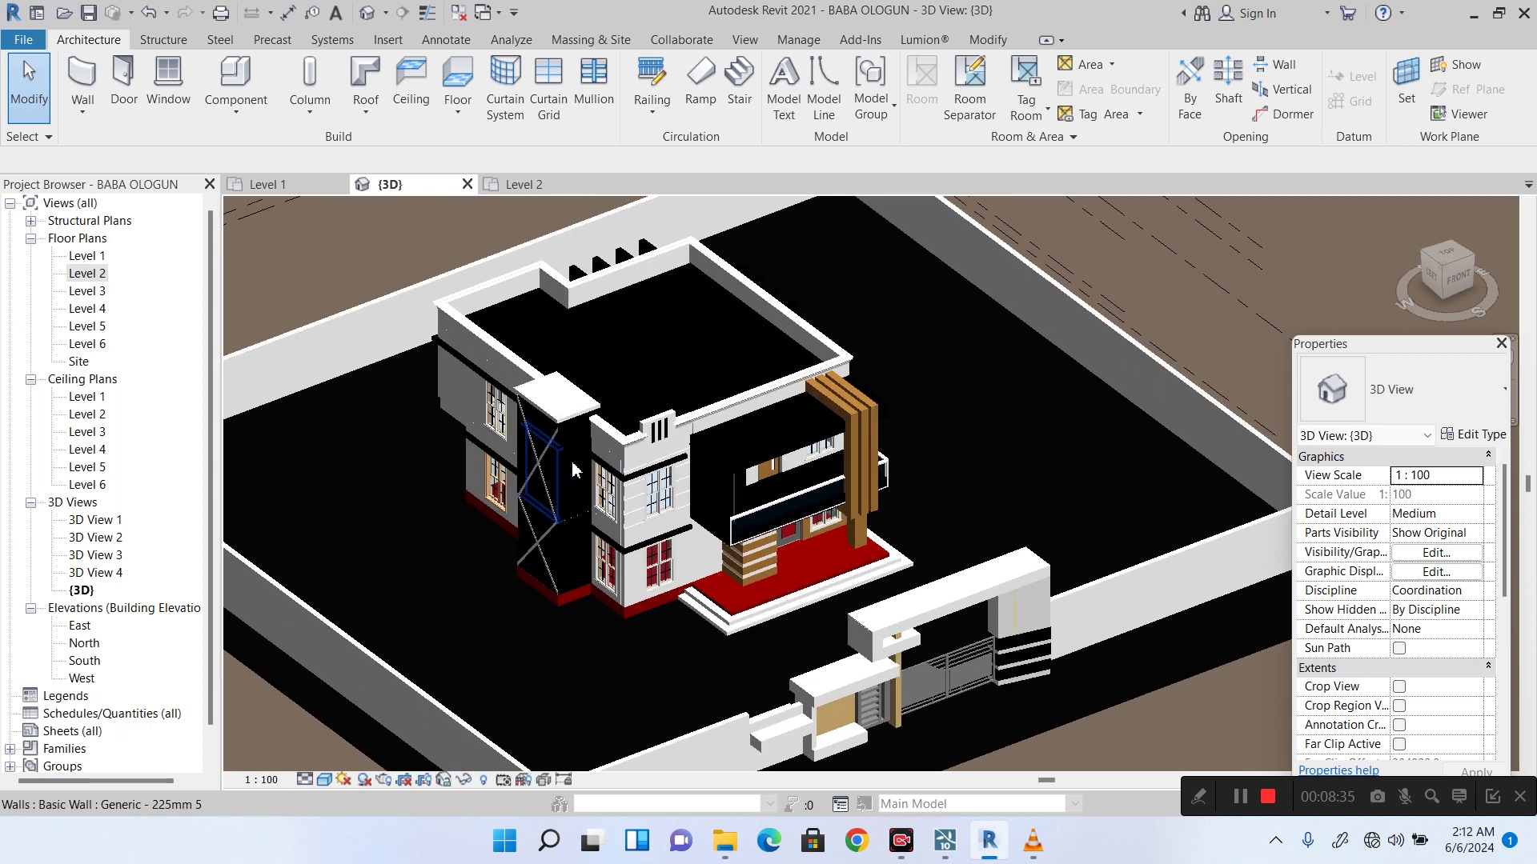
left_click(1447, 273)
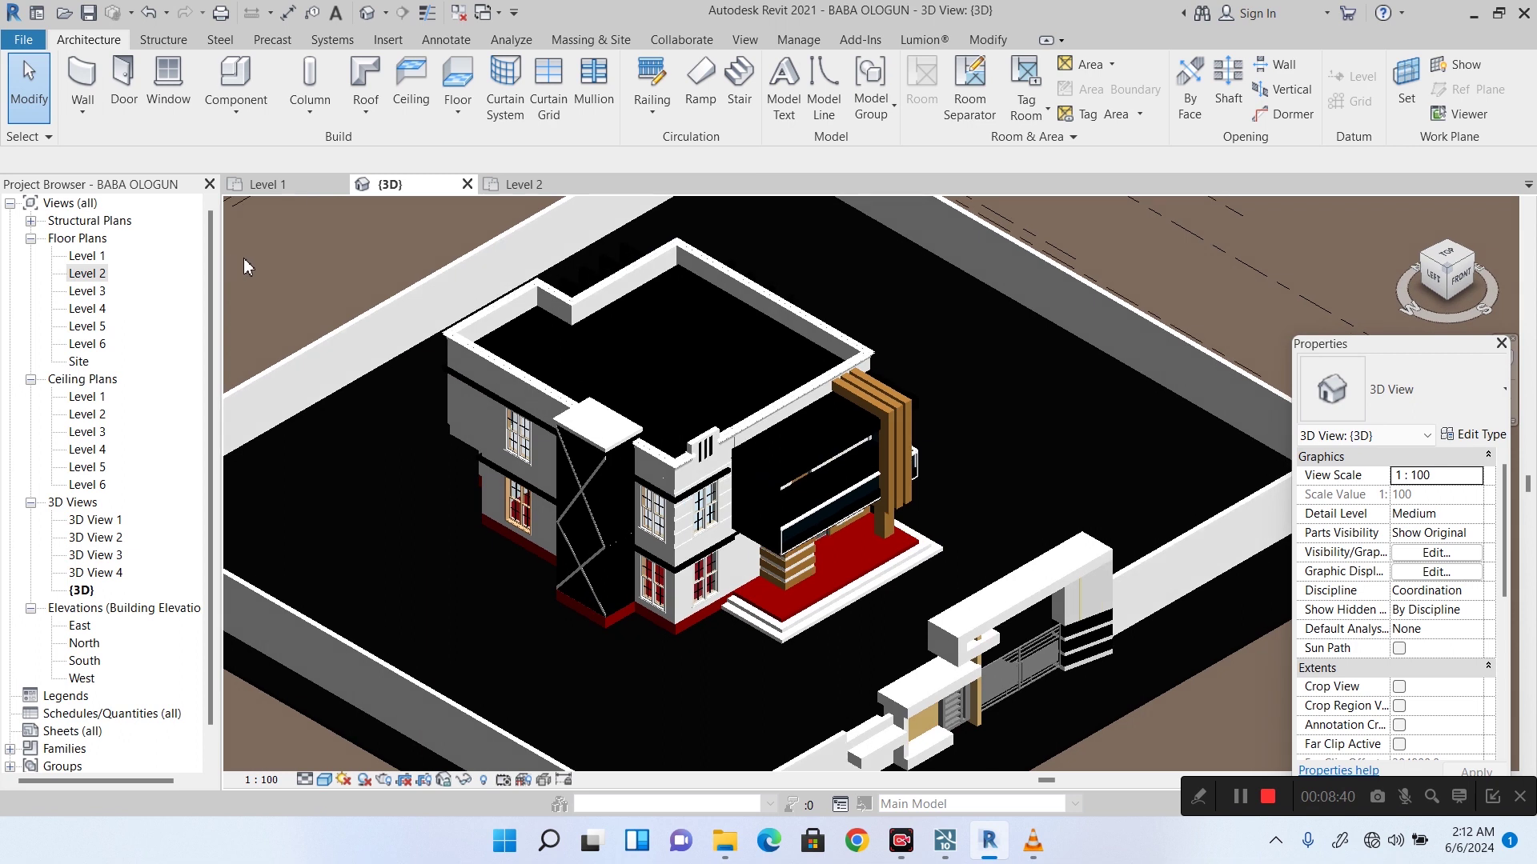
left_click(1457, 276)
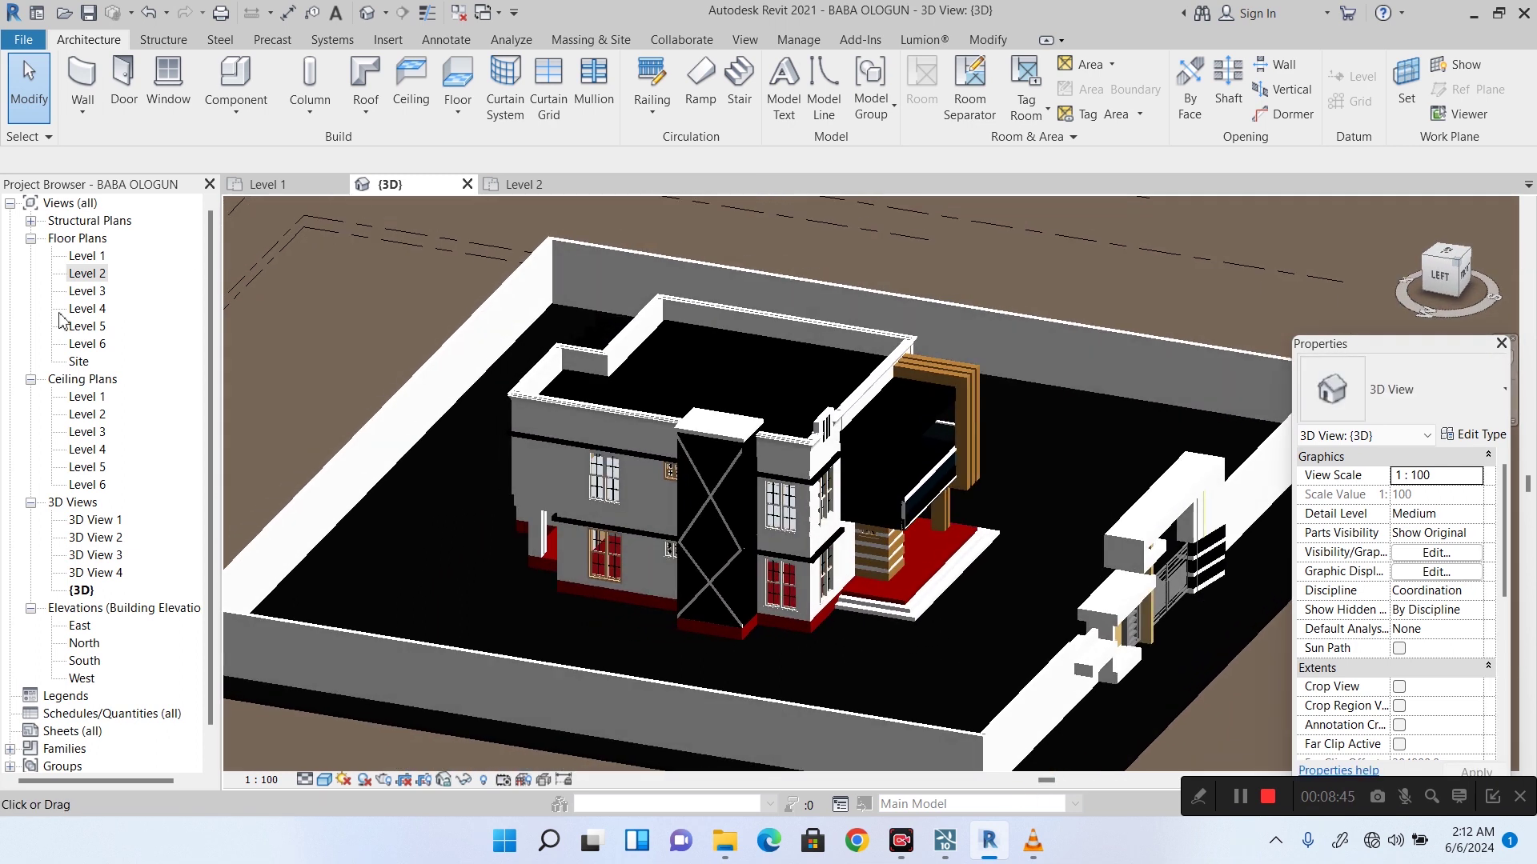
scroll(994, 334, "up", 5)
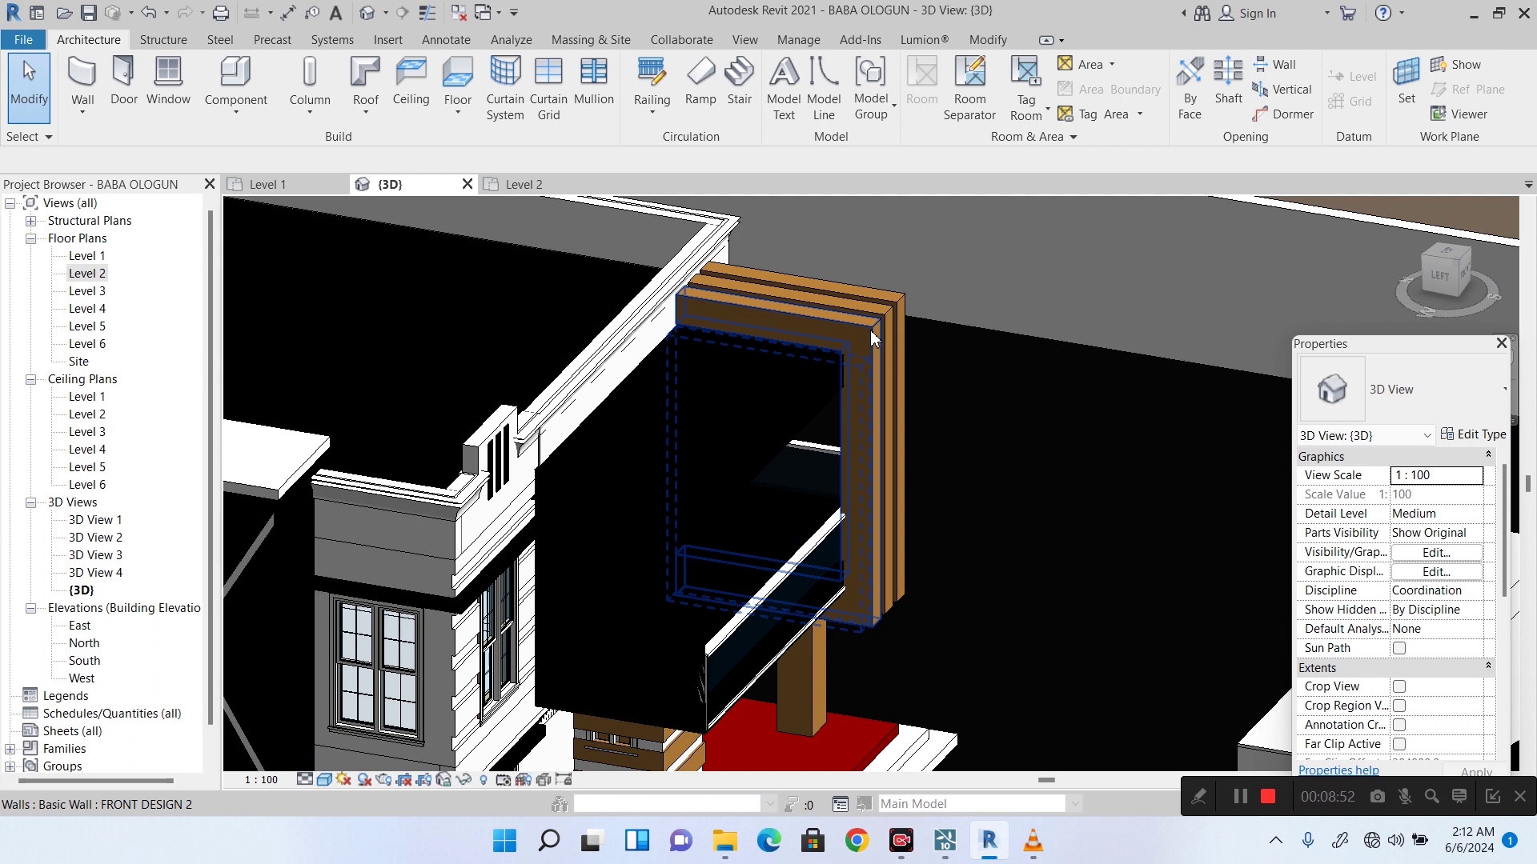
Select the FRONT DESIGN 2 canopy wall and locate it in the Level 2 plan.
left_click(871, 330)
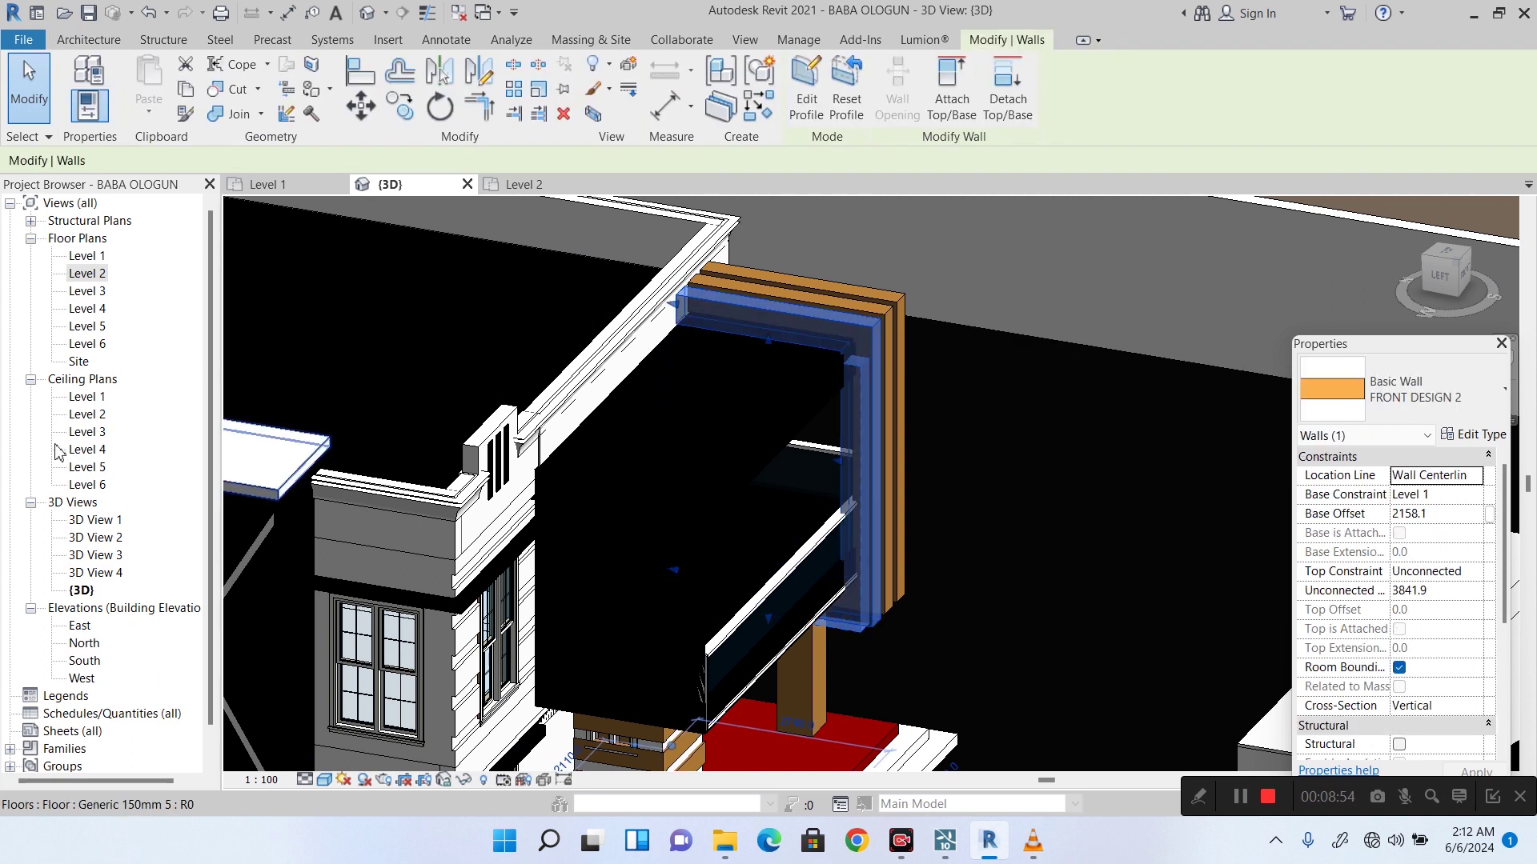
double_click(84, 274)
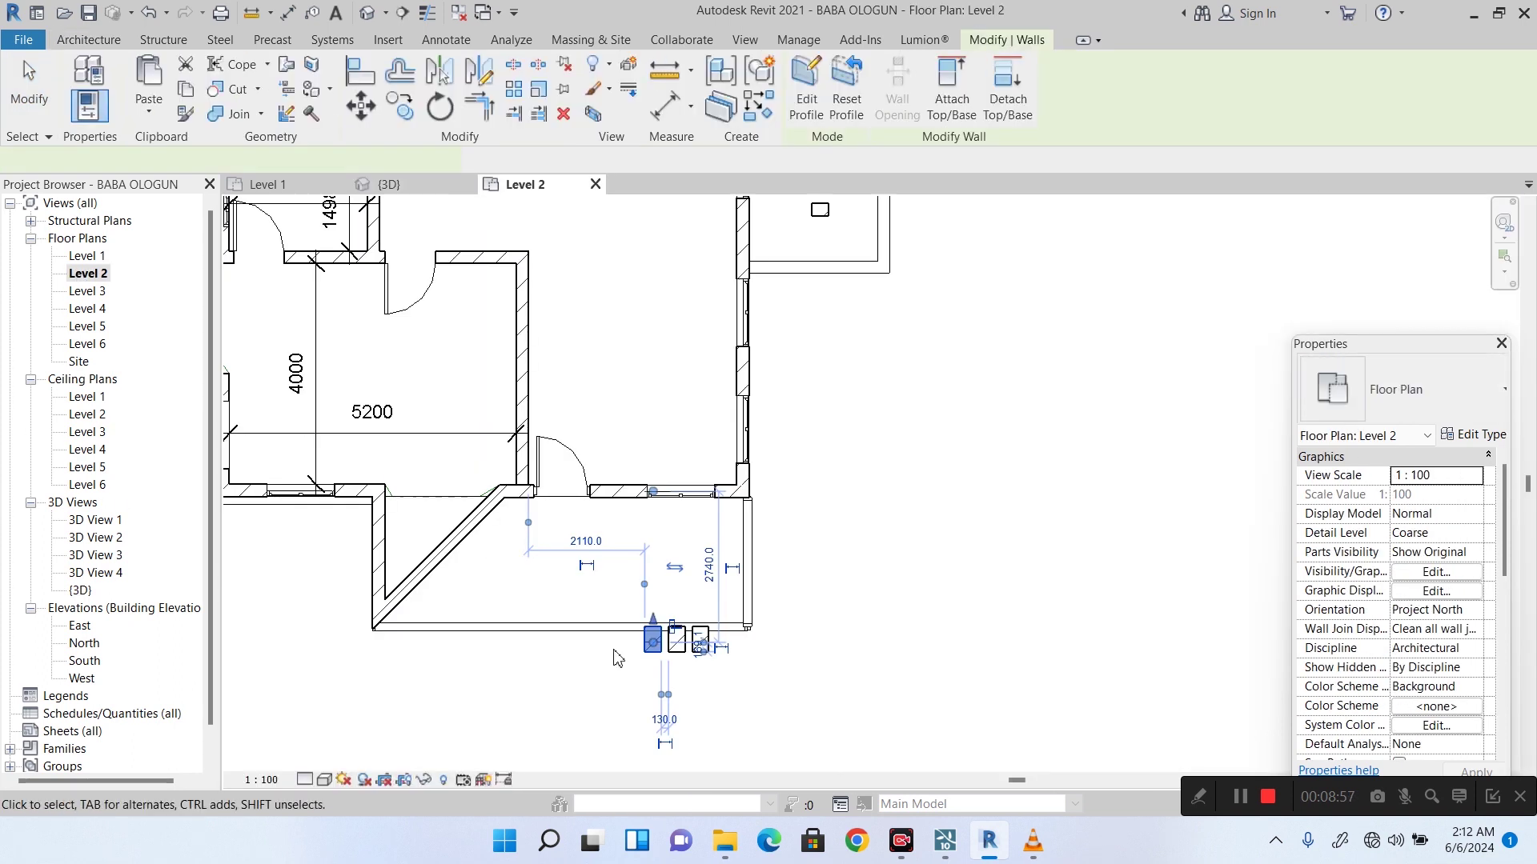
scroll(617, 658, "up", 2)
key("Escape")
left_click(684, 652)
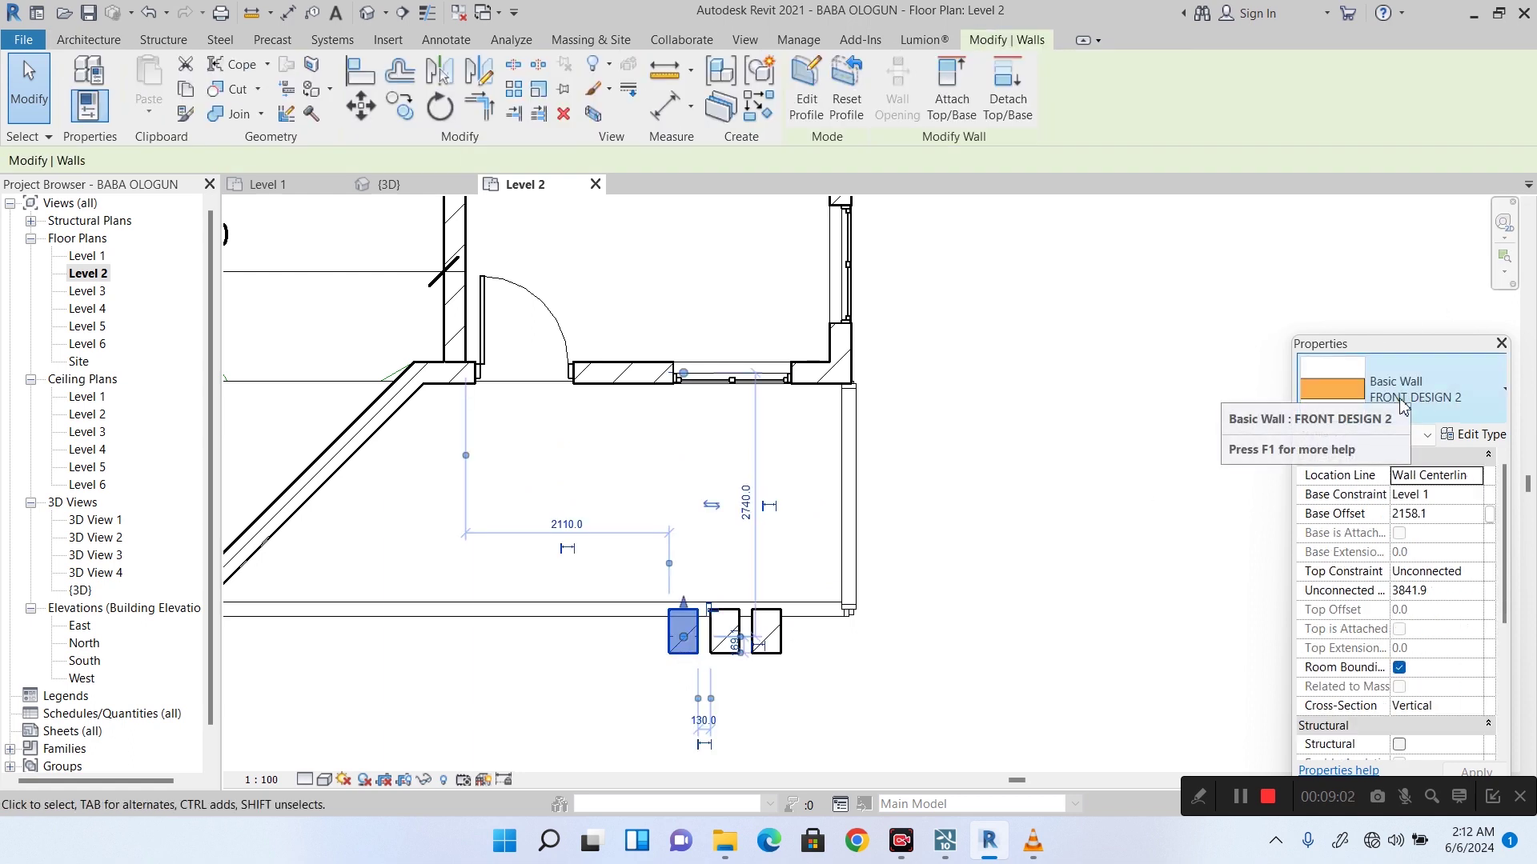
Open the canopy wall's profile sketch in 3D, viewed from the right side.
left_click(364, 14)
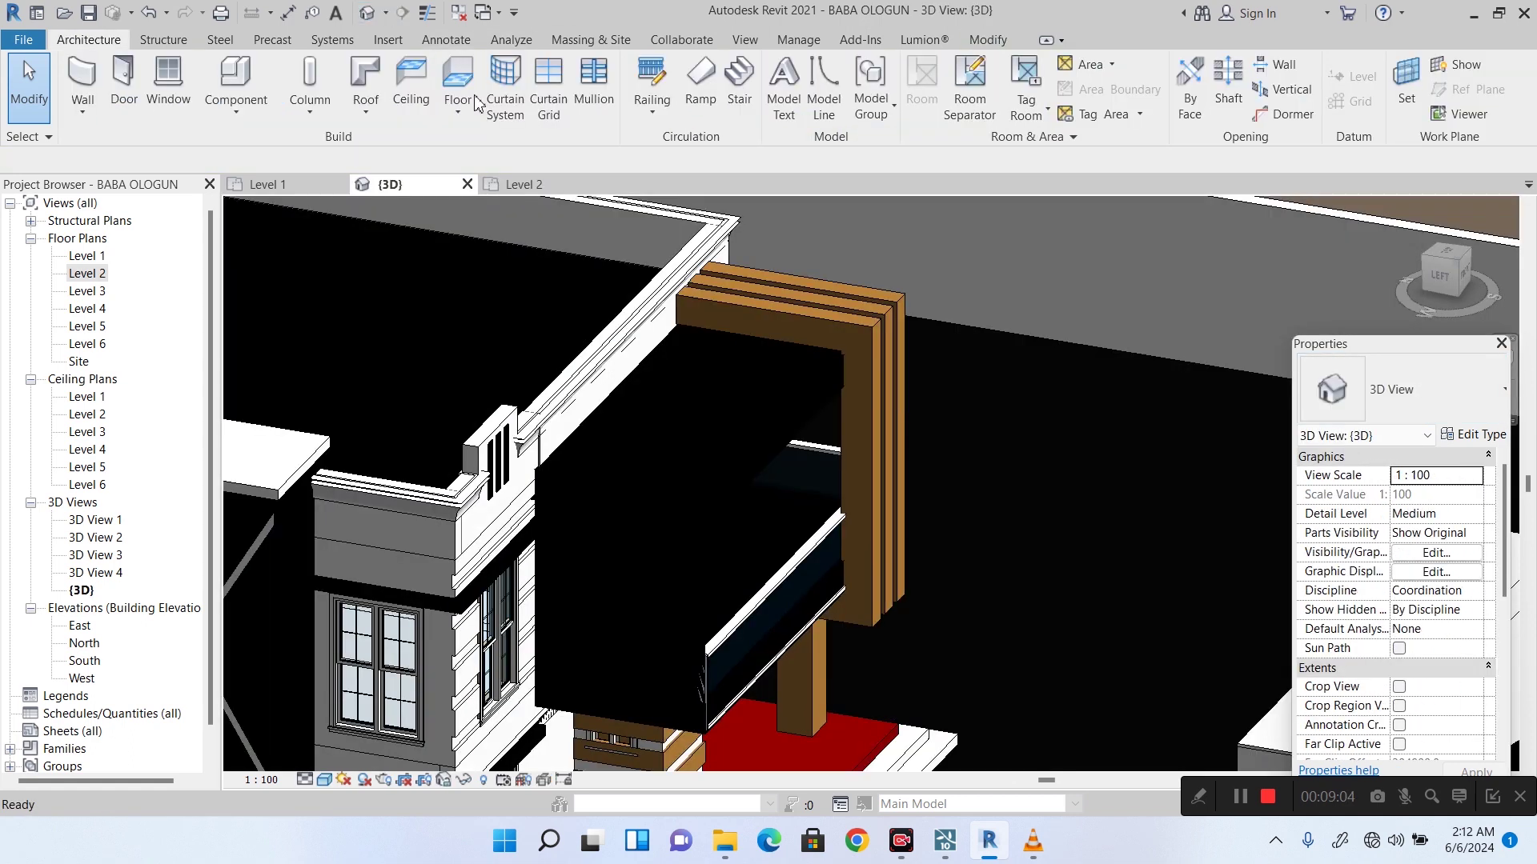
left_click(861, 339)
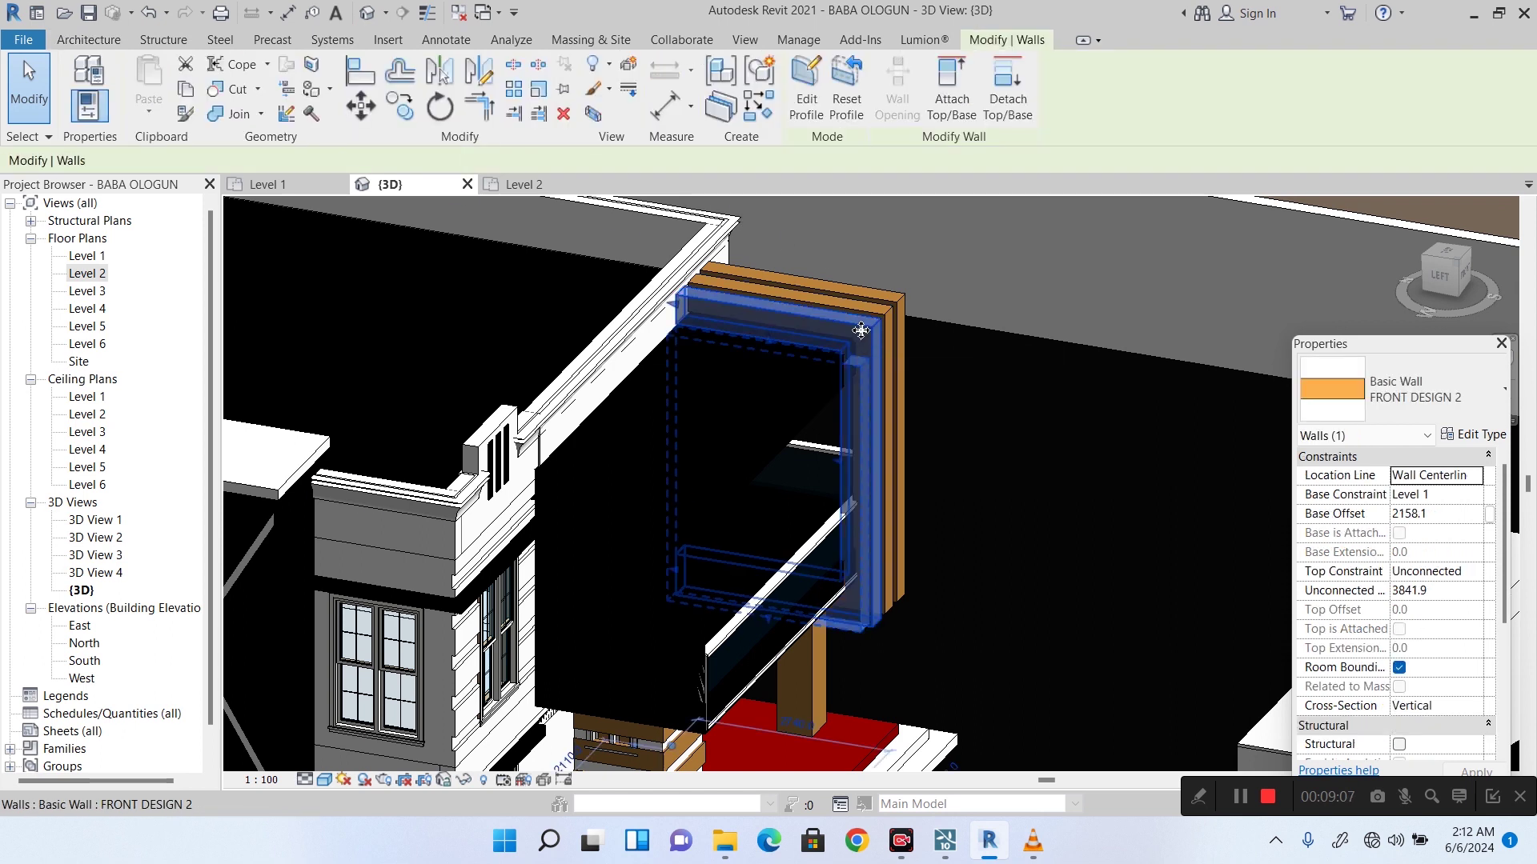
left_click(807, 96)
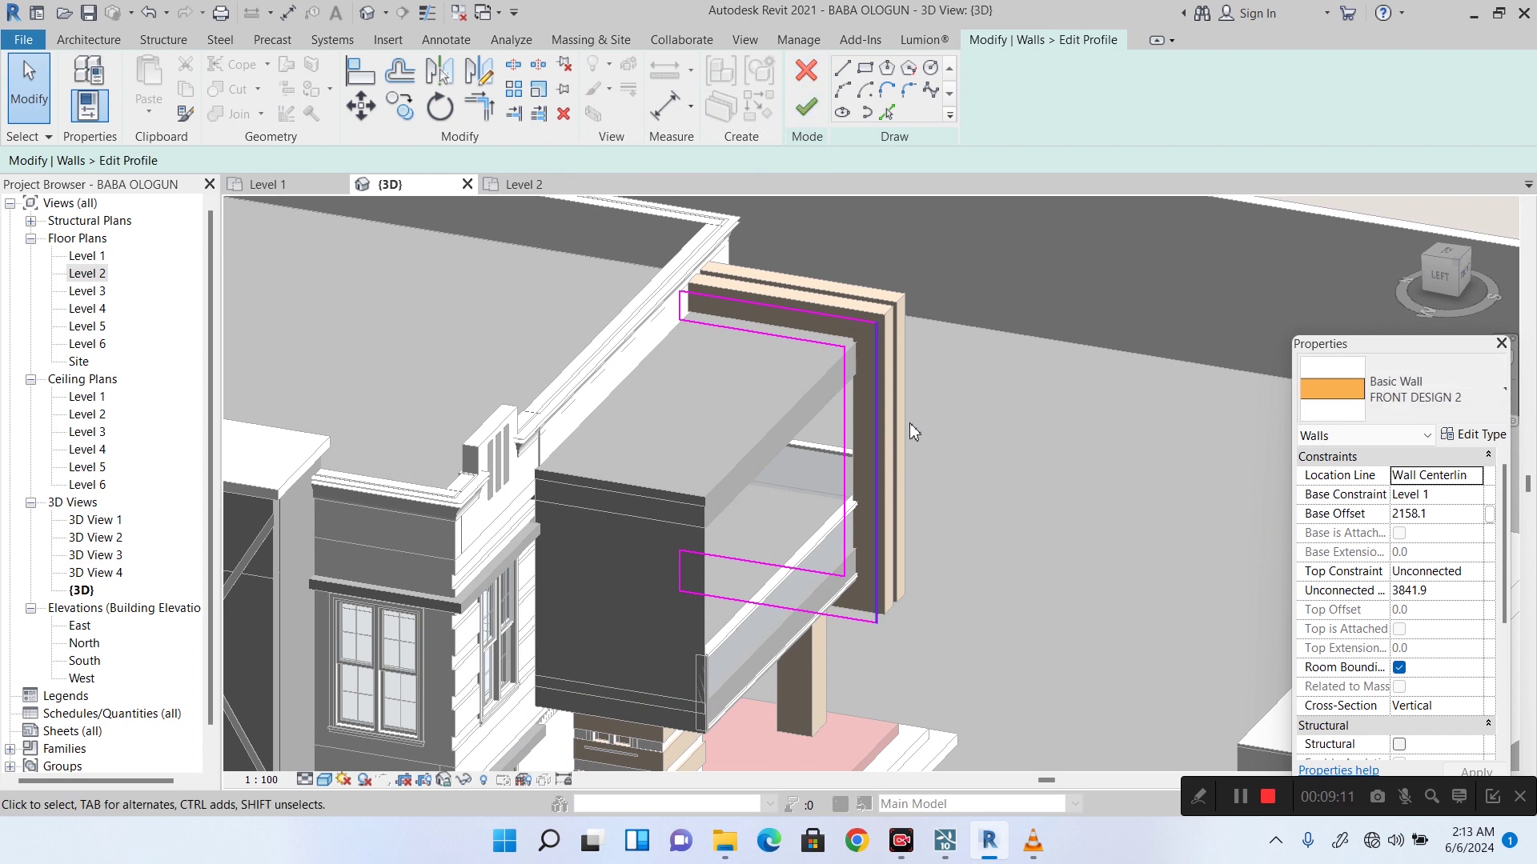
scroll(1092, 304, "down", 3)
left_click_drag(1458, 272, 699, 243)
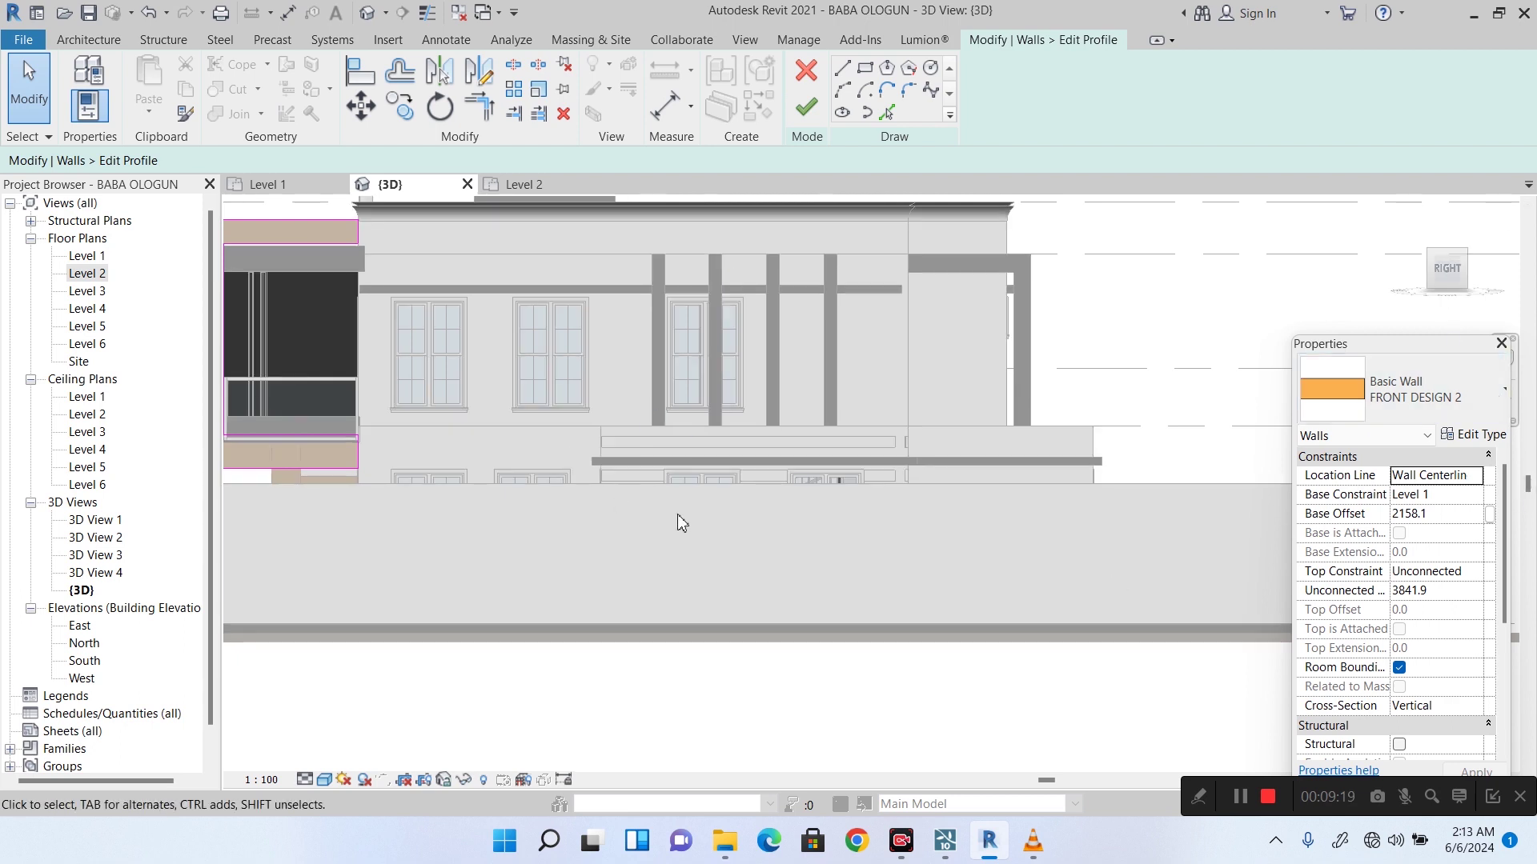
scroll(680, 522, "down", 2)
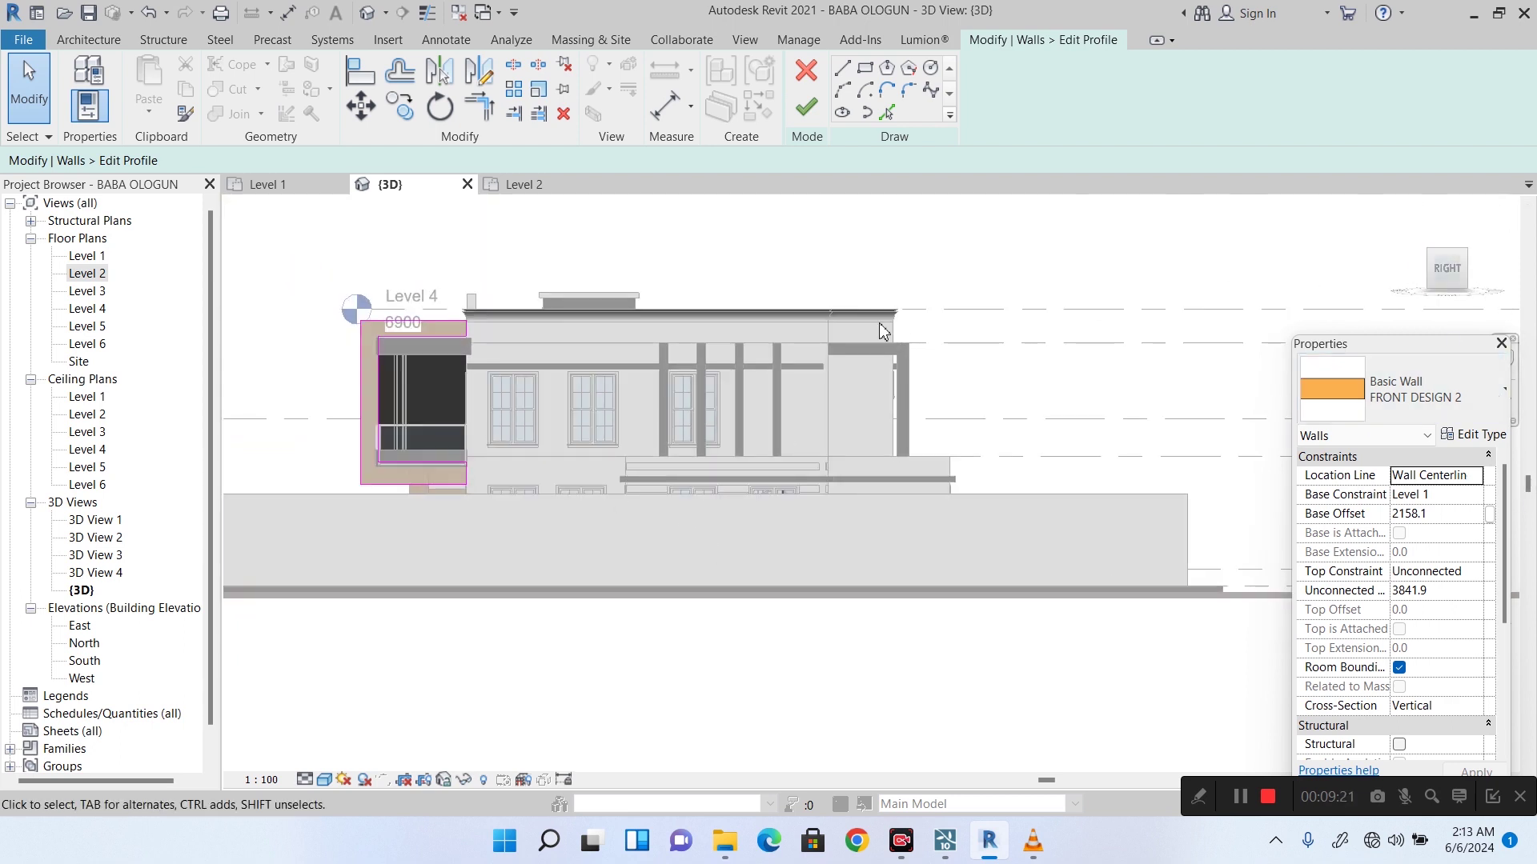
scroll(356, 370, "up", 2)
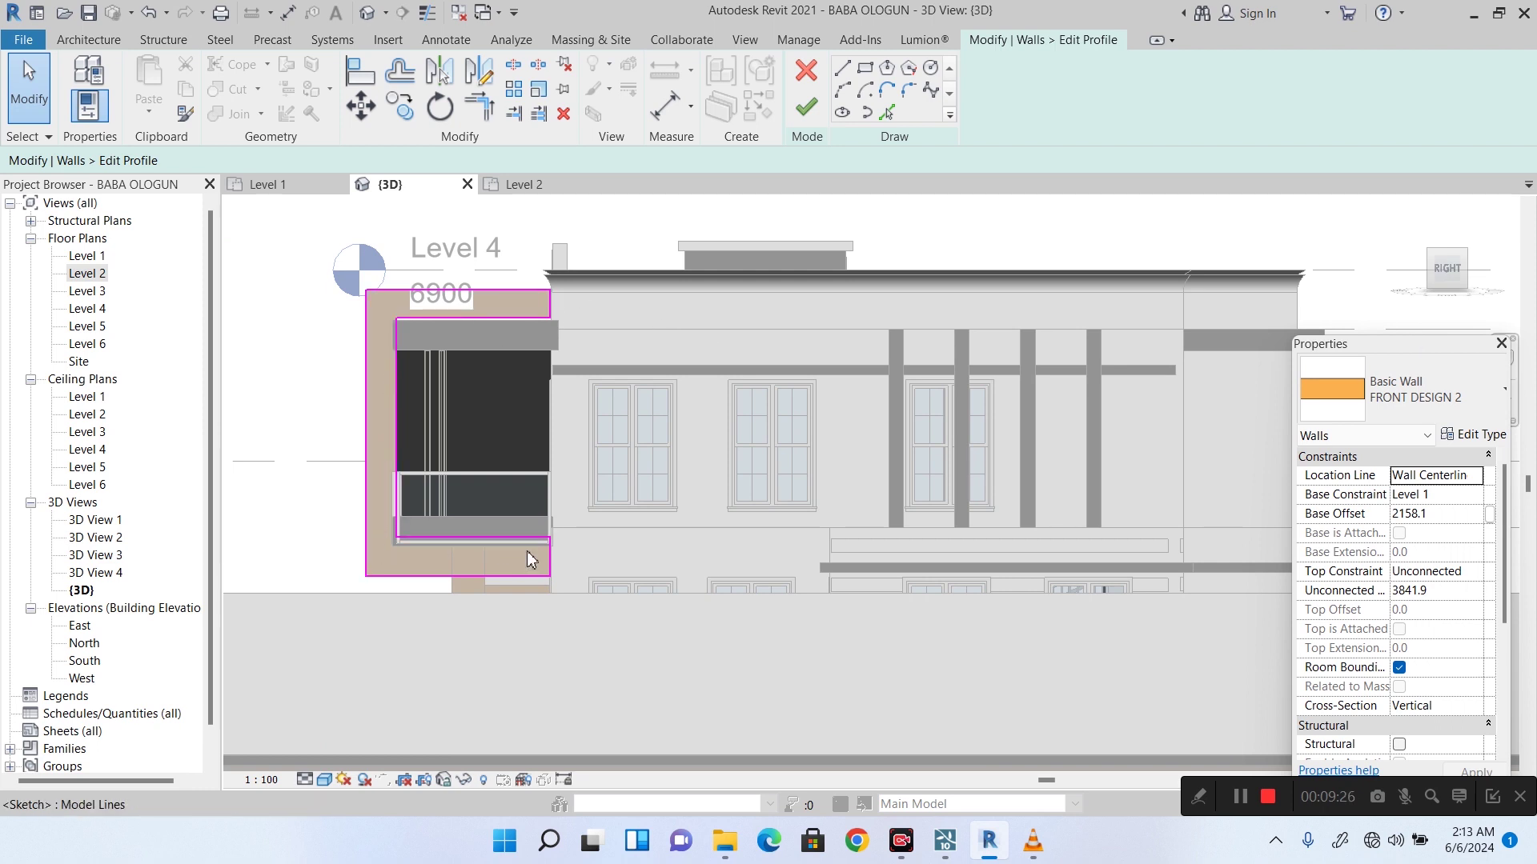
scroll(426, 506, "up", 1)
scroll(435, 312, "up", 1)
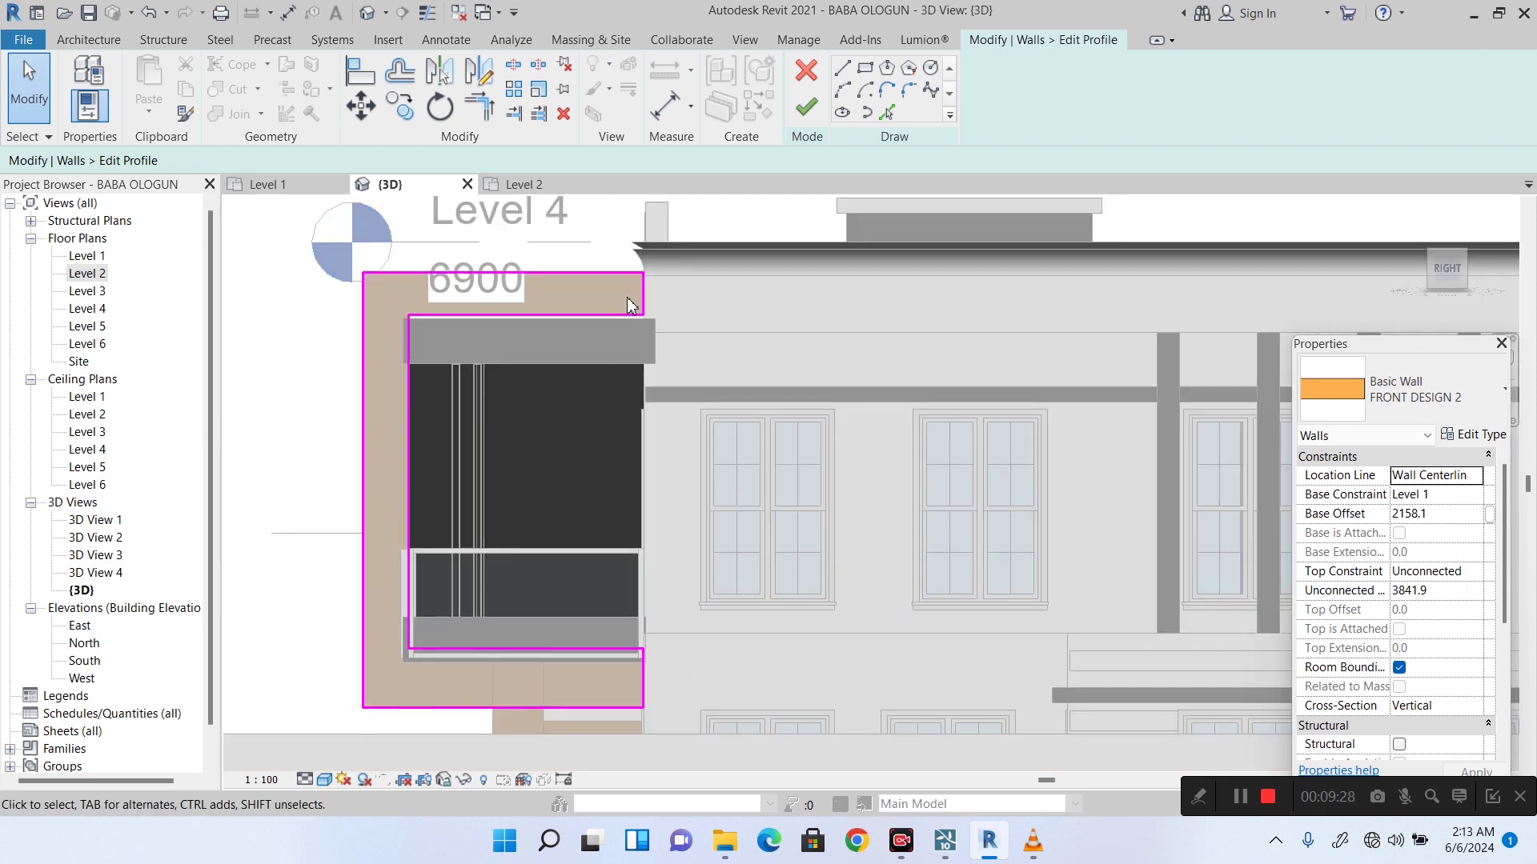
Try shifting the profile's left edge to the right, then undo the move.
left_click(410, 593)
mouse_move(410, 593)
left_mouse_down()
mouse_move(554, 566)
mouse_move(436, 574)
left_mouse_up()
key("Escape")
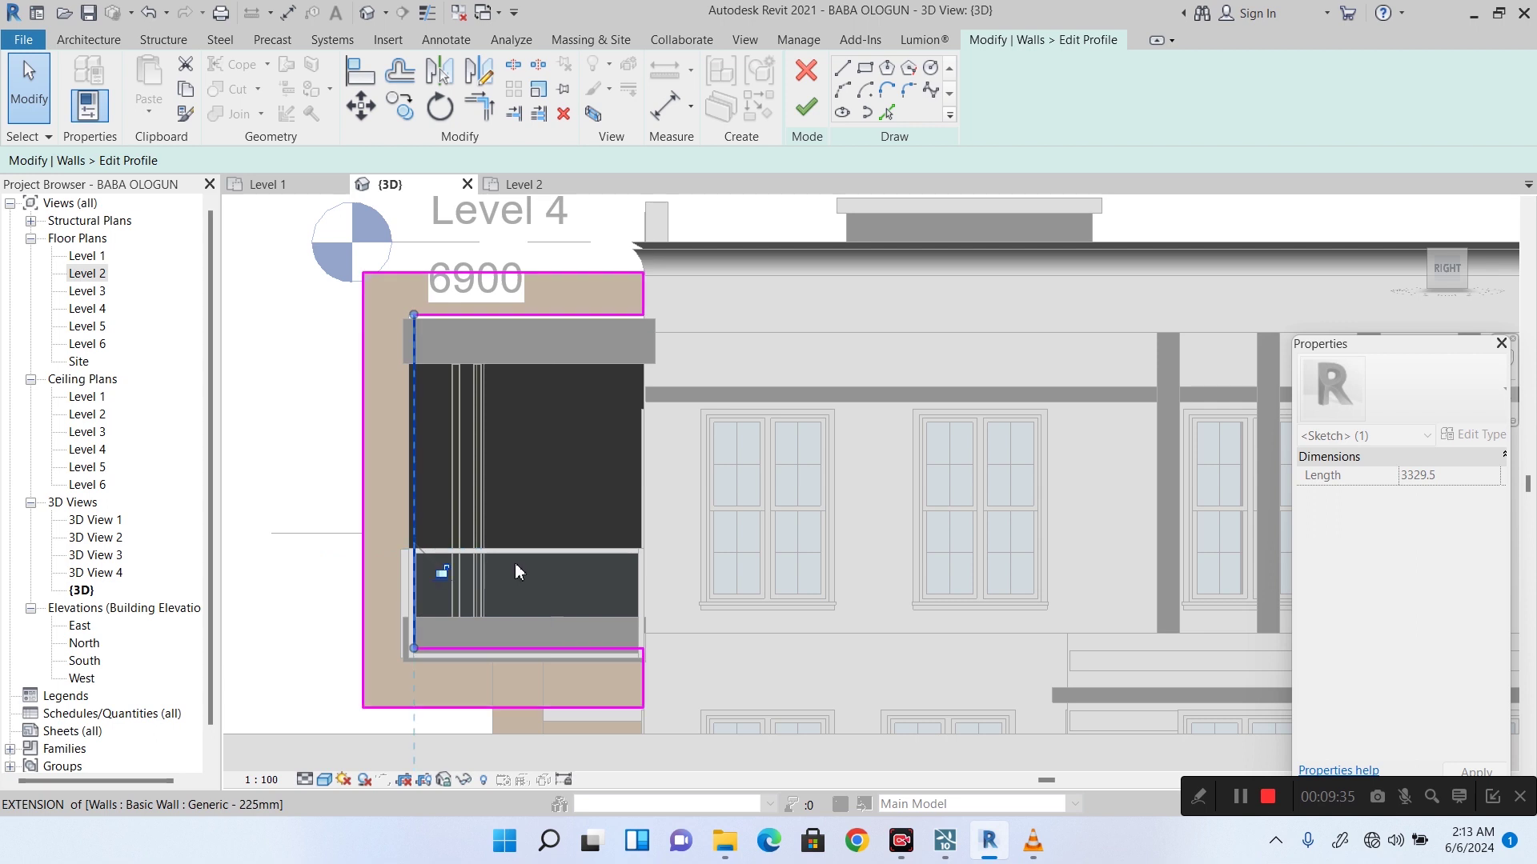
left_click(516, 560)
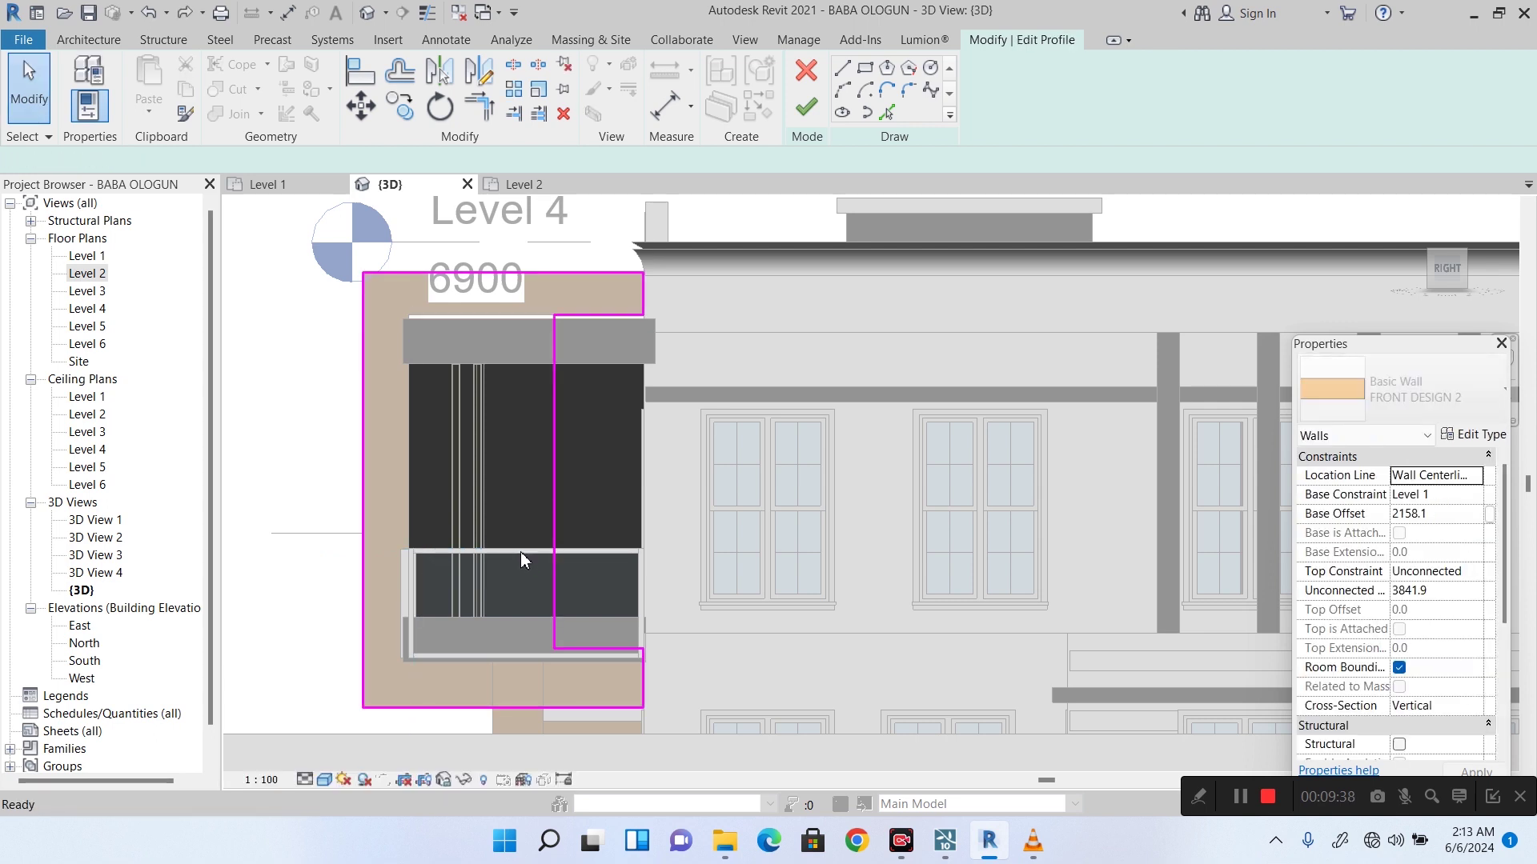
key("ctrl+z")
Finish the profile edit and look down on the front canopy from the front-right corner.
left_click(807, 109)
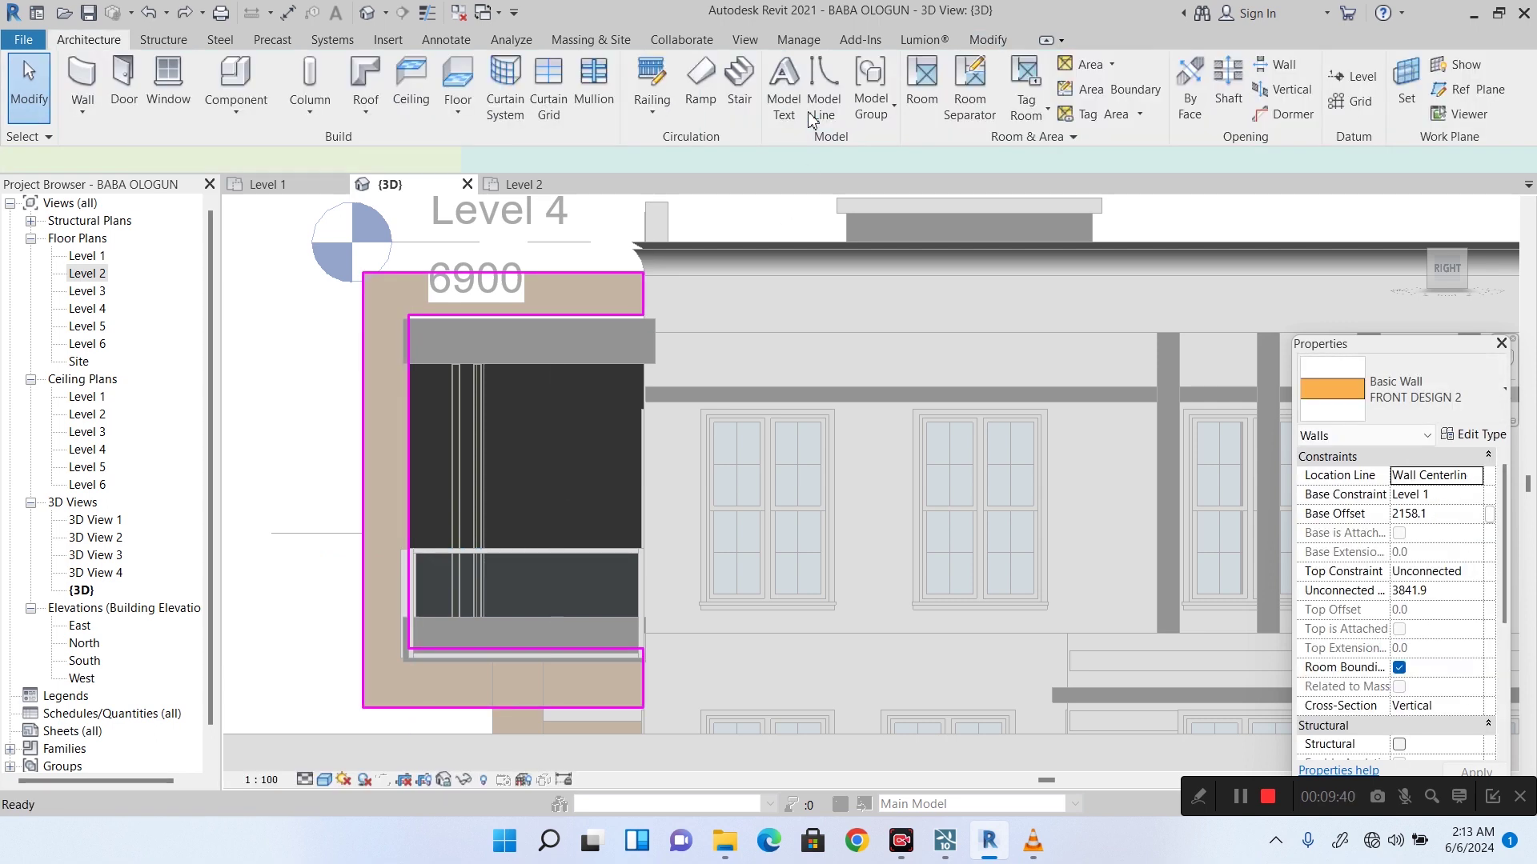
left_click(1447, 258)
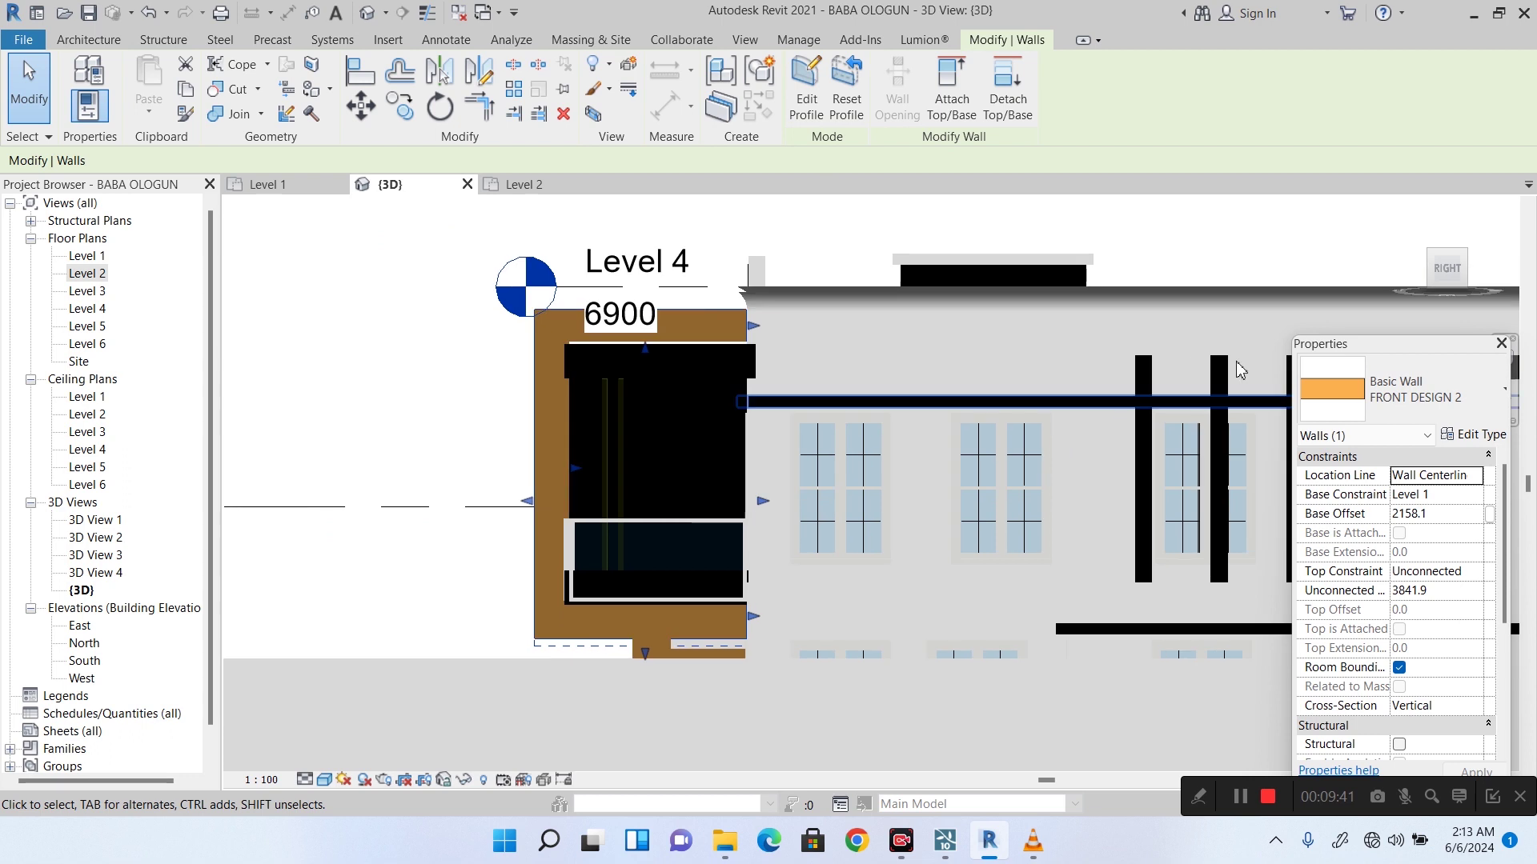
left_click(1432, 261)
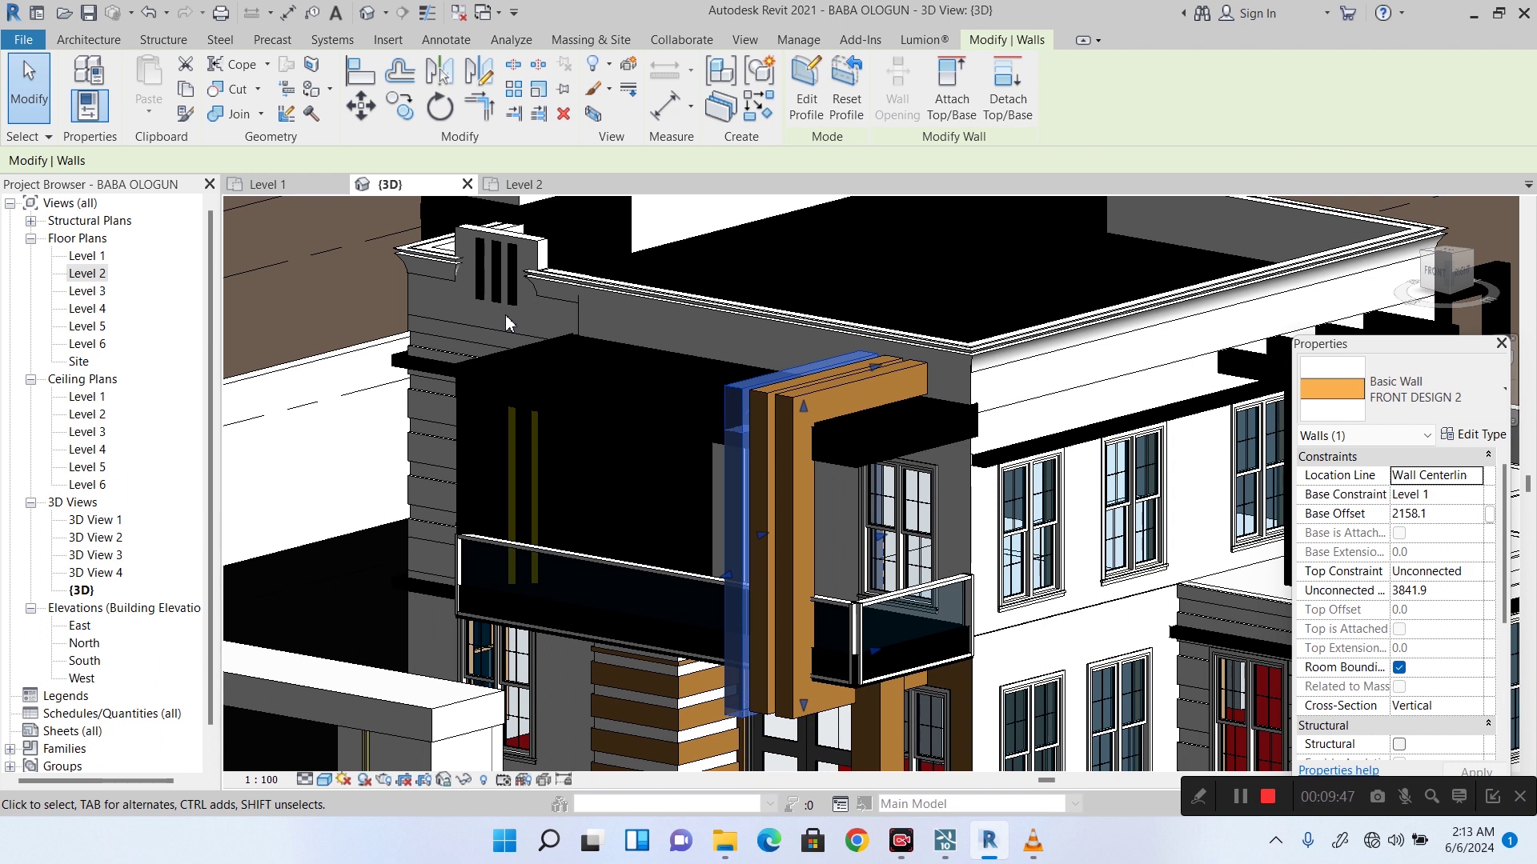
scroll(732, 602, "up", 2)
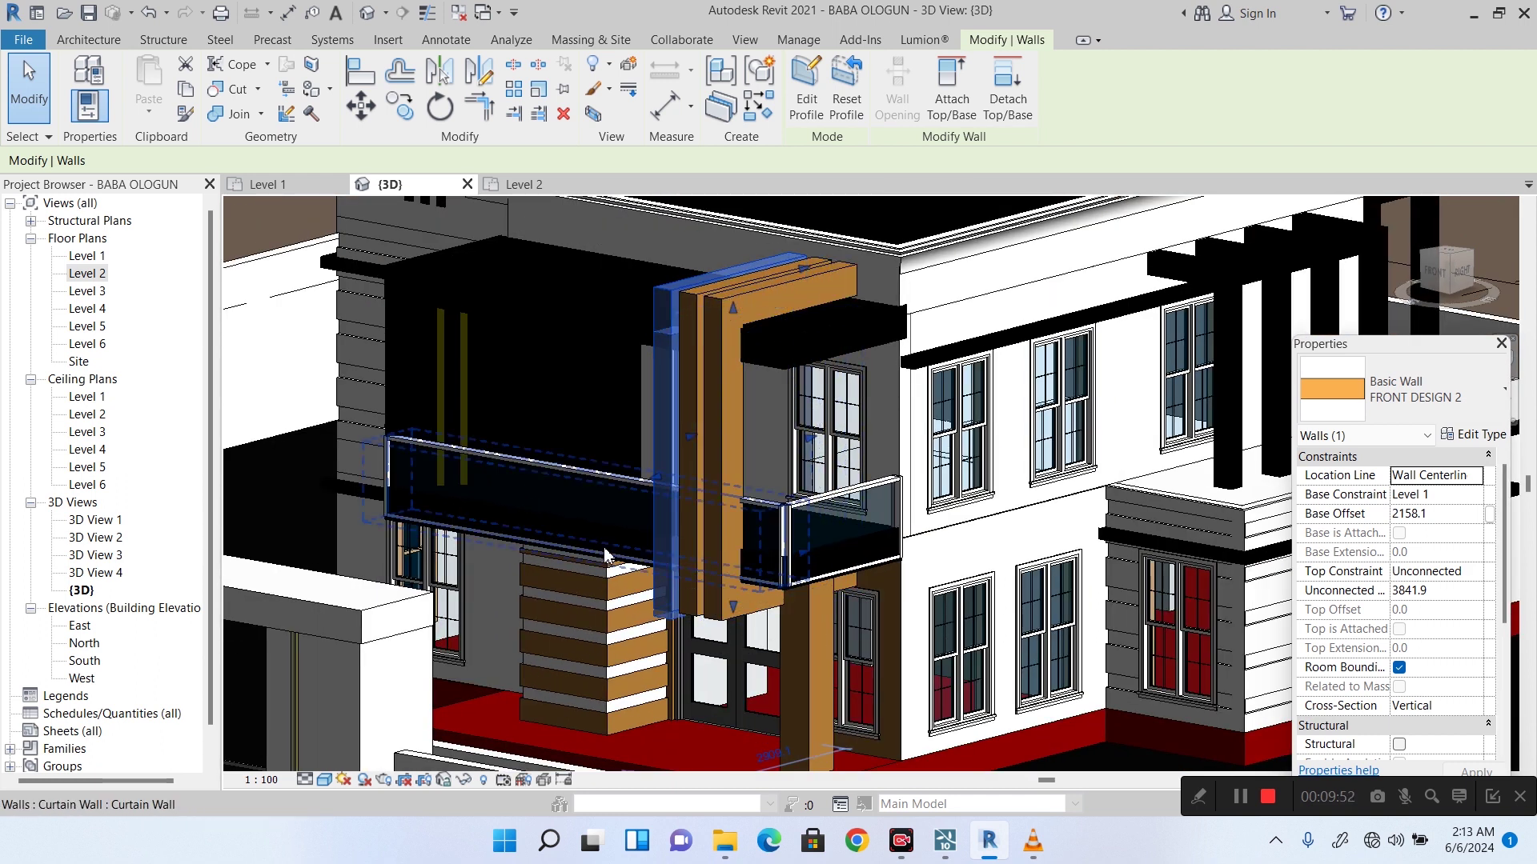
scroll(773, 505, "down", 3)
mouse_move(774, 506)
middle_mouse_down("shift")
mouse_move(289, 284)
mouse_move(388, 268)
mouse_move(467, 302)
mouse_move(440, 332)
middle_mouse_up("shift")
key("Escape")
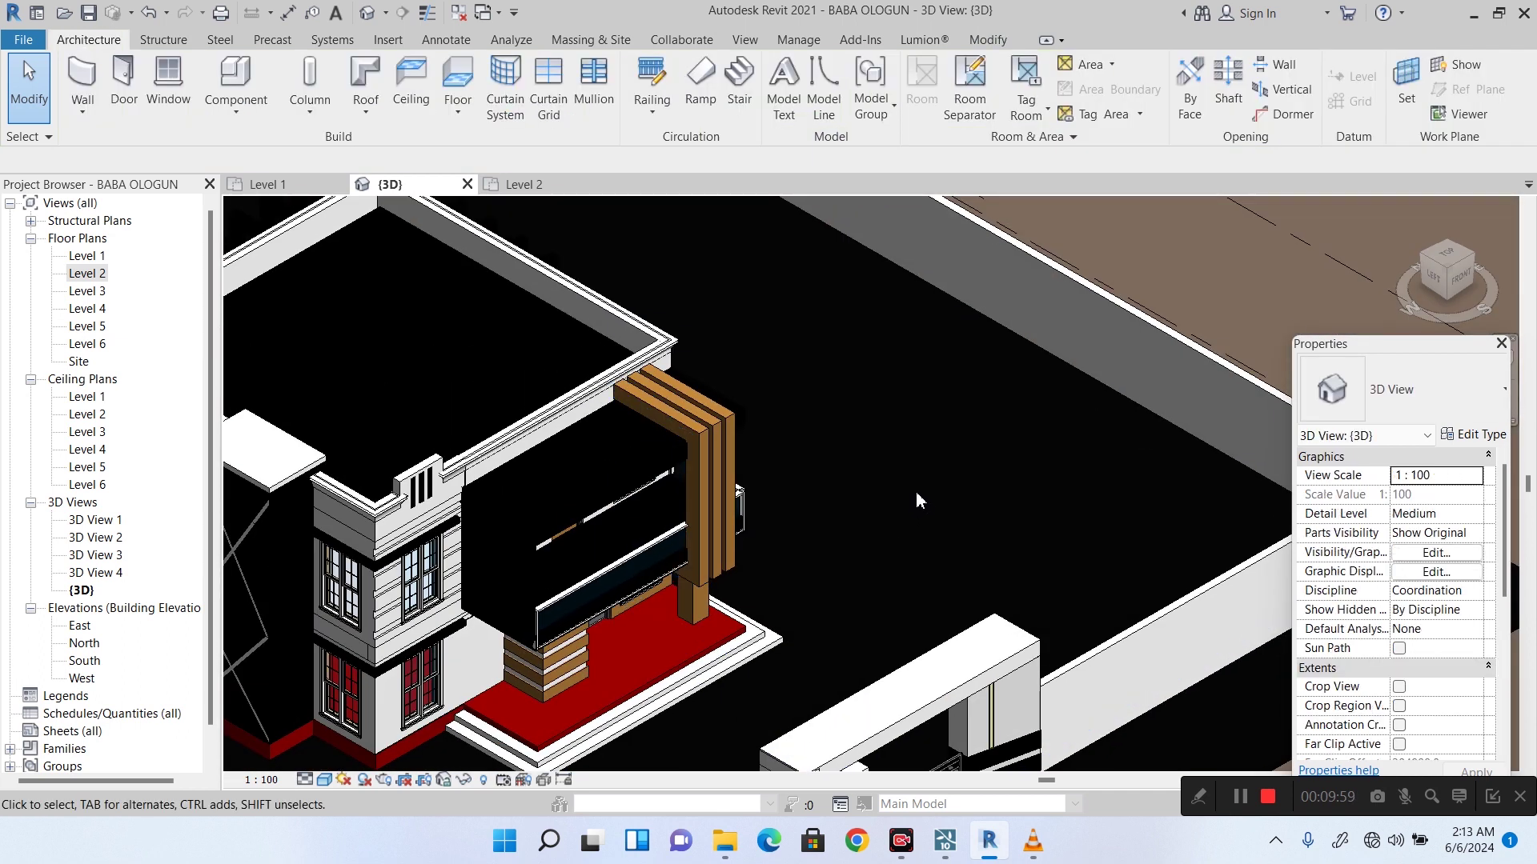
Orbit to a front-right view of the right wing and its black fins.
scroll(800, 464, "down", 3)
scroll(740, 508, "up", 3)
scroll(740, 508, "up", 1)
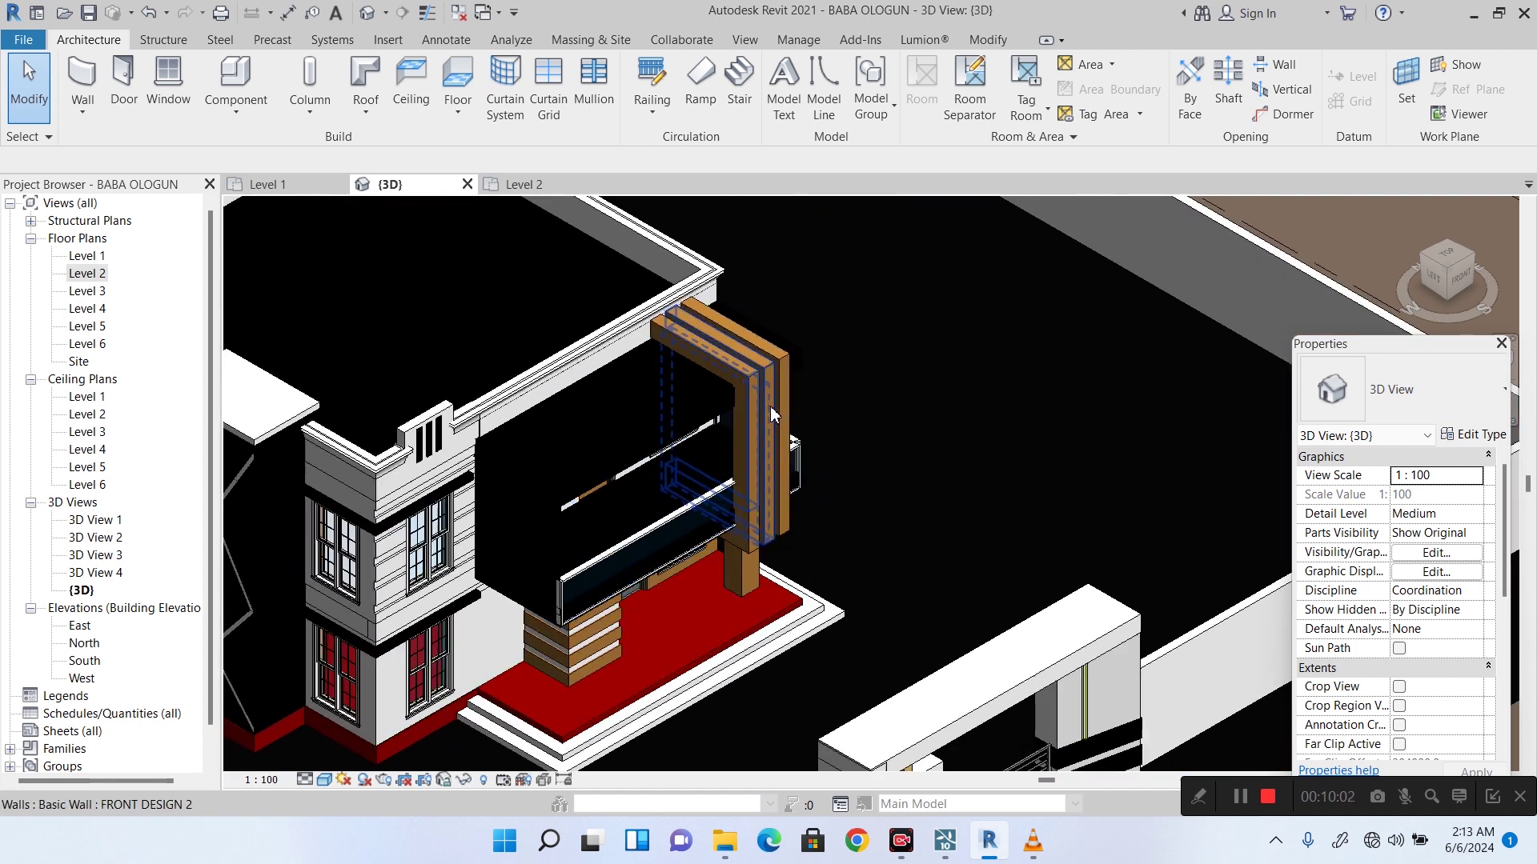
left_click_drag(1458, 273, 1232, 352)
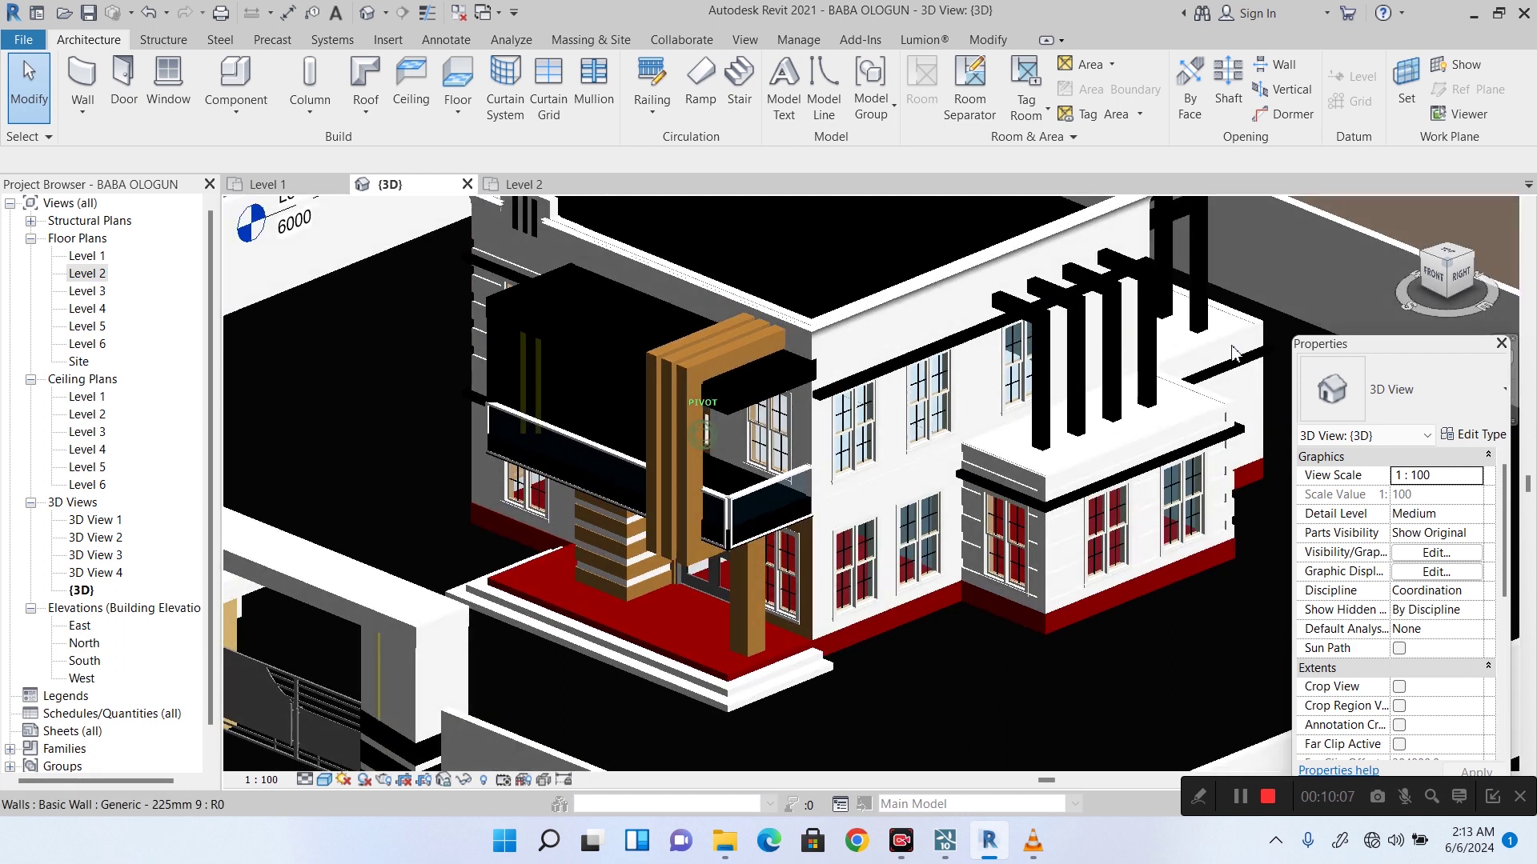
scroll(1233, 352, "down", 2)
scroll(1053, 435, "up", 4)
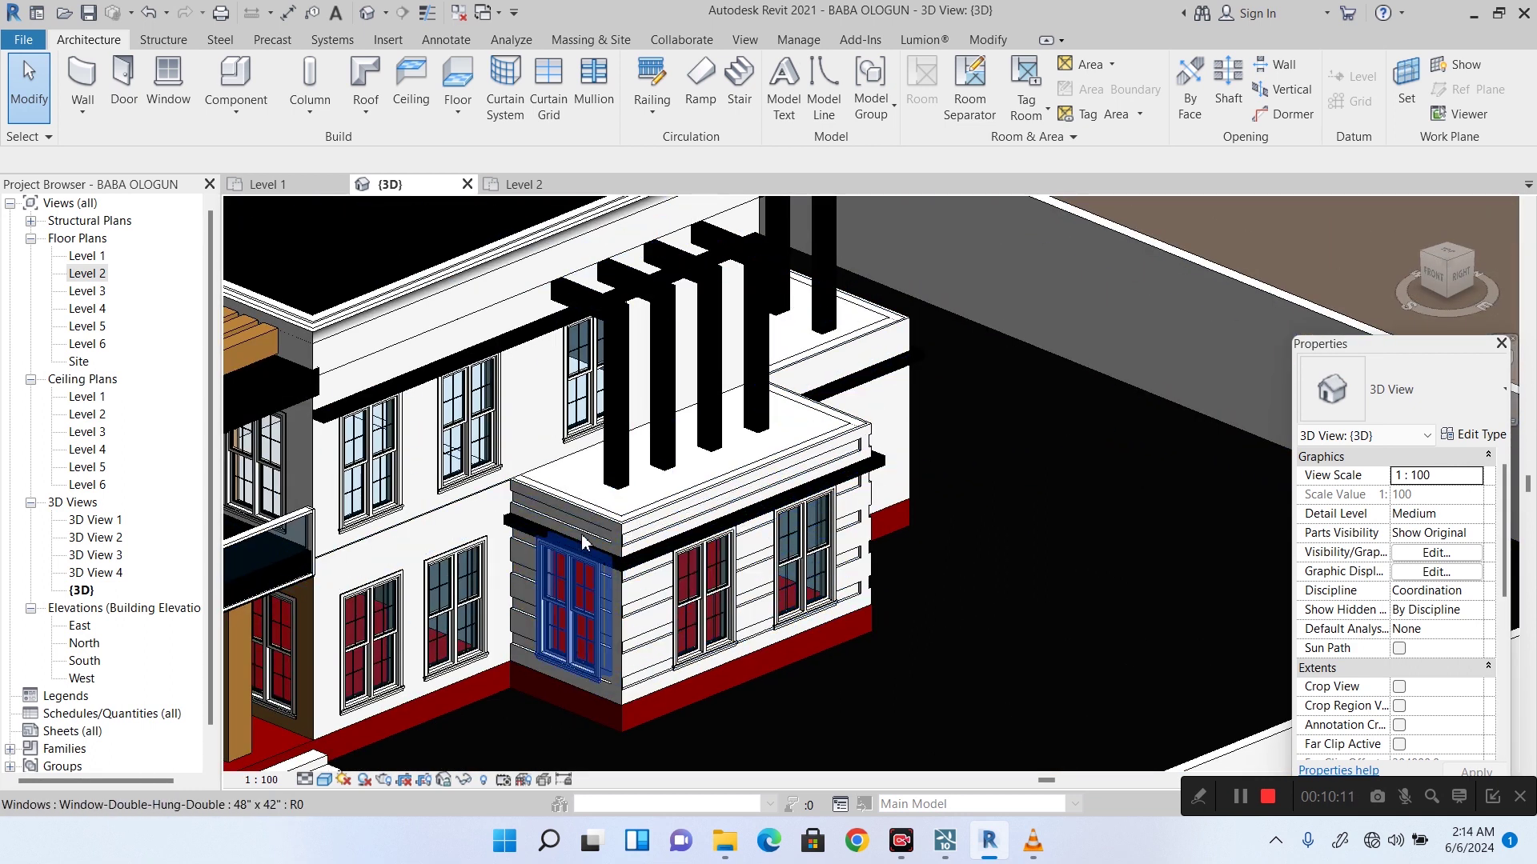
double_click(95, 256)
scroll(744, 302, "up", 3)
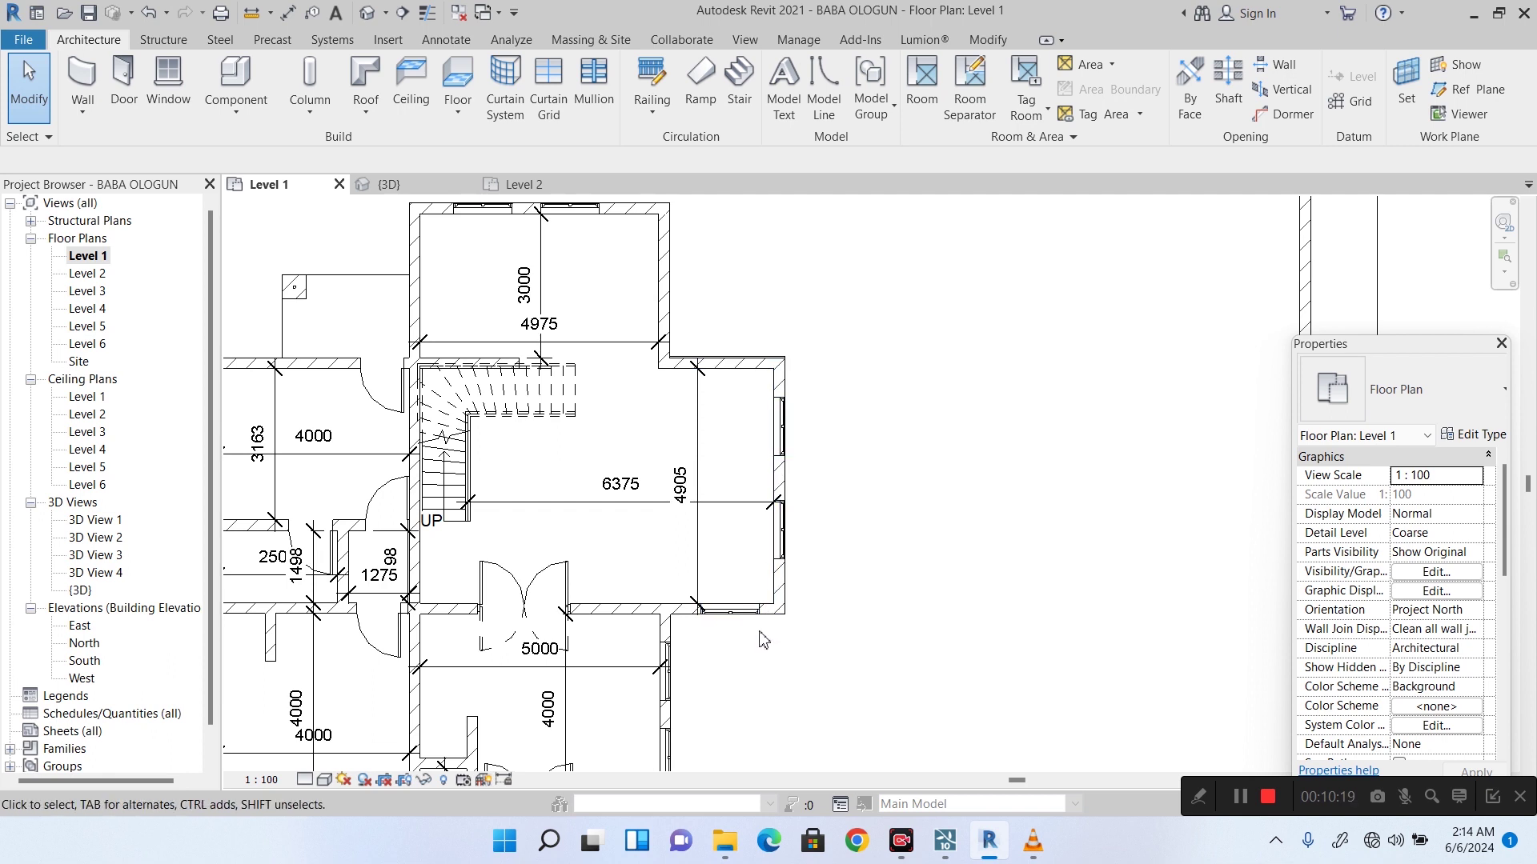
left_click(389, 184)
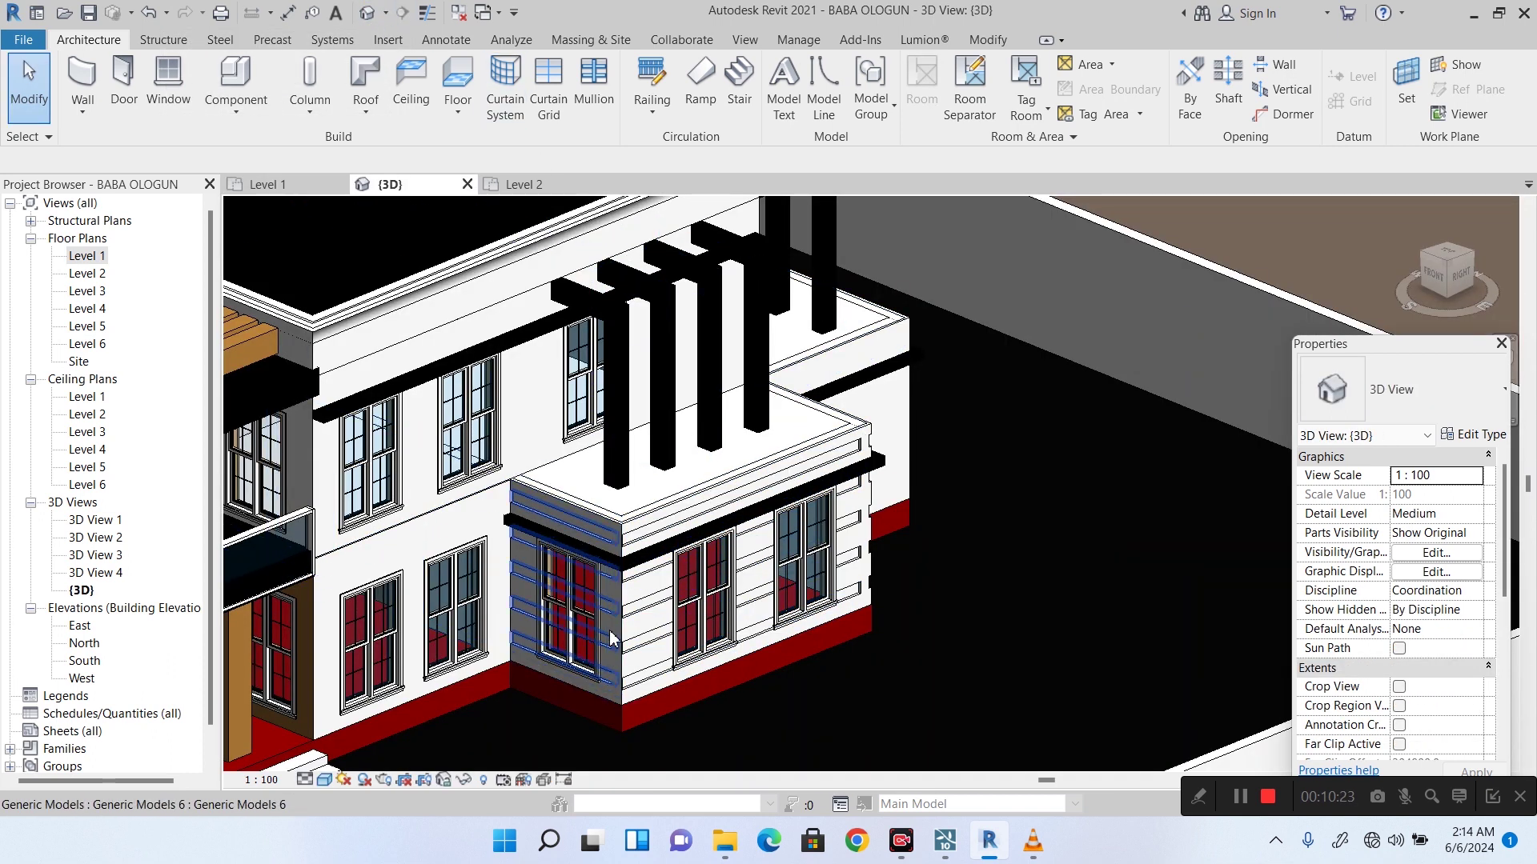
scroll(610, 638, "down", 2)
middle_click_drag(610, 638, 616, 537, "shift")
scroll(616, 538, "up", 2)
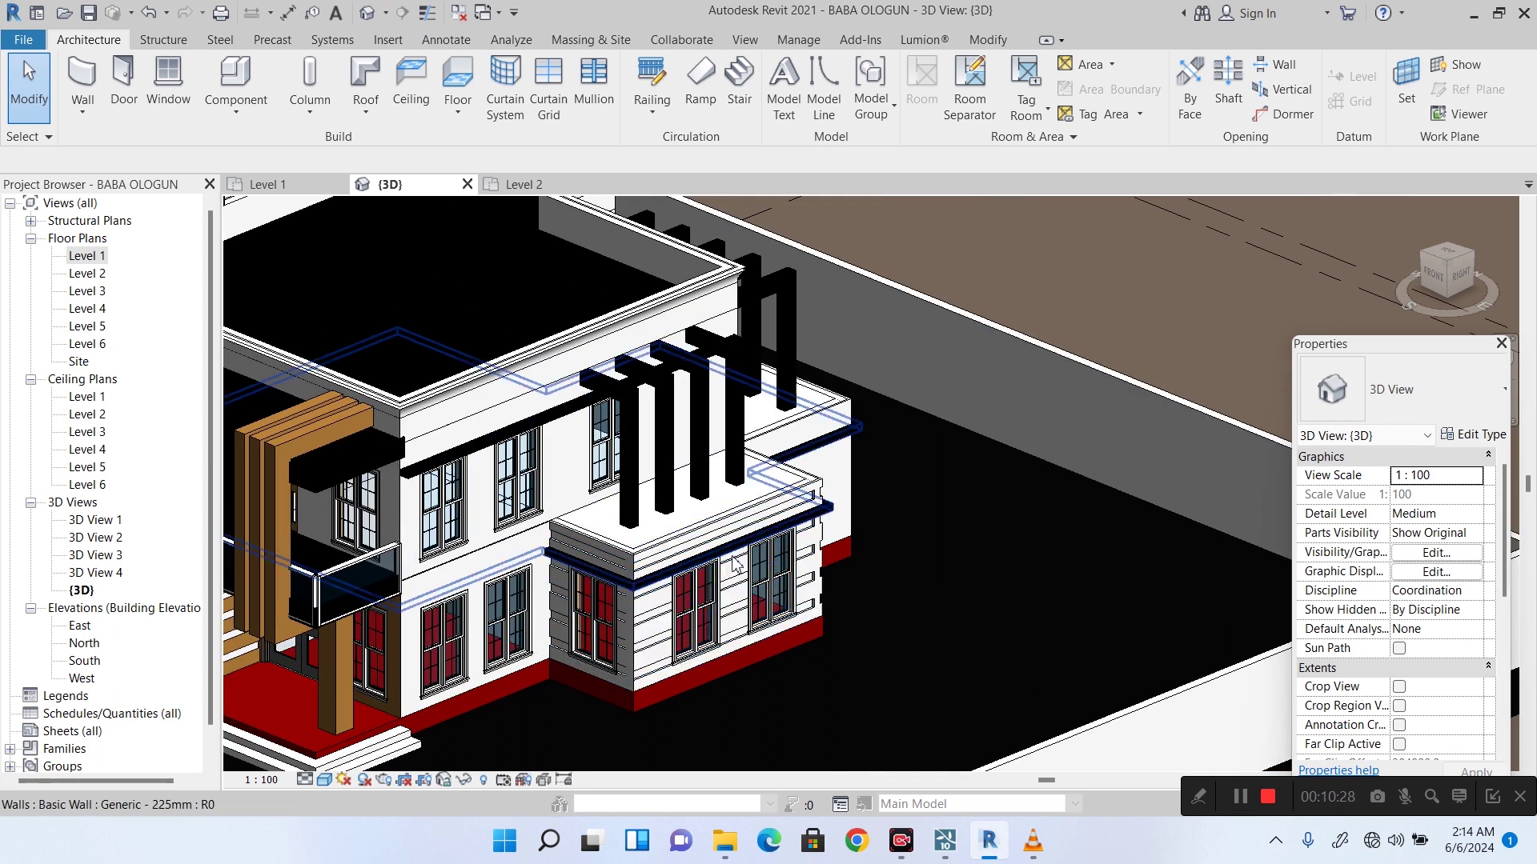
left_click_drag(1447, 287, 920, 344)
scroll(602, 726, "up", 2)
scroll(608, 705, "down", 3)
scroll(669, 661, "up", 5)
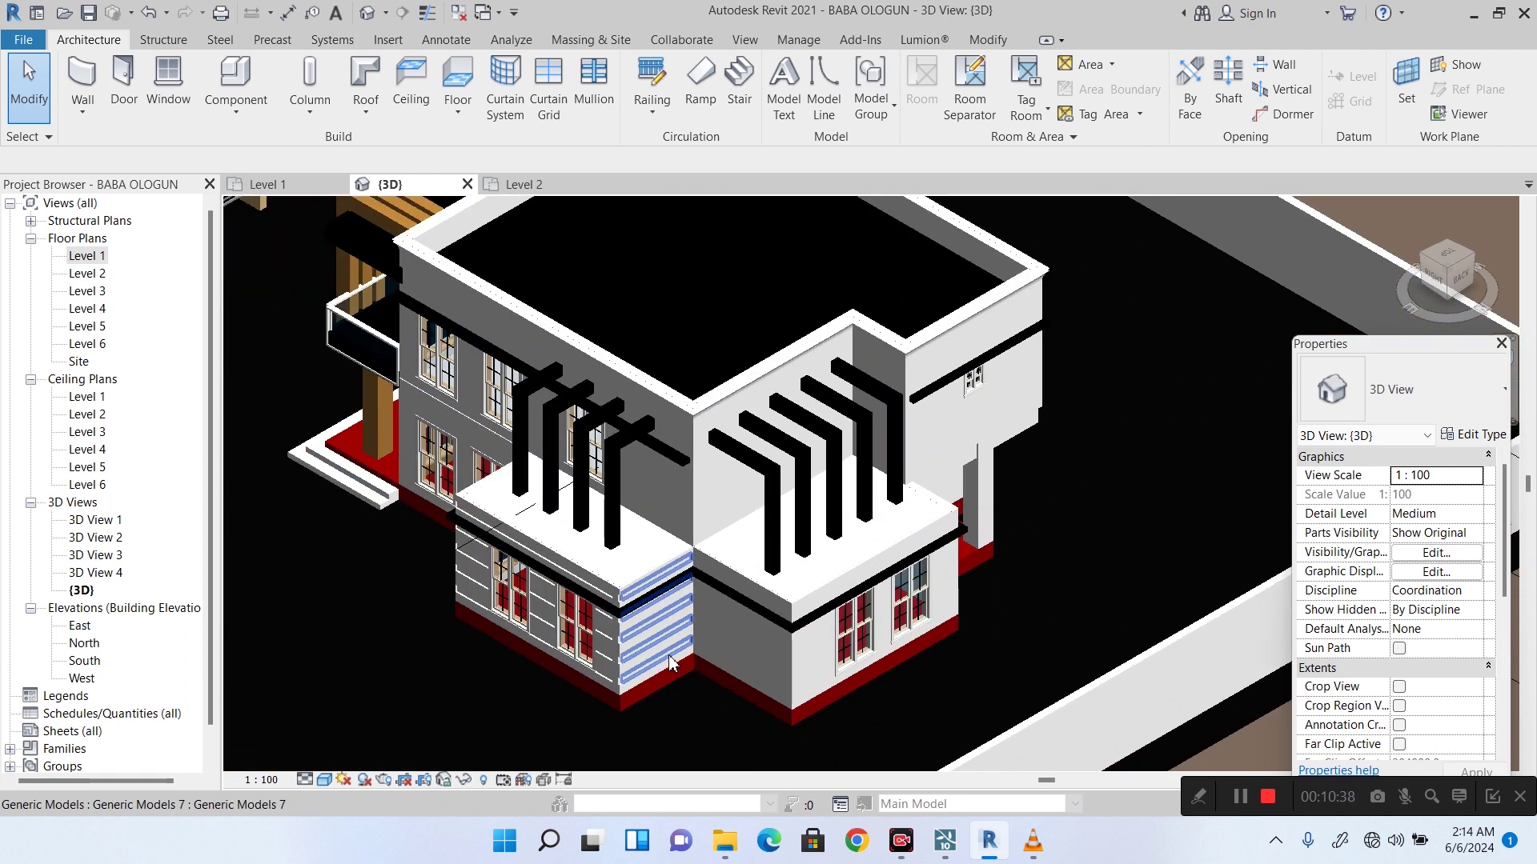
scroll(617, 448, "up", 4)
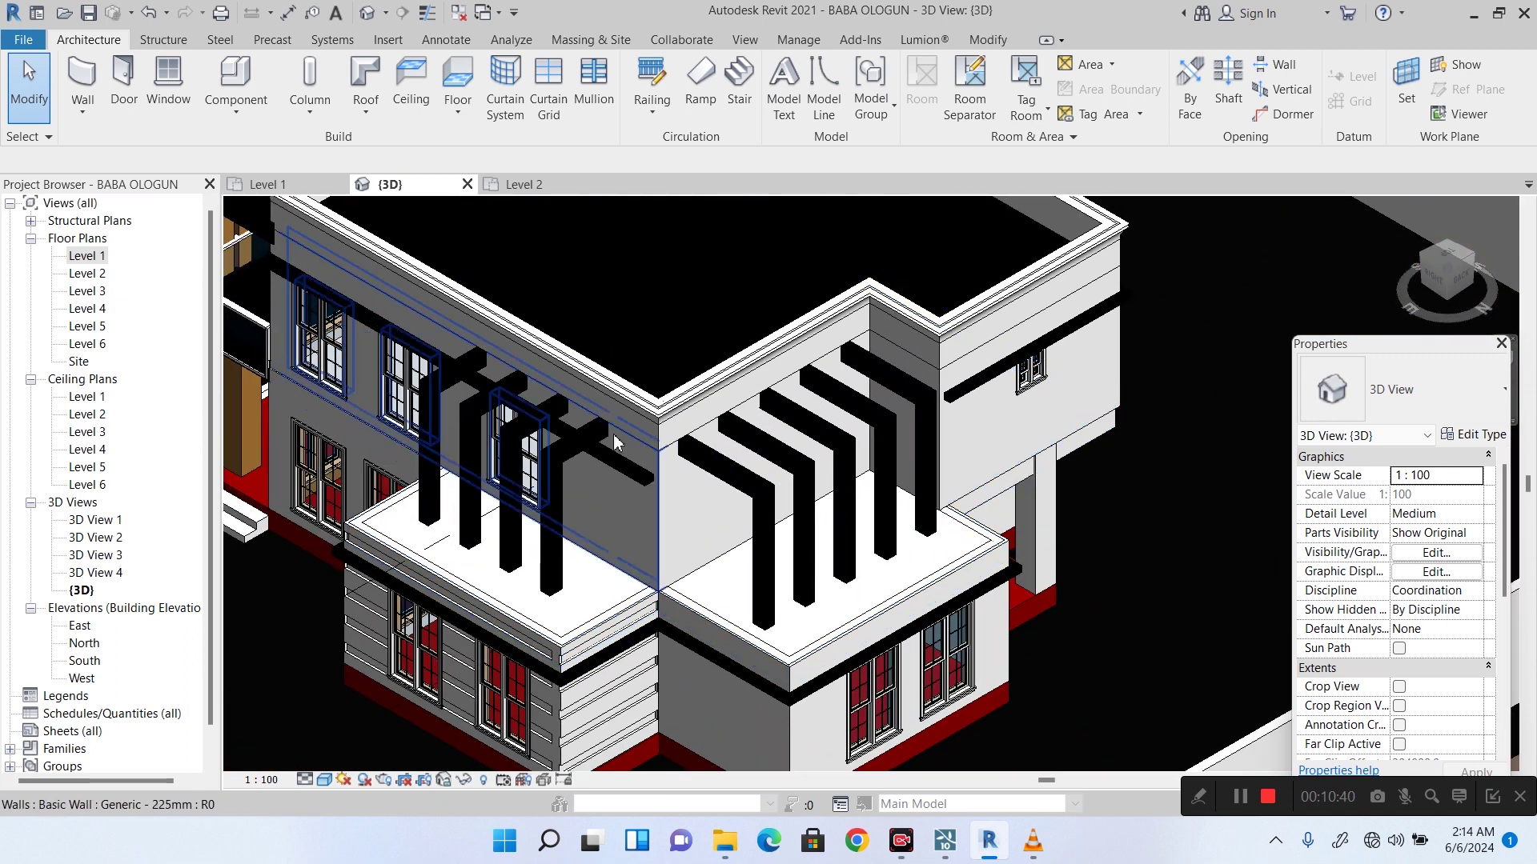
scroll(641, 465, "down", 2)
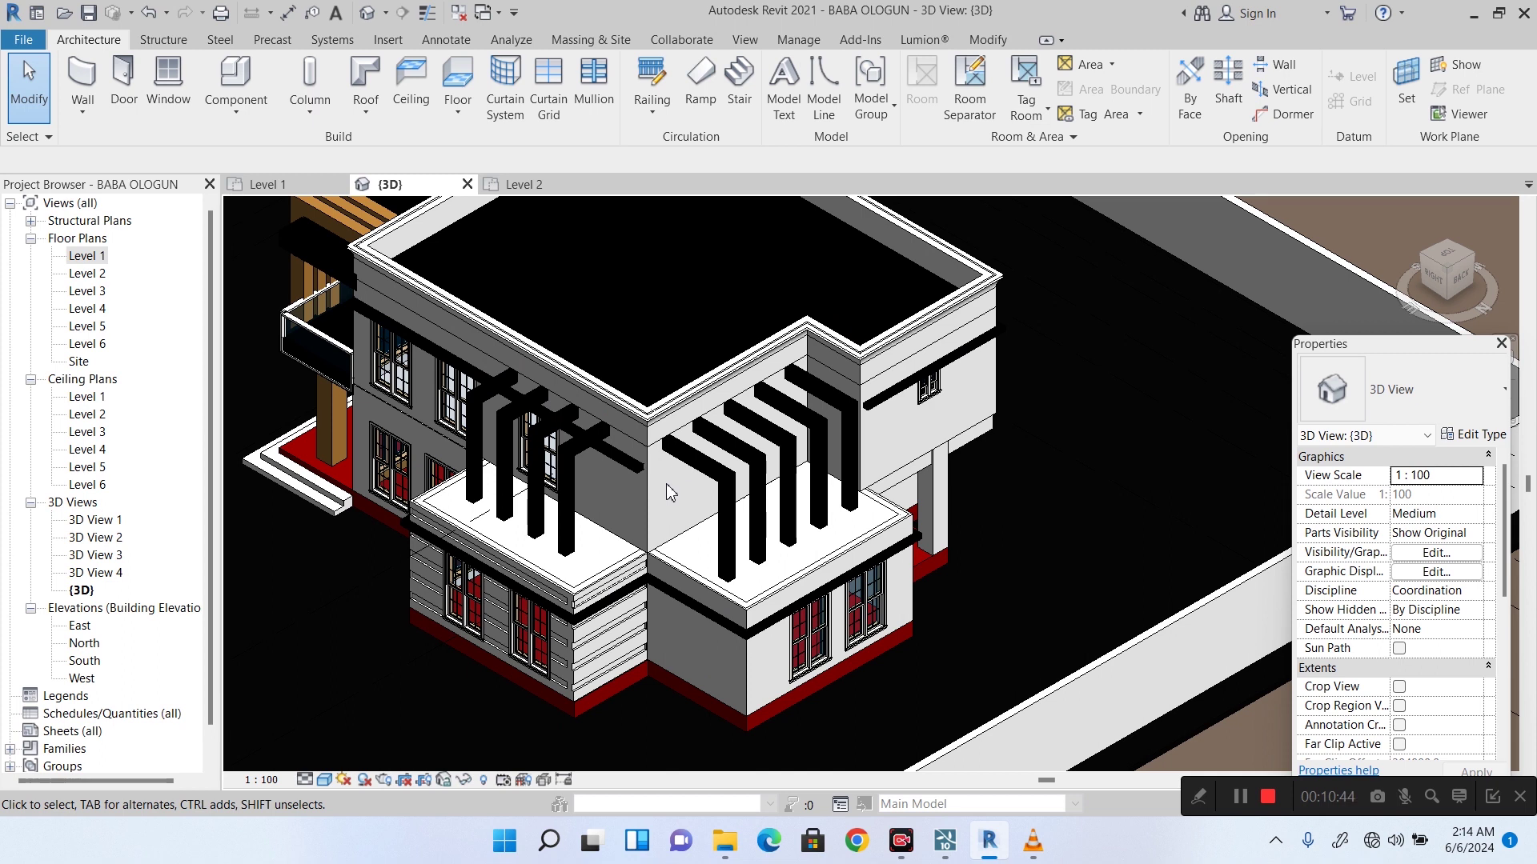
left_click(613, 448)
scroll(613, 448, "down", 2)
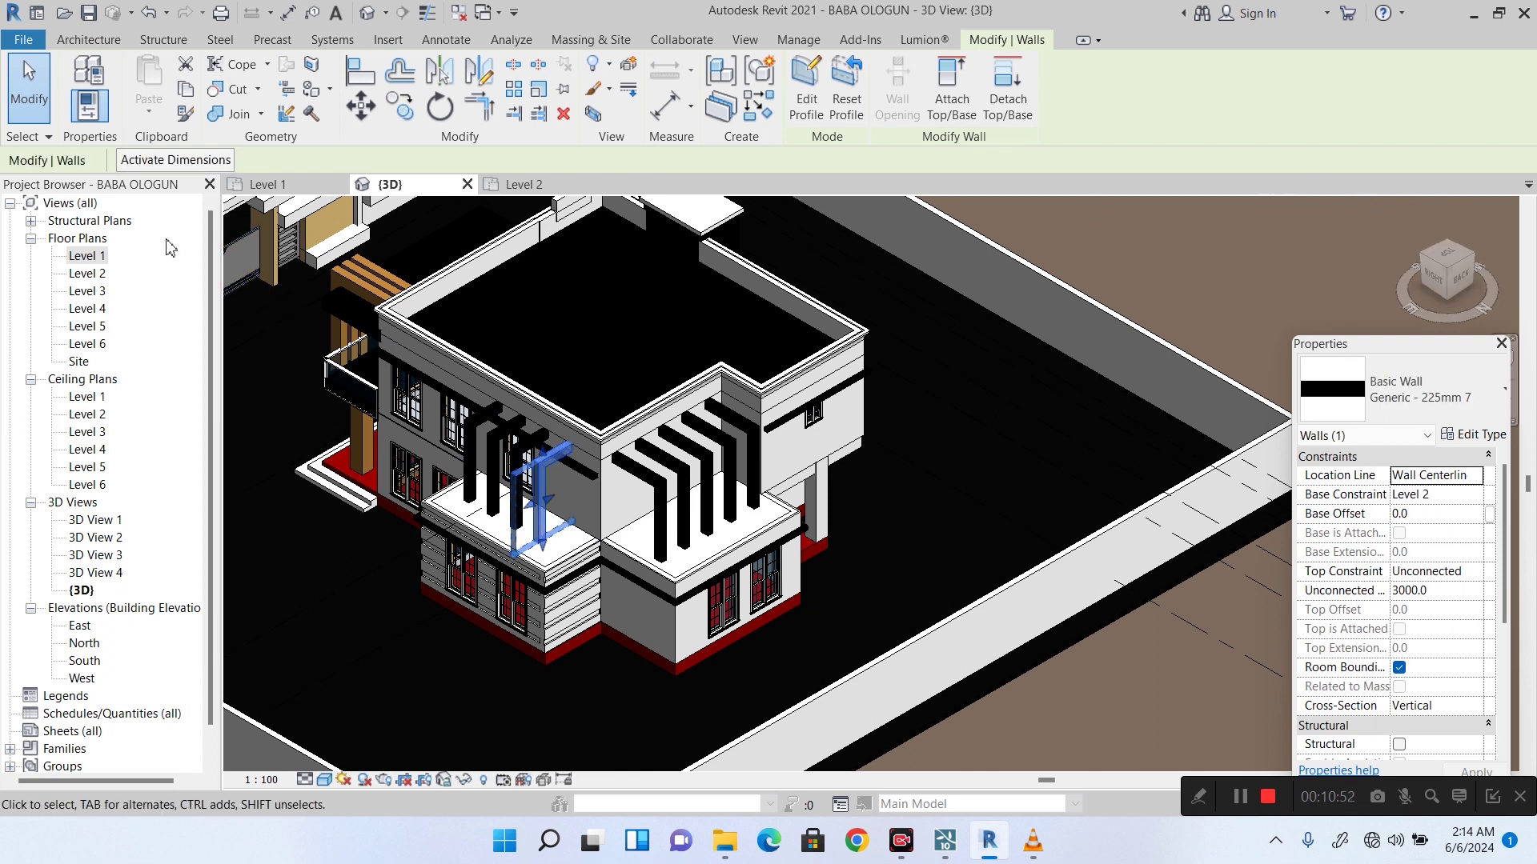
left_click(86, 273)
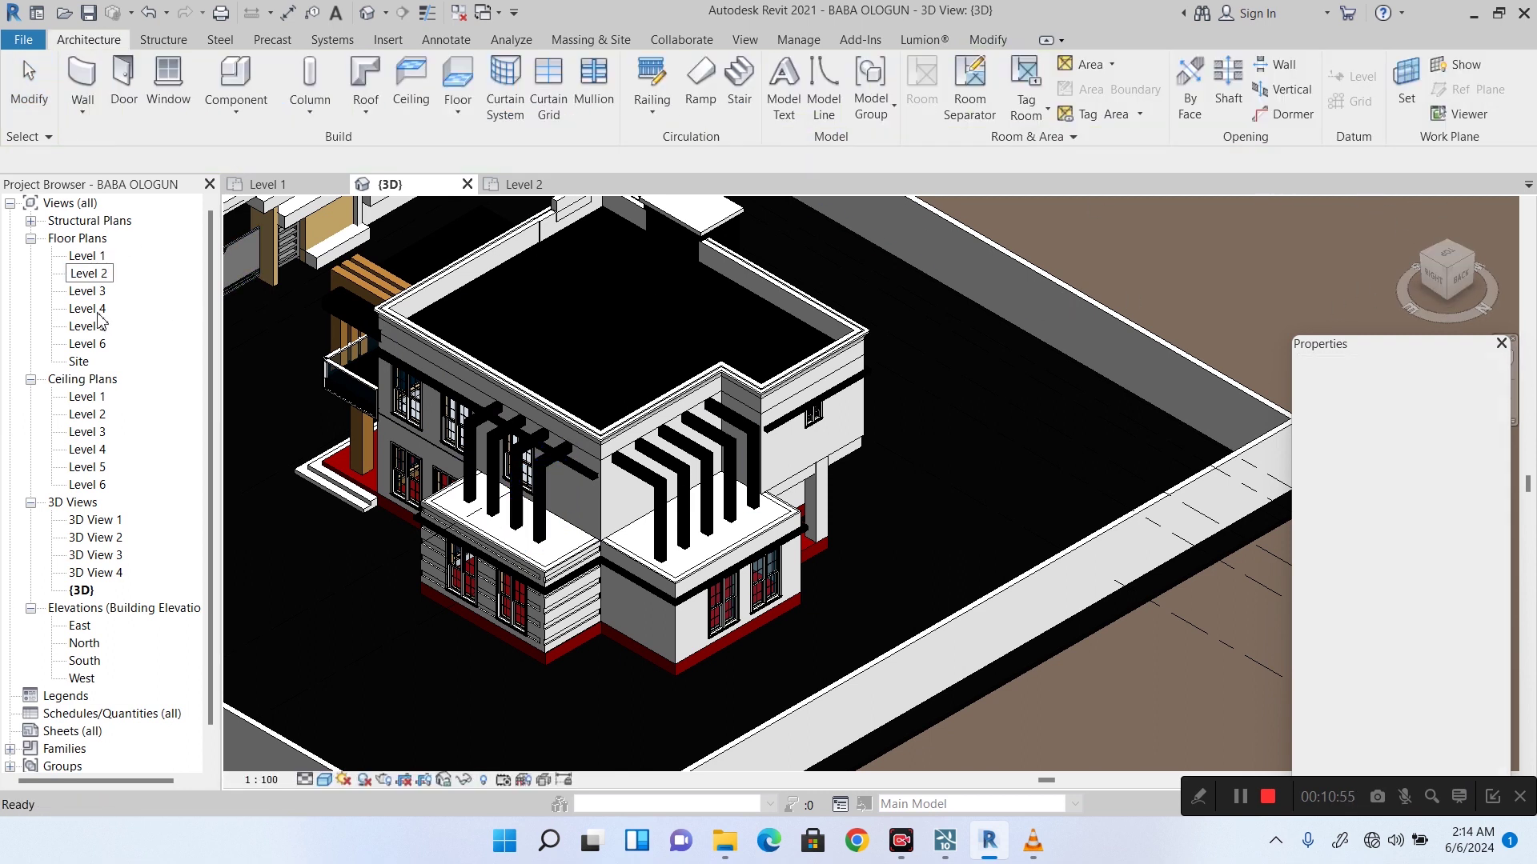
double_click(89, 274)
scroll(580, 290, "down", 4)
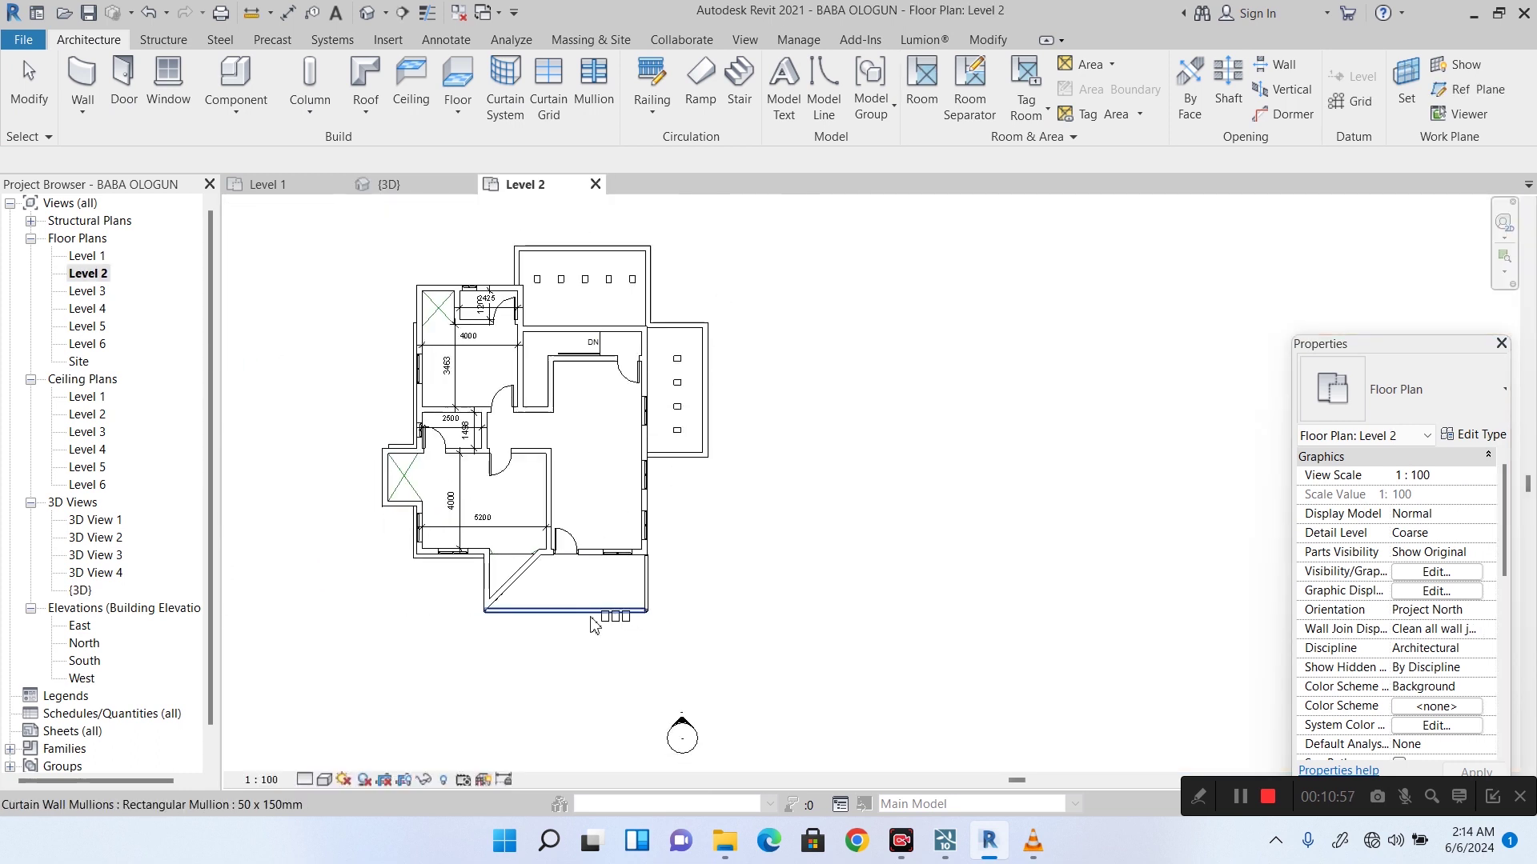
scroll(581, 290, "up", 3)
left_click(488, 370)
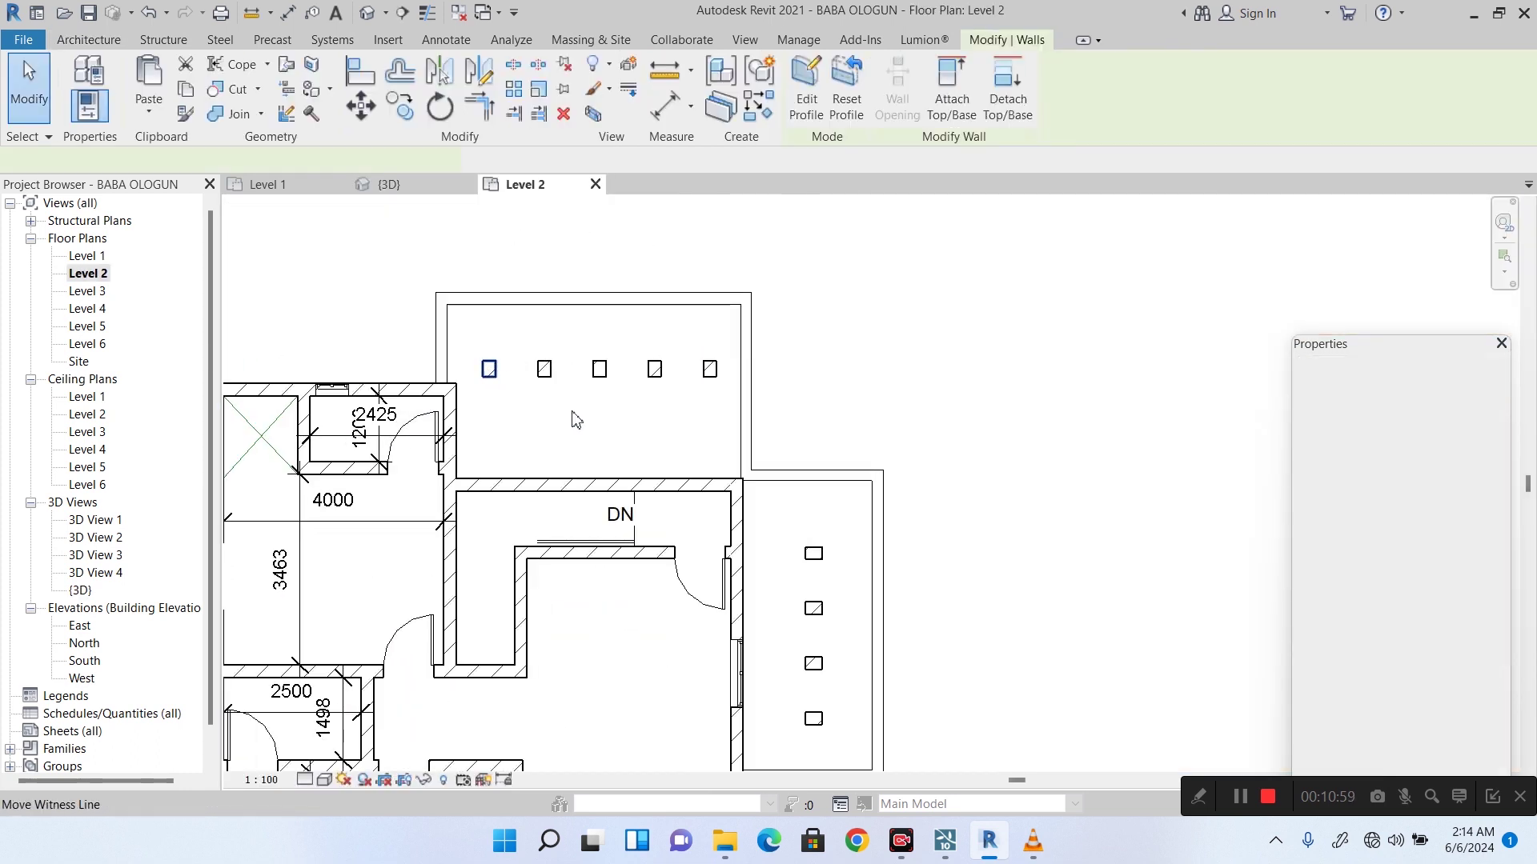
left_click(807, 555)
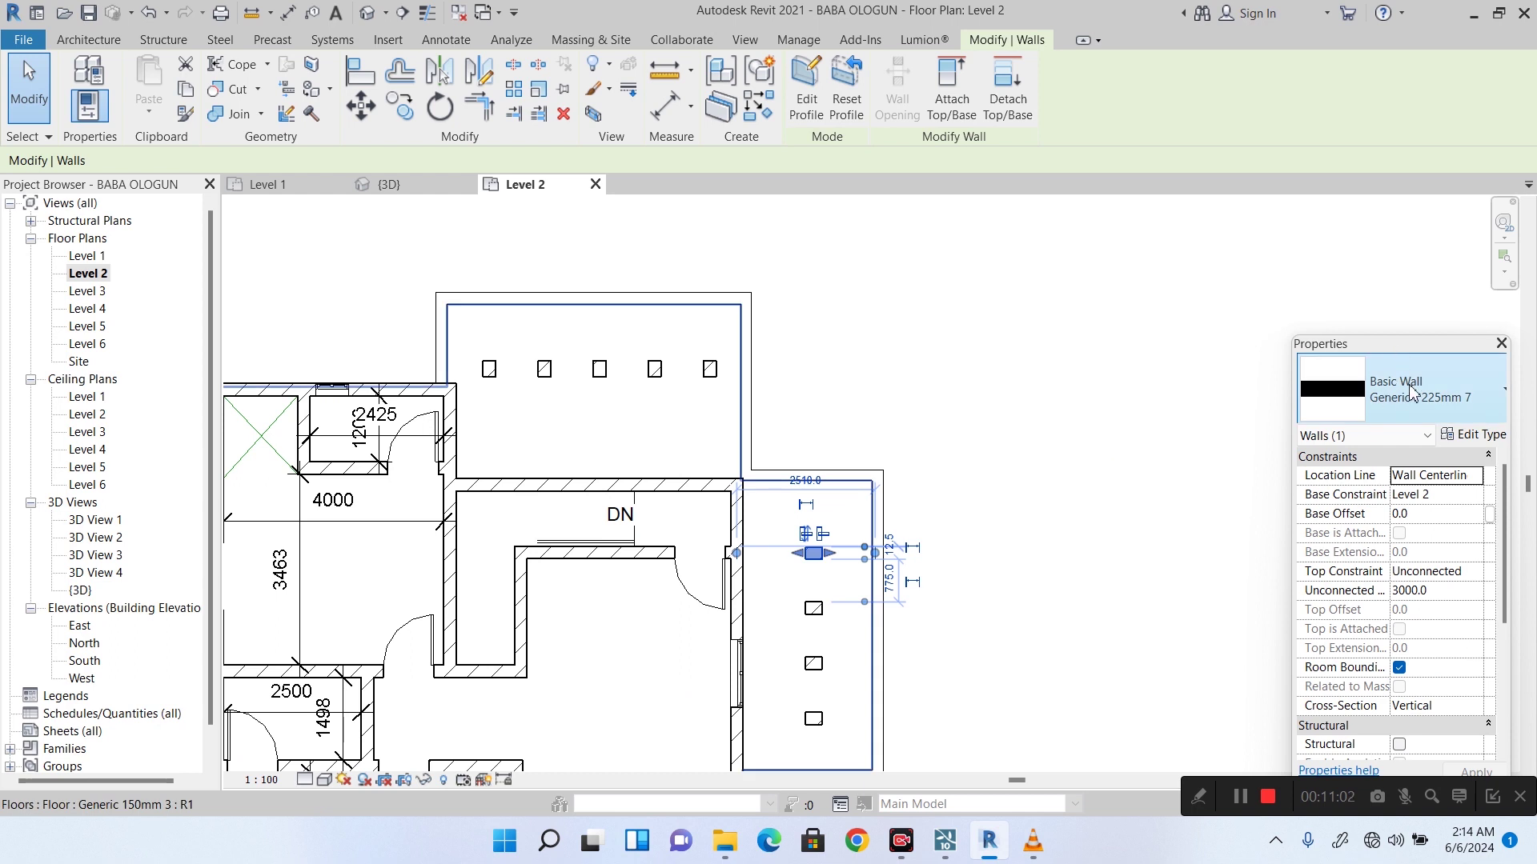
left_click(367, 13)
Select the L-shaped terrace column wall, edit its profile, and finish the edit.
scroll(590, 371, "up", 3)
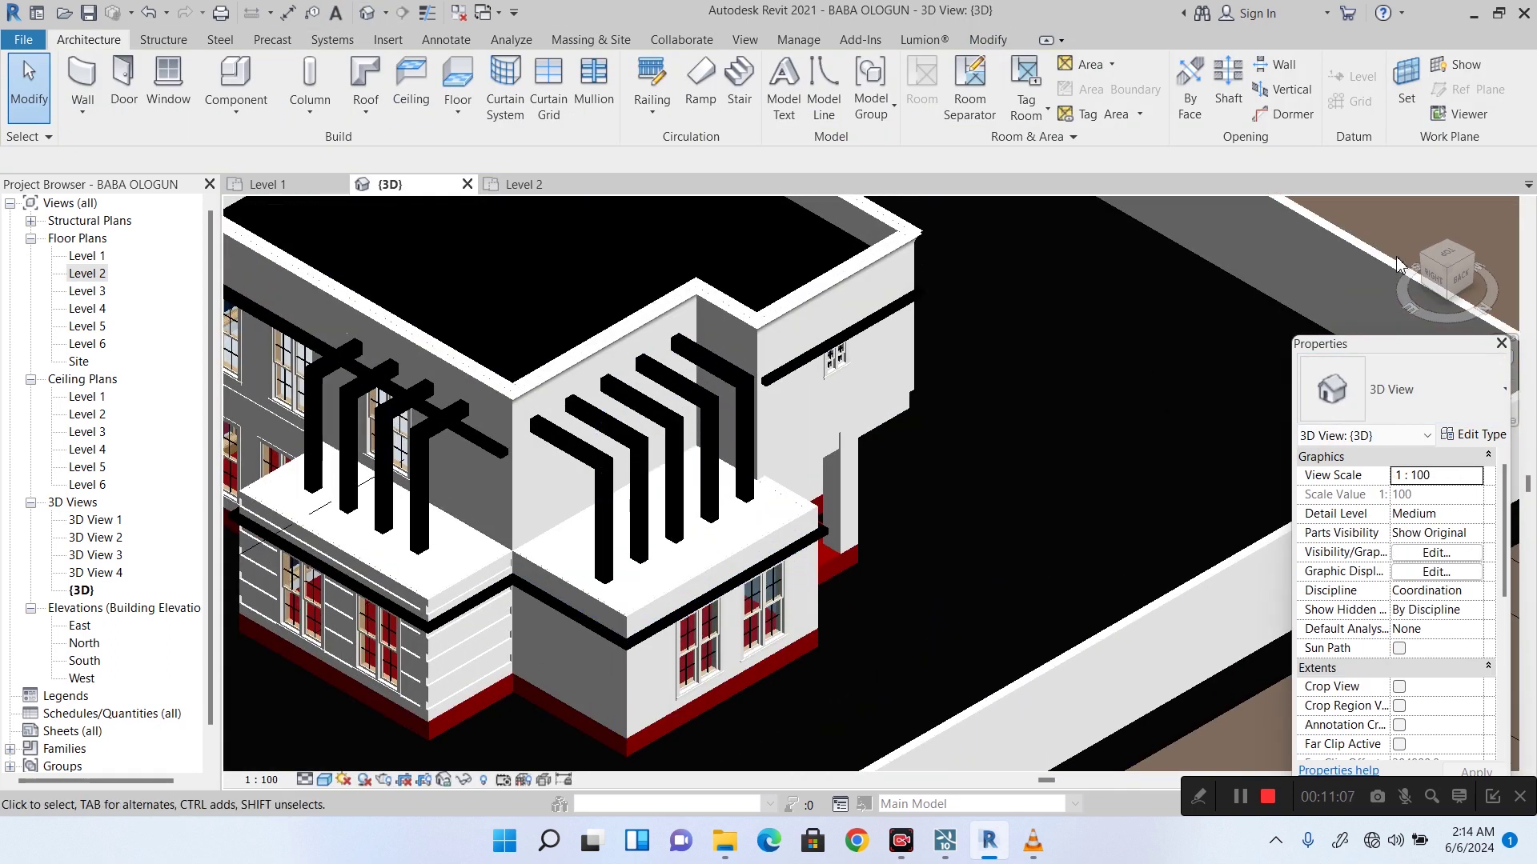
left_click_drag(1497, 274, 1453, 281)
left_click(762, 350)
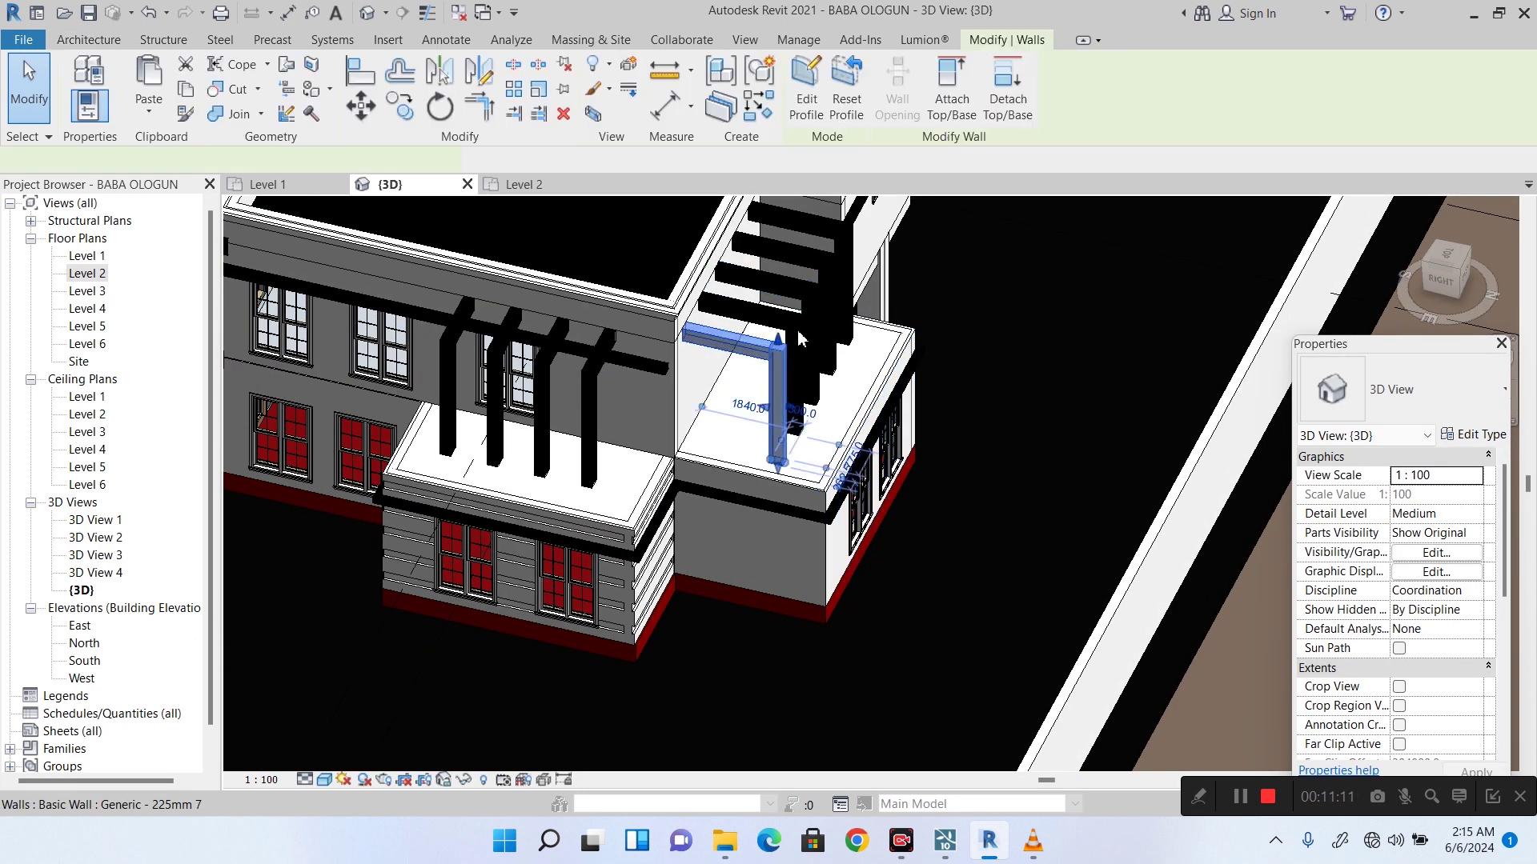
left_click(807, 88)
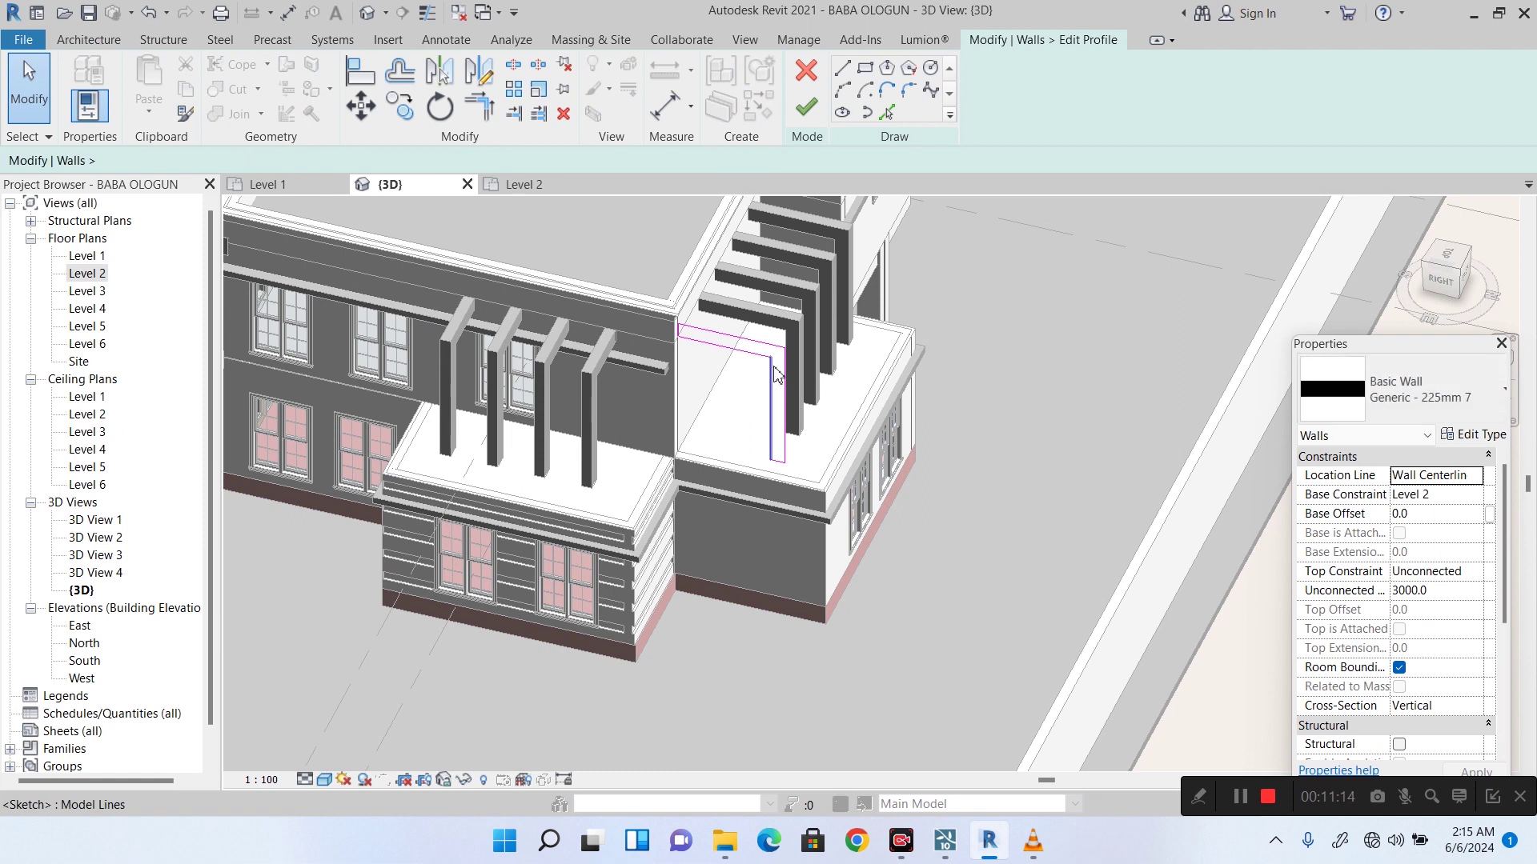
scroll(621, 312, "up", 4)
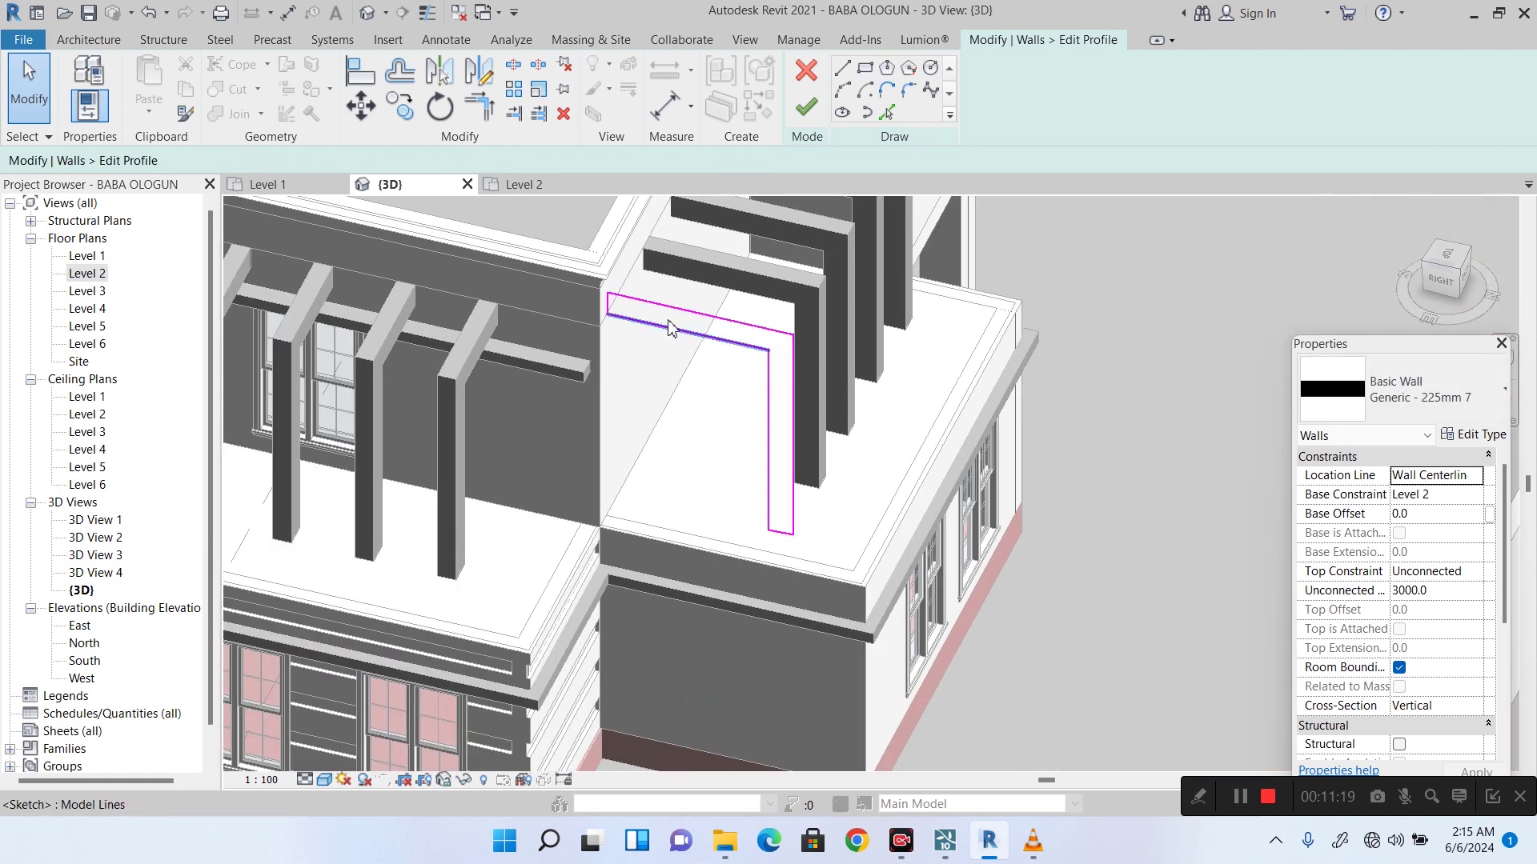
left_click(807, 106)
Orbit around the building to check the reshaped wall from back, overhead and corner views.
middle_click_drag(819, 320, 747, 402, "shift")
left_click_drag(748, 402, 748, 413)
scroll(908, 449, "down", 3)
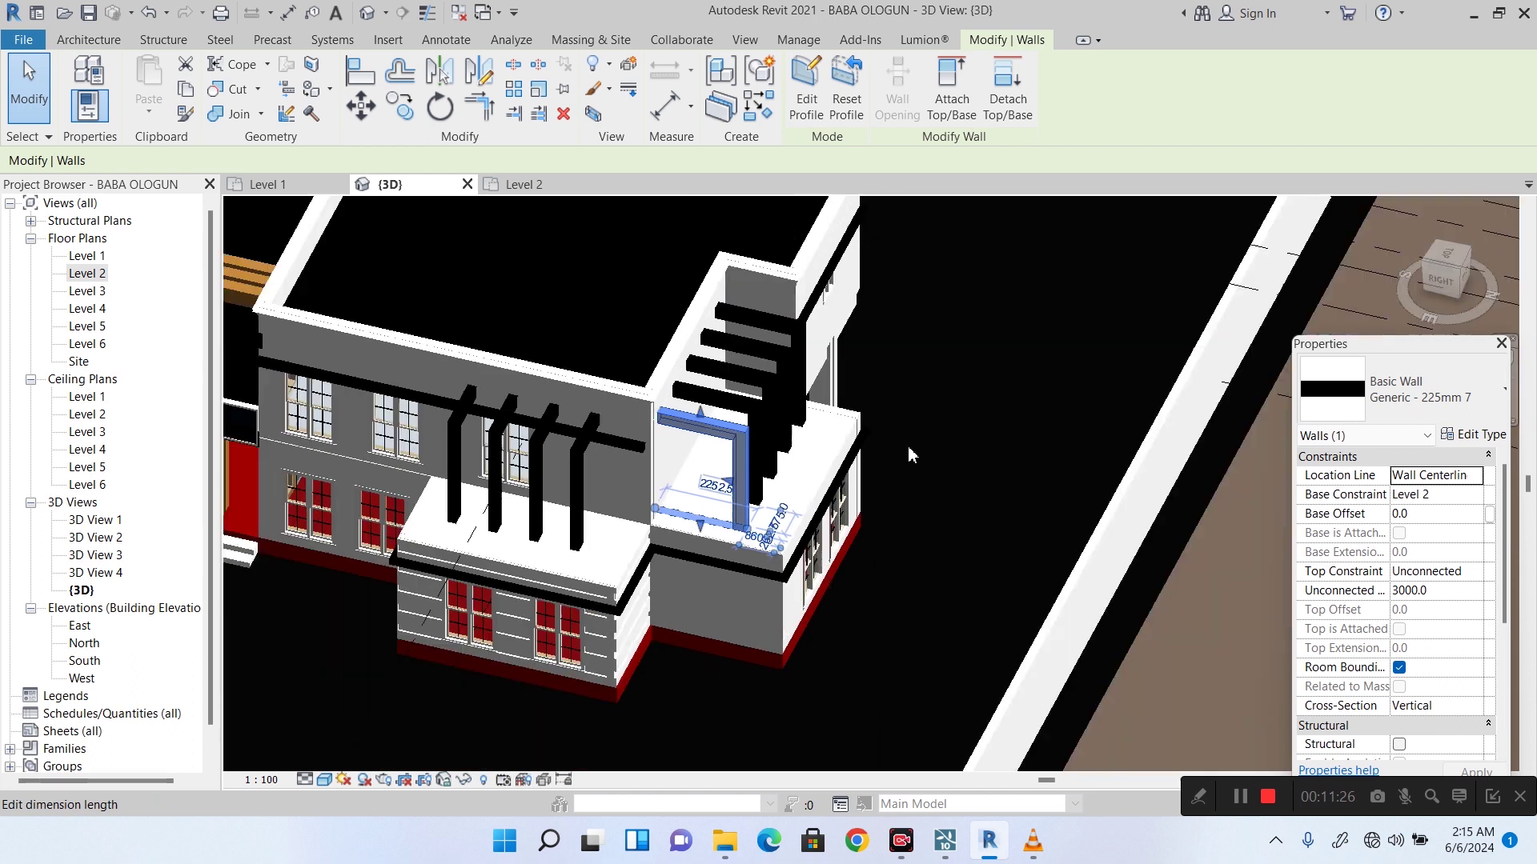
left_click(1447, 287)
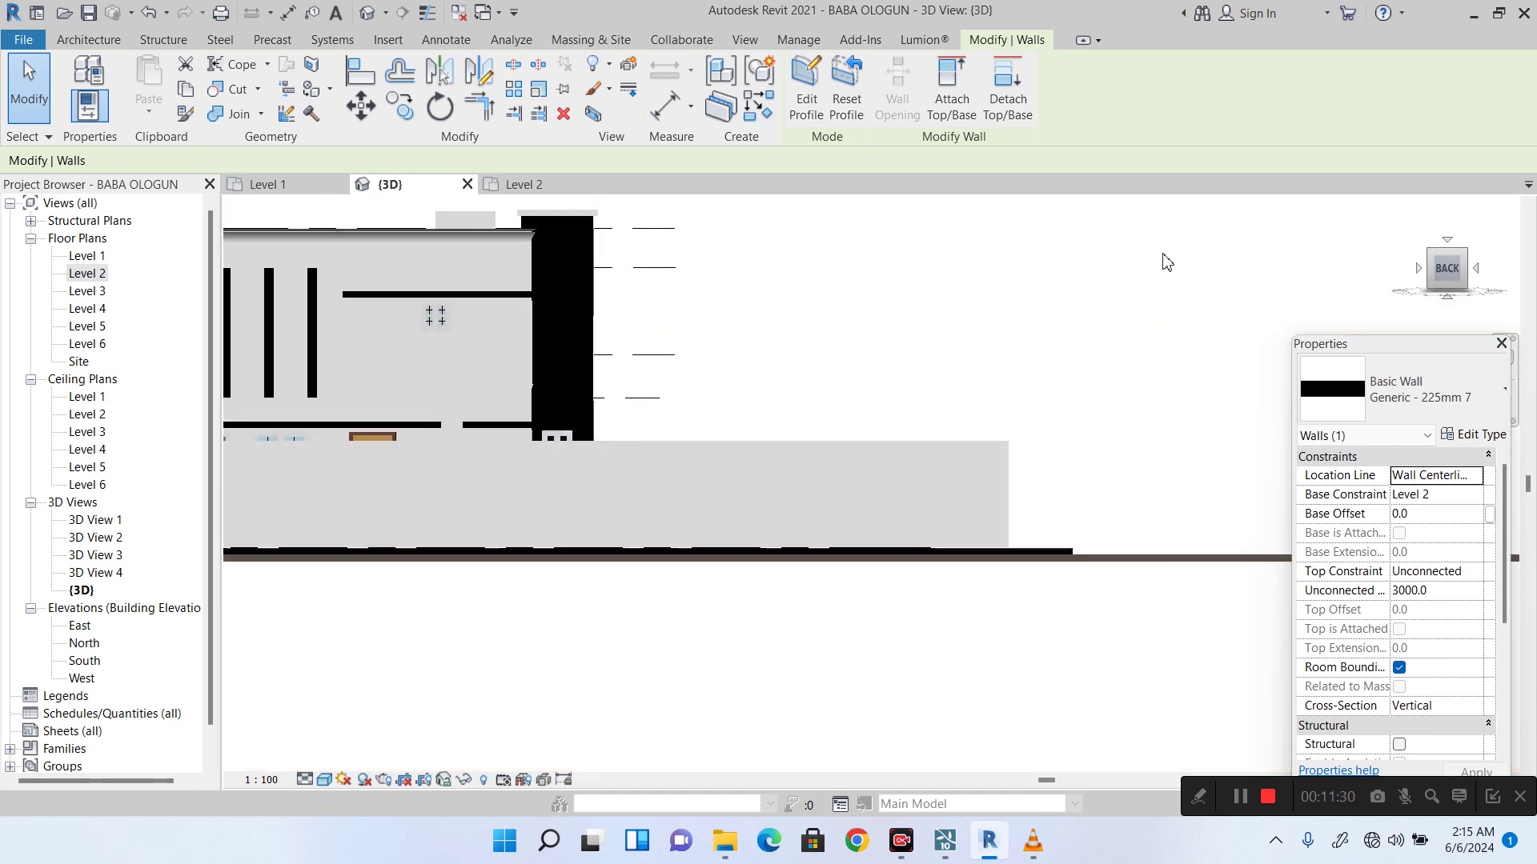
middle_click_drag(1167, 262, 995, 455, "shift")
scroll(995, 454, "down", 5)
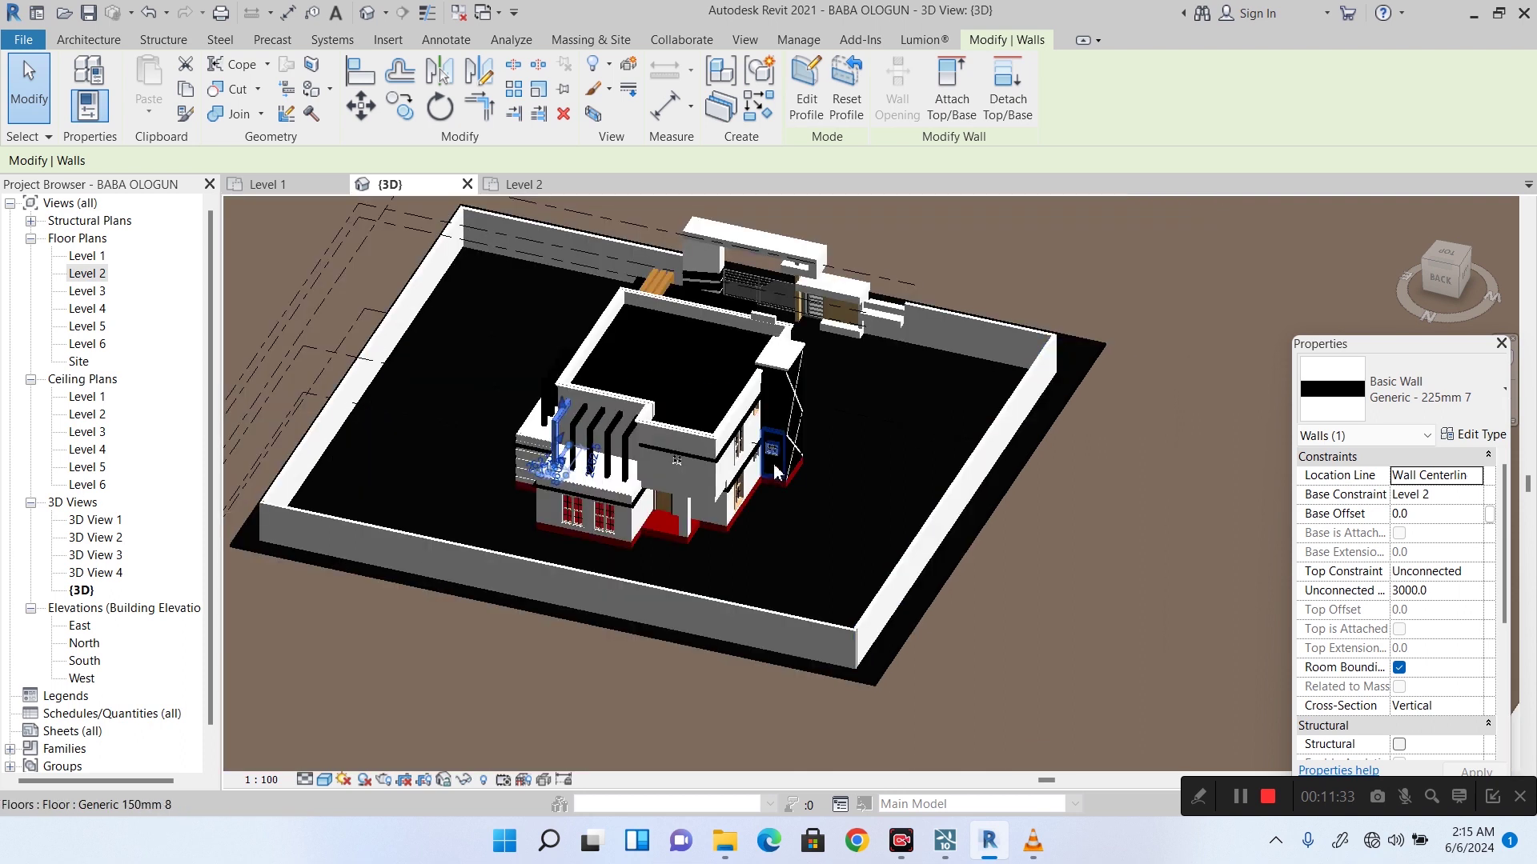
scroll(560, 471, "up", 5)
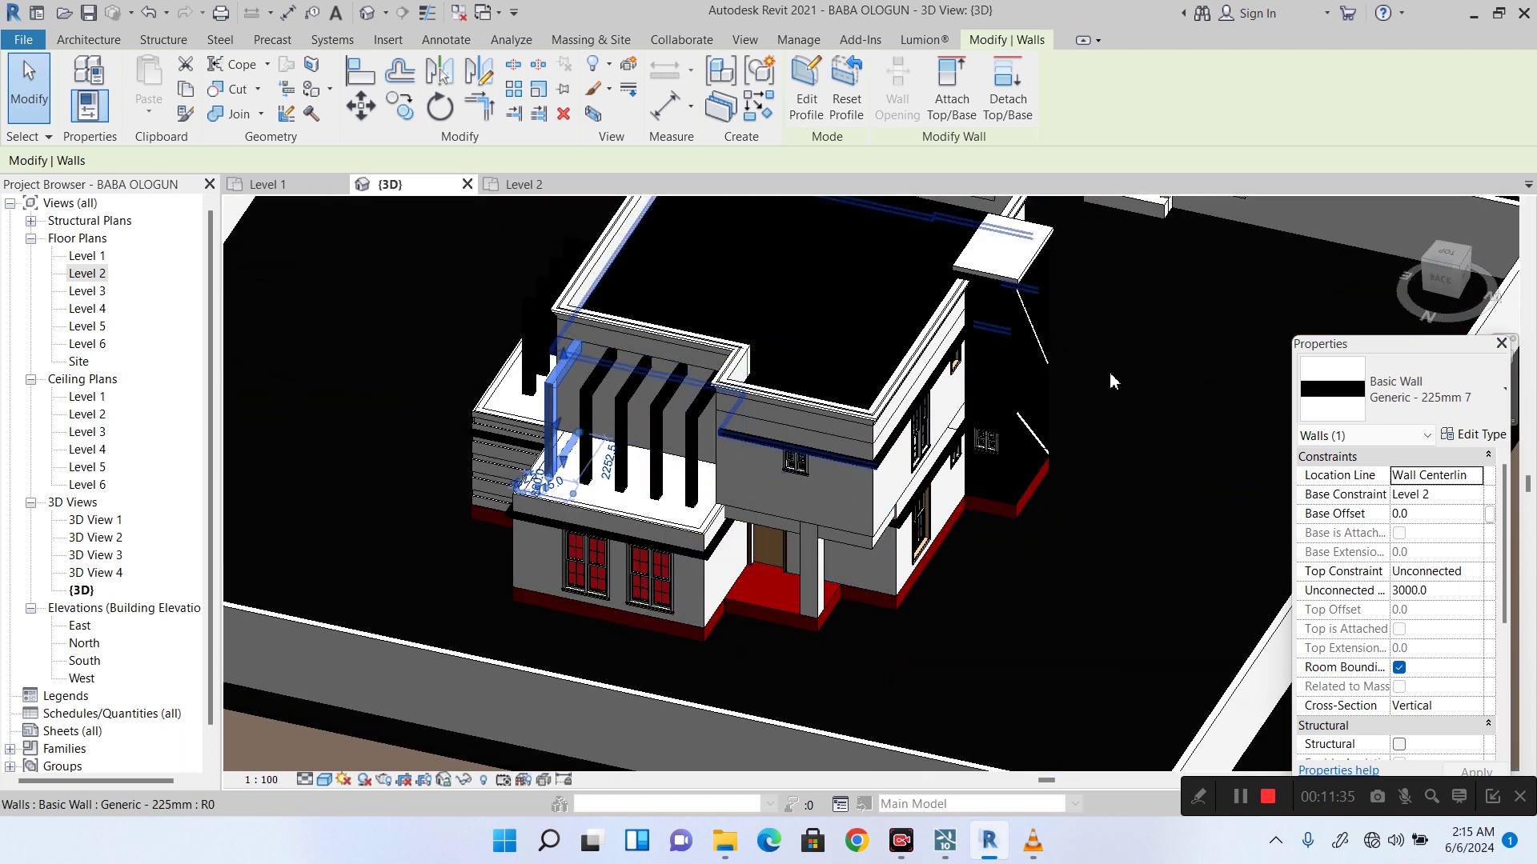
left_click_drag(1479, 296, 1533, 324)
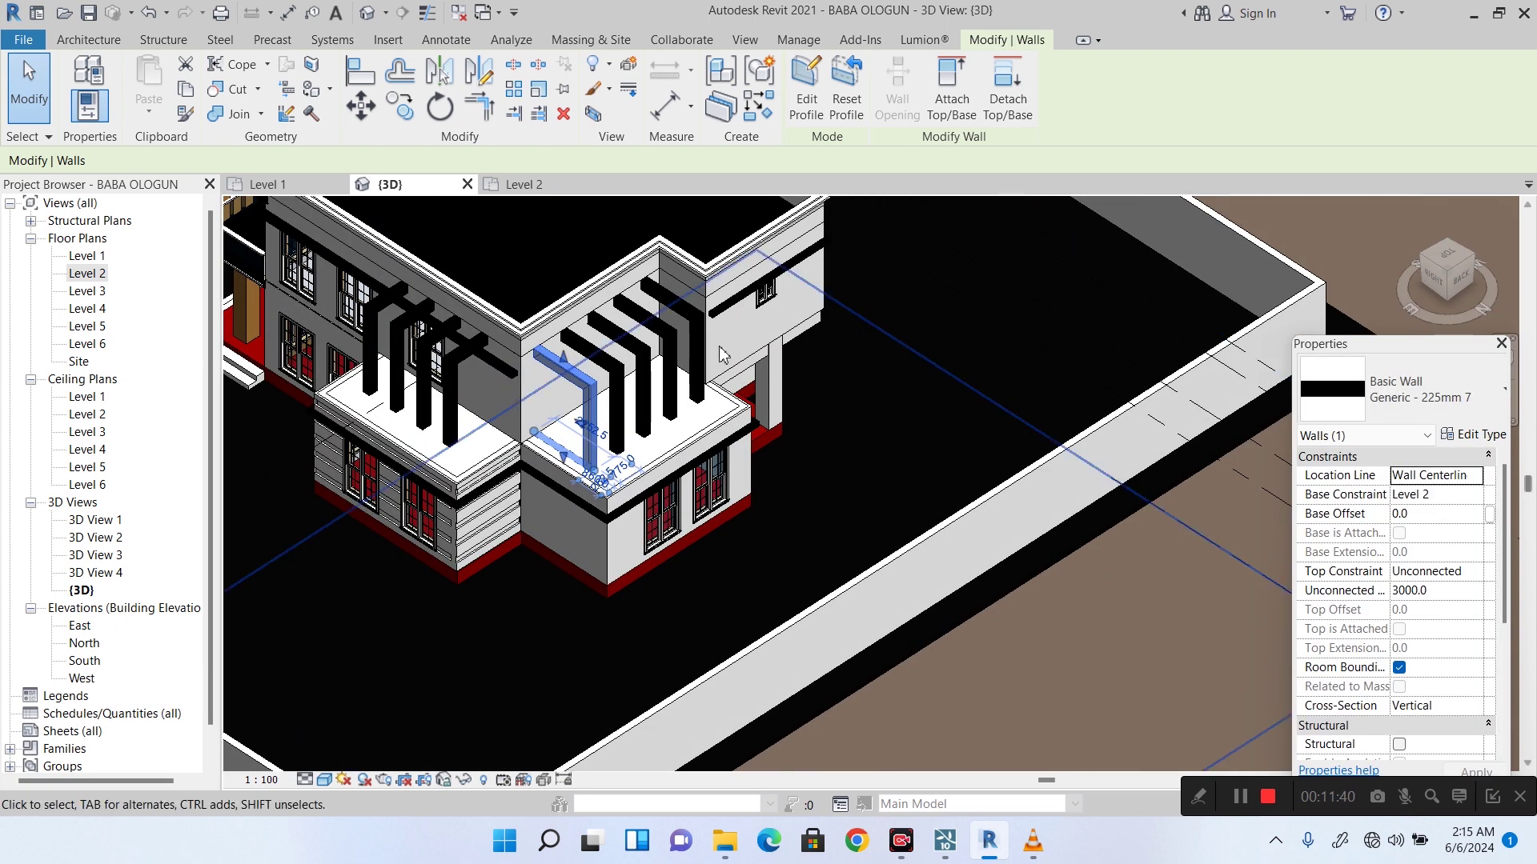
scroll(464, 388, "up", 2)
scroll(464, 389, "down", 4)
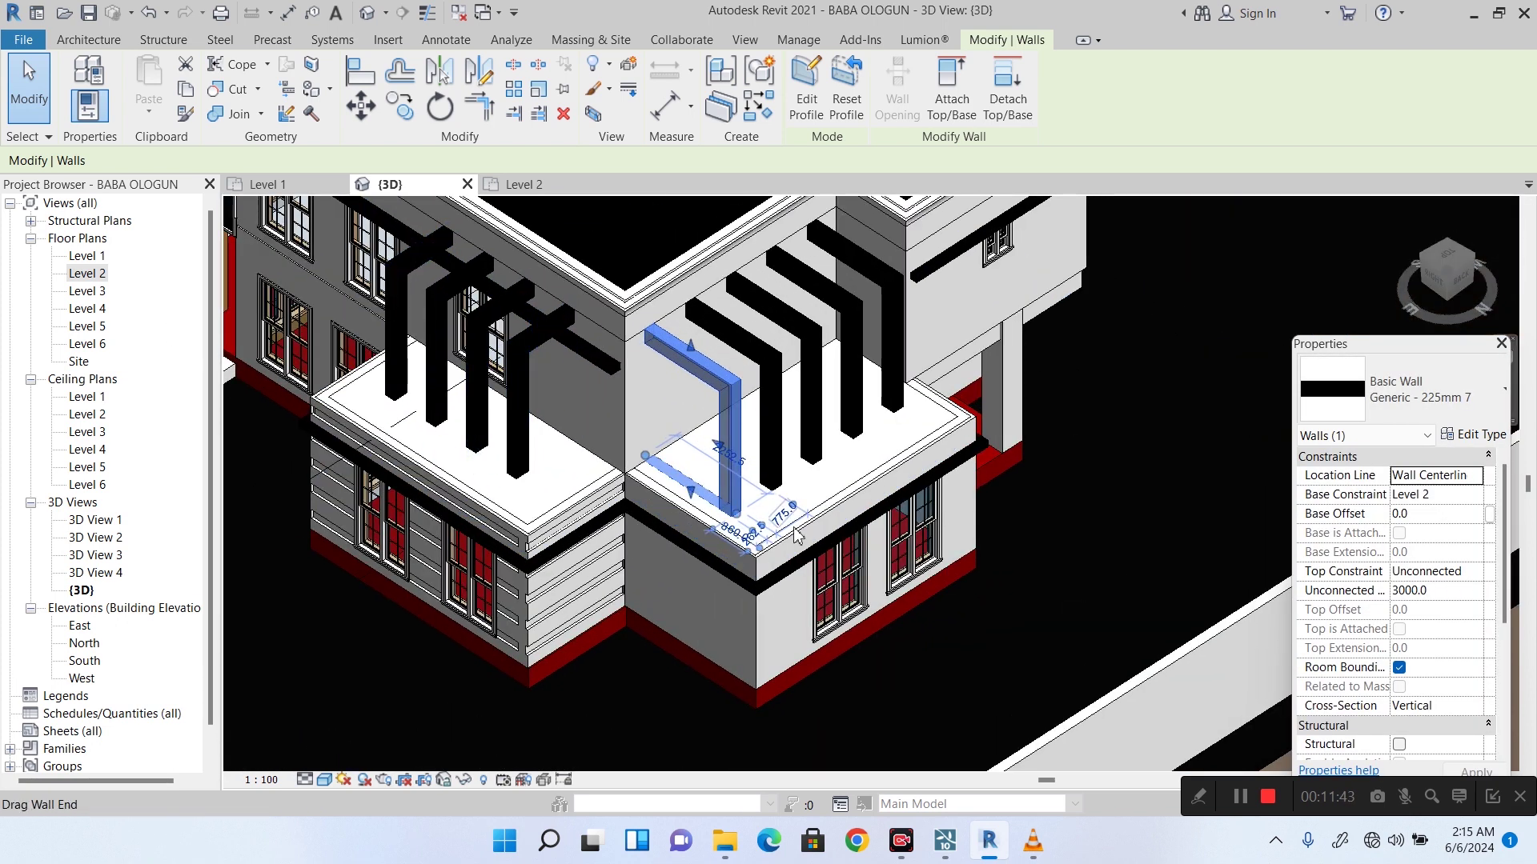
left_click(984, 622)
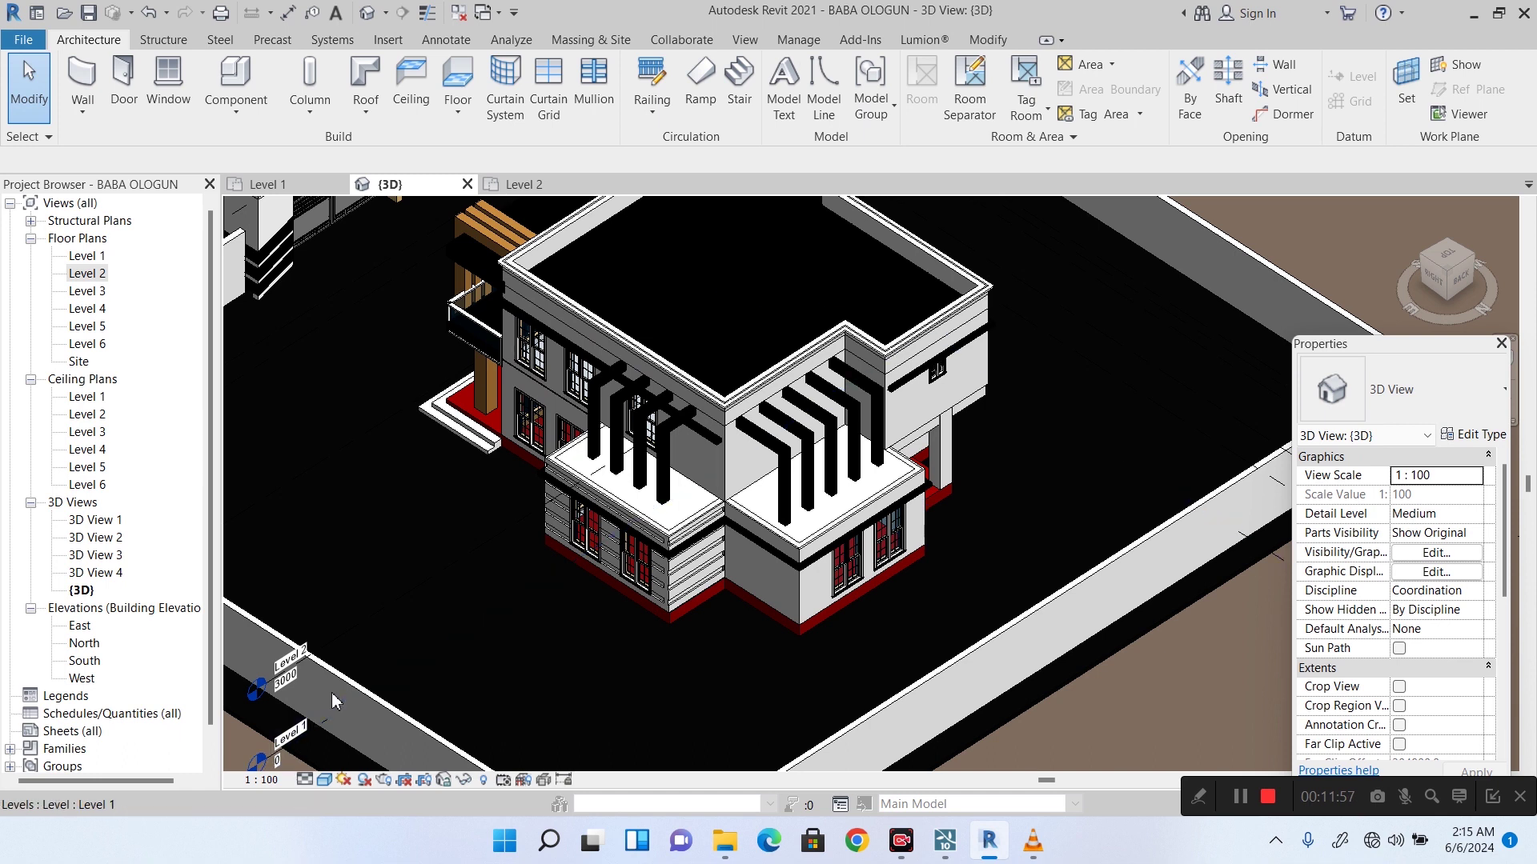
Orbit to a steep front-right view and select the roof parapet model.
mouse_move(1424, 264)
left_mouse_down()
mouse_move(328, 310)
mouse_move(376, 210)
mouse_move(365, 748)
left_mouse_up()
middle_click_drag(365, 749, 461, 771, "shift")
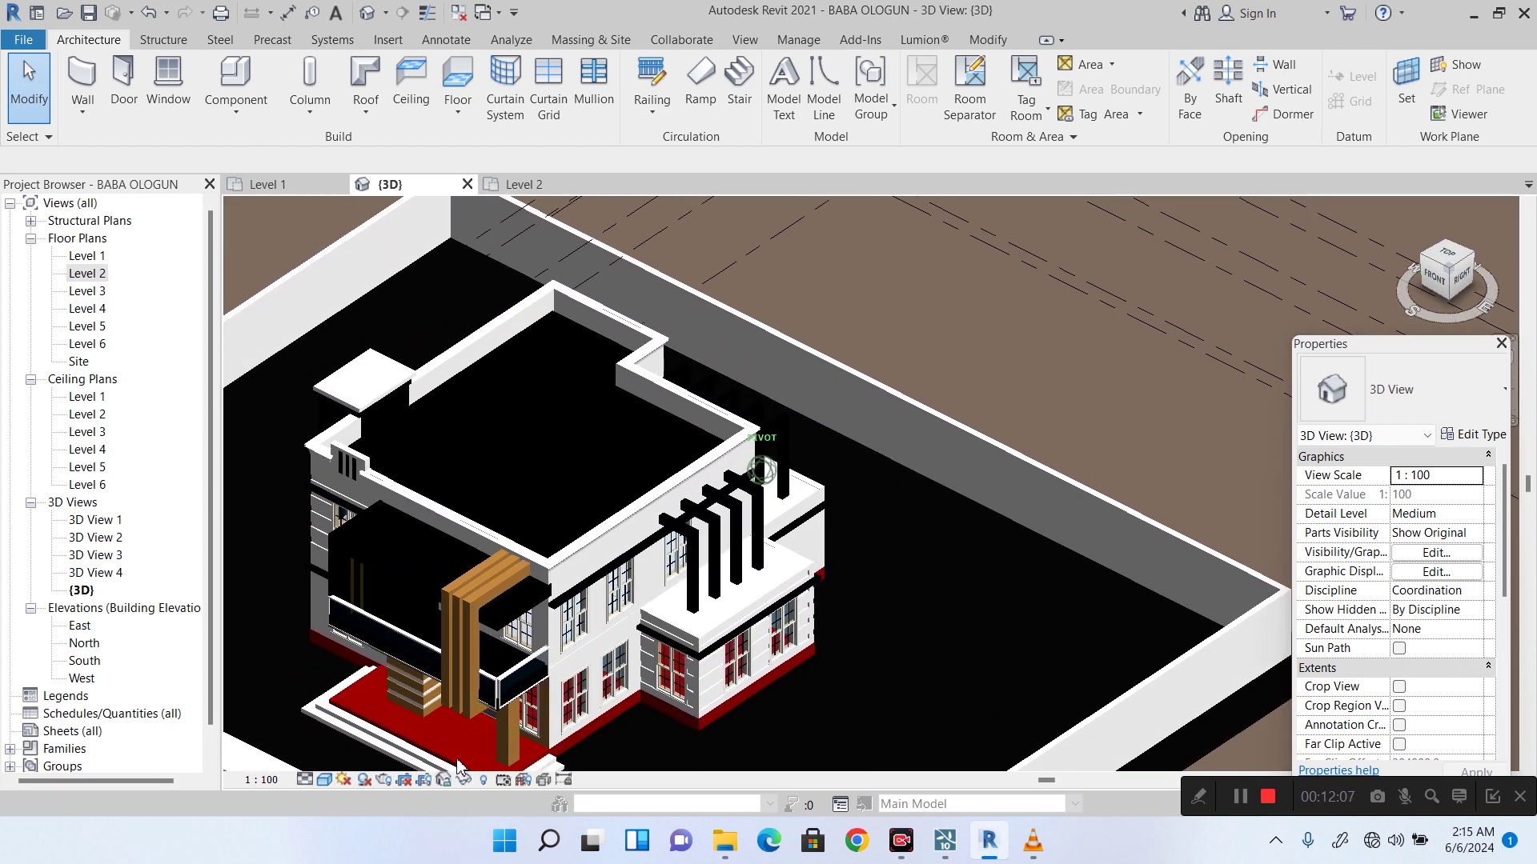
scroll(698, 544, "down", 5)
scroll(698, 544, "up", 4)
left_click(872, 416)
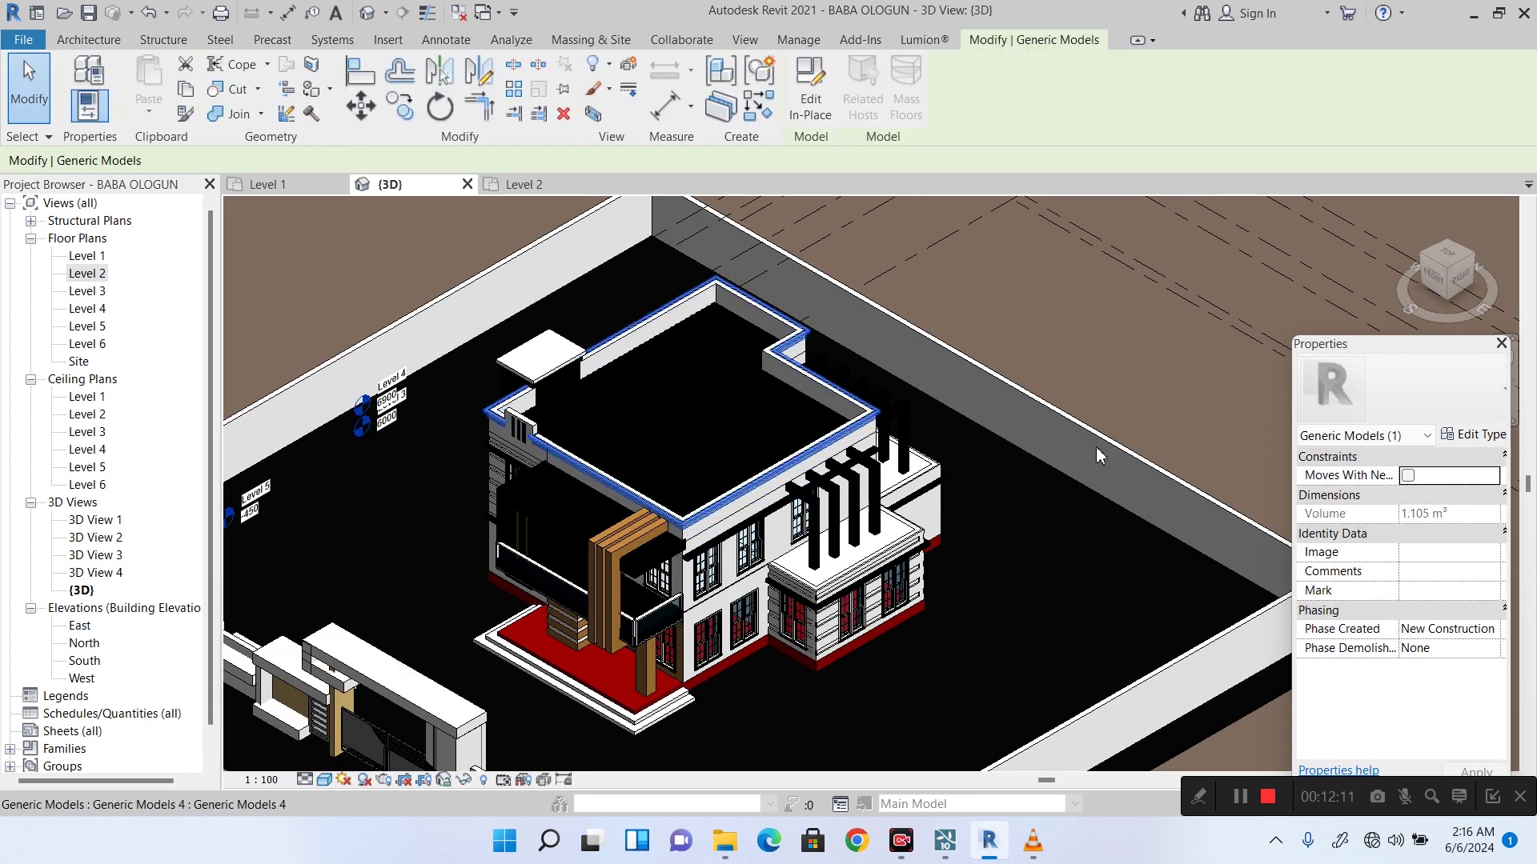
Swing to a level front view and reselect the roof parapet model.
left_click_drag(1447, 260, 1454, 225)
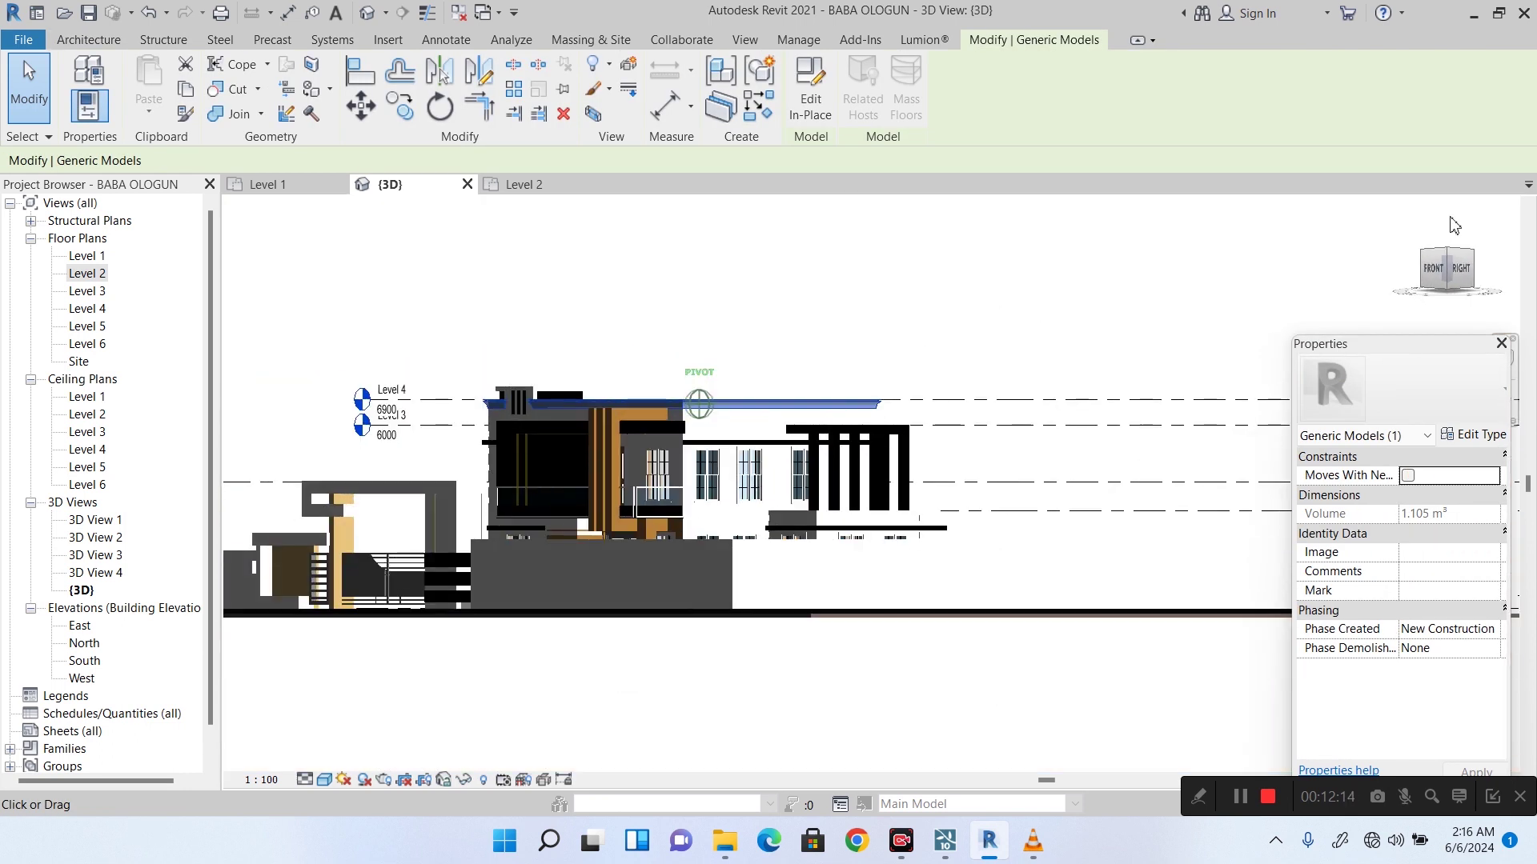
scroll(656, 408, "up", 3)
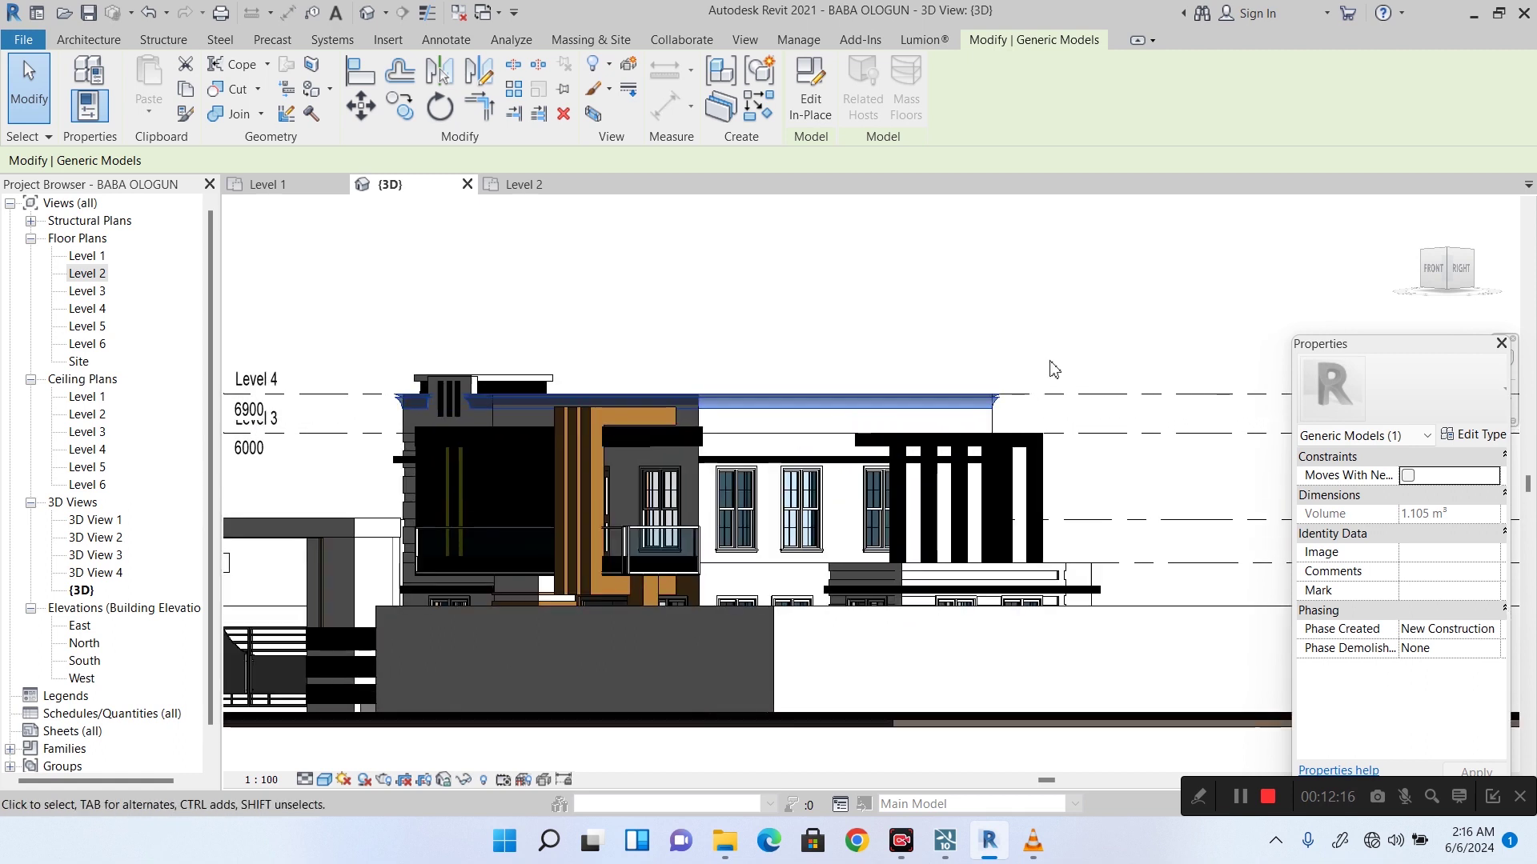
left_click(669, 335)
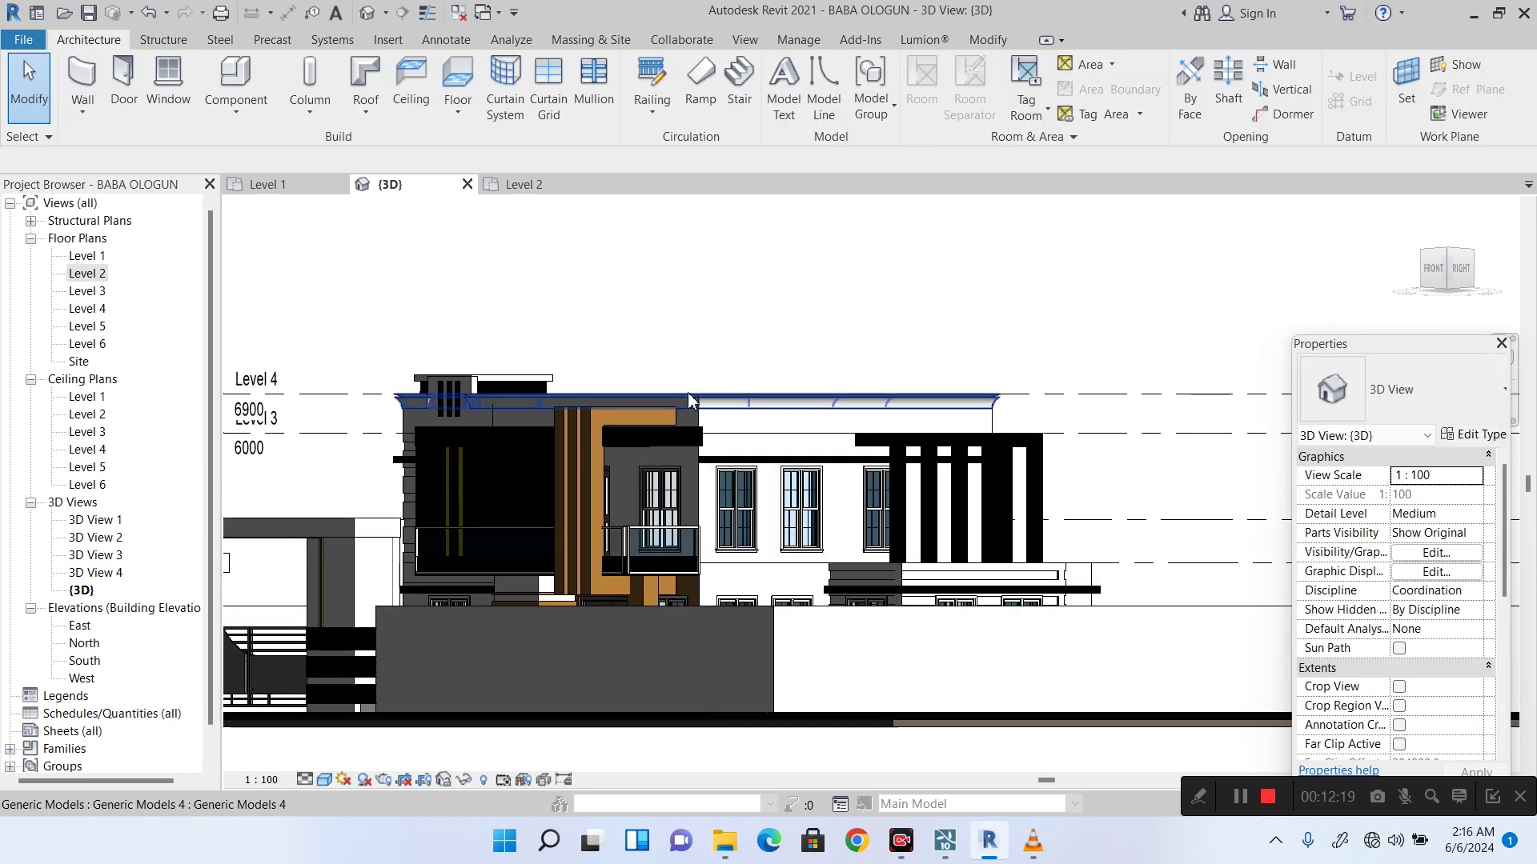
left_click(688, 398)
left_click(648, 330)
left_click(698, 400)
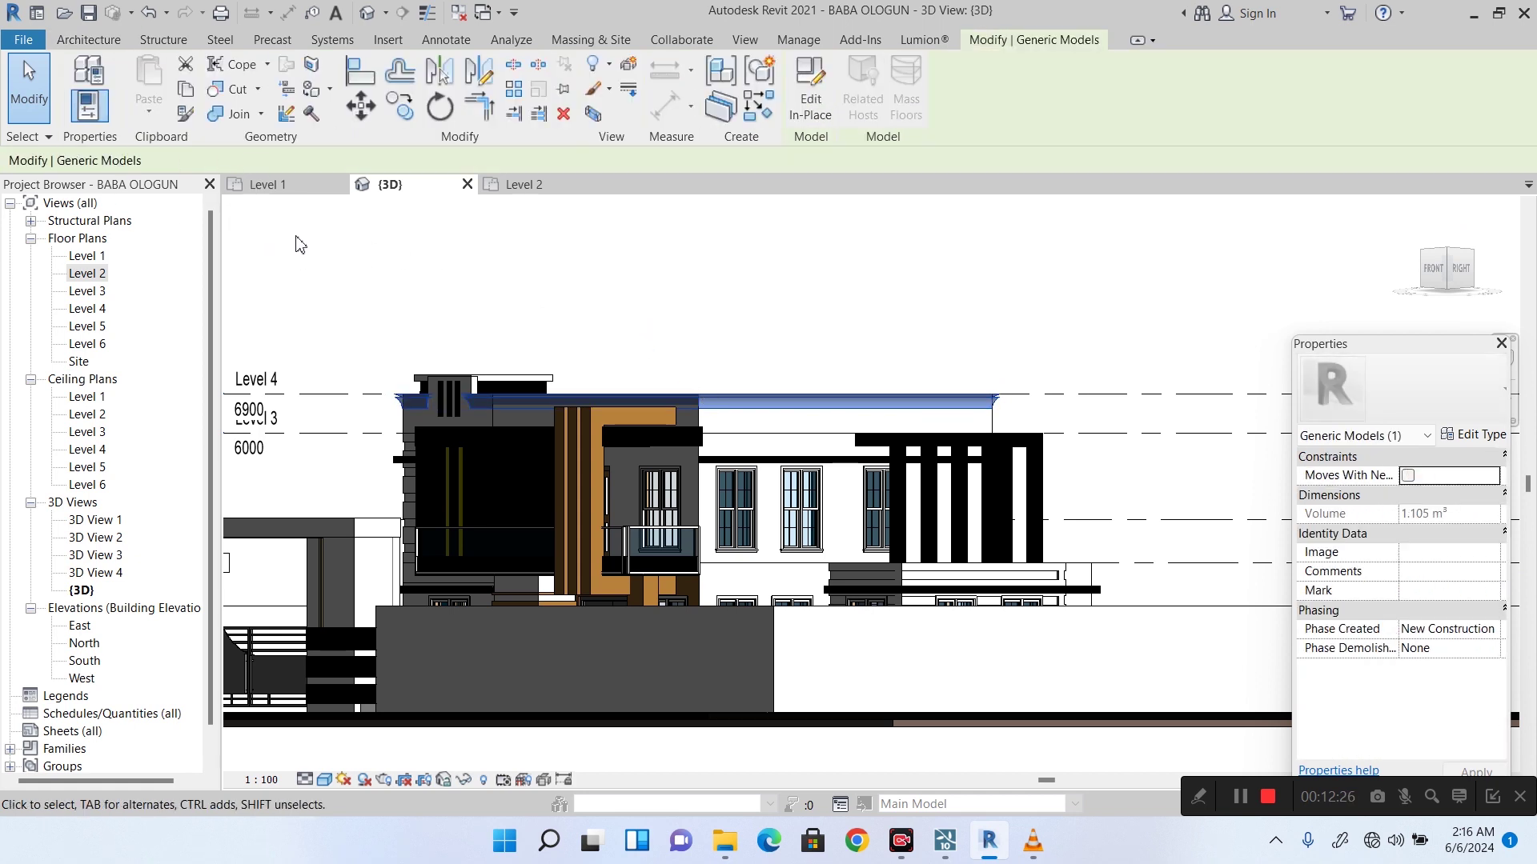
Open the Level 3 floor plan and clear the selection.
double_click(86, 292)
scroll(912, 606, "up", 4)
left_click(910, 605)
scroll(583, 308, "up", 3)
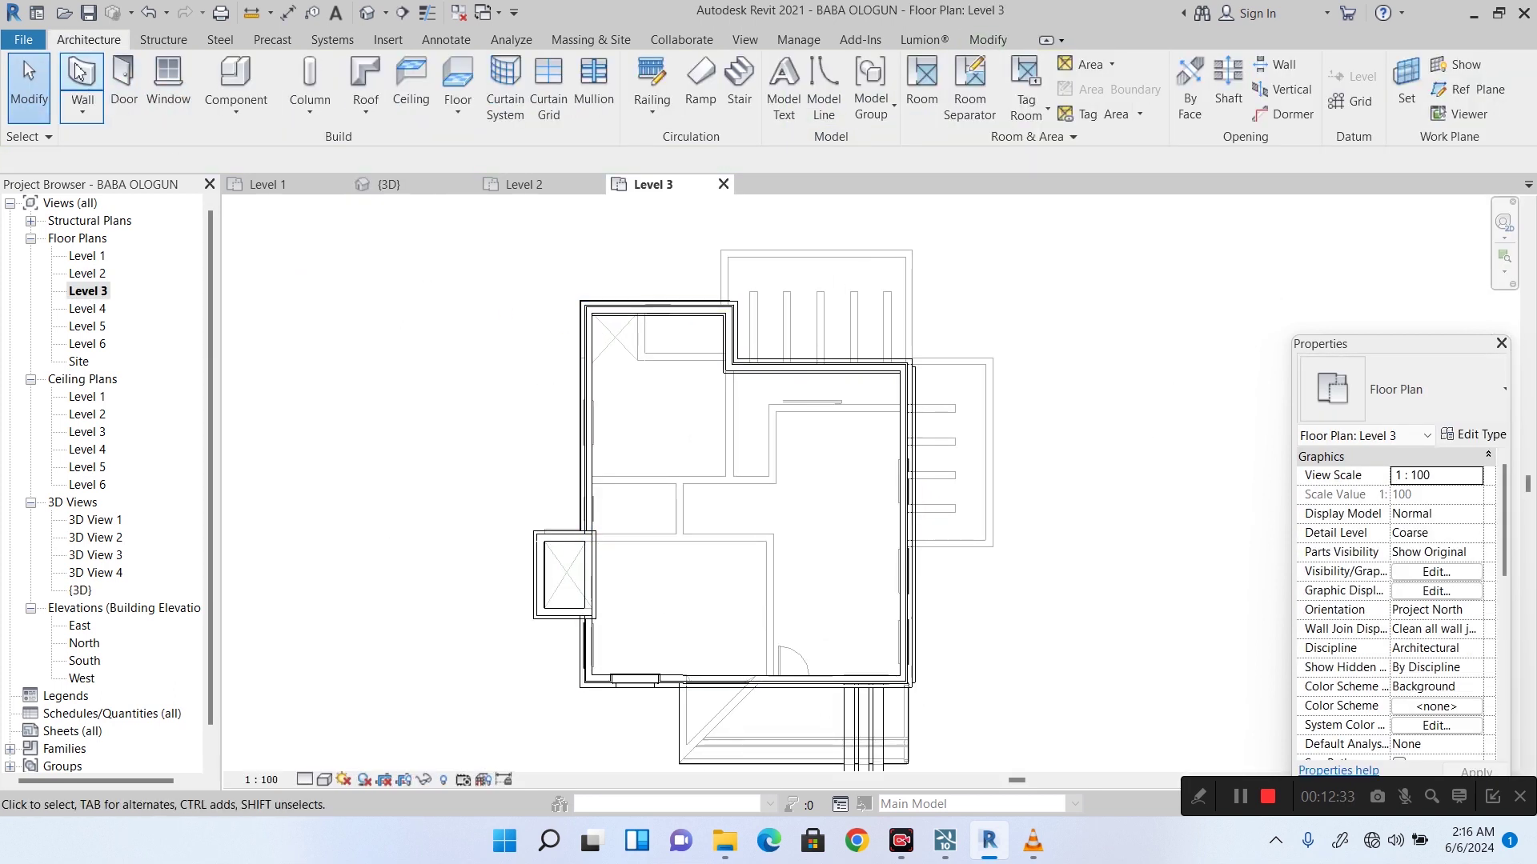
left_click(238, 113)
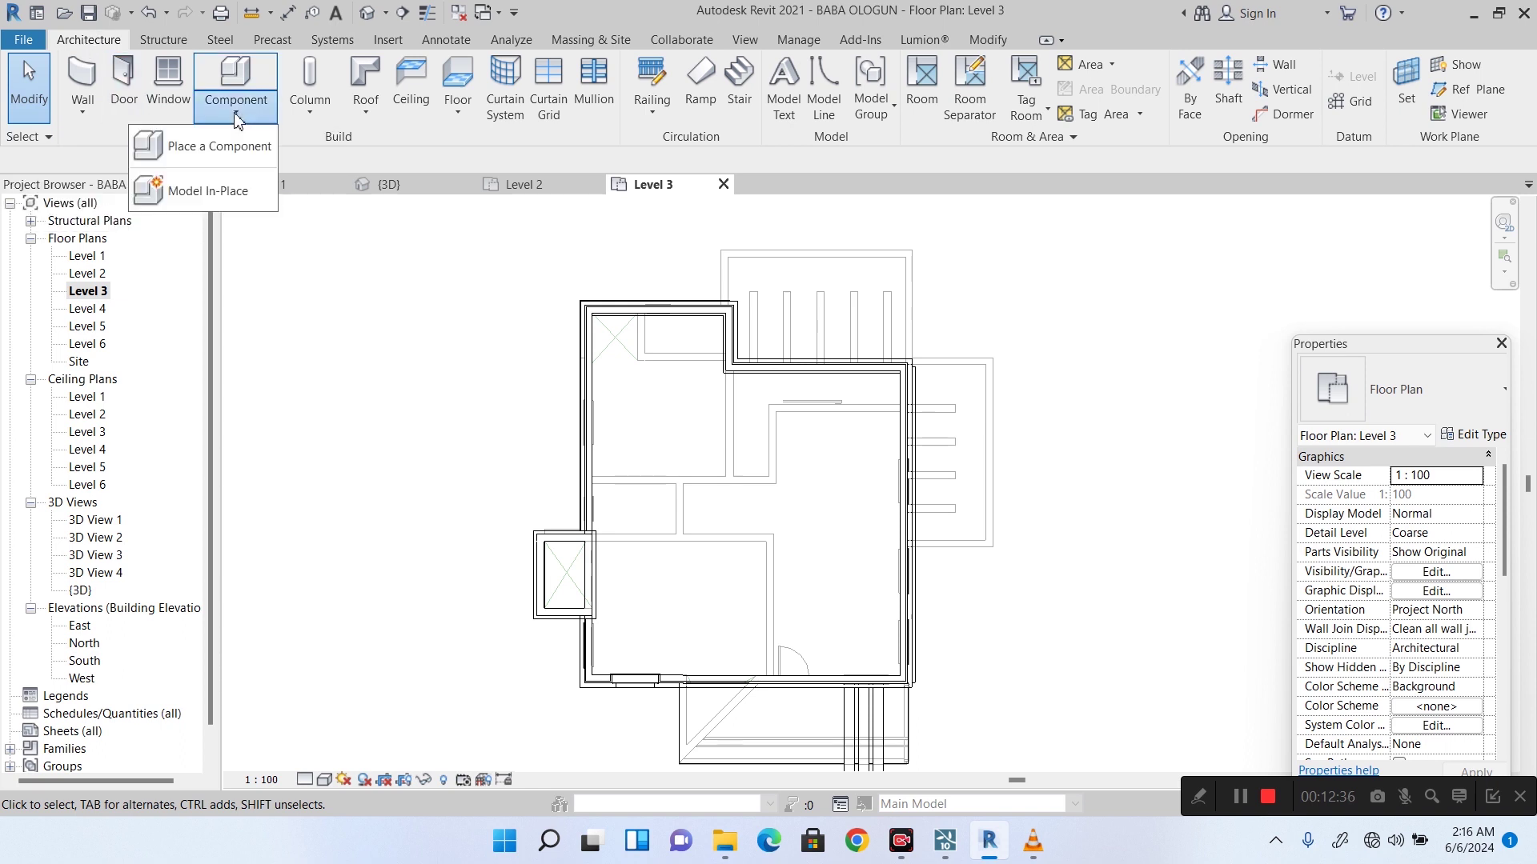
left_click(222, 189)
scroll(745, 418, "down", 3)
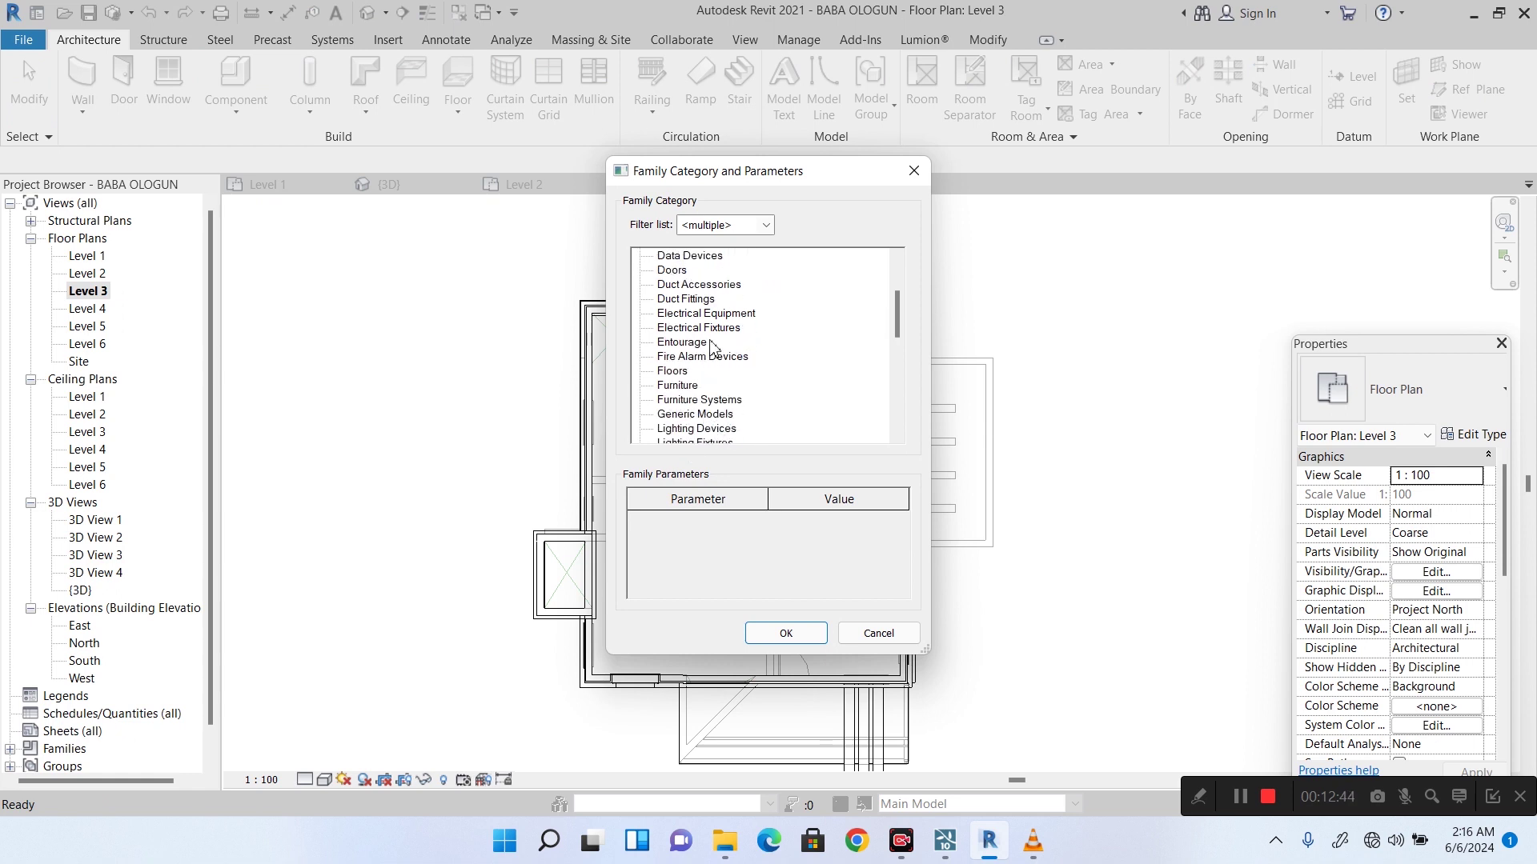
double_click(686, 420)
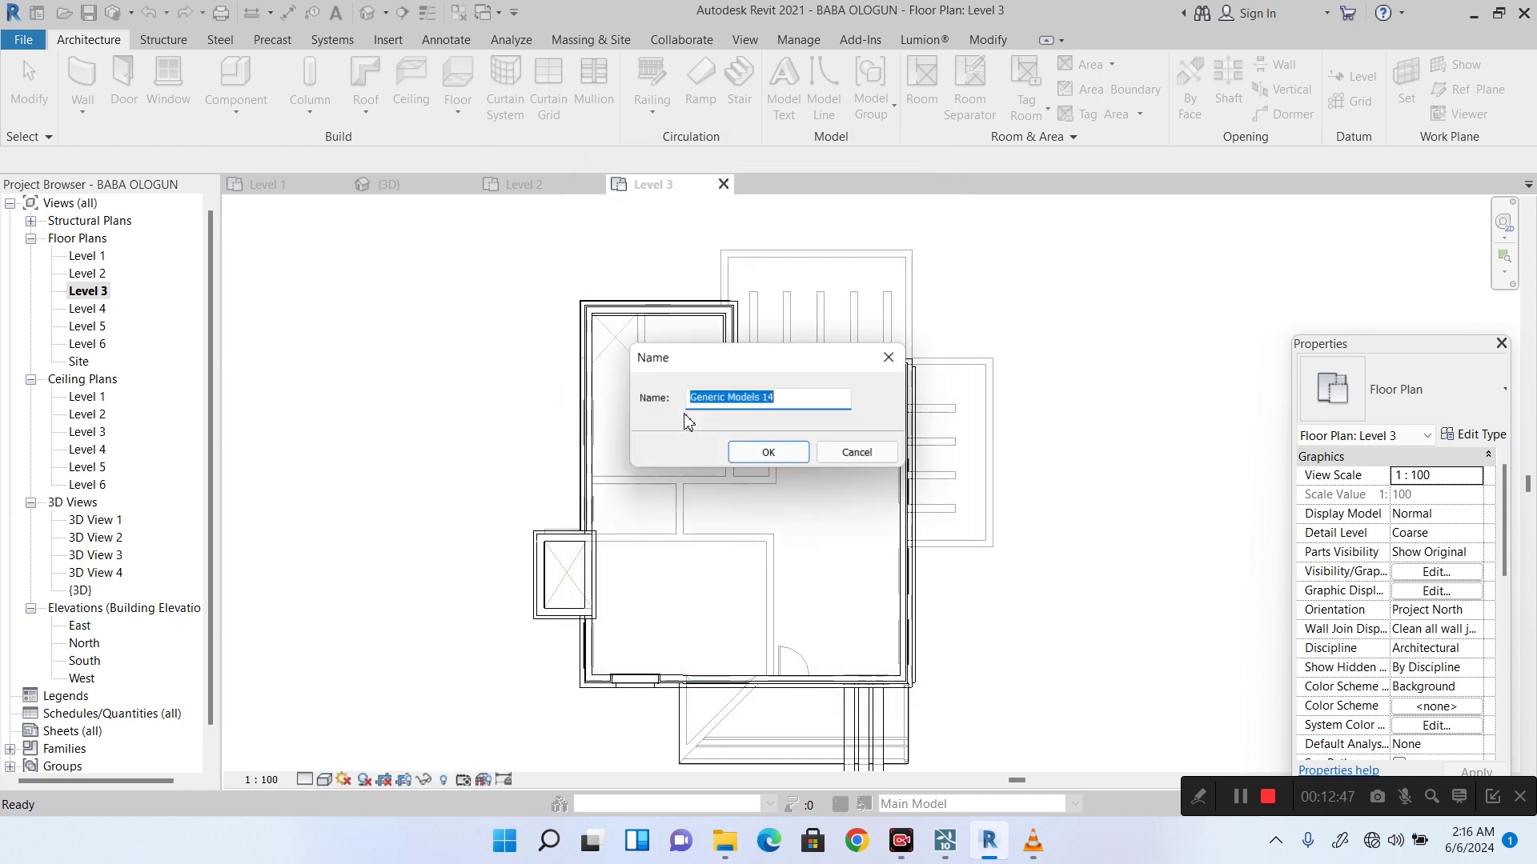
left_click(770, 457)
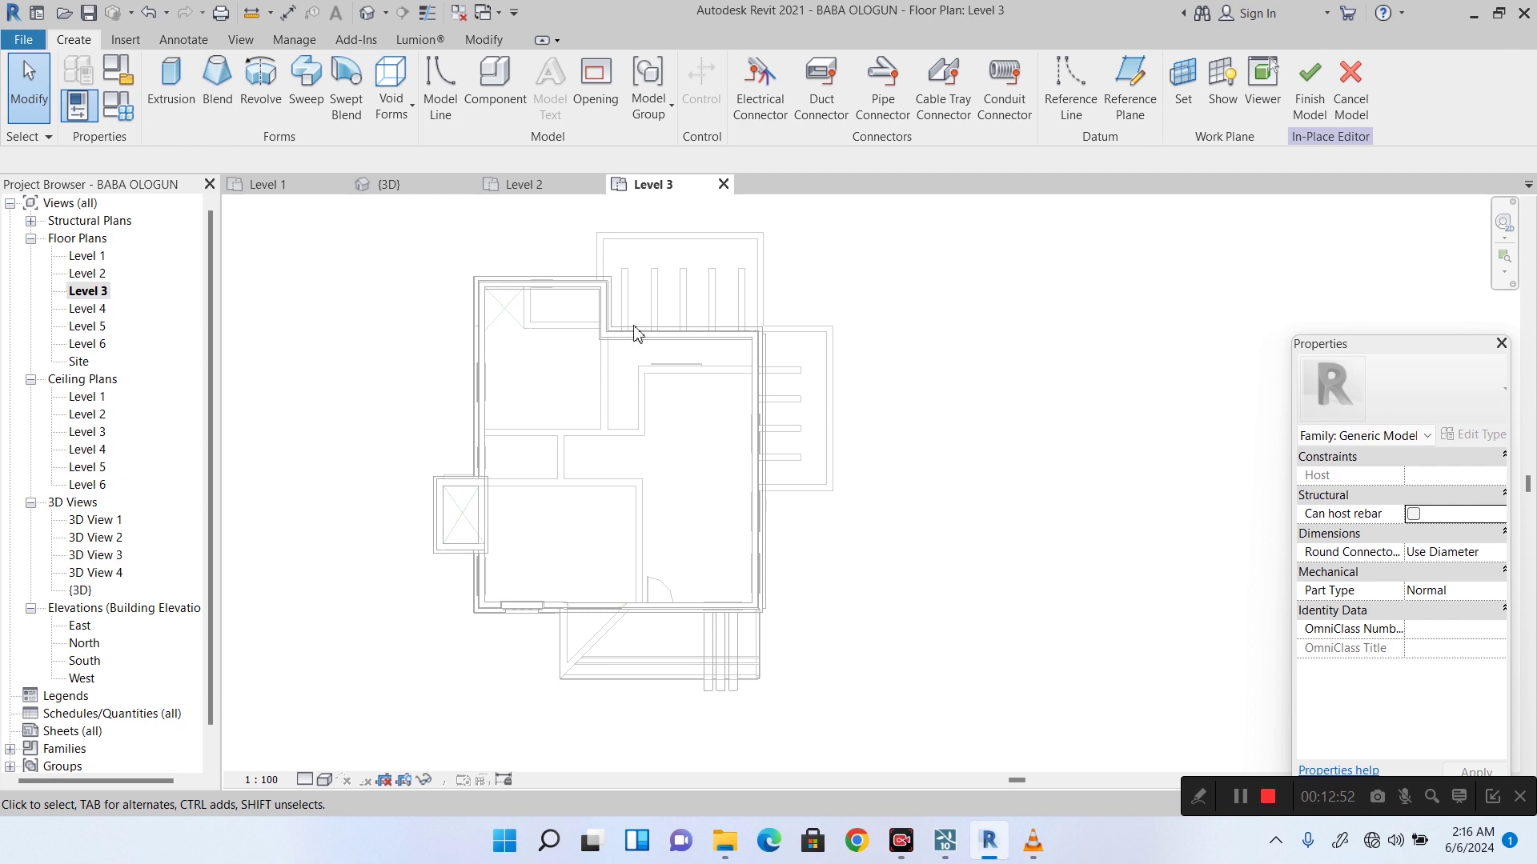
left_click(304, 90)
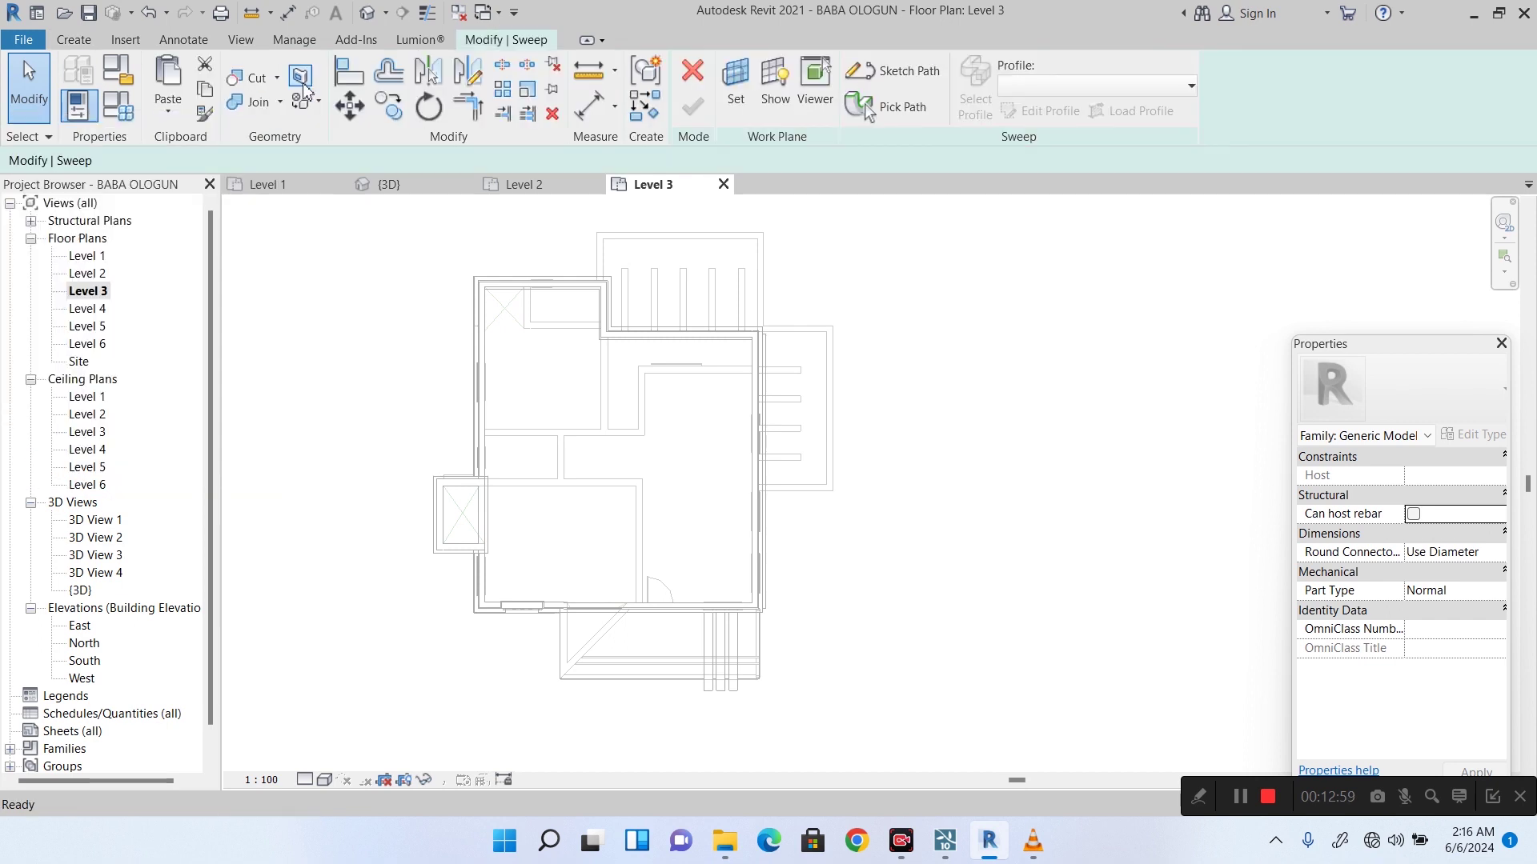
left_click(901, 78)
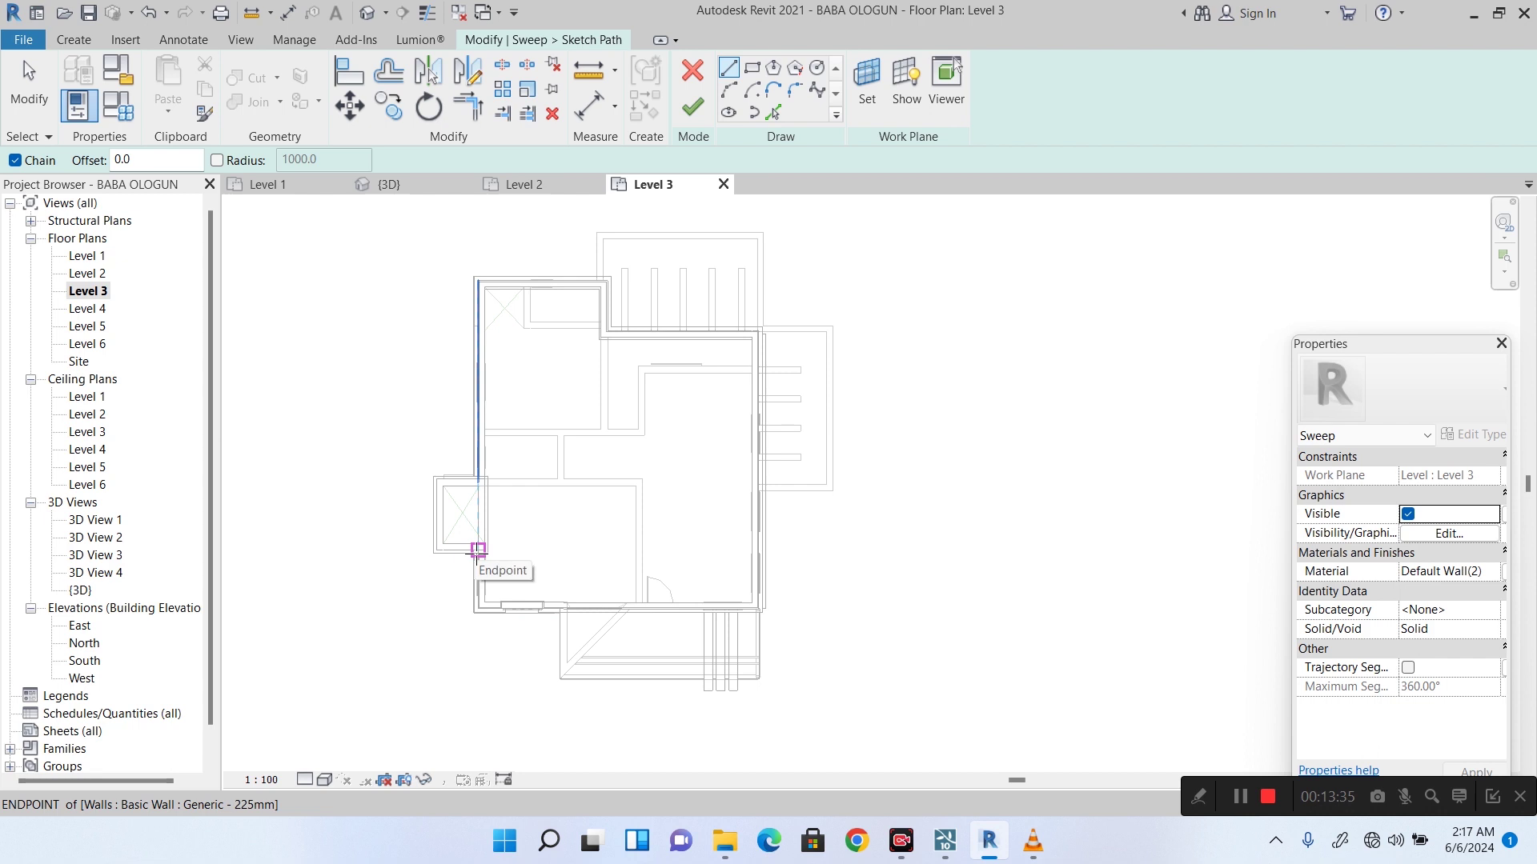
left_click(693, 108)
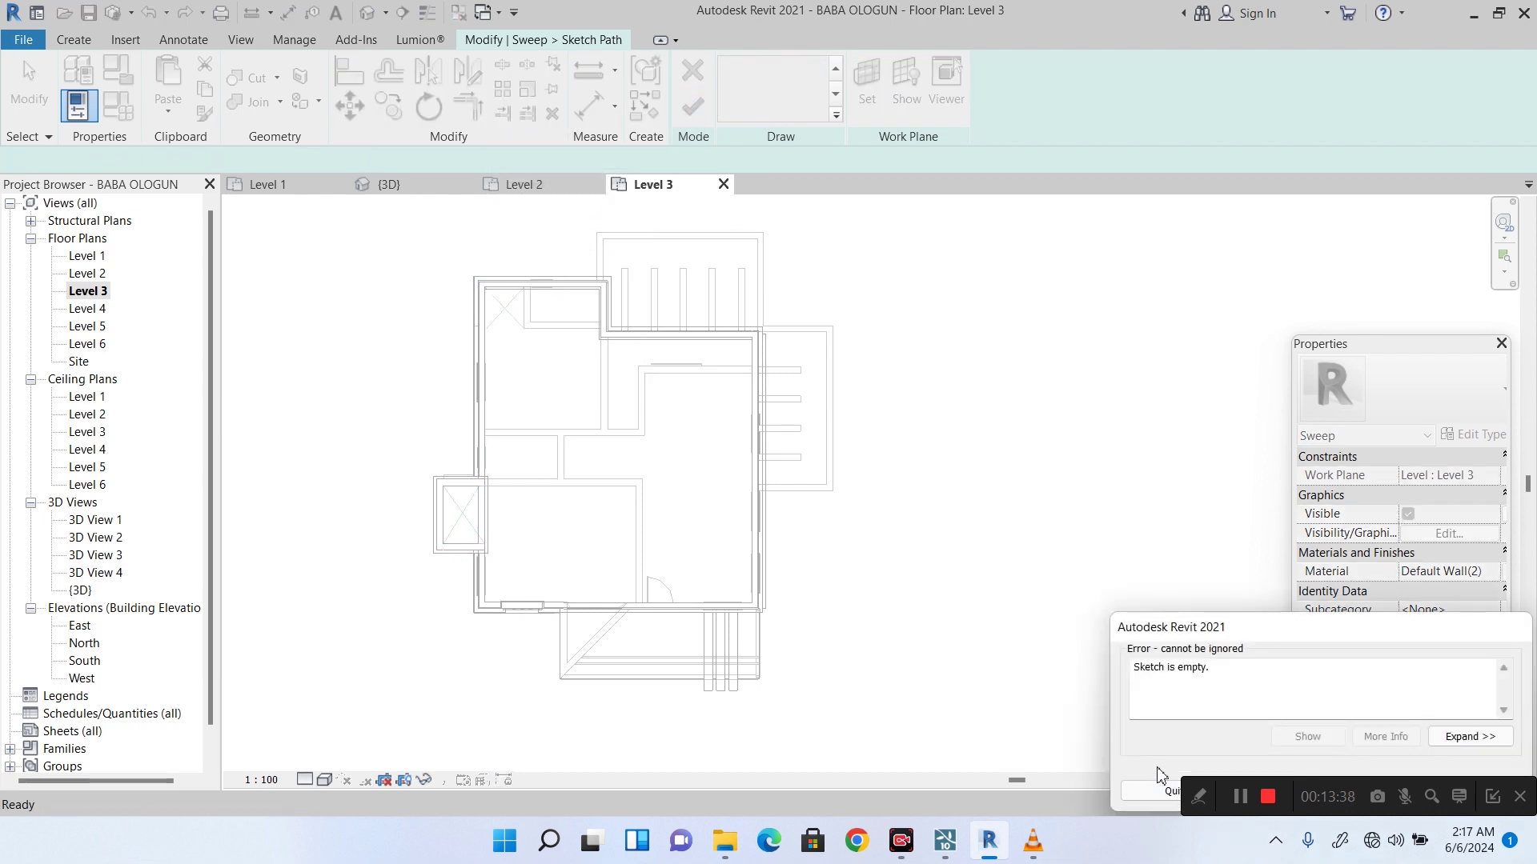
left_click(1152, 794)
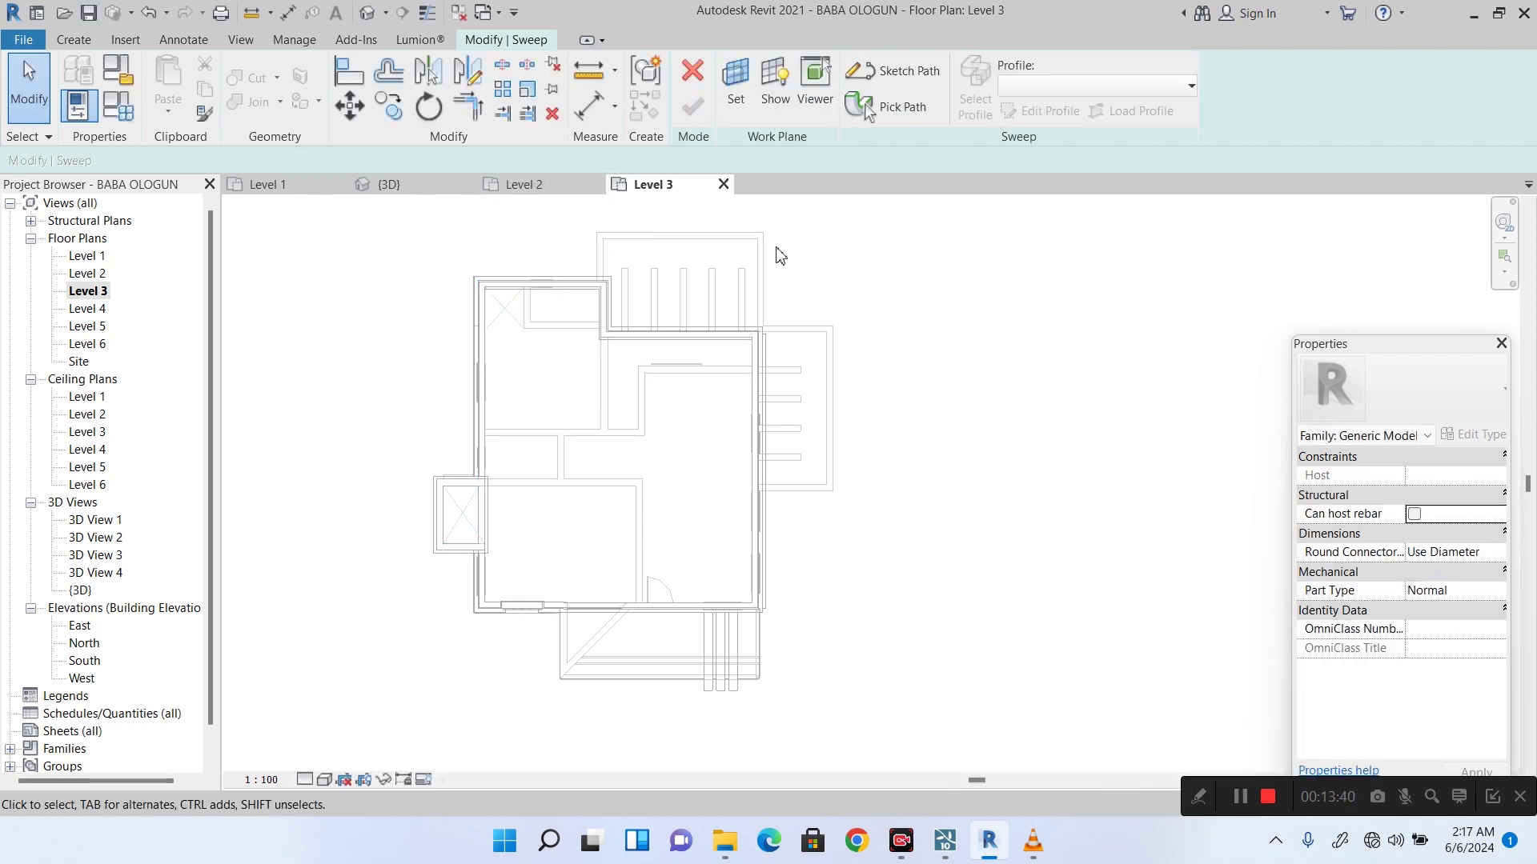
left_click(693, 76)
left_click(684, 86)
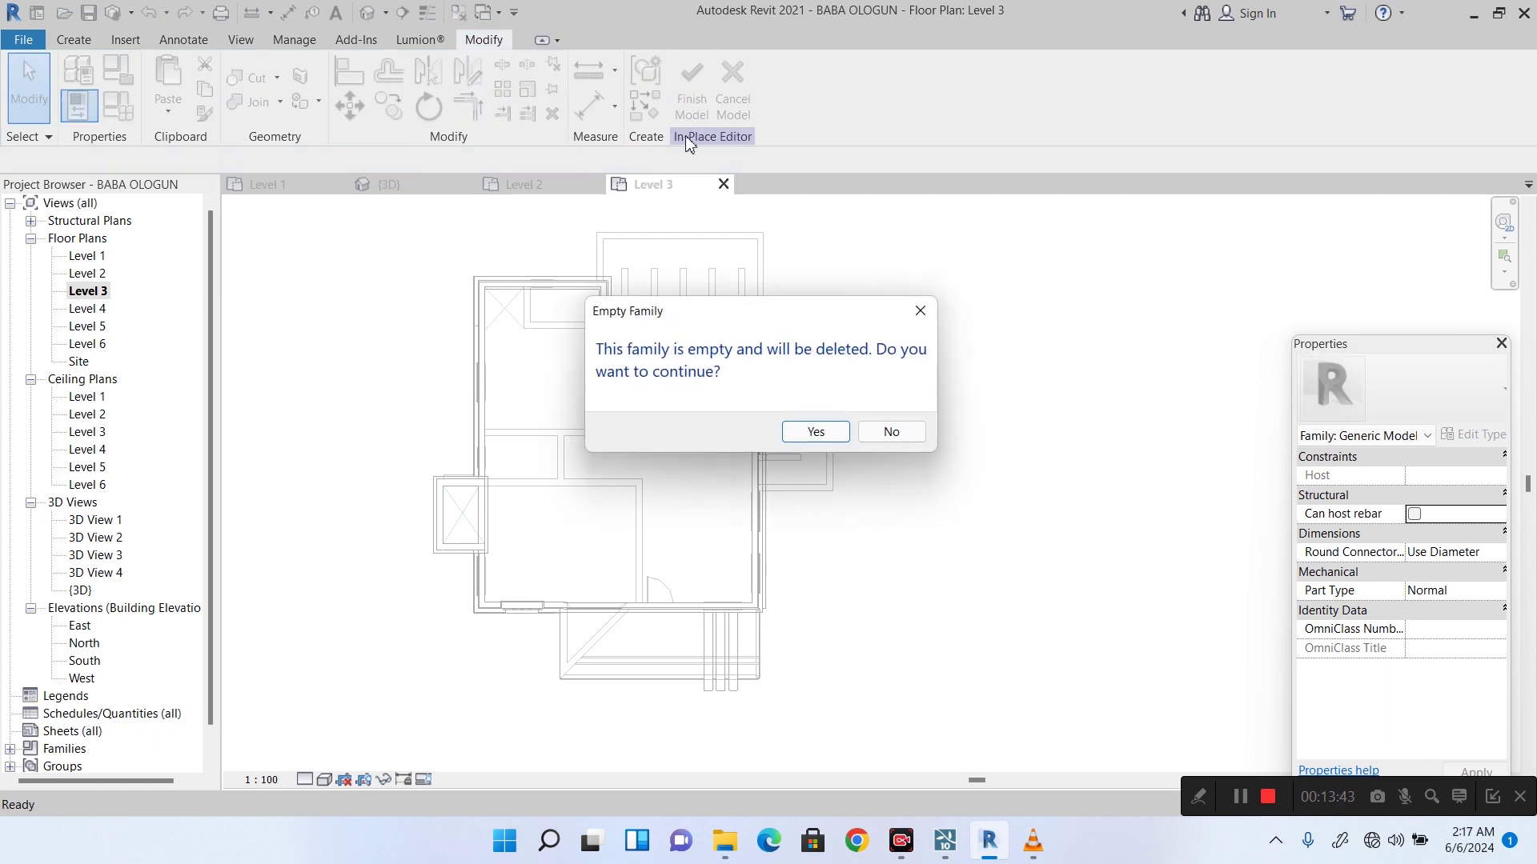
left_click(813, 432)
left_click(366, 12)
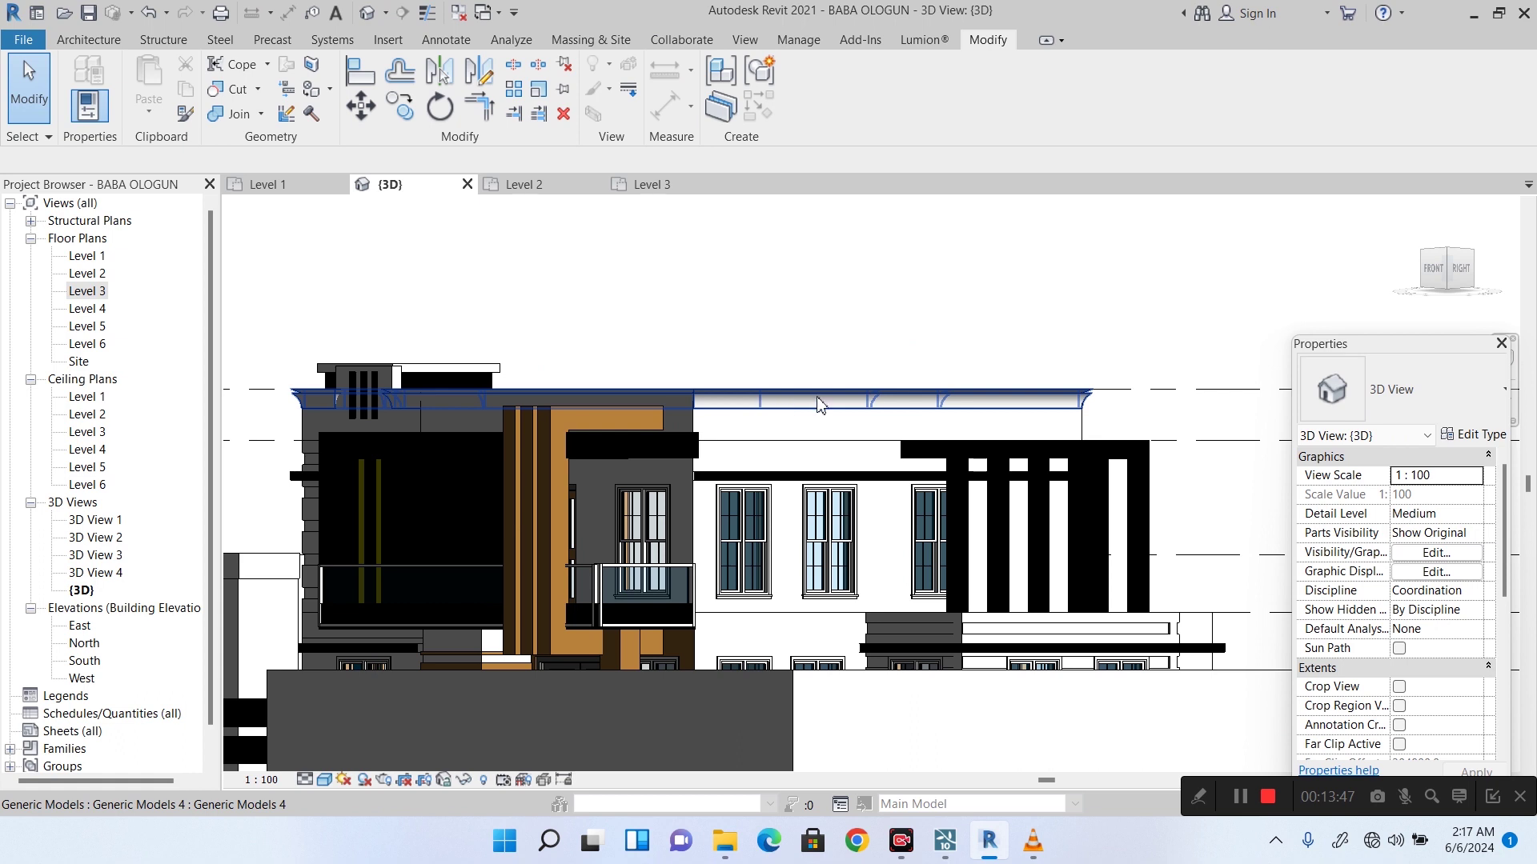
Face the right side, fit the building, and orbit to a top-front-right view.
left_click(1453, 273)
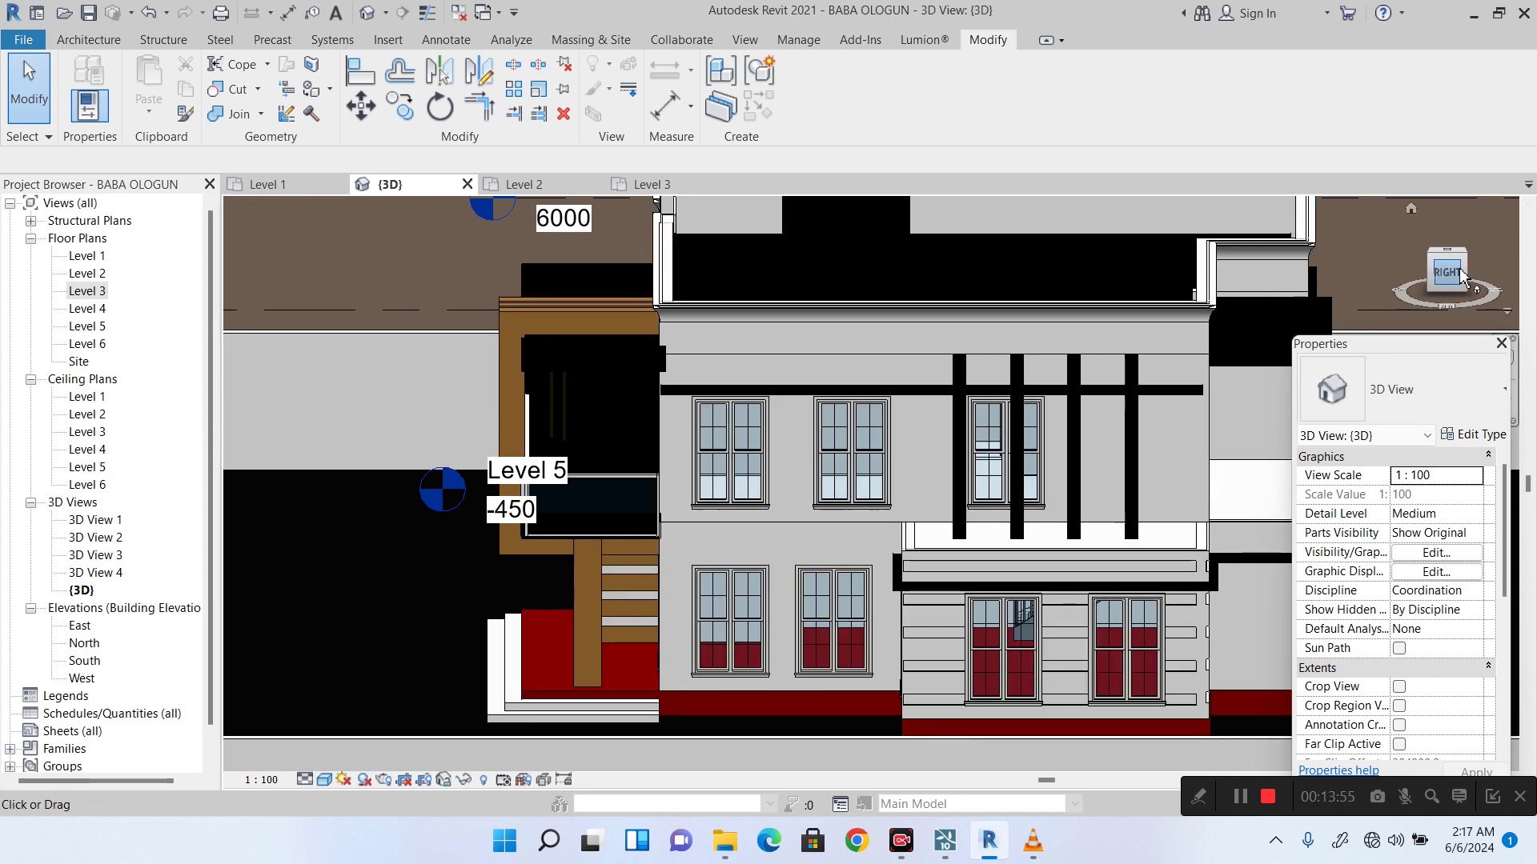
left_click(1458, 274)
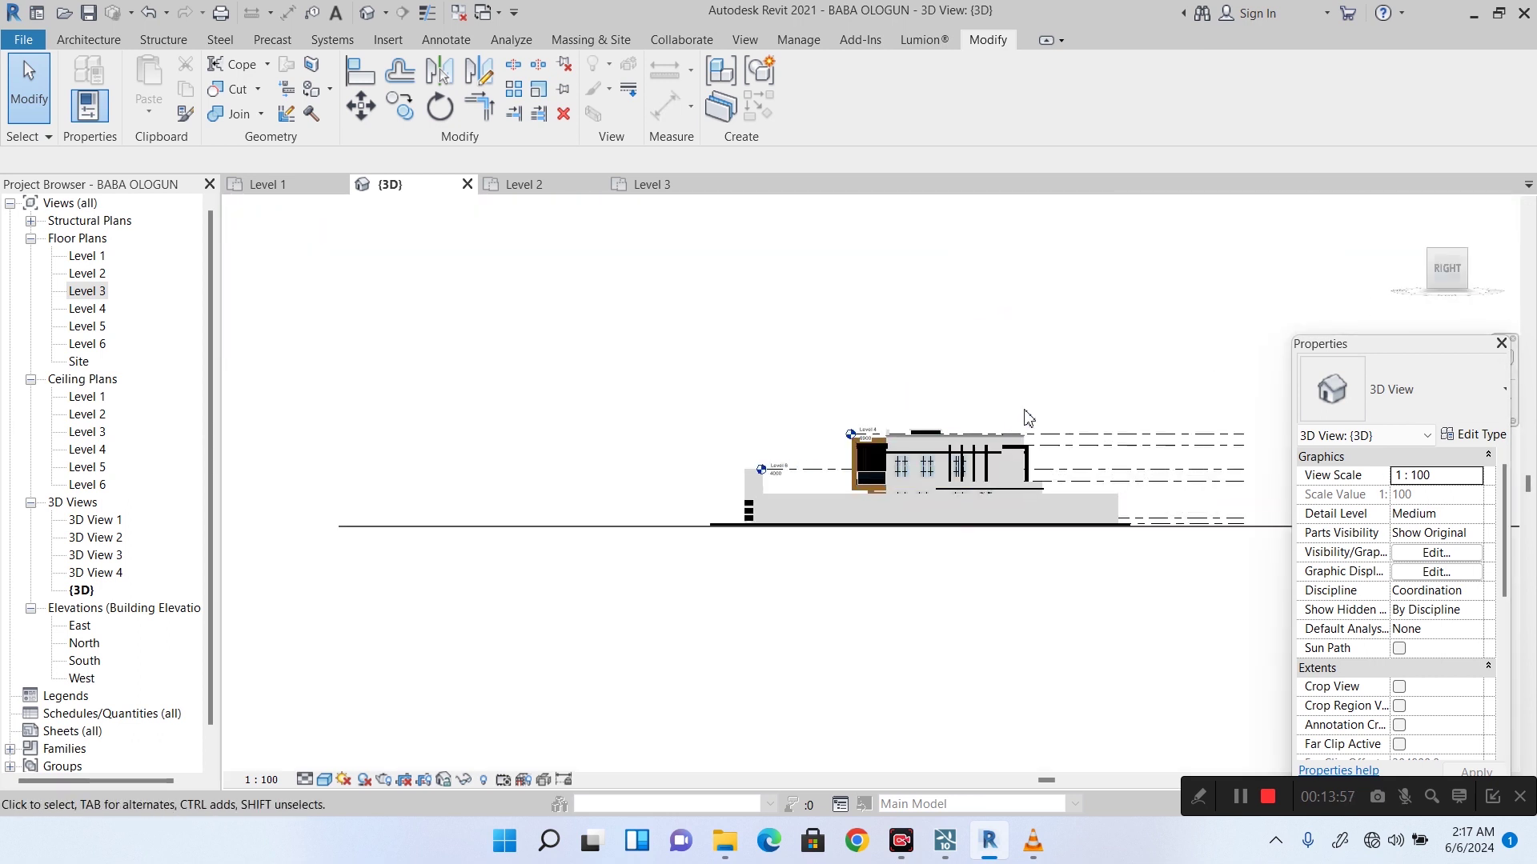
scroll(1028, 417, "up", 5)
mouse_move(1433, 261)
left_mouse_down()
mouse_move(720, 296)
mouse_move(278, 295)
mouse_move(425, 258)
mouse_move(483, 219)
mouse_move(541, 281)
mouse_move(624, 329)
mouse_move(693, 330)
mouse_move(682, 245)
mouse_move(560, 296)
mouse_move(264, 240)
mouse_move(349, 275)
mouse_move(298, 279)
left_mouse_up()
middle_click_drag(298, 279, 305, 328, "shift")
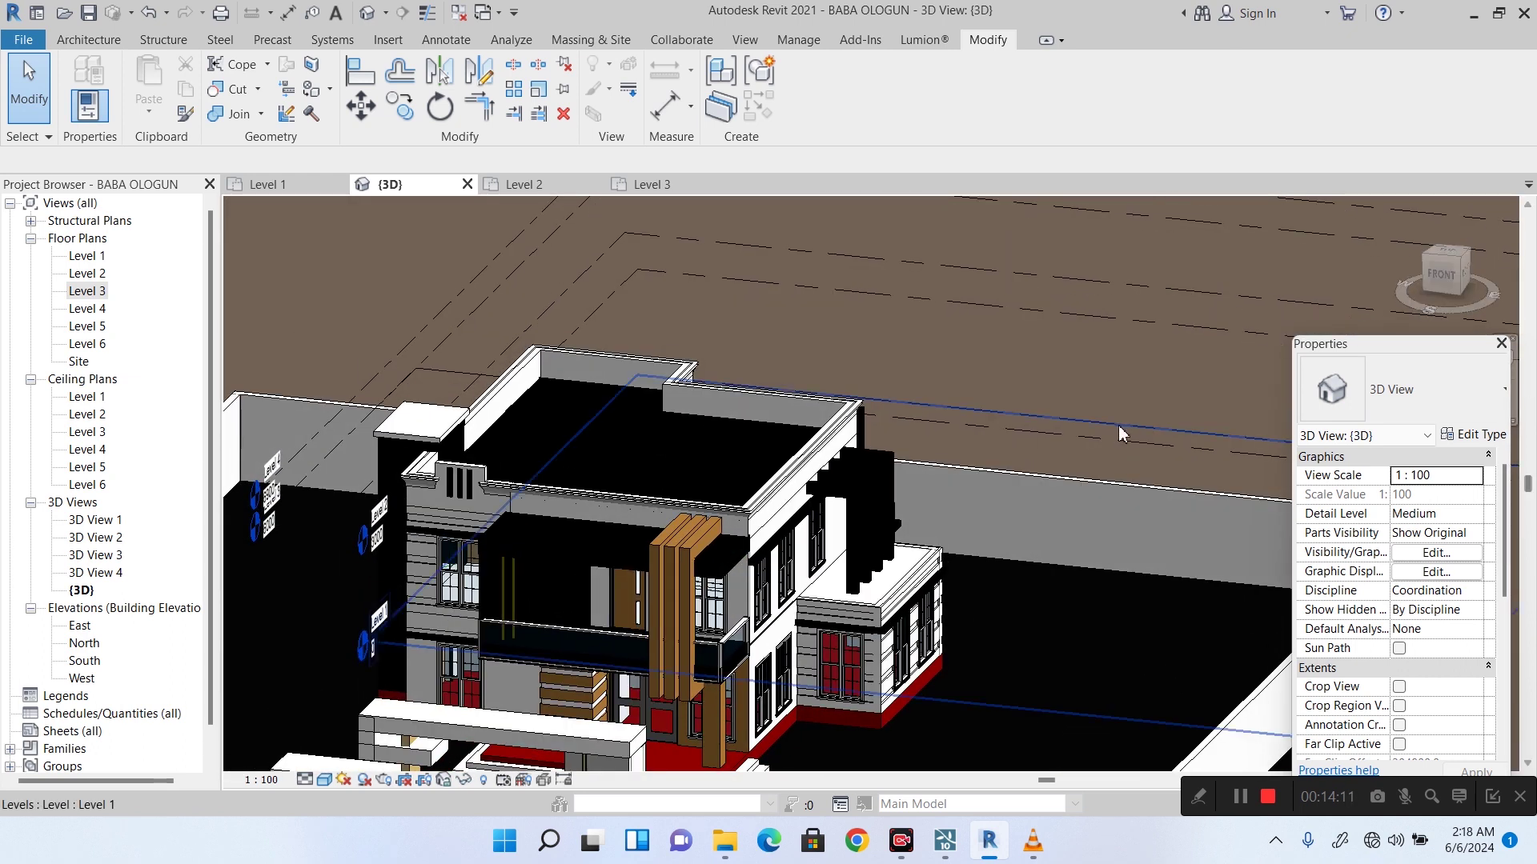
scroll(617, 422, "down", 3)
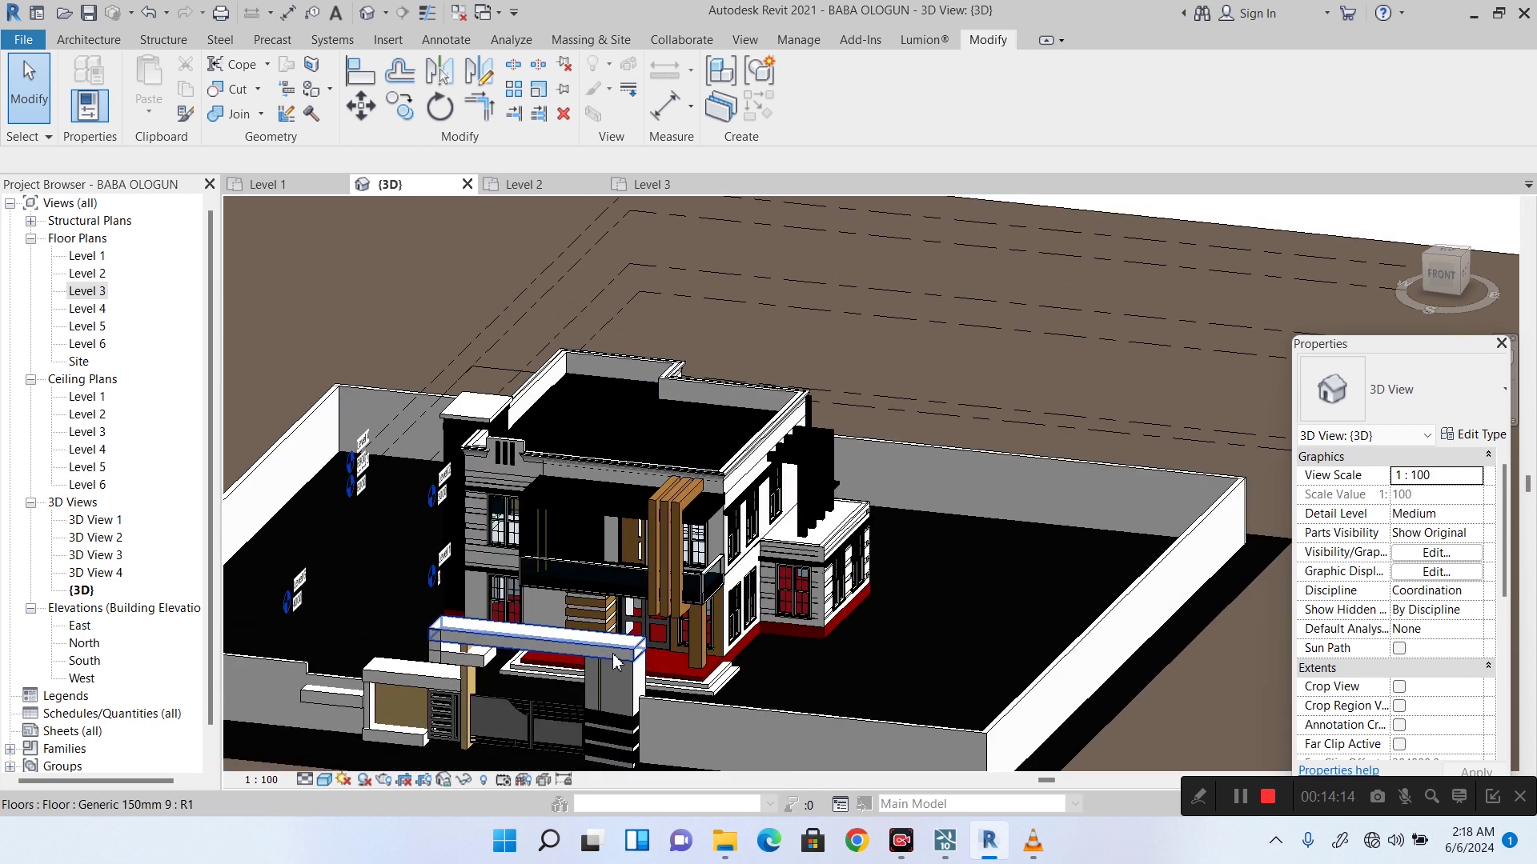
scroll(617, 661, "up", 2)
mouse_move(1458, 268)
middle_mouse_down("shift")
mouse_move(1250, 273)
mouse_move(1231, 216)
middle_mouse_up("shift")
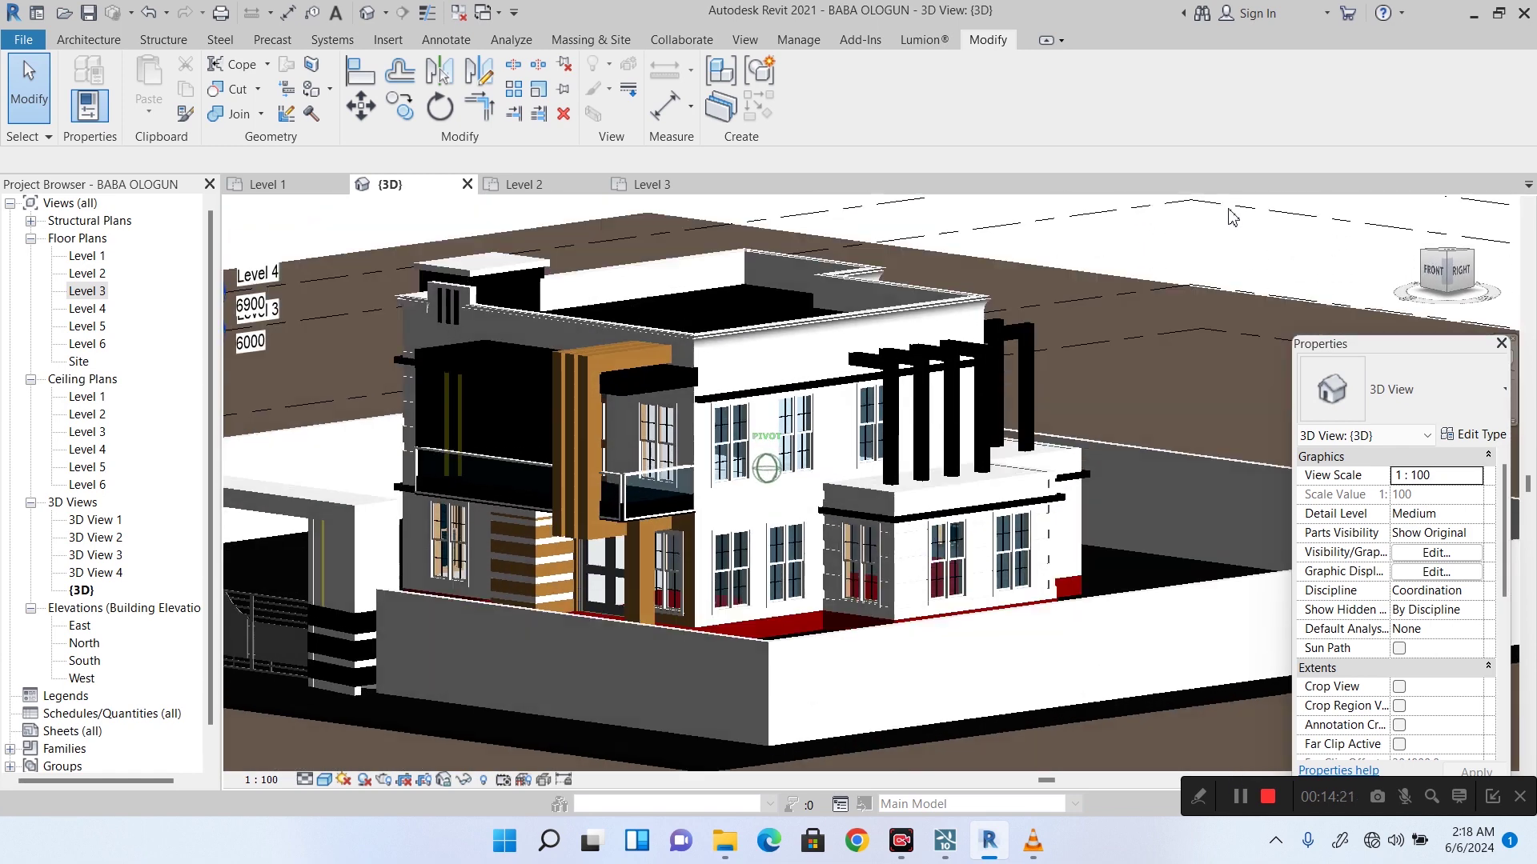
scroll(520, 596, "up", 4)
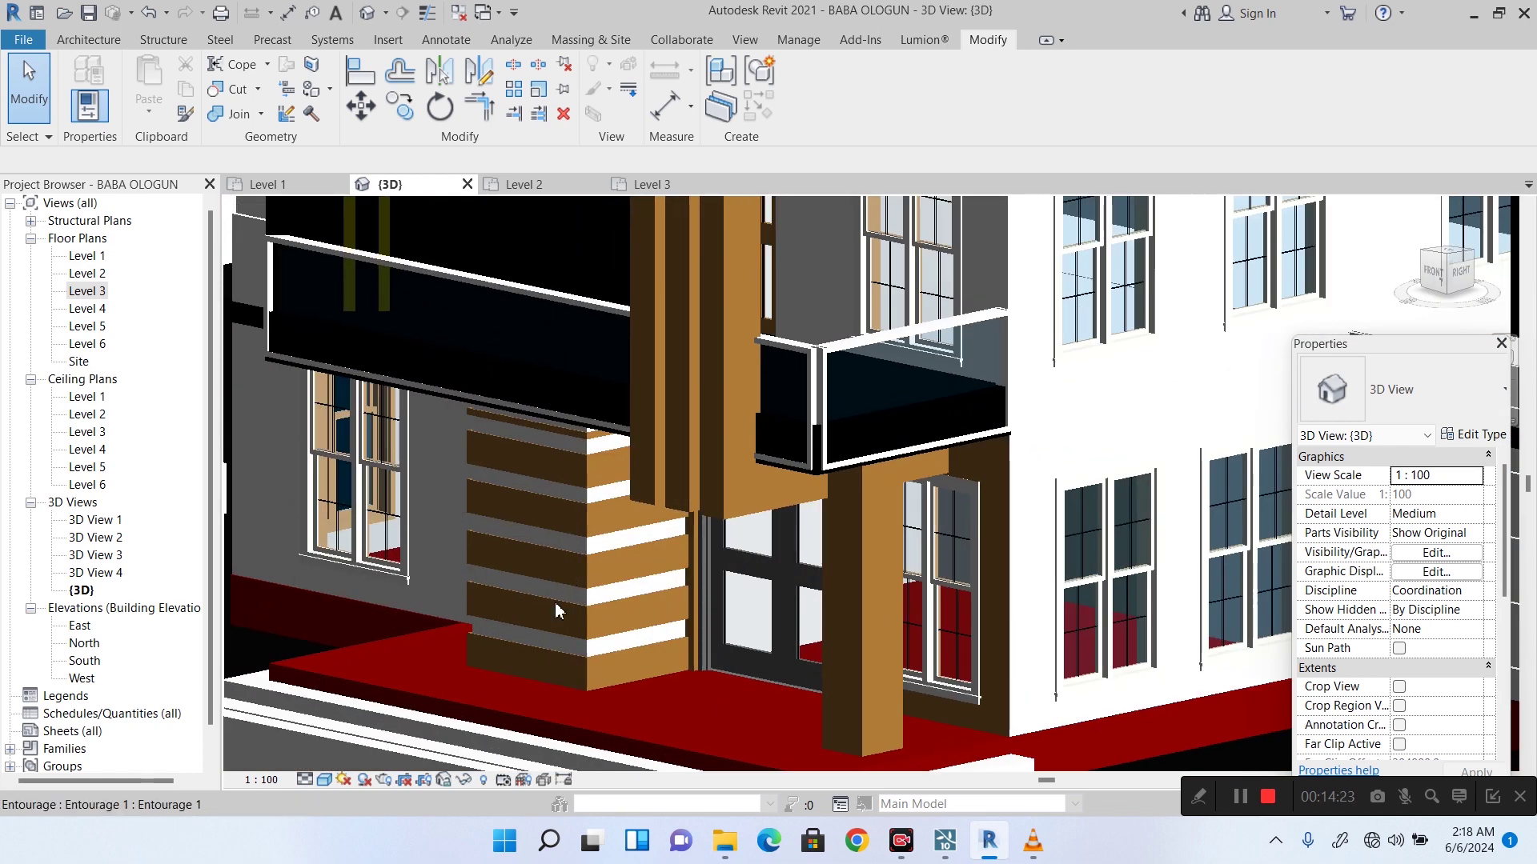
Select the striped entourage column at the entrance, then dismiss the Floor Plans menu.
left_click(581, 566)
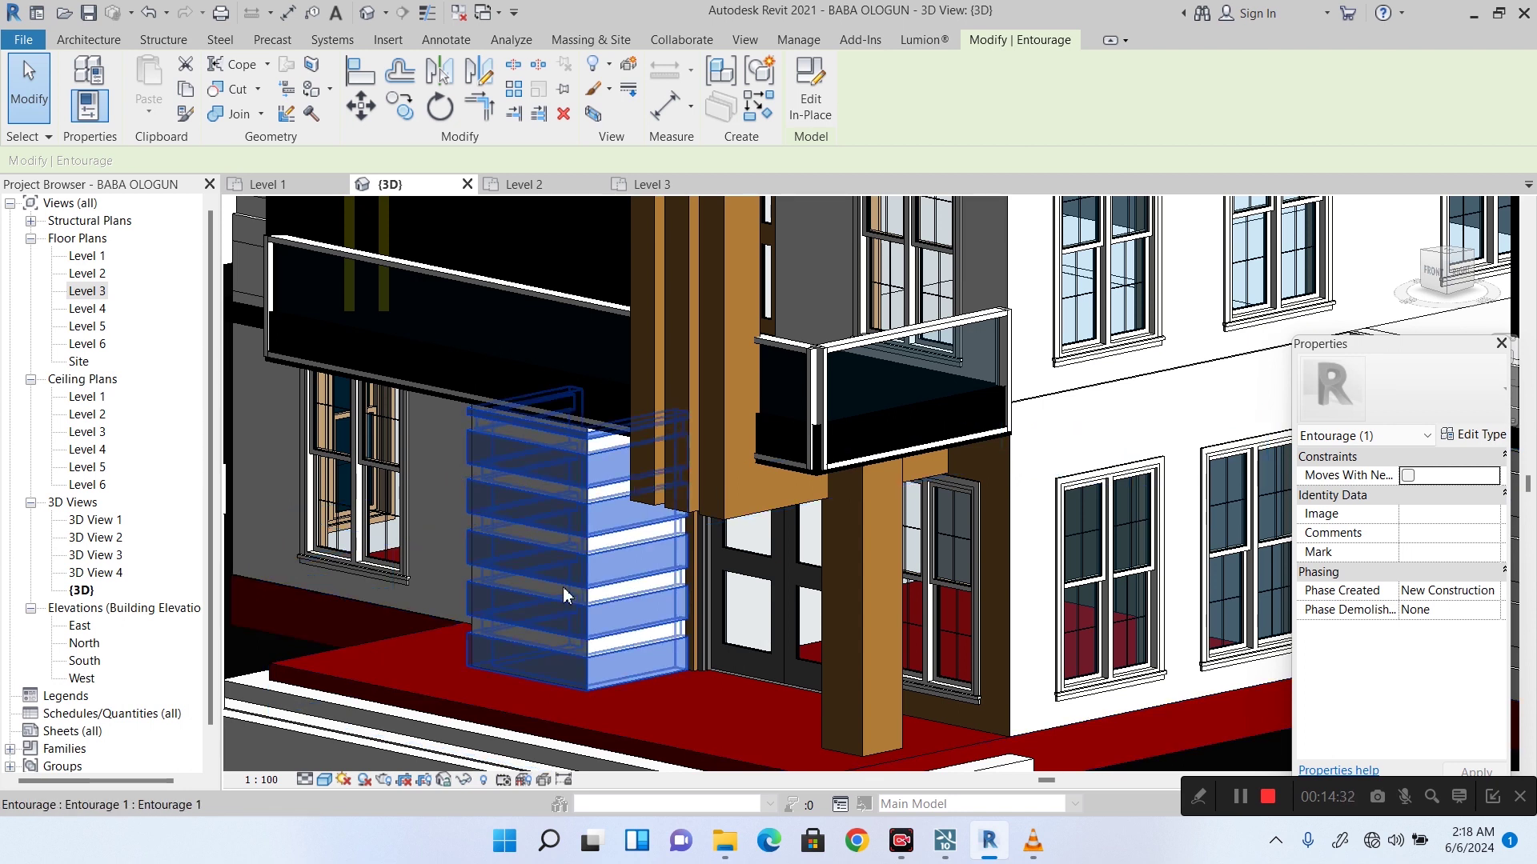
scroll(565, 595, "down", 1)
right_click(79, 255)
right_click(74, 258)
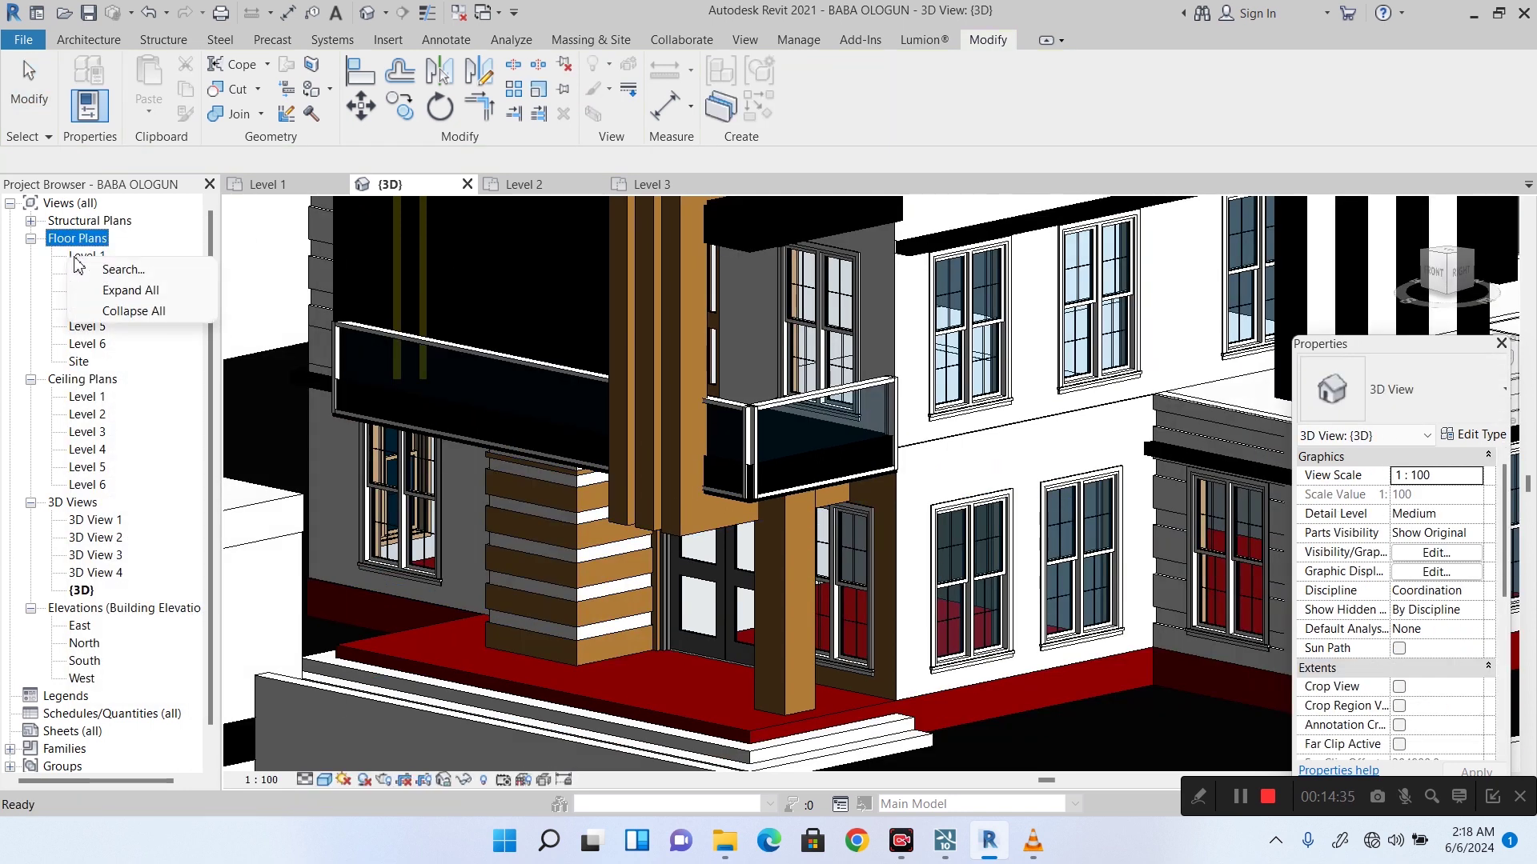
left_click(132, 284)
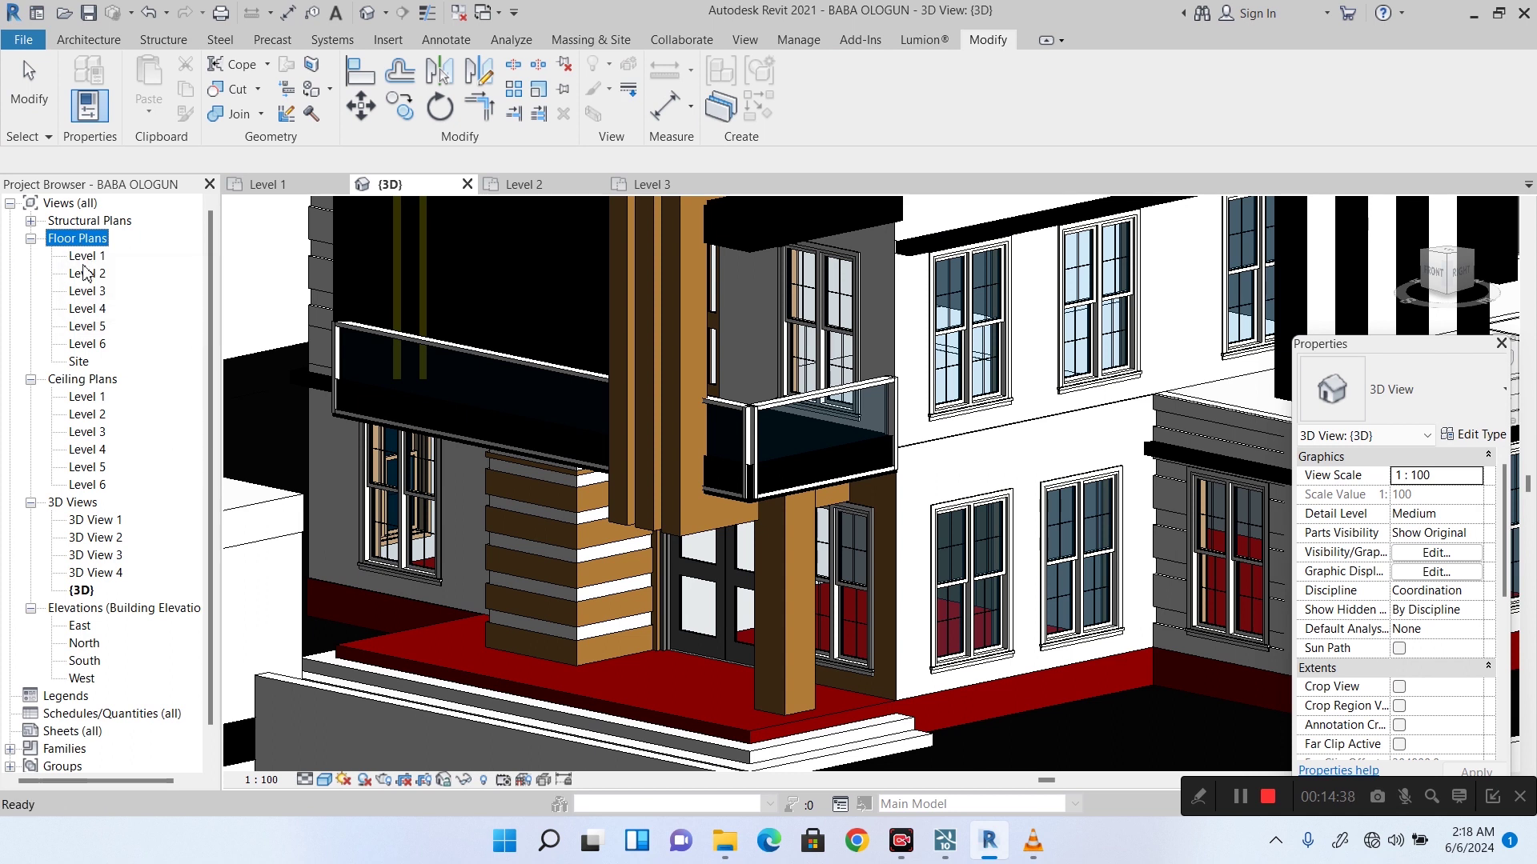
double_click(85, 257)
scroll(528, 676, "up", 4)
left_click(522, 651)
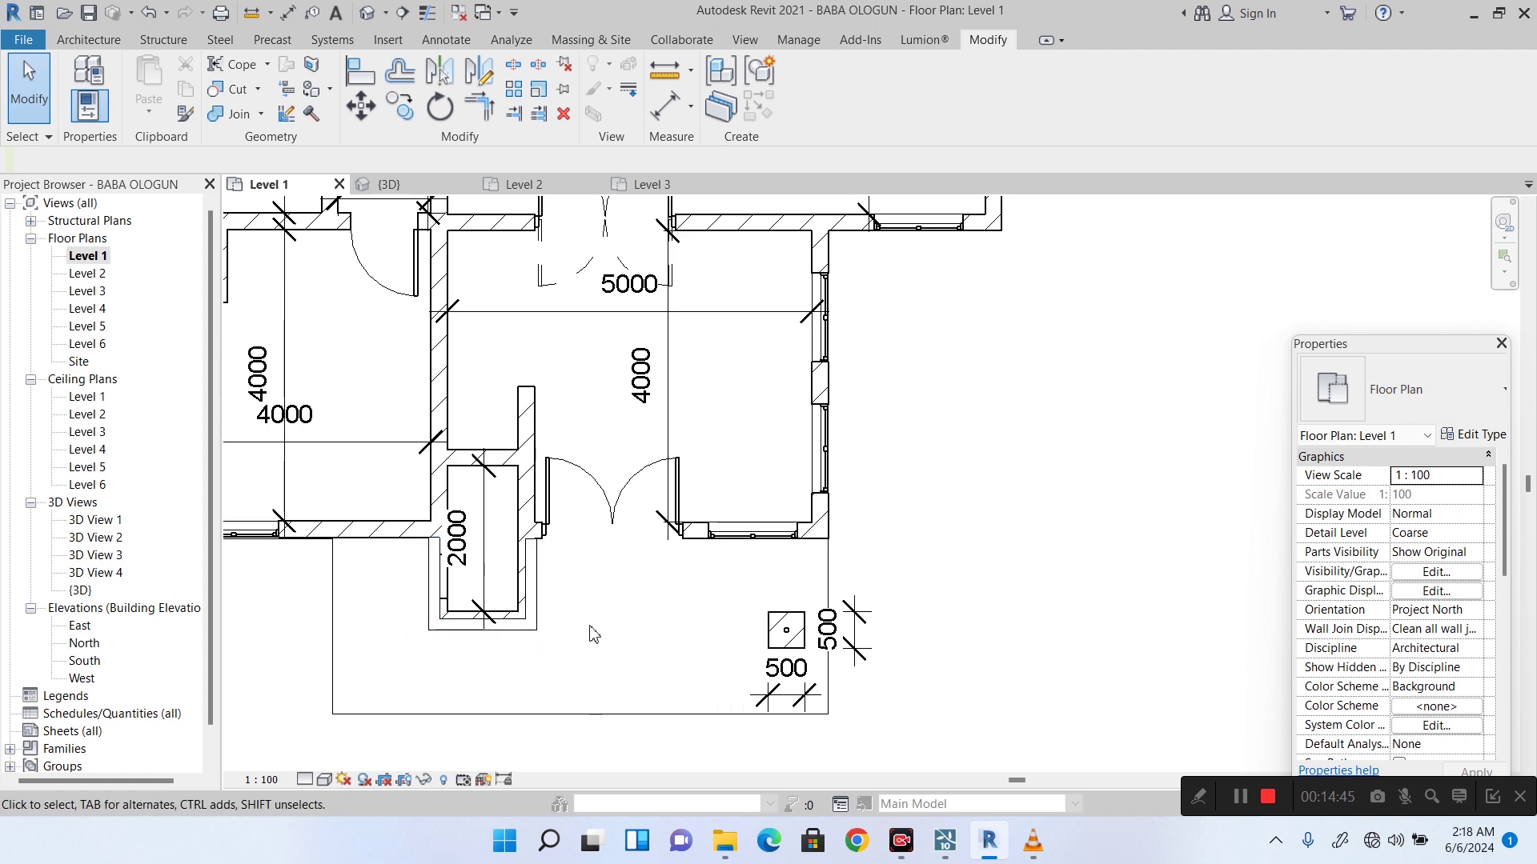
scroll(590, 634, "down", 3)
scroll(588, 640, "up", 4)
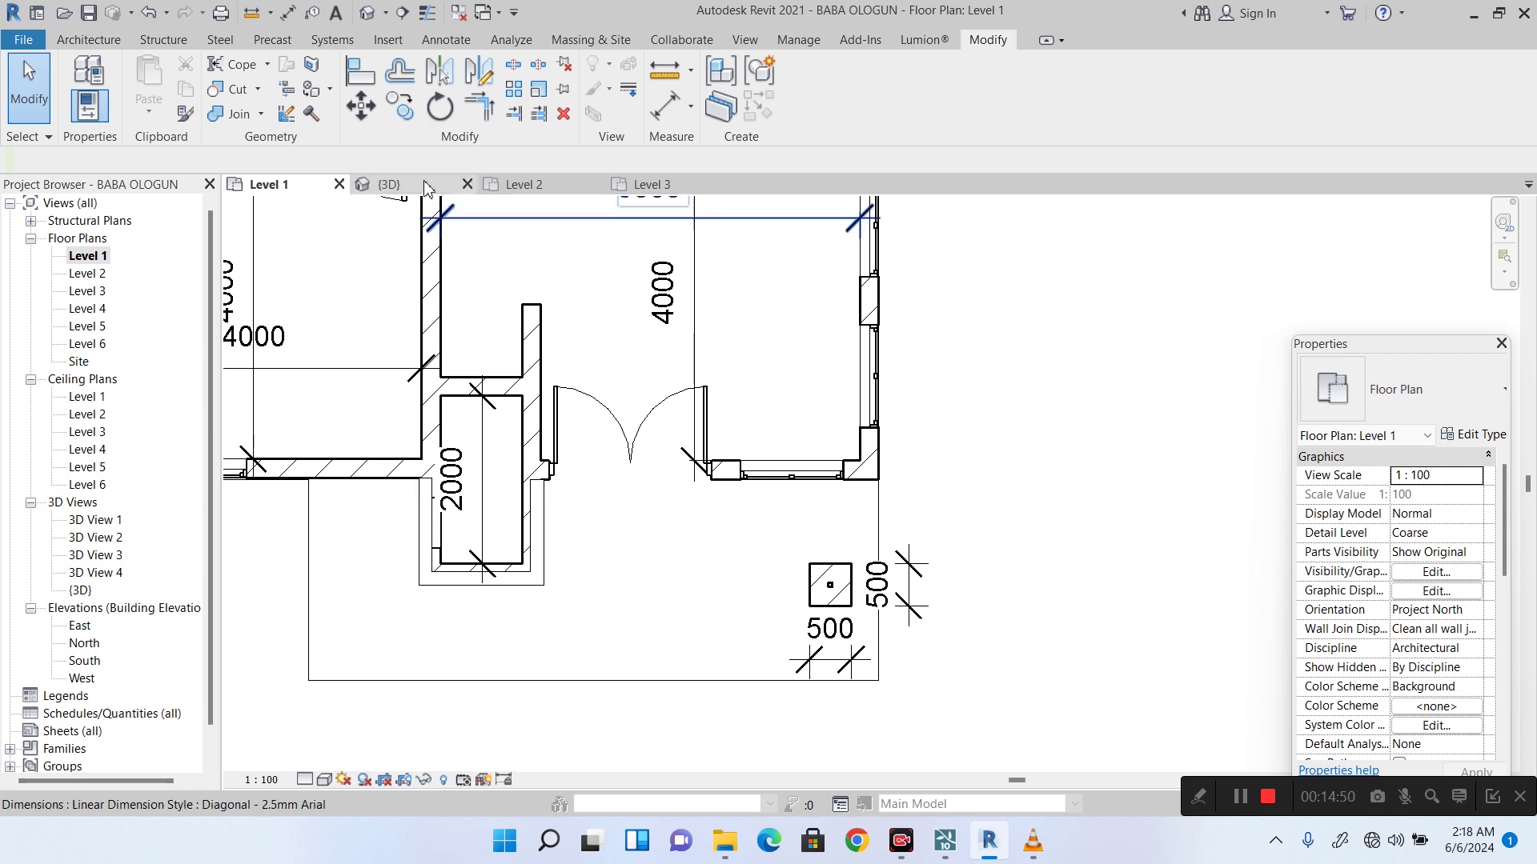
left_click(367, 14)
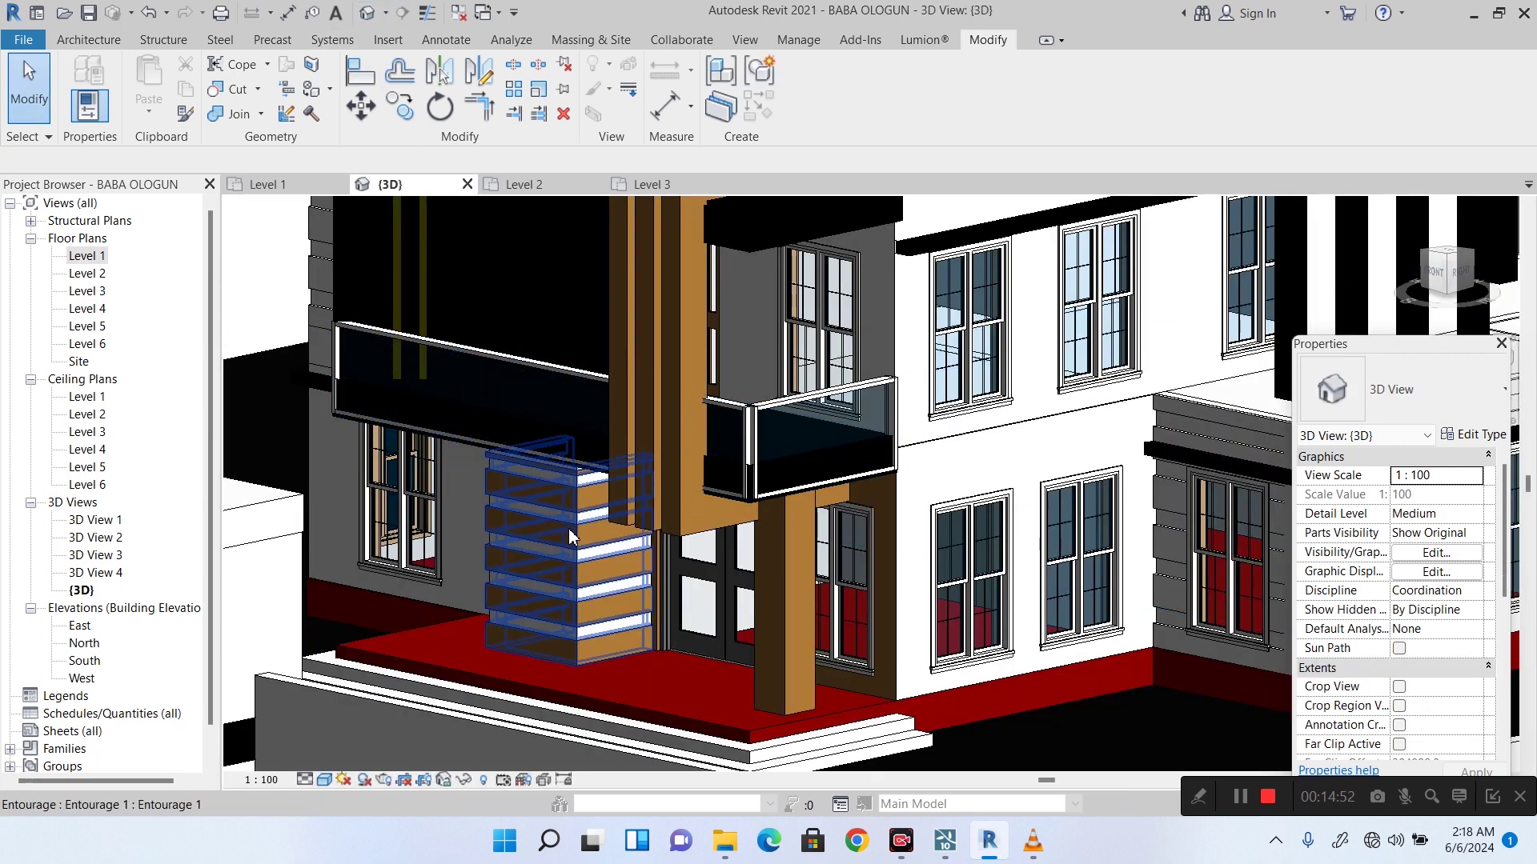
Clear the entourage column selection and open the Level 1 floor plan with Architecture tools shown.
left_click(581, 608)
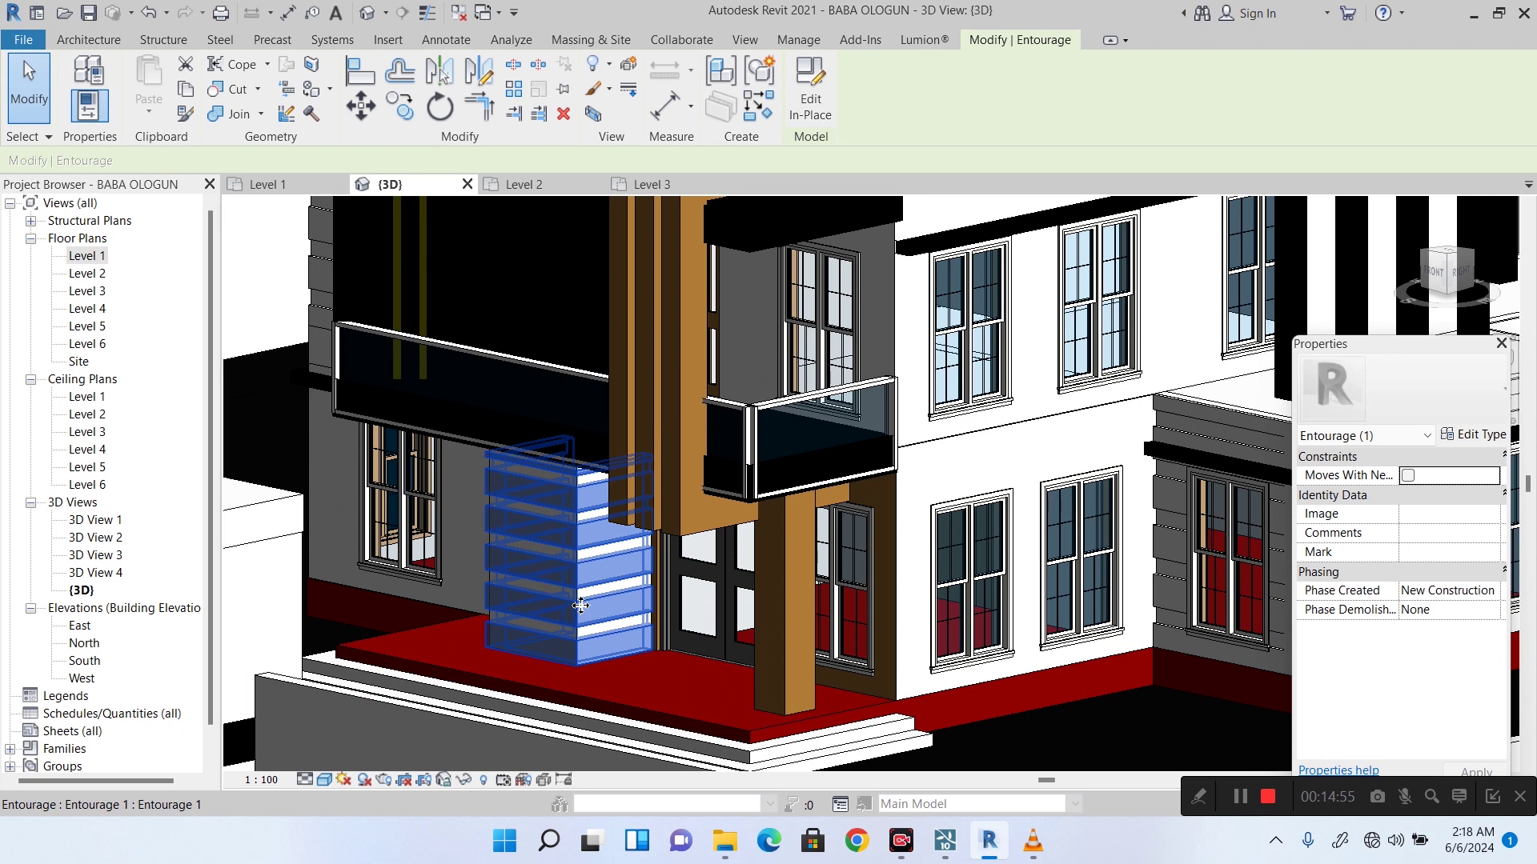
key("Escape")
left_click(84, 257)
double_click(84, 258)
key("Escape")
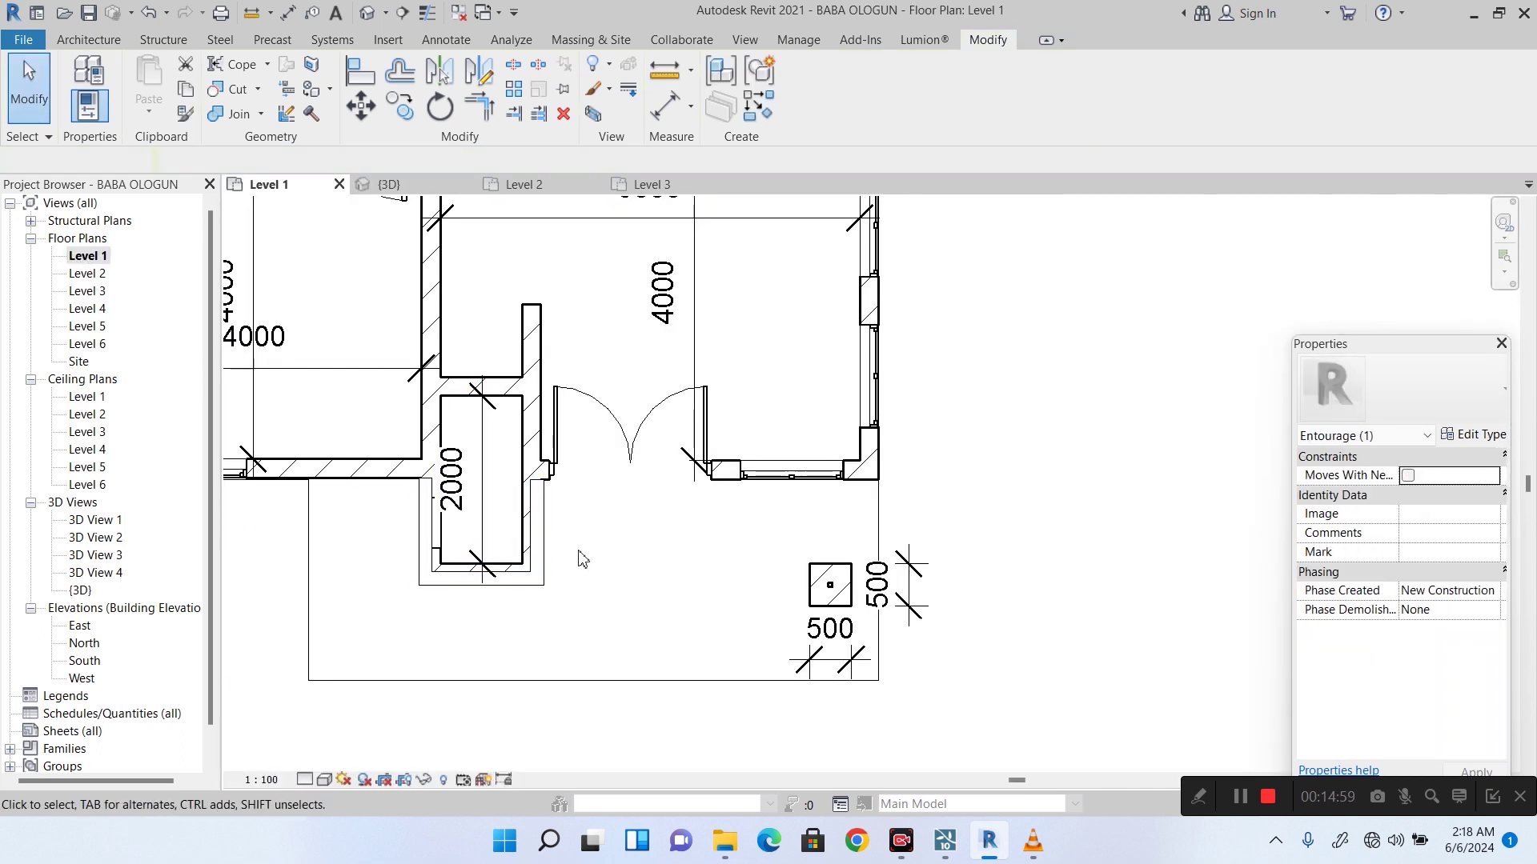
left_click(89, 40)
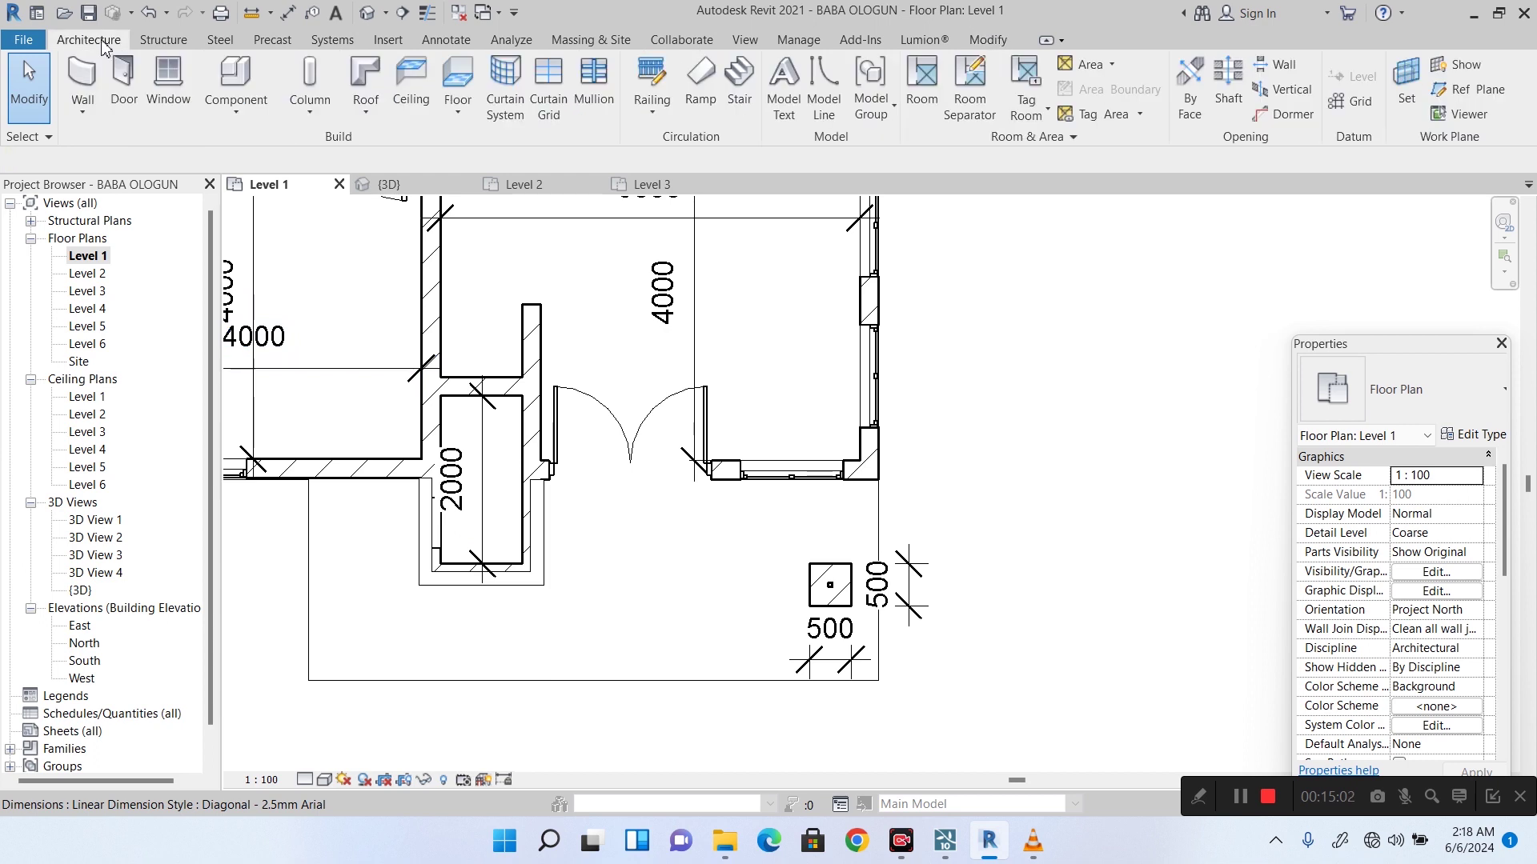
Start a Model In-Place family in the Generic Models category, accepting the default name.
left_click(241, 120)
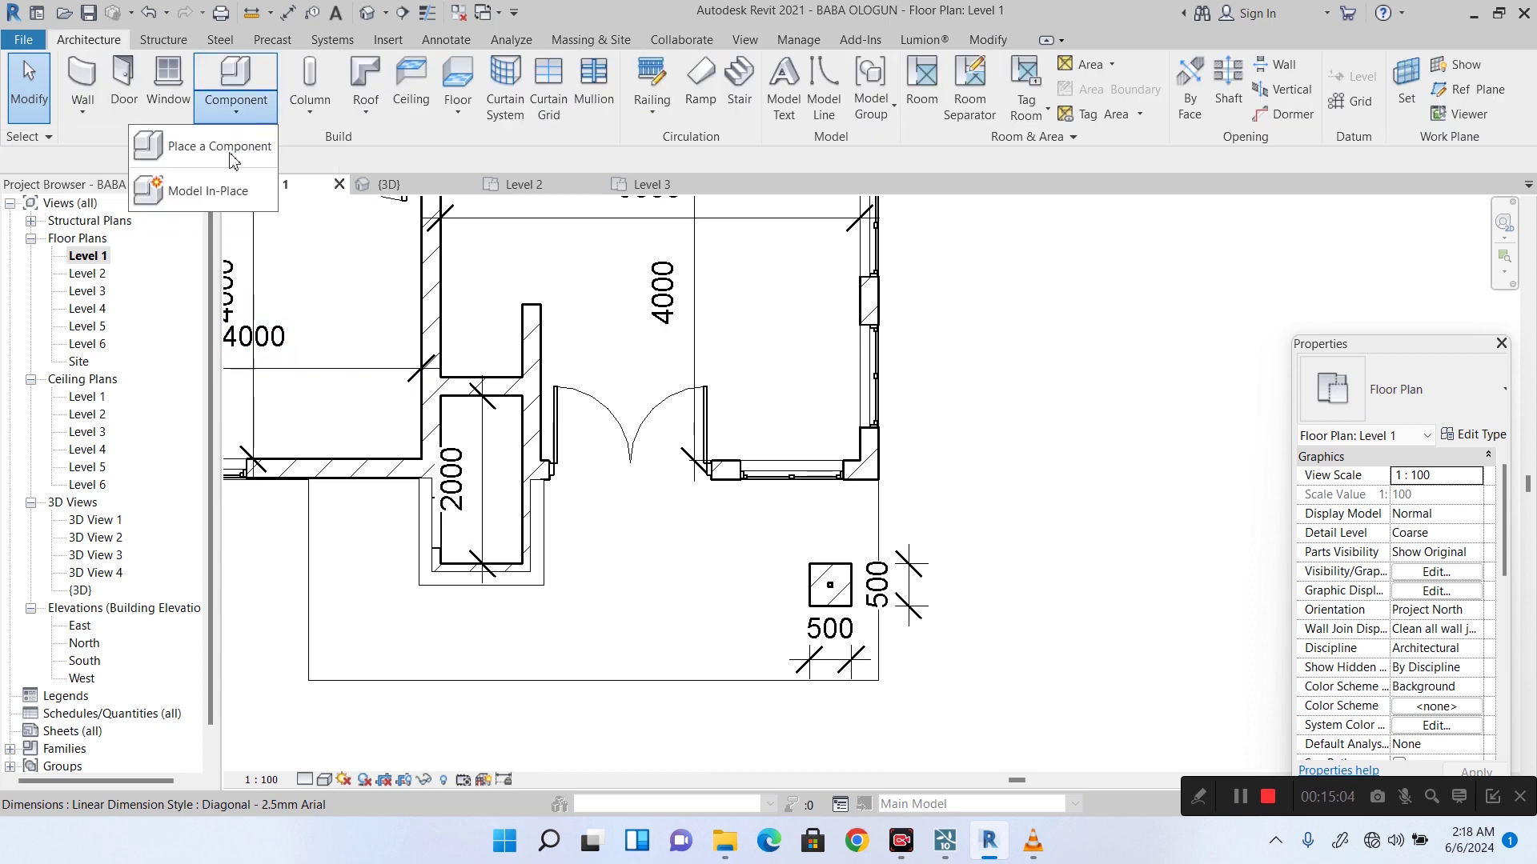
left_click(236, 192)
scroll(662, 412, "down", 3)
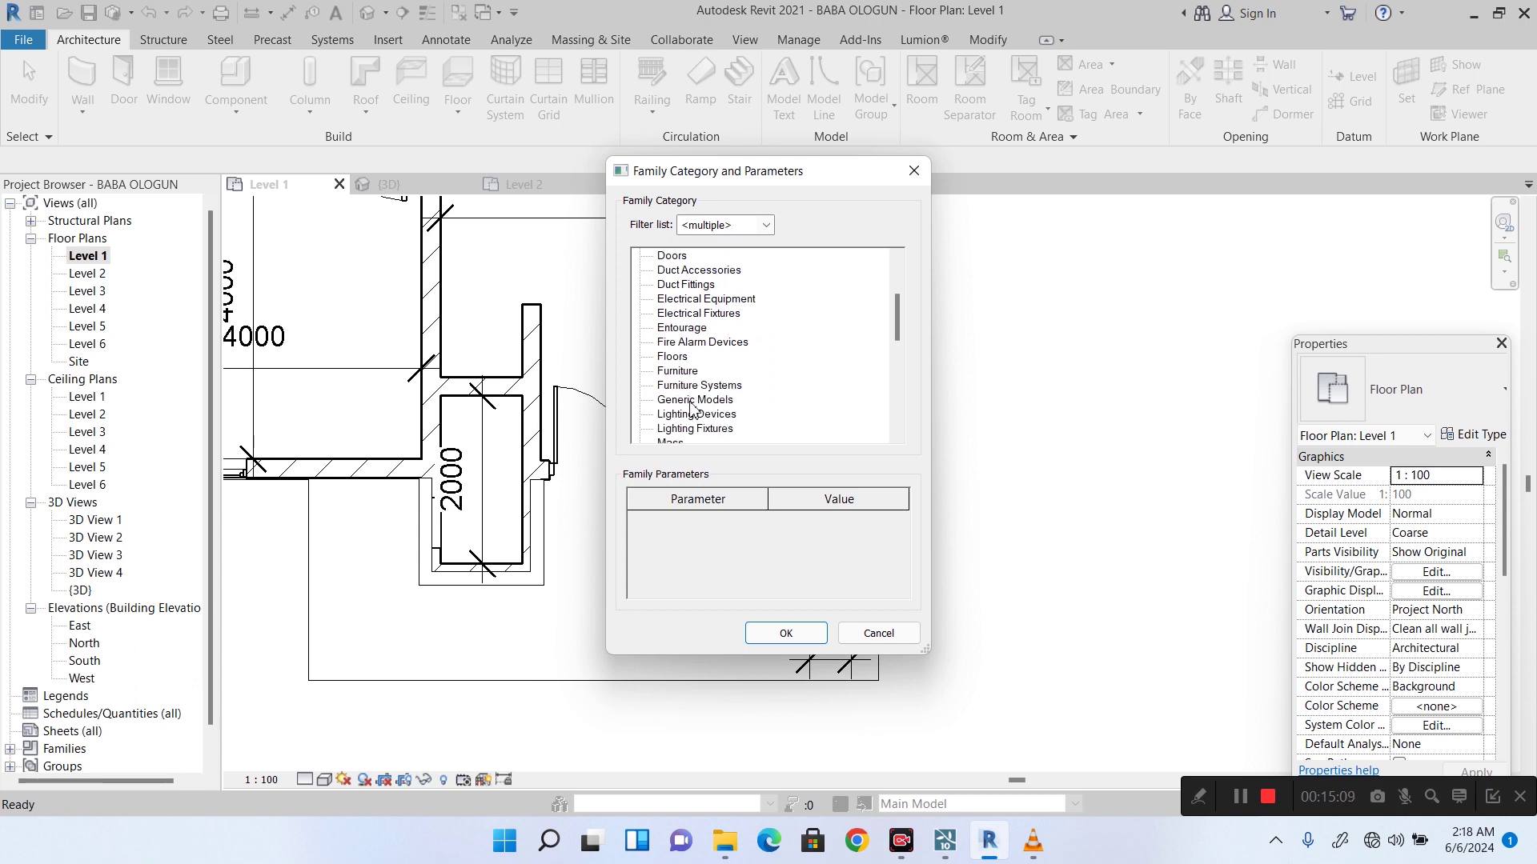
double_click(689, 407)
left_click(771, 450)
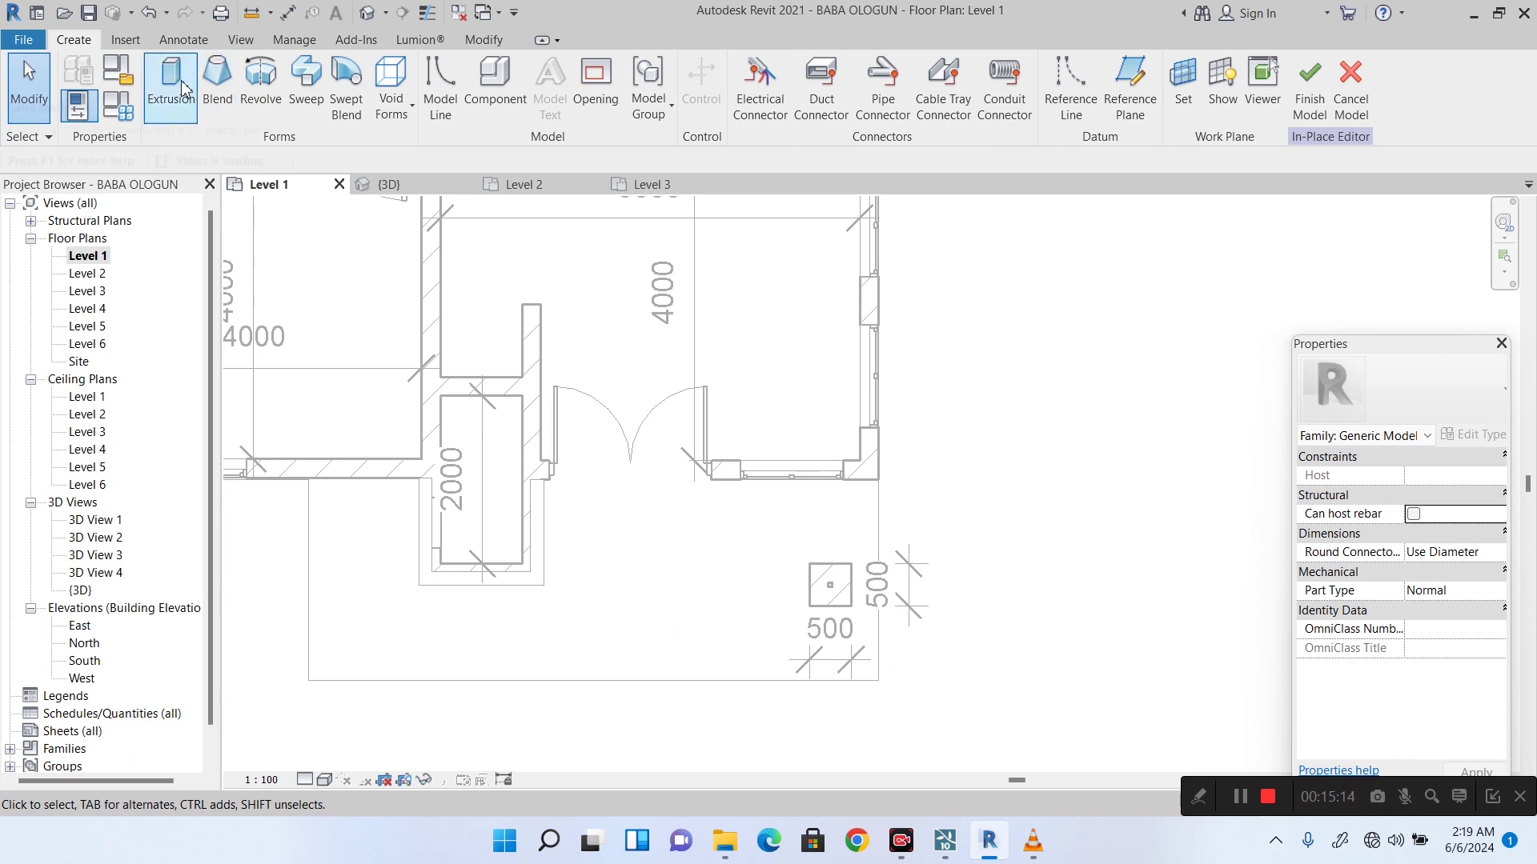
Start a sweep and its path sketch, then cancel the path sketch.
left_click(318, 78)
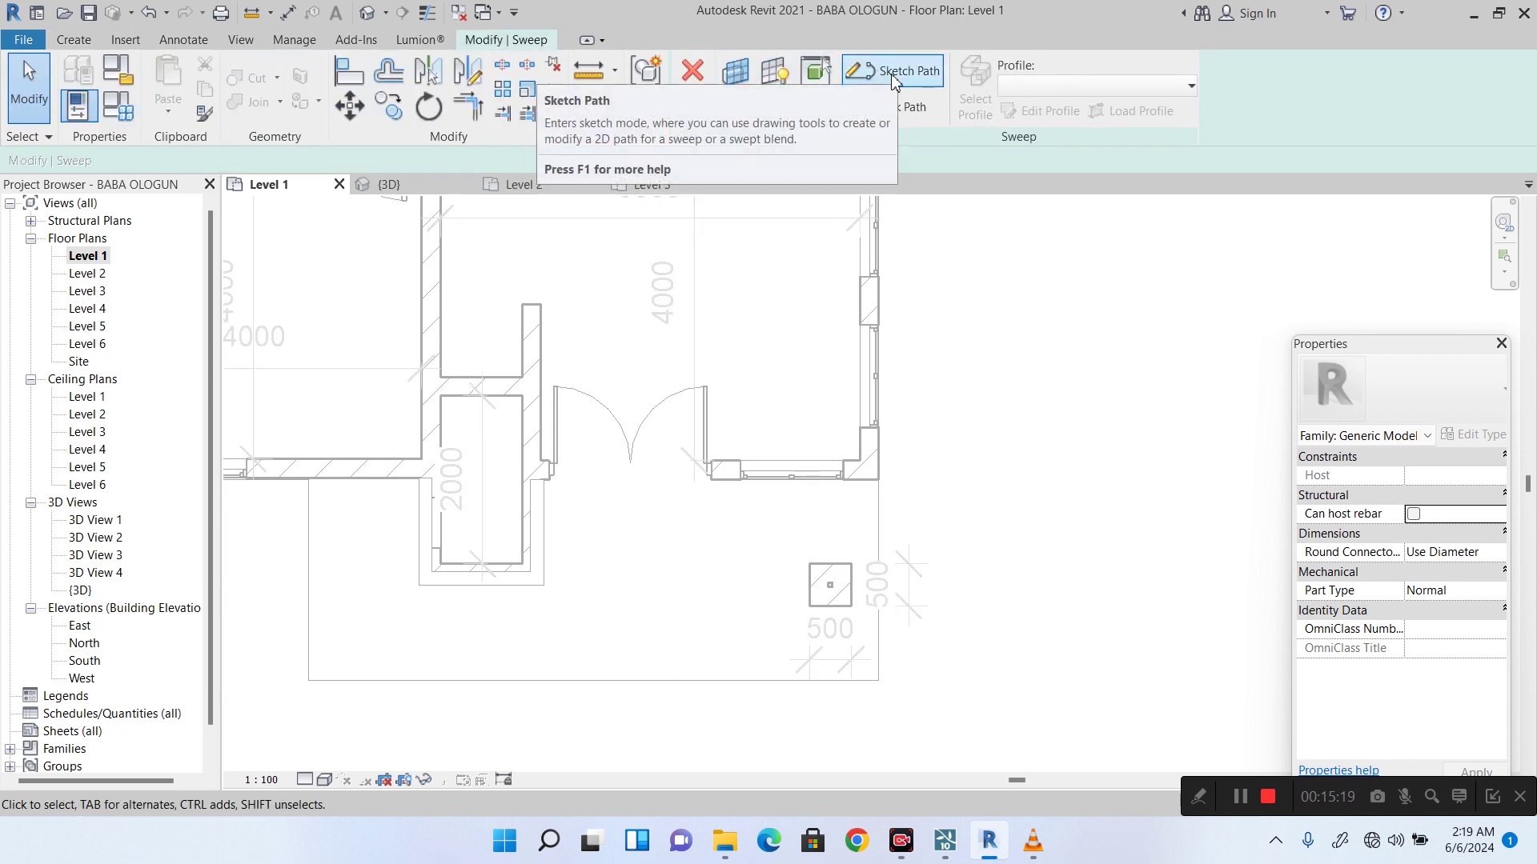
left_click(890, 71)
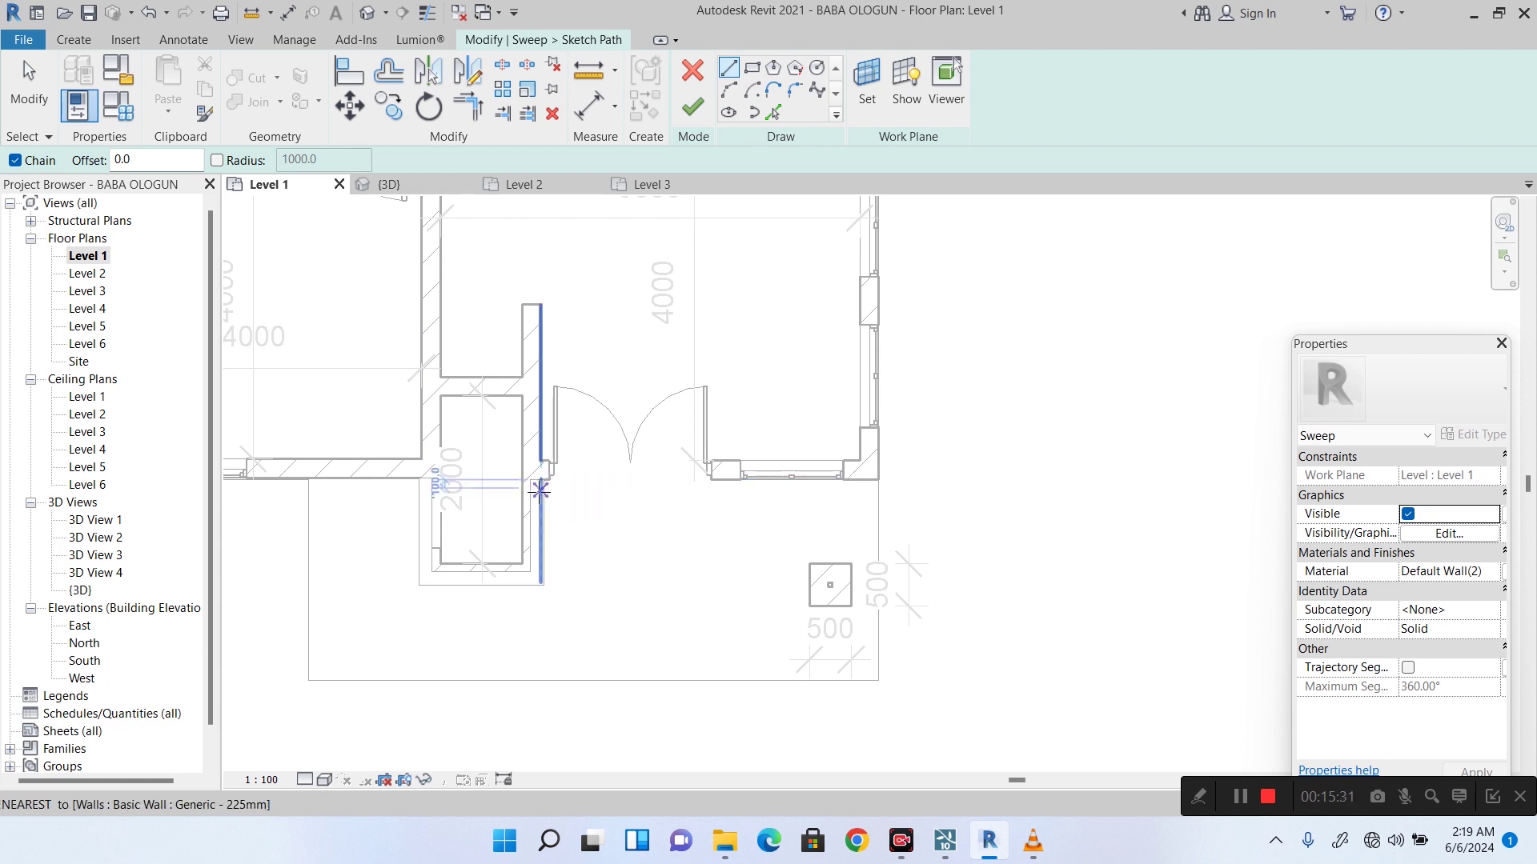
left_click(693, 84)
Cancel the sweep, finish the in-place model, and zoom around the entrance in default 3D.
left_click(698, 84)
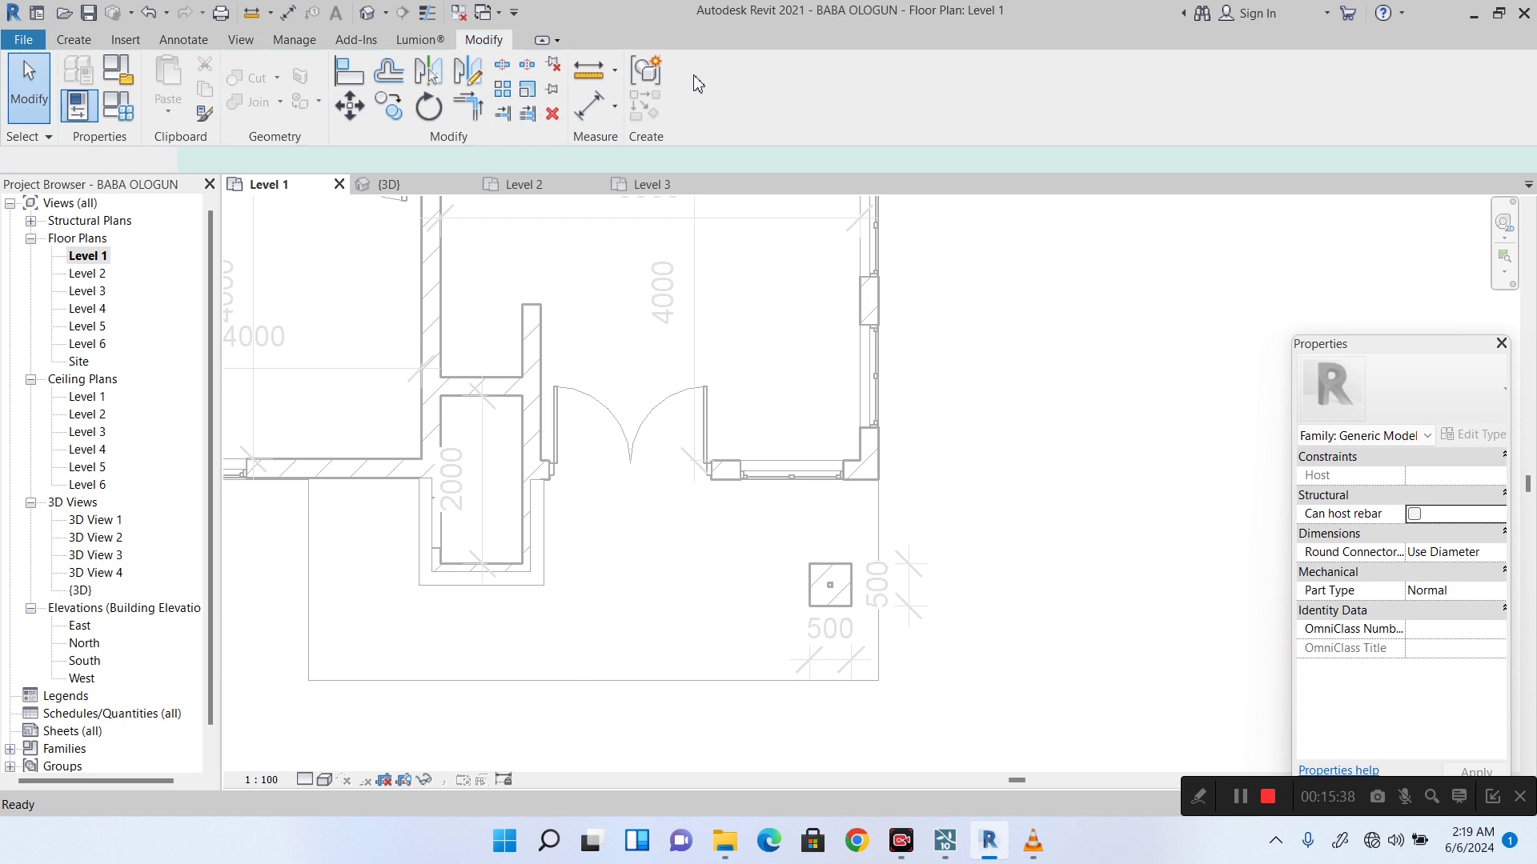
left_click(686, 80)
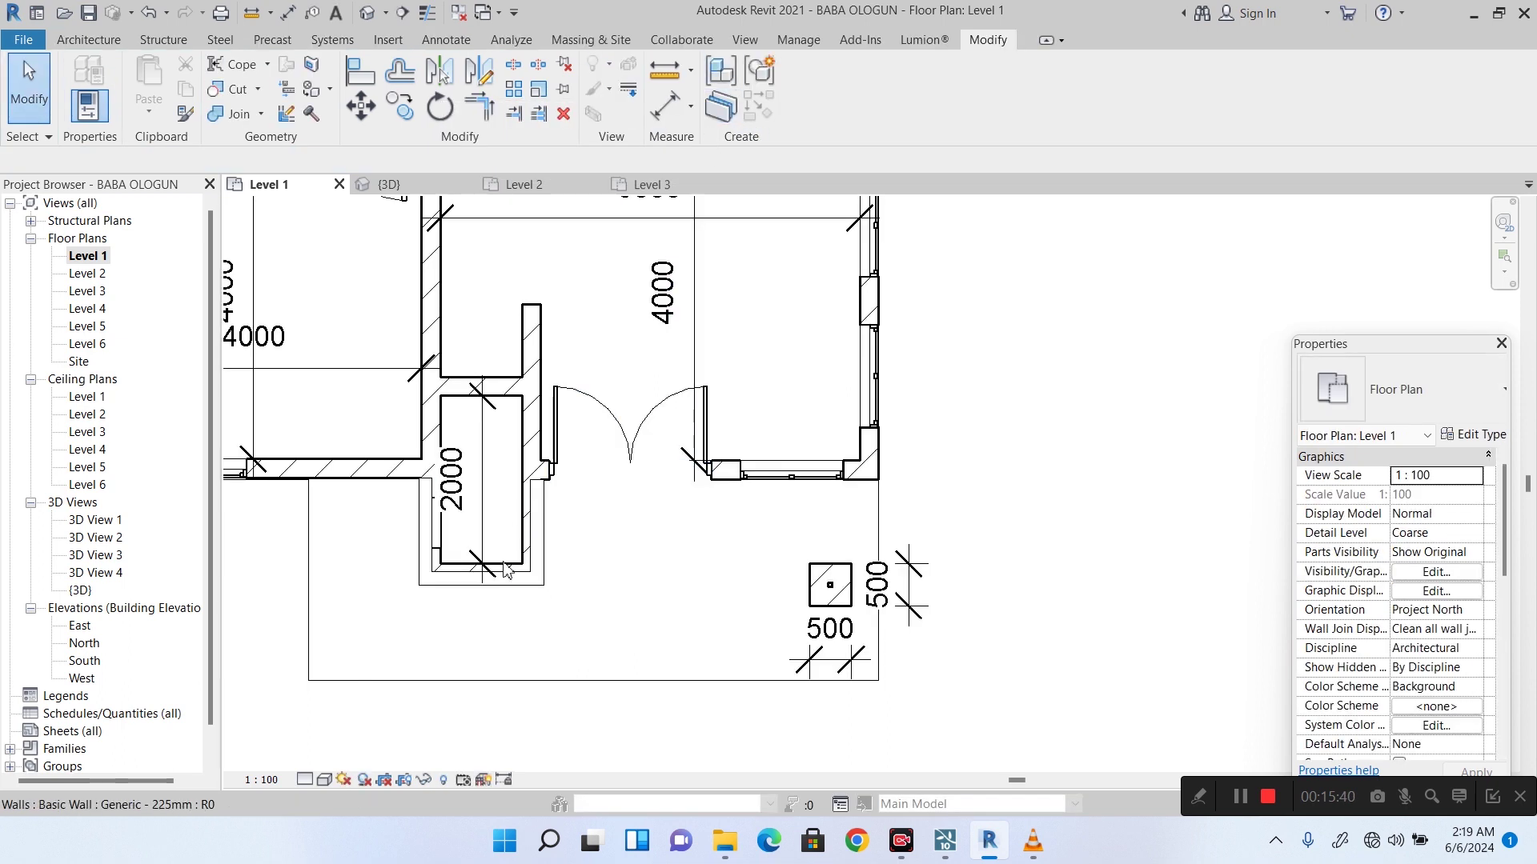
left_click(365, 12)
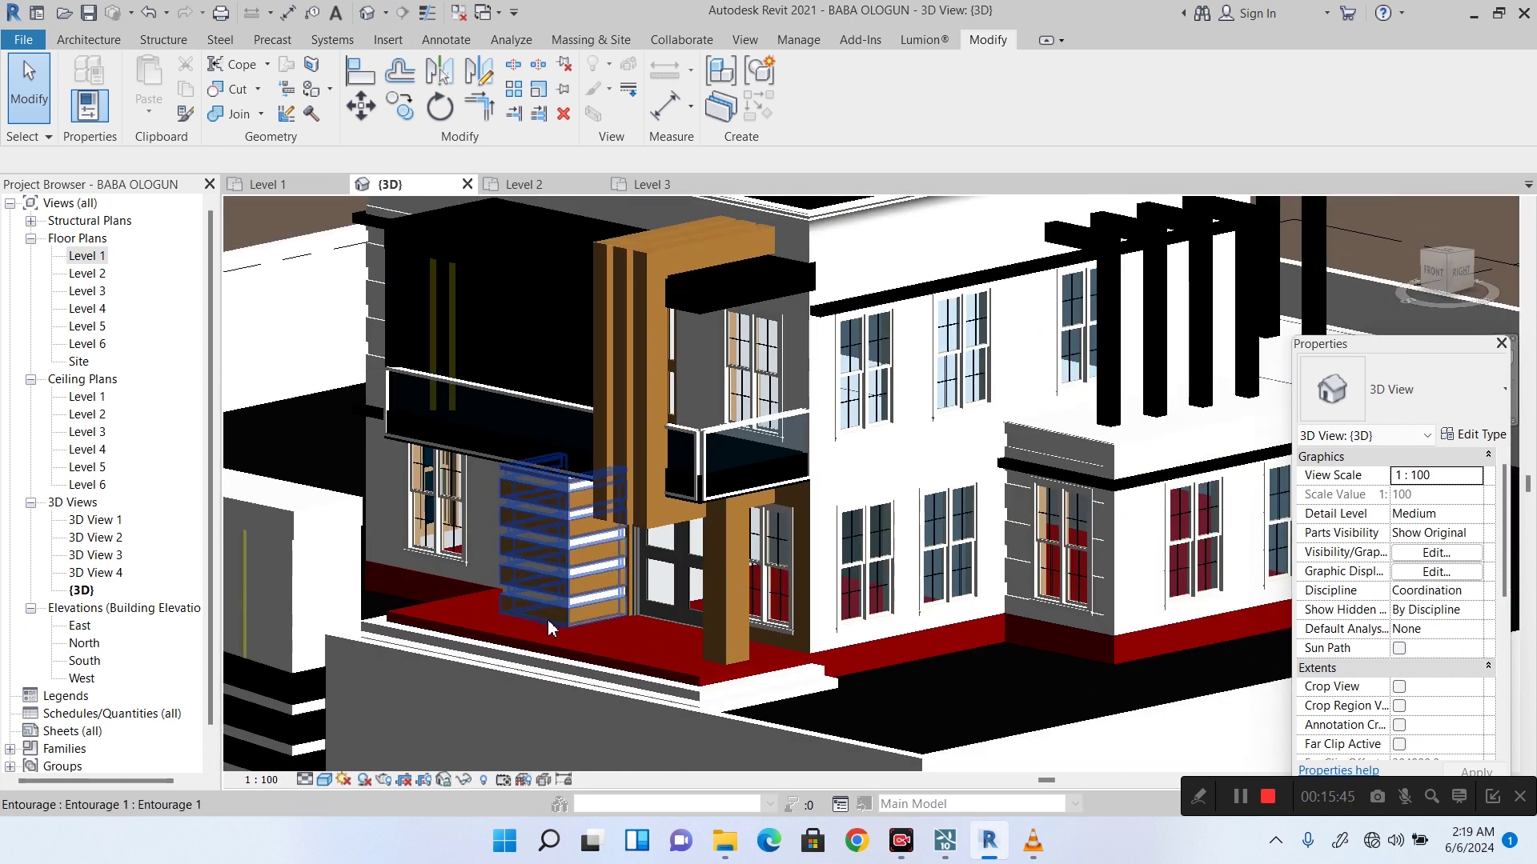
scroll(547, 620, "up", 2)
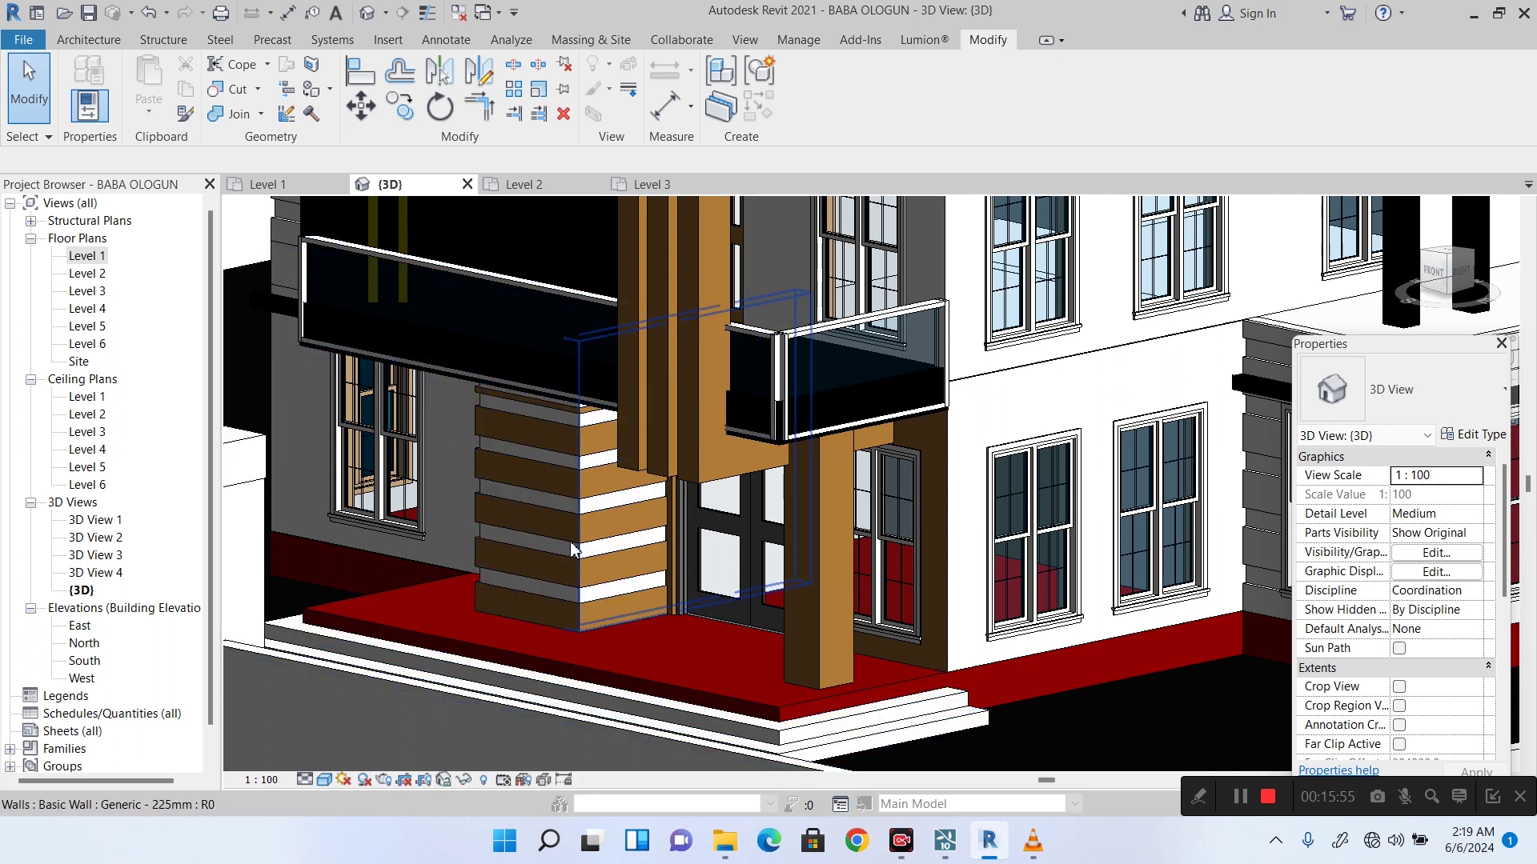
scroll(573, 549, "down", 4)
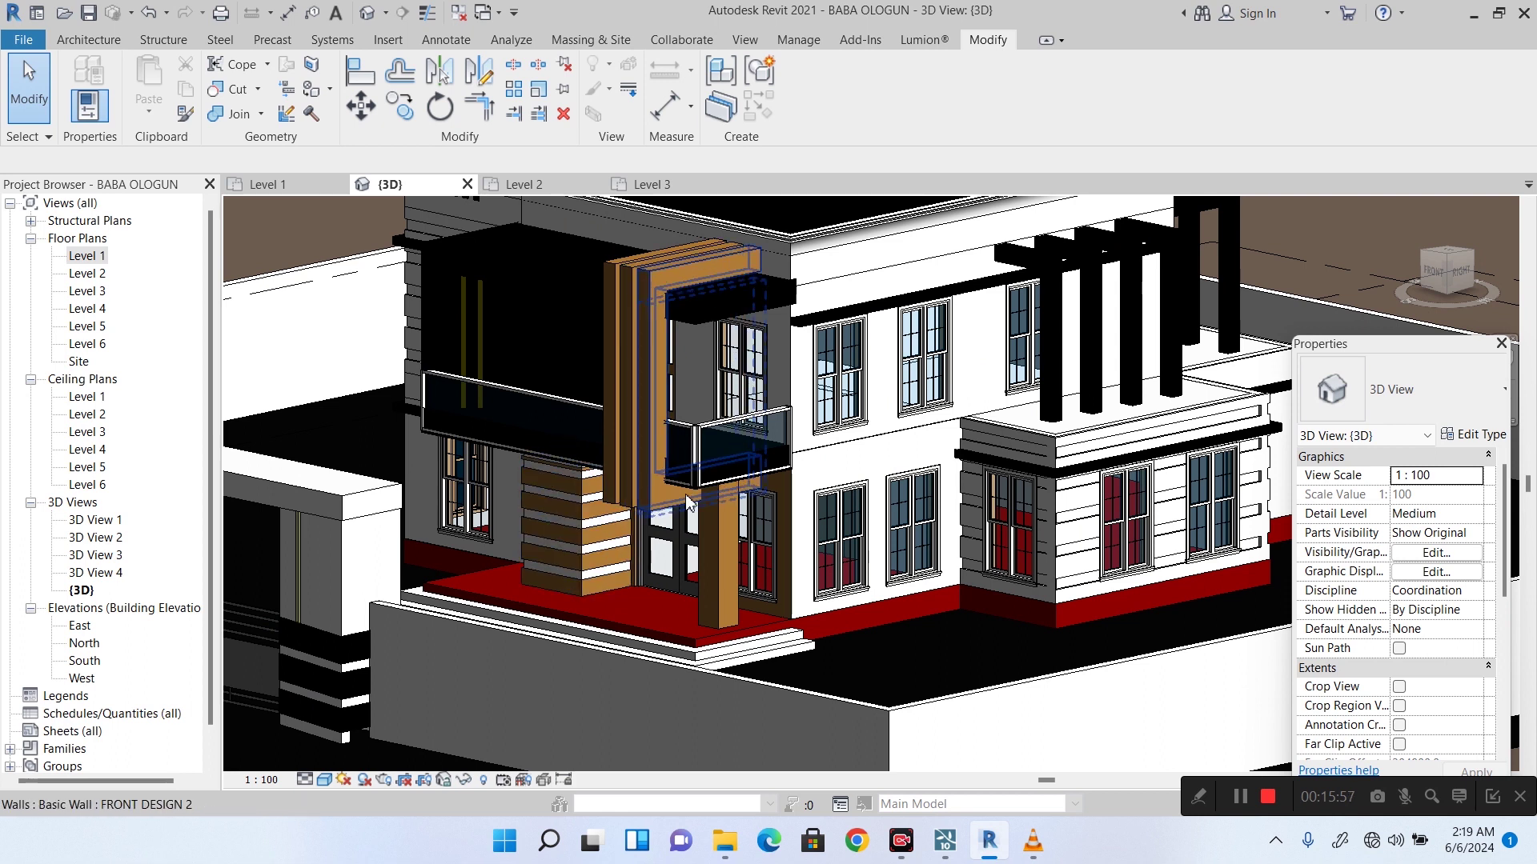
scroll(687, 503, "down", 3)
scroll(454, 548, "up", 5)
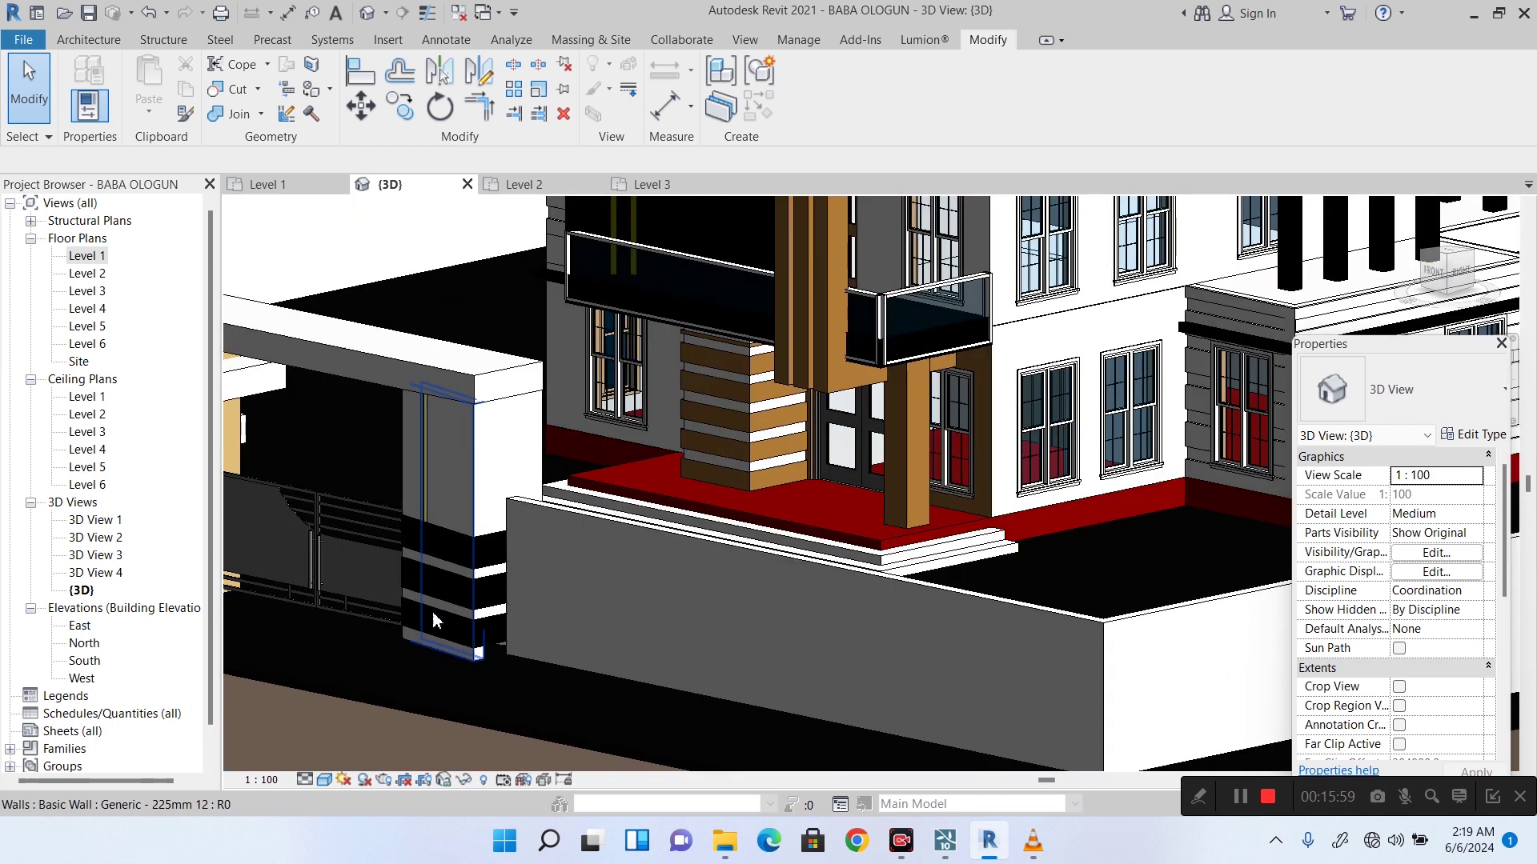
left_click(453, 547)
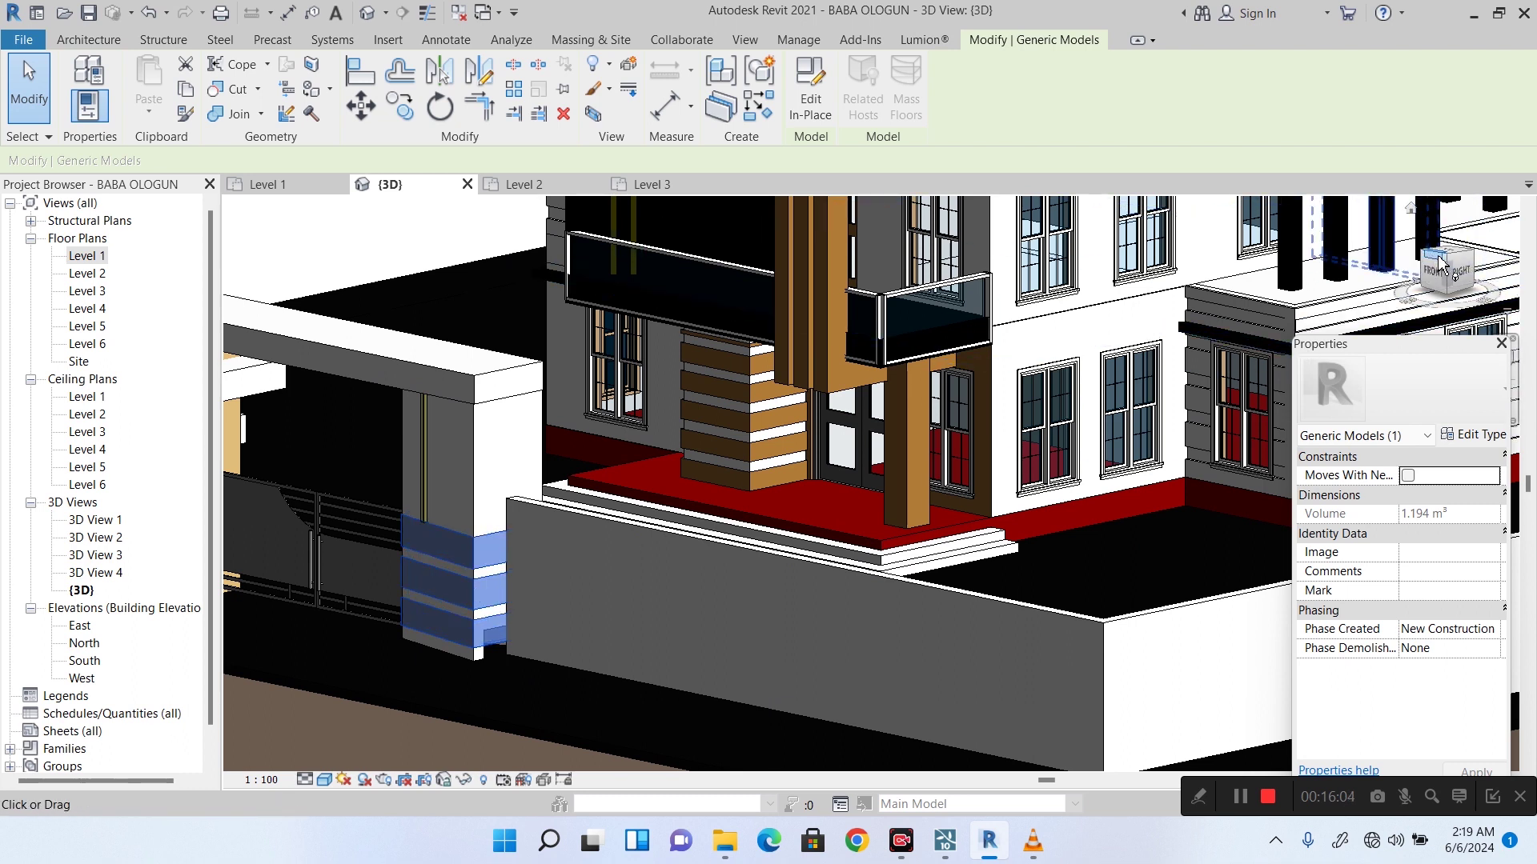
mouse_move(1449, 260)
left_mouse_down()
mouse_move(286, 277)
mouse_move(685, 299)
mouse_move(902, 226)
mouse_move(710, 342)
mouse_move(550, 388)
mouse_move(480, 313)
mouse_move(479, 280)
mouse_move(446, 260)
mouse_move(488, 200)
mouse_move(493, 261)
left_mouse_up()
middle_click_drag(494, 269, 516, 224, "shift")
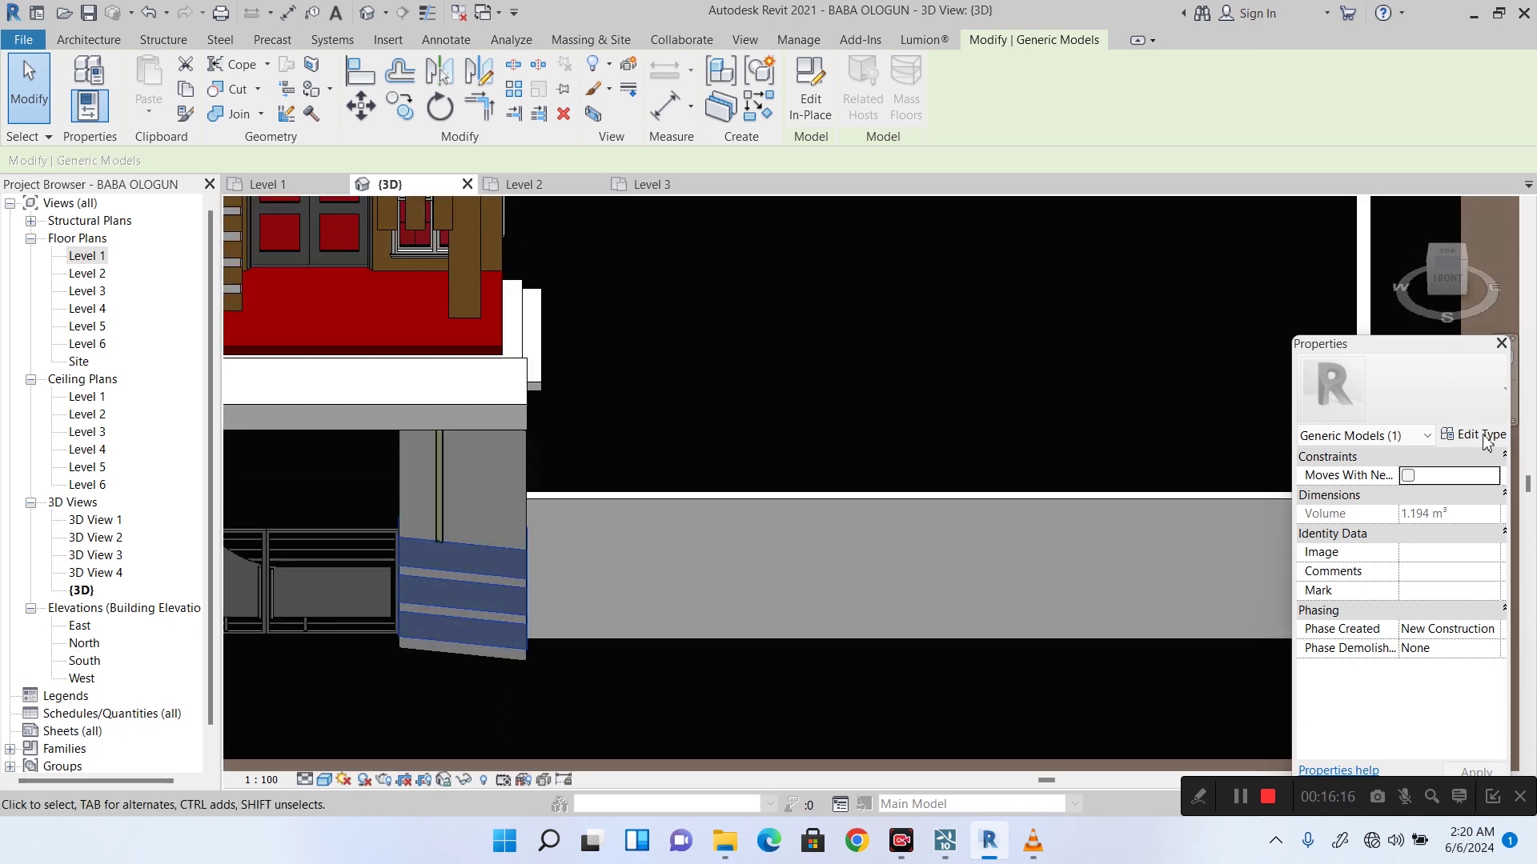
scroll(799, 513, "down", 3)
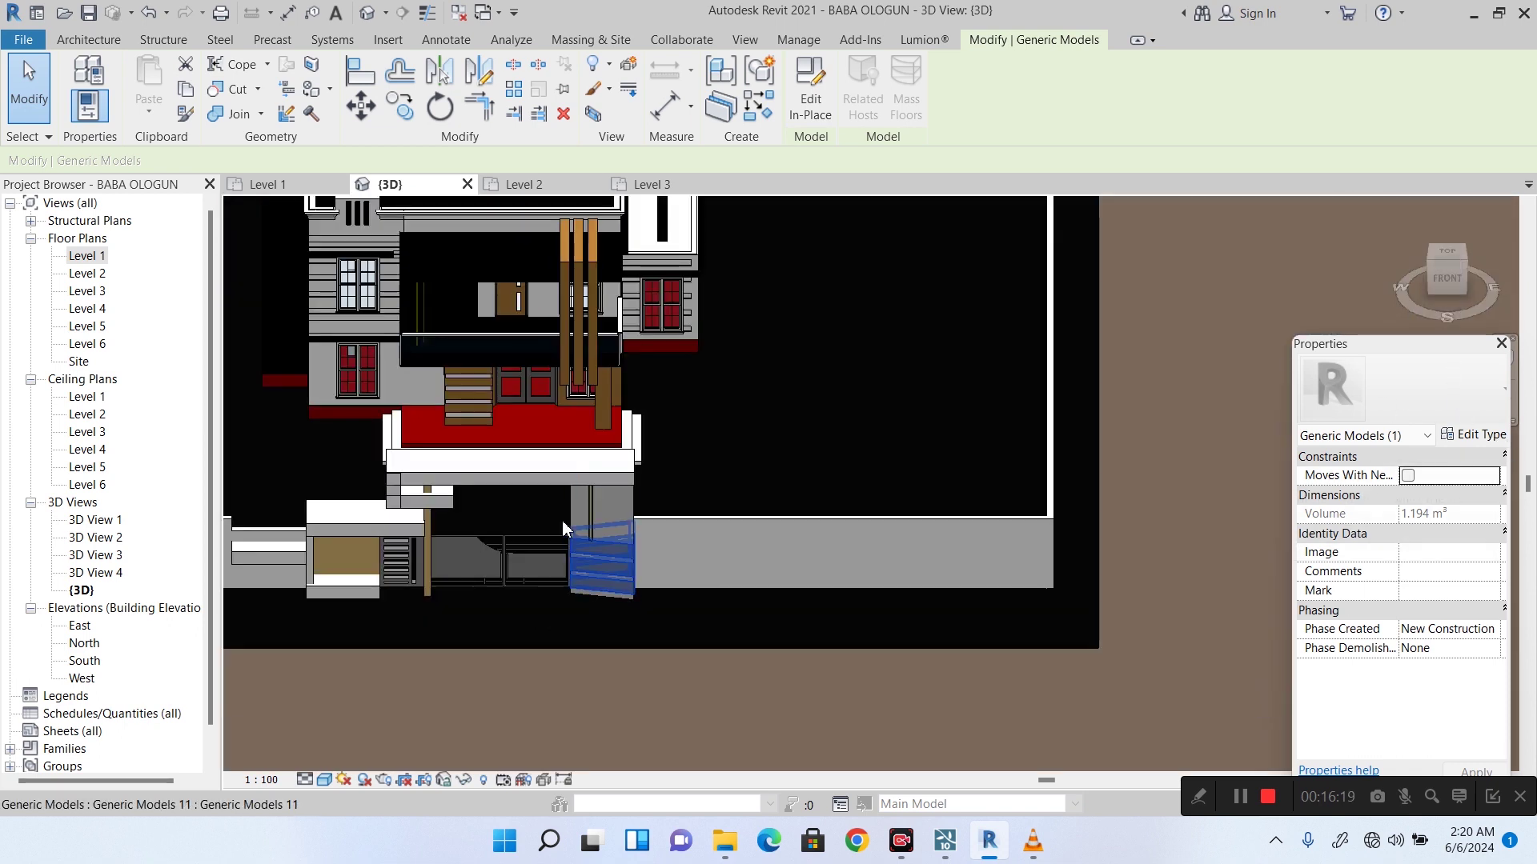
scroll(586, 532, "down", 2)
scroll(396, 323, "up", 3)
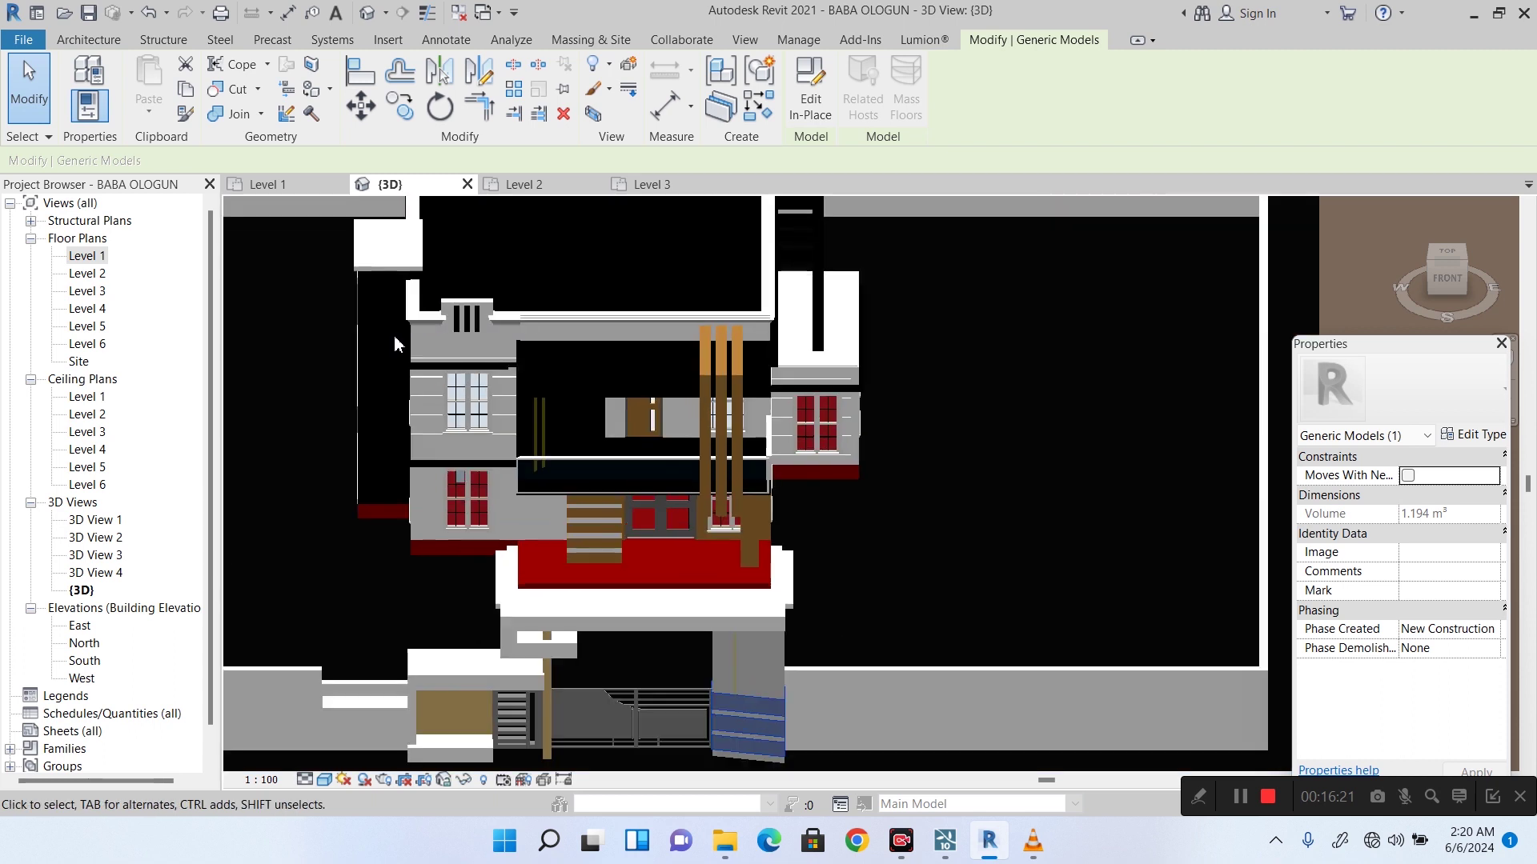
scroll(685, 597, "down", 2)
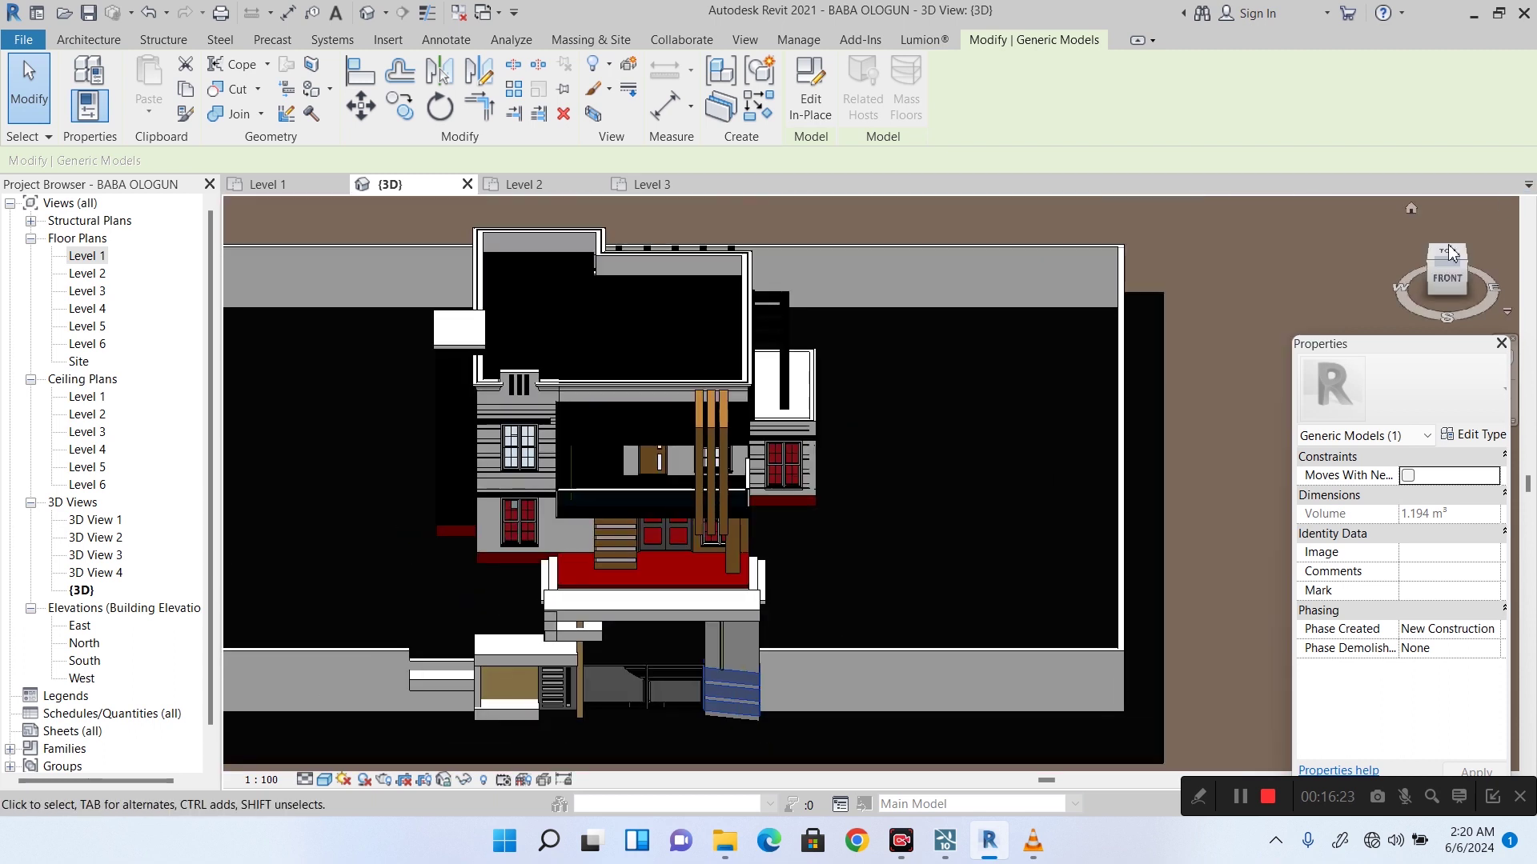
left_click(1431, 270)
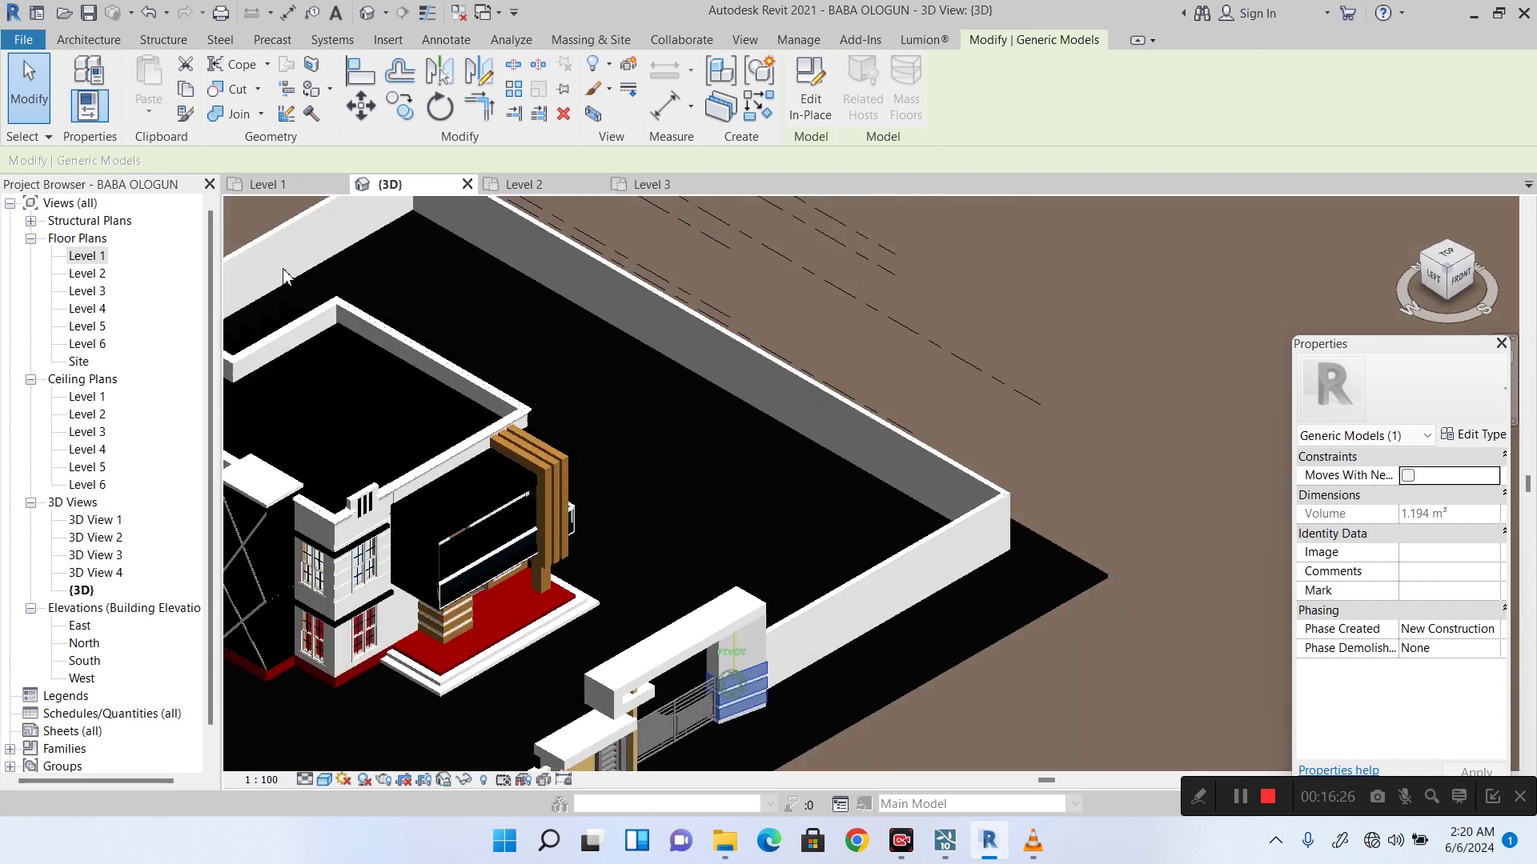
scroll(800, 521, "down", 3)
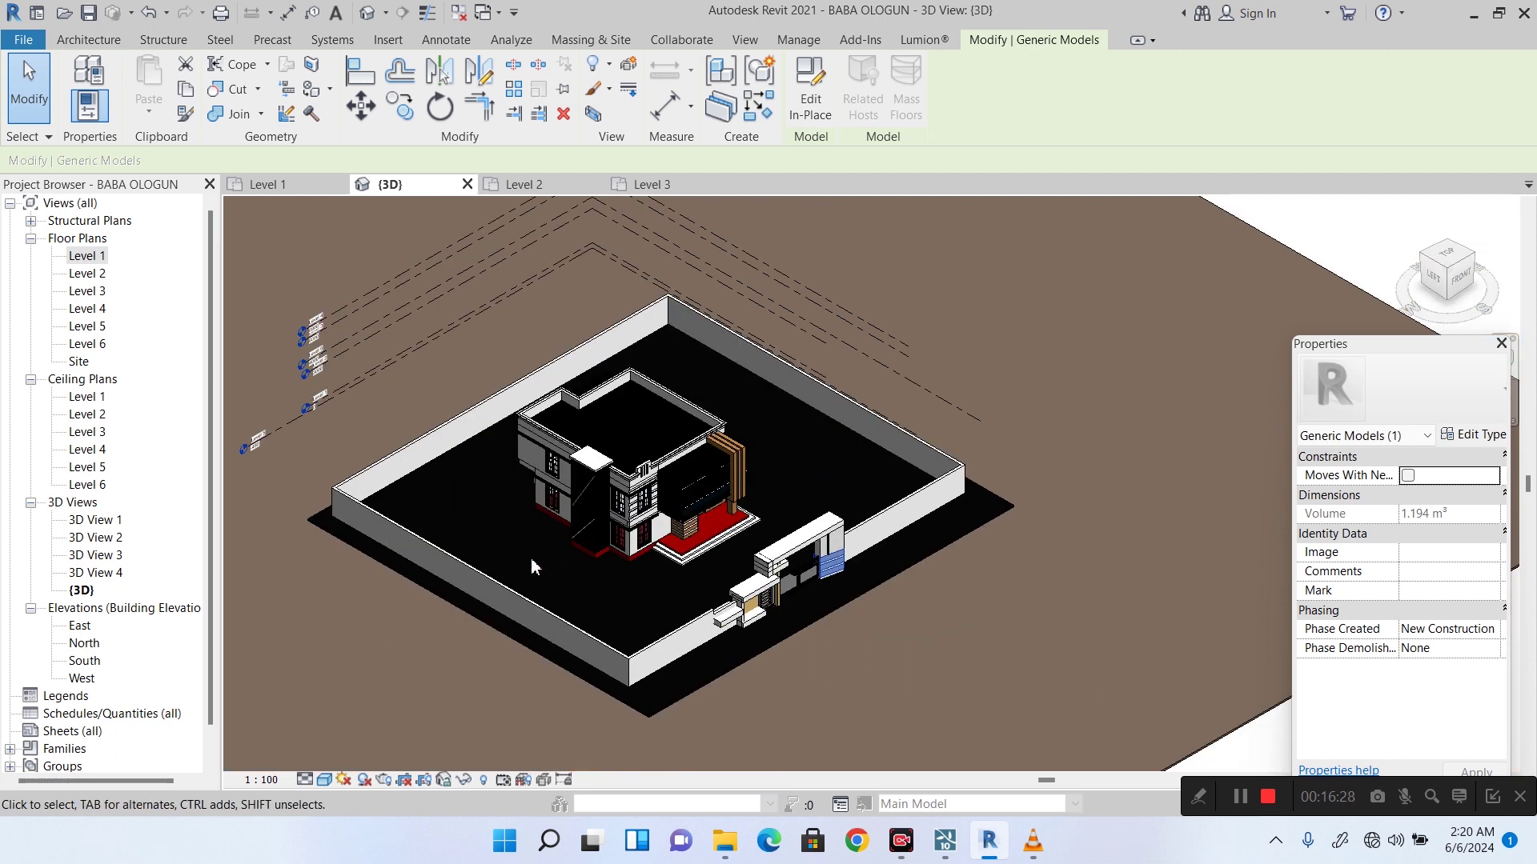
scroll(606, 562, "up", 2)
scroll(603, 449, "up", 2)
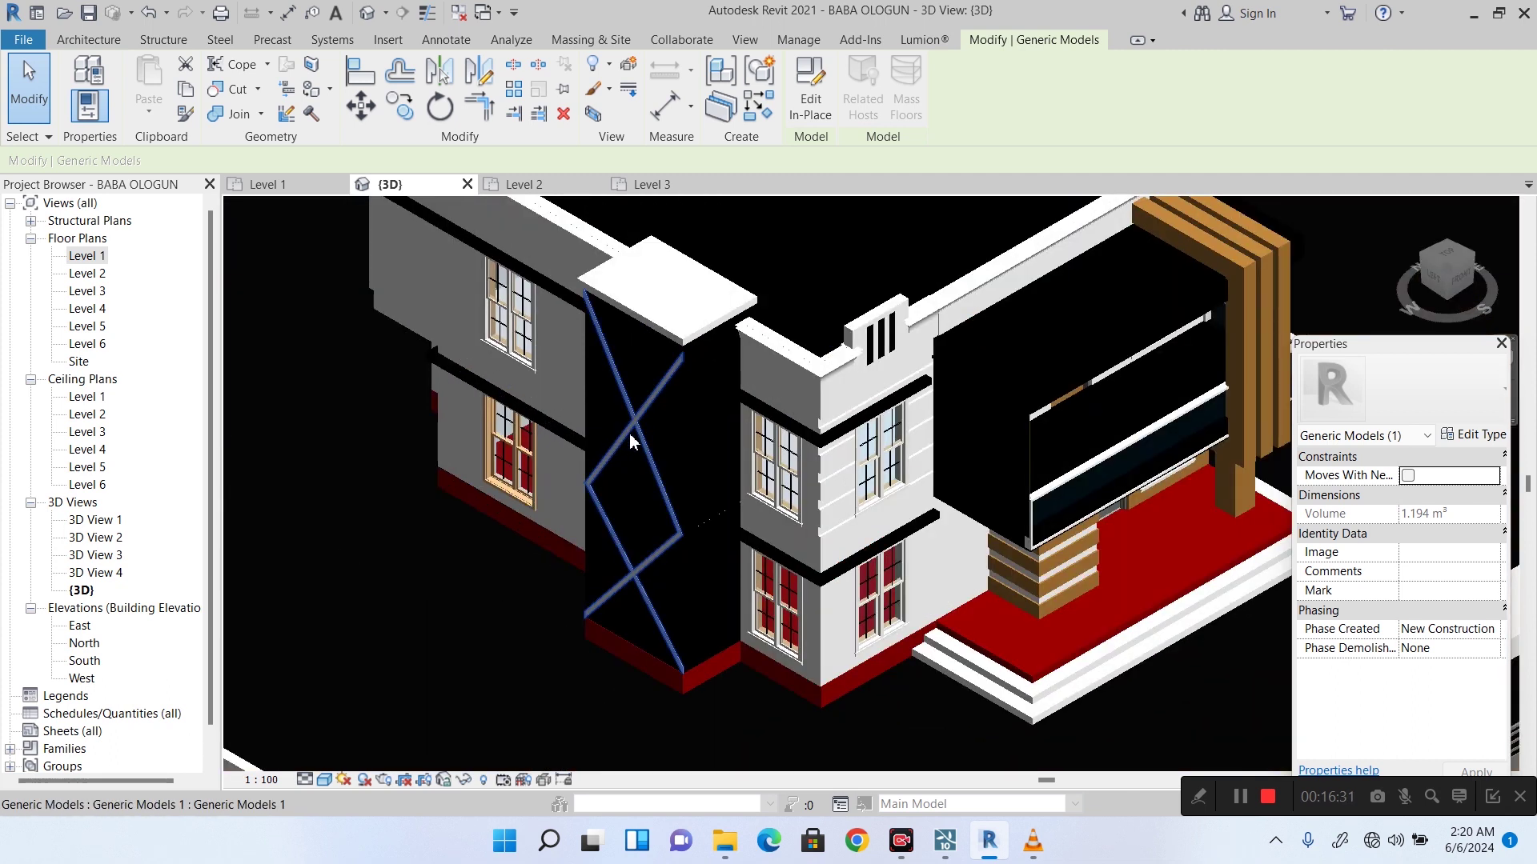
left_click(641, 420)
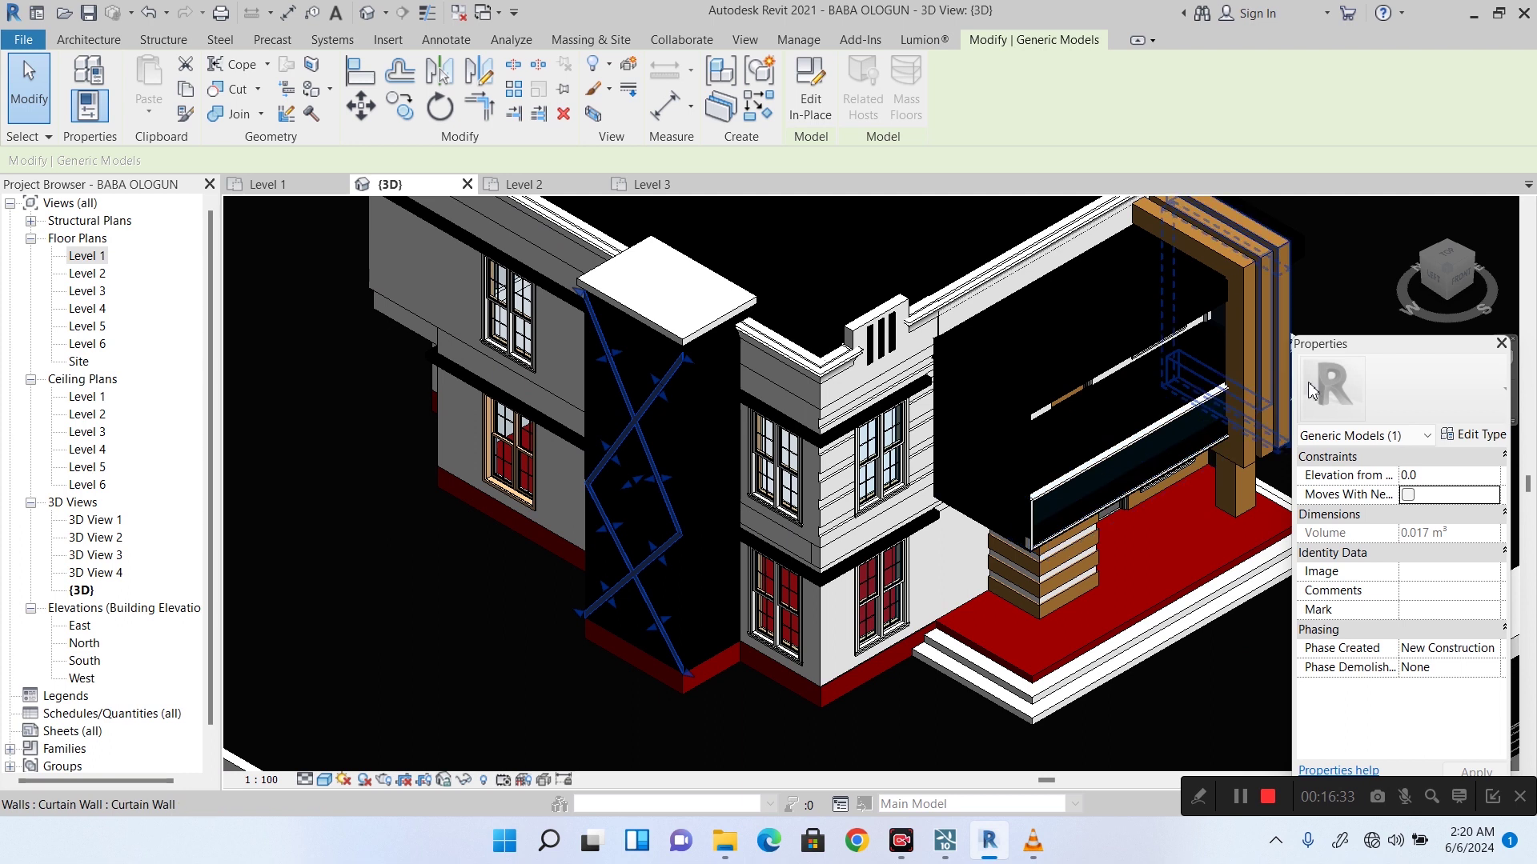
scroll(768, 480, "down", 5)
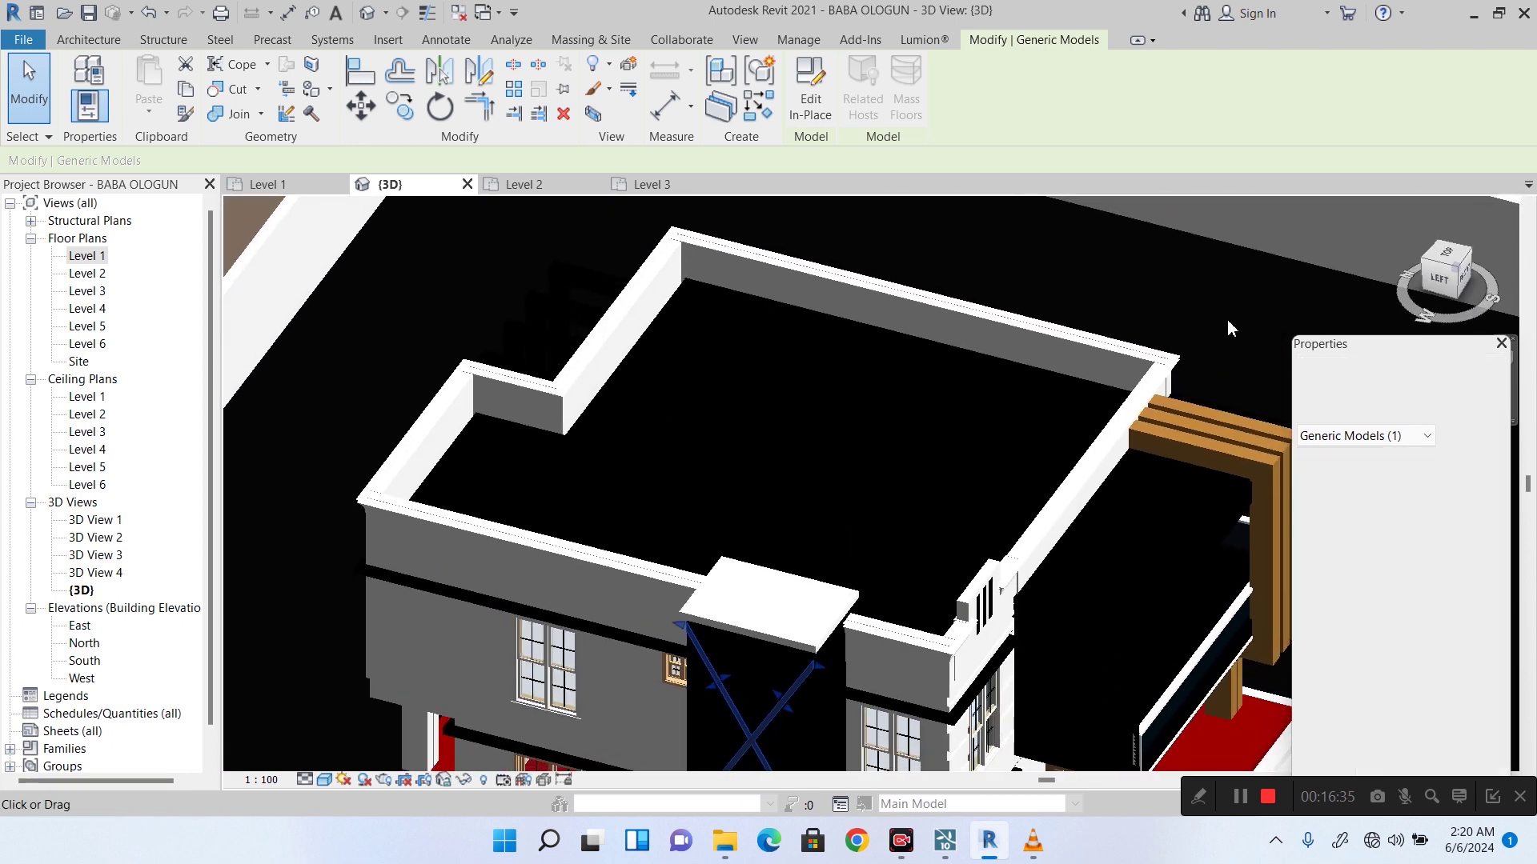
scroll(768, 593, "up", 5)
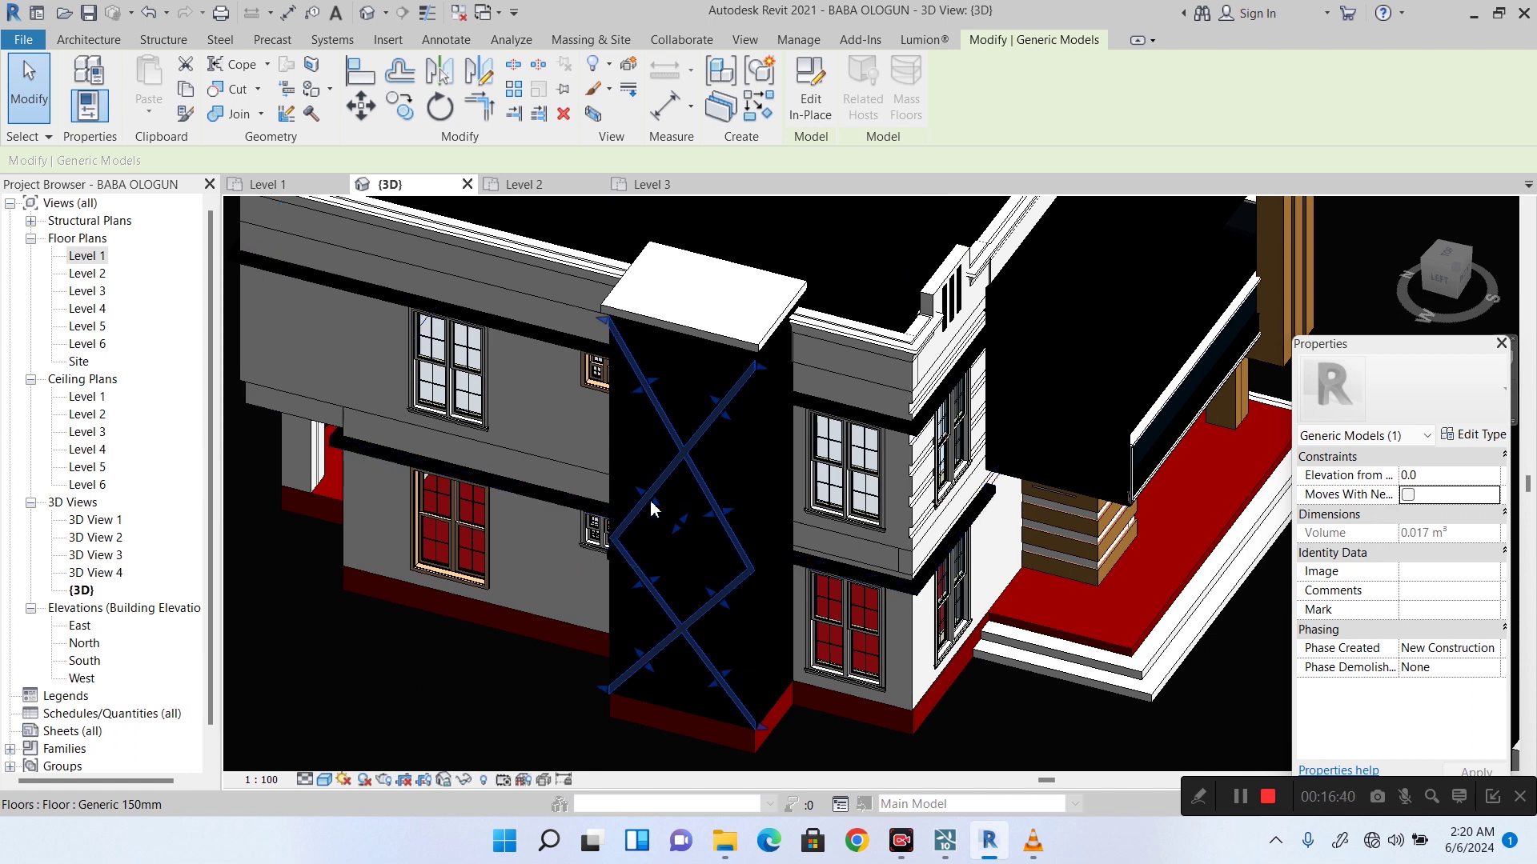
Create a new in-place Generic Models family with the default name.
left_click(79, 42)
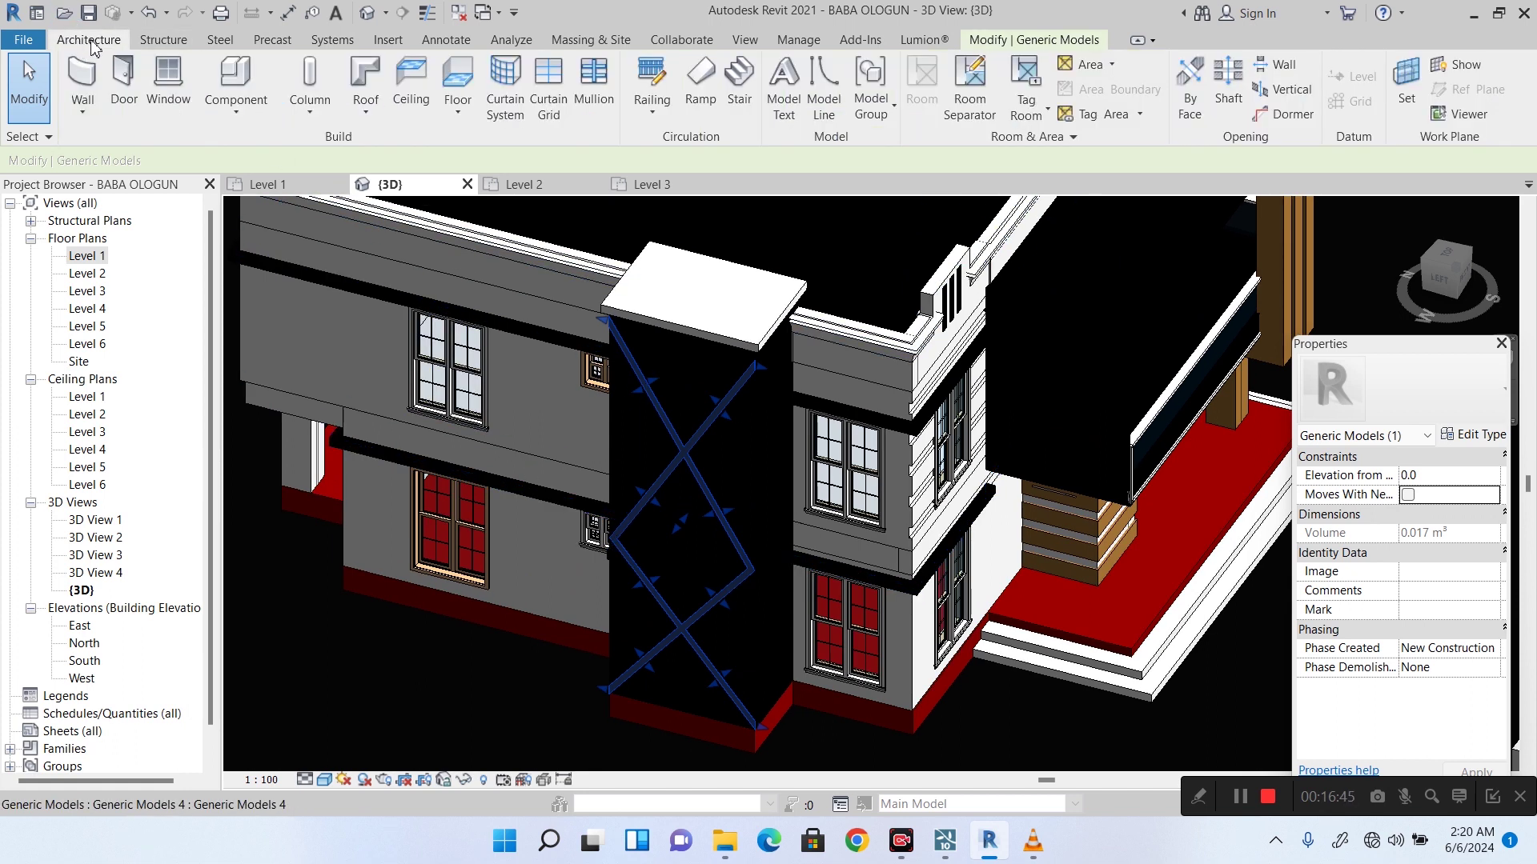
left_click(238, 115)
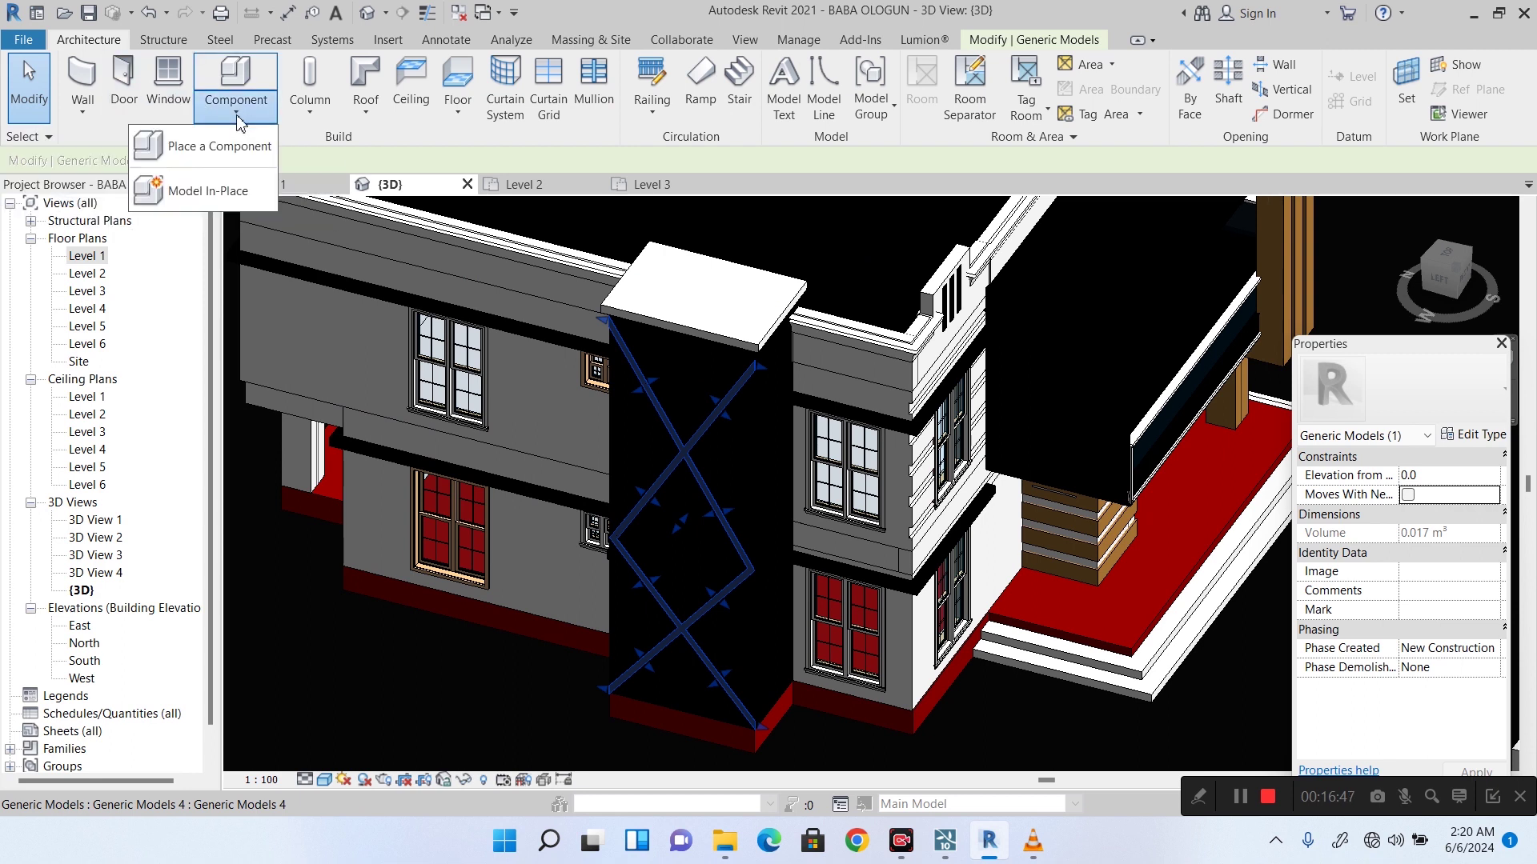
left_click(184, 190)
scroll(648, 374, "down", 1)
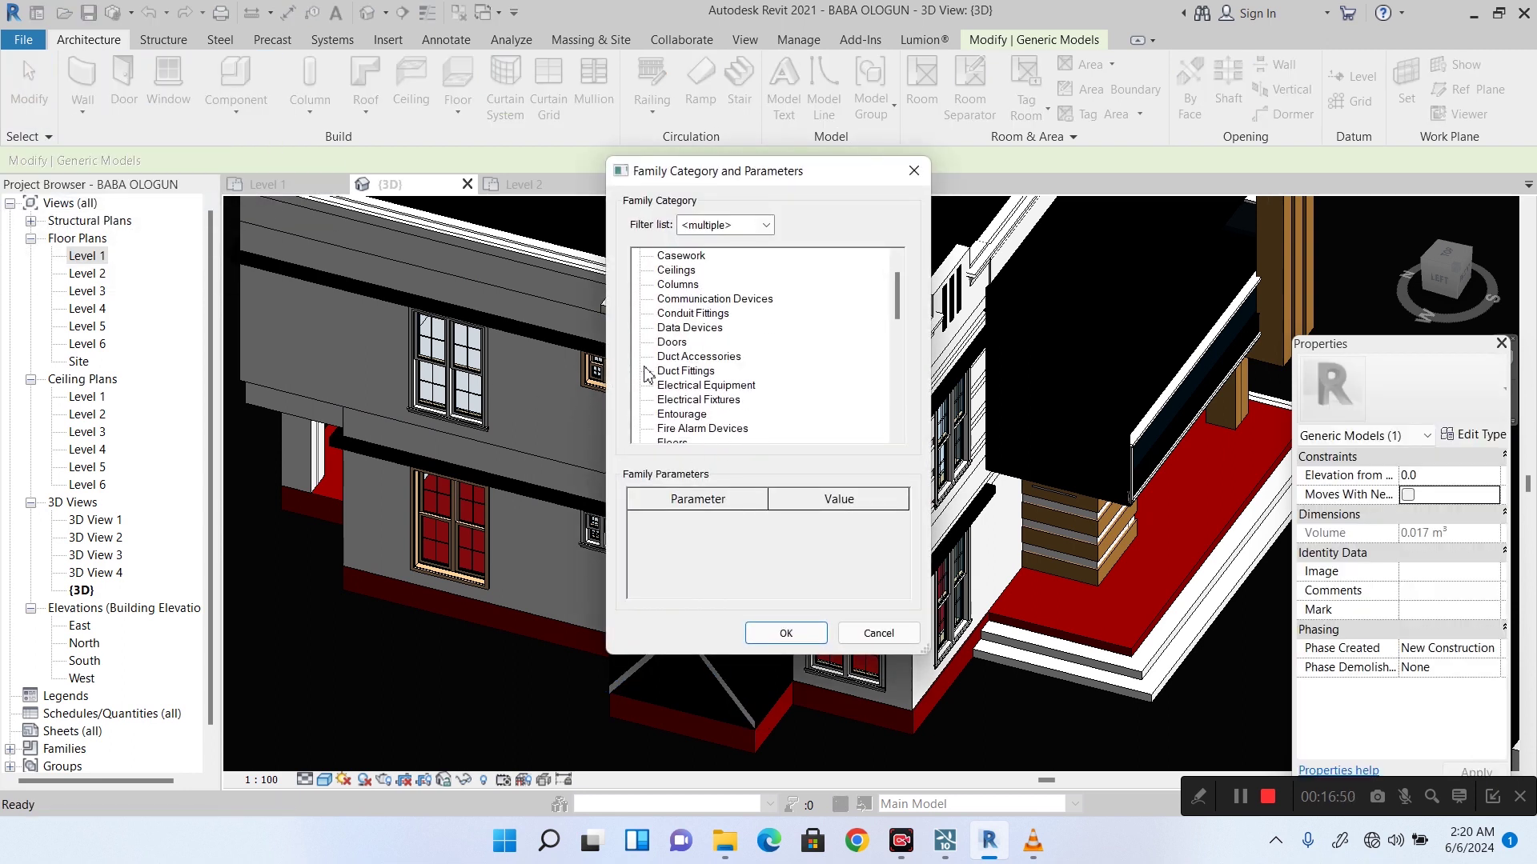
scroll(689, 408, "down", 3)
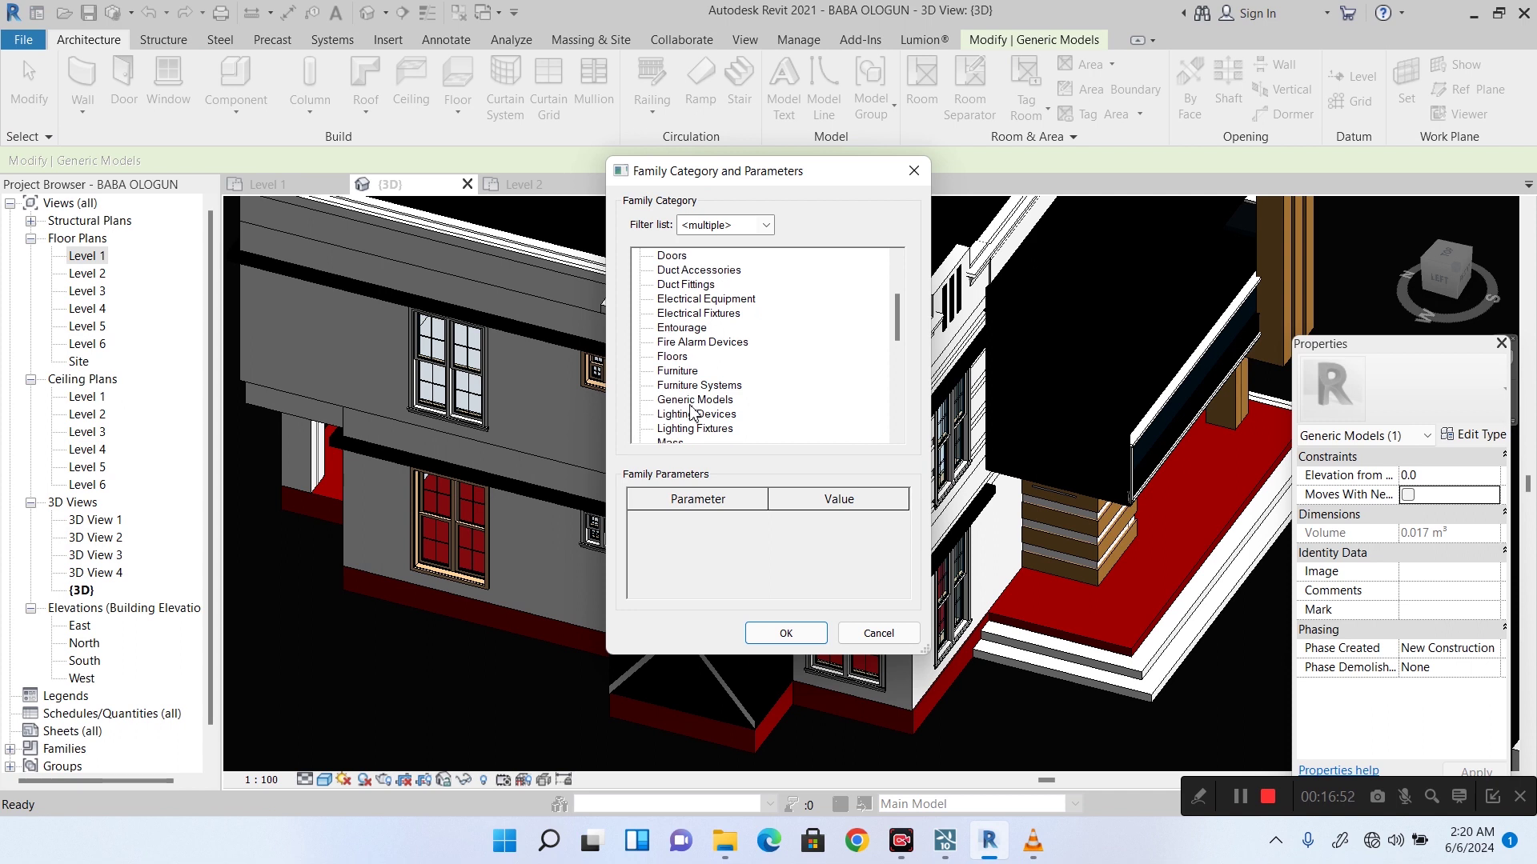
double_click(693, 405)
left_click(769, 454)
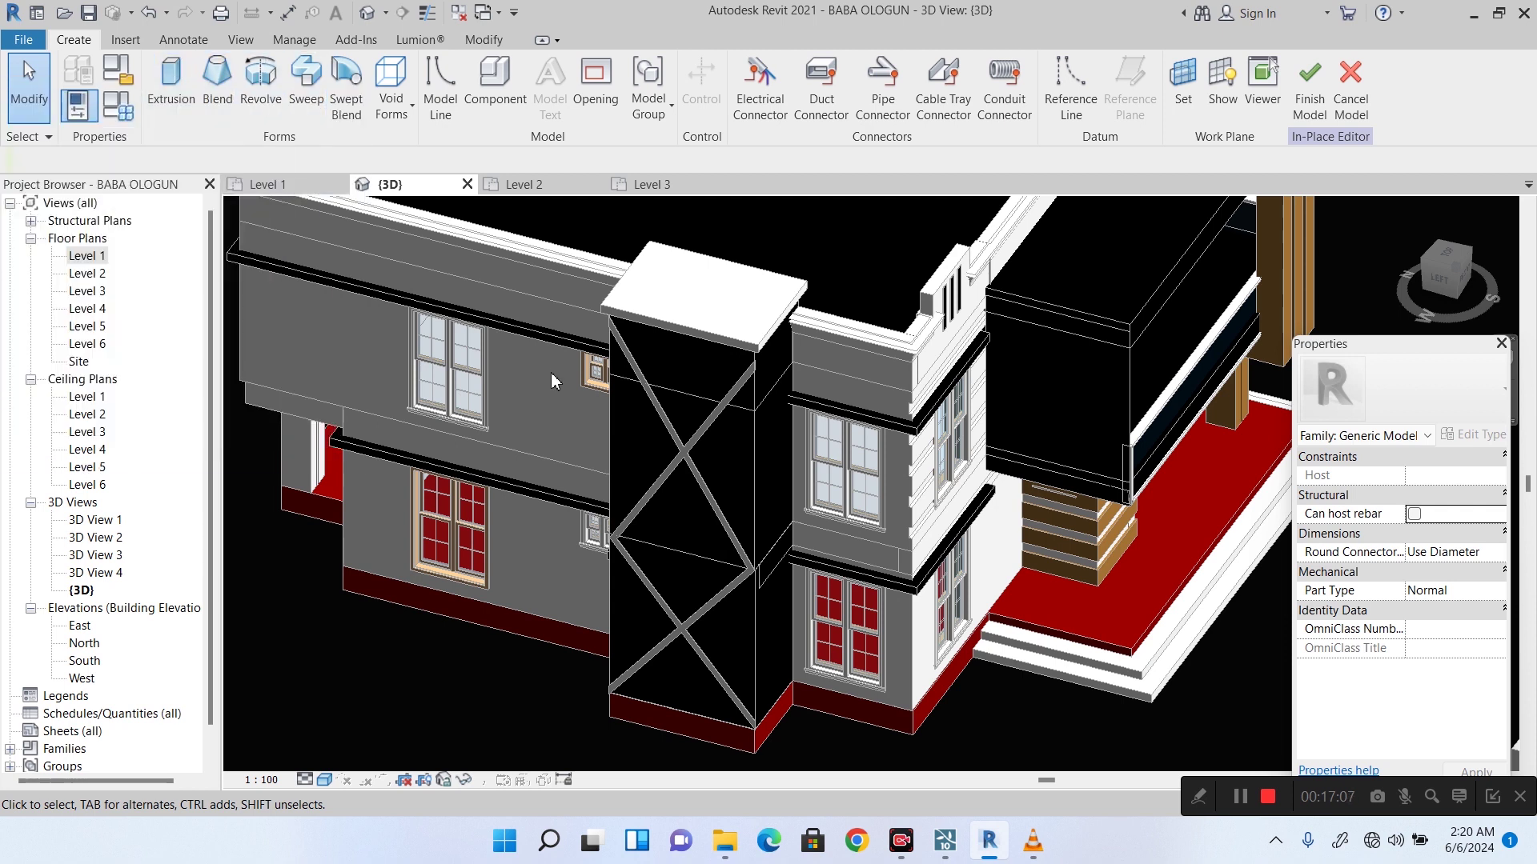
Sketch the extrusion, finish the sketch and model, then select the X bracing to check it.
left_click(172, 88)
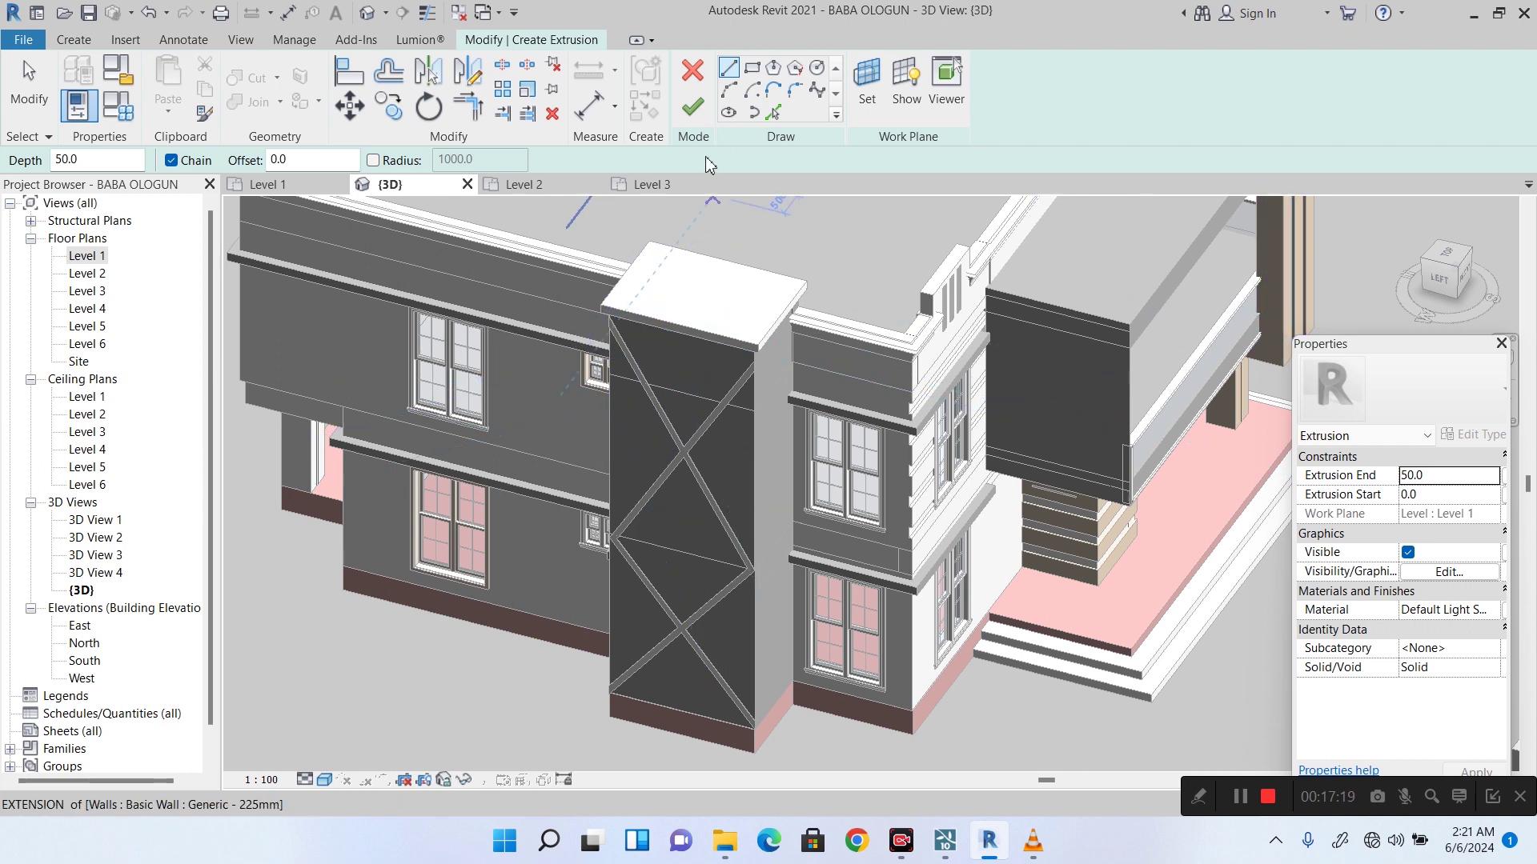
left_click(689, 84)
left_click(688, 84)
left_click(689, 452)
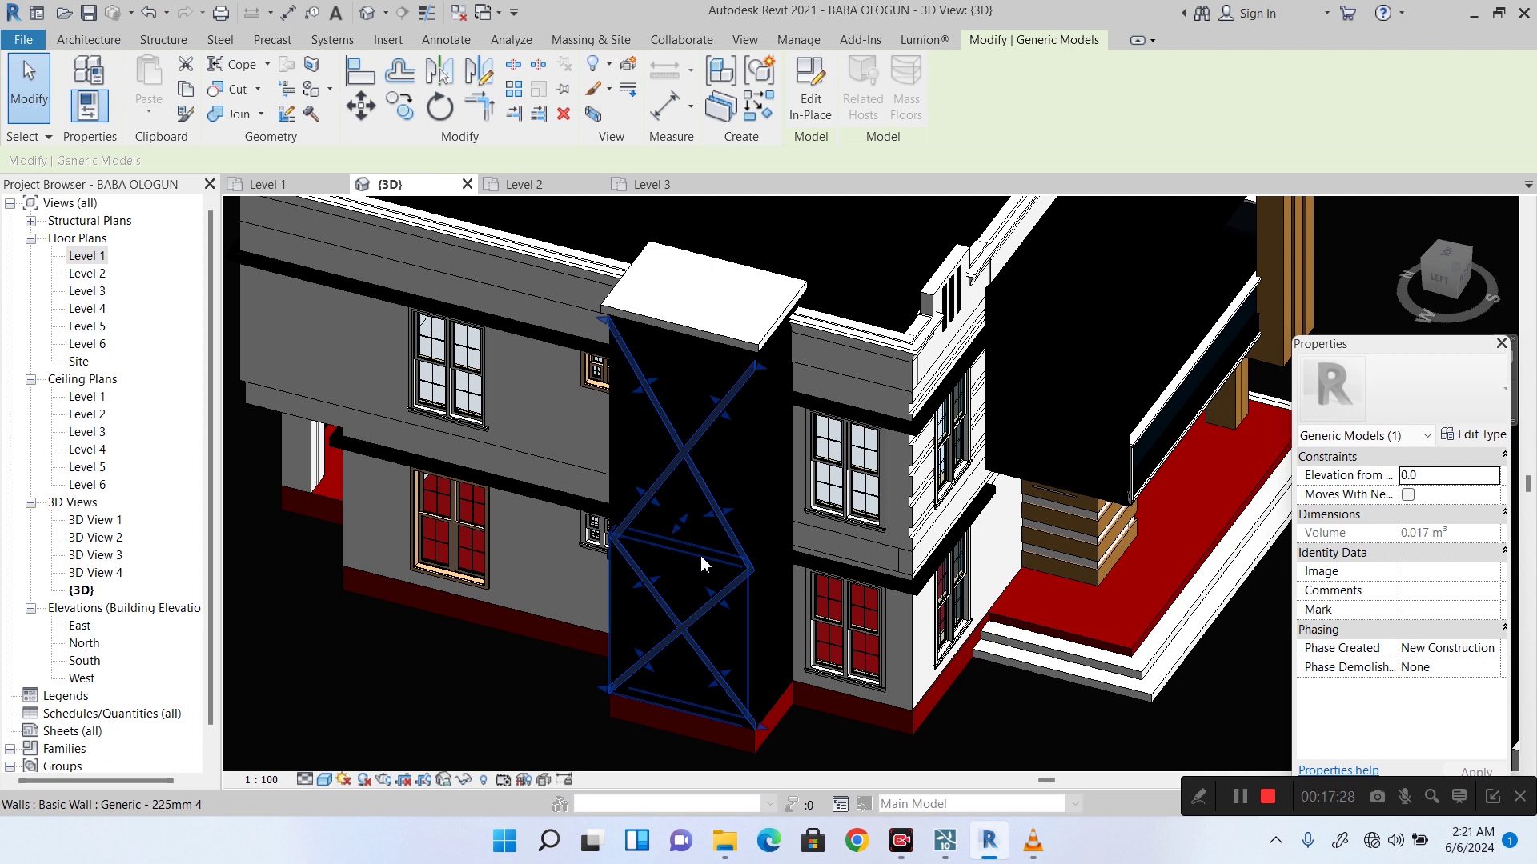
scroll(675, 512, "down", 3)
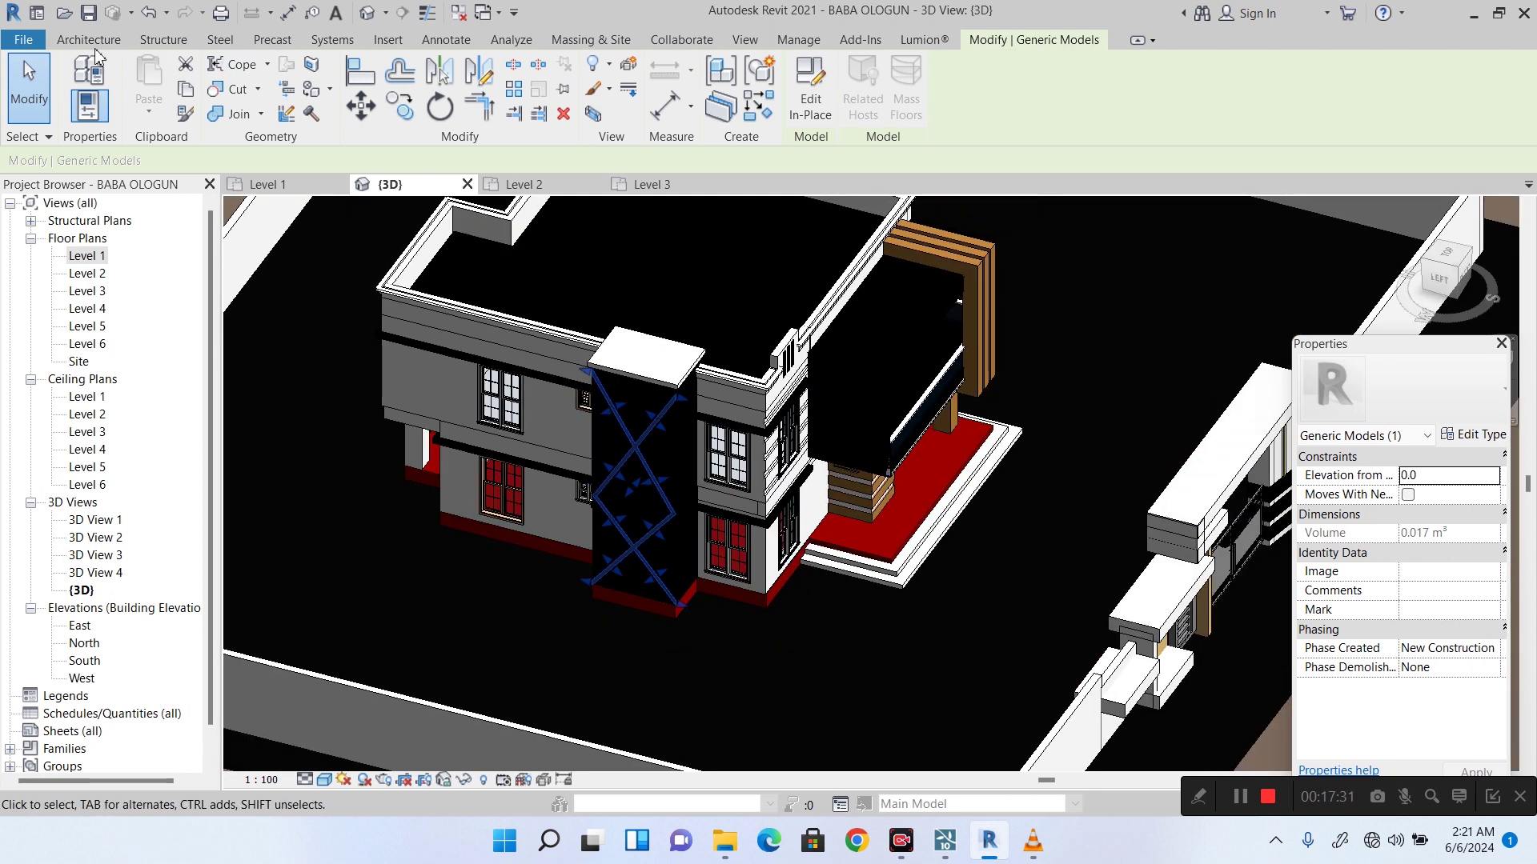
Start another in-place Generic Models family, accepting its name.
left_click(93, 40)
left_click(234, 114)
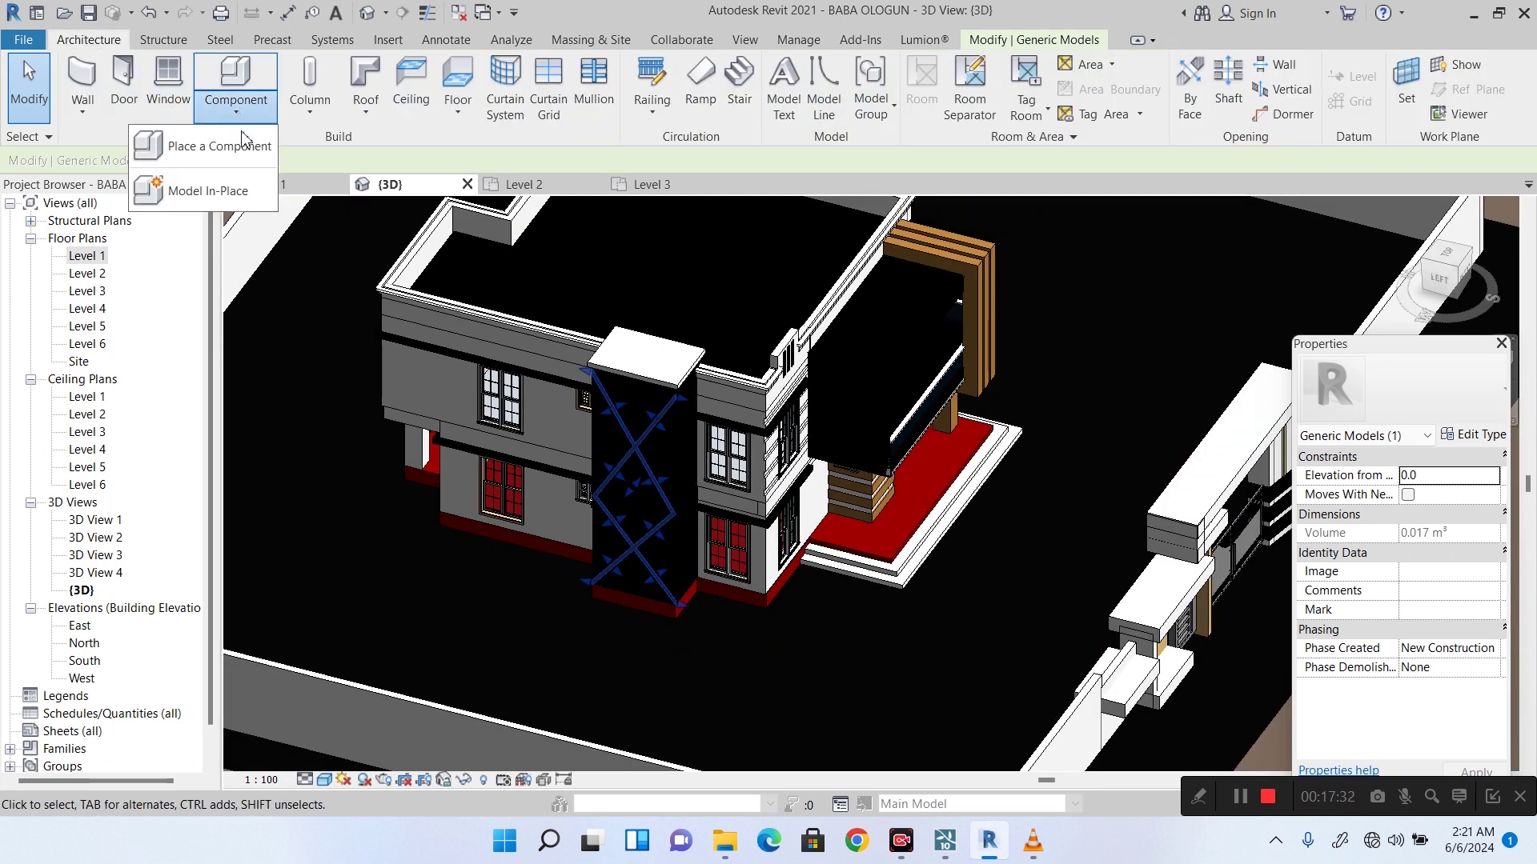
left_click(234, 188)
scroll(698, 400, "down", 3)
double_click(696, 386)
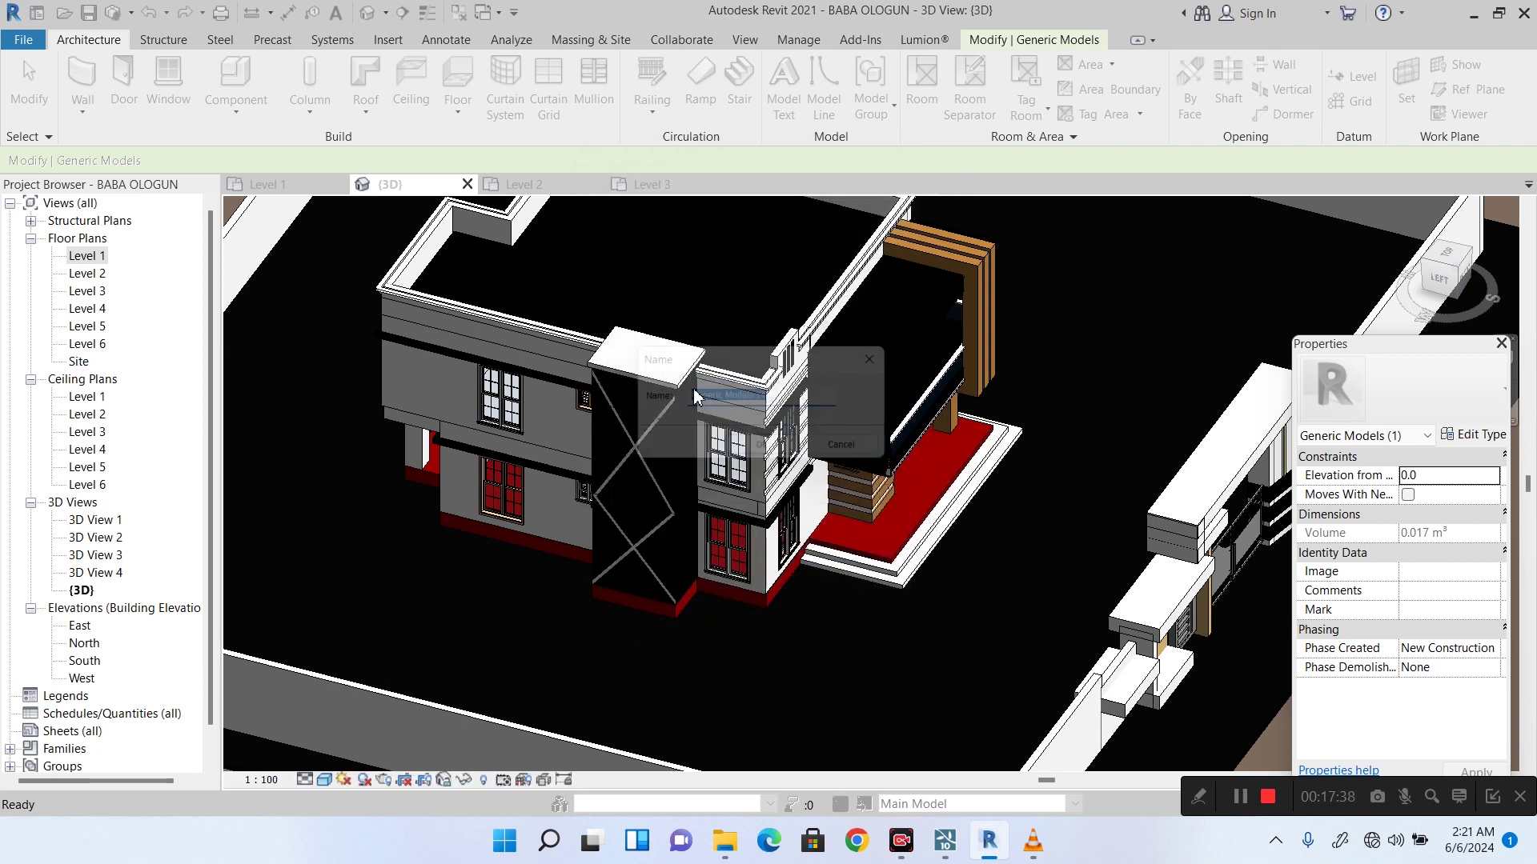
left_click(766, 449)
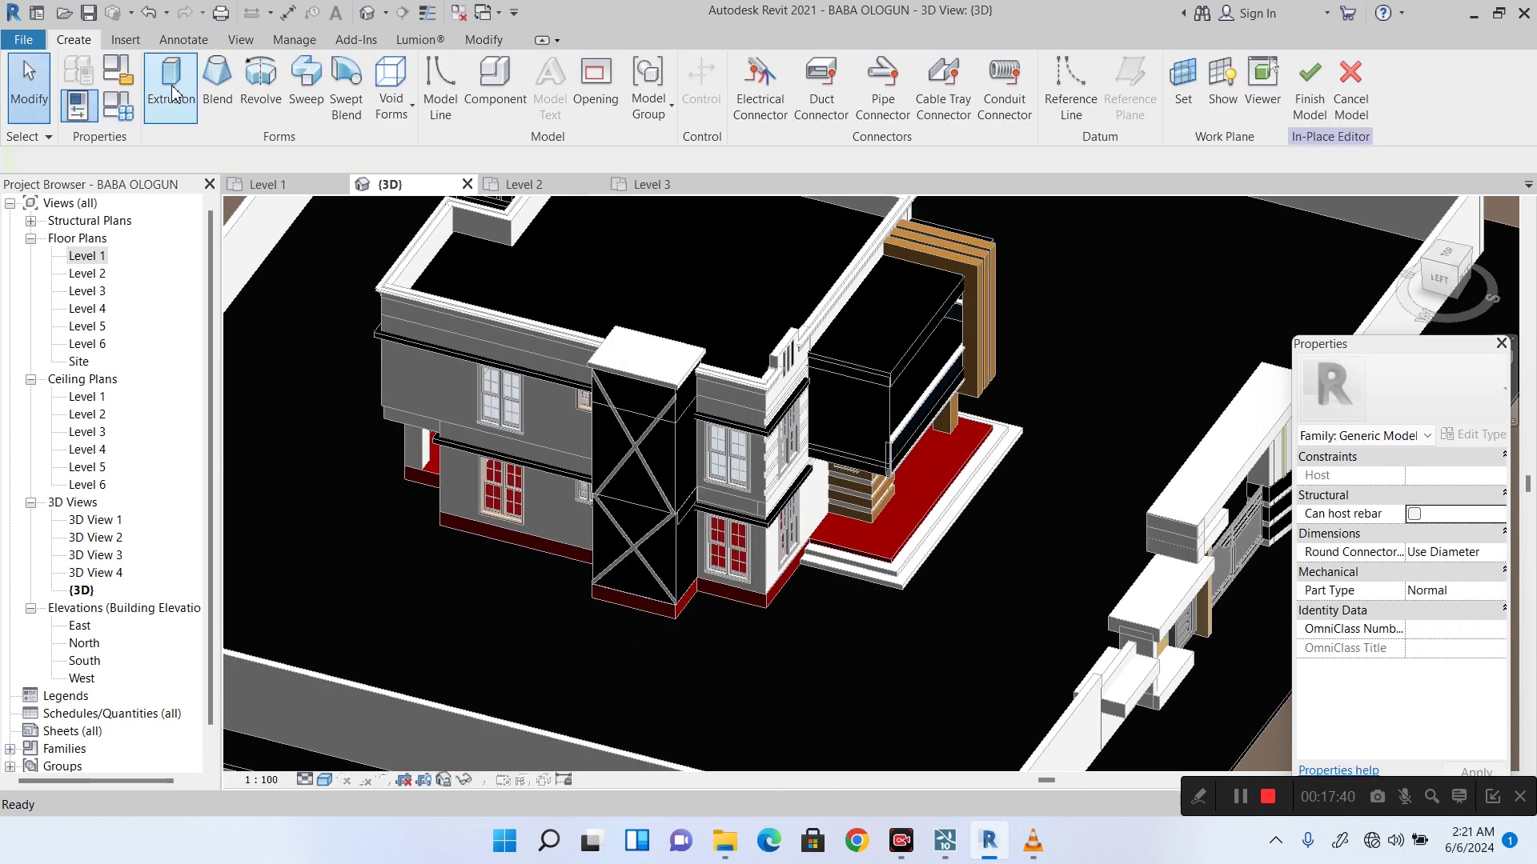
Sketch an extrusion on the column face and finish both the sketch and the model.
left_click(172, 80)
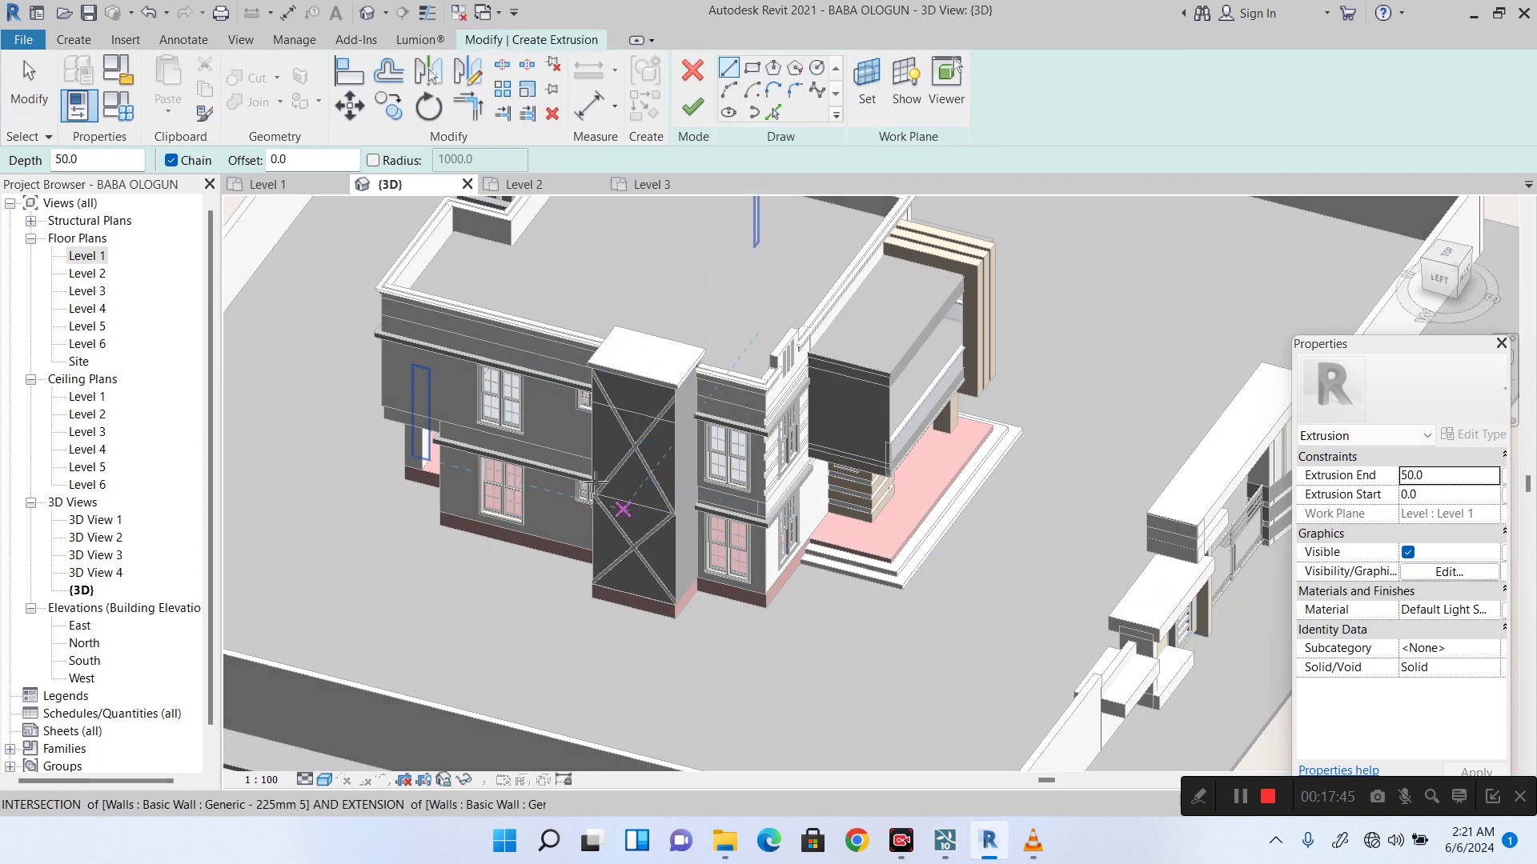
left_click(680, 578)
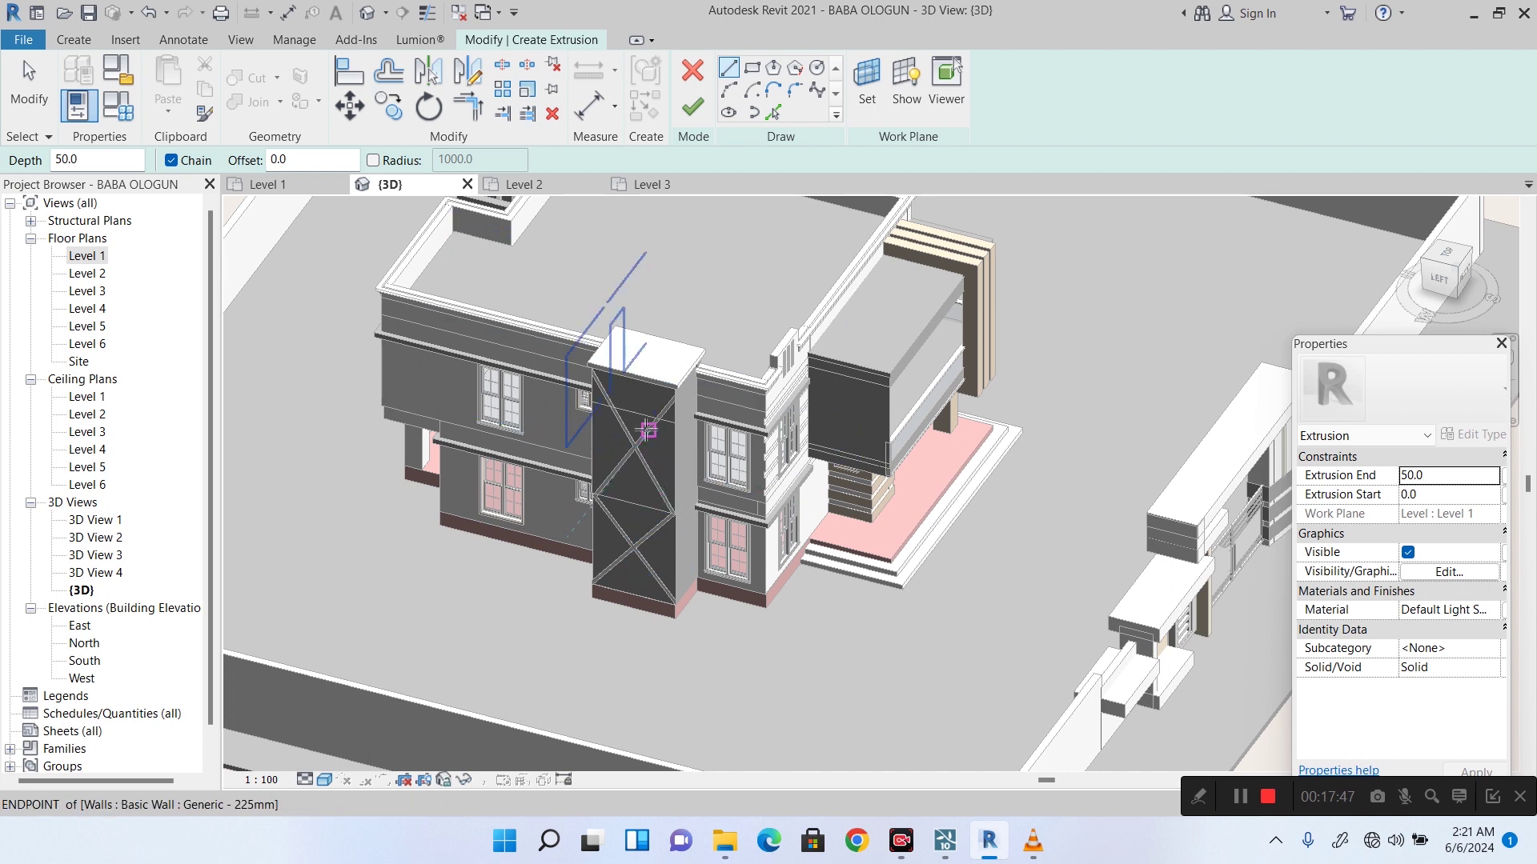
left_click(693, 103)
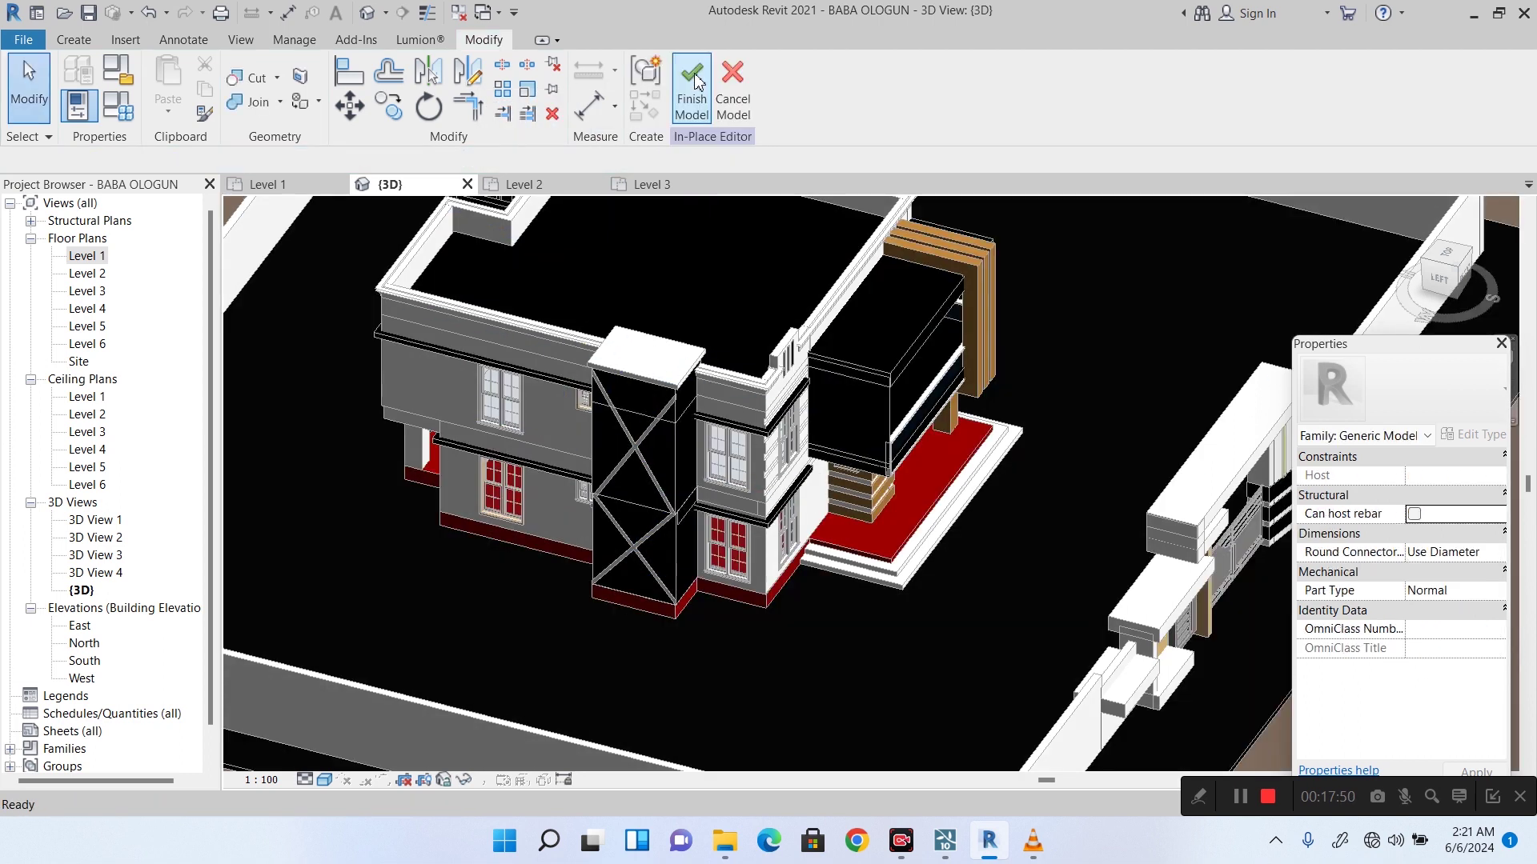
left_click(694, 93)
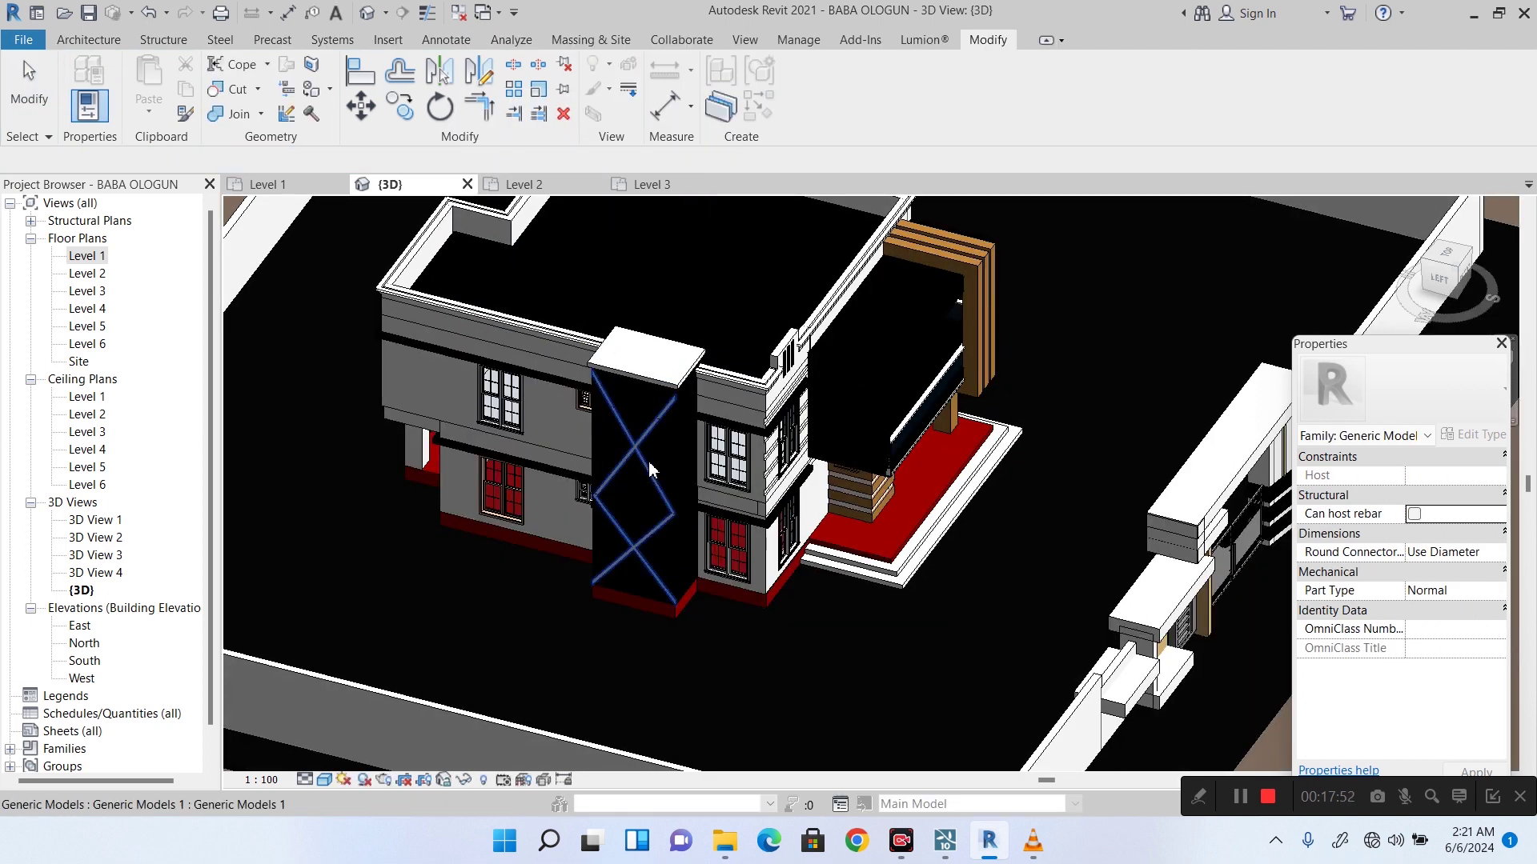
scroll(652, 459, "up", 2)
scroll(651, 459, "up", 1)
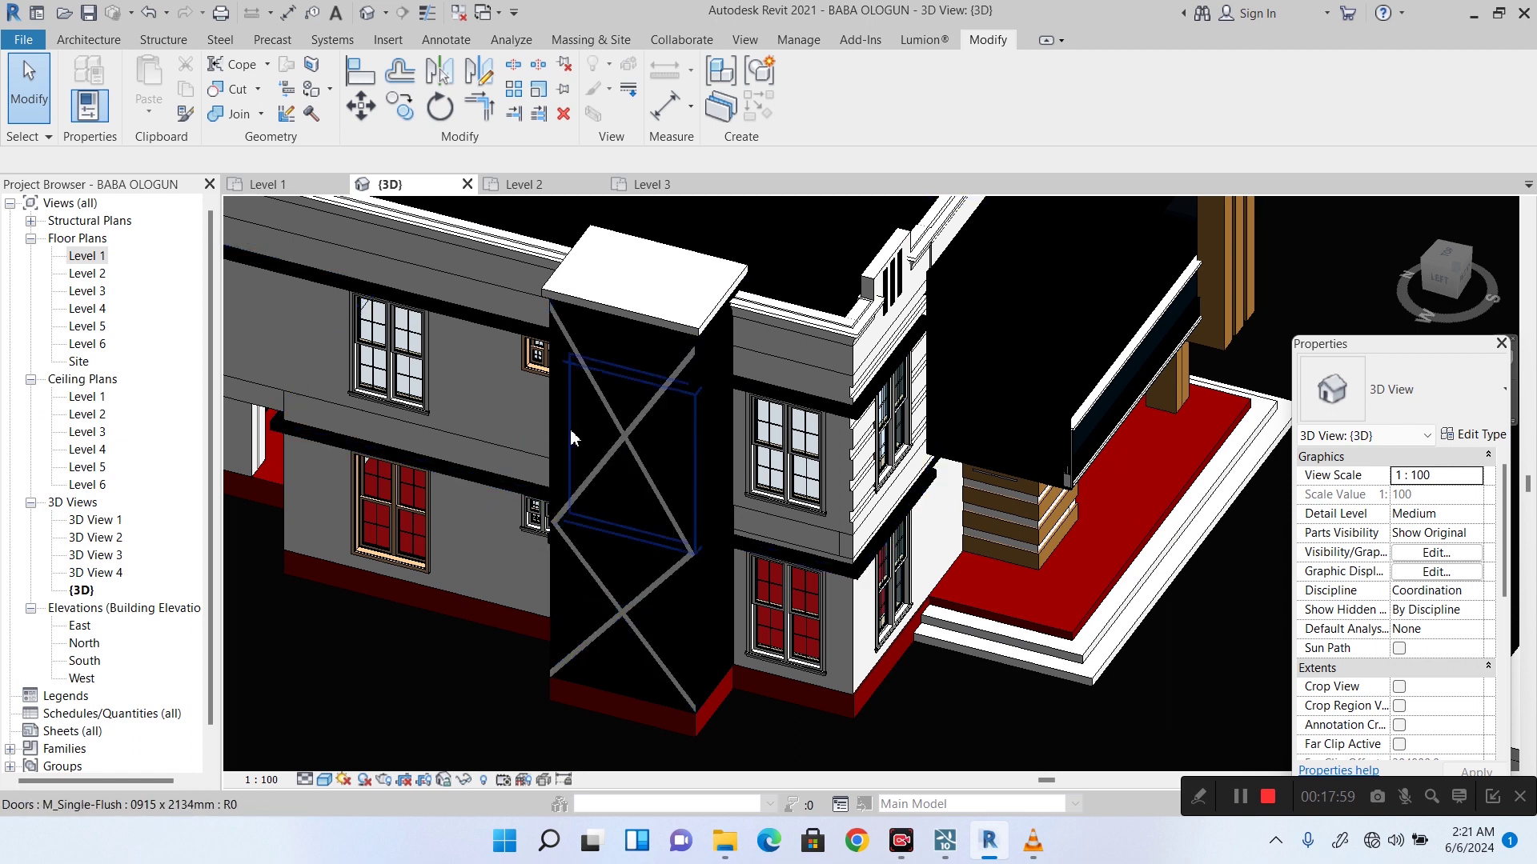
scroll(563, 450, "down", 3)
scroll(660, 489, "down", 2)
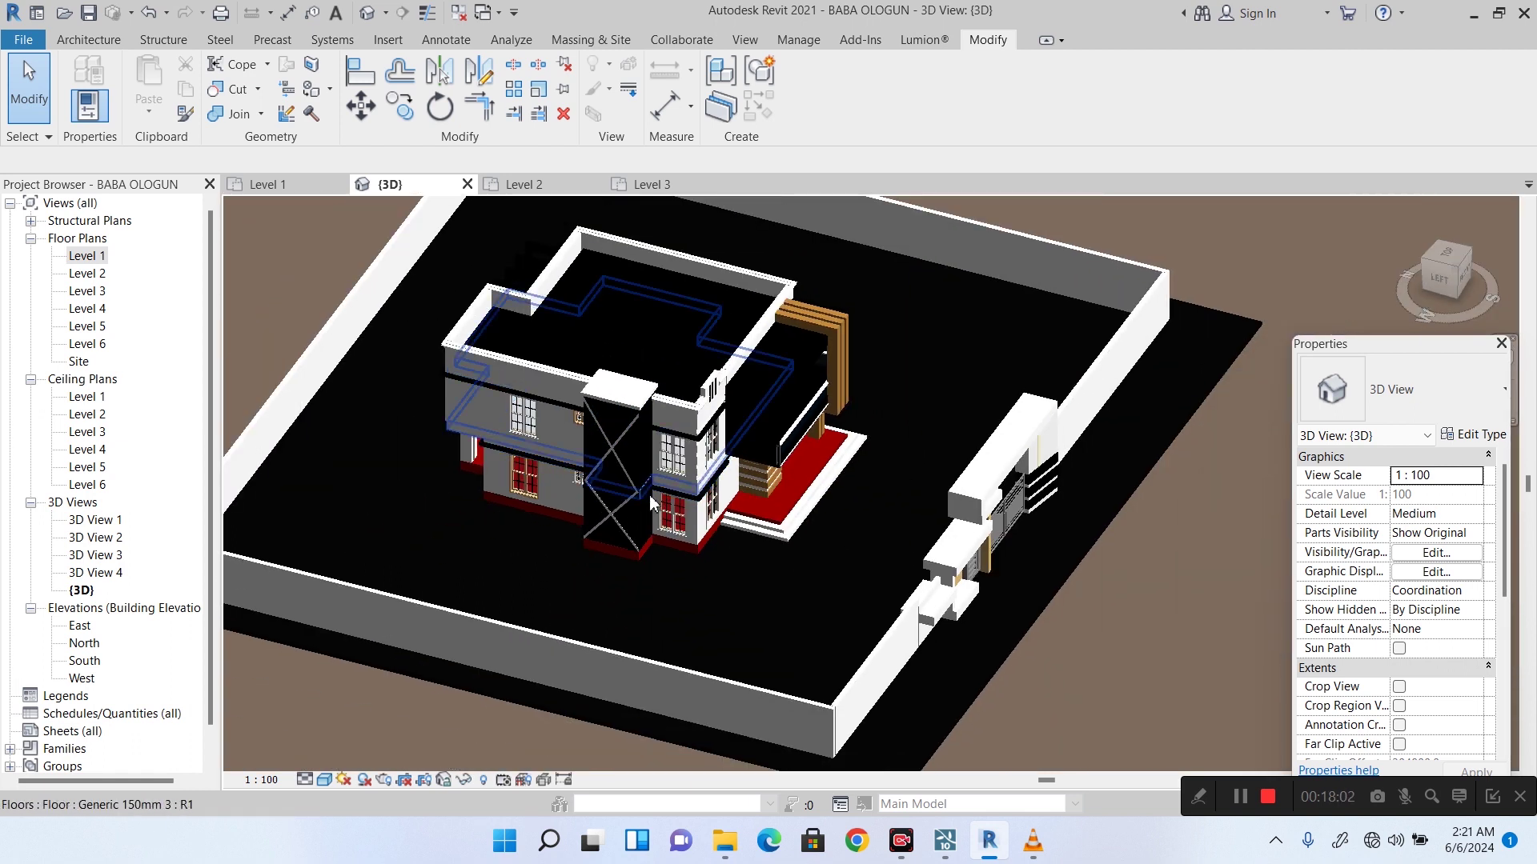
scroll(627, 483, "up", 6)
scroll(608, 452, "down", 4)
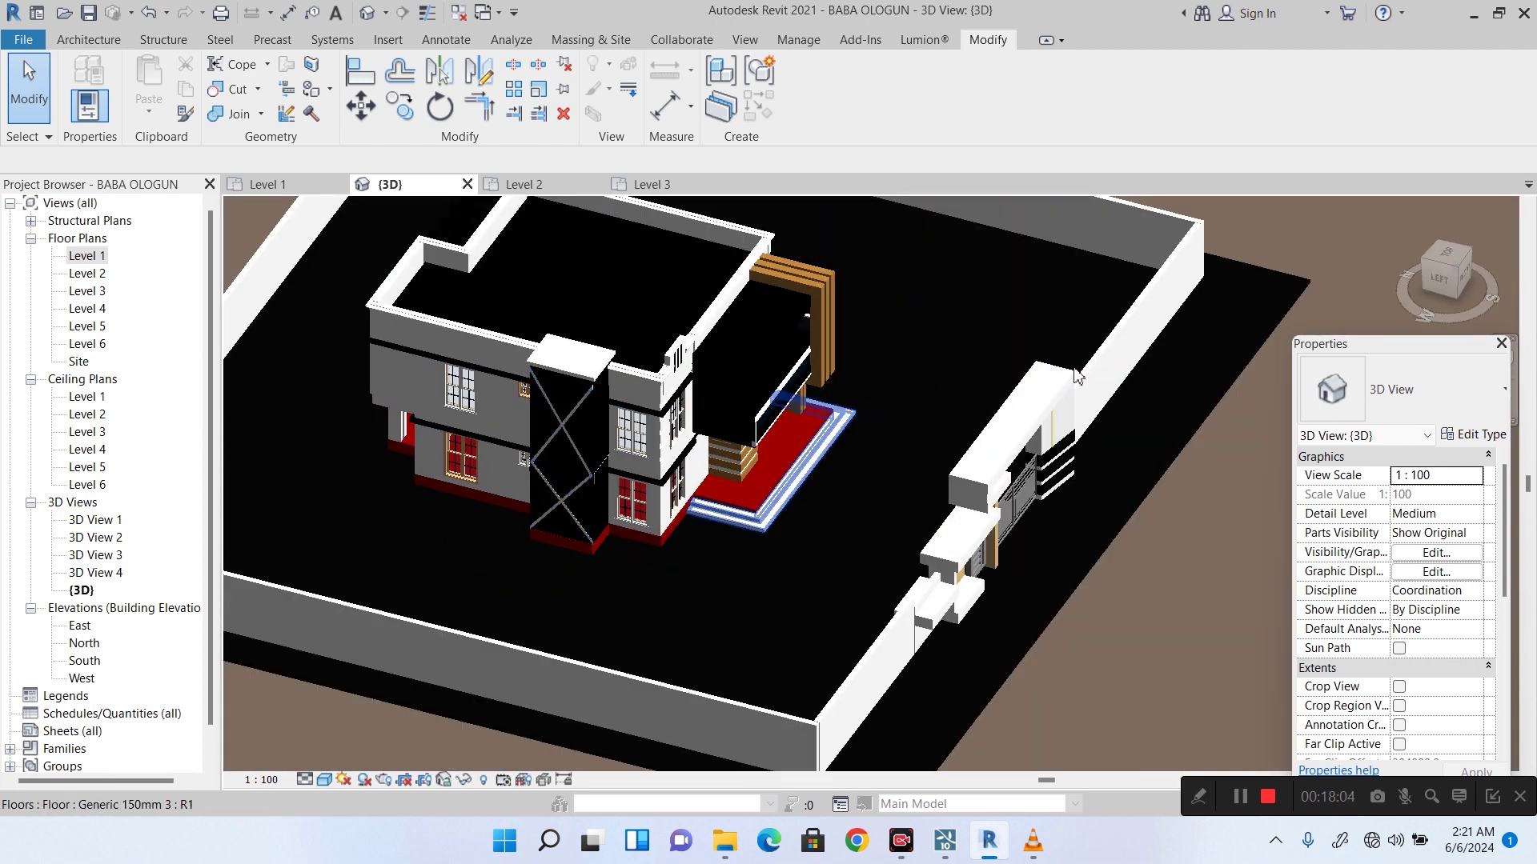
Face the house front and zoom in to select a generic model on the facade.
left_click(1461, 274)
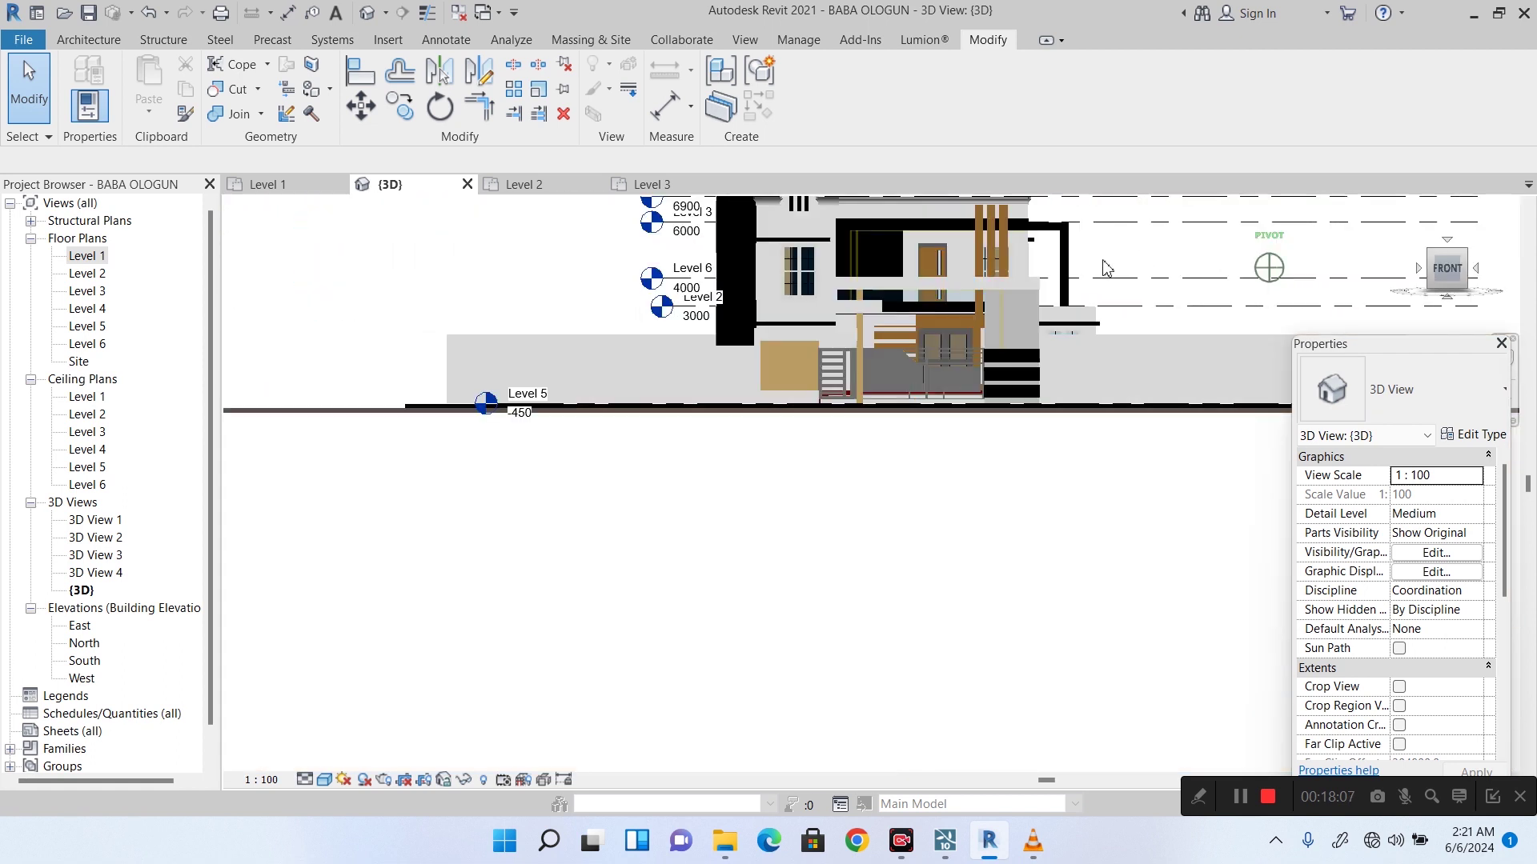
scroll(994, 415, "up", 2)
scroll(739, 382, "up", 2)
scroll(593, 372, "up", 1)
left_click(551, 365)
Select the vertical light fixture and the vertical generic model below it.
scroll(714, 515, "down", 3)
scroll(592, 370, "up", 2)
scroll(482, 312, "up", 1)
scroll(484, 312, "up", 2)
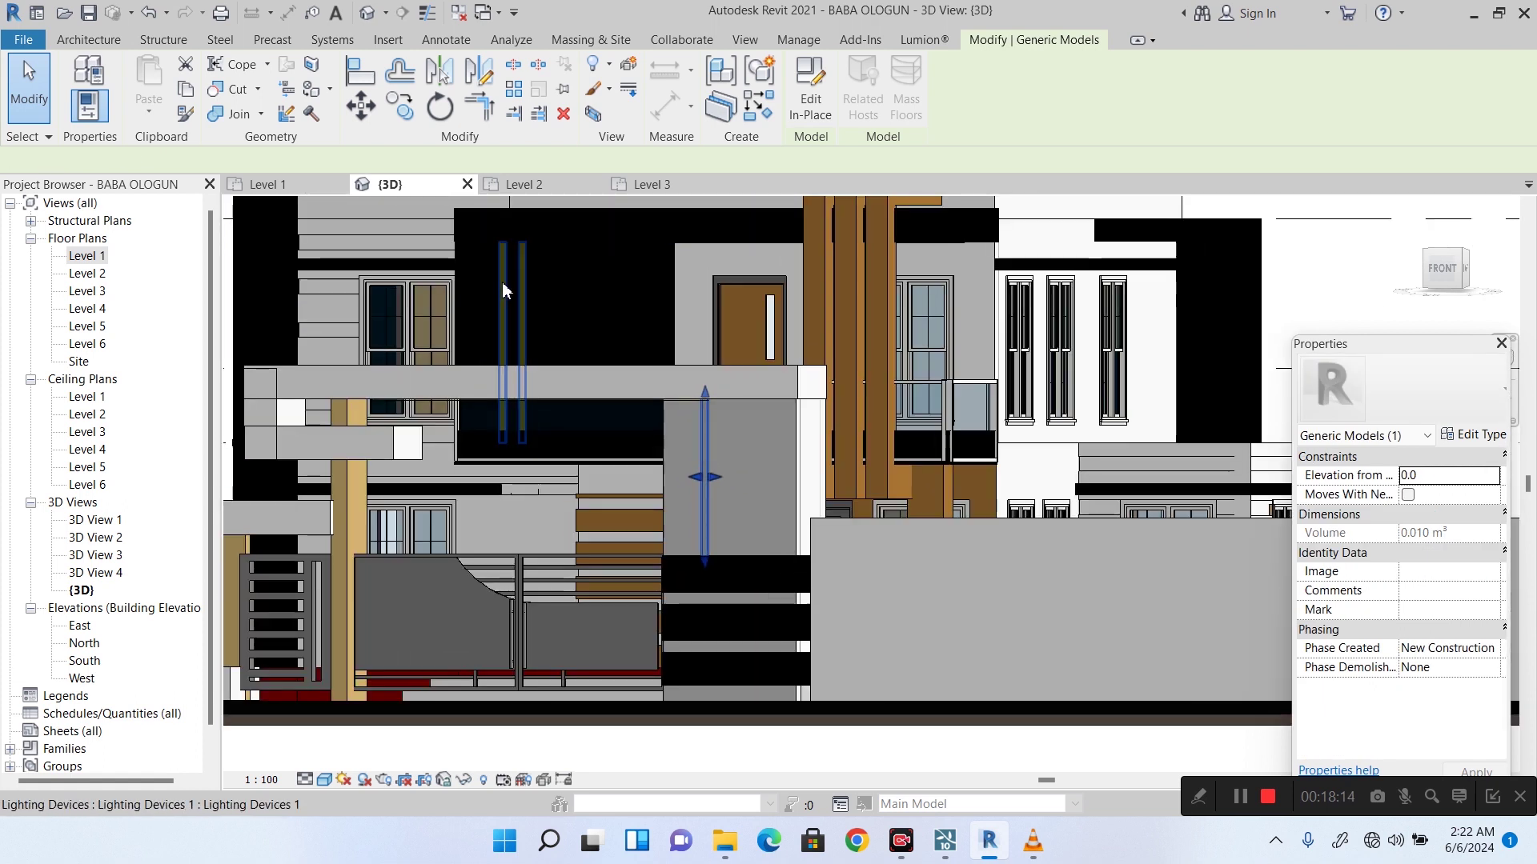
left_click(502, 284)
scroll(493, 374, "up", 2)
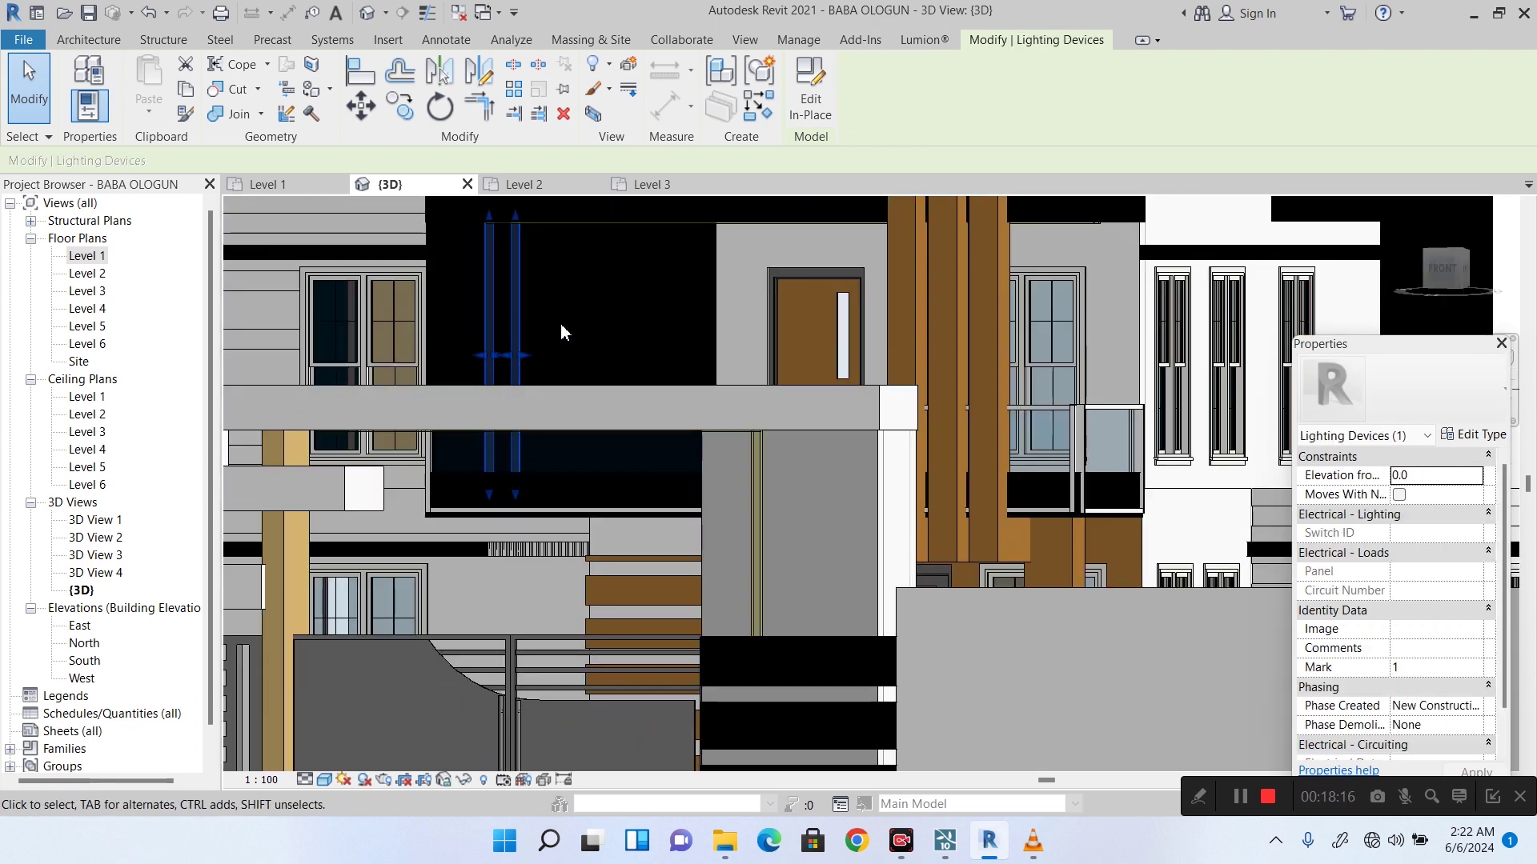
scroll(562, 332, "down", 2)
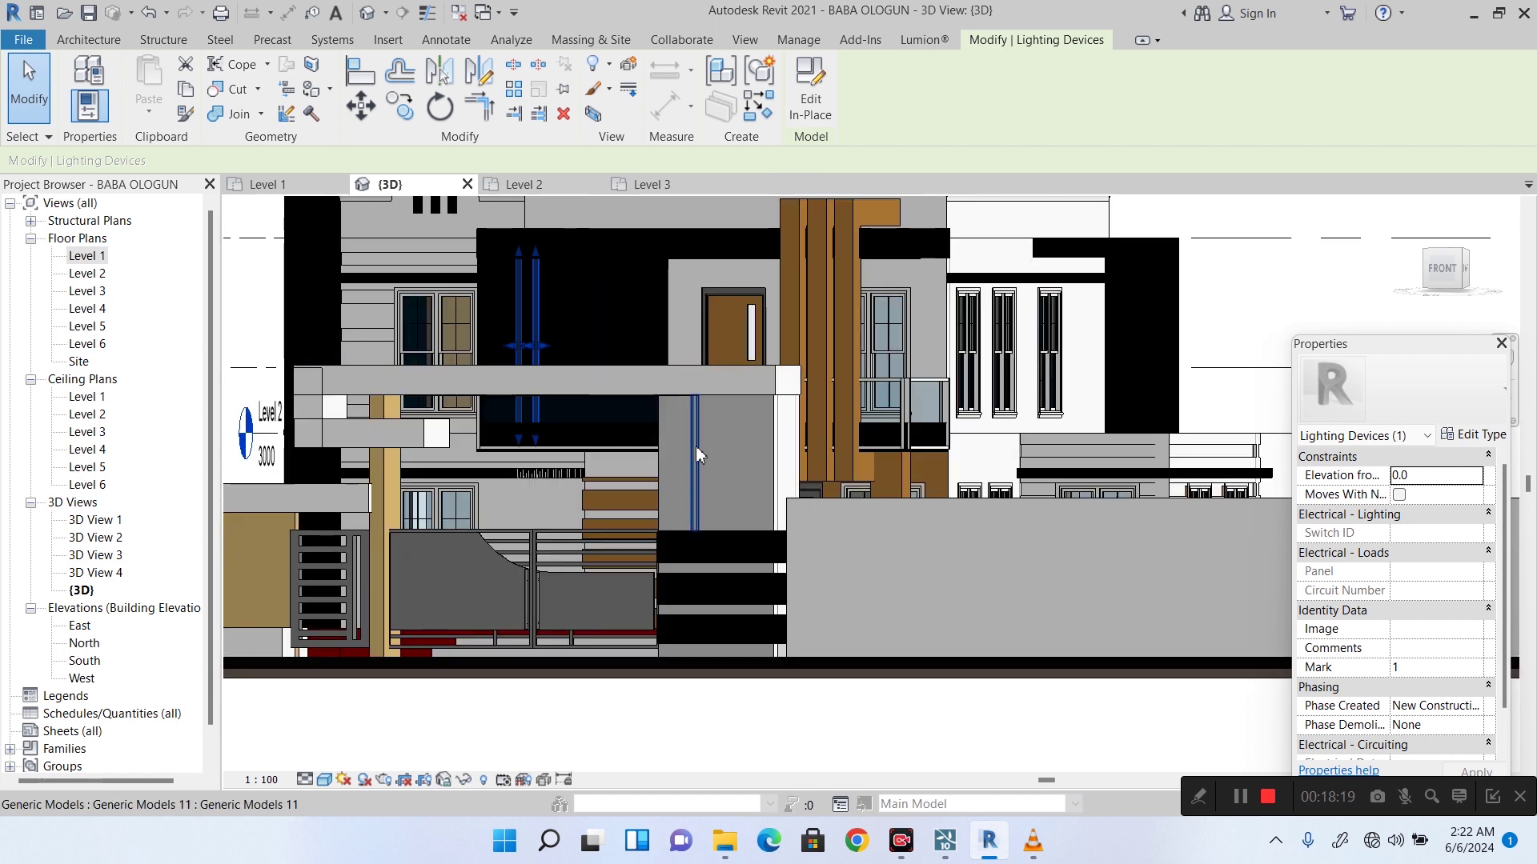
left_click(696, 448)
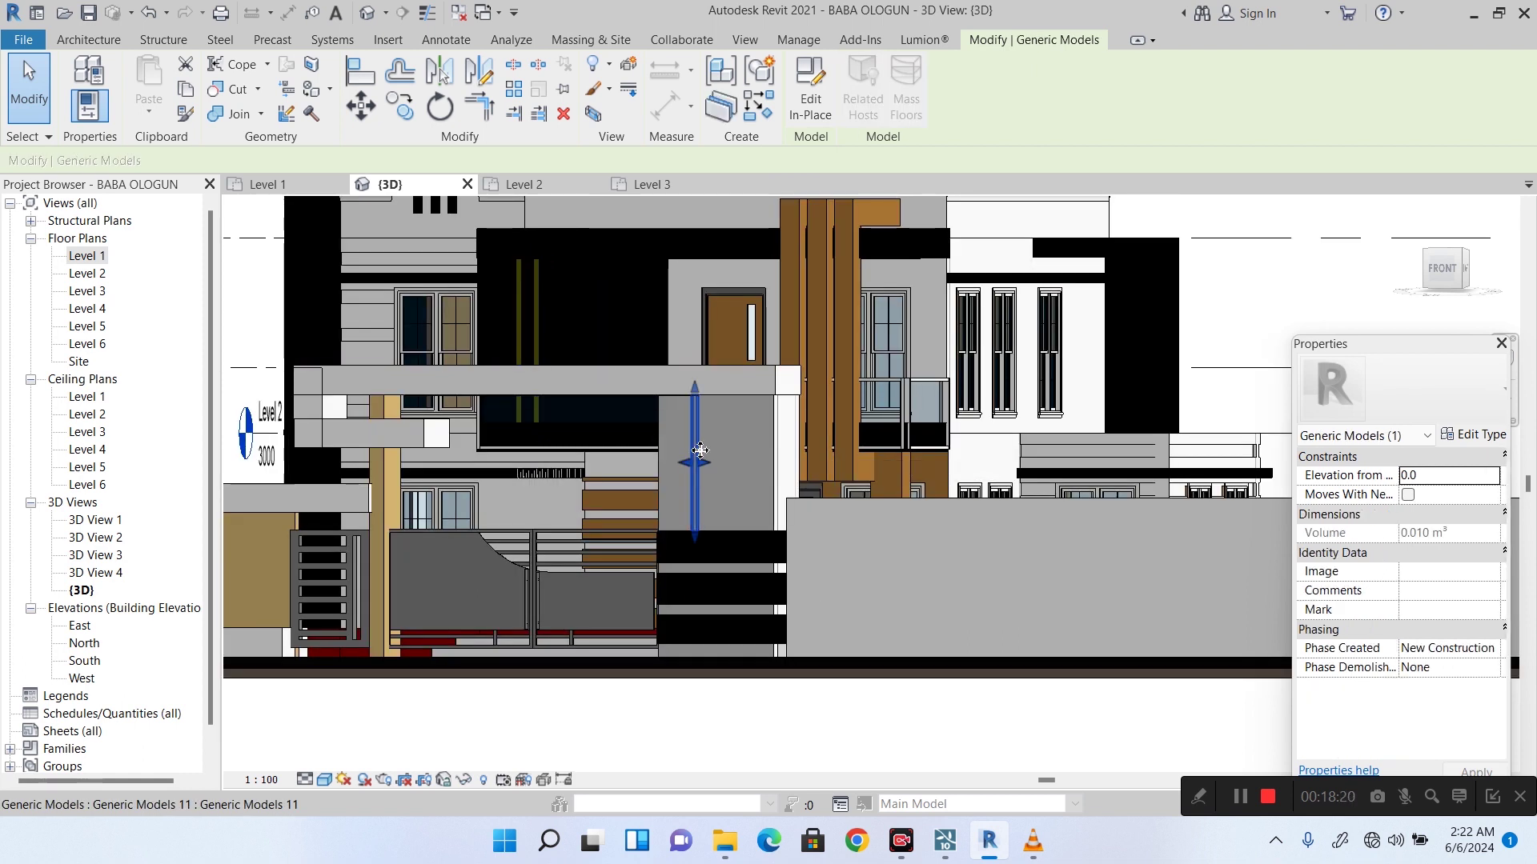
left_click(78, 42)
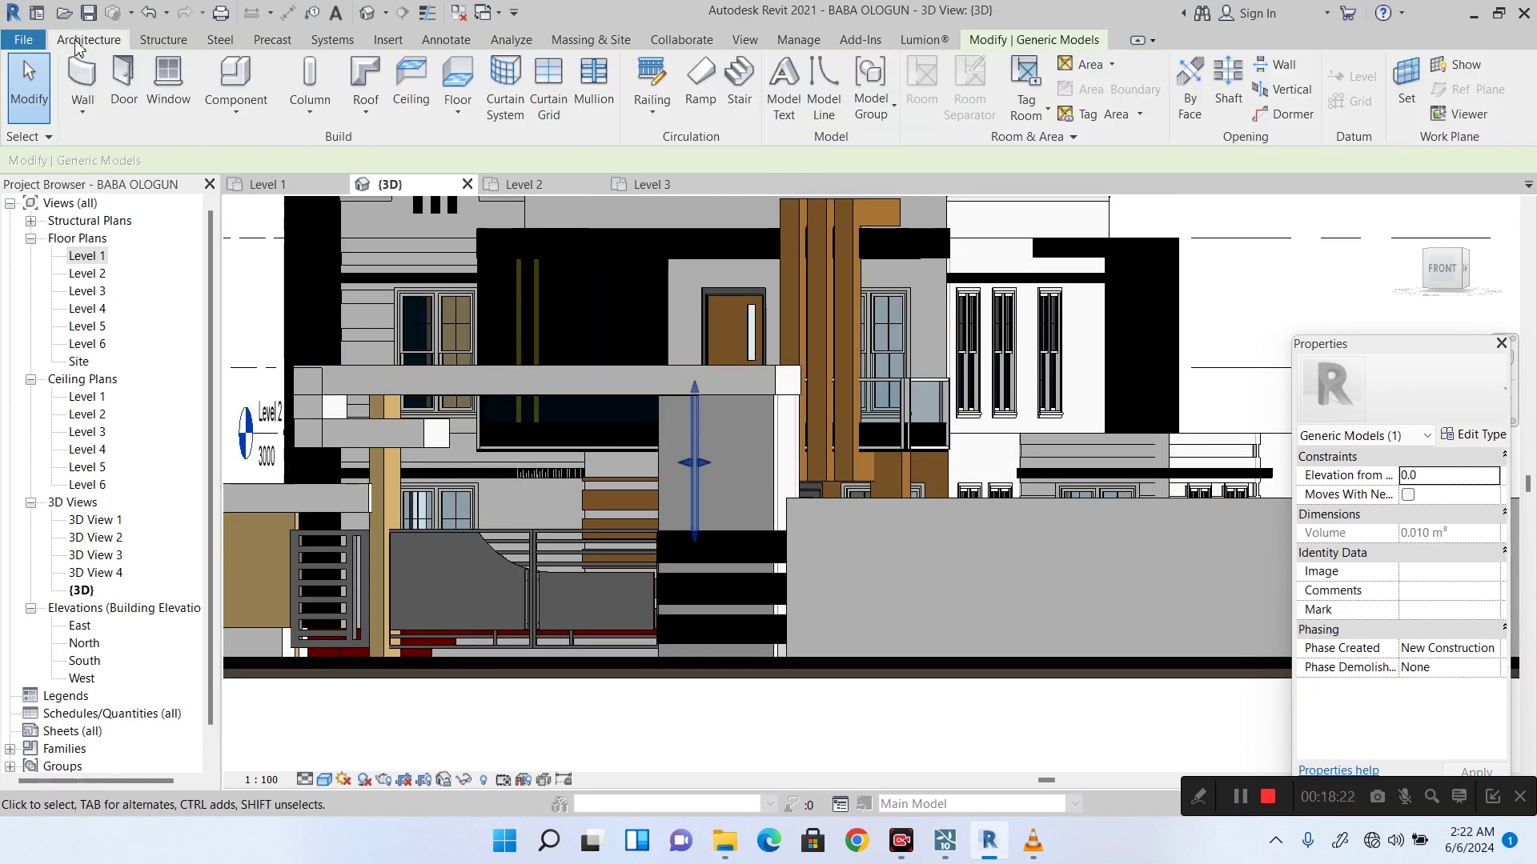
Start a new in-place Generic Models component with the default name and begin an extrusion.
left_click(230, 120)
left_click(219, 191)
scroll(737, 442, "down", 1)
scroll(737, 442, "down", 2)
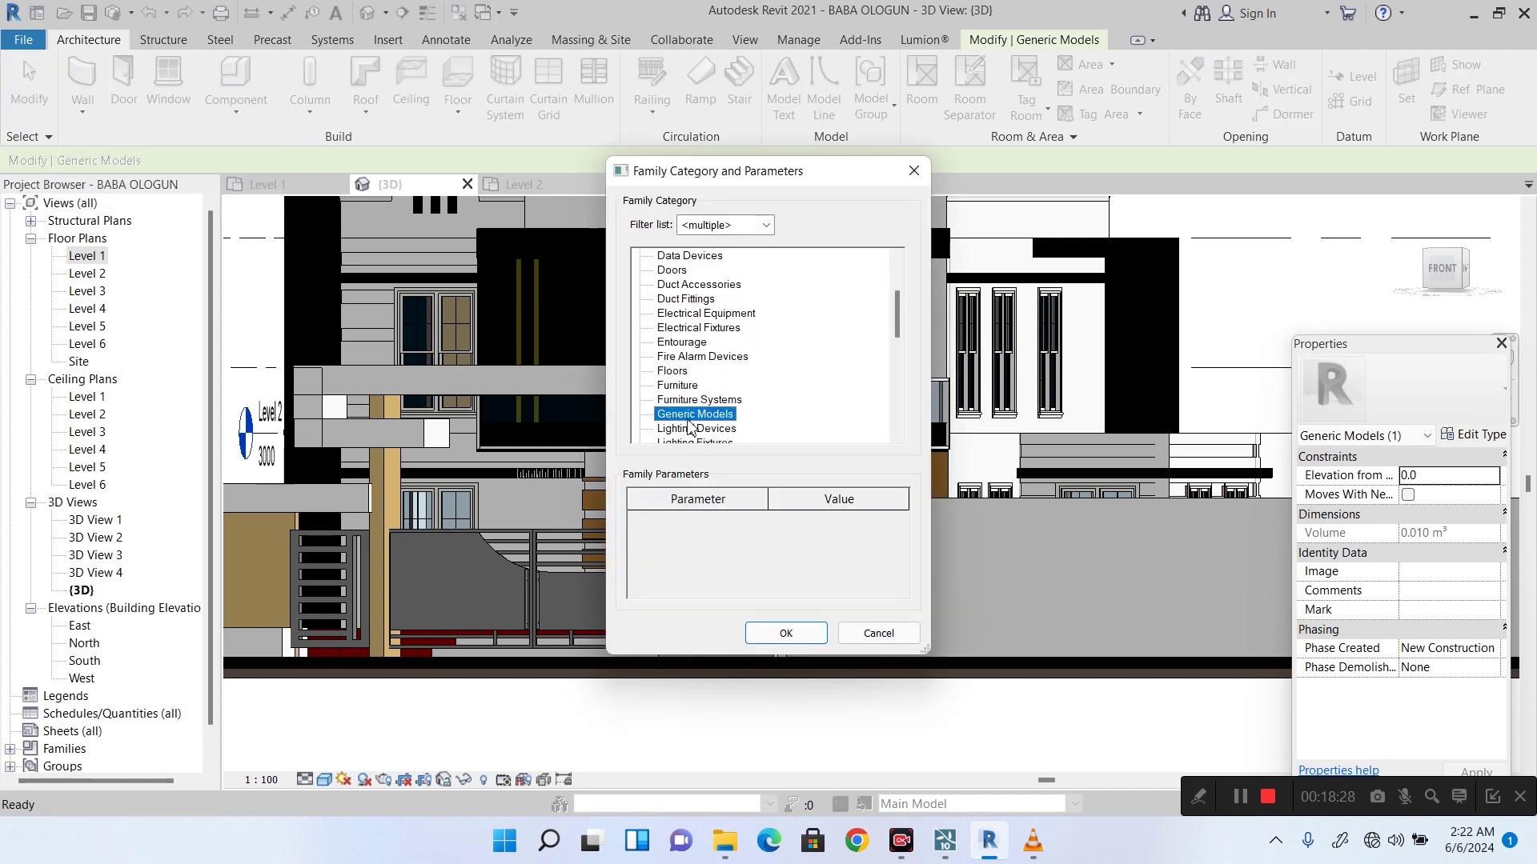
left_click(786, 633)
left_click(771, 449)
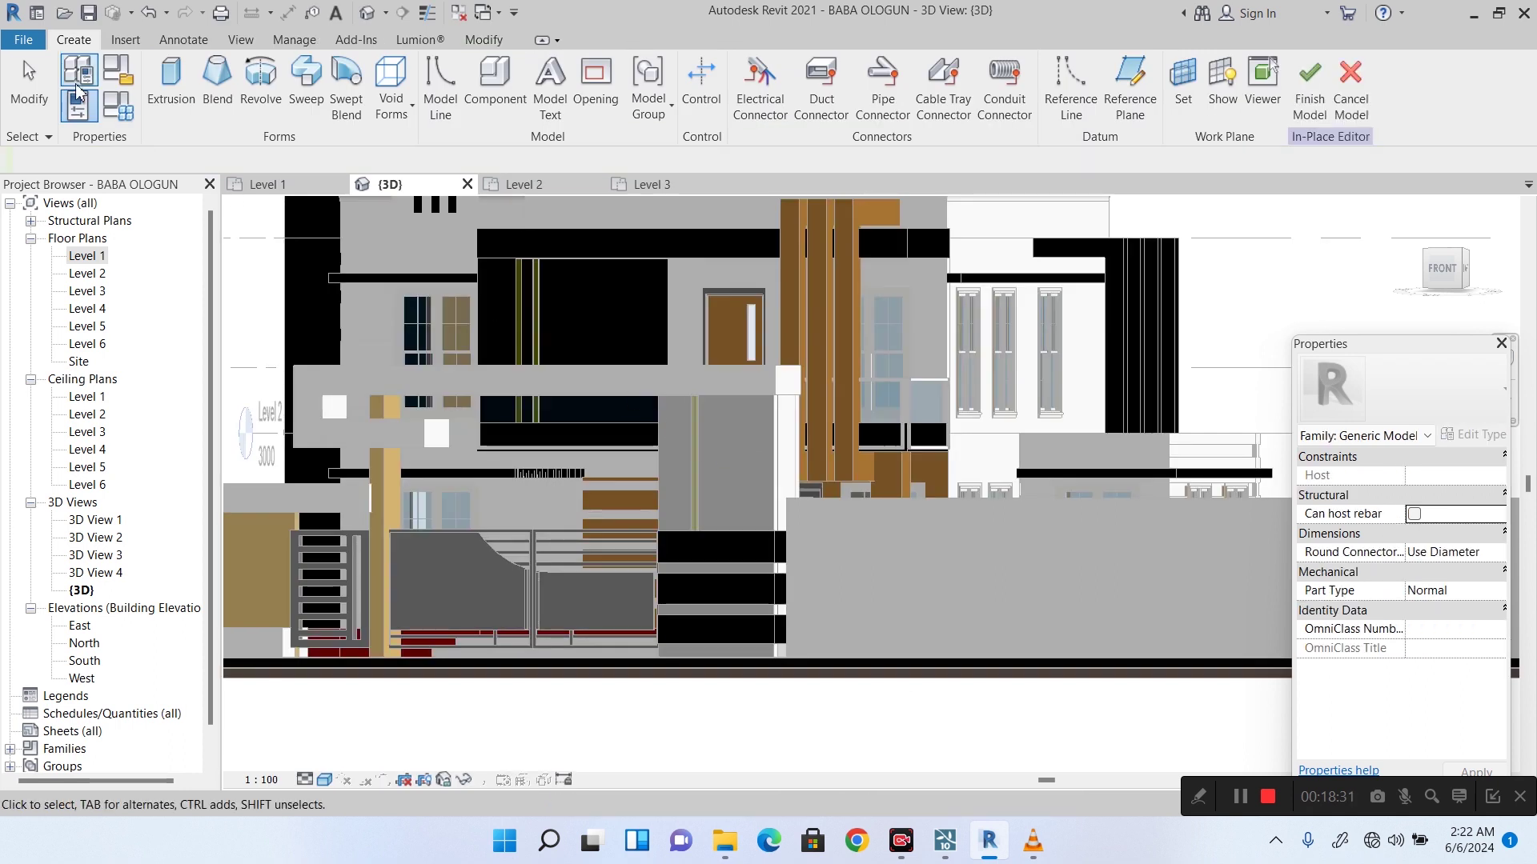
left_click(170, 80)
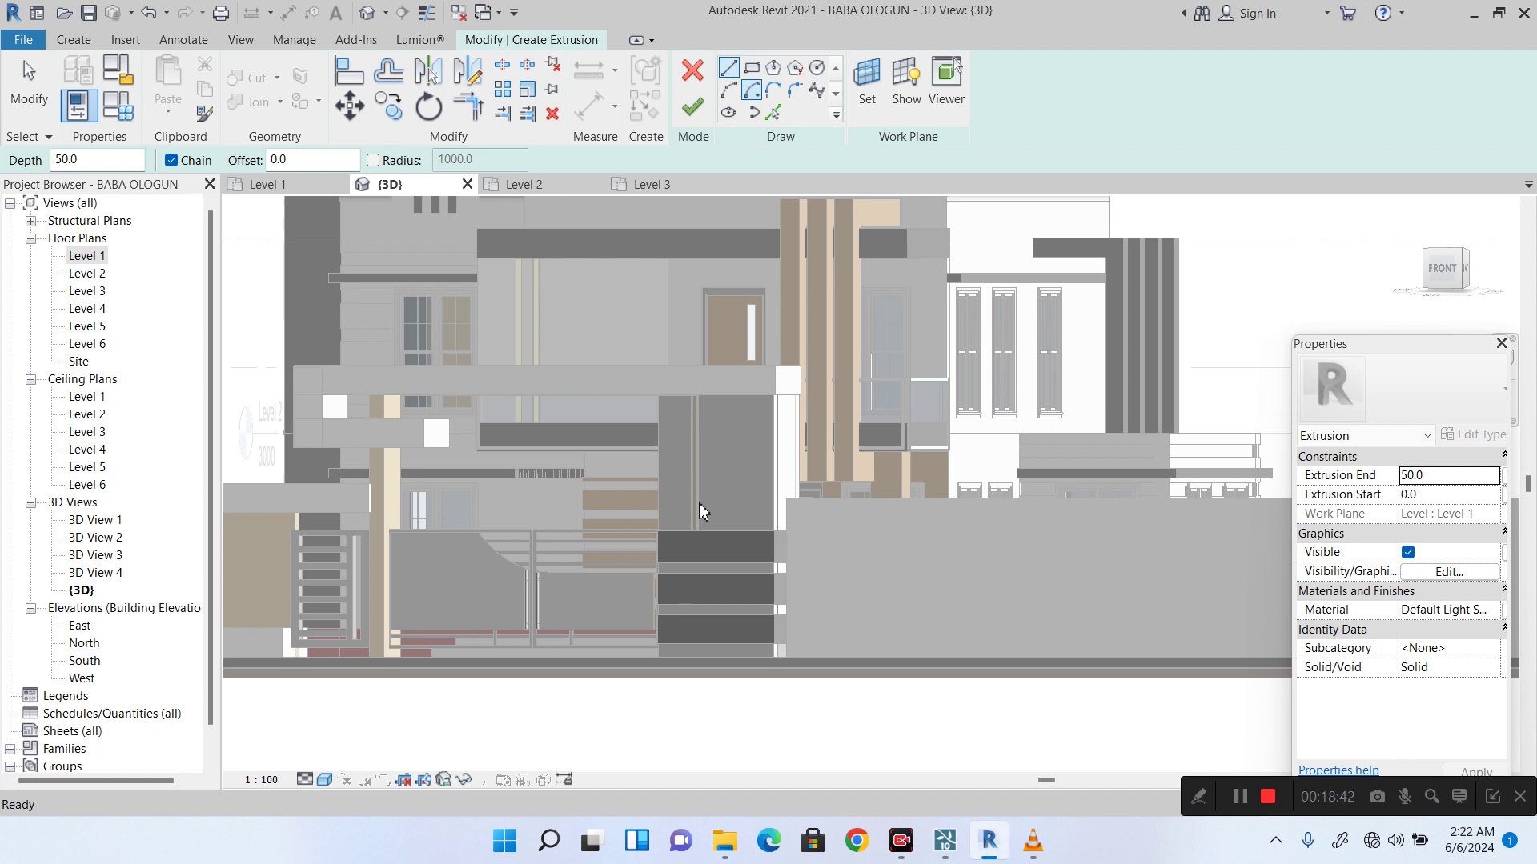
Quit the invalid rectangle extrusion sketch from the front view and finish the in-place model.
left_click(752, 70)
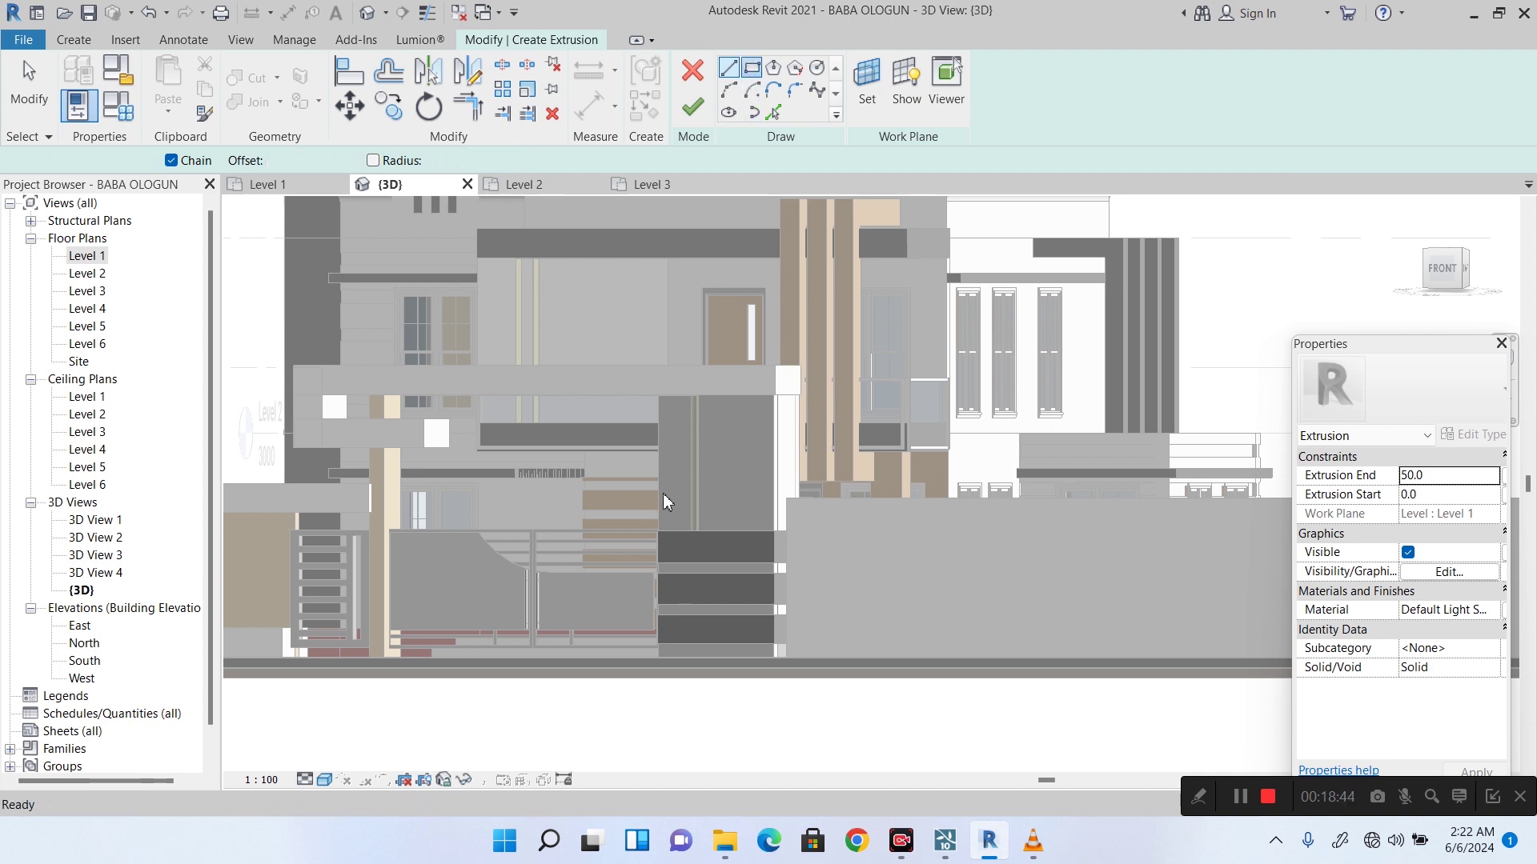
left_click(1455, 289)
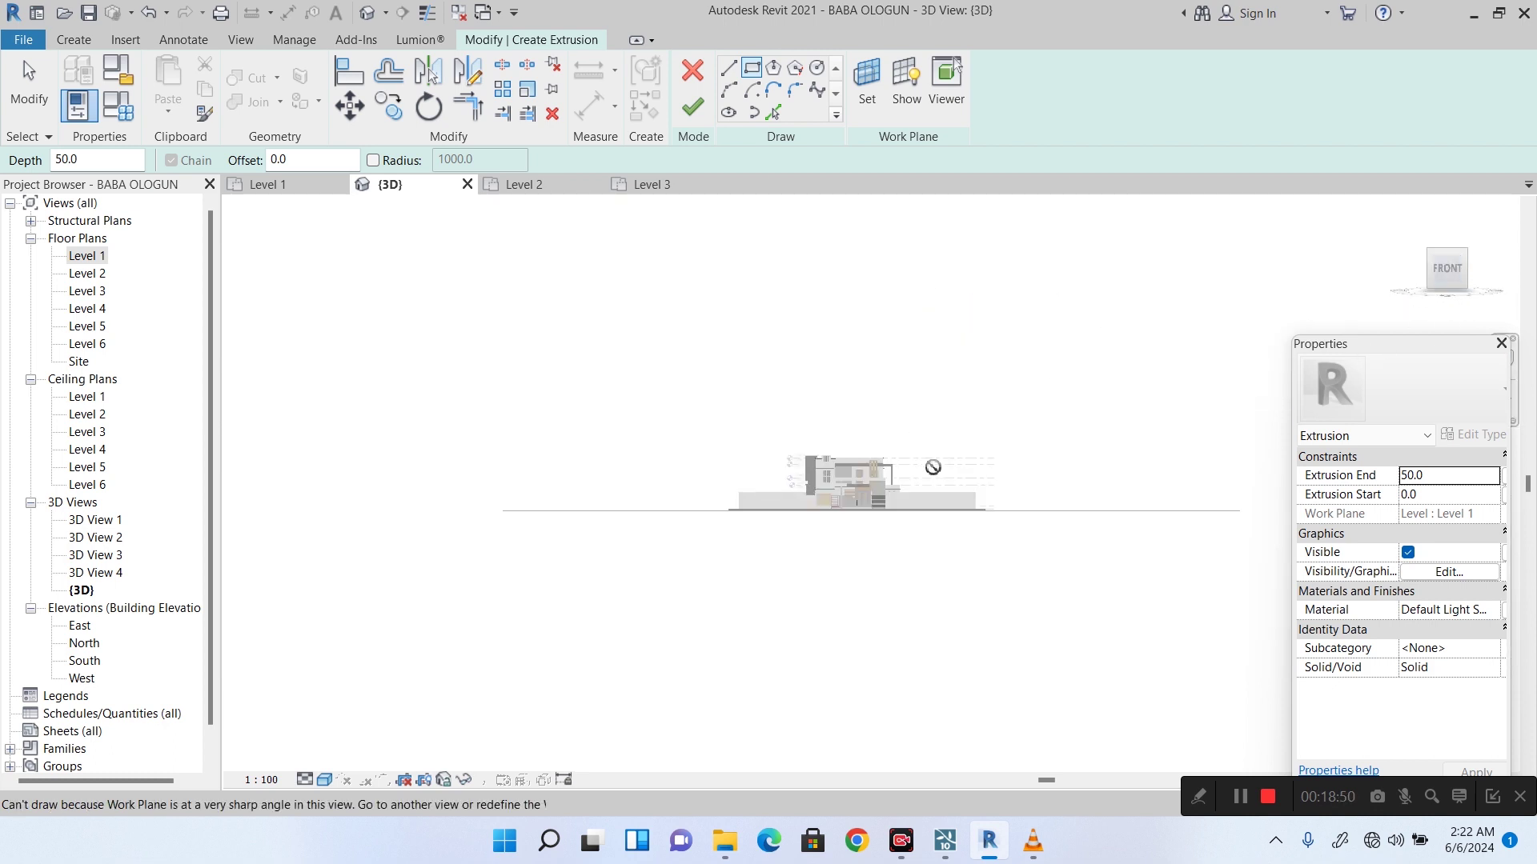
scroll(880, 481, "up", 10)
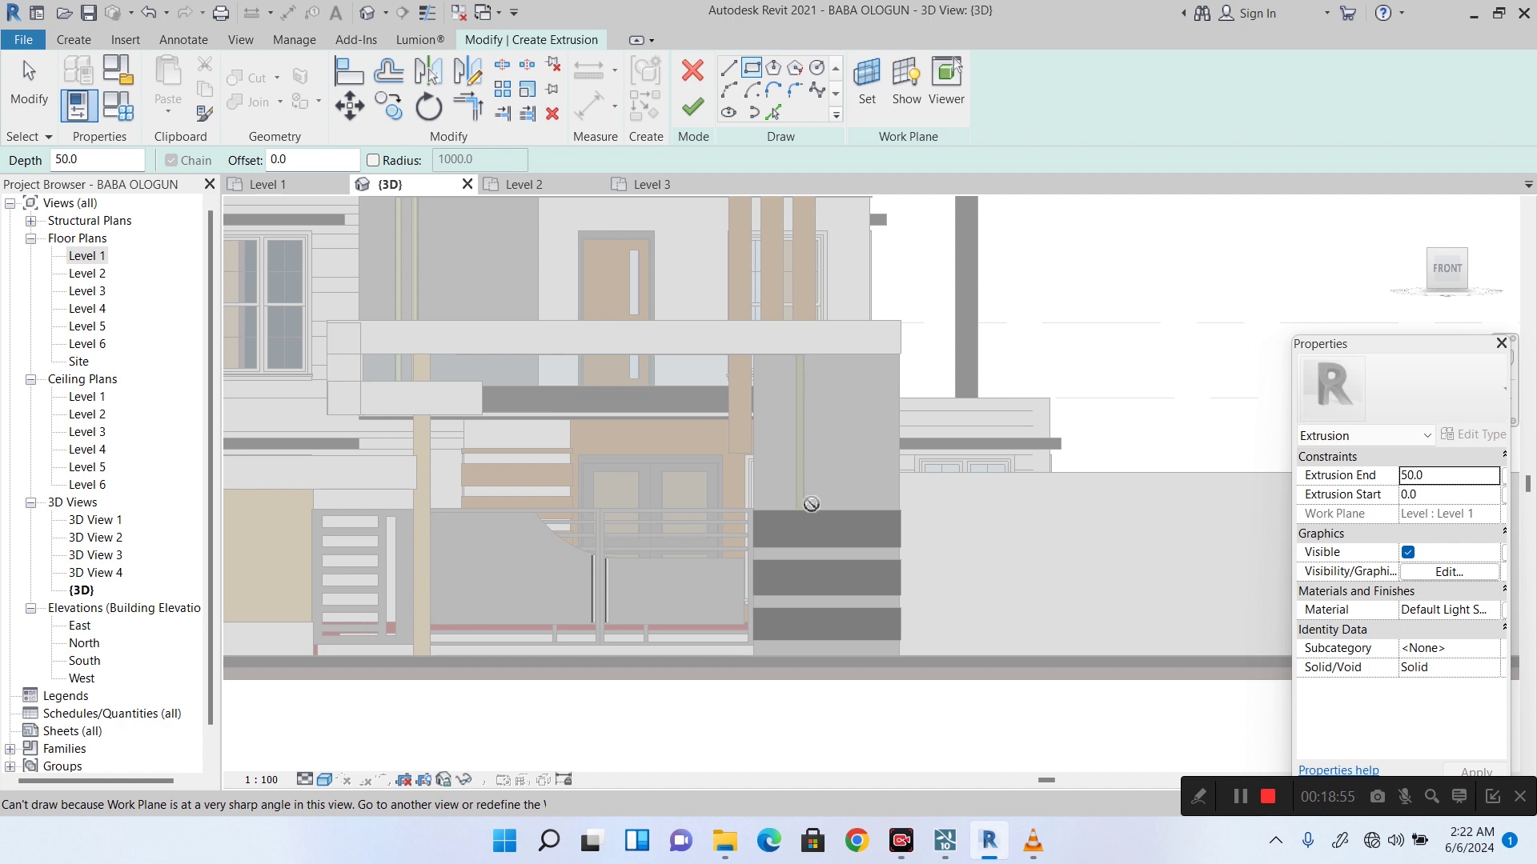
left_click(693, 104)
left_click(1170, 791)
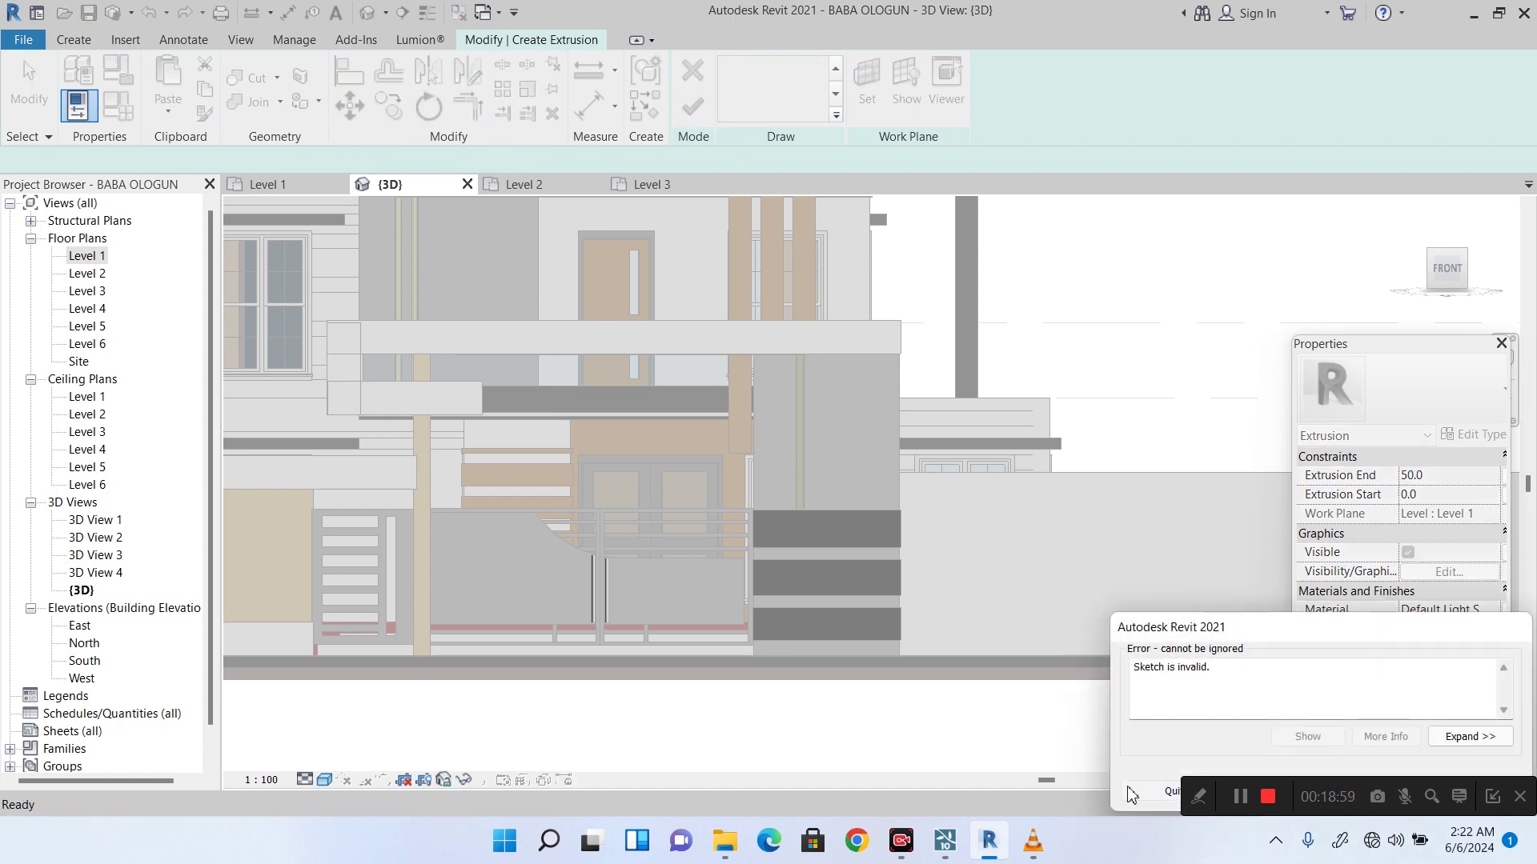
left_click(691, 94)
Inspect the thin front-column extrusion and the facade light fitting, then deselect.
key("Escape")
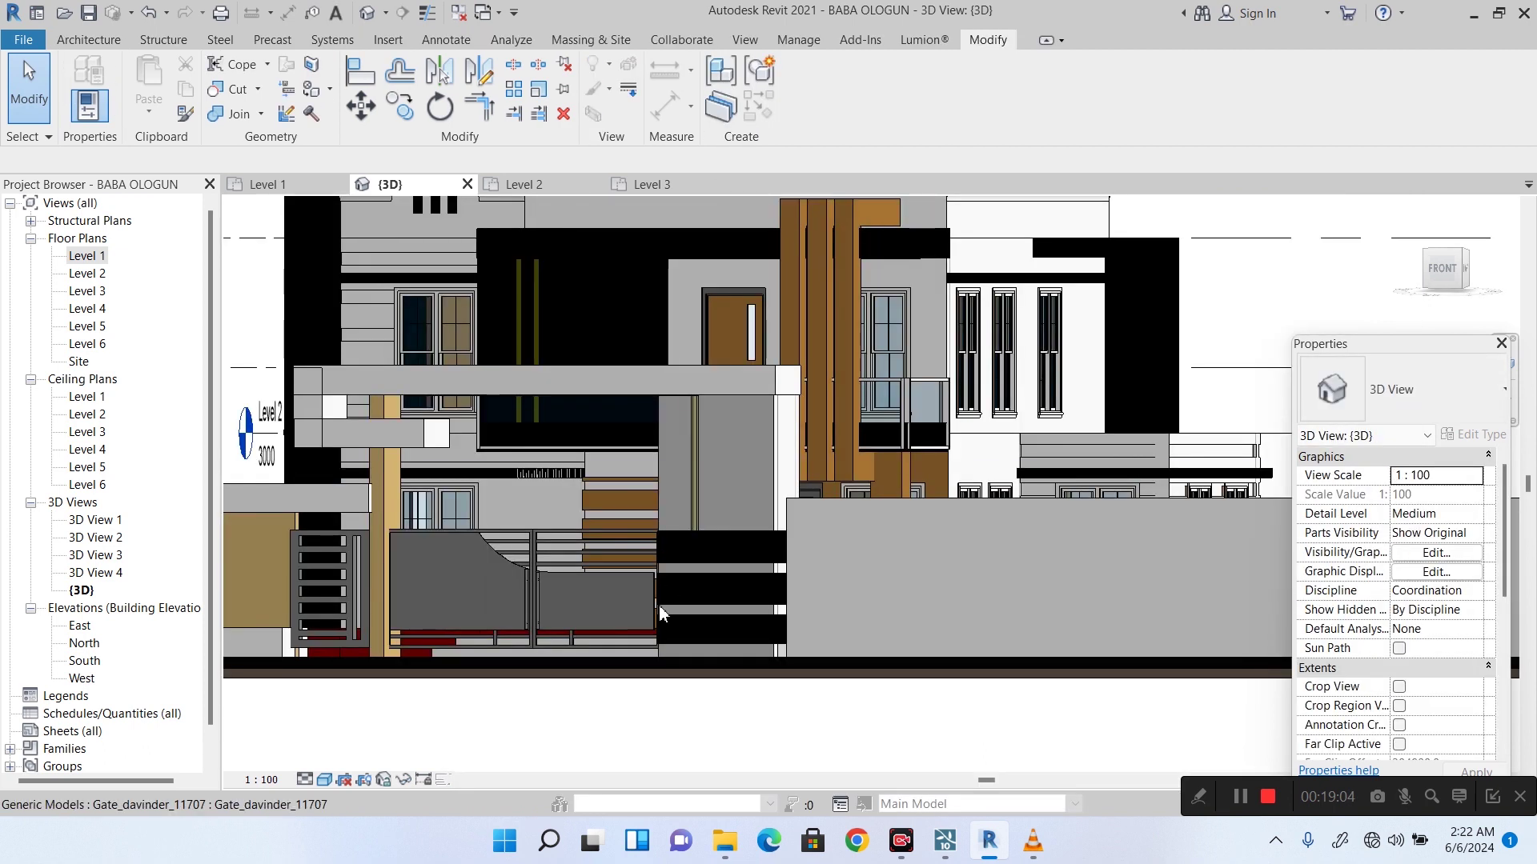
scroll(714, 436, "up", 5)
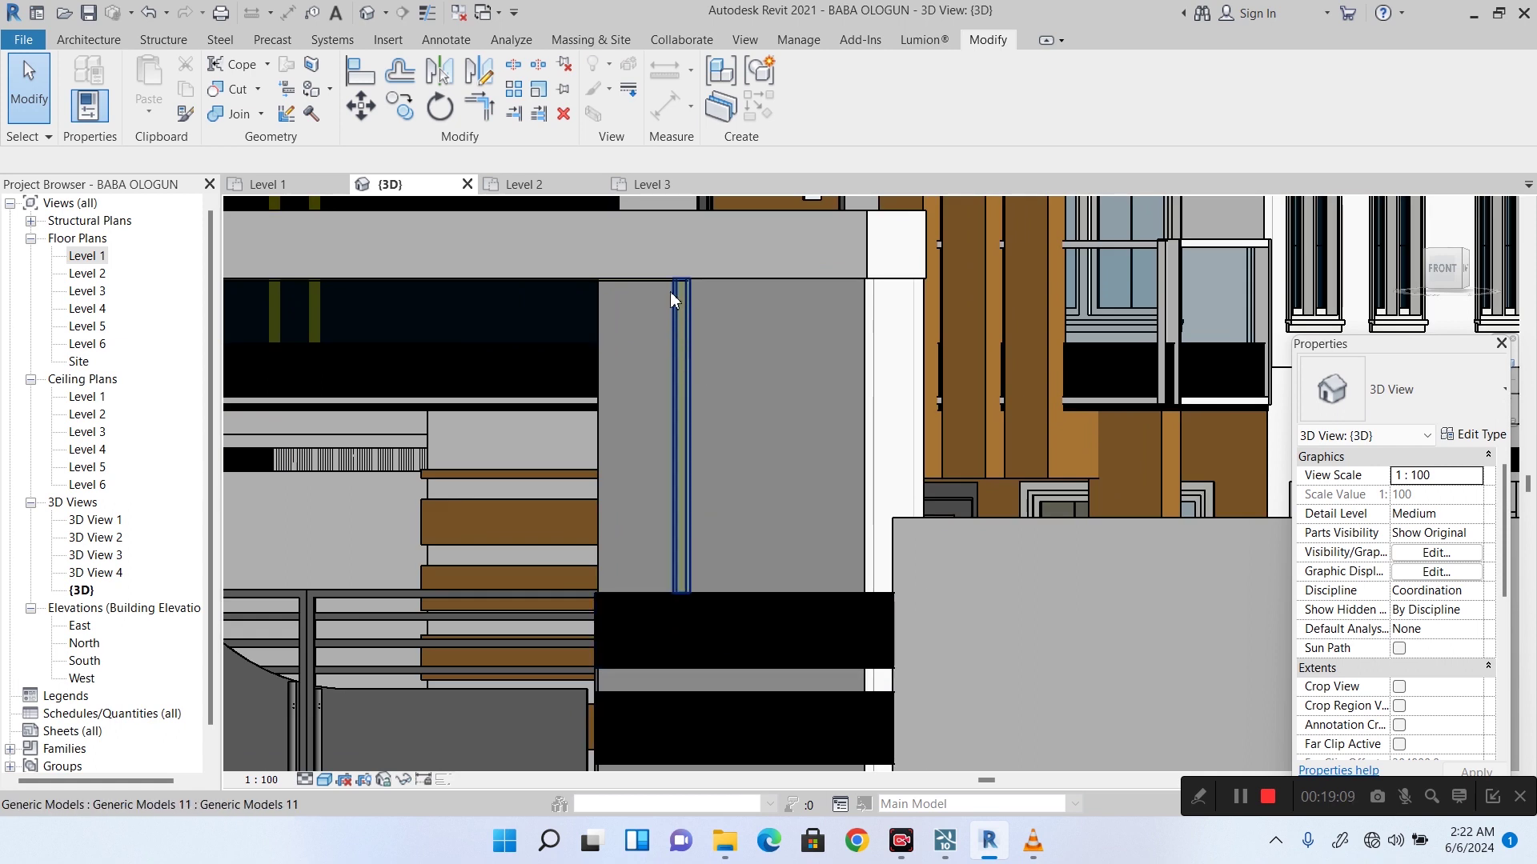
scroll(694, 541, "down", 1)
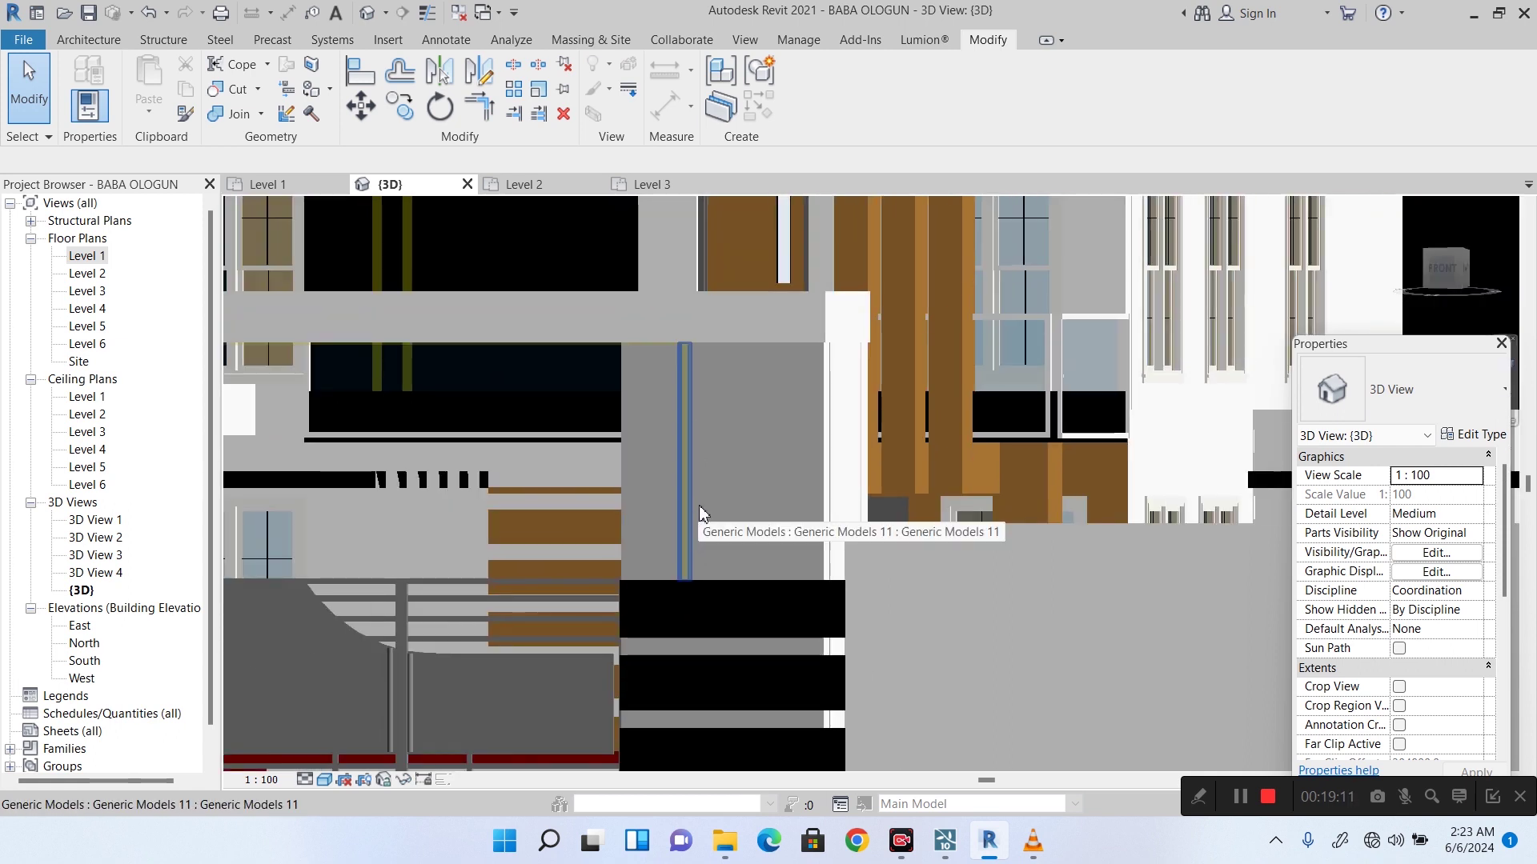
left_click(699, 508)
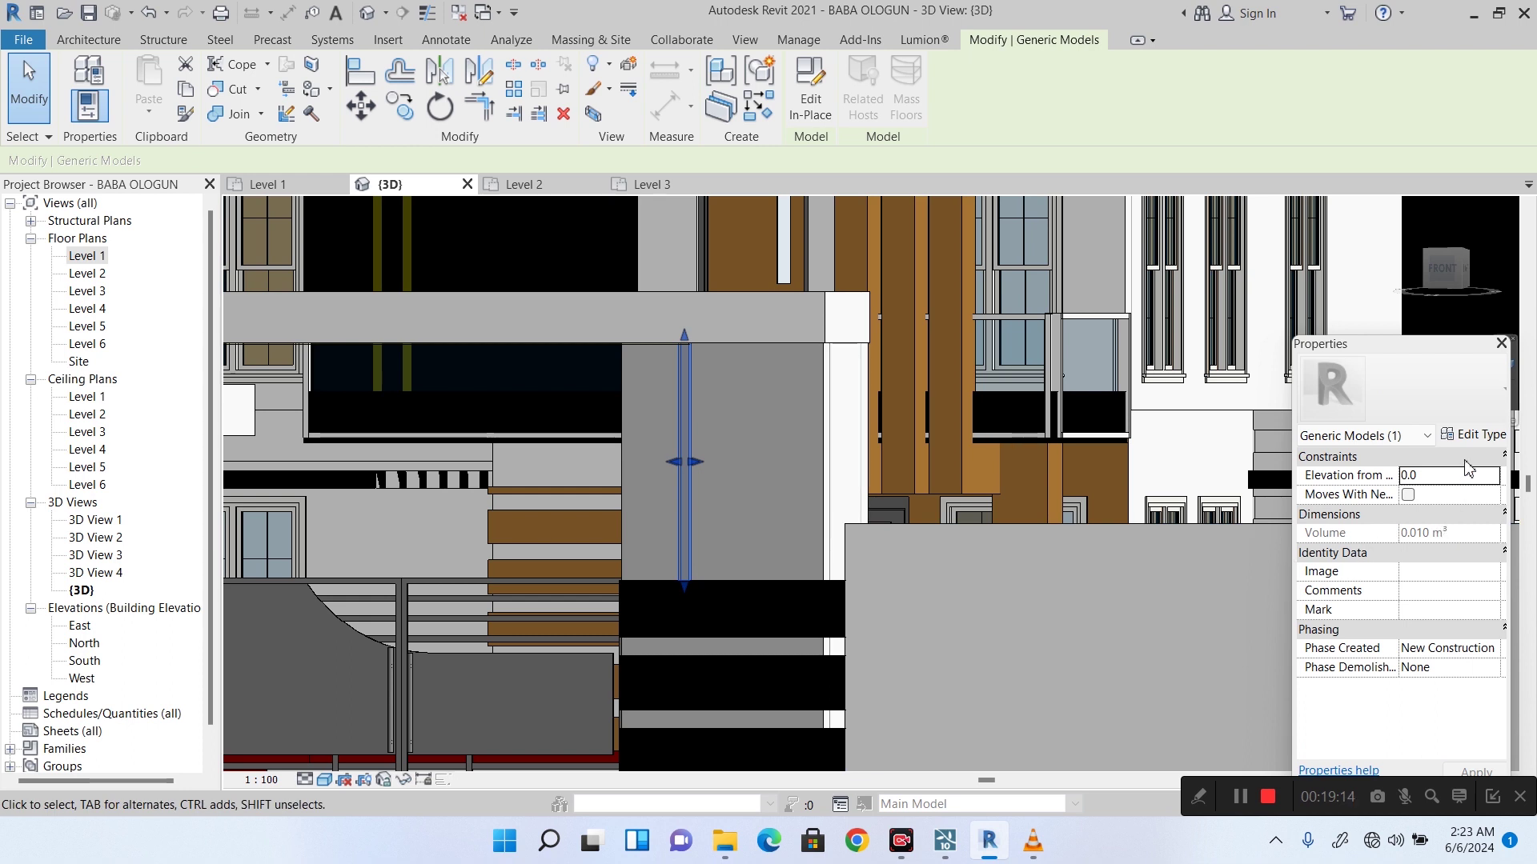
scroll(718, 516, "down", 2)
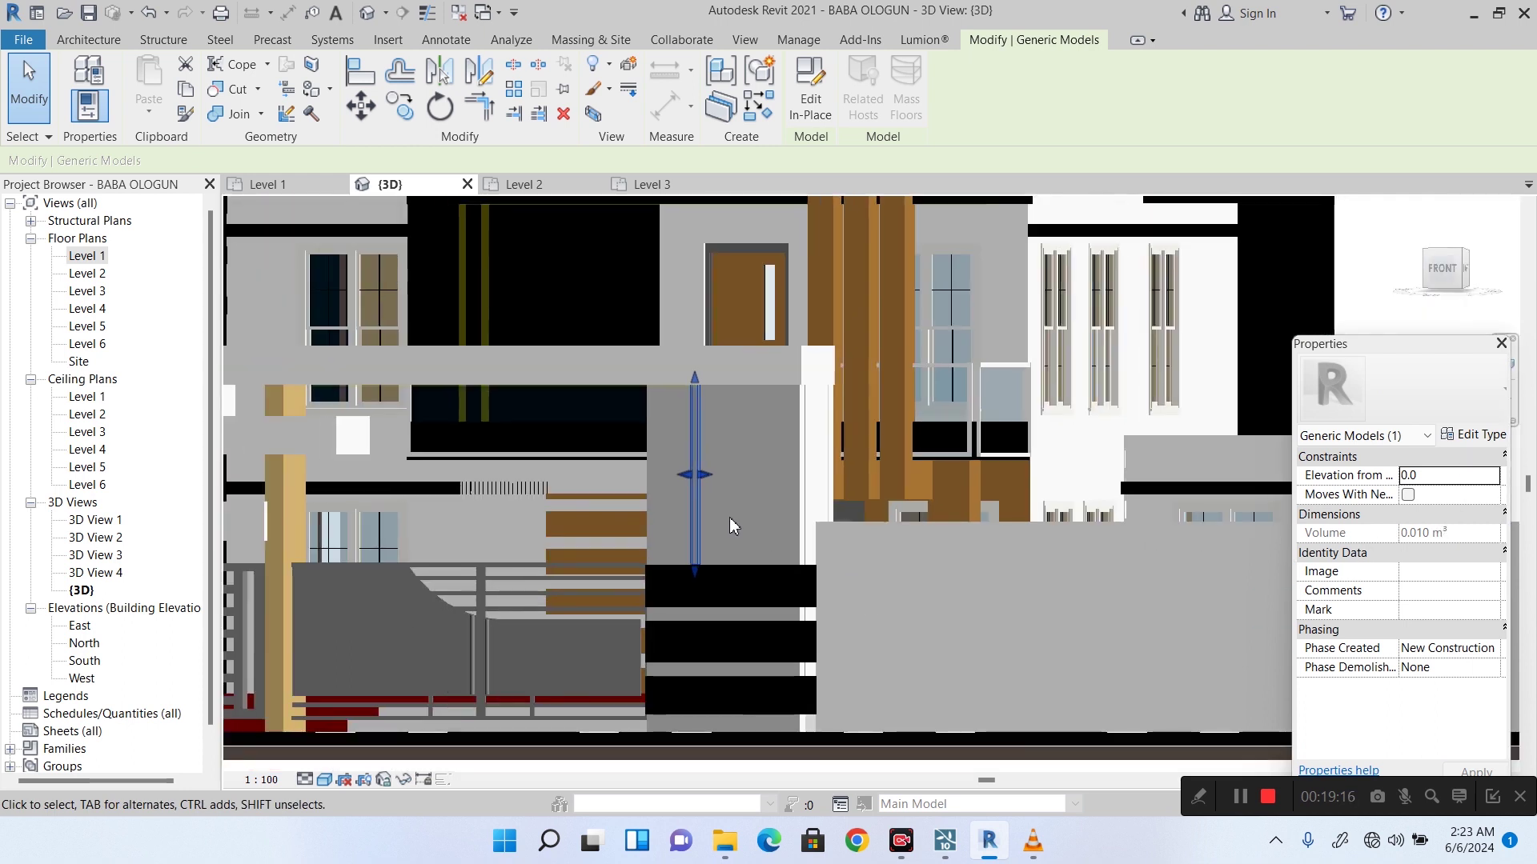
scroll(695, 581, "down", 2)
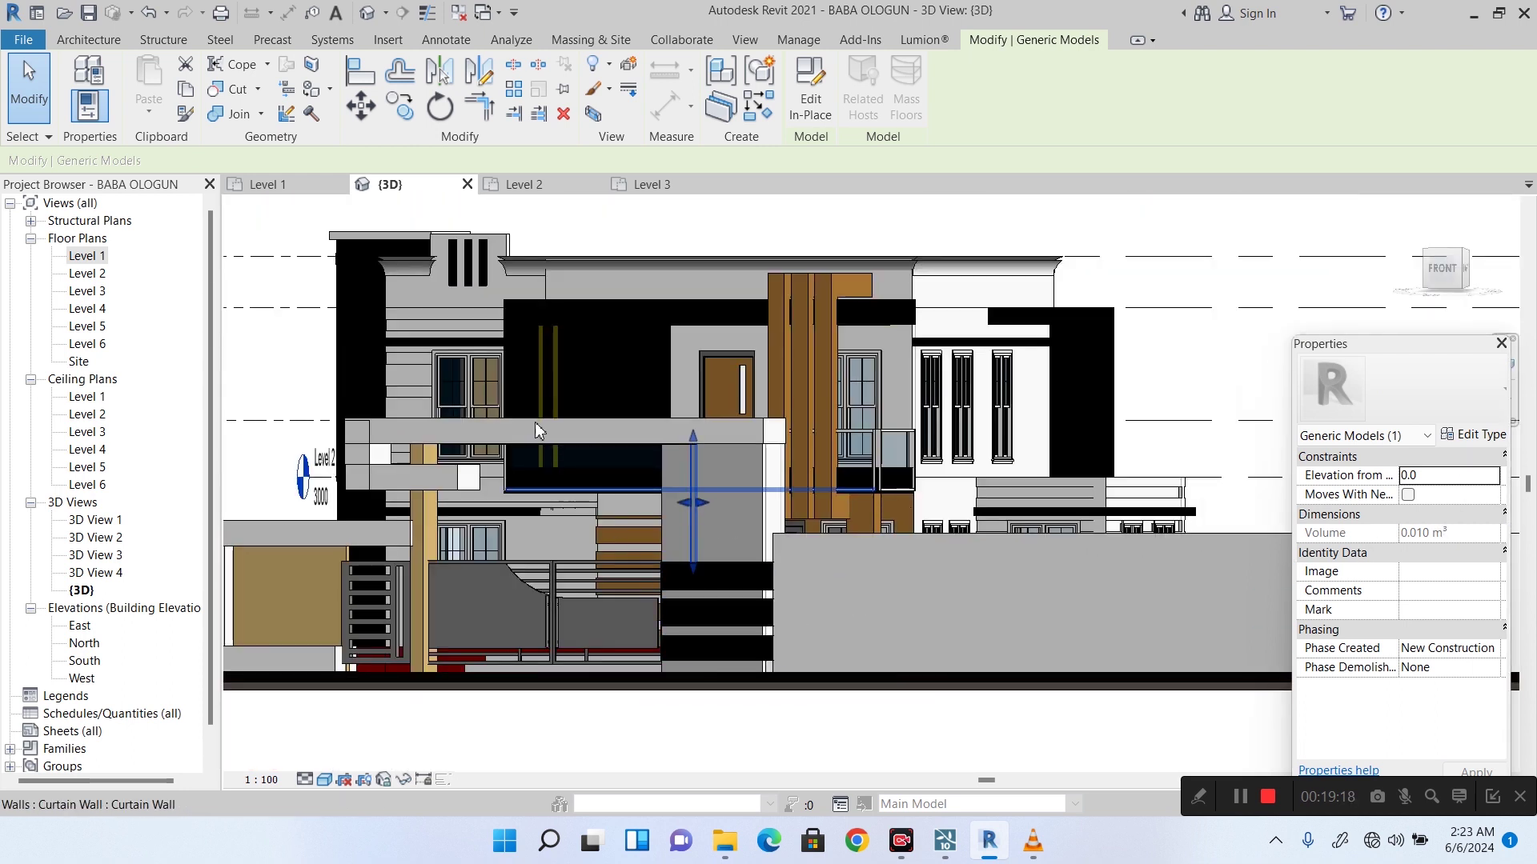
scroll(544, 346, "up", 2)
left_click(544, 347)
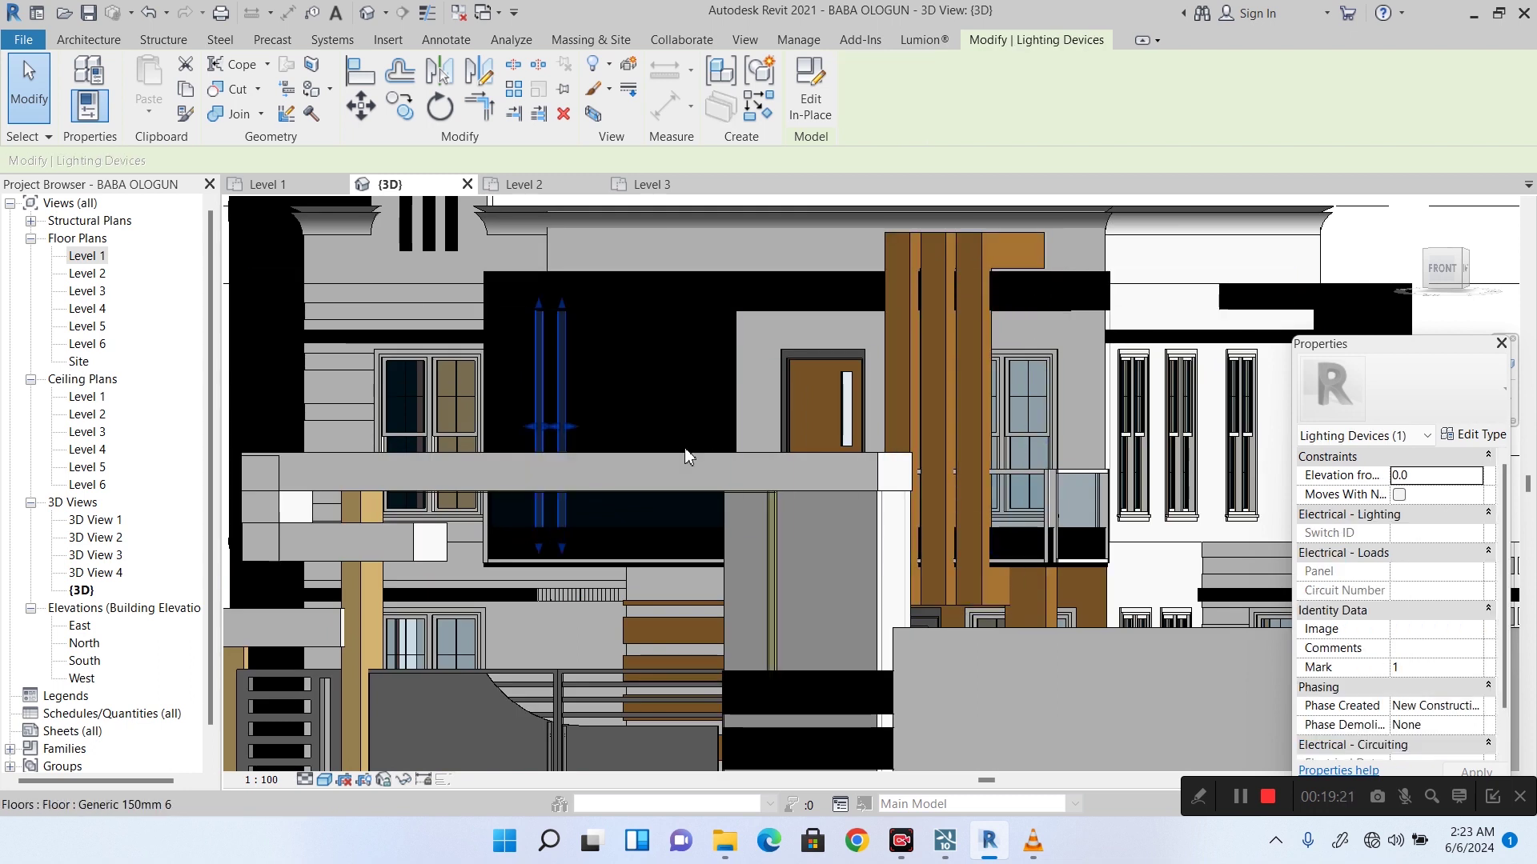
scroll(680, 456, "down", 2)
left_click(1083, 230)
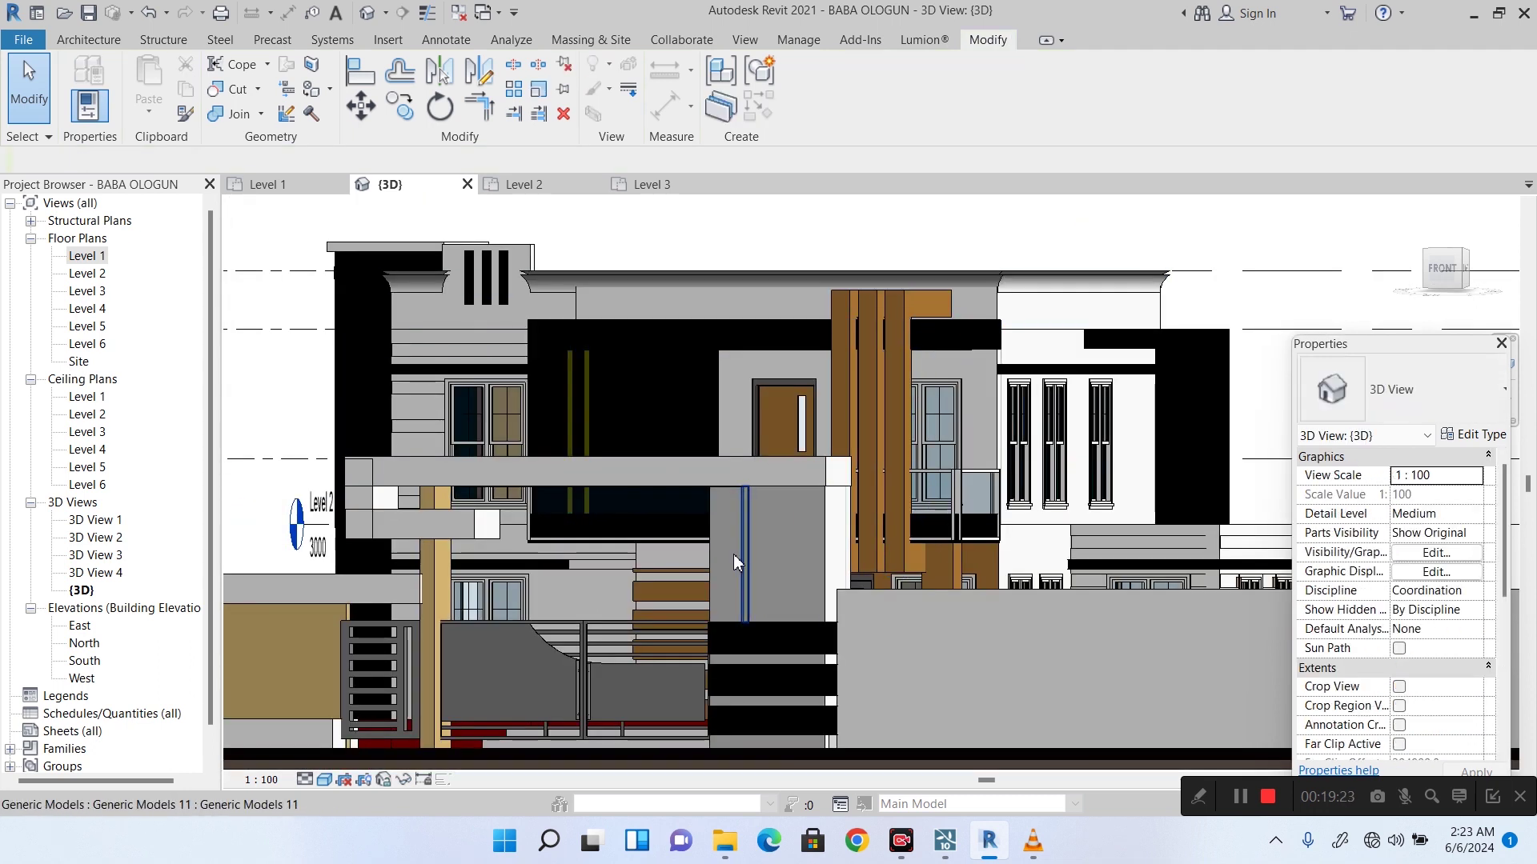
Switch to an angled top-front view and orbit to look down on the whole house.
mouse_move(940, 851)
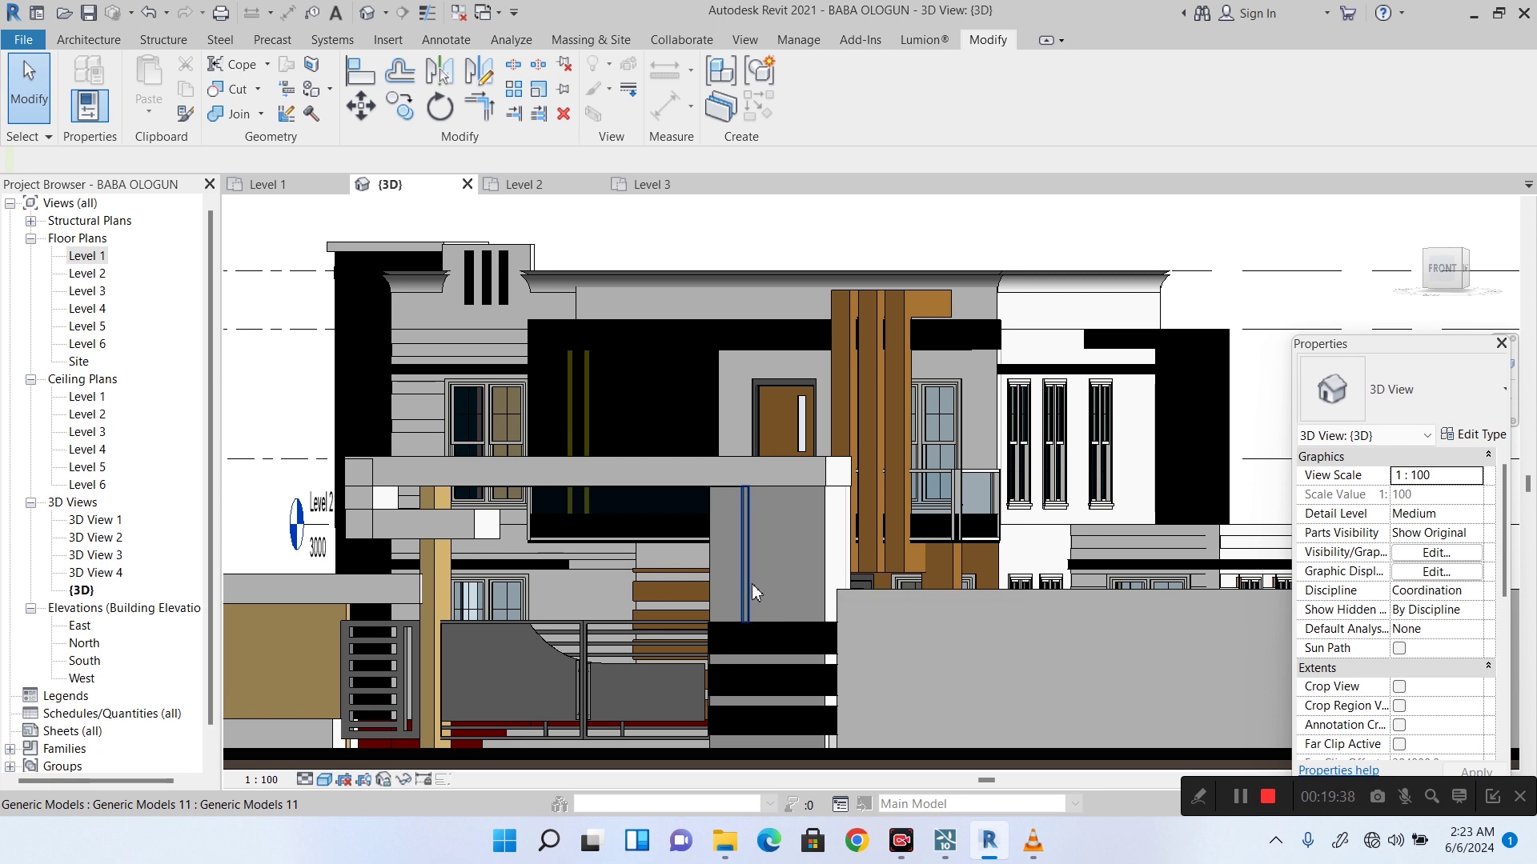
scroll(772, 559, "down", 4)
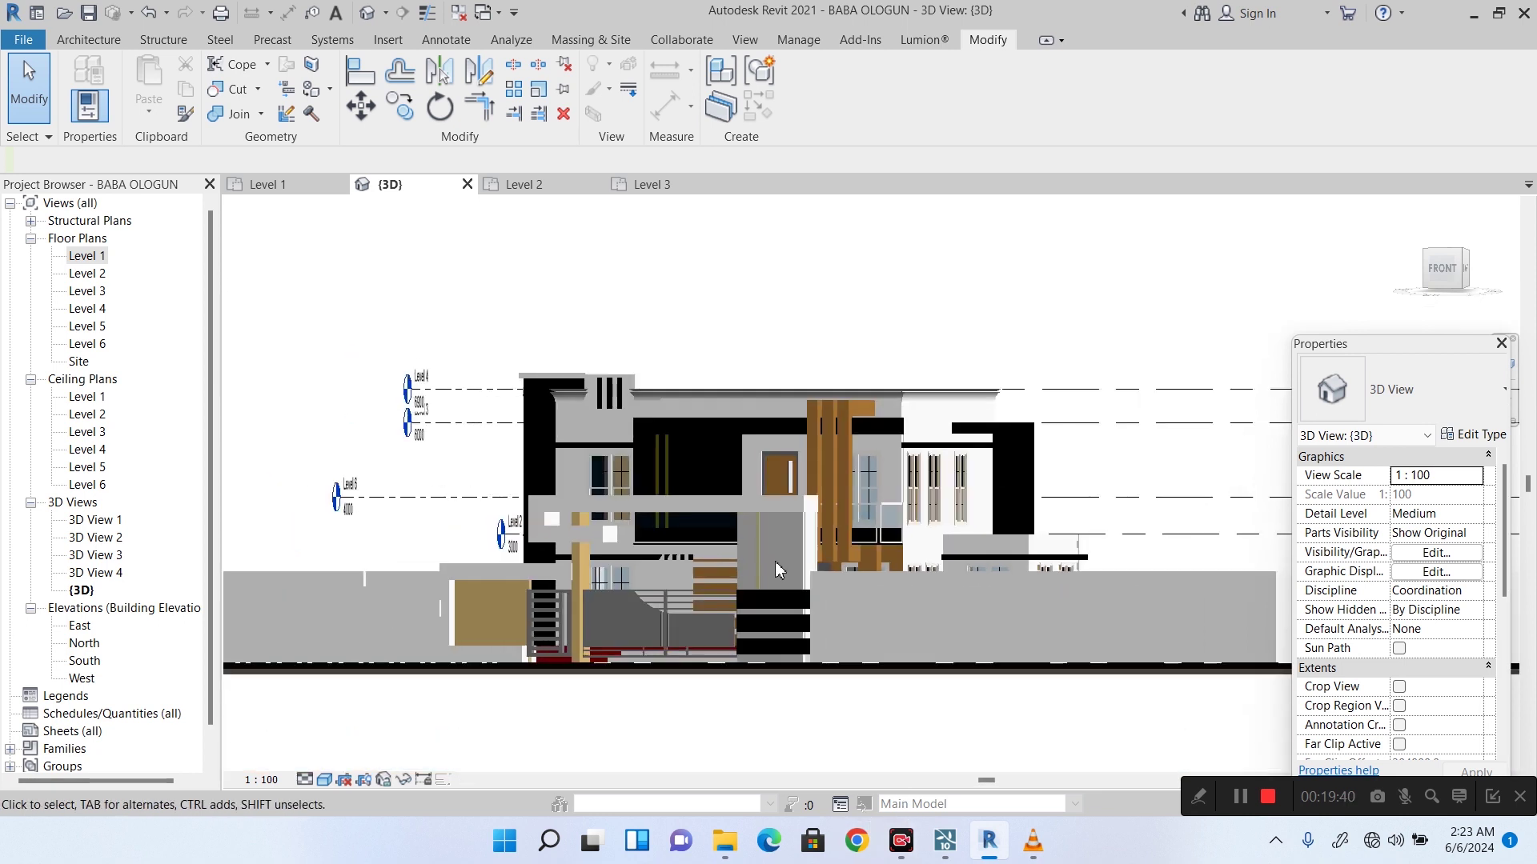
scroll(760, 546, "up", 5)
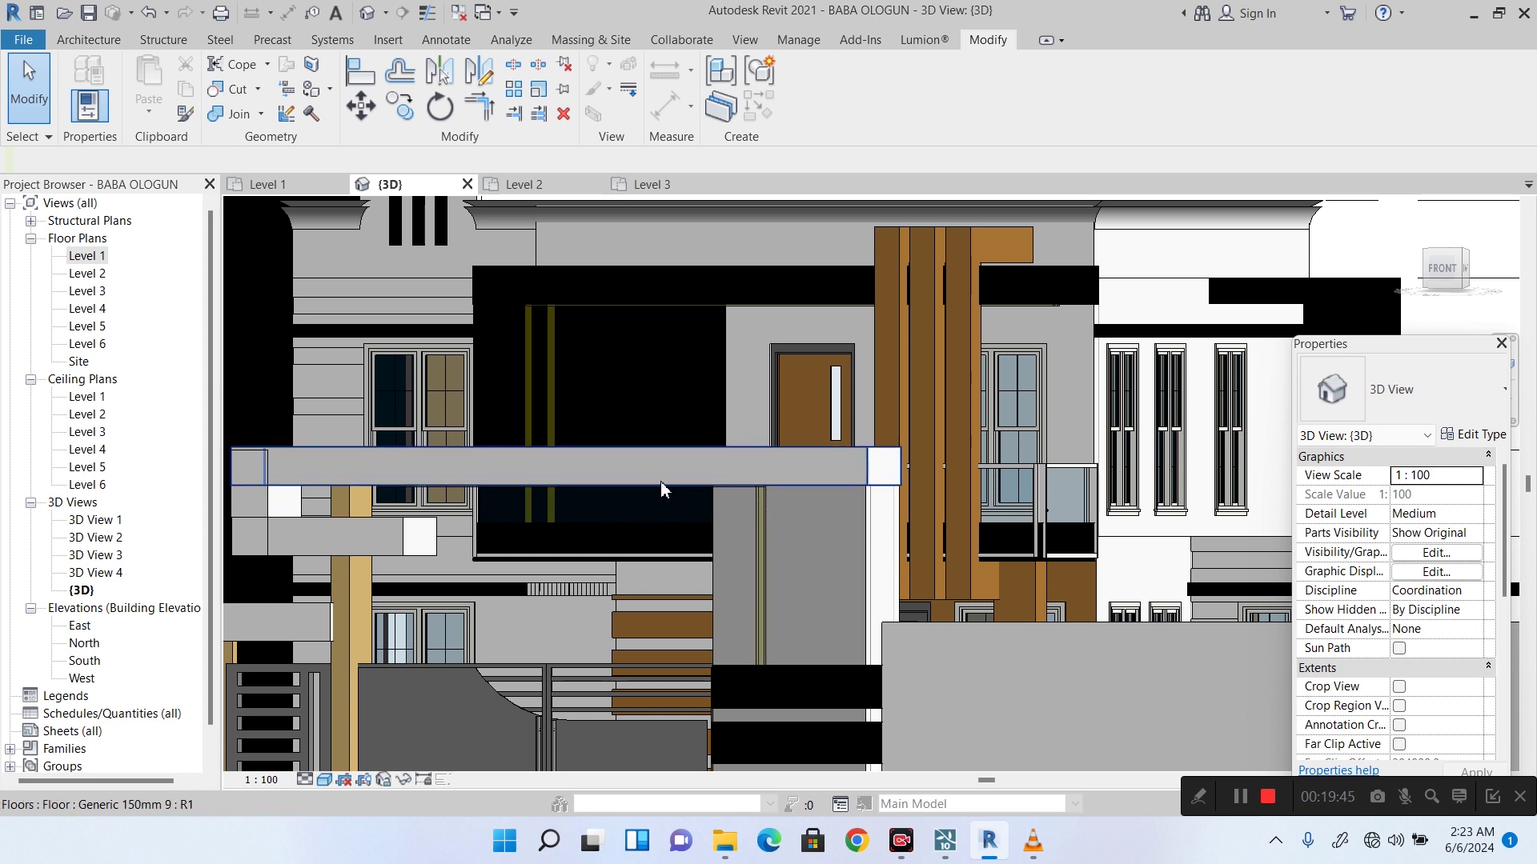
scroll(737, 584, "down", 3)
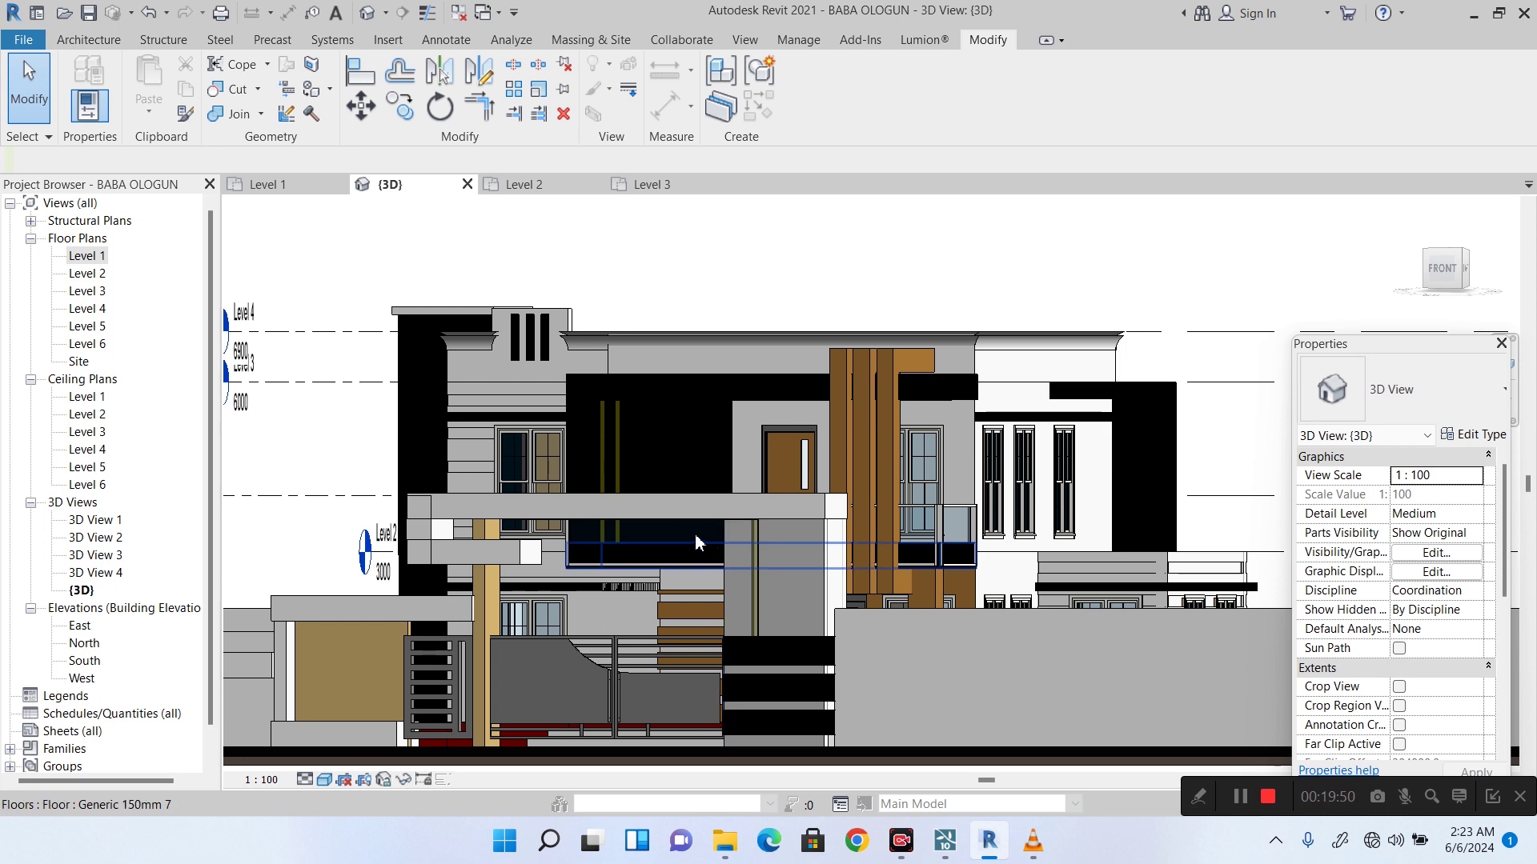
scroll(600, 380, "down", 2)
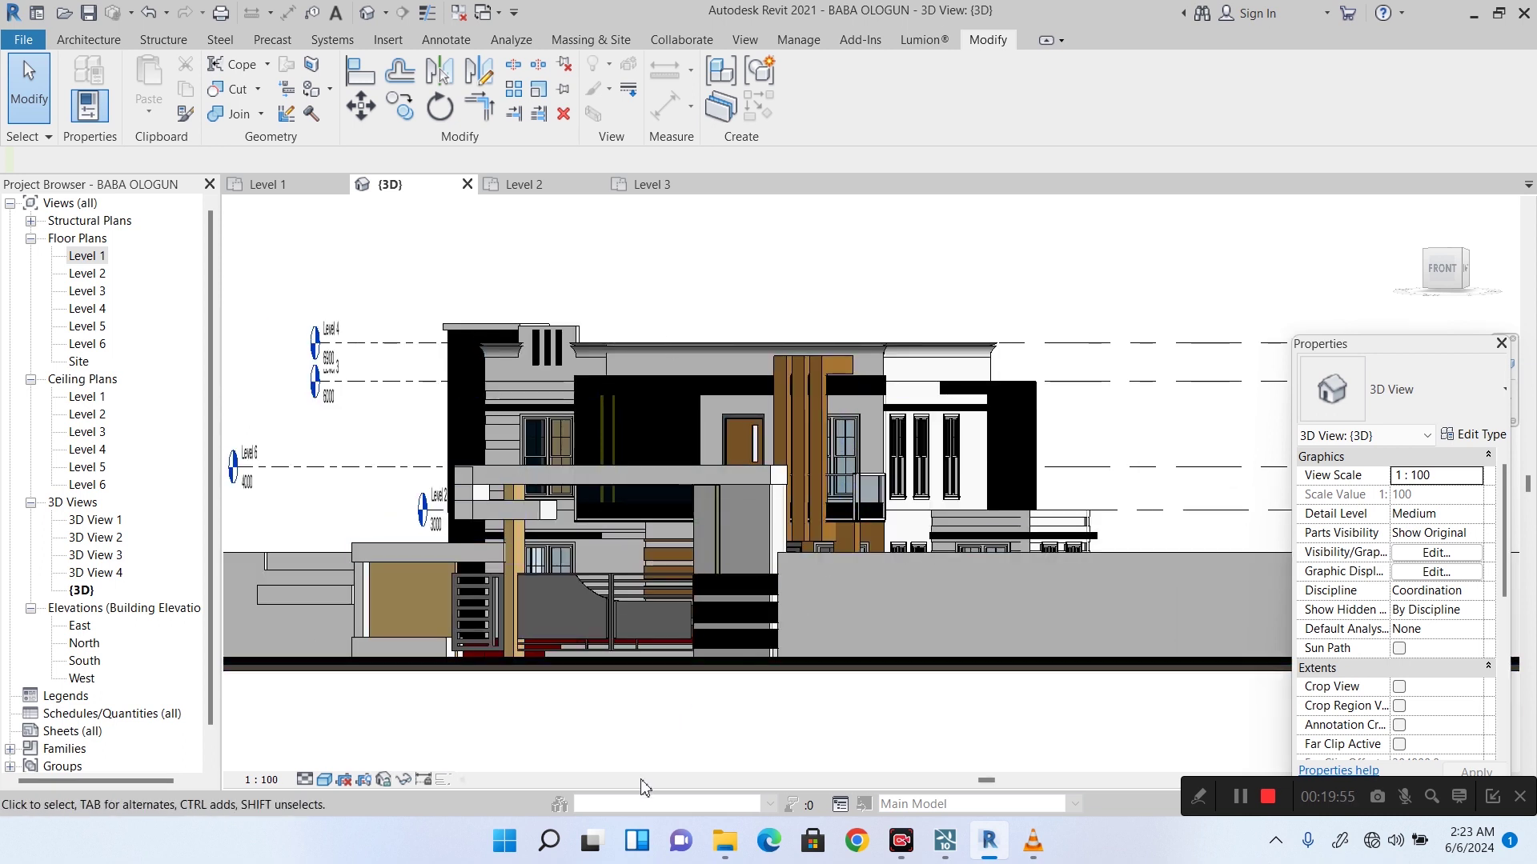
left_click(1460, 254)
middle_click_drag(1267, 281, 290, 346, "shift")
mouse_move(404, 290)
middle_mouse_down("shift")
mouse_move(377, 257)
mouse_move(319, 315)
mouse_move(1333, 321)
mouse_move(1135, 372)
mouse_move(1130, 288)
middle_mouse_up("shift")
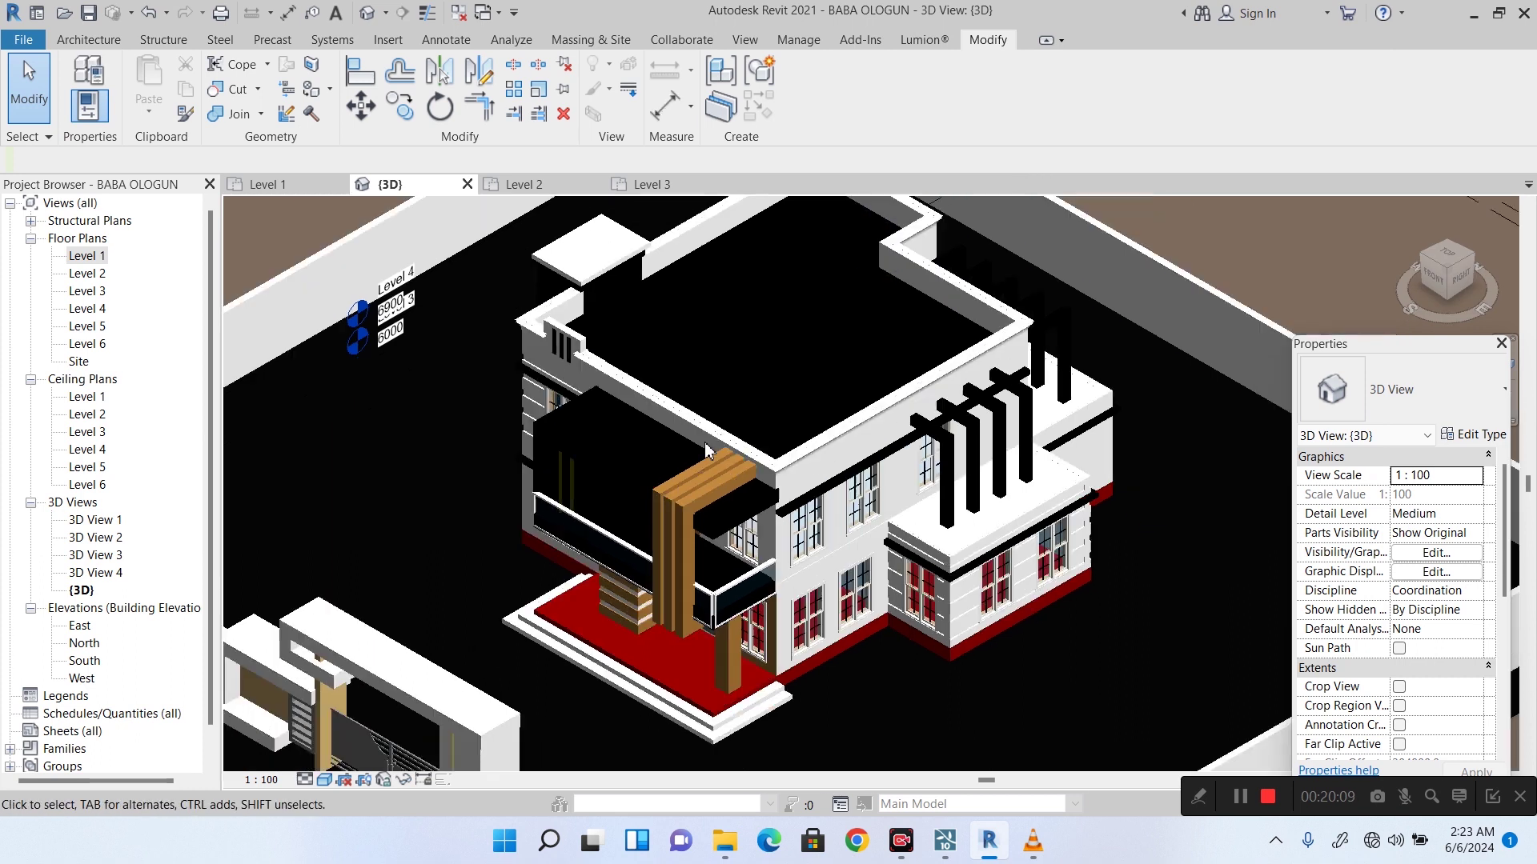
Pick the wall beside the porch, then open the Site floor plan from Floor Plans.
scroll(706, 450, "down", 2)
scroll(688, 632, "up", 5)
left_click(688, 640)
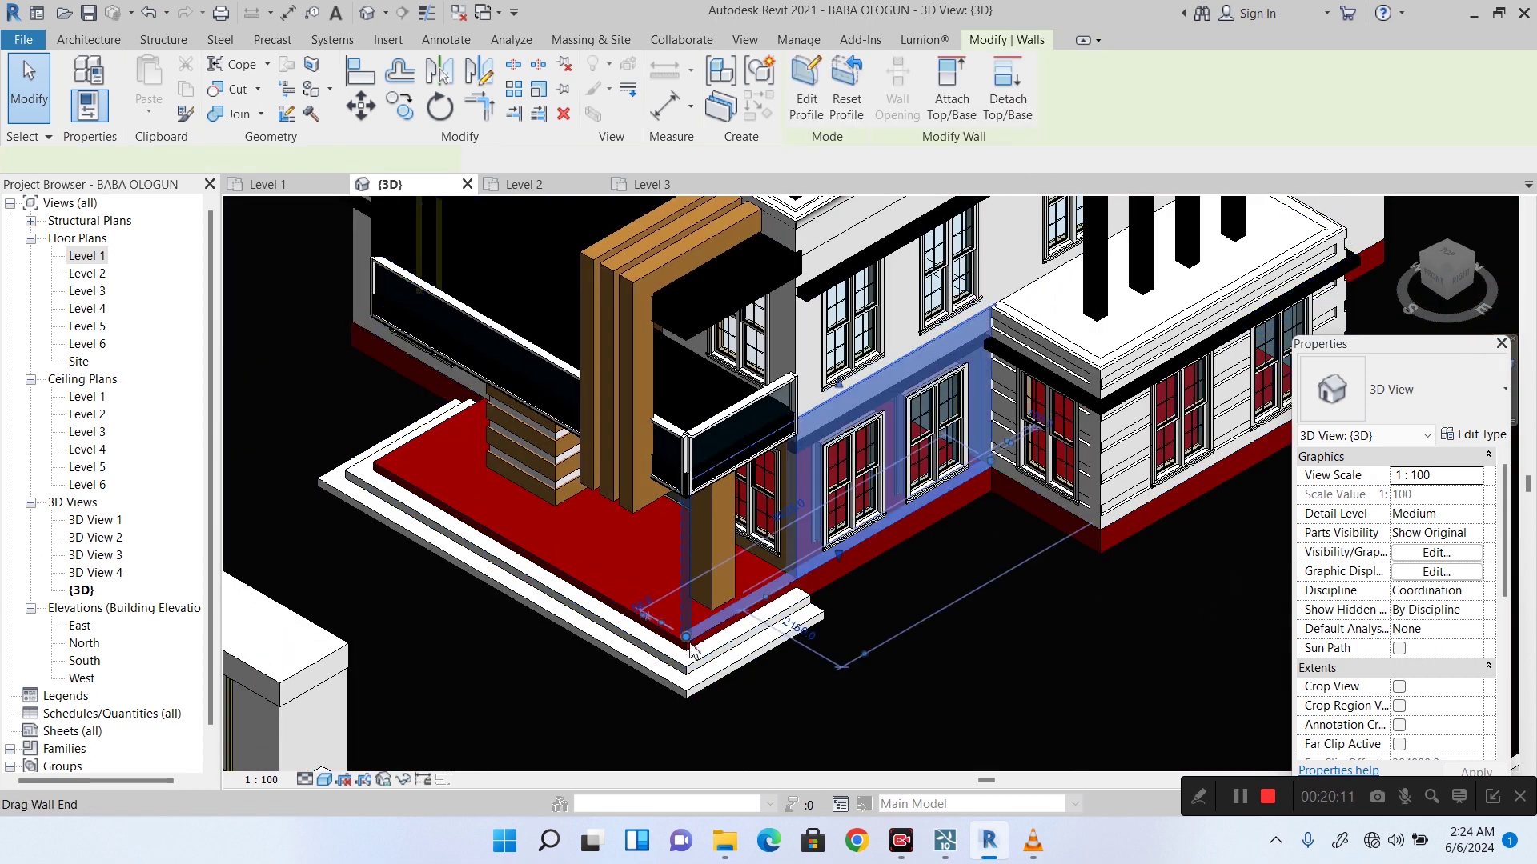
double_click(80, 364)
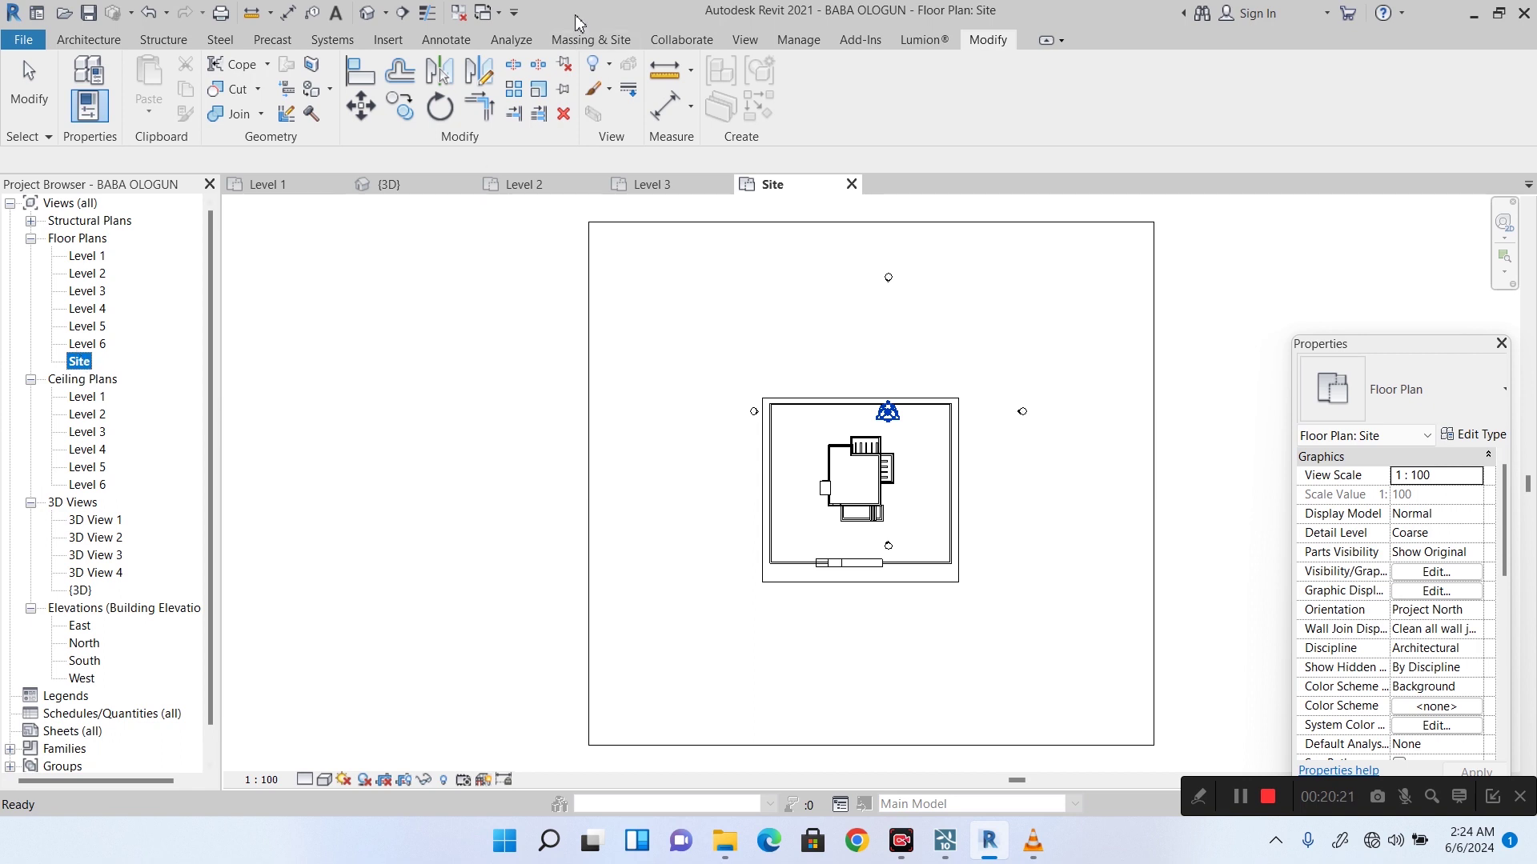
Draw a Level 1 floor boundary with the Line tool on the Site plan and finish the sketch.
left_click(98, 41)
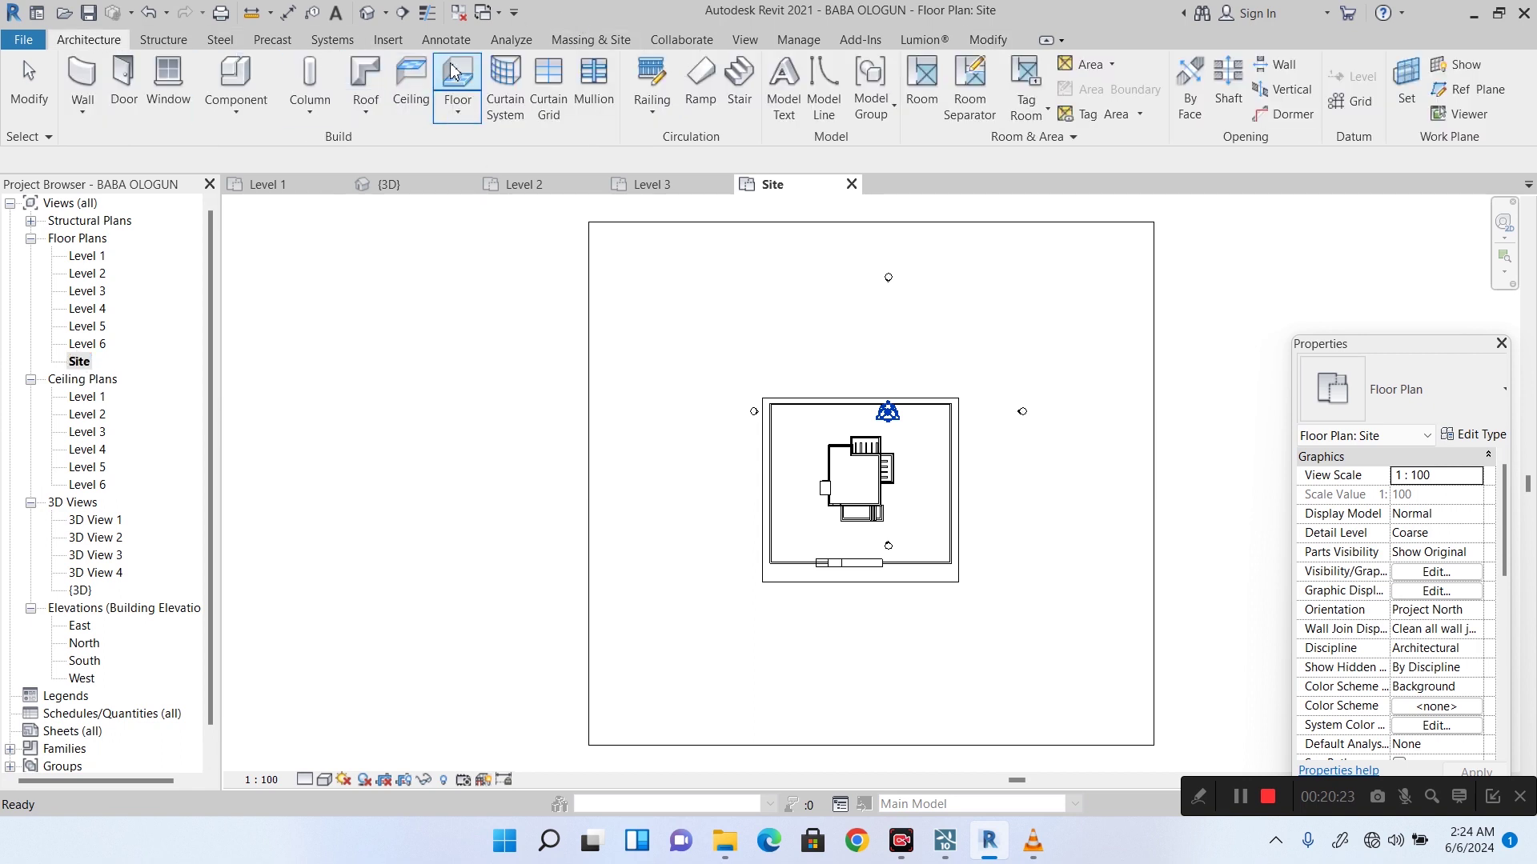
left_click(467, 86)
scroll(911, 491, "up", 5)
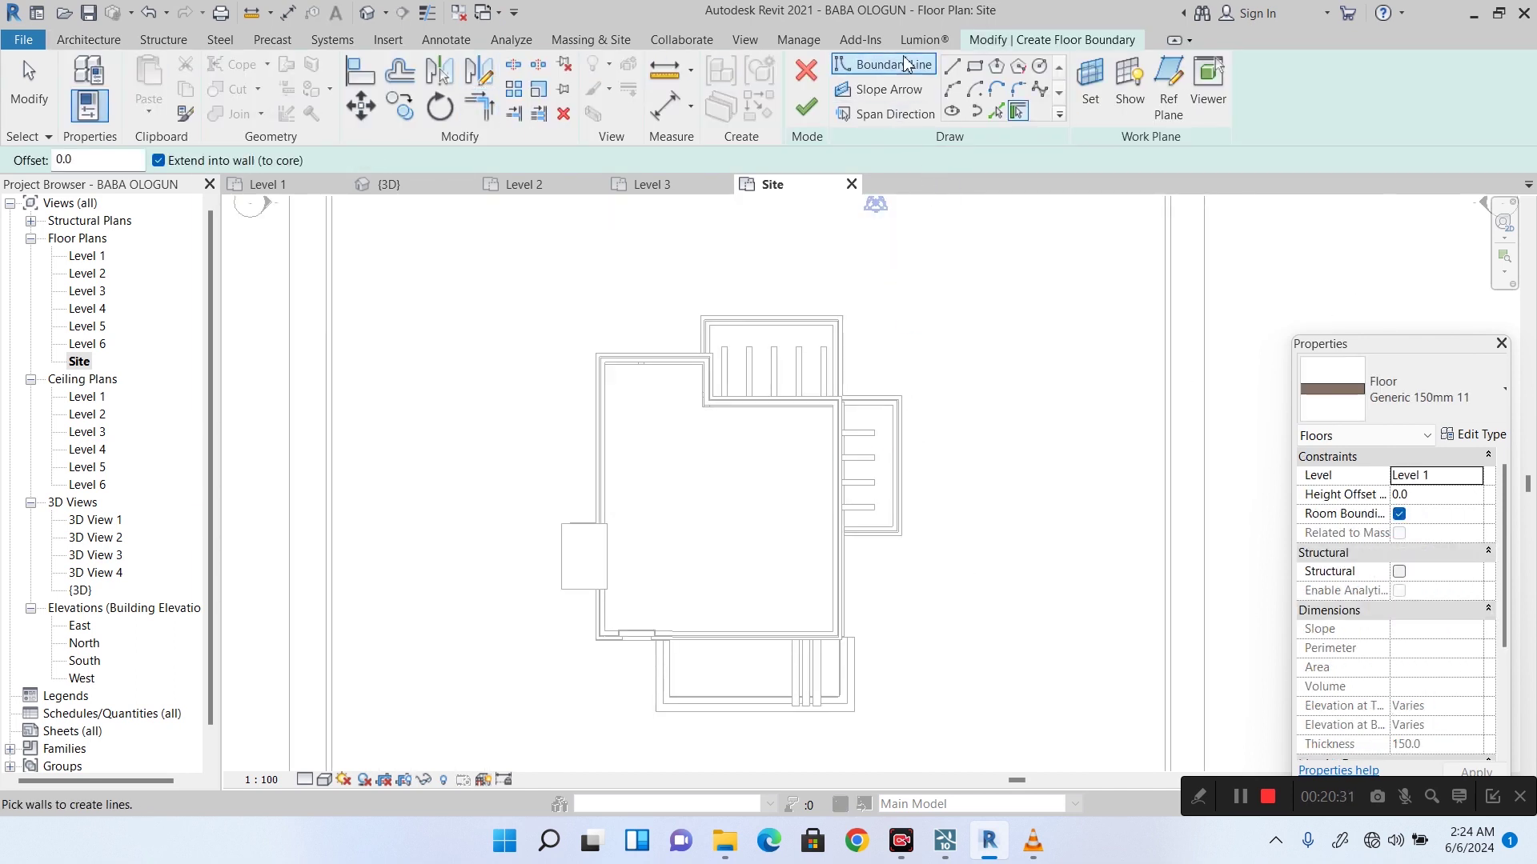
left_click(952, 66)
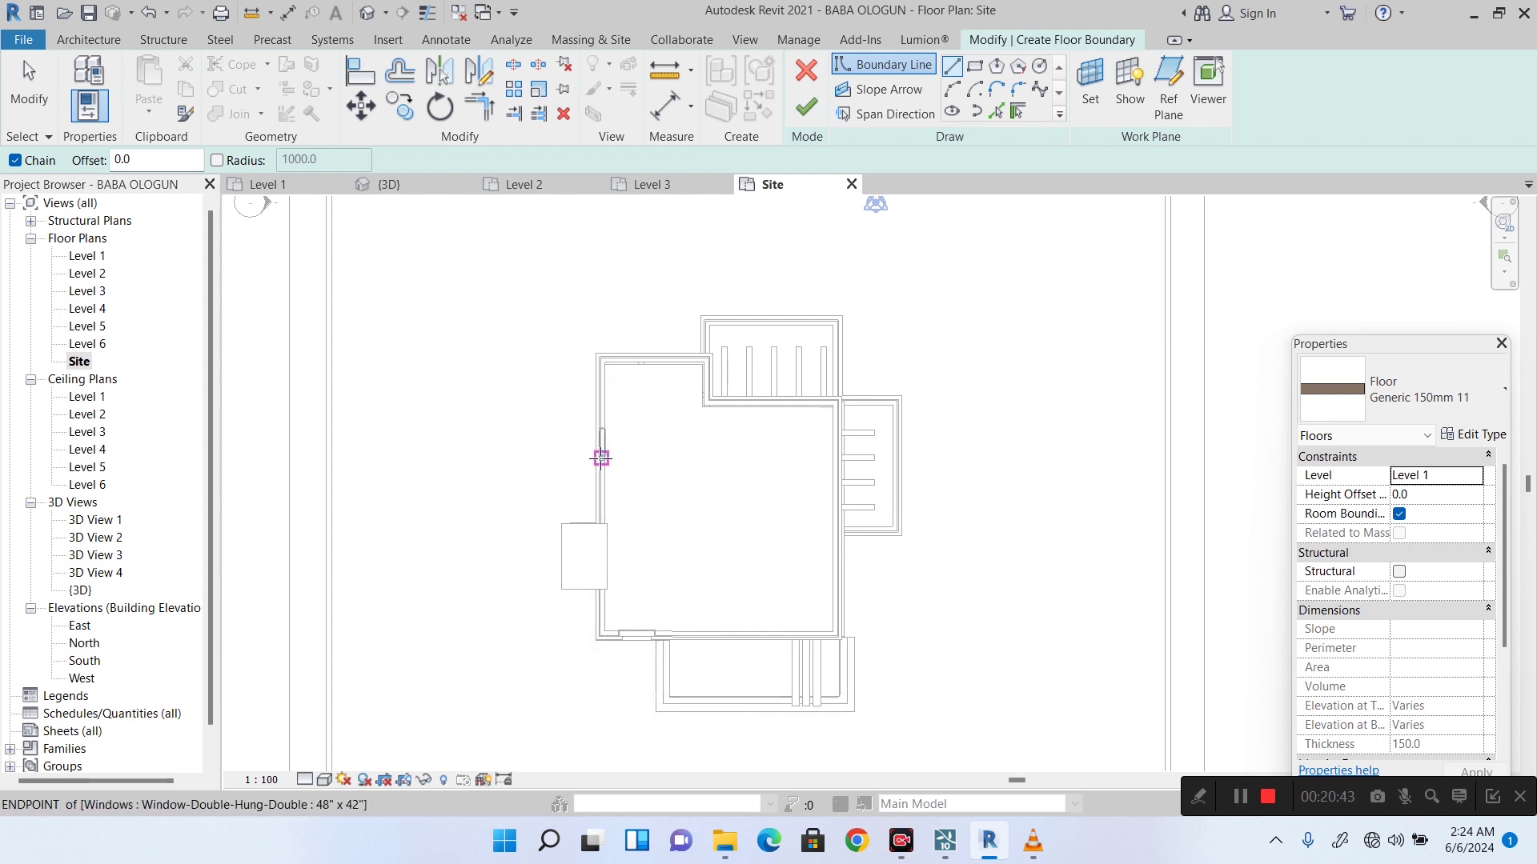
left_click(810, 116)
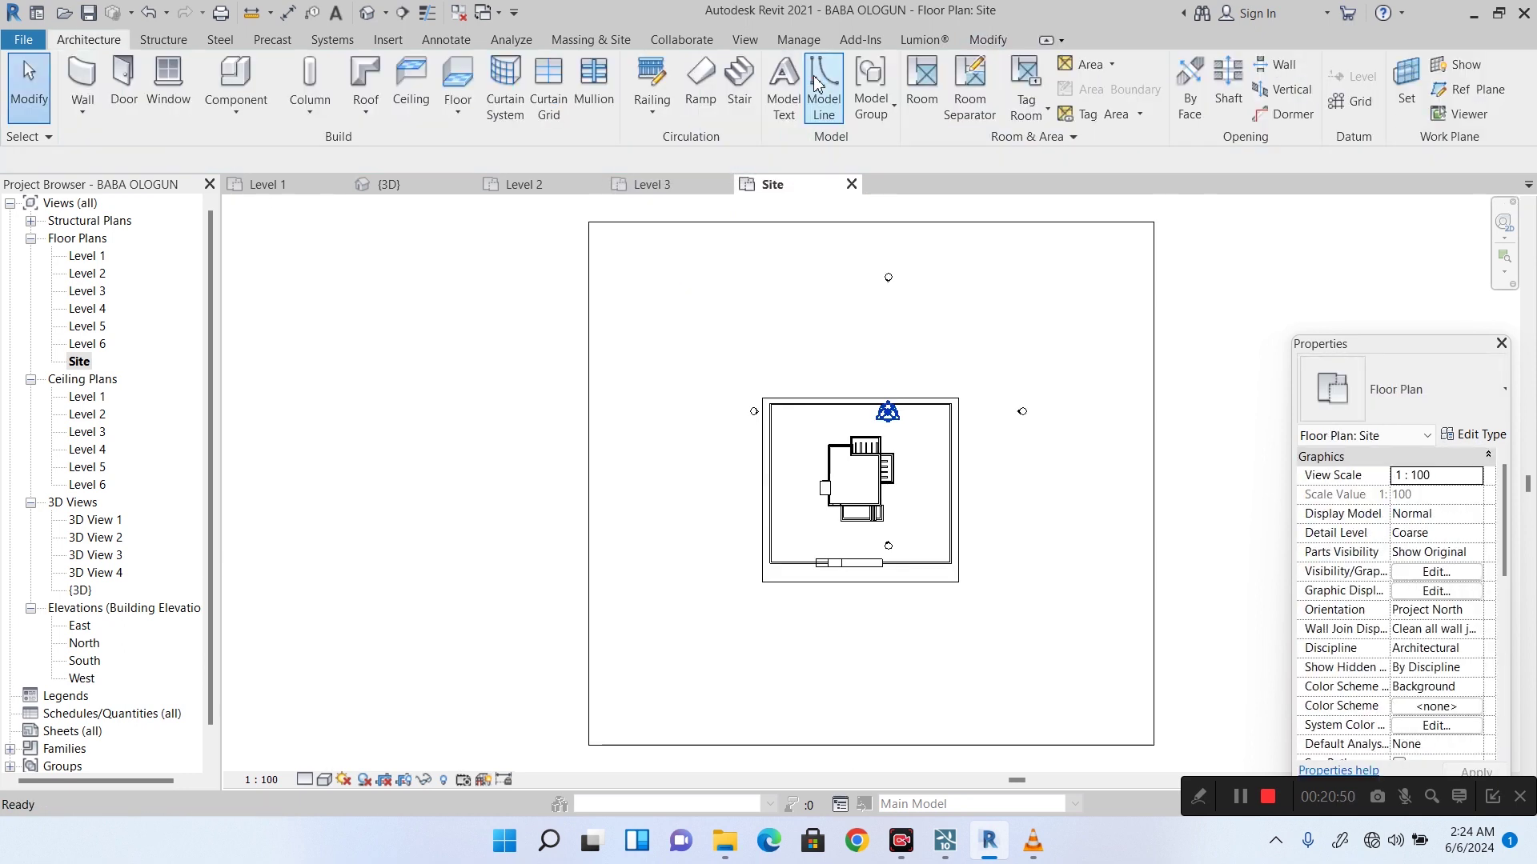
In the 3D view, select the red Generic 150mm 8 slab (450 thick, 147.360 m²).
left_click(369, 13)
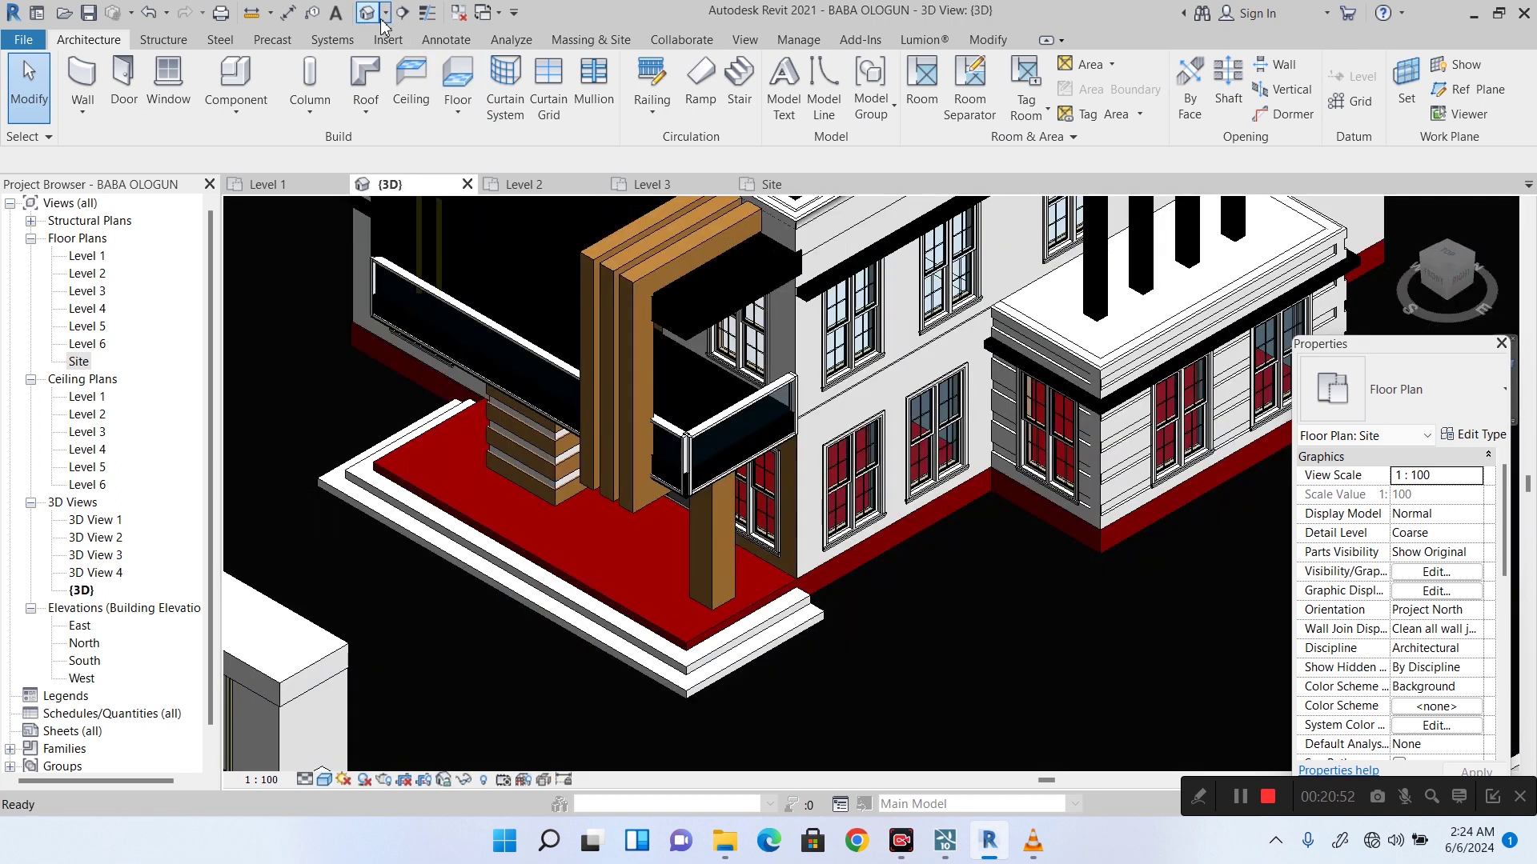
left_click(636, 621)
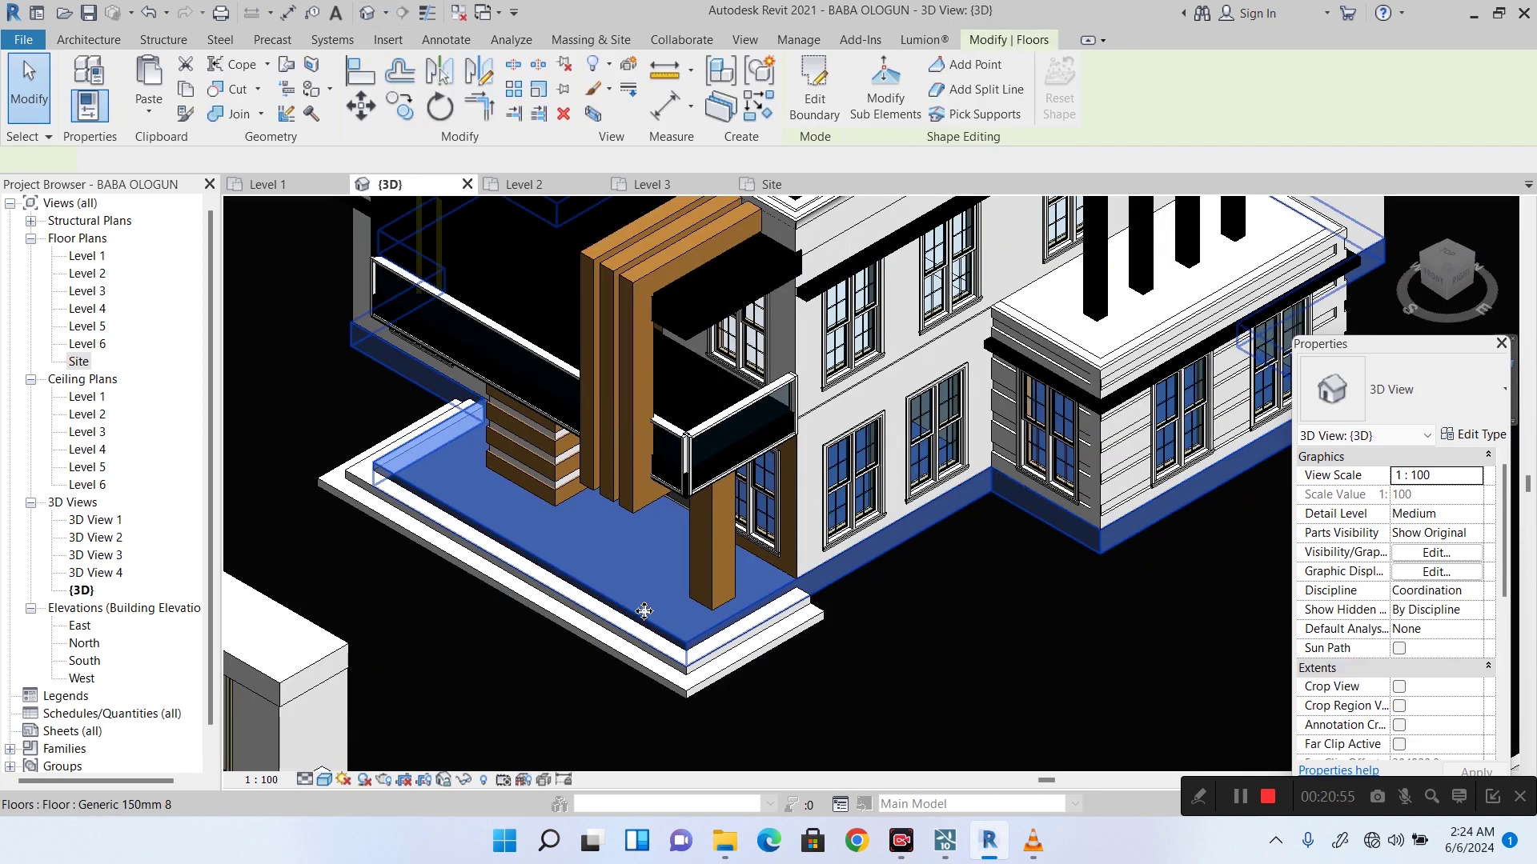
scroll(756, 570, "down", 3)
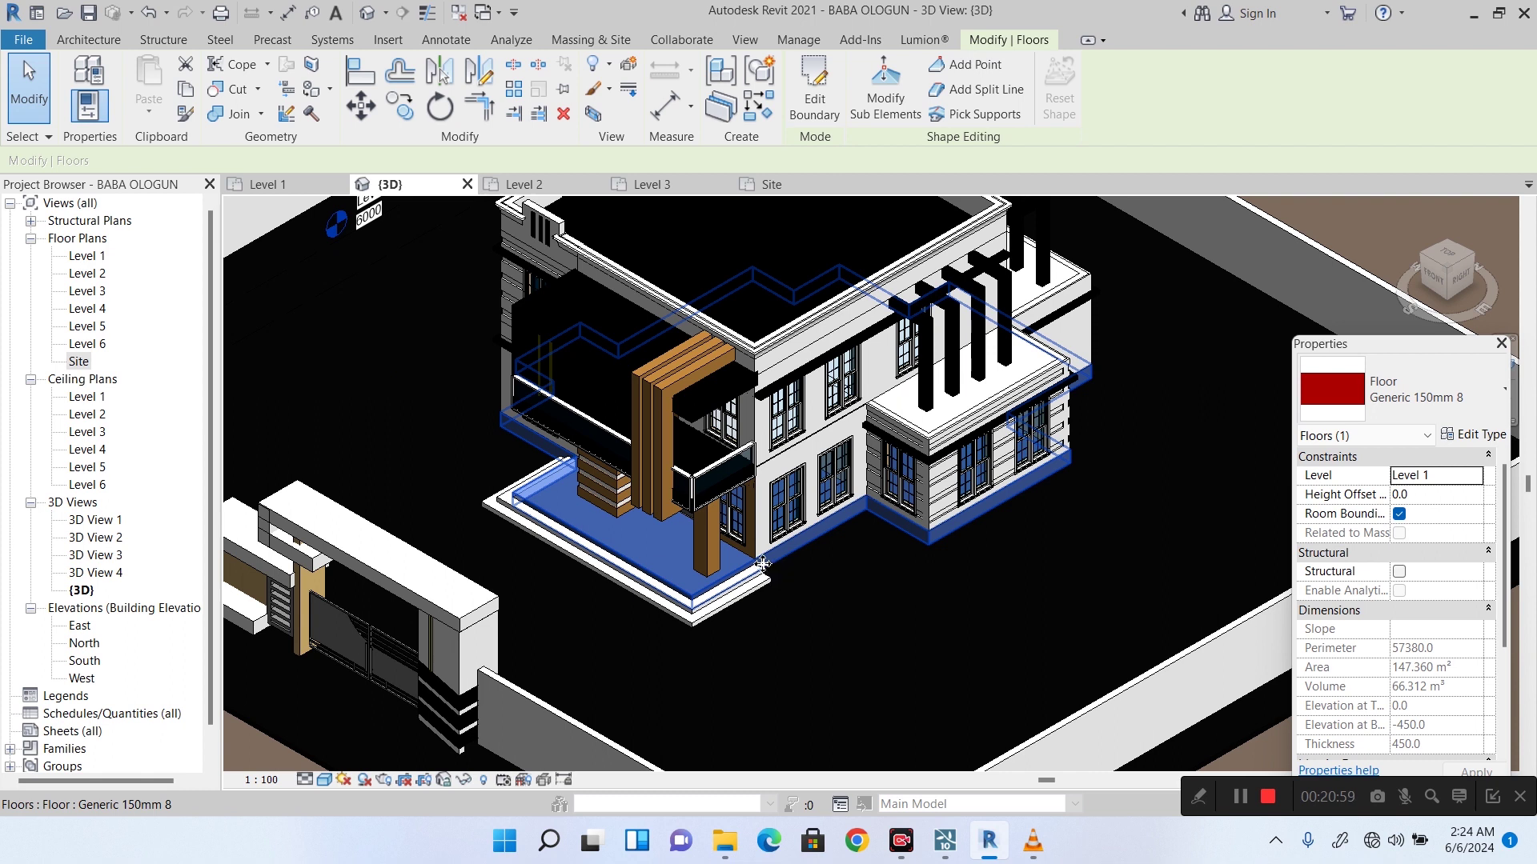
scroll(762, 564, "down", 4)
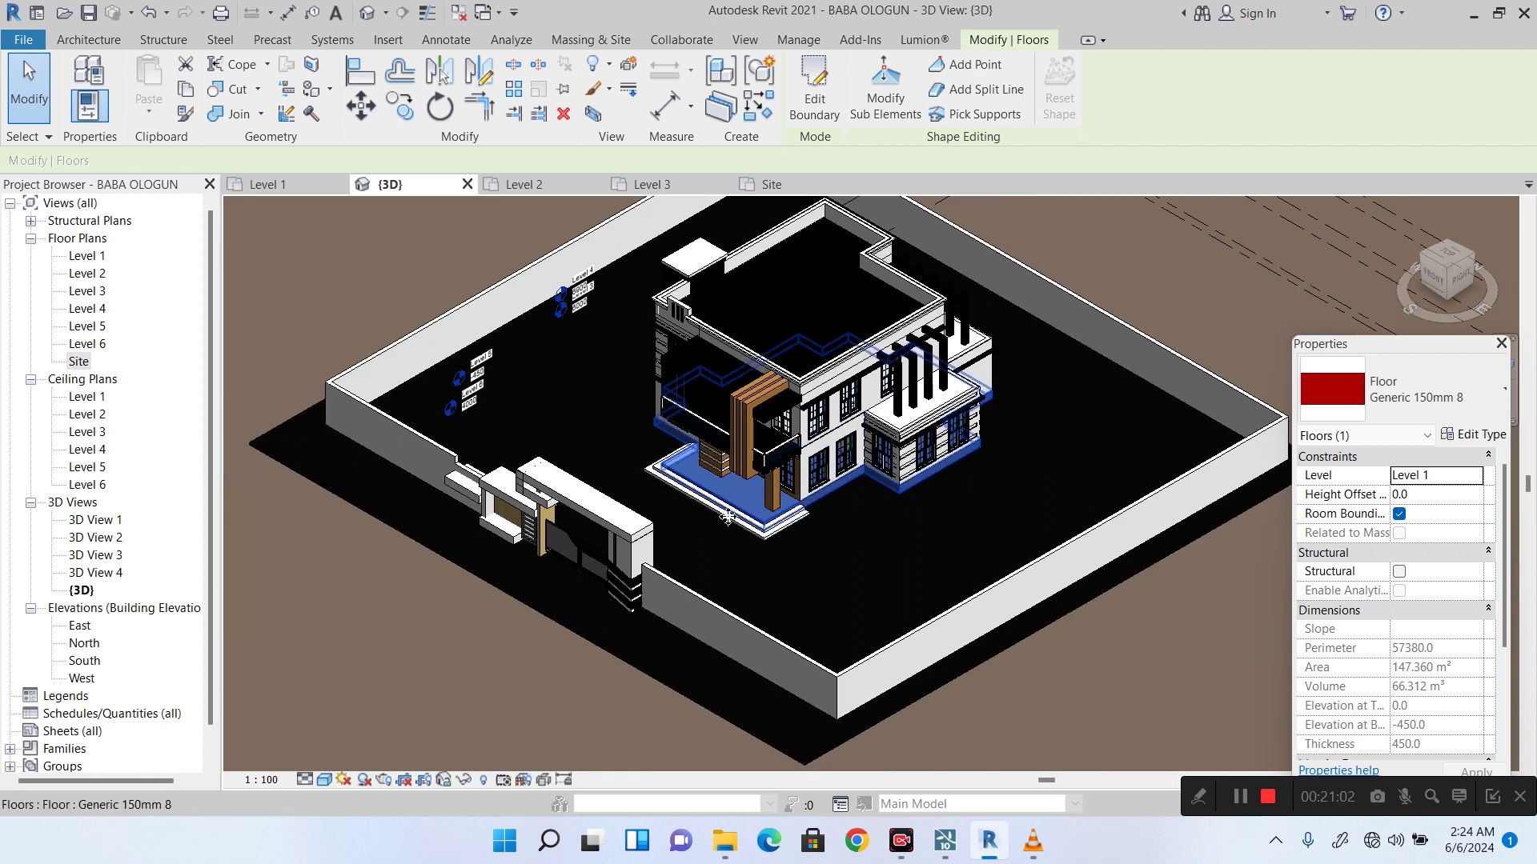
scroll(729, 536, "up", 2)
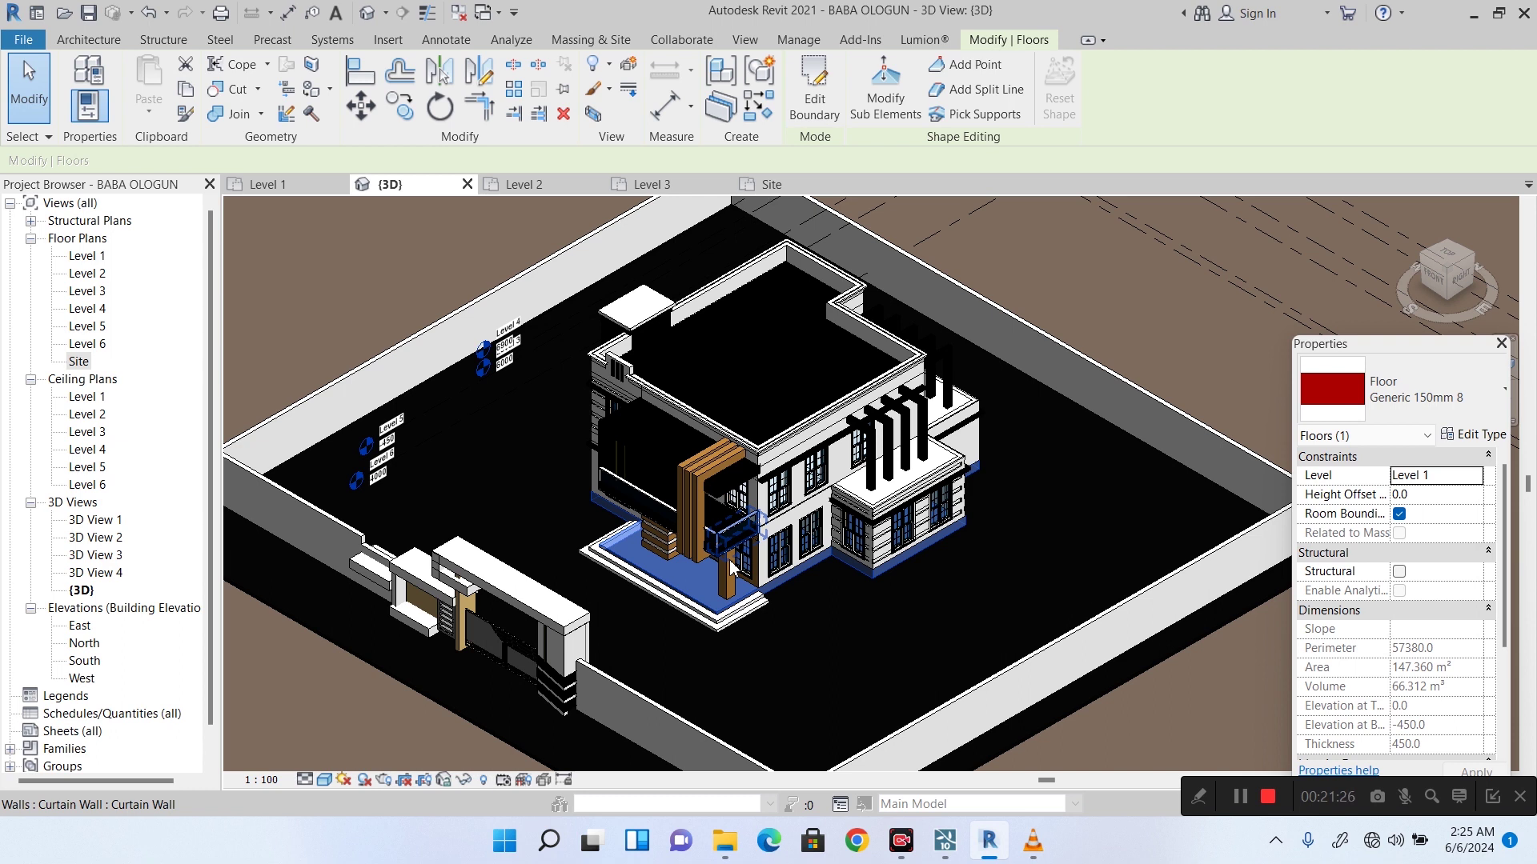
Deselect the floor and zoom the 3D view in on the front gate and house entrance.
key("Escape")
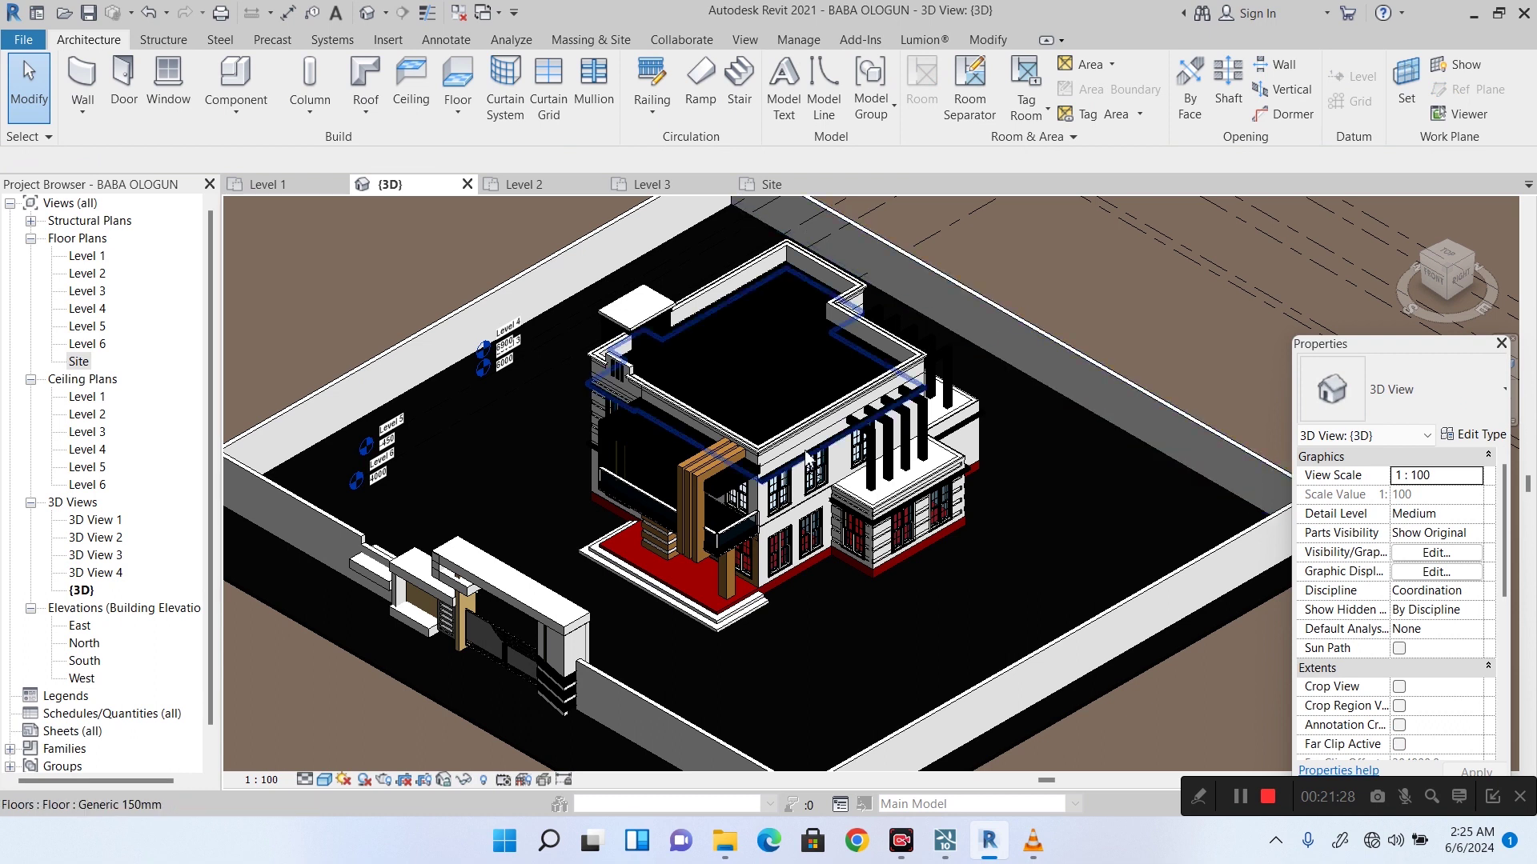
scroll(864, 460, "down", 1)
scroll(863, 463, "down", 1)
scroll(689, 608, "up", 3)
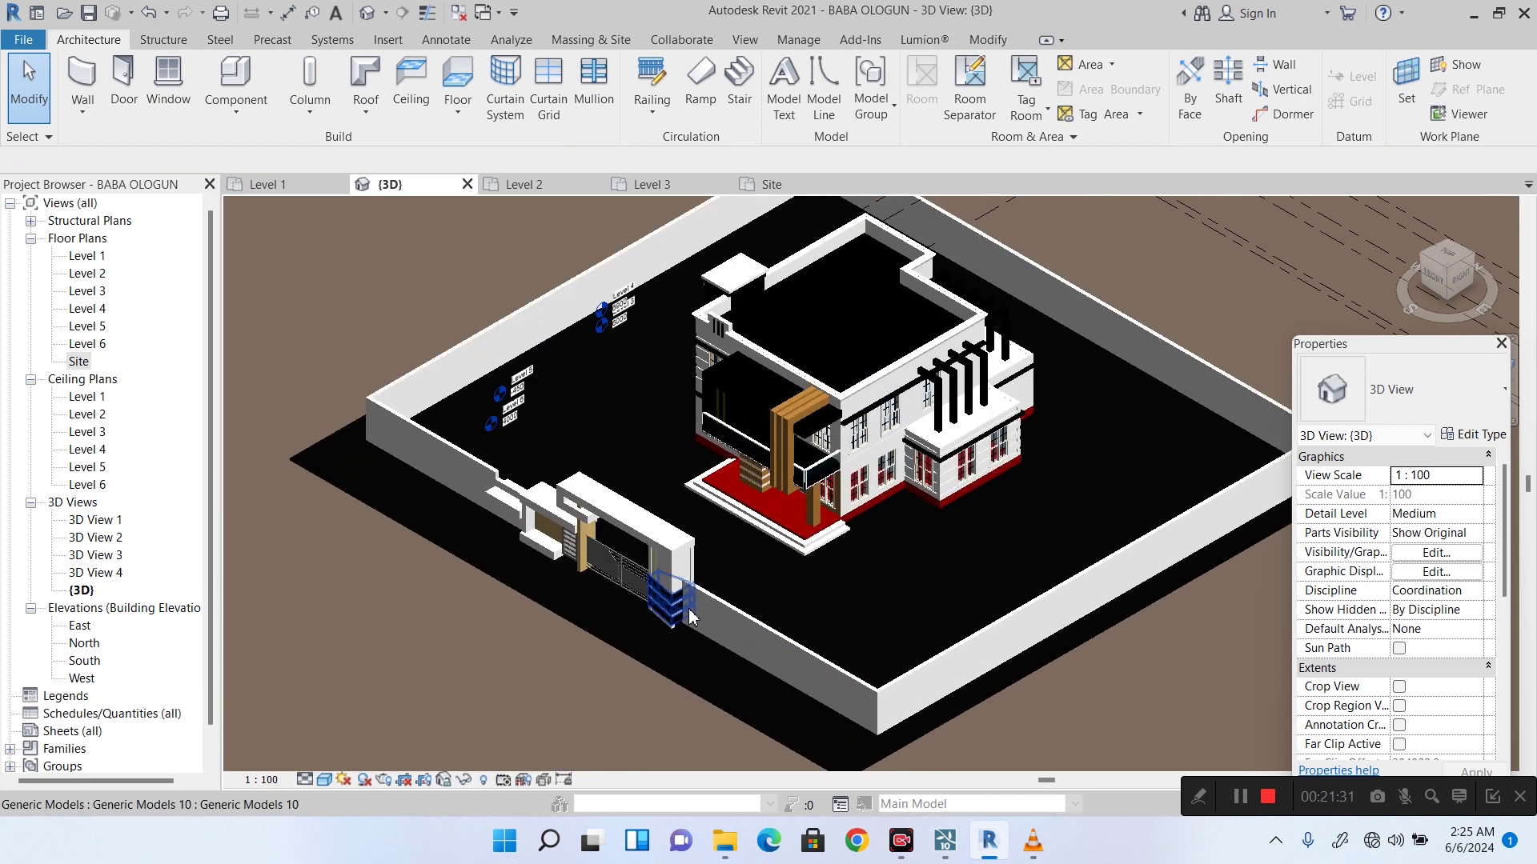
scroll(513, 589, "down", 3)
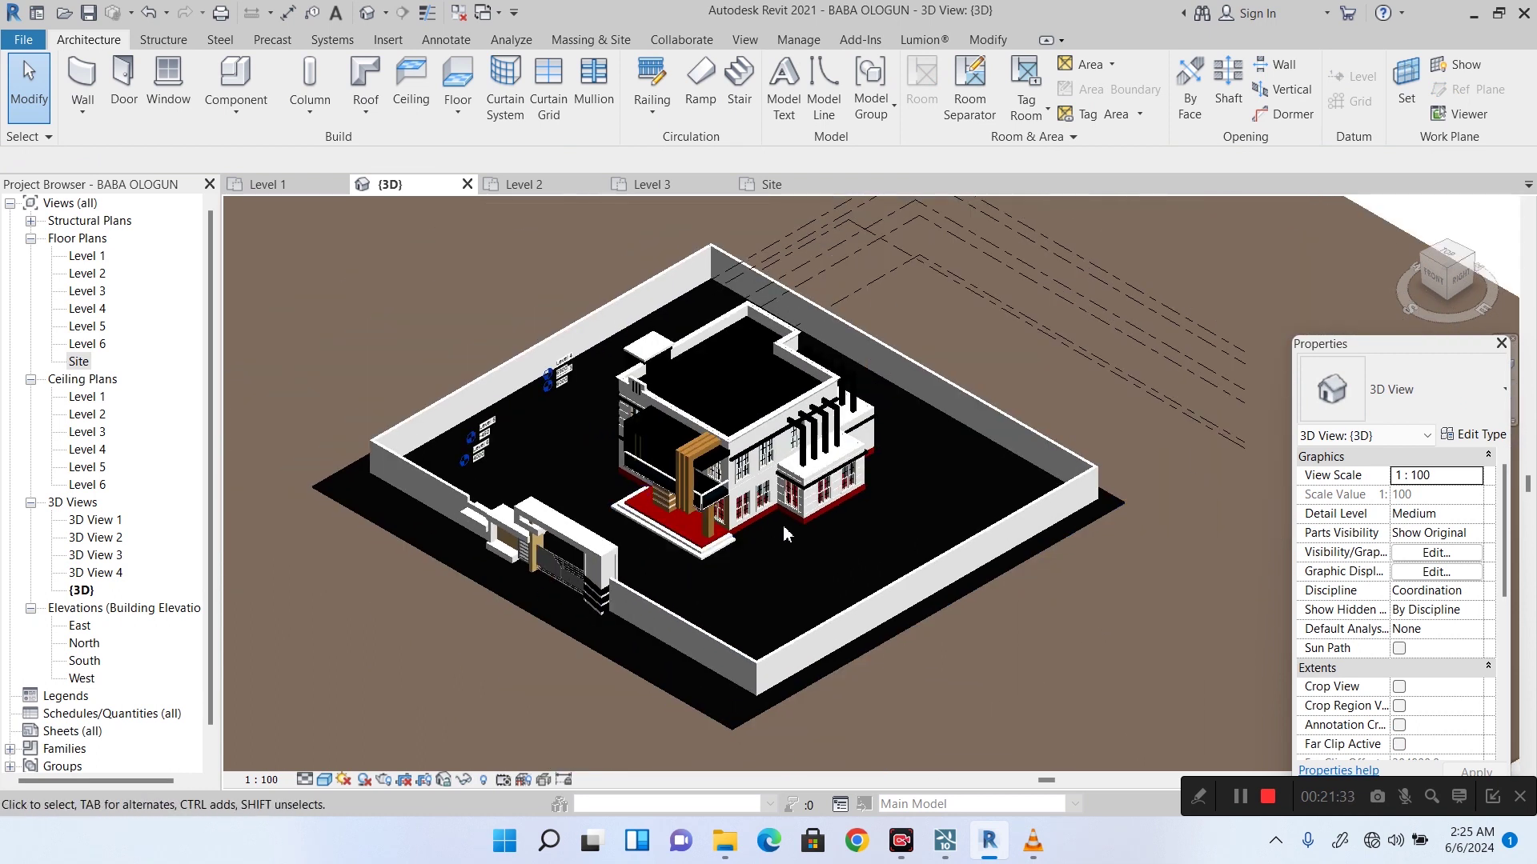
scroll(784, 521, "up", 3)
scroll(790, 634, "down", 3)
scroll(474, 696, "up", 2)
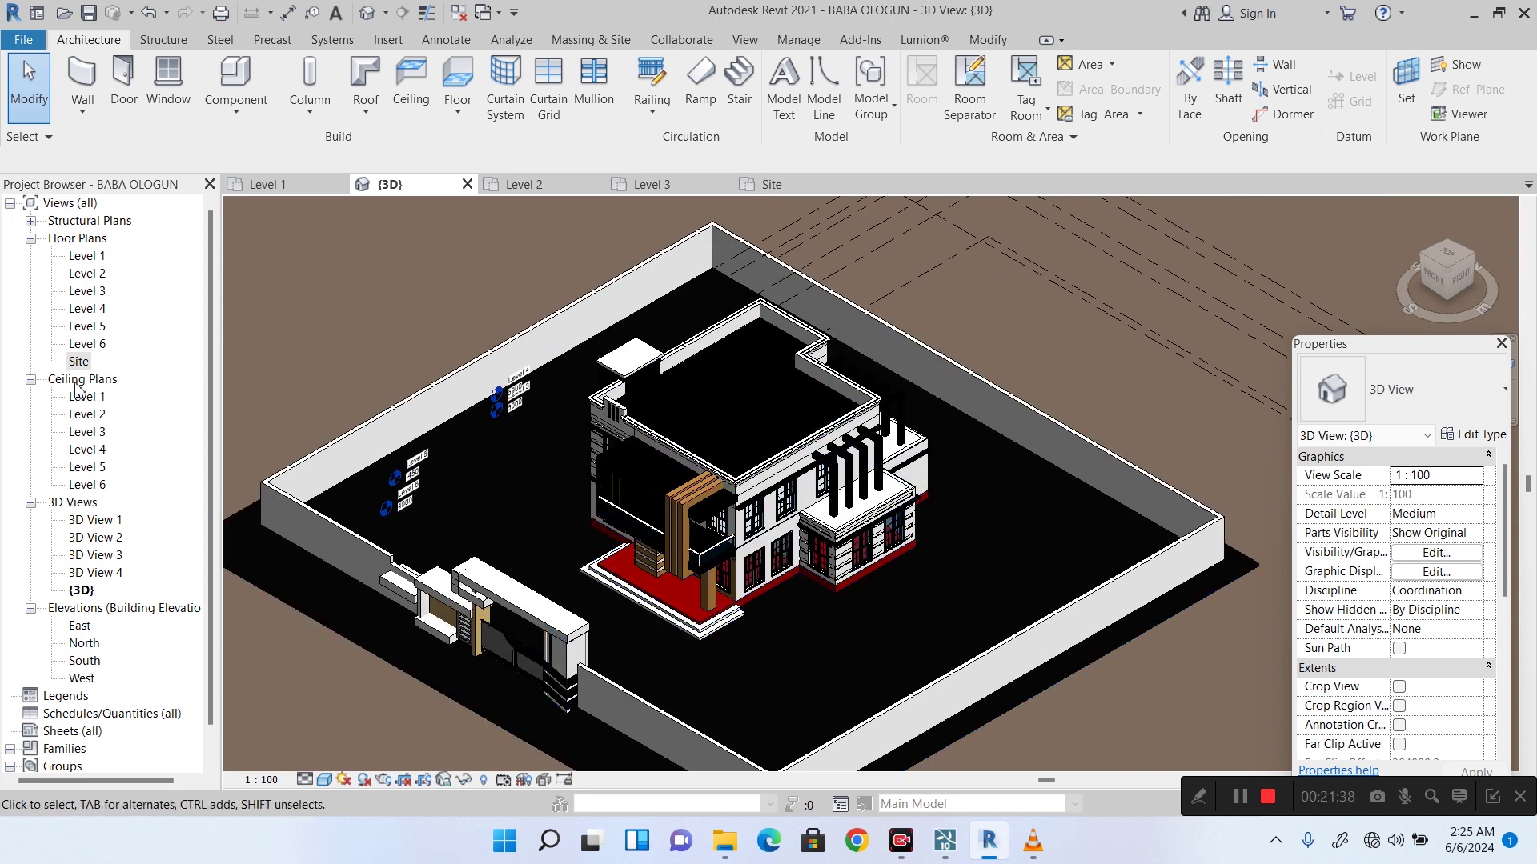
scroll(509, 704, "up", 4)
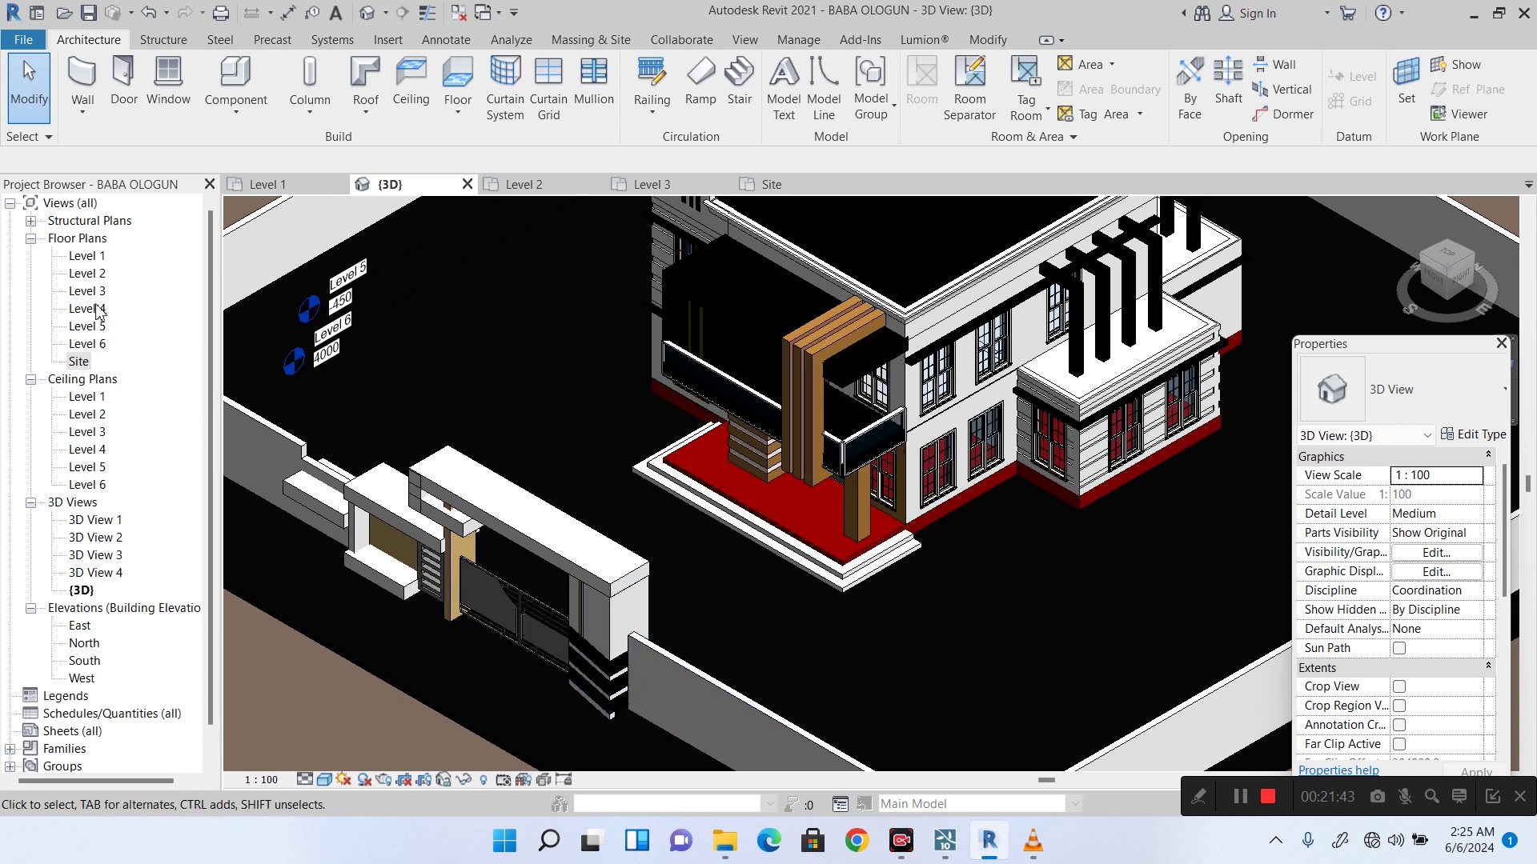
double_click(84, 256)
scroll(775, 720, "down", 6)
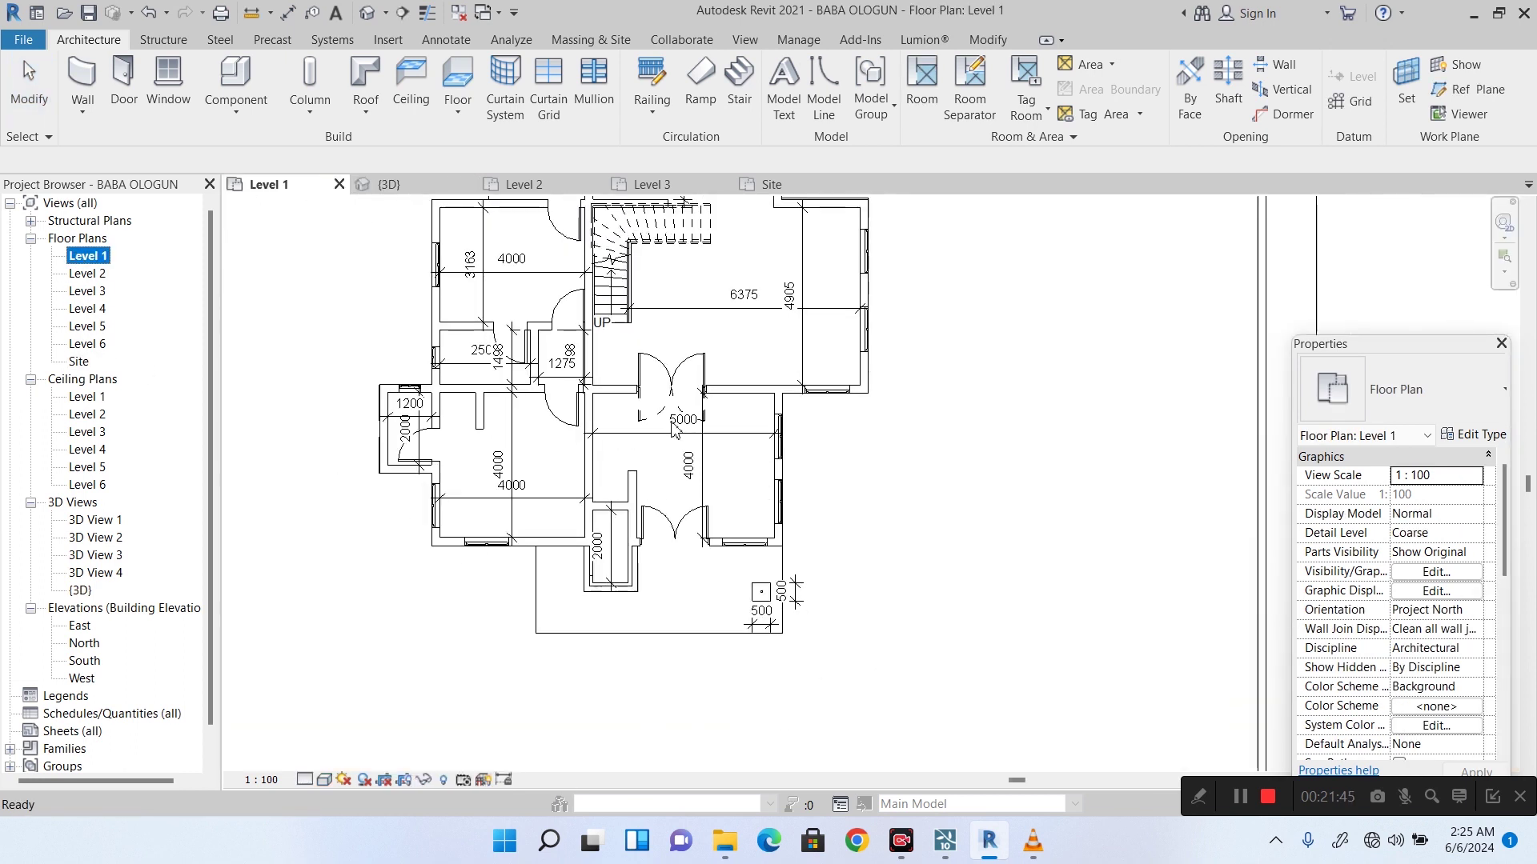
scroll(744, 544, "up", 4)
scroll(742, 544, "up", 2)
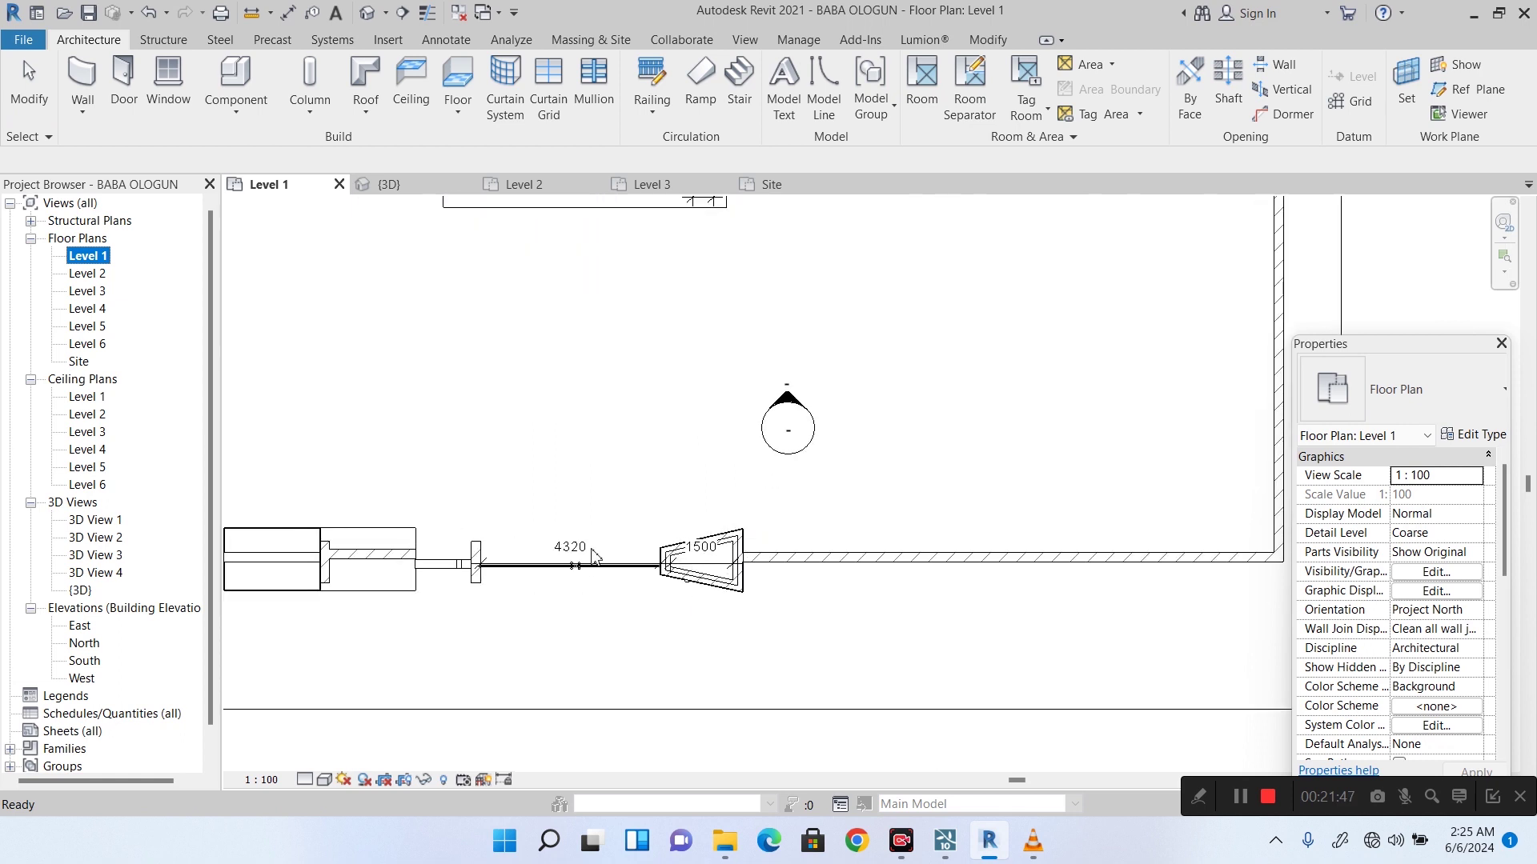
scroll(855, 672, "down", 2)
scroll(790, 640, "up", 2)
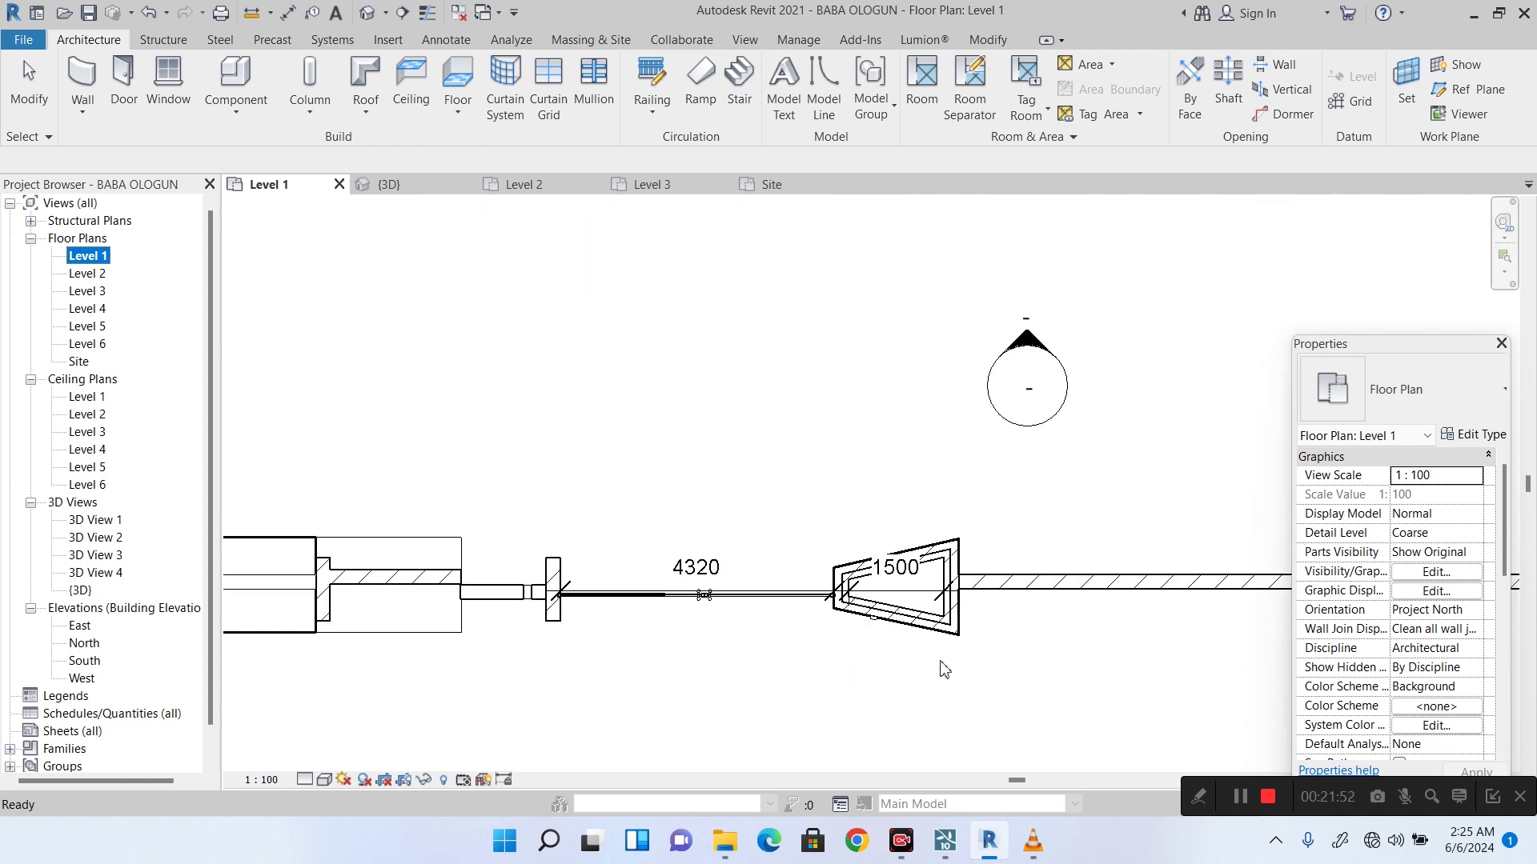
scroll(945, 640, "up", 4)
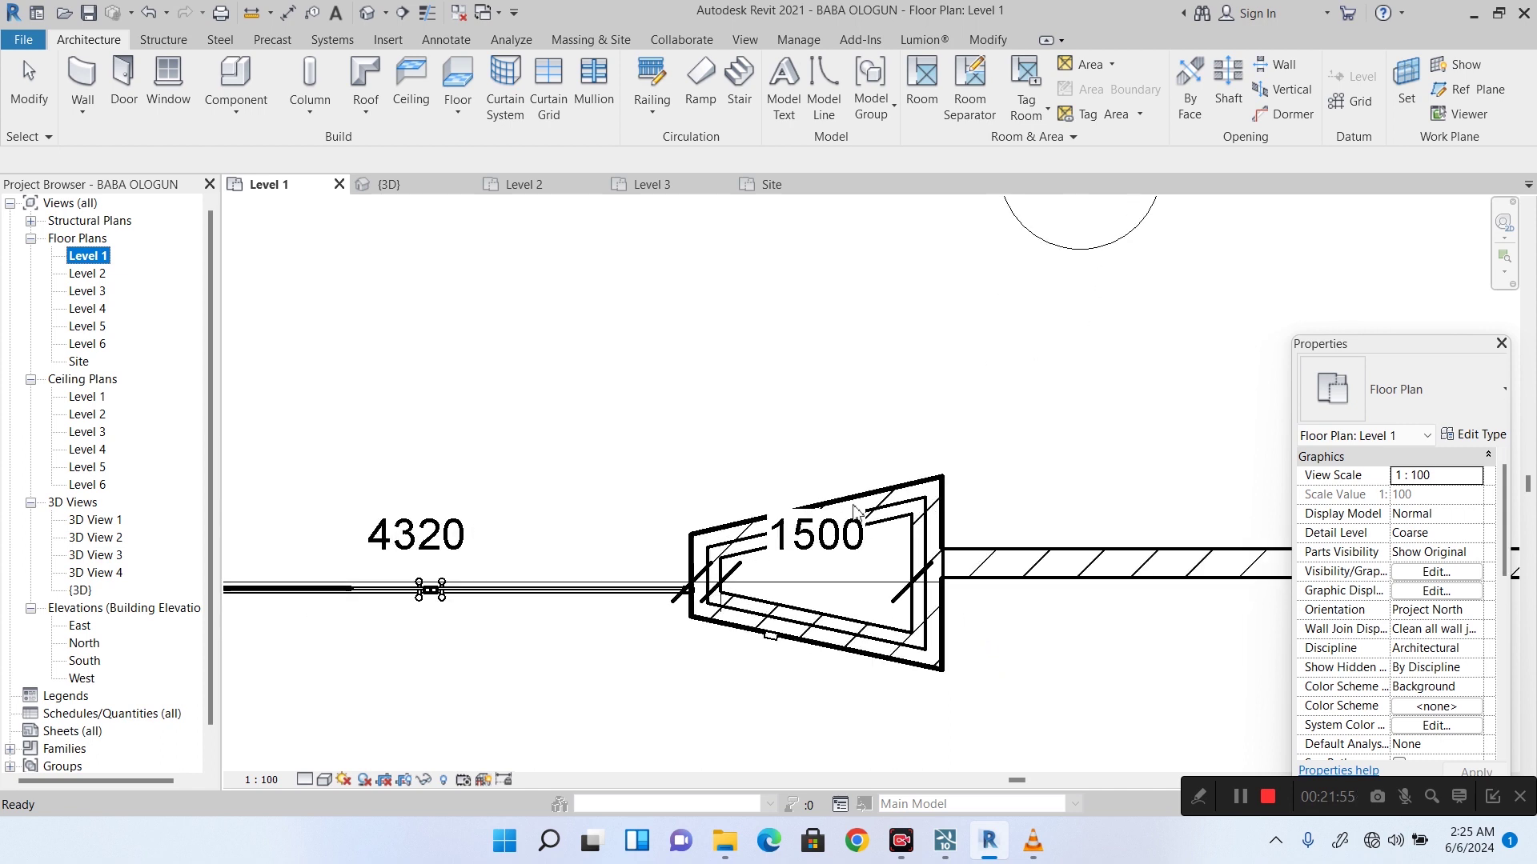
left_click(369, 13)
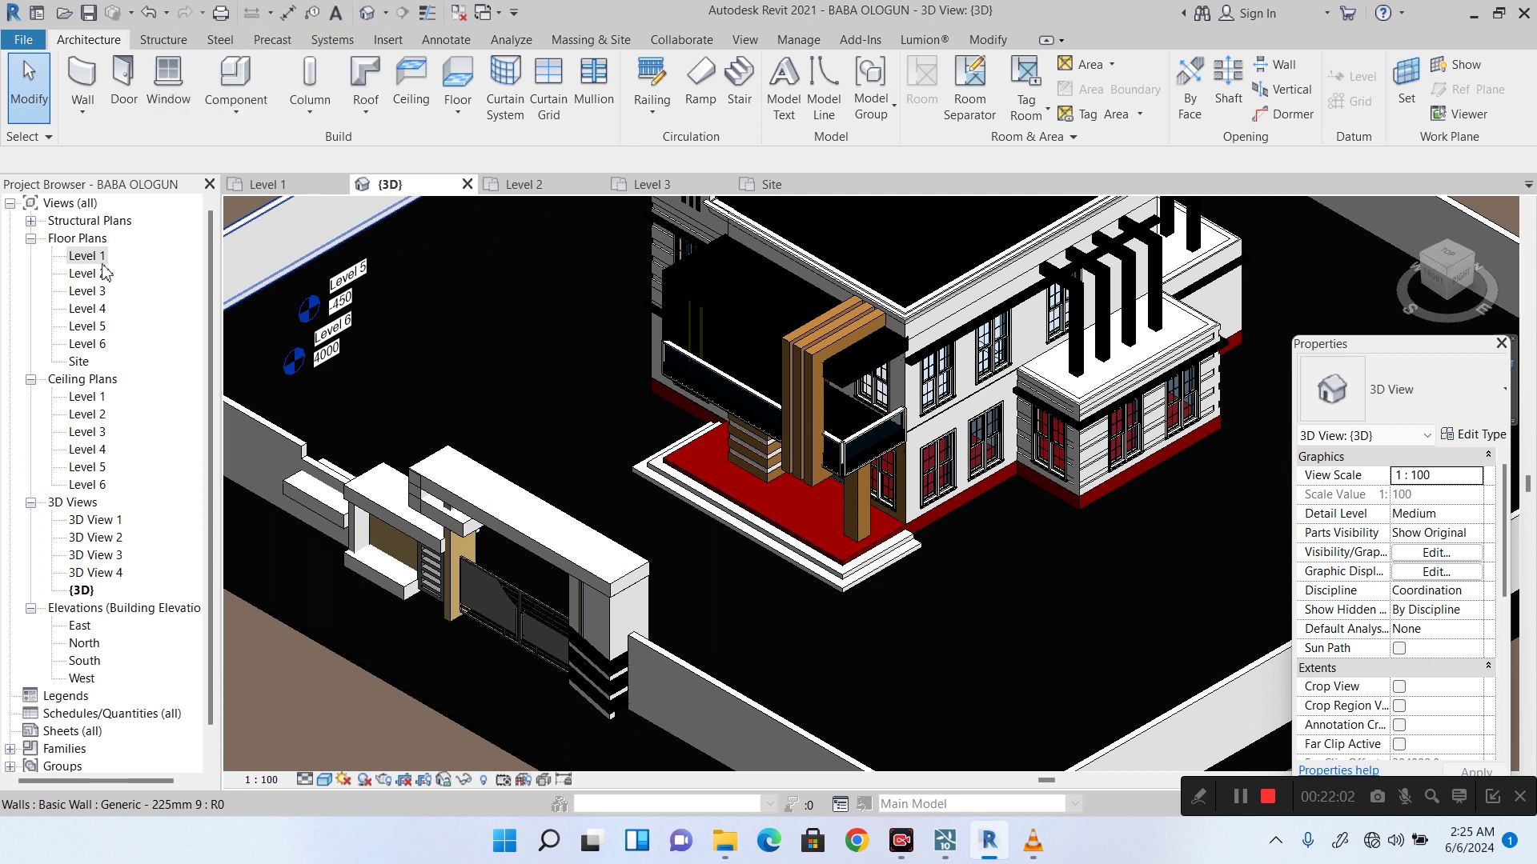
left_click(90, 256)
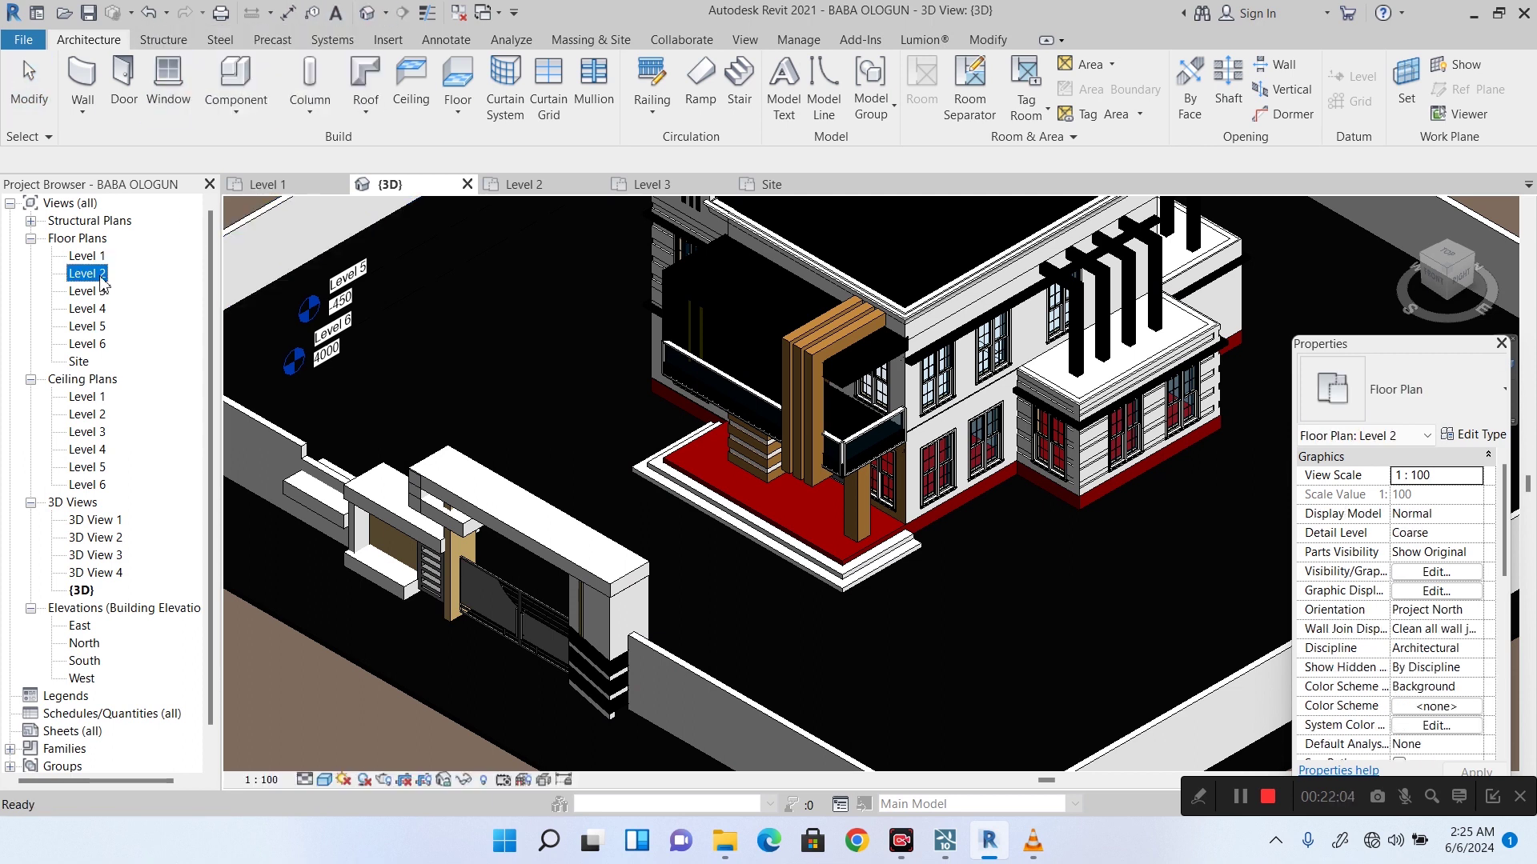
double_click(88, 256)
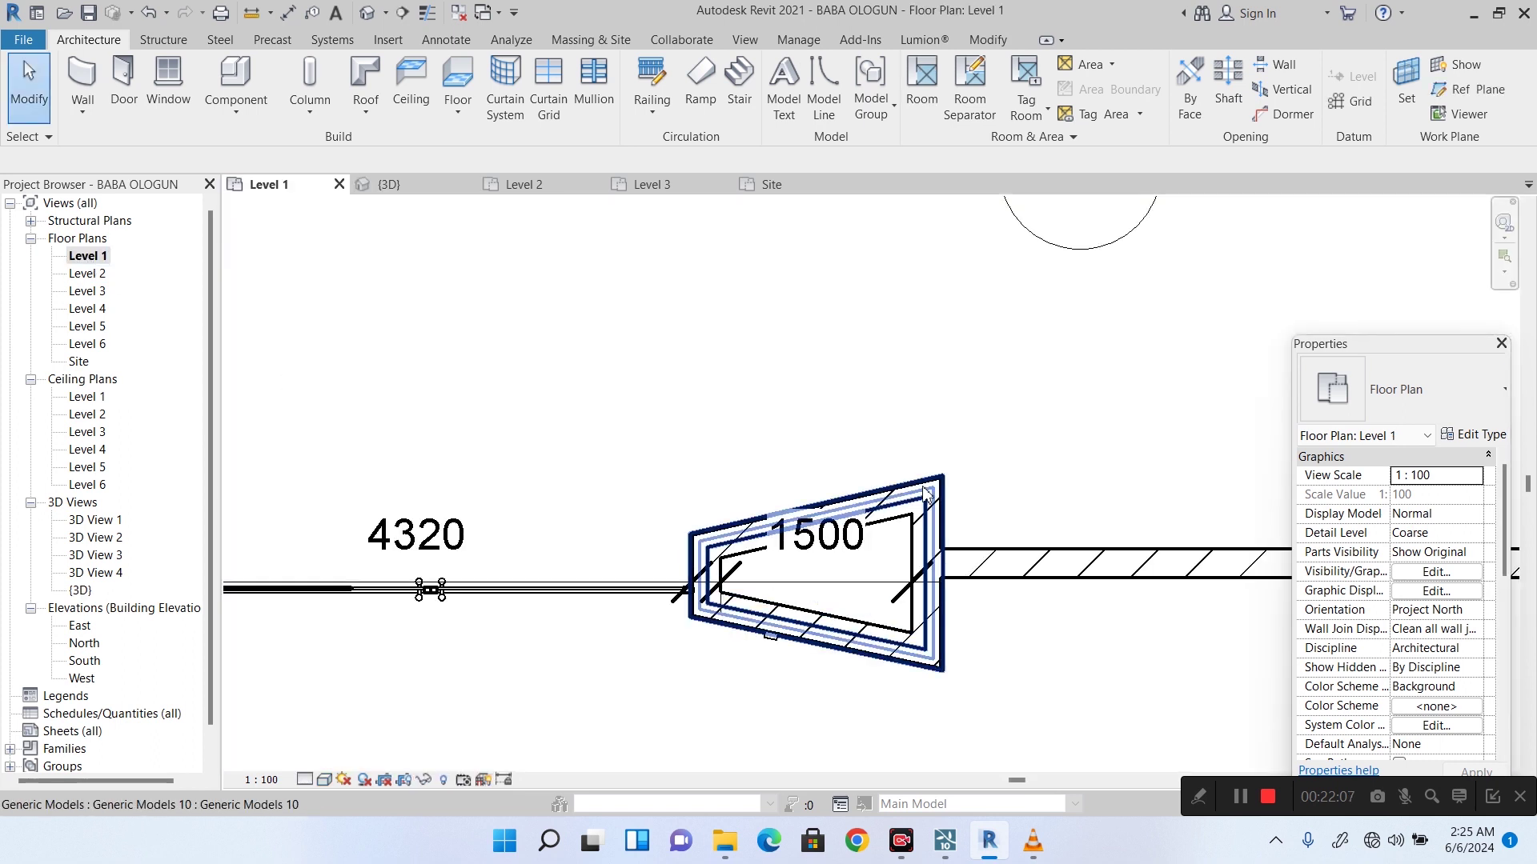
scroll(879, 545, "down", 2)
scroll(880, 544, "down", 2)
scroll(944, 532, "up", 3)
scroll(1007, 525, "down", 2)
scroll(561, 528, "up", 2)
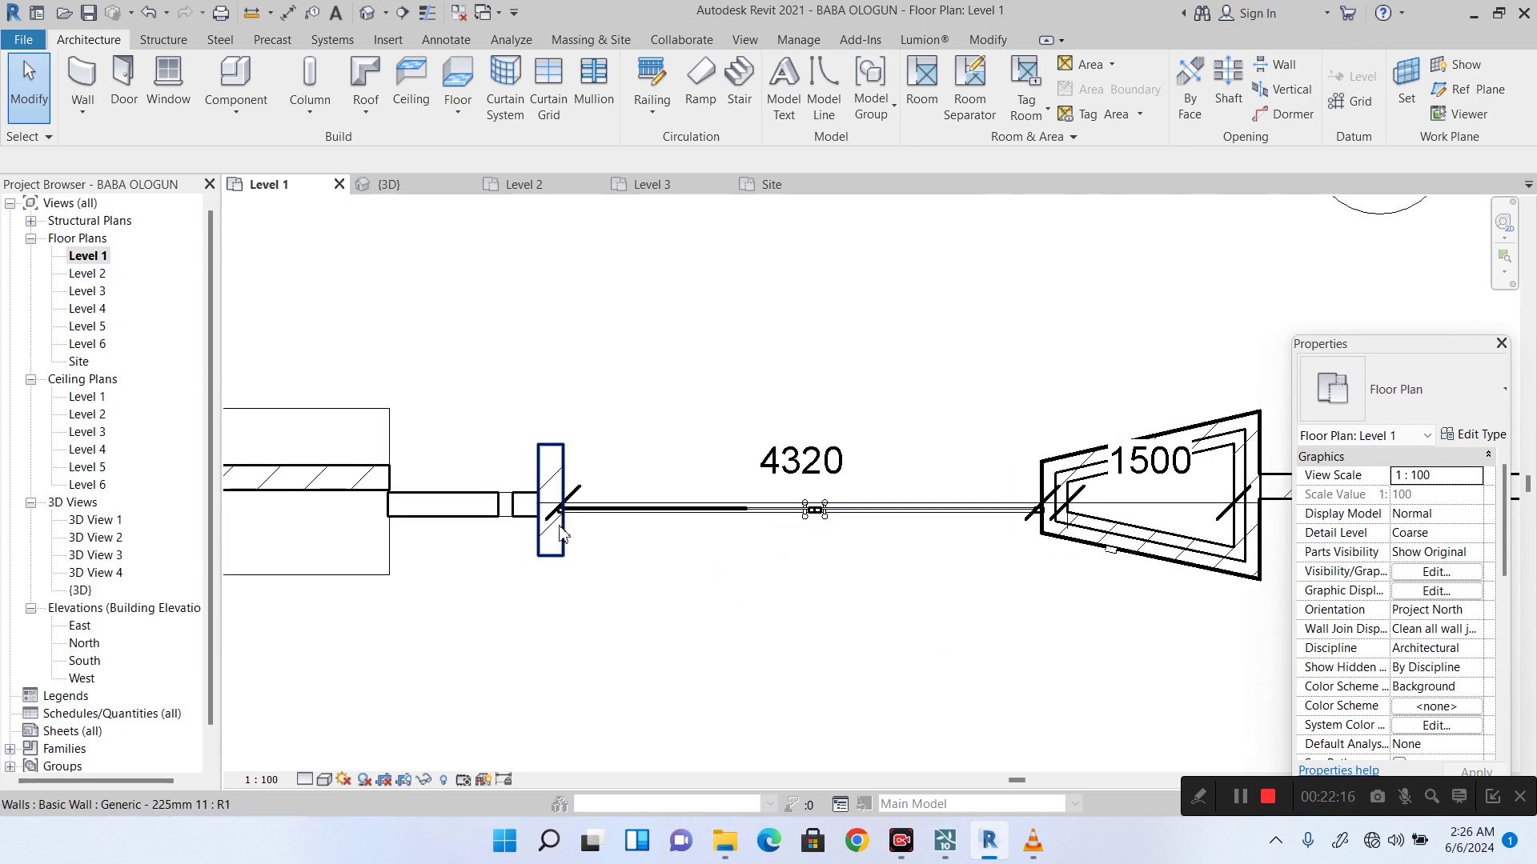
left_click(367, 11)
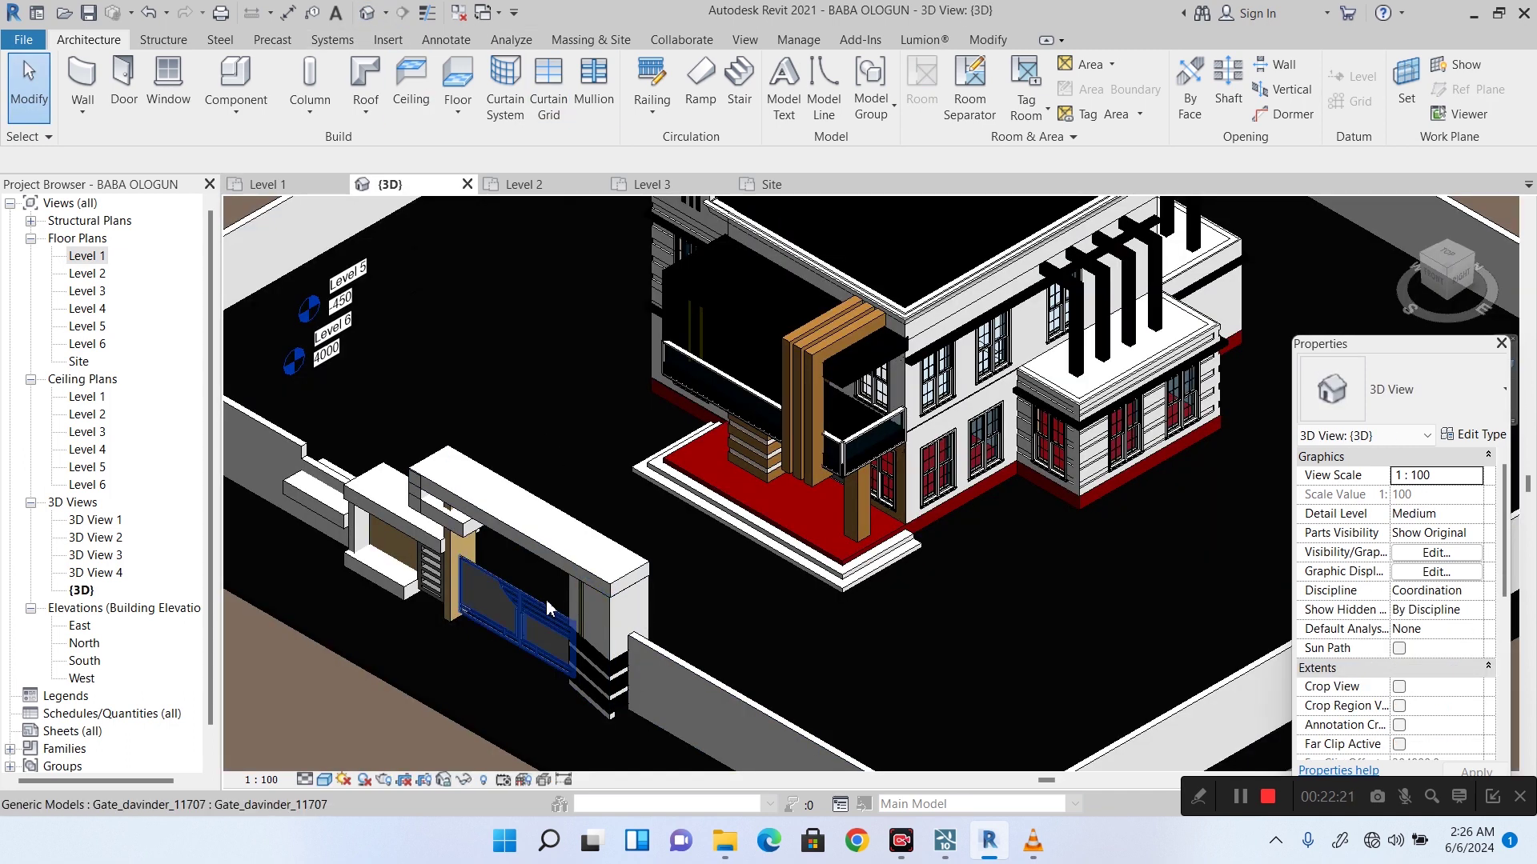
Select the gate pillar wall, the long top beam slab and the small pier slab to read their levels.
left_click(448, 558)
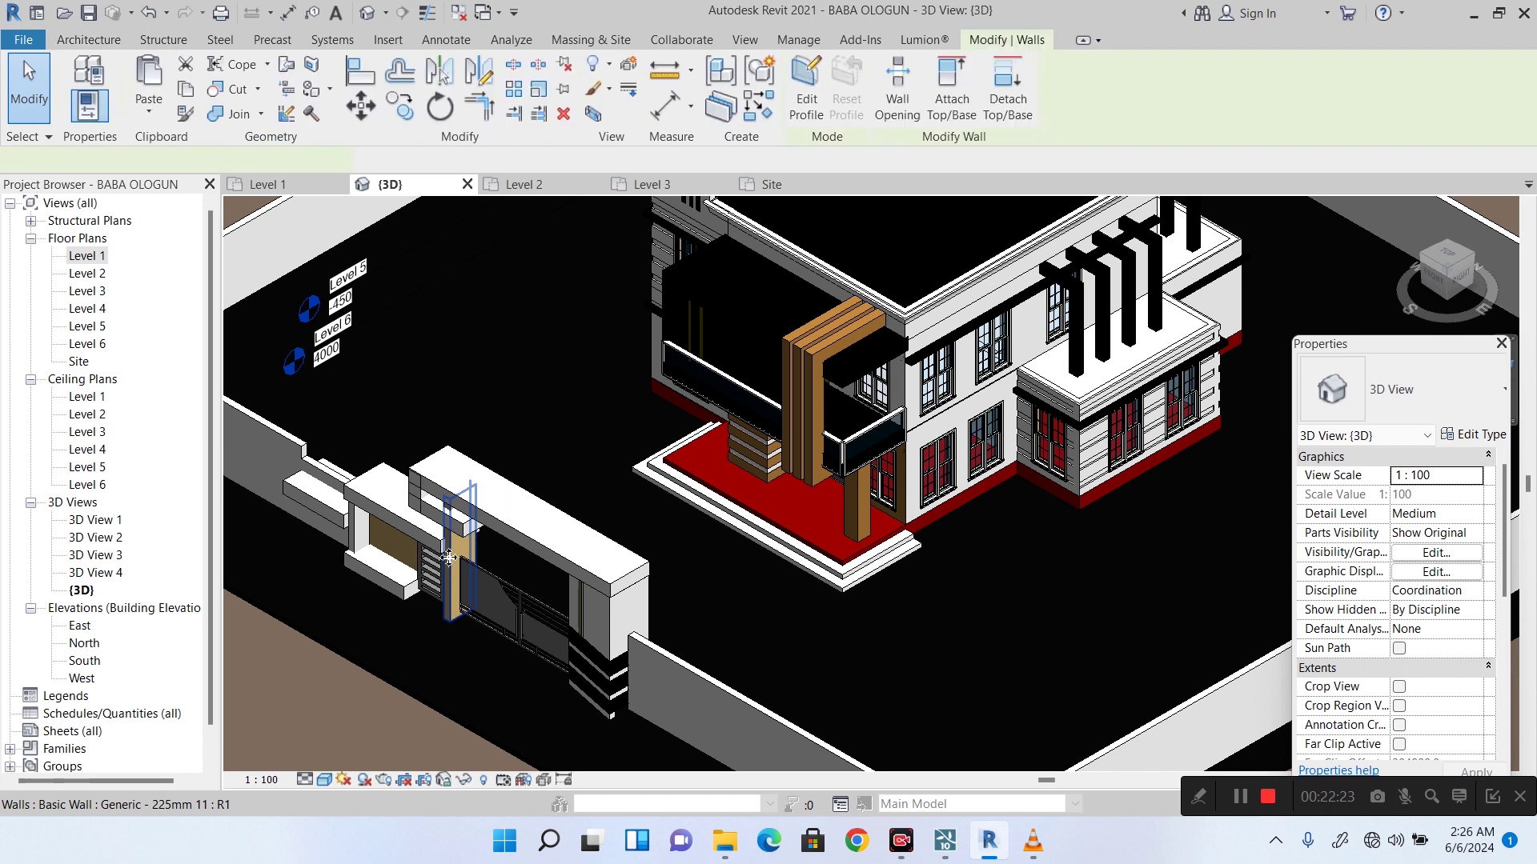
scroll(603, 611, "up", 2)
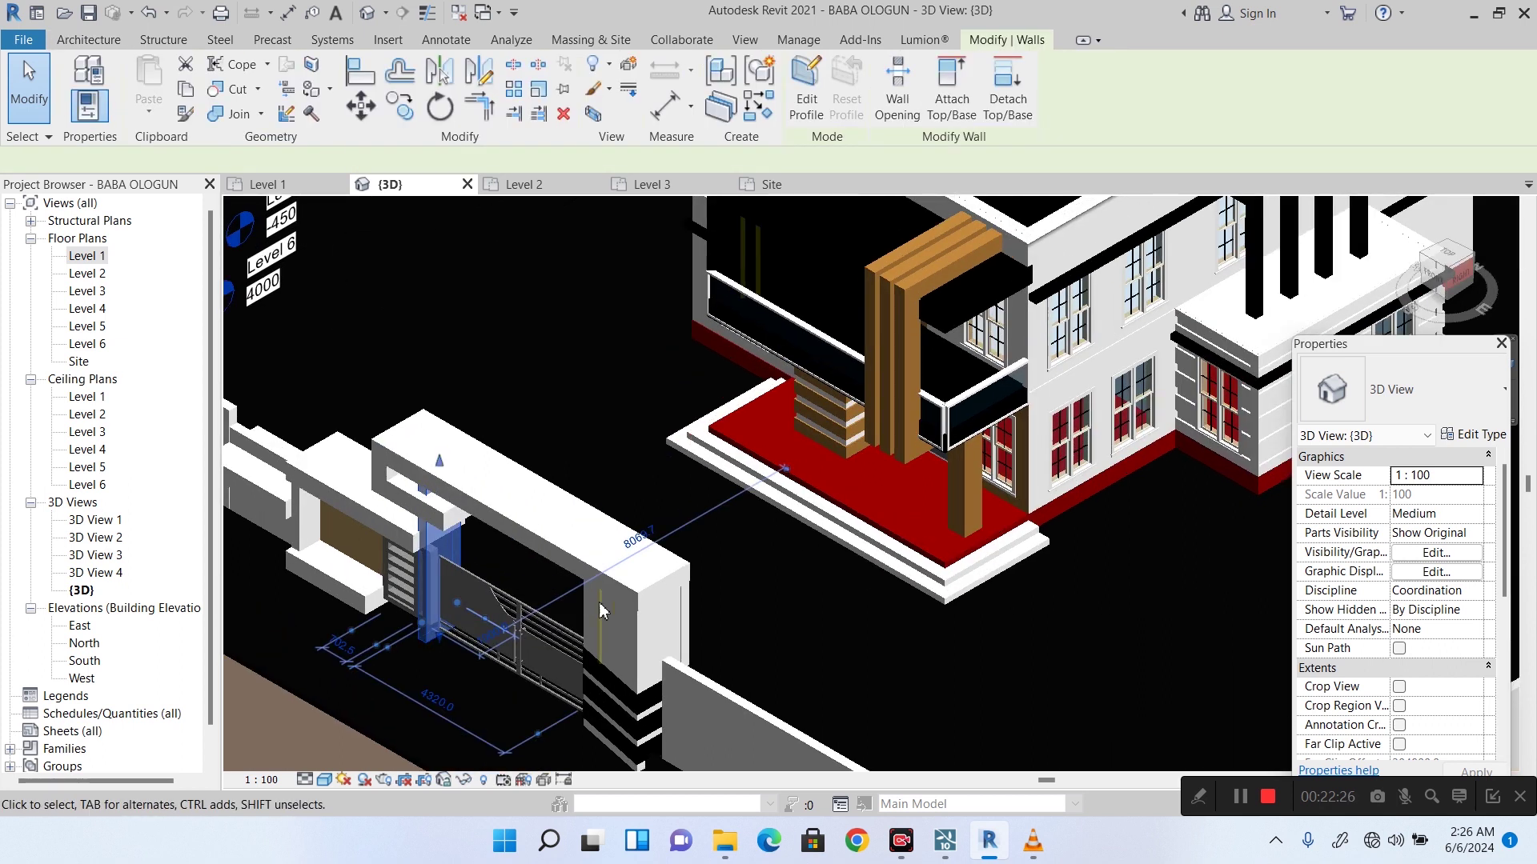
key("Escape")
left_click(548, 548)
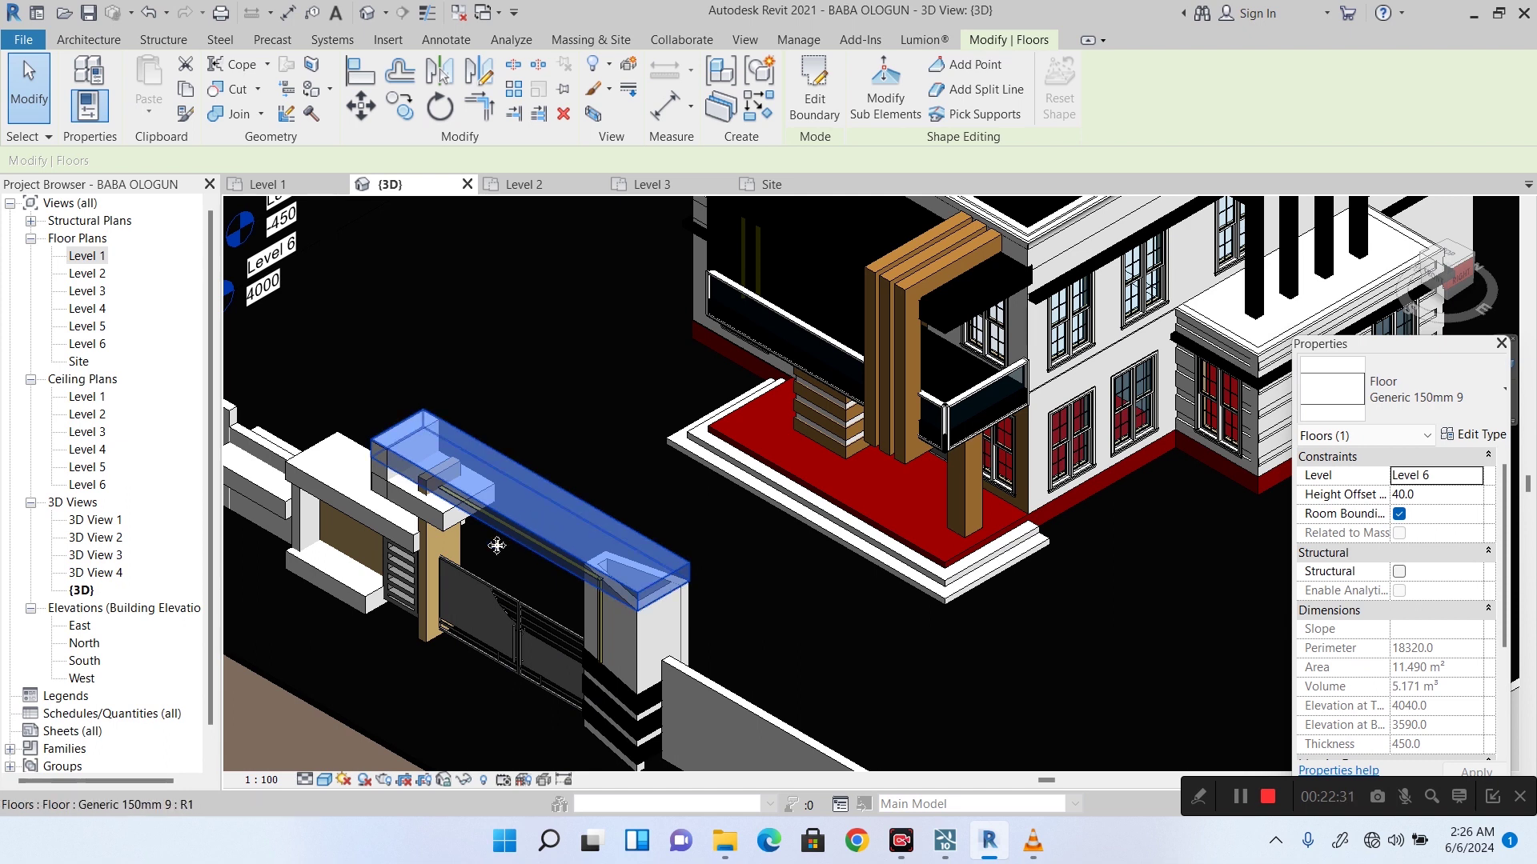
left_click(420, 503)
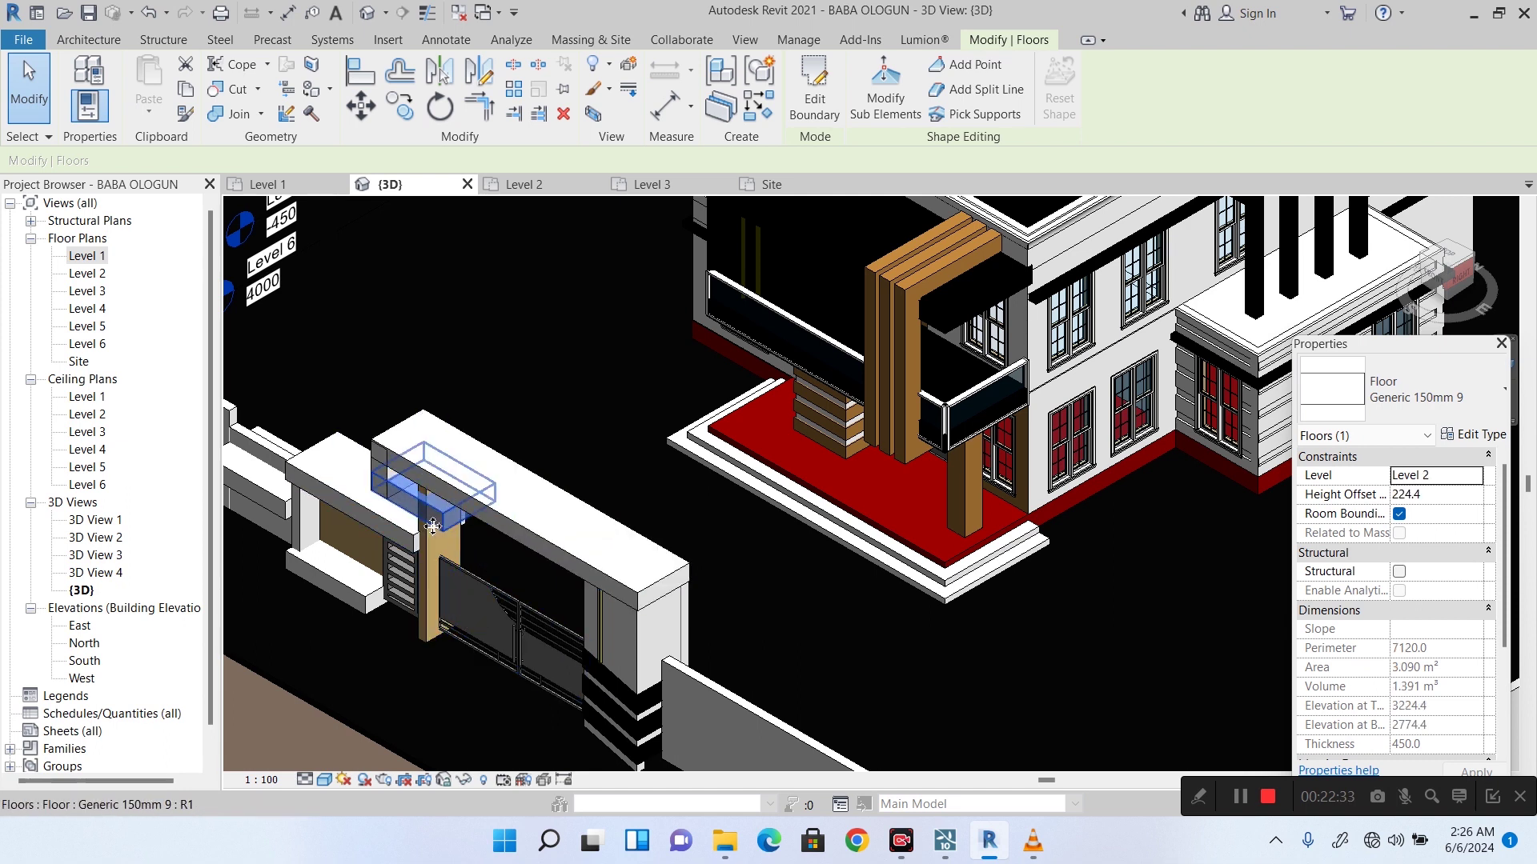
scroll(682, 501, "down", 5)
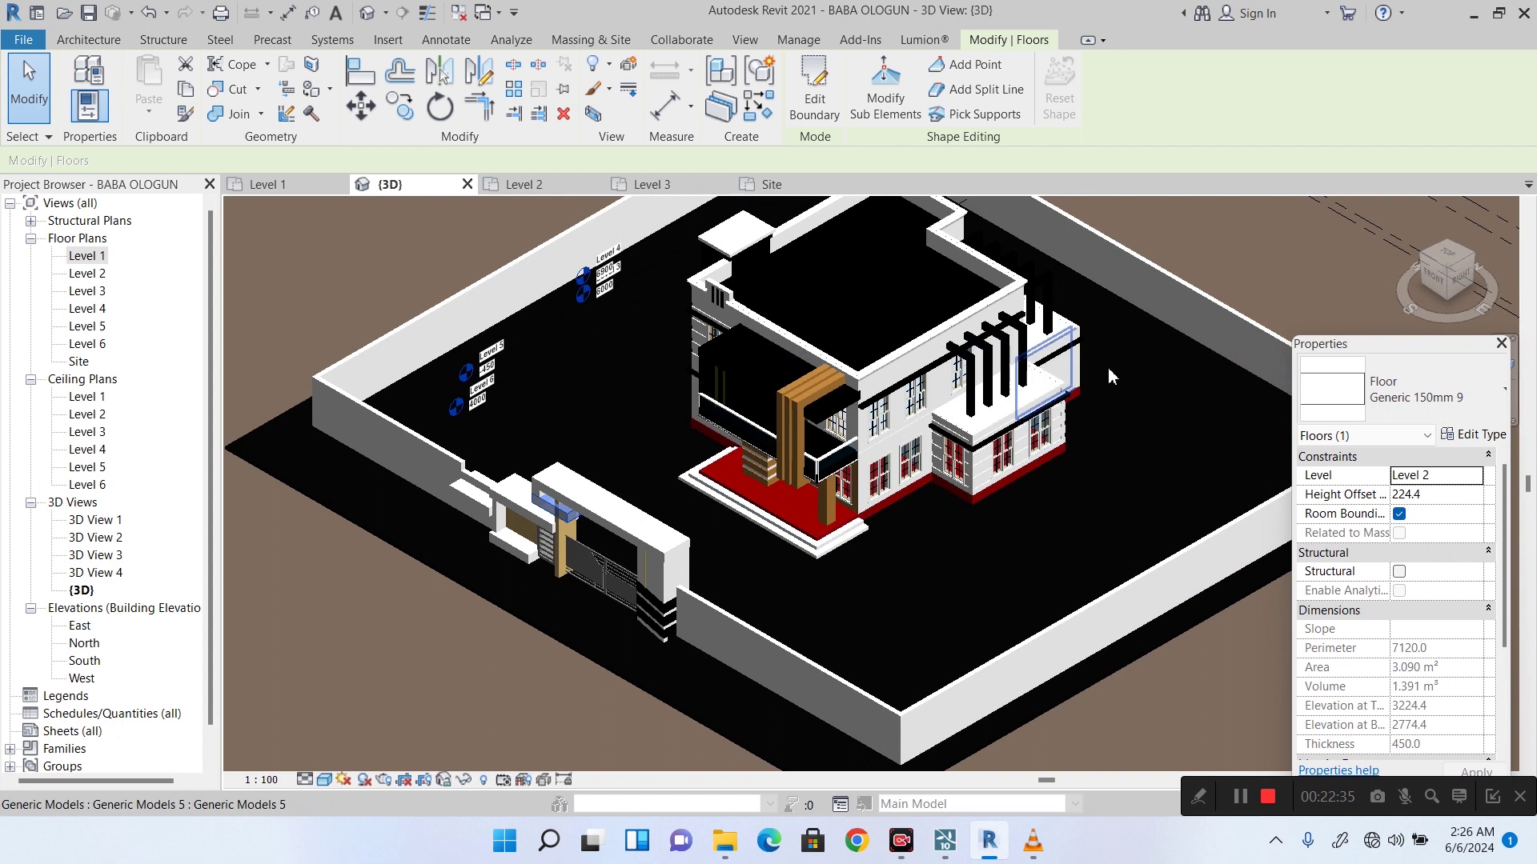
Reorient the view and confirm the beam slab is on Level 6 and the pier slabs on Levels 2 and 1.
left_click(1444, 278)
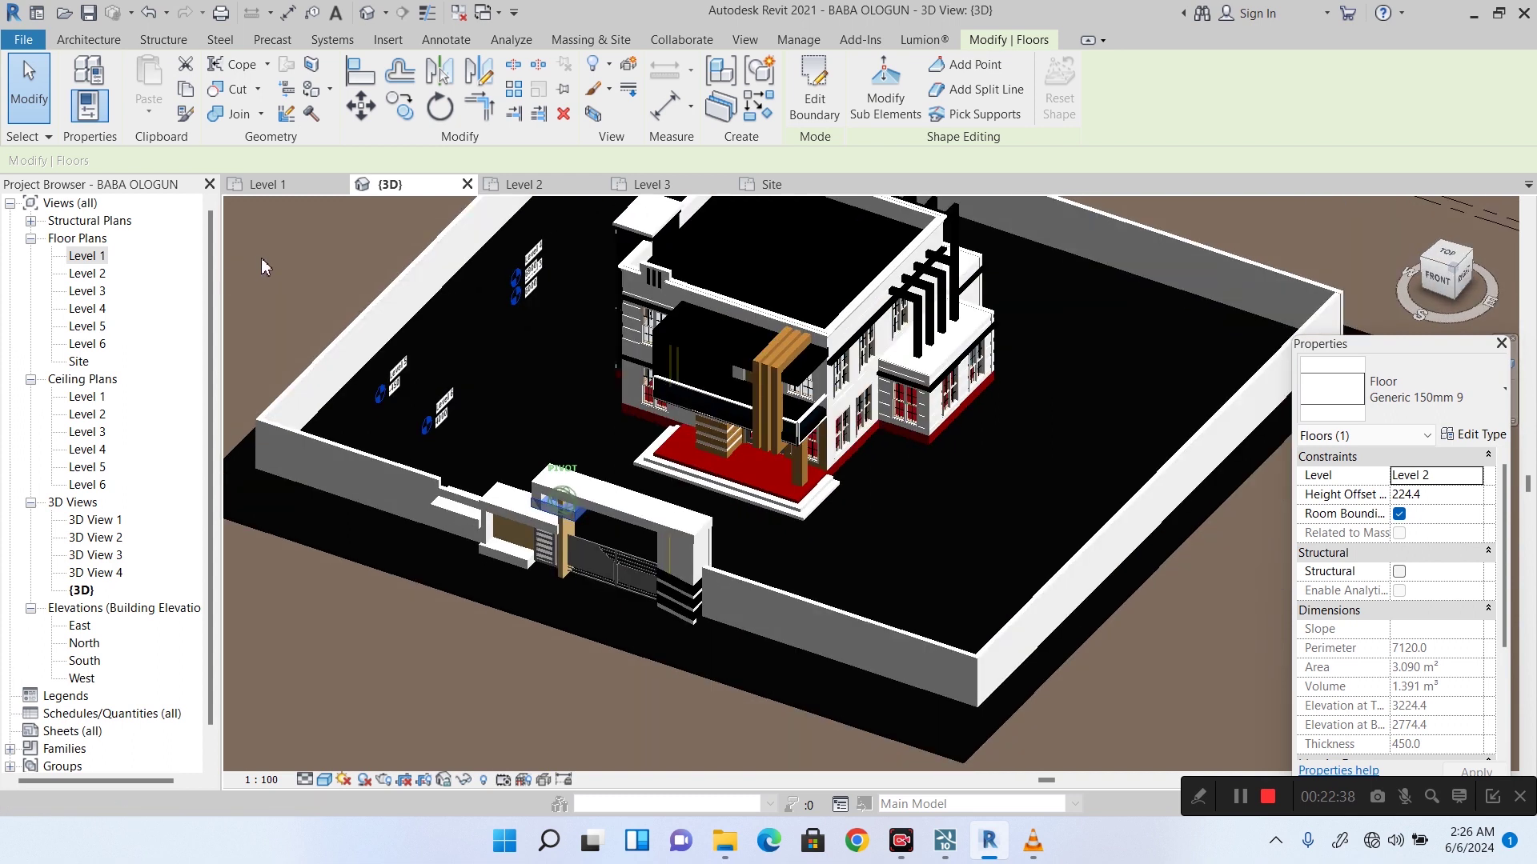
middle_click_drag(503, 286, 552, 448, "shift")
scroll(562, 436, "up", 6)
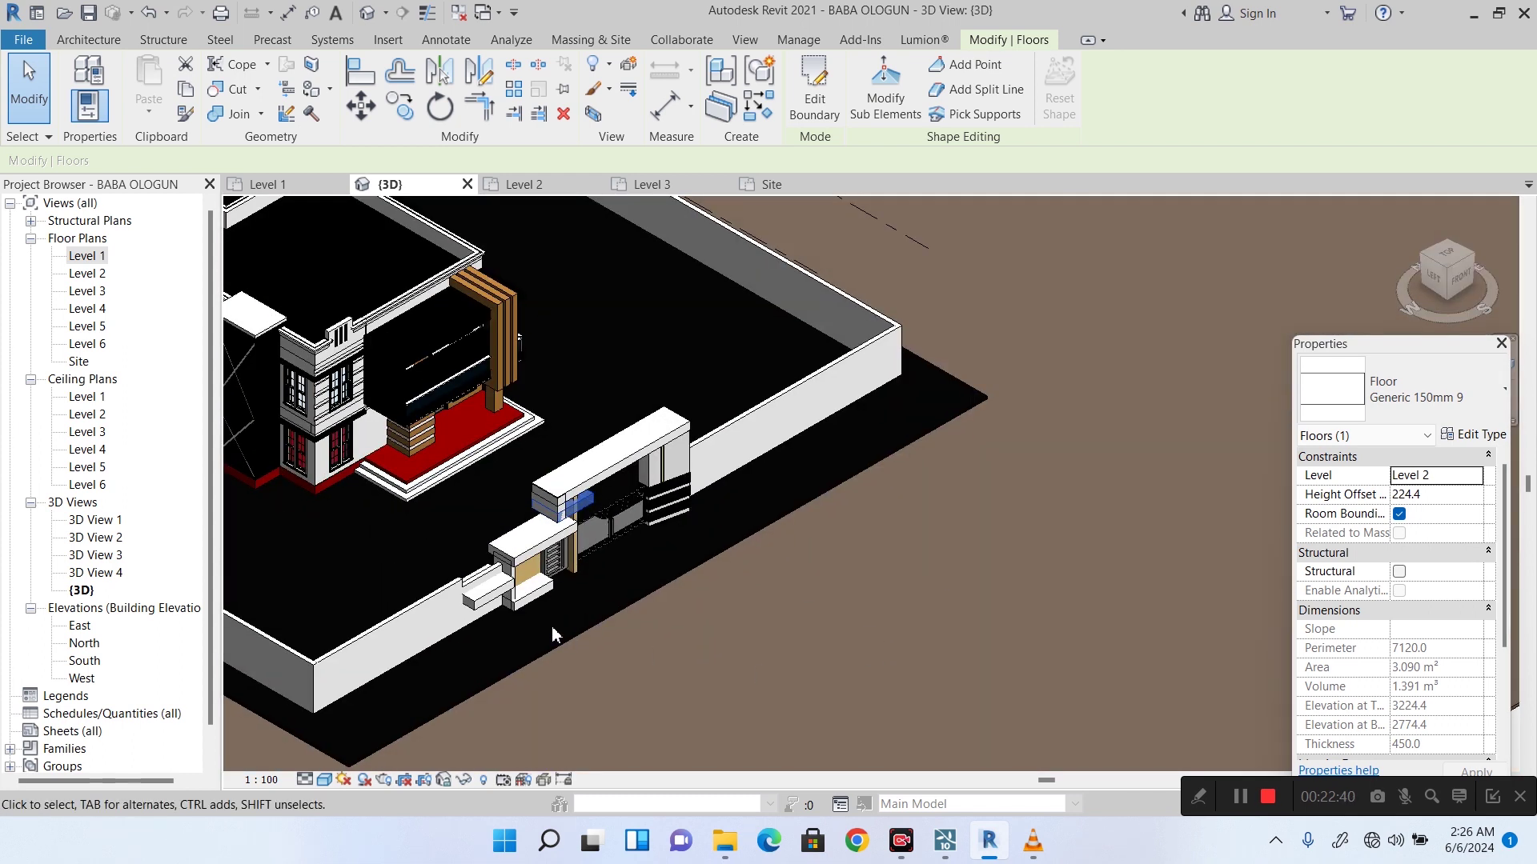
left_click(560, 436)
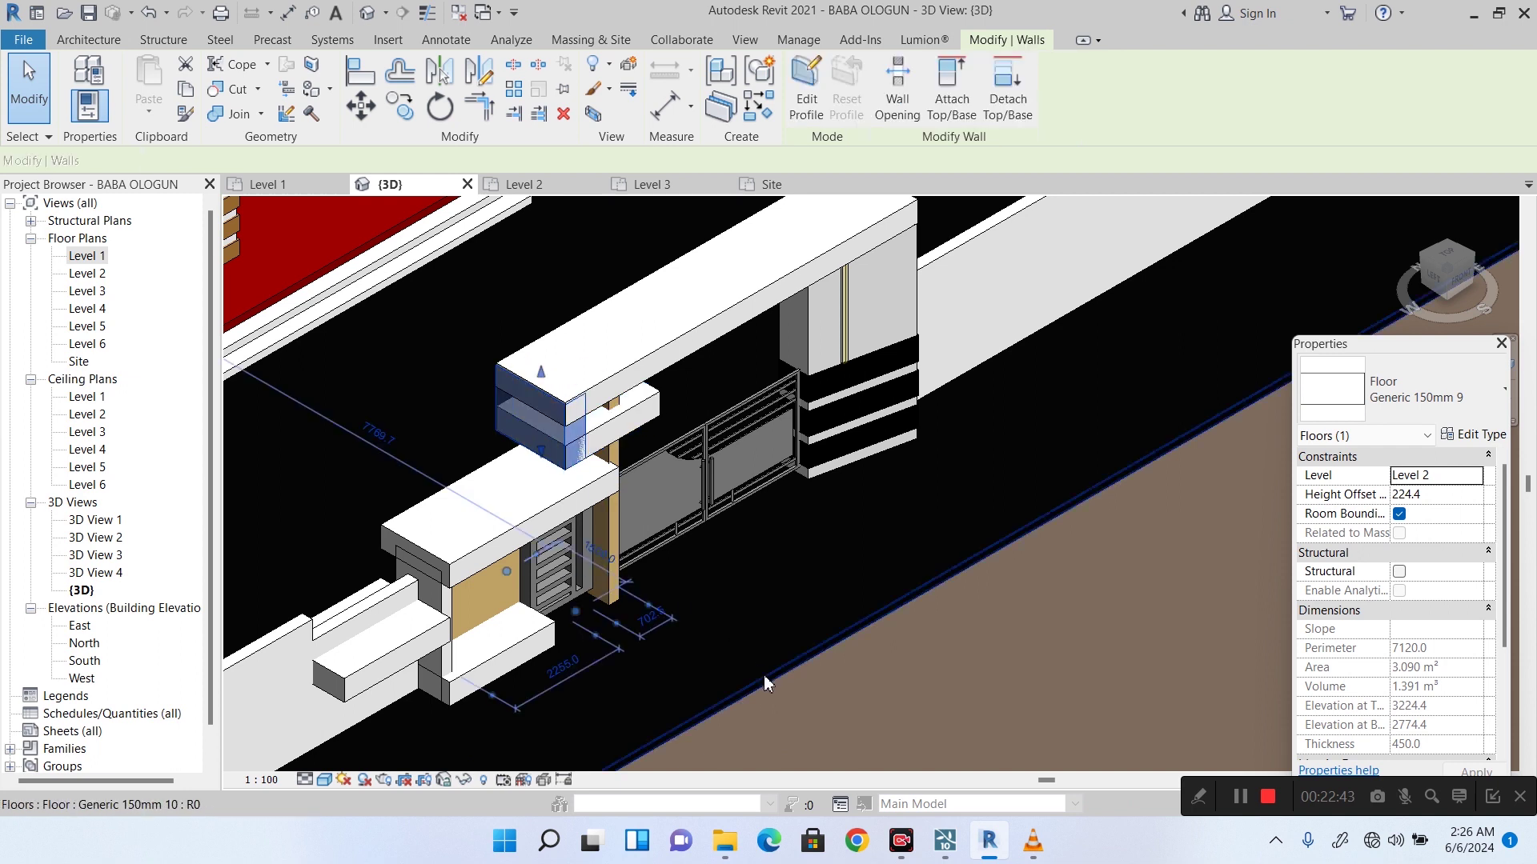
left_click(629, 426)
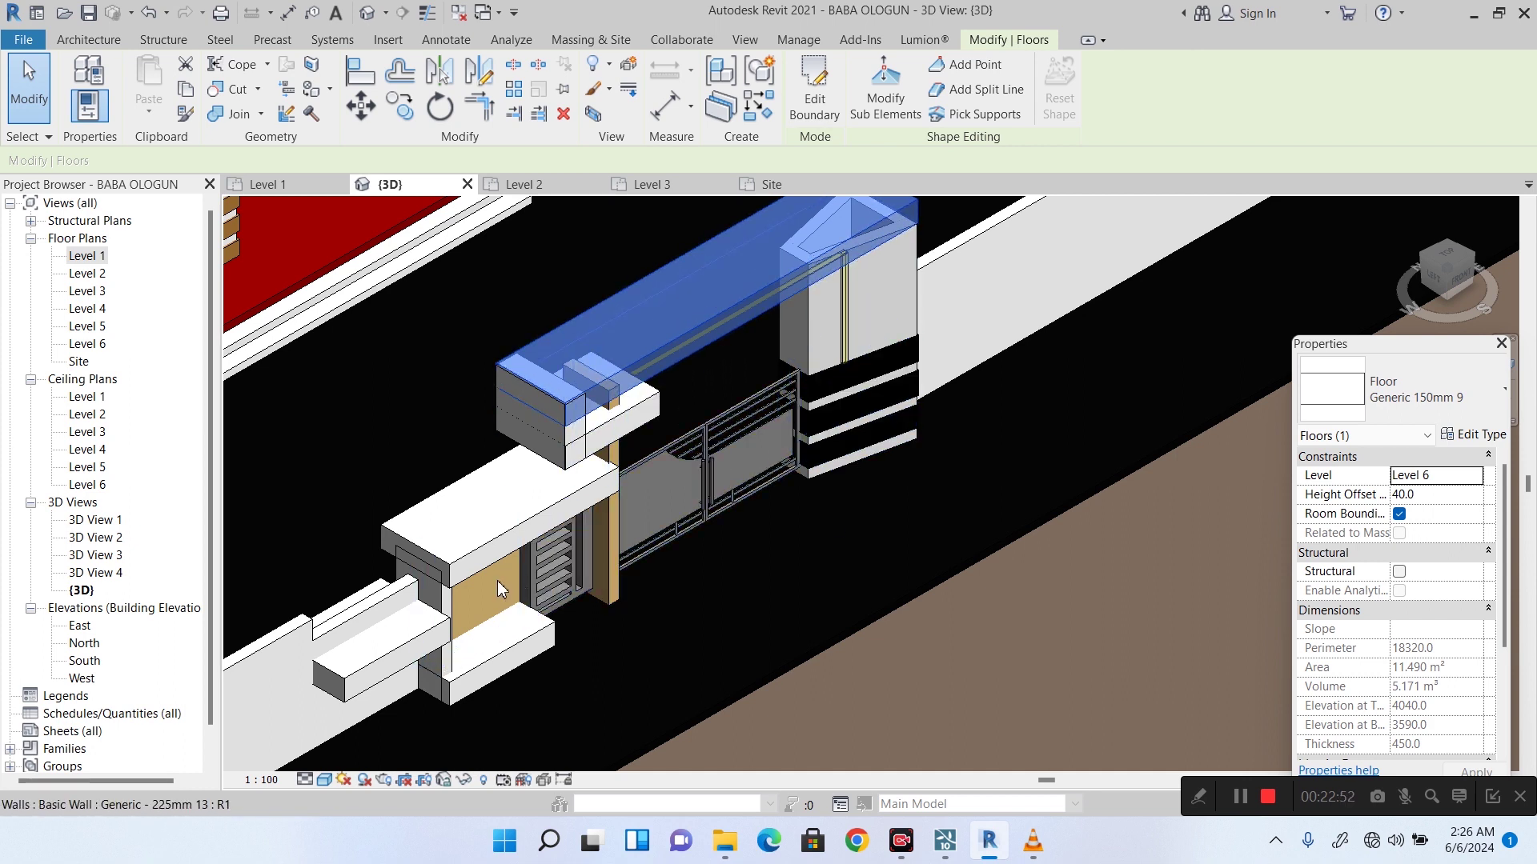
left_click(505, 544)
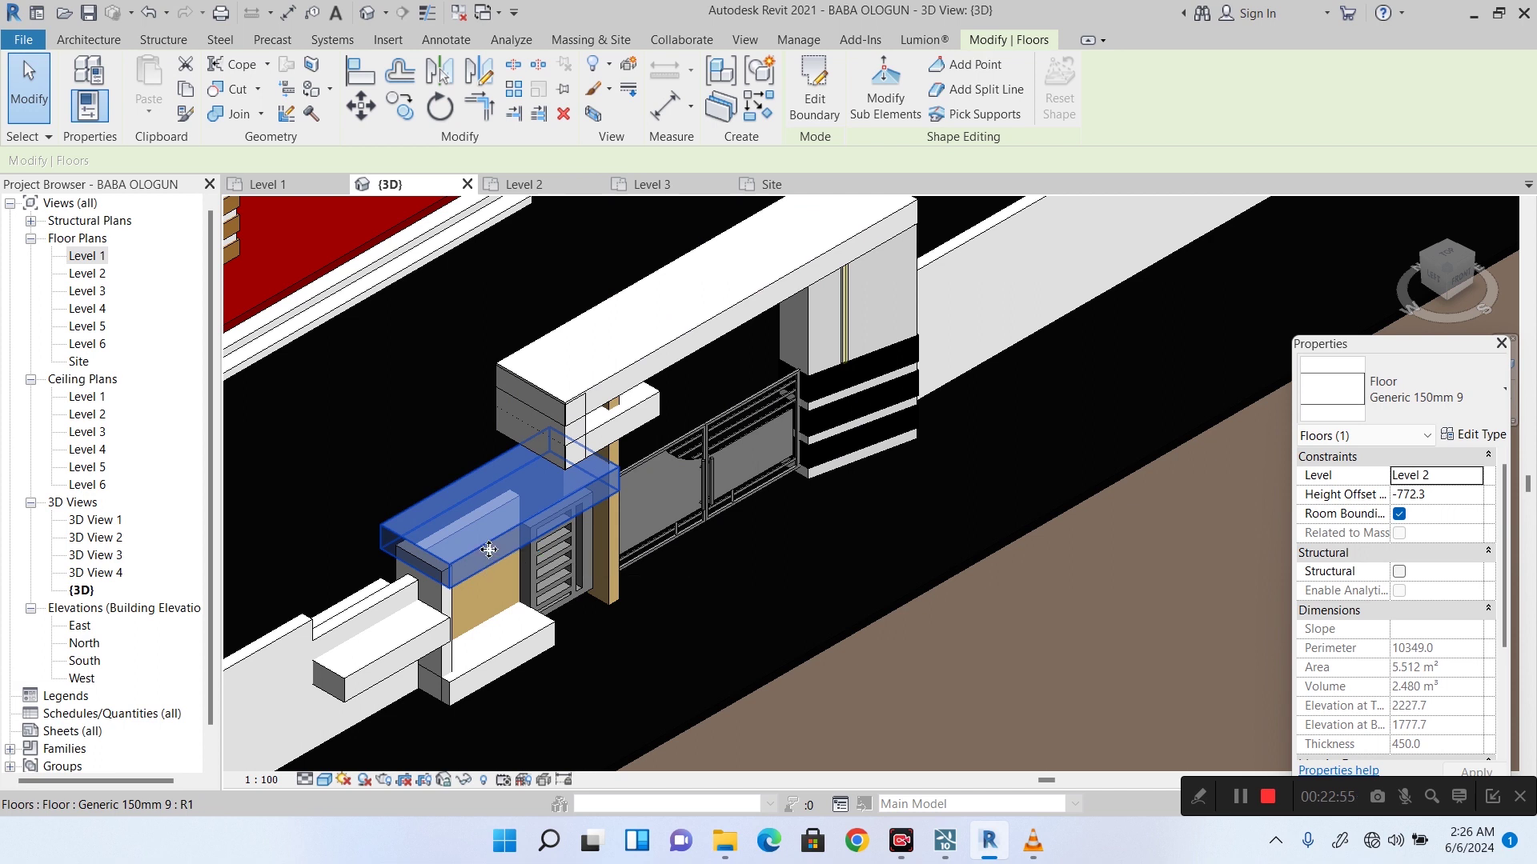
left_click(515, 663)
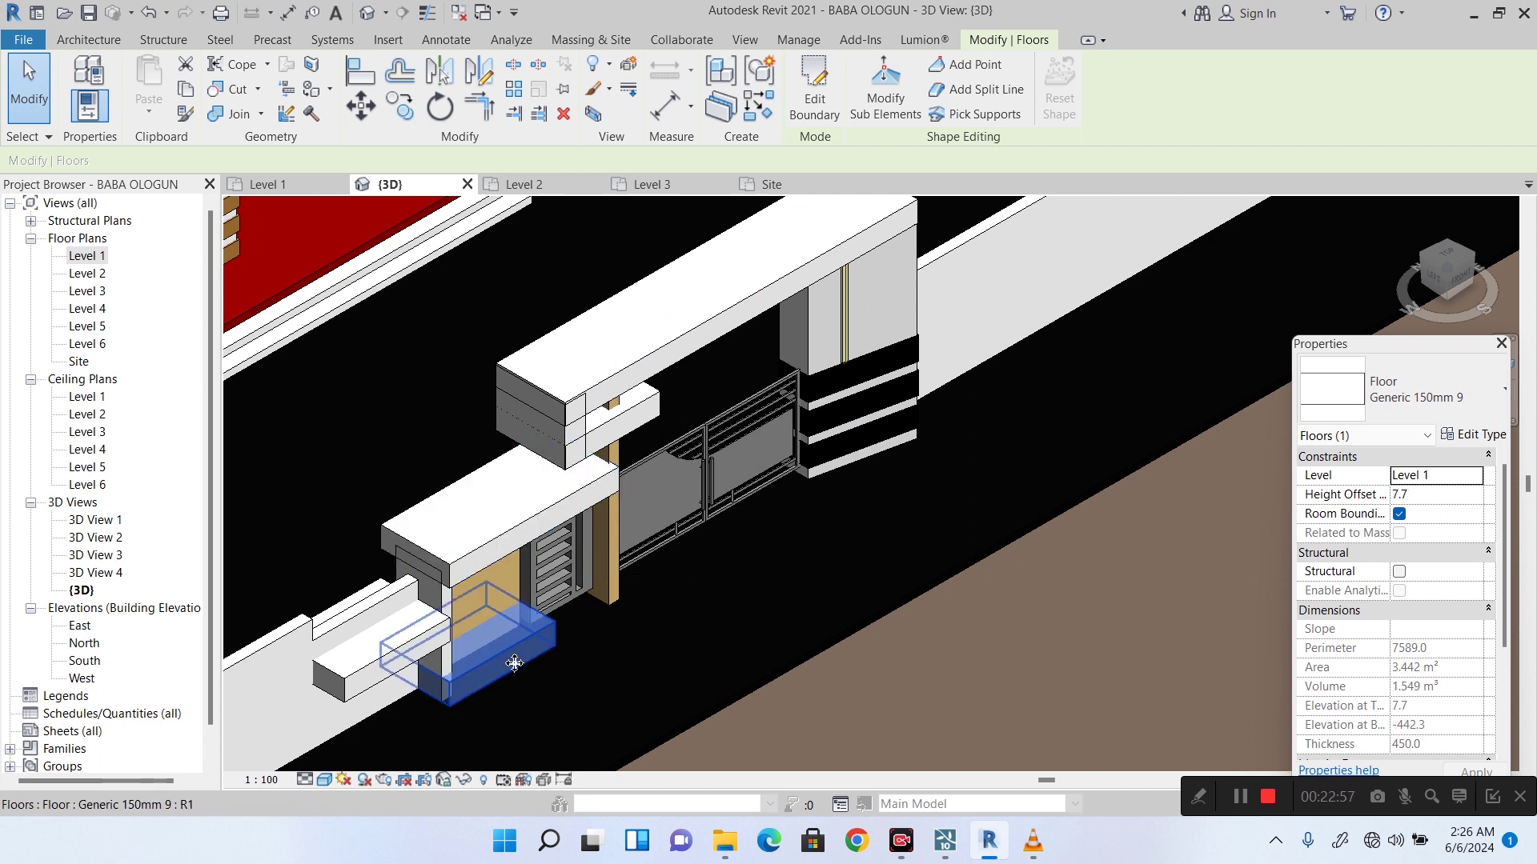
scroll(497, 697, "up", 5)
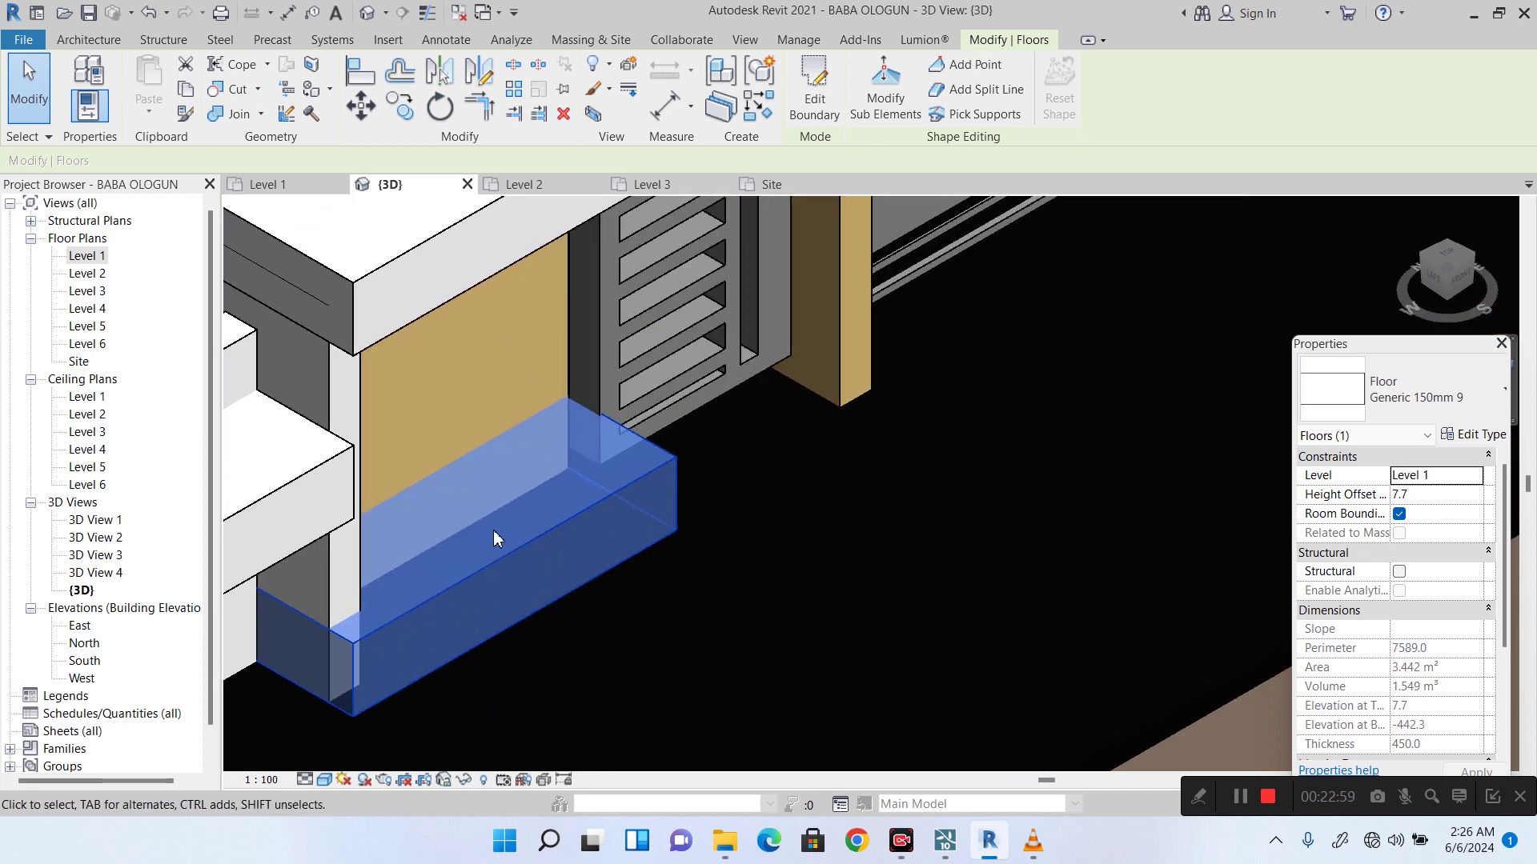
scroll(690, 549, "down", 3)
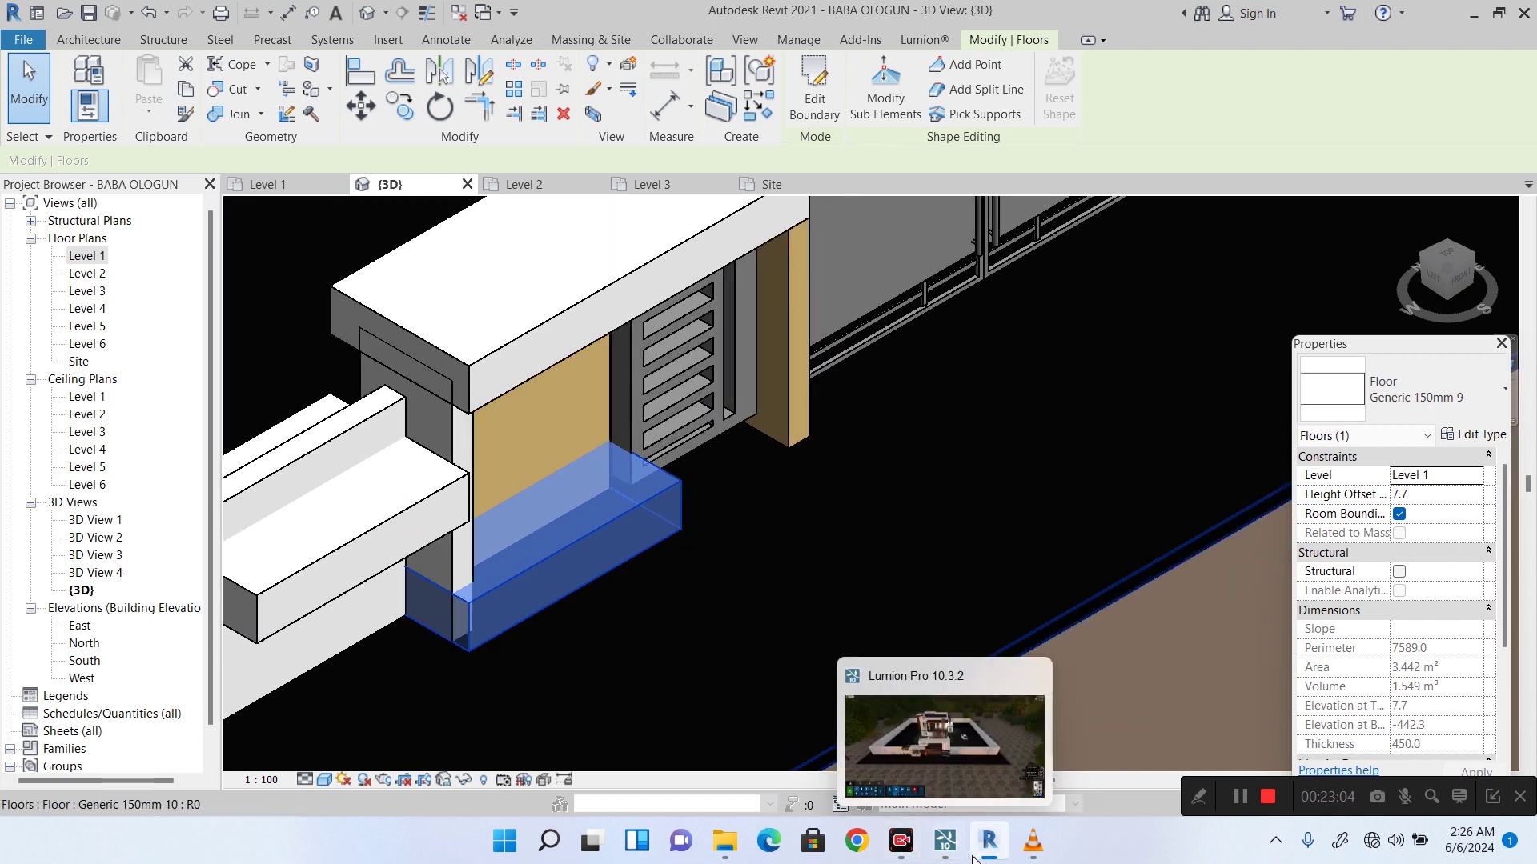
Switch from the VLC house render video back to the Revit model window.
left_click(1032, 840)
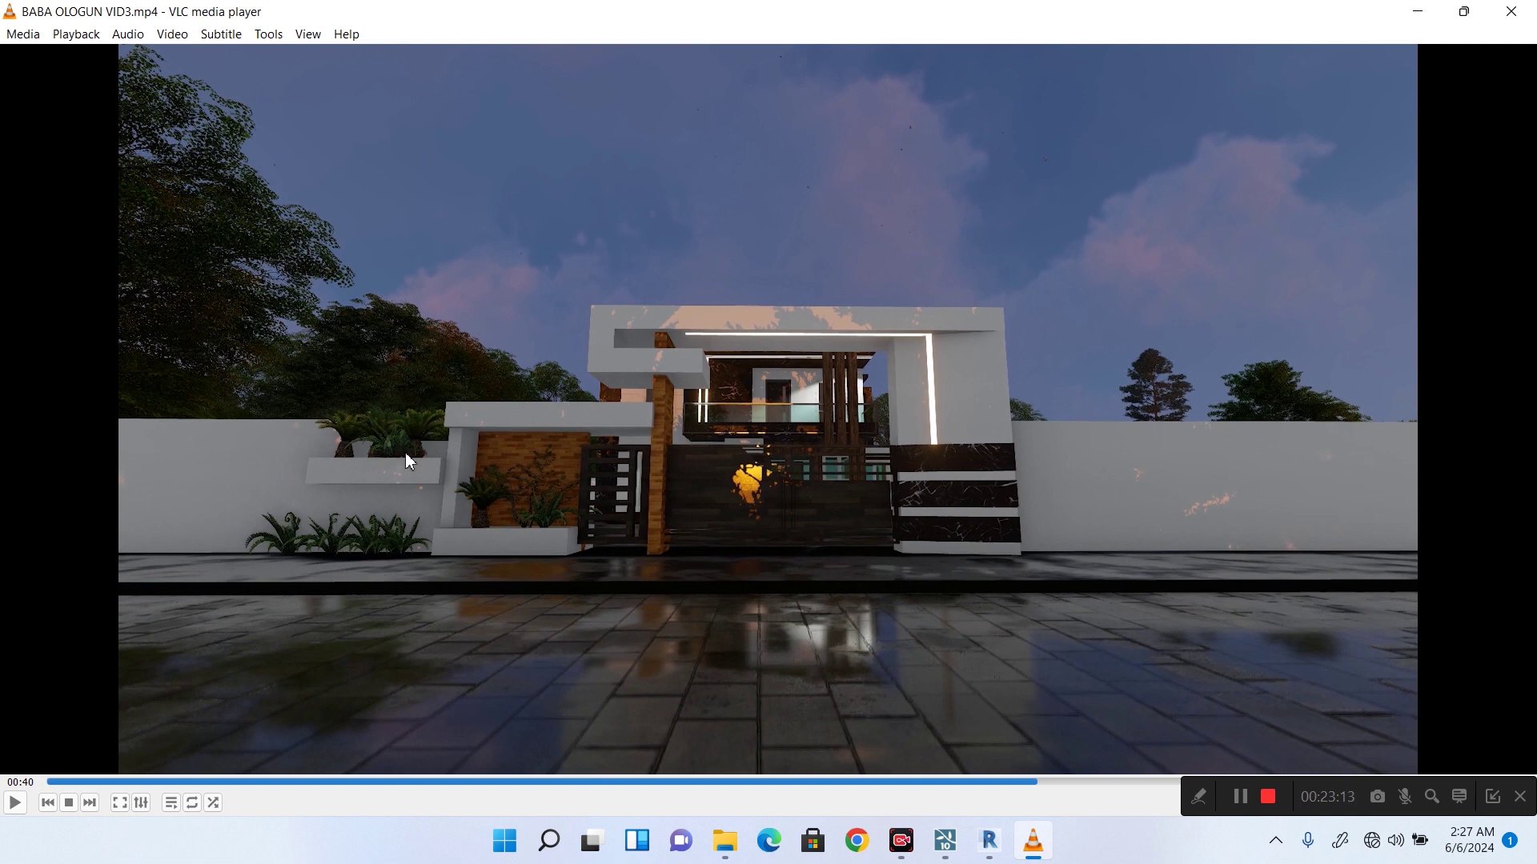
left_click(979, 850)
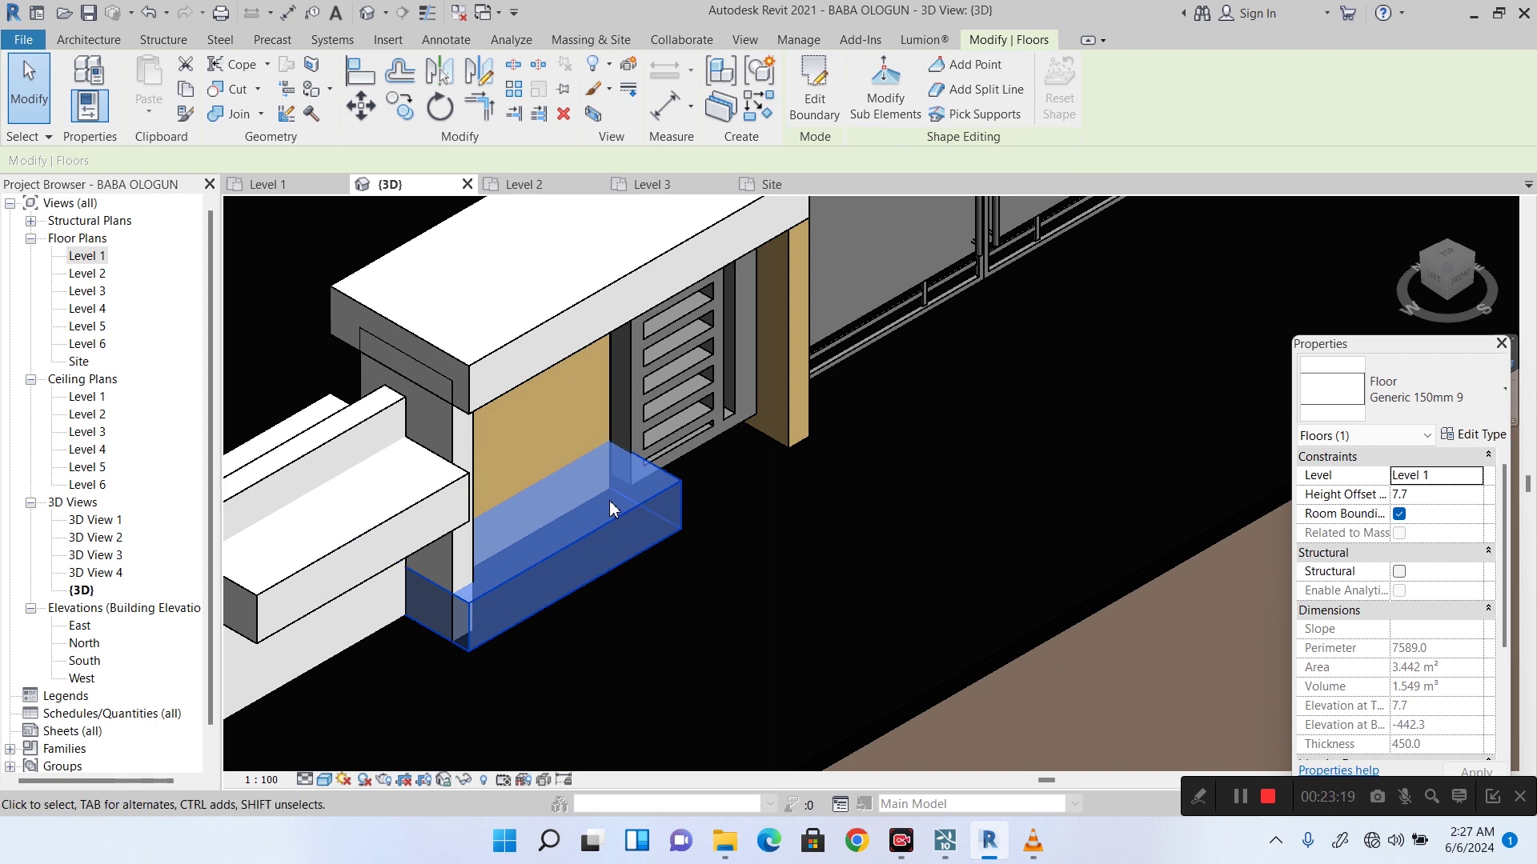
Undo the floor move so the small slab returns to its 1225.0 height offset, then deselect it.
scroll(617, 508, "down", 2)
key("ctrl+z")
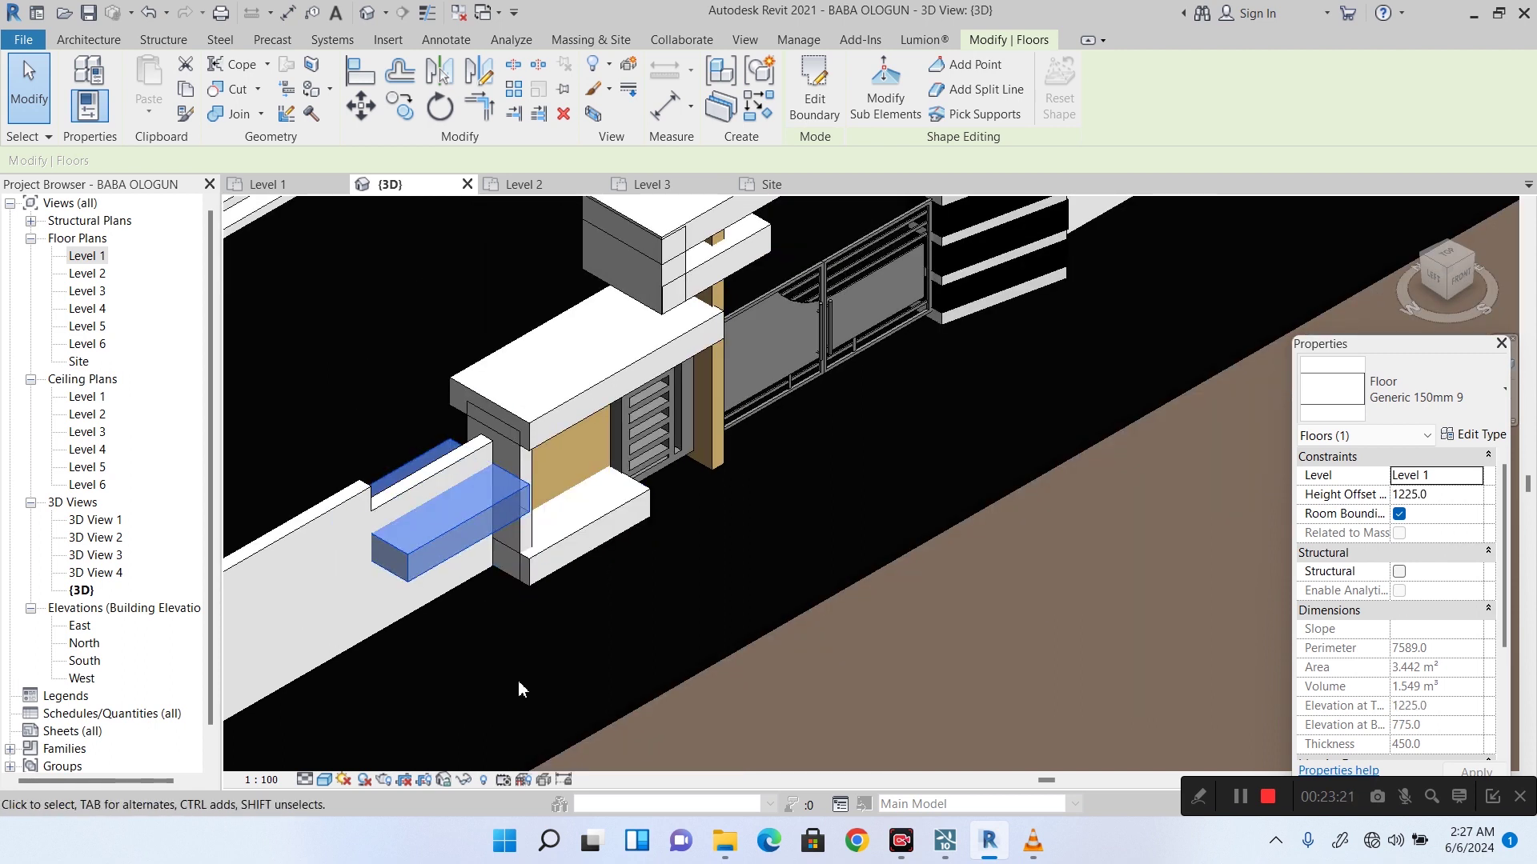
scroll(560, 448, "down", 3)
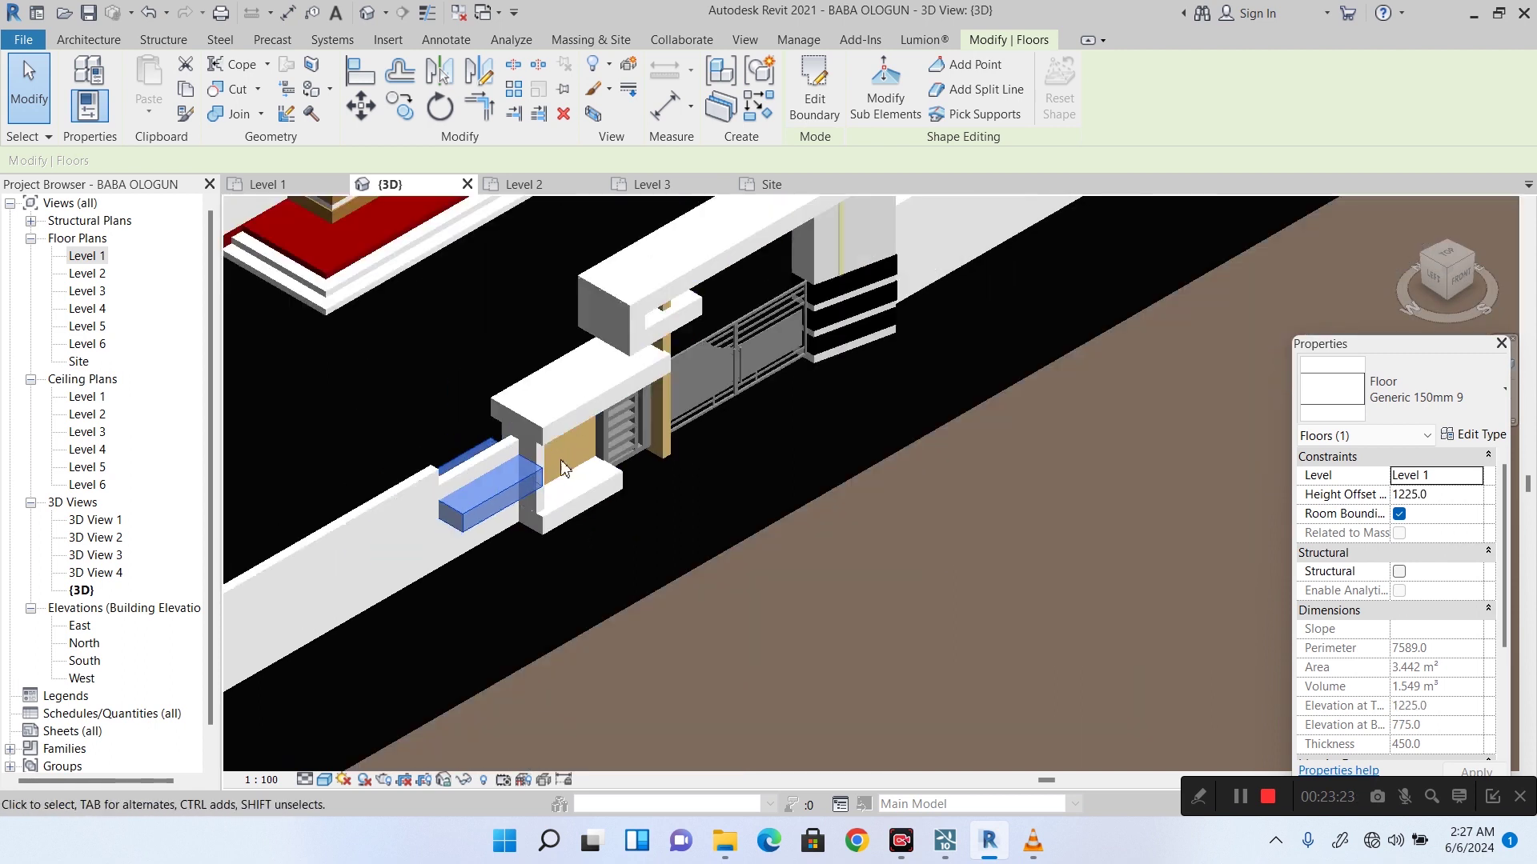
key("Escape")
scroll(772, 588, "down", 3)
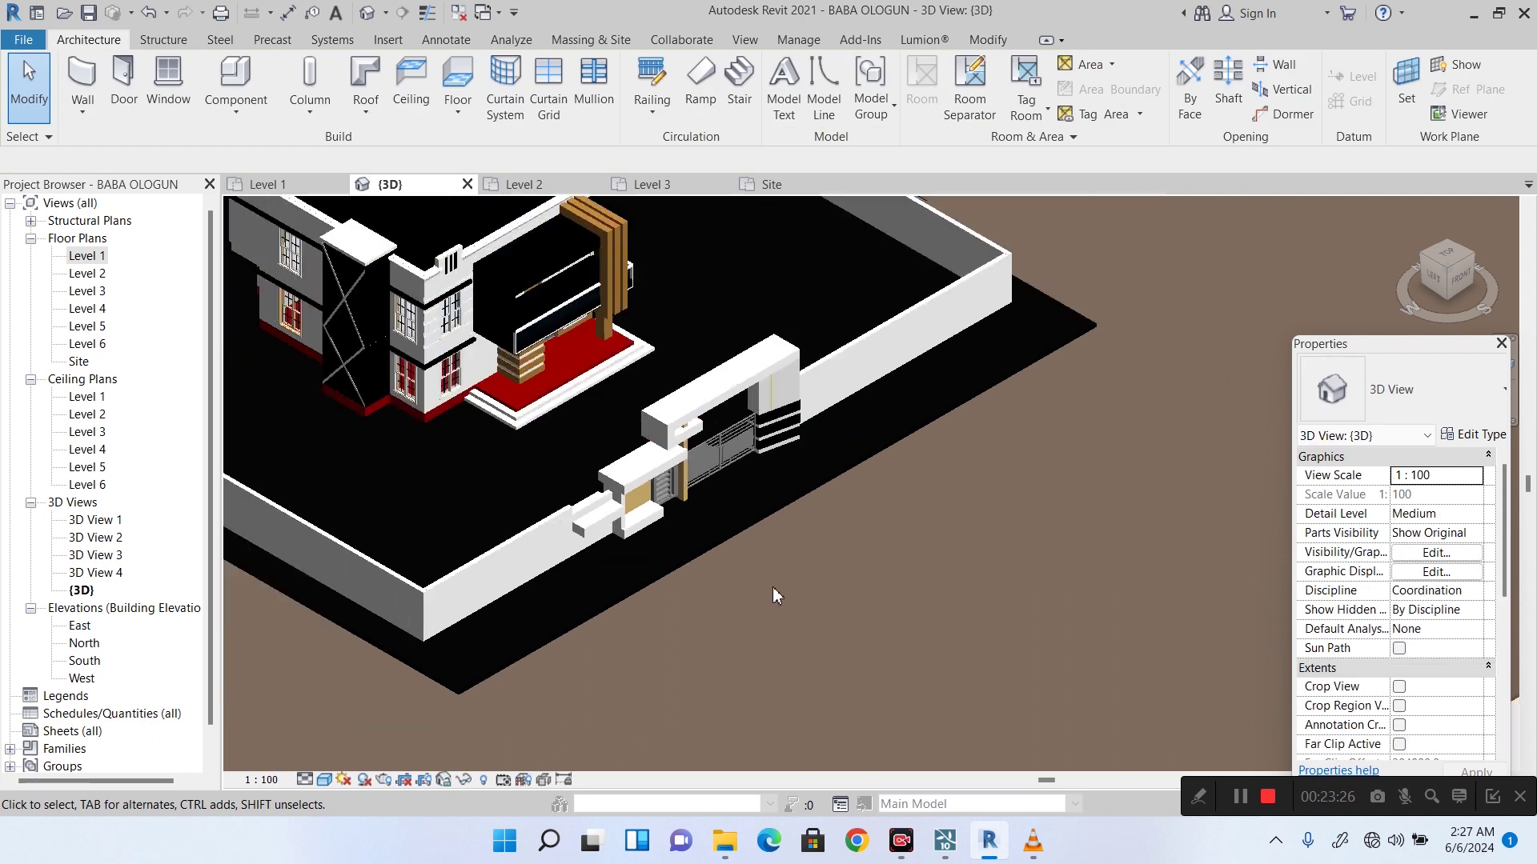
Orbit to an elevated front view and select the three-bar element on the upper parapet.
left_click(1471, 264)
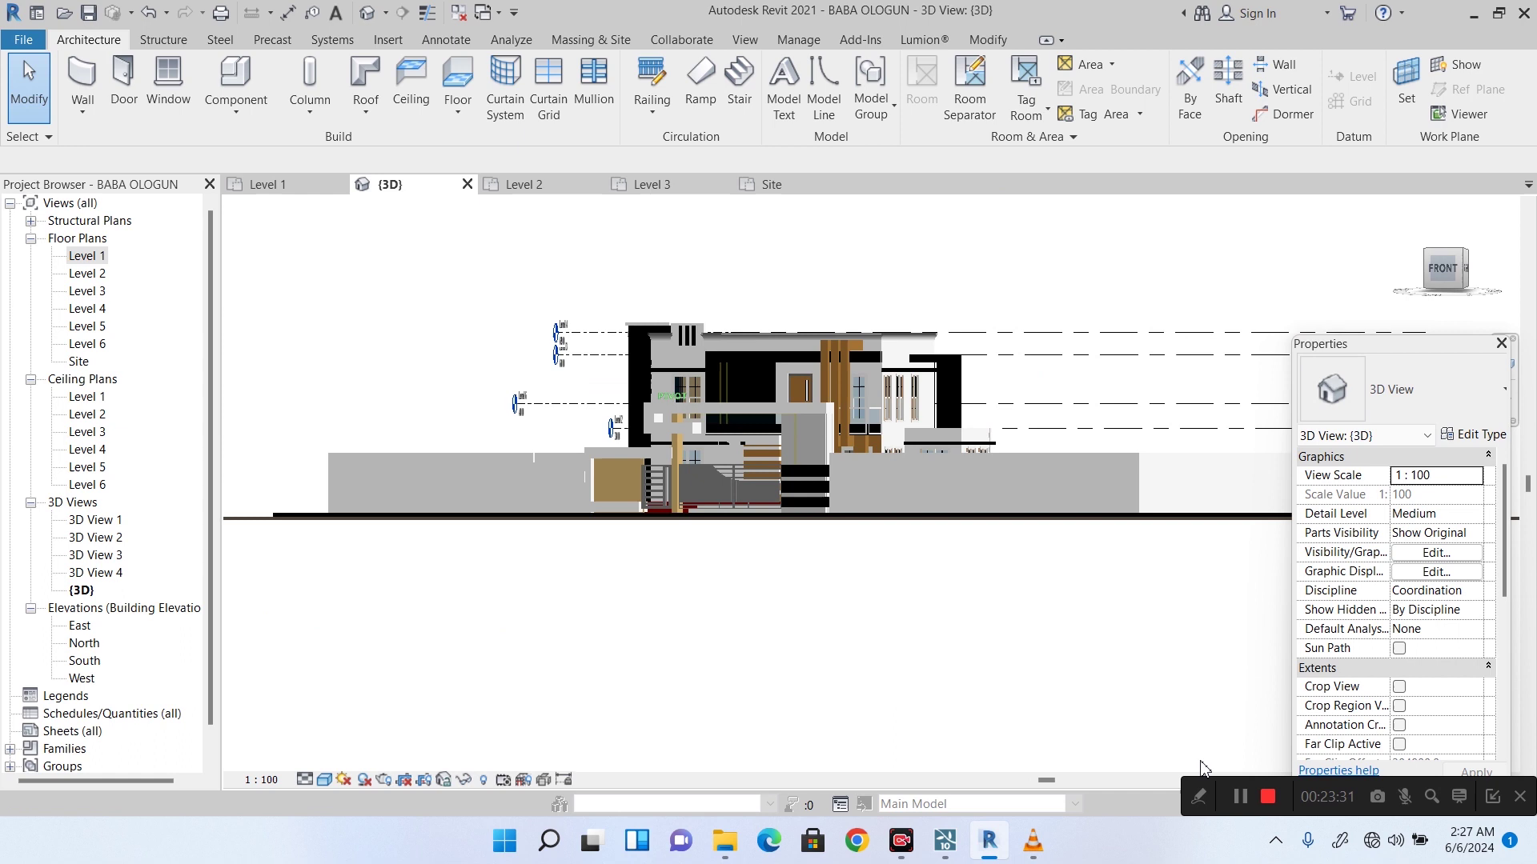
middle_click_drag(1201, 768, 1128, 256, "shift")
scroll(563, 570, "up", 3)
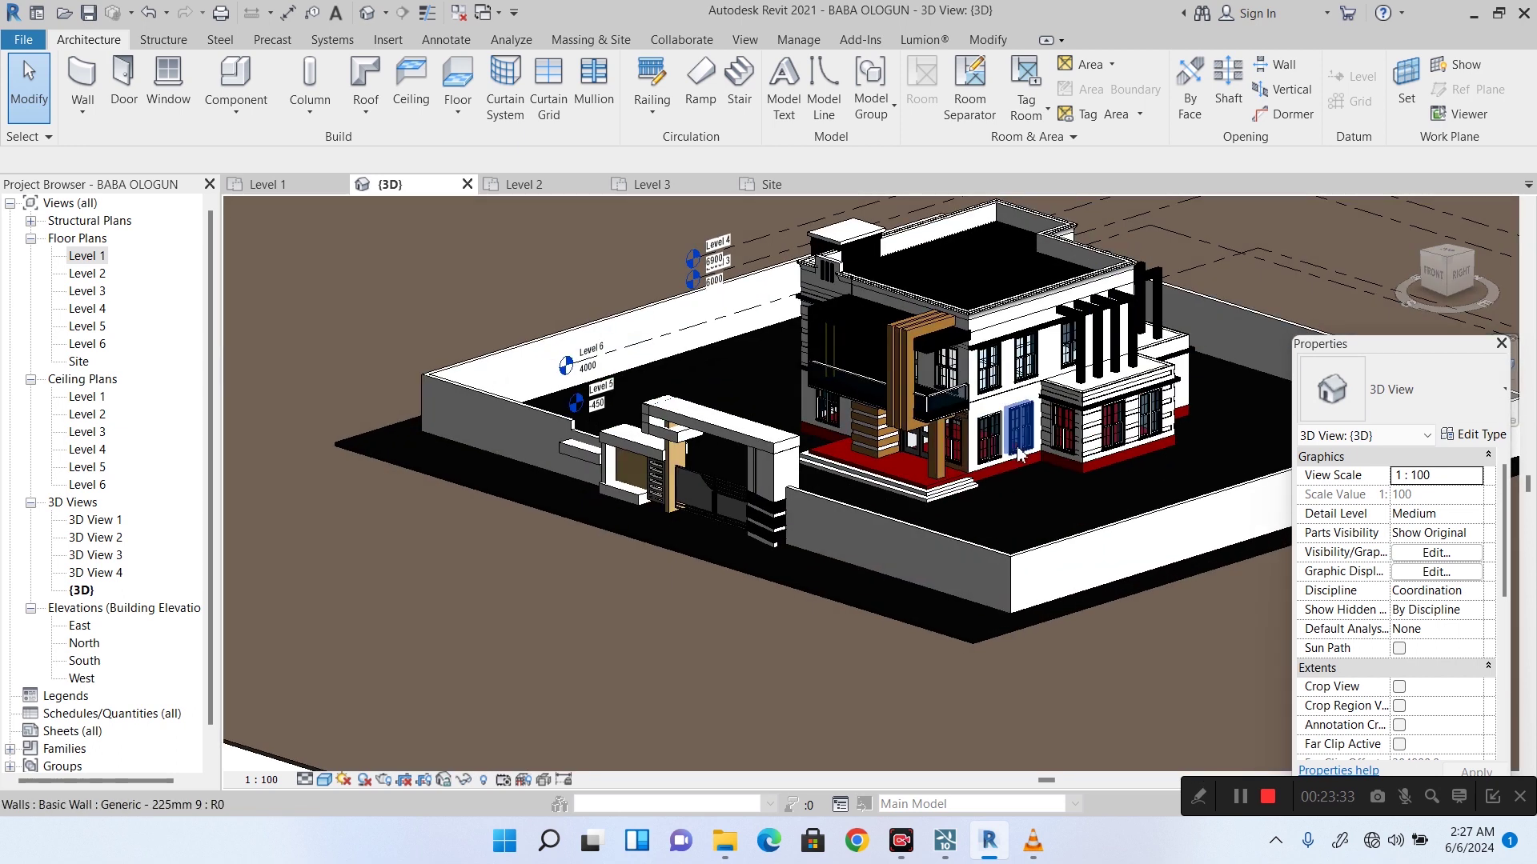
scroll(421, 603, "down", 2)
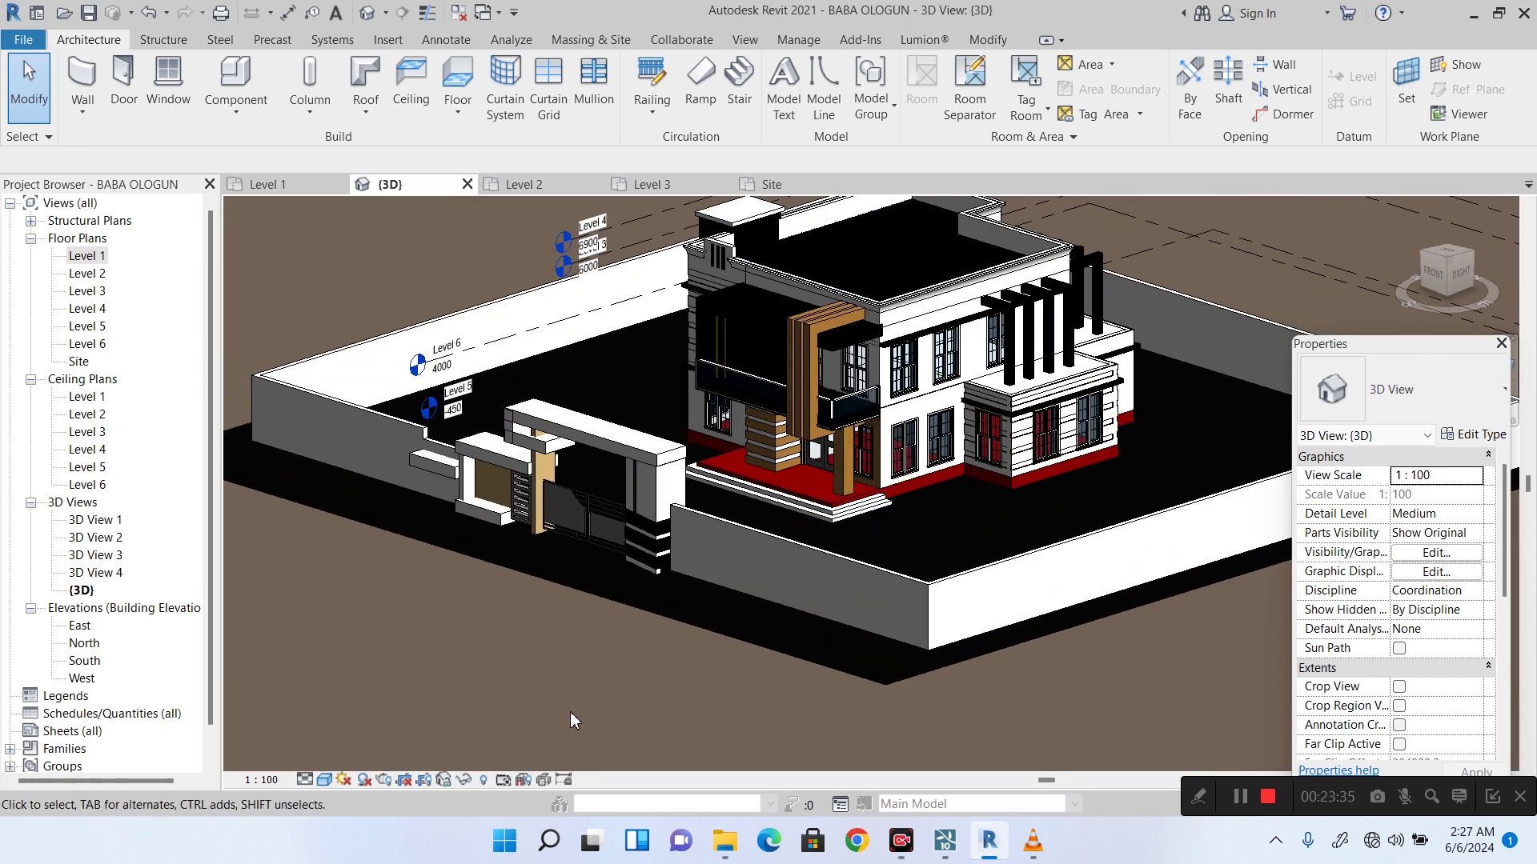
scroll(798, 421, "up", 1)
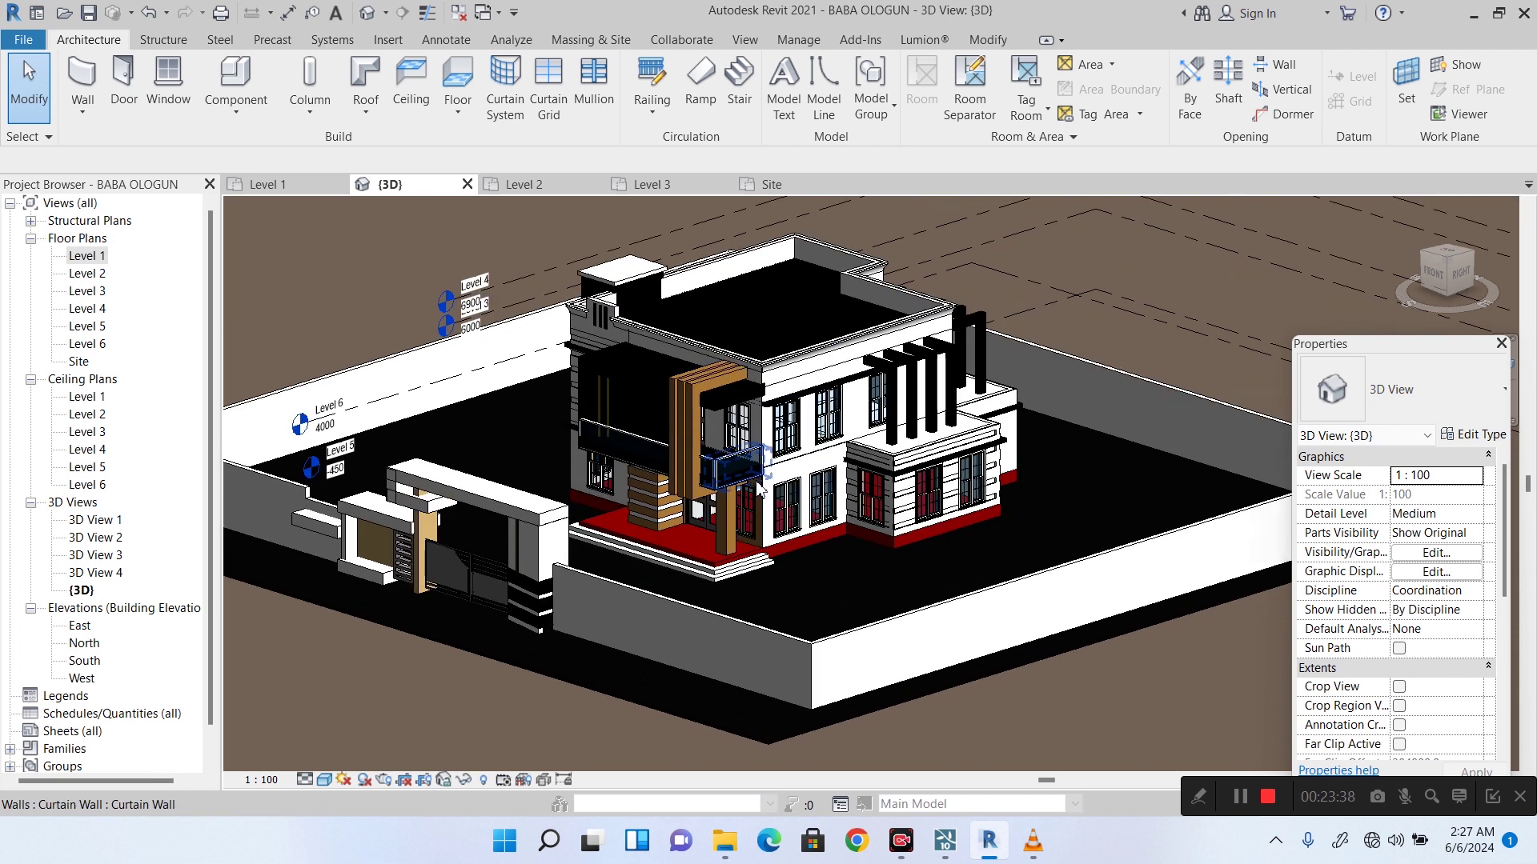
scroll(605, 315, "up", 4)
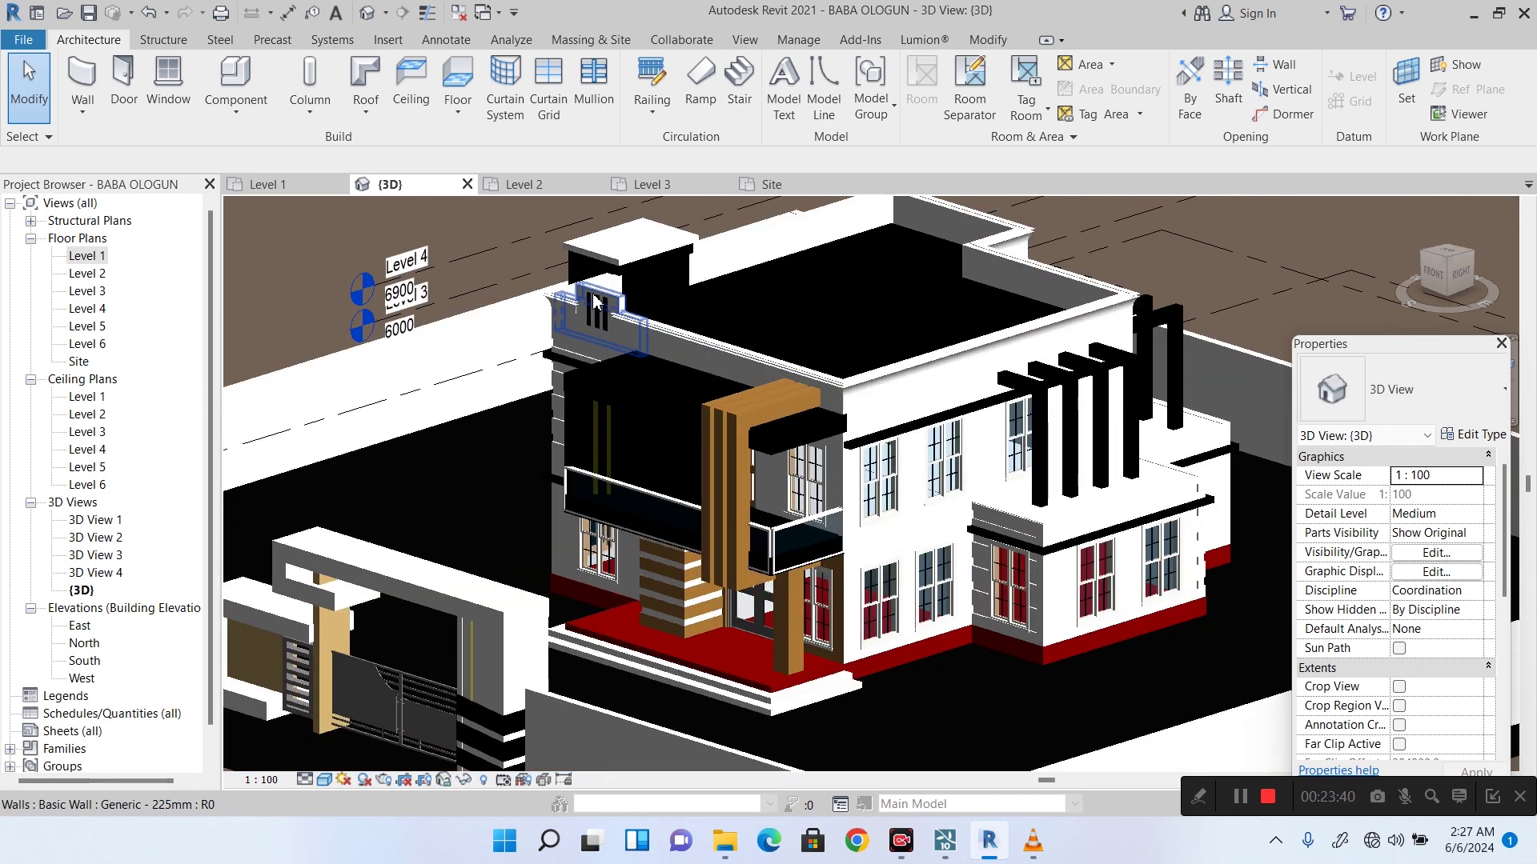
left_click(600, 320)
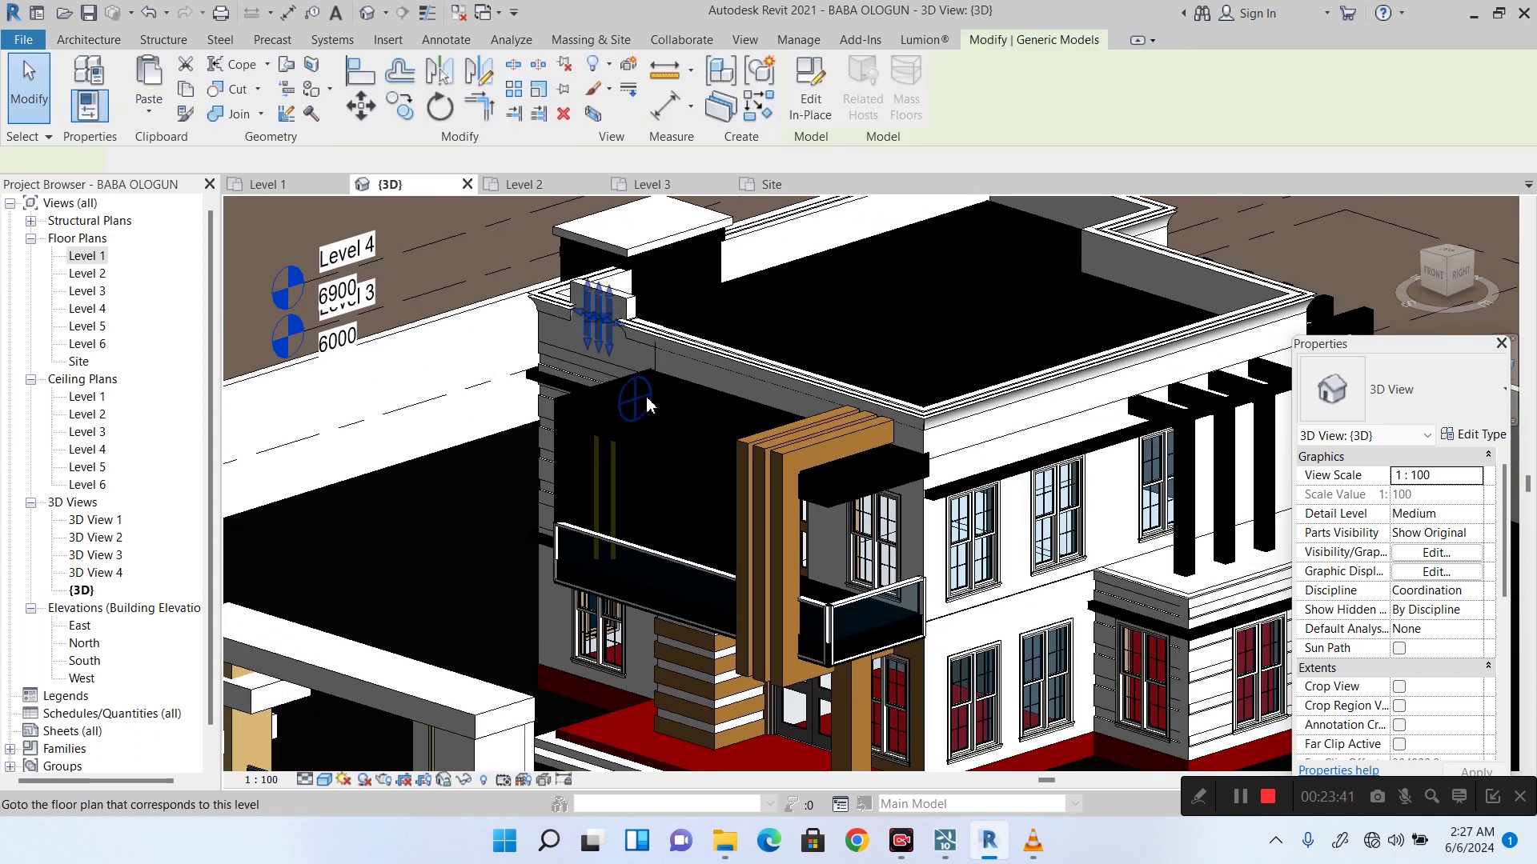
left_click(1426, 261)
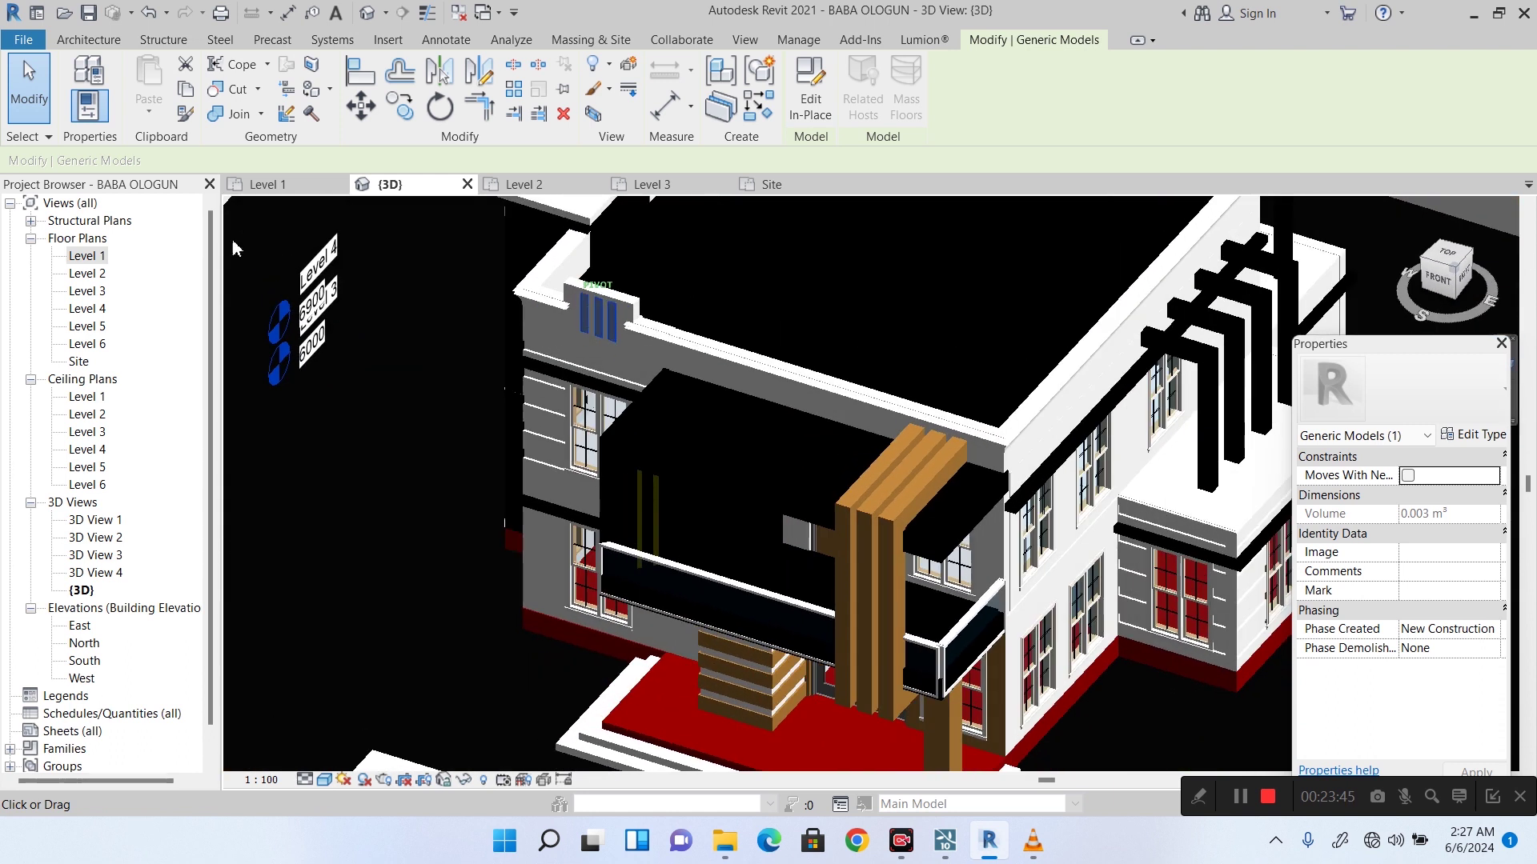
left_click(276, 225)
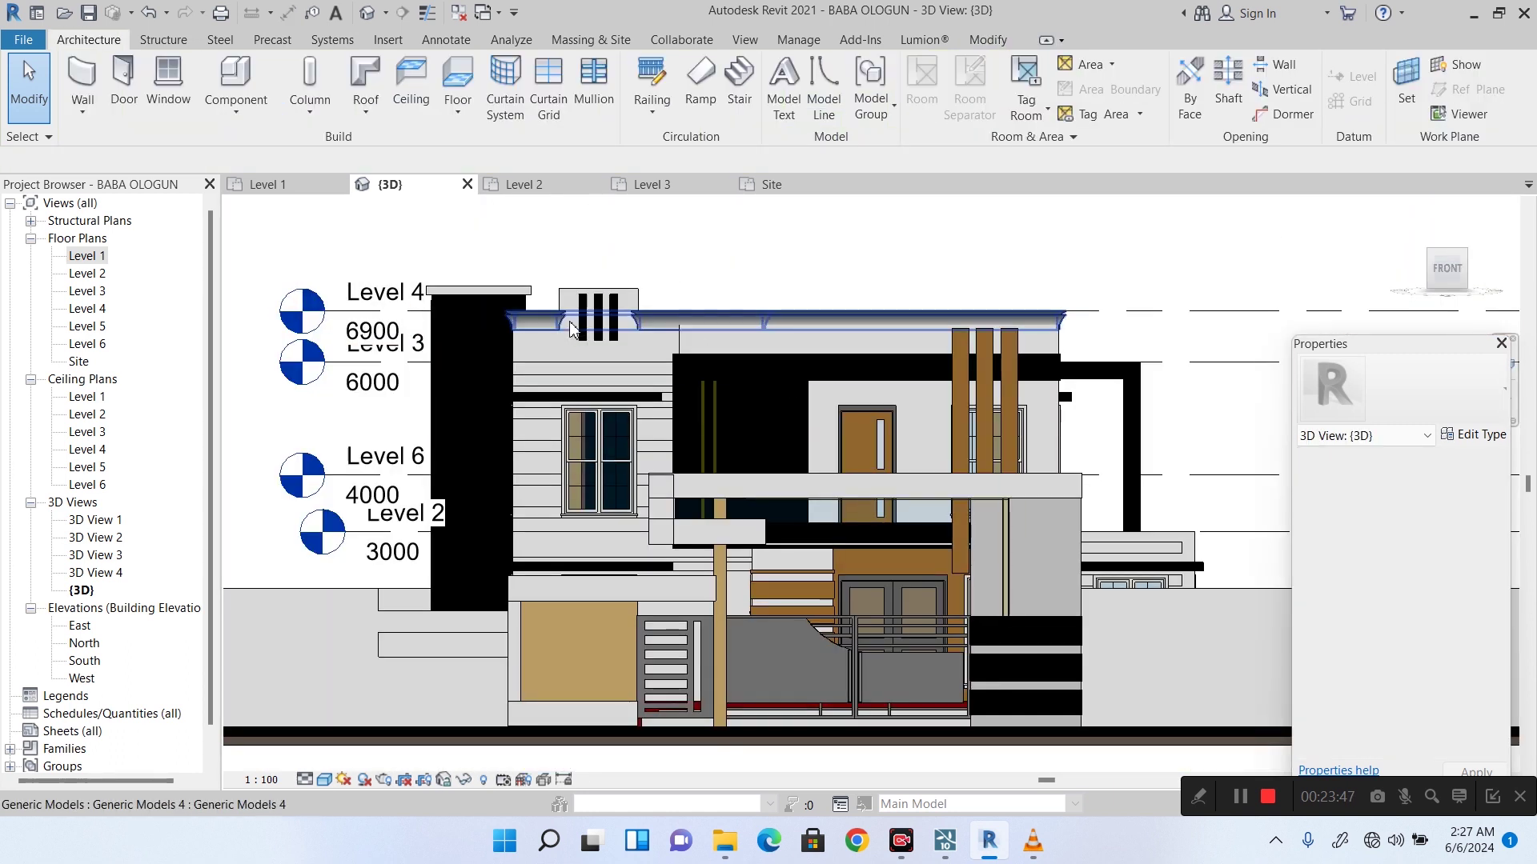
scroll(625, 288, "up", 3)
left_click(651, 298)
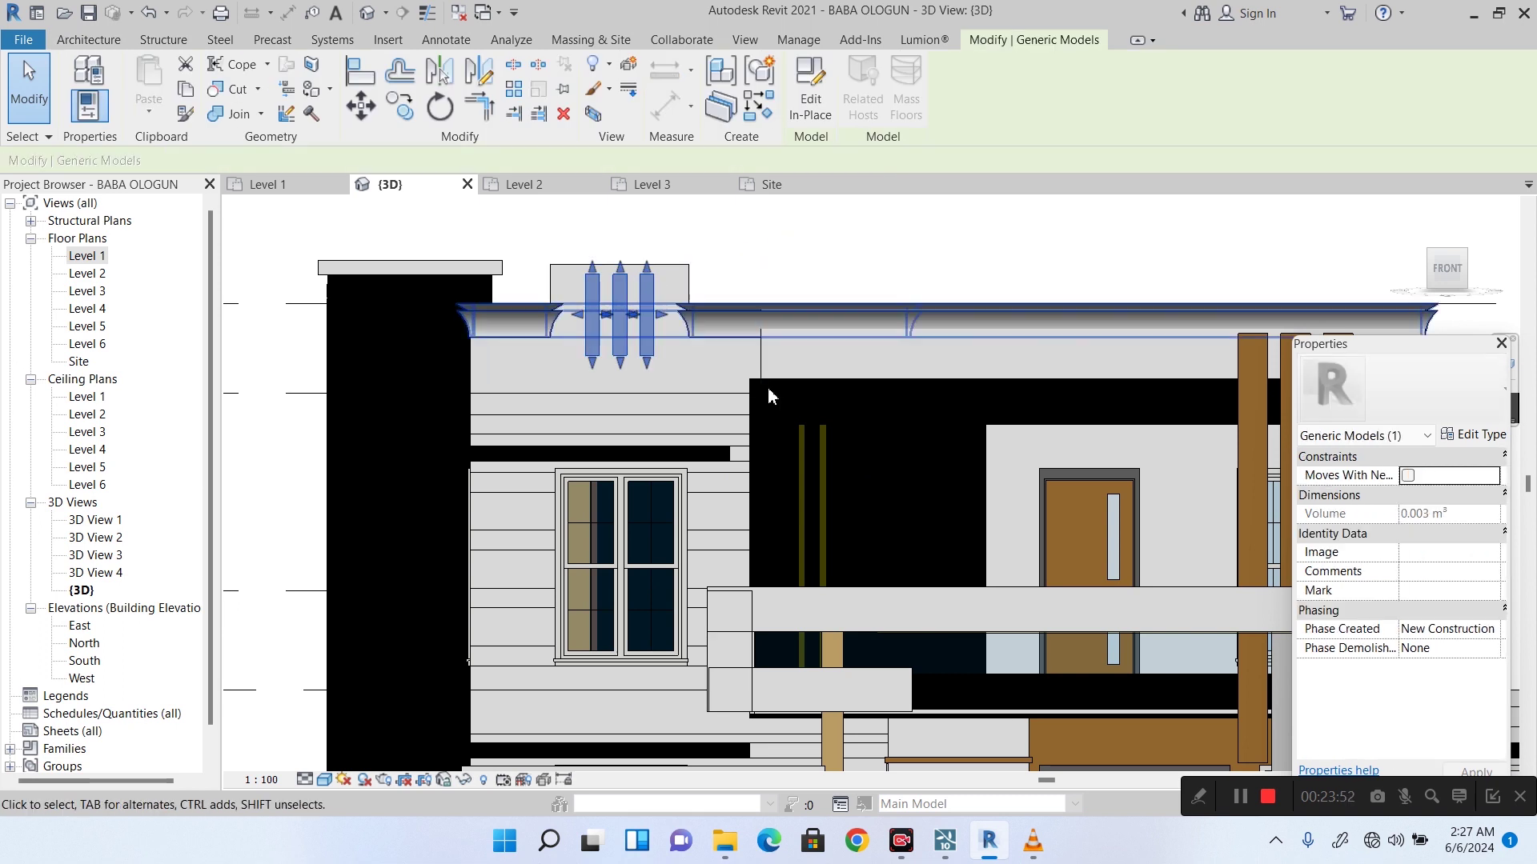
left_click(824, 504)
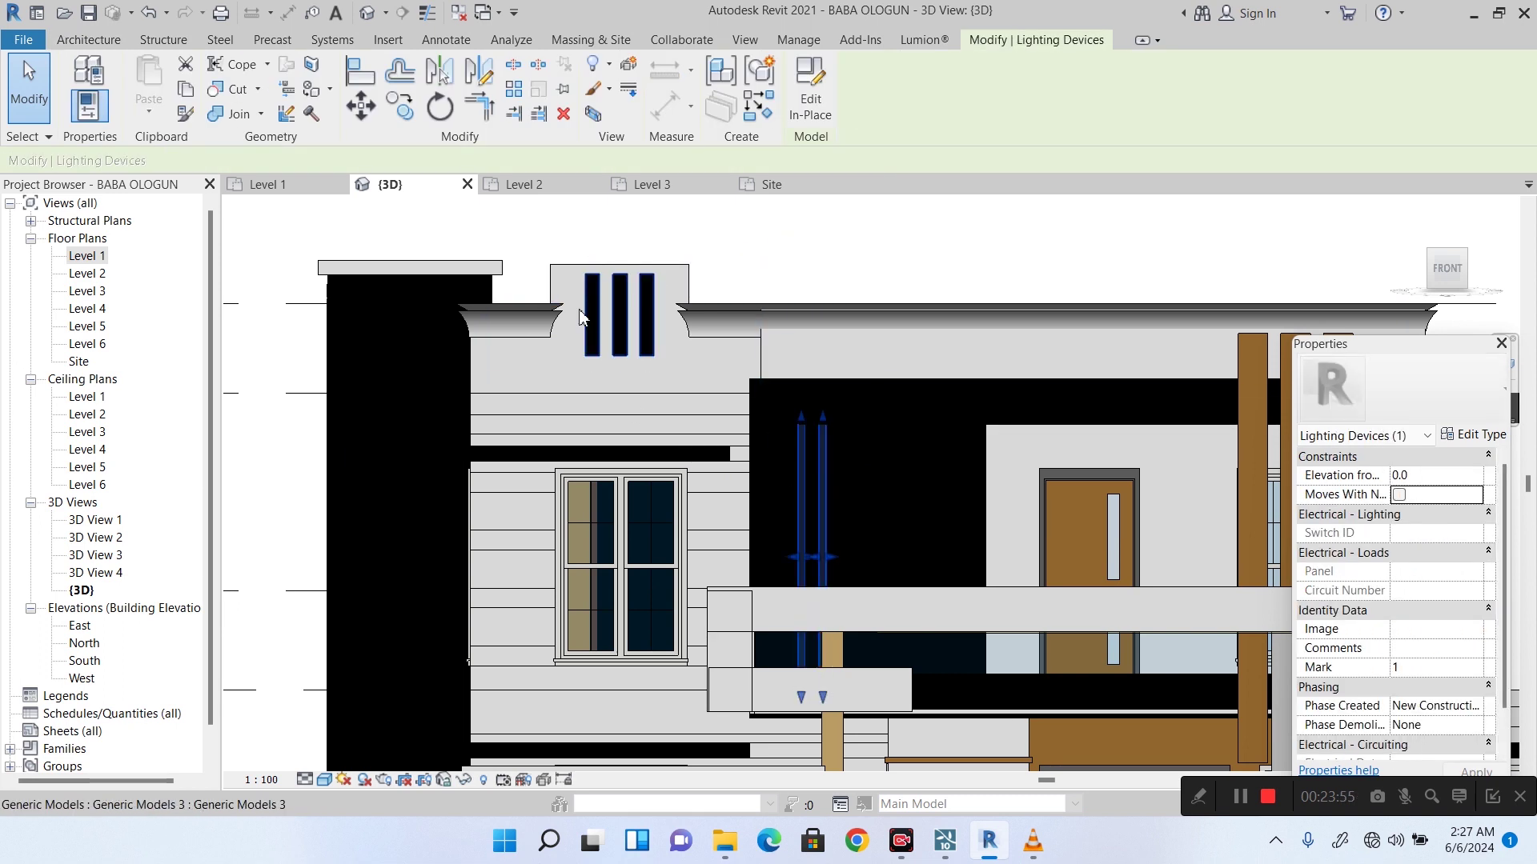
left_click(589, 328)
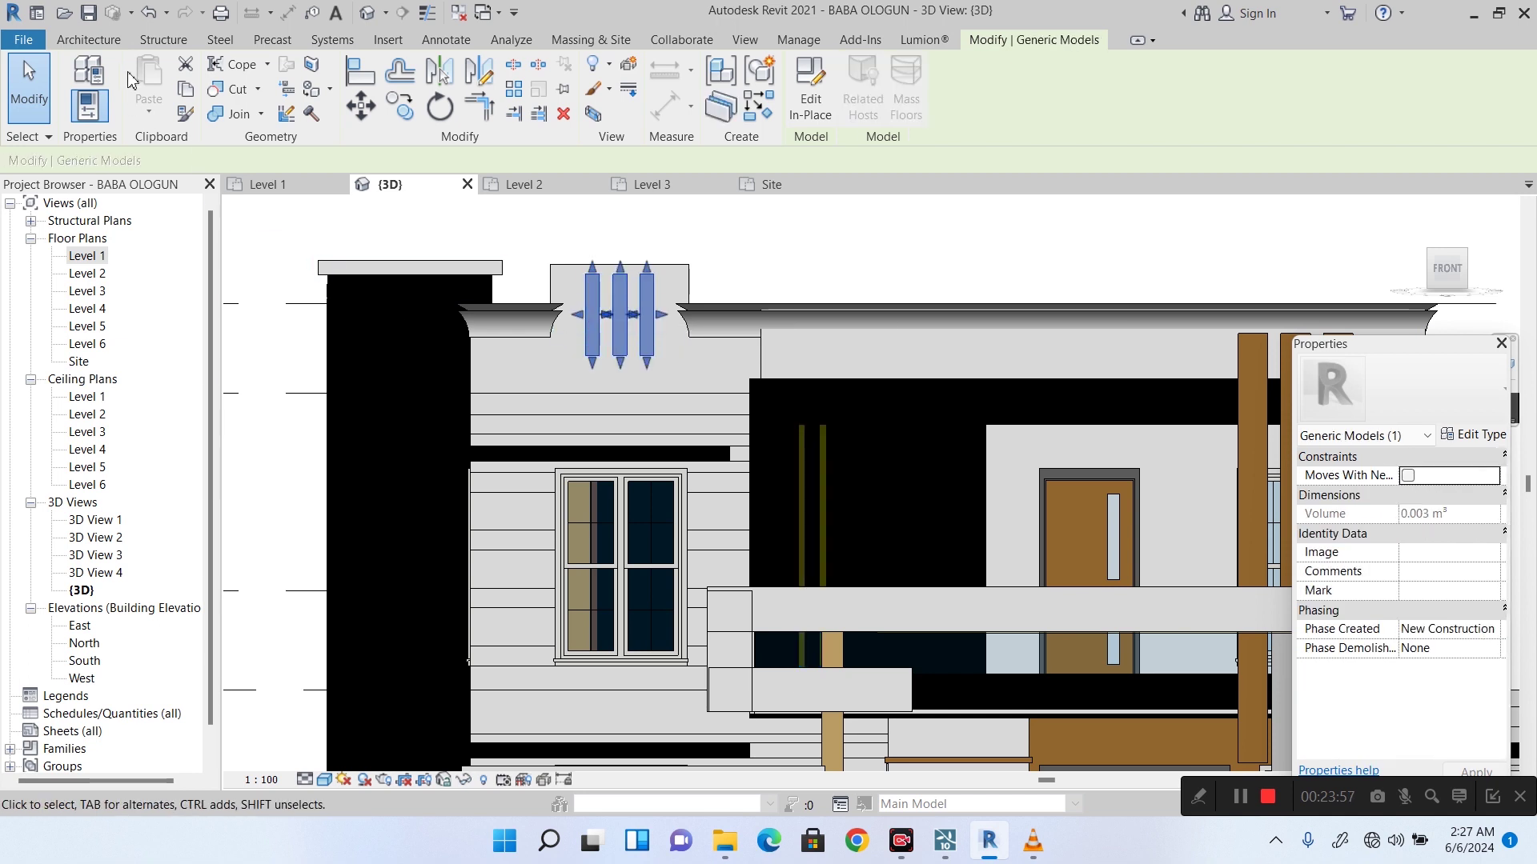
left_click(101, 44)
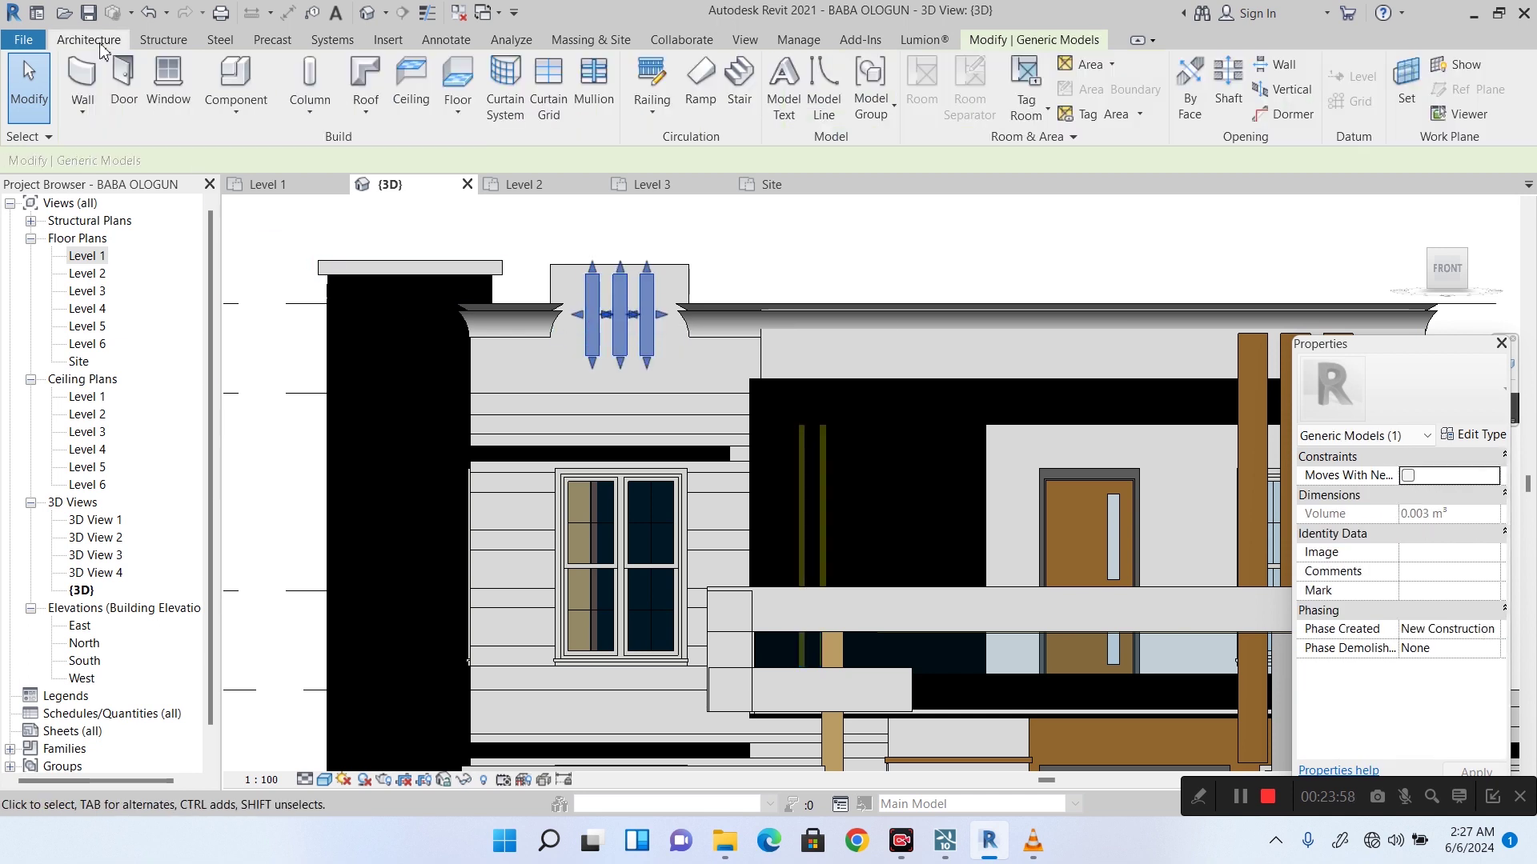
left_click(236, 113)
left_click(205, 194)
scroll(709, 427, "down", 1)
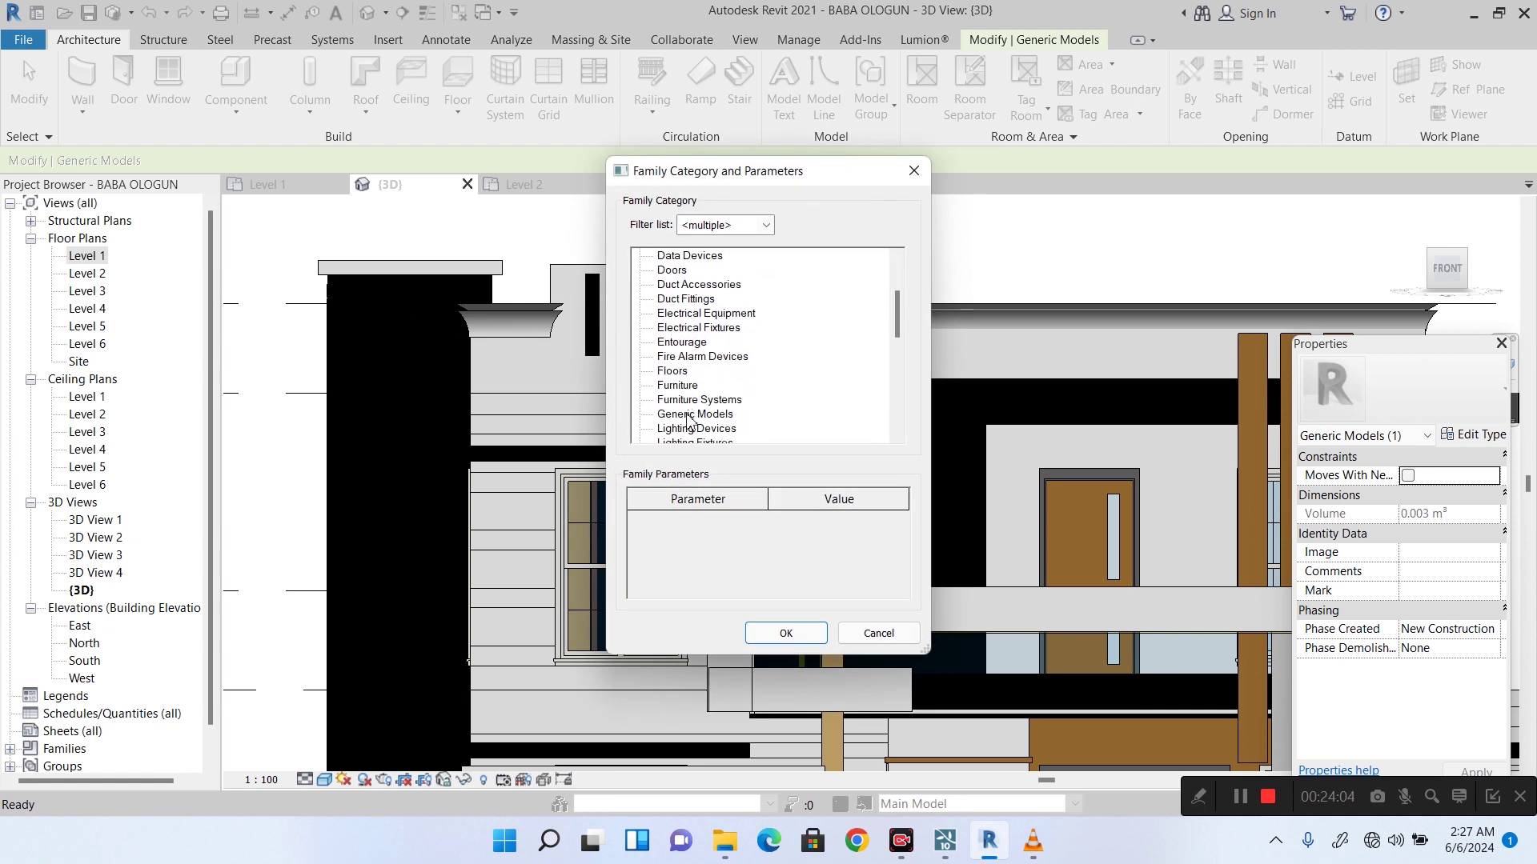
double_click(690, 415)
left_click(753, 453)
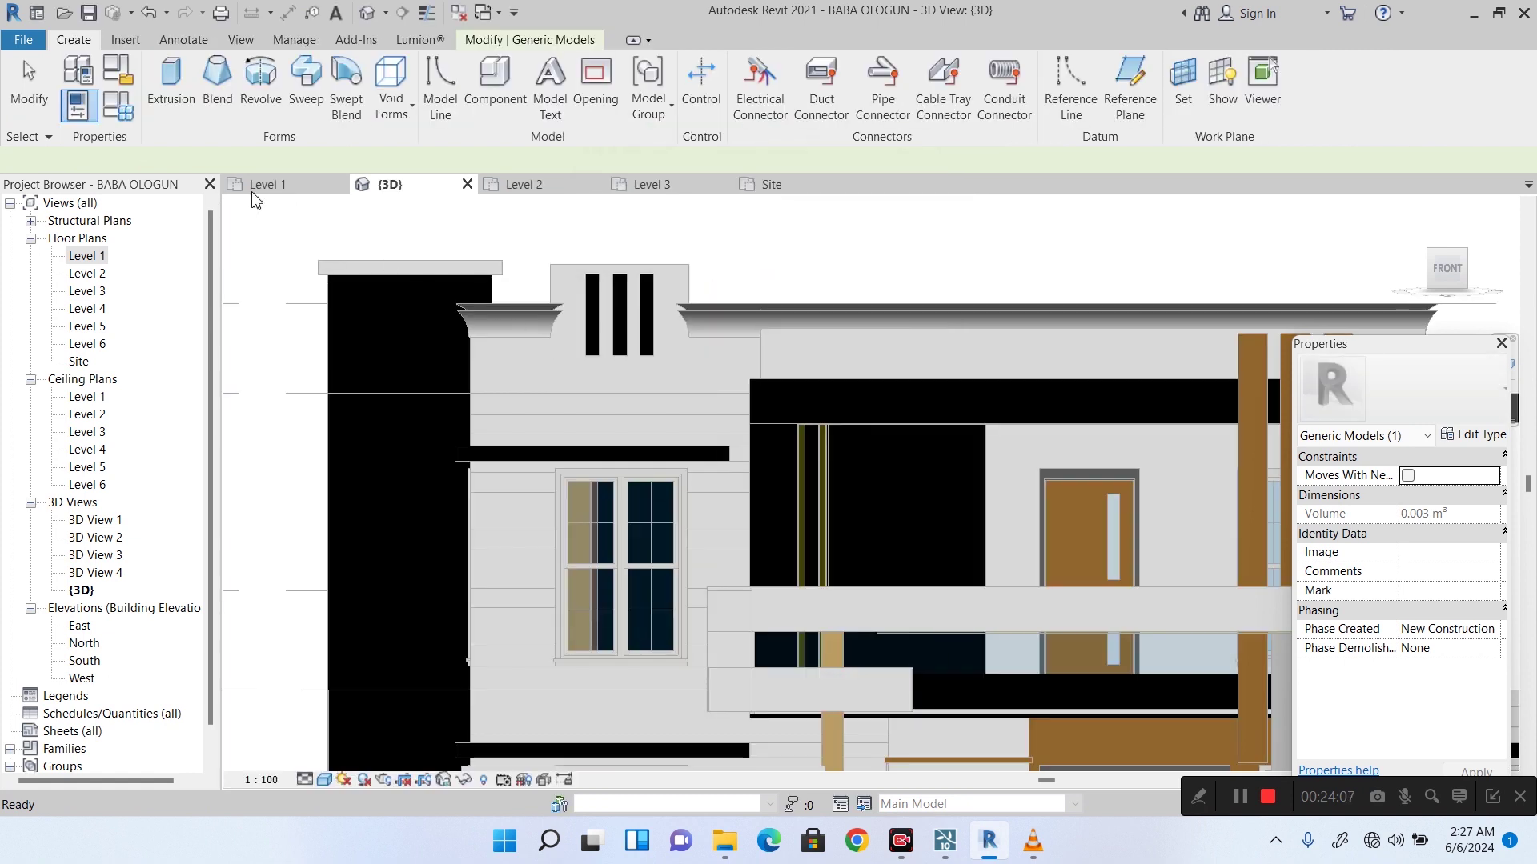
left_click(160, 90)
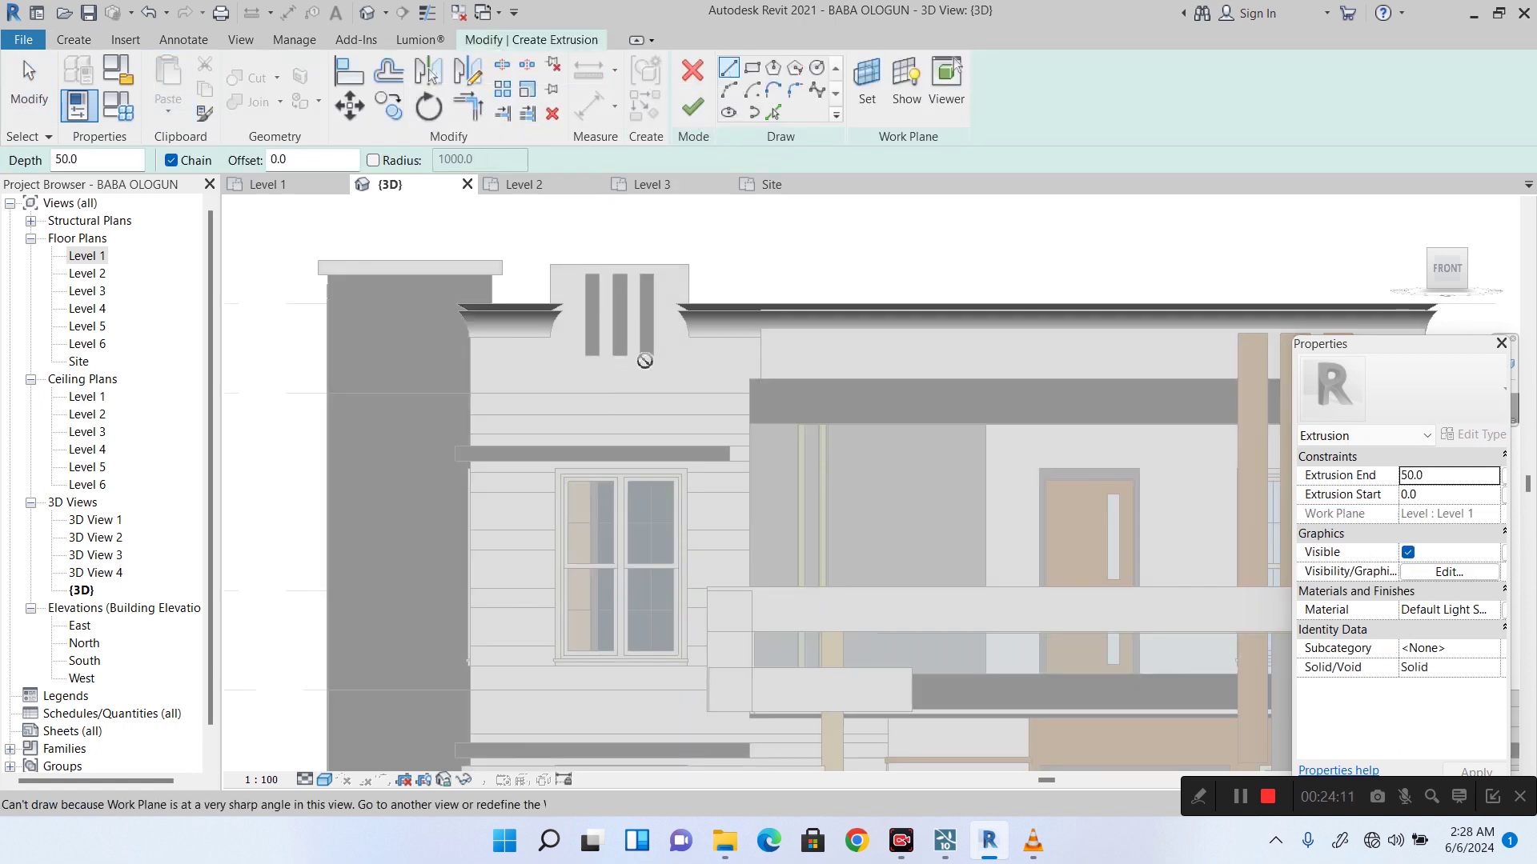
left_click(693, 86)
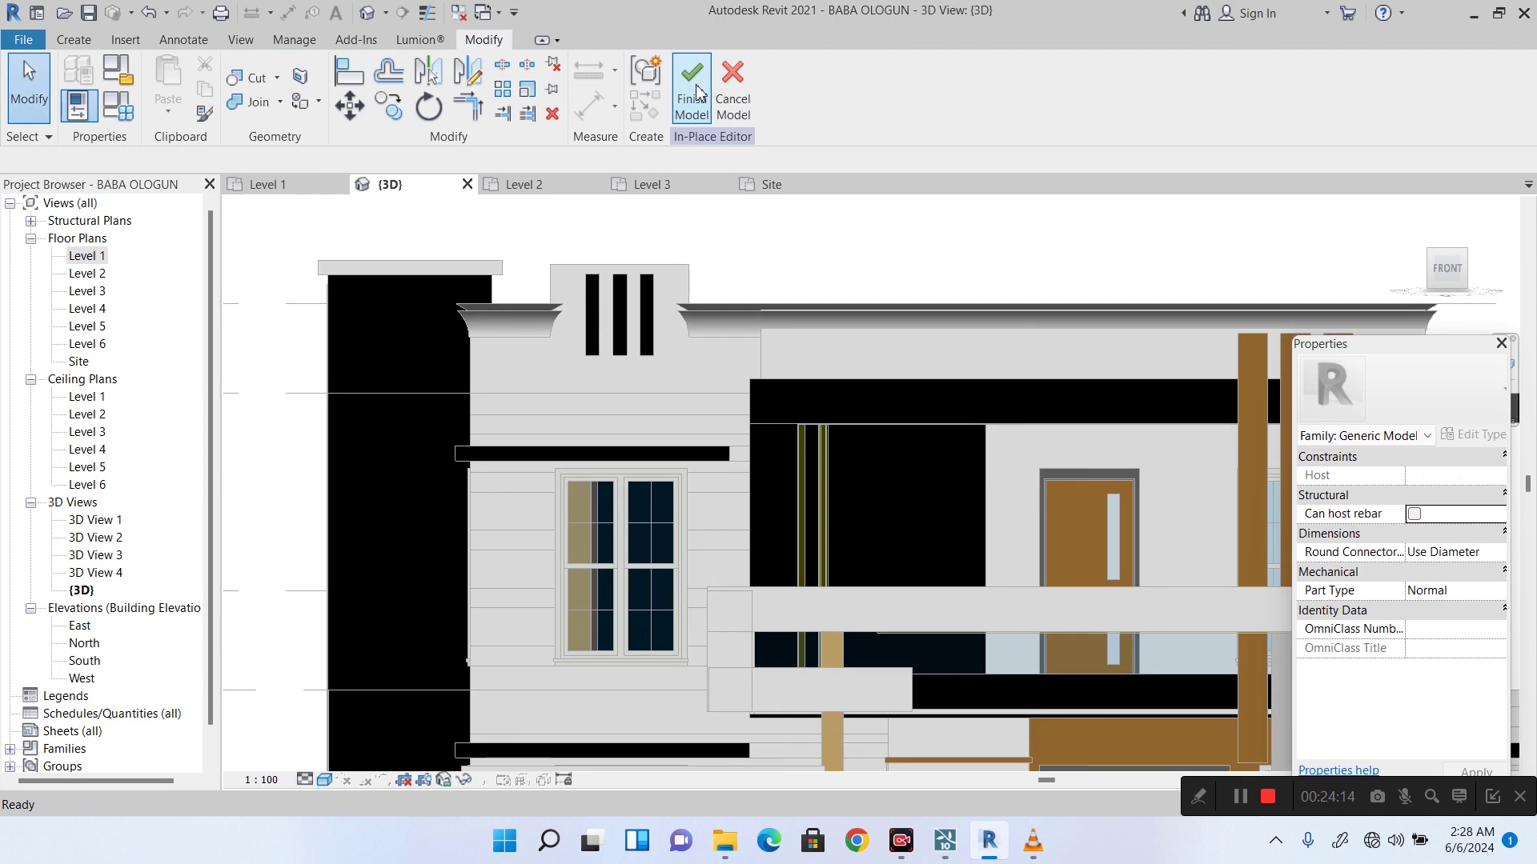
left_click(722, 80)
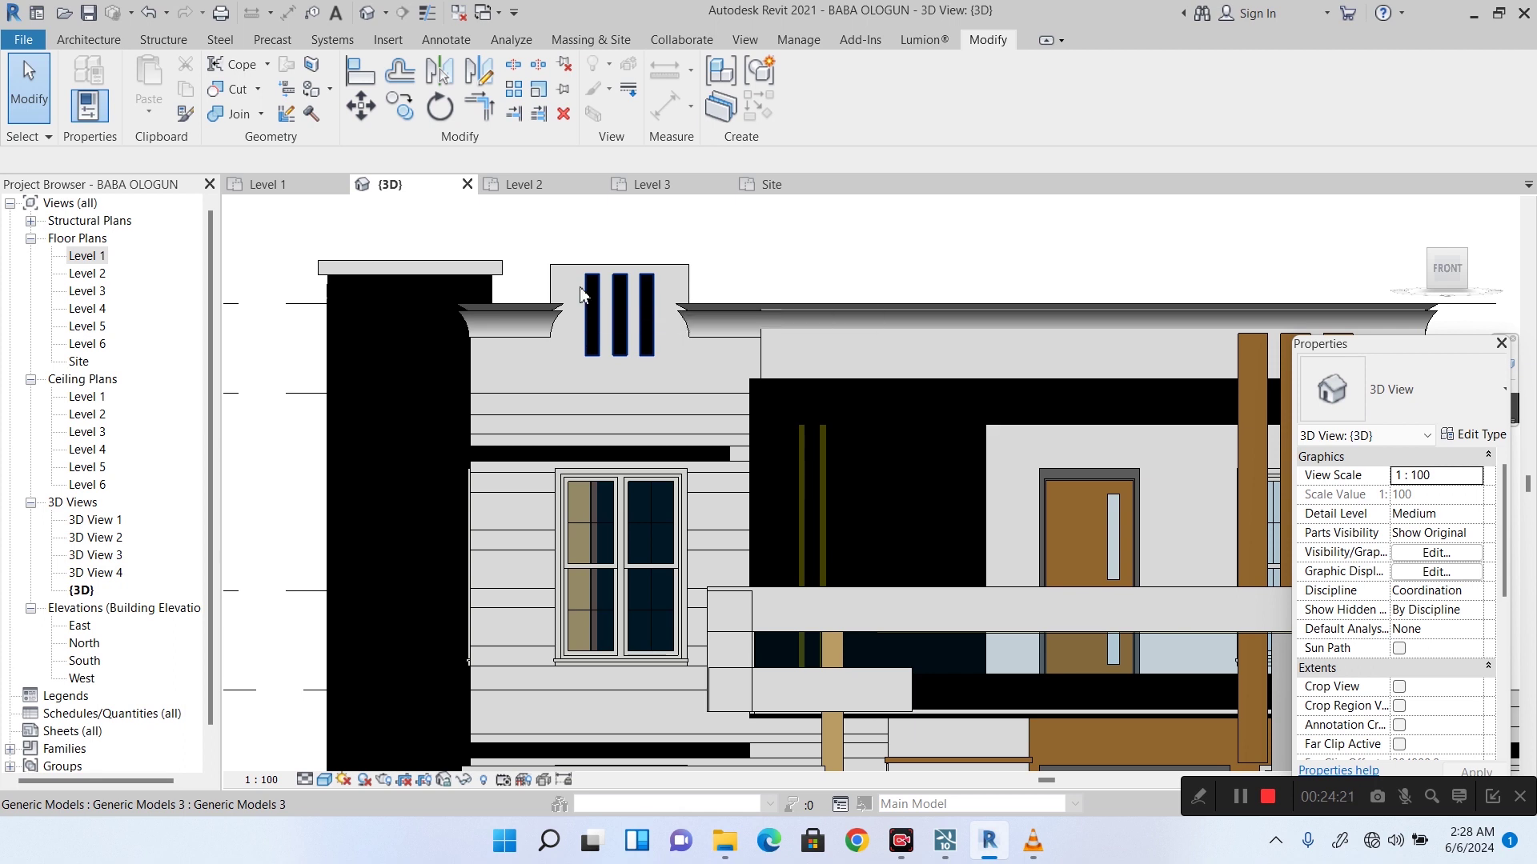
Zoom out to an aerial view of the whole walled compound and show the Lumion® ribbon tab.
scroll(592, 336, "down", 3)
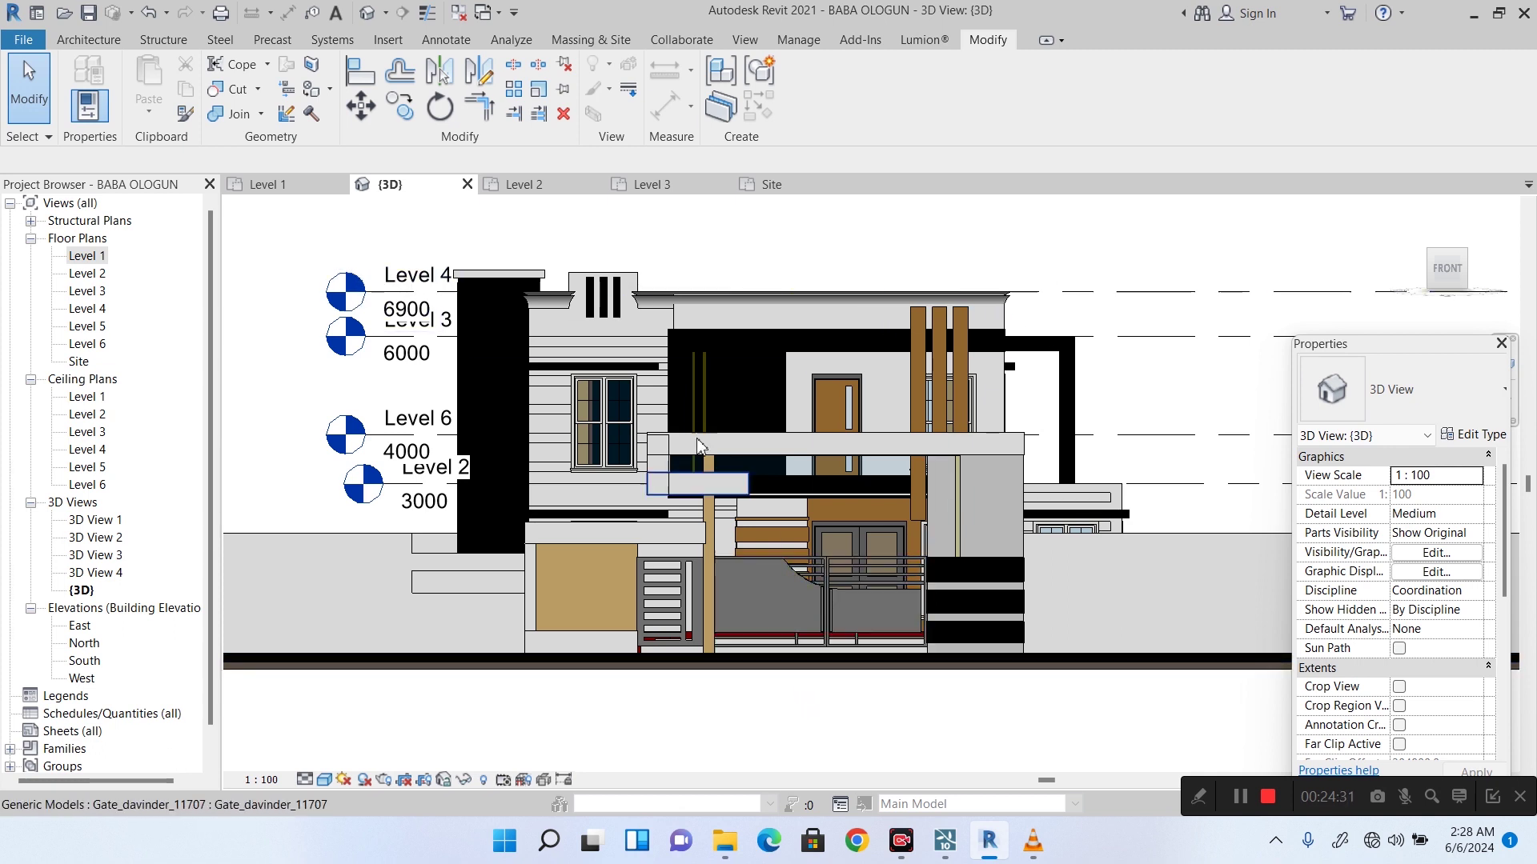
scroll(628, 408, "down", 2)
mouse_move(1448, 263)
left_mouse_down()
mouse_move(1400, 278)
mouse_move(1406, 330)
mouse_move(230, 341)
mouse_move(315, 327)
mouse_move(344, 286)
mouse_move(327, 249)
mouse_move(278, 254)
mouse_move(1214, 248)
mouse_move(1152, 352)
left_mouse_up()
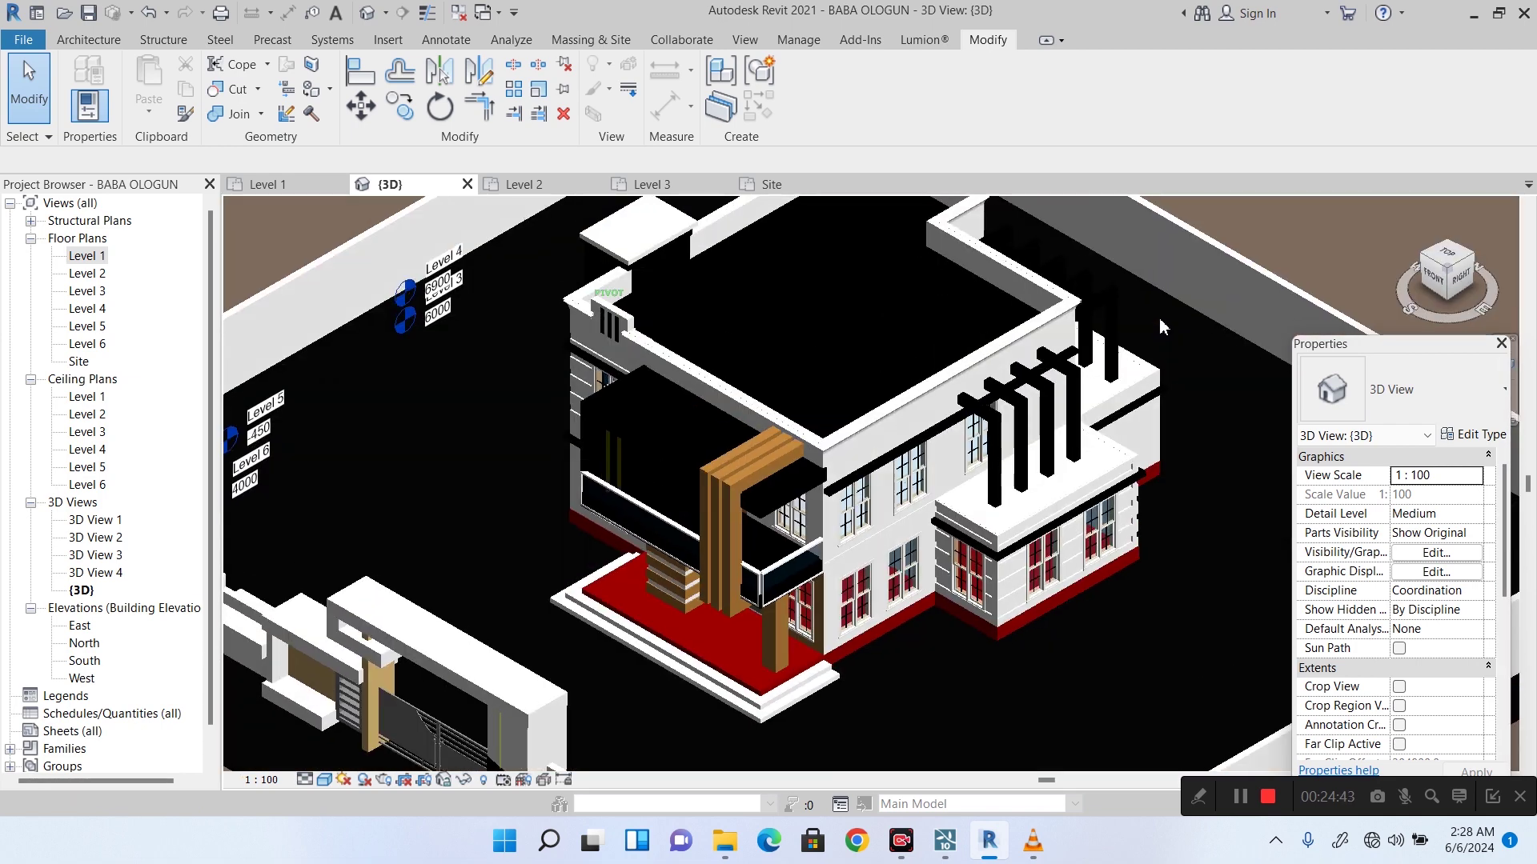
scroll(928, 453, "down", 5)
scroll(928, 452, "up", 3)
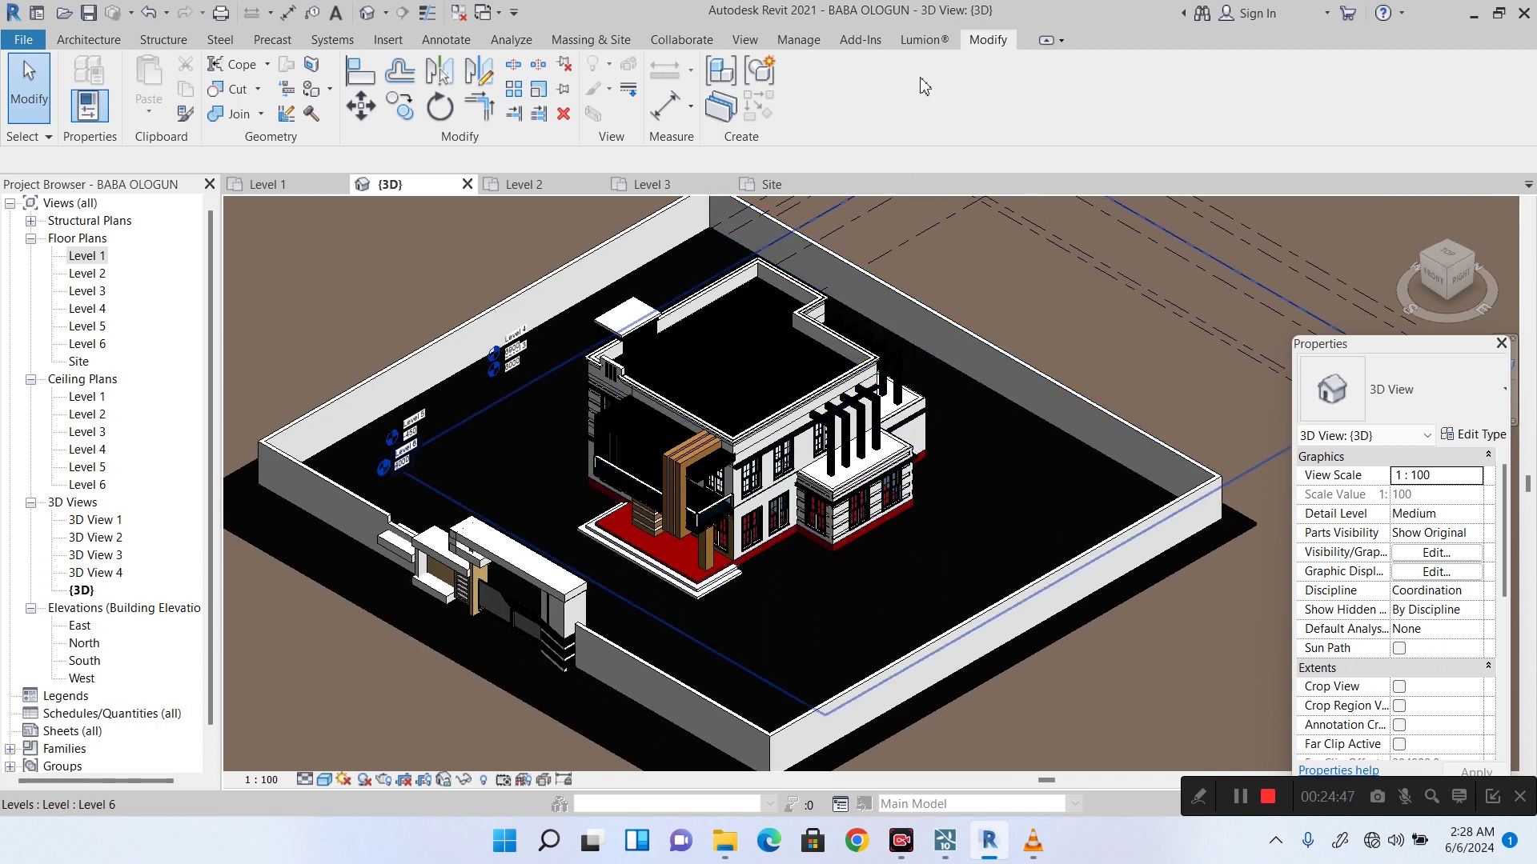
left_click(922, 48)
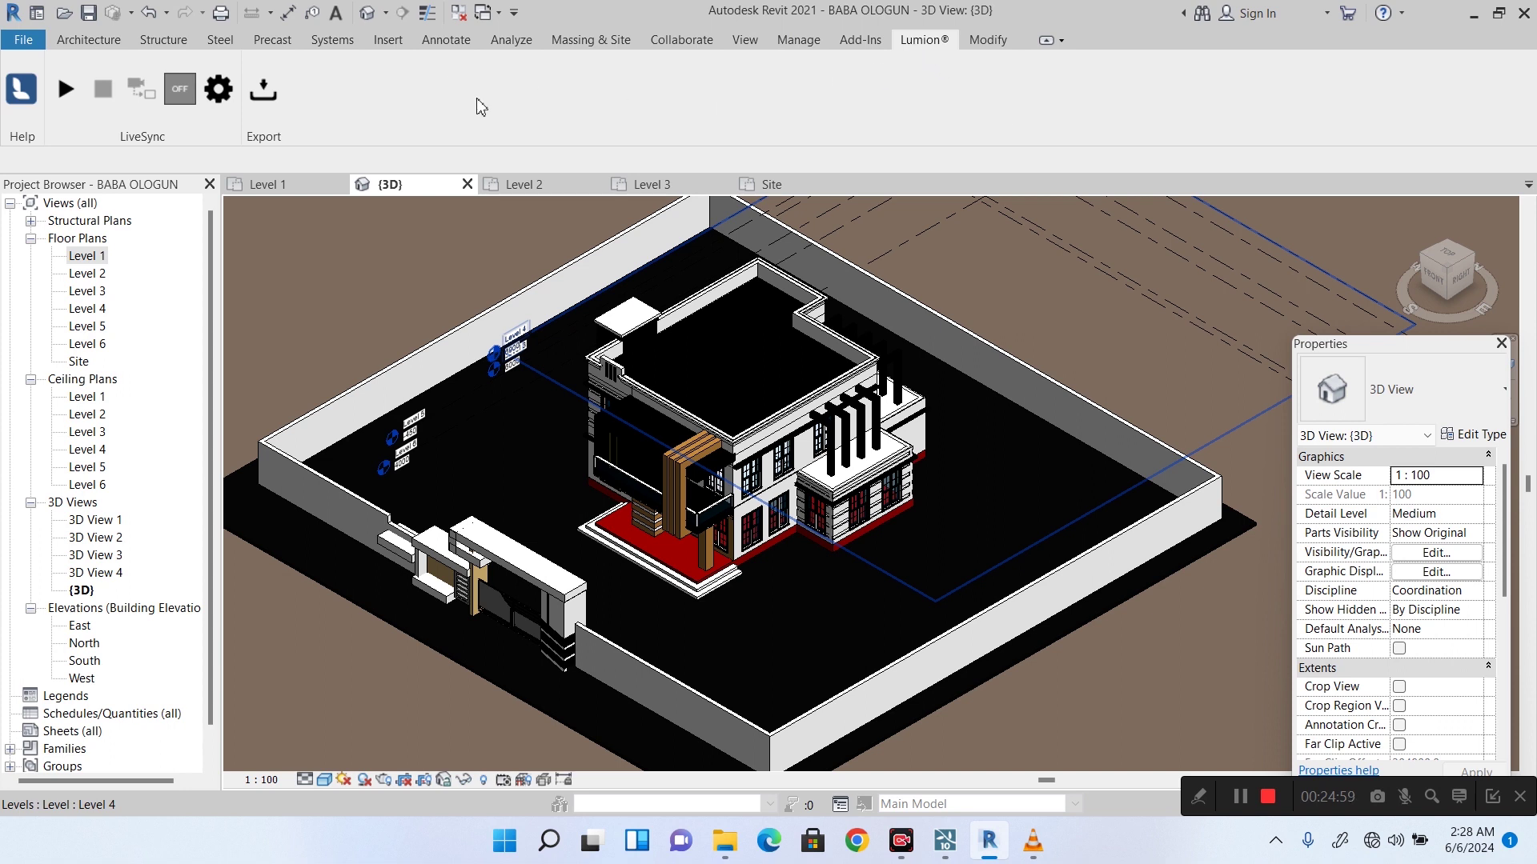
Start LiveSync from the Lumion® tab, retrying it after checking Lumion on the taskbar.
left_click(64, 90)
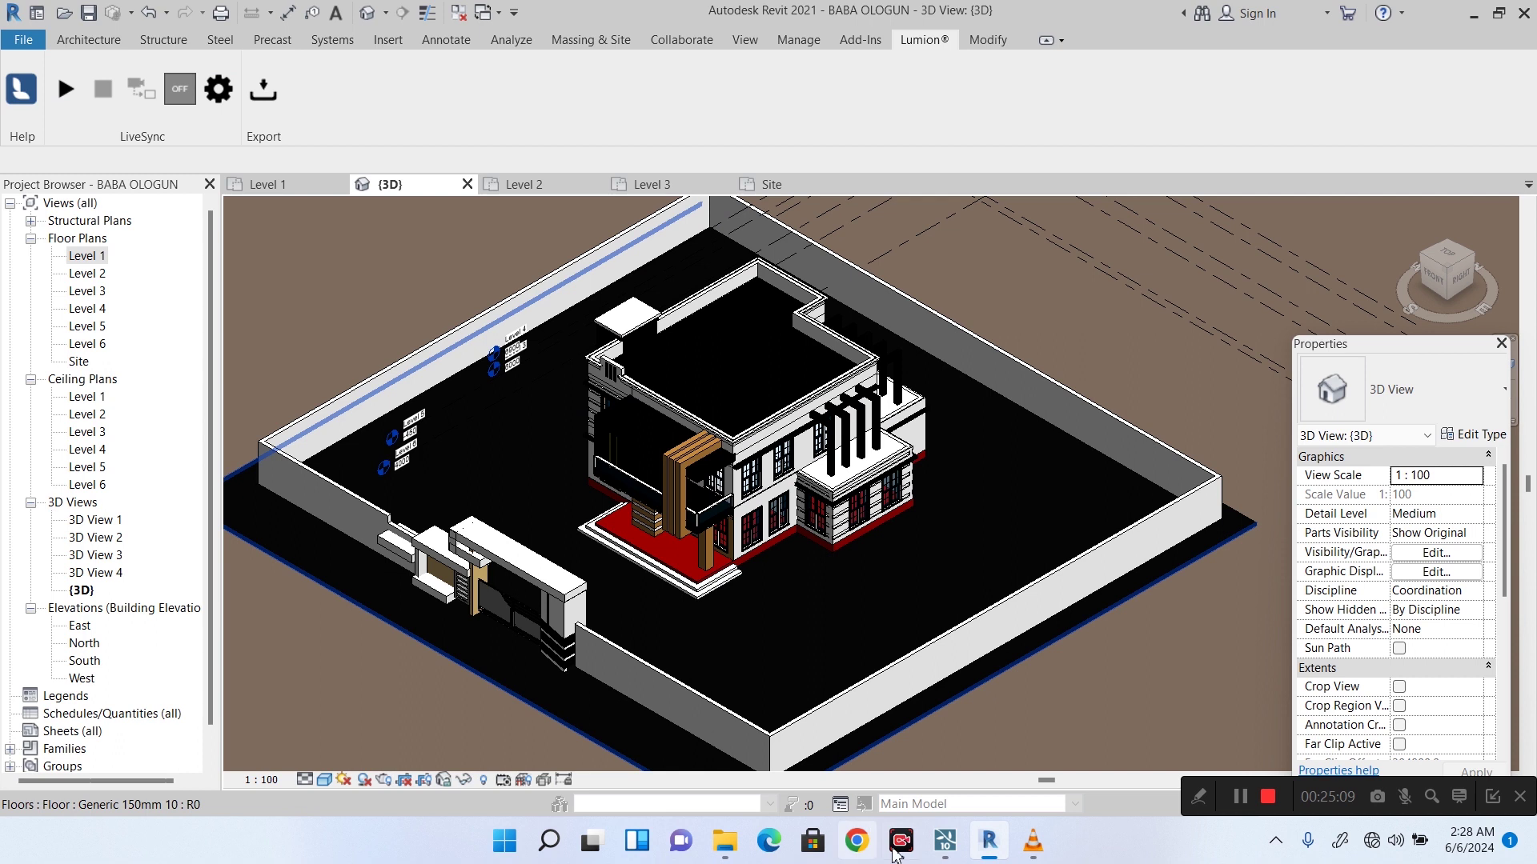
mouse_move(946, 857)
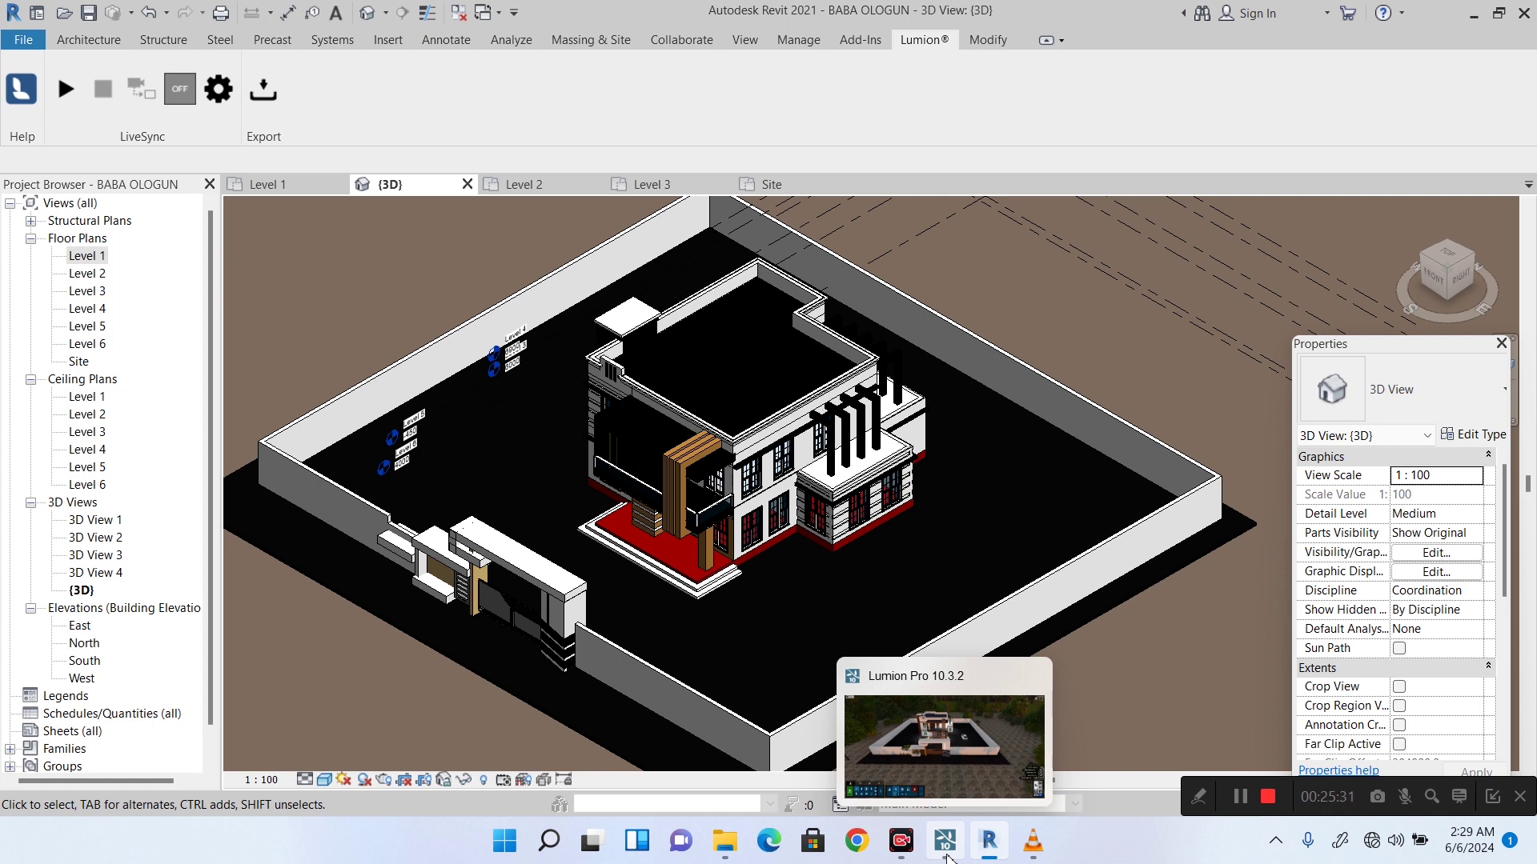
left_click(65, 88)
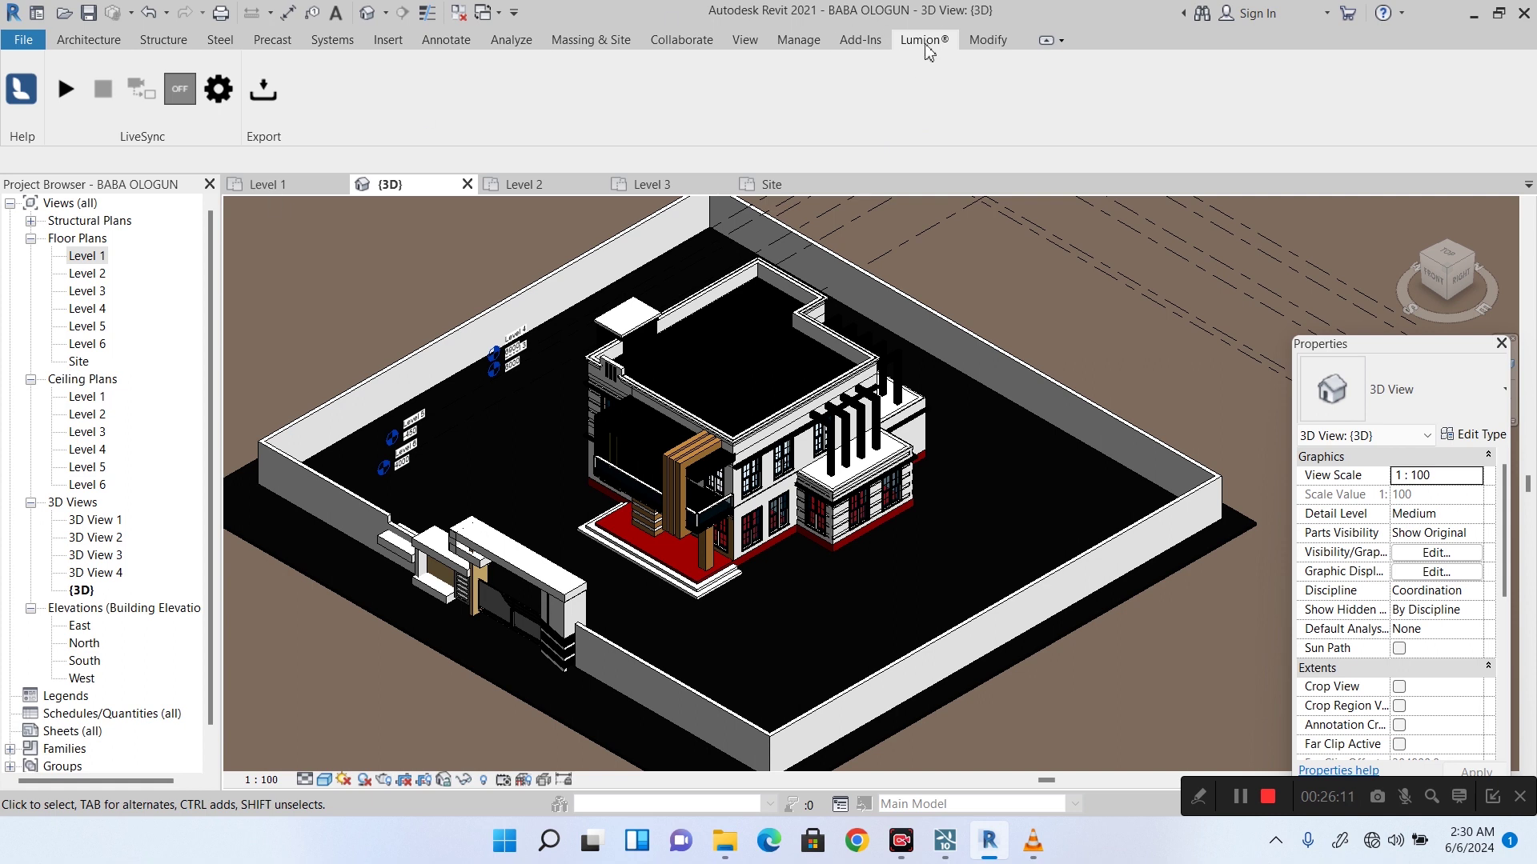
Return to the Lumion scene, move the camera closer to the house, and toggle select-all on and off.
left_click(945, 838)
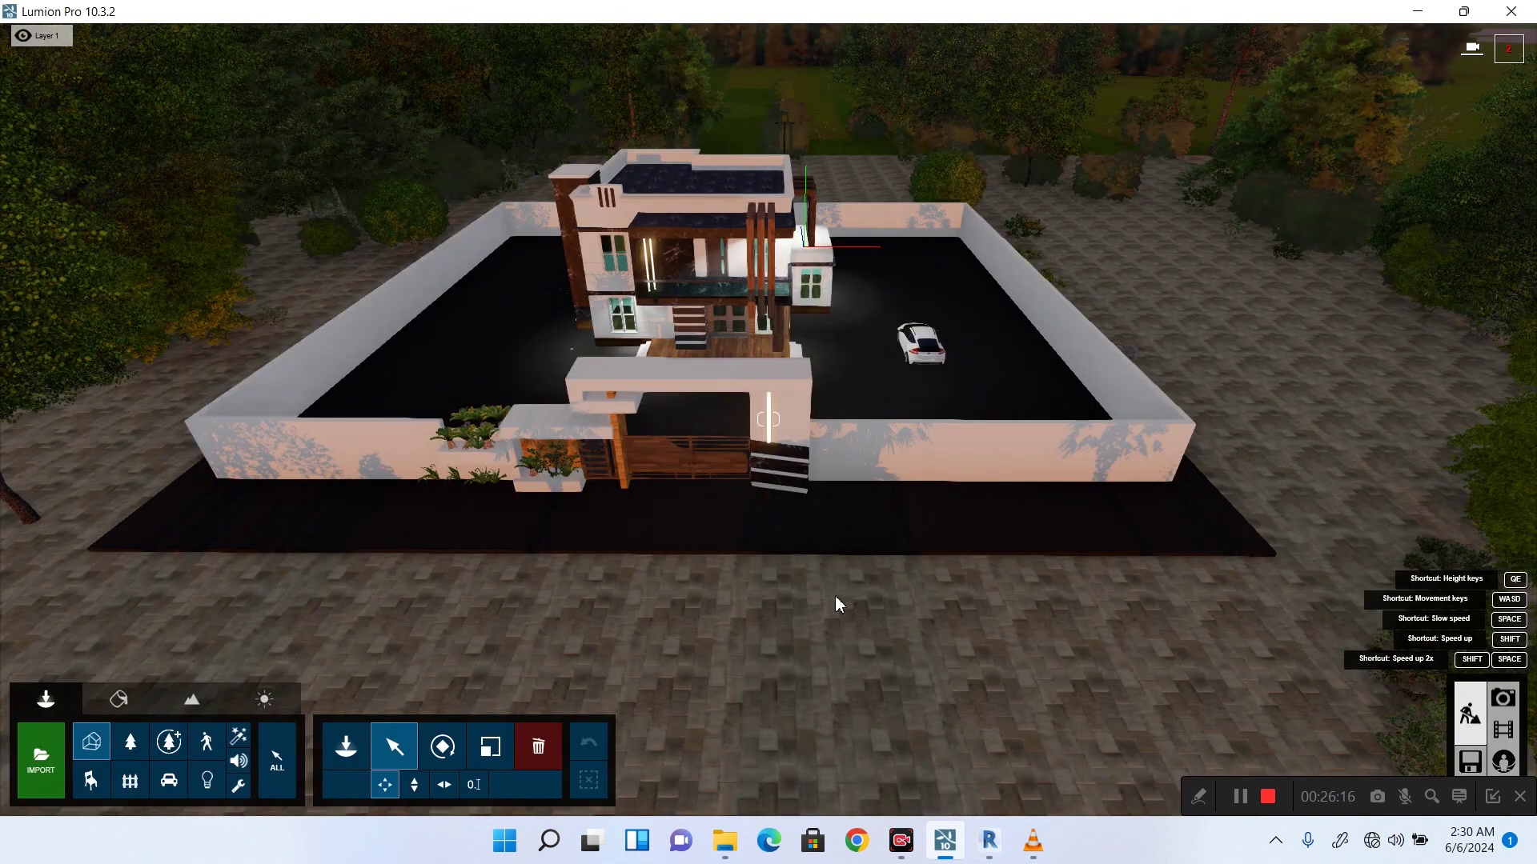
scroll(834, 607, "up", 1)
scroll(650, 178, "up", 3)
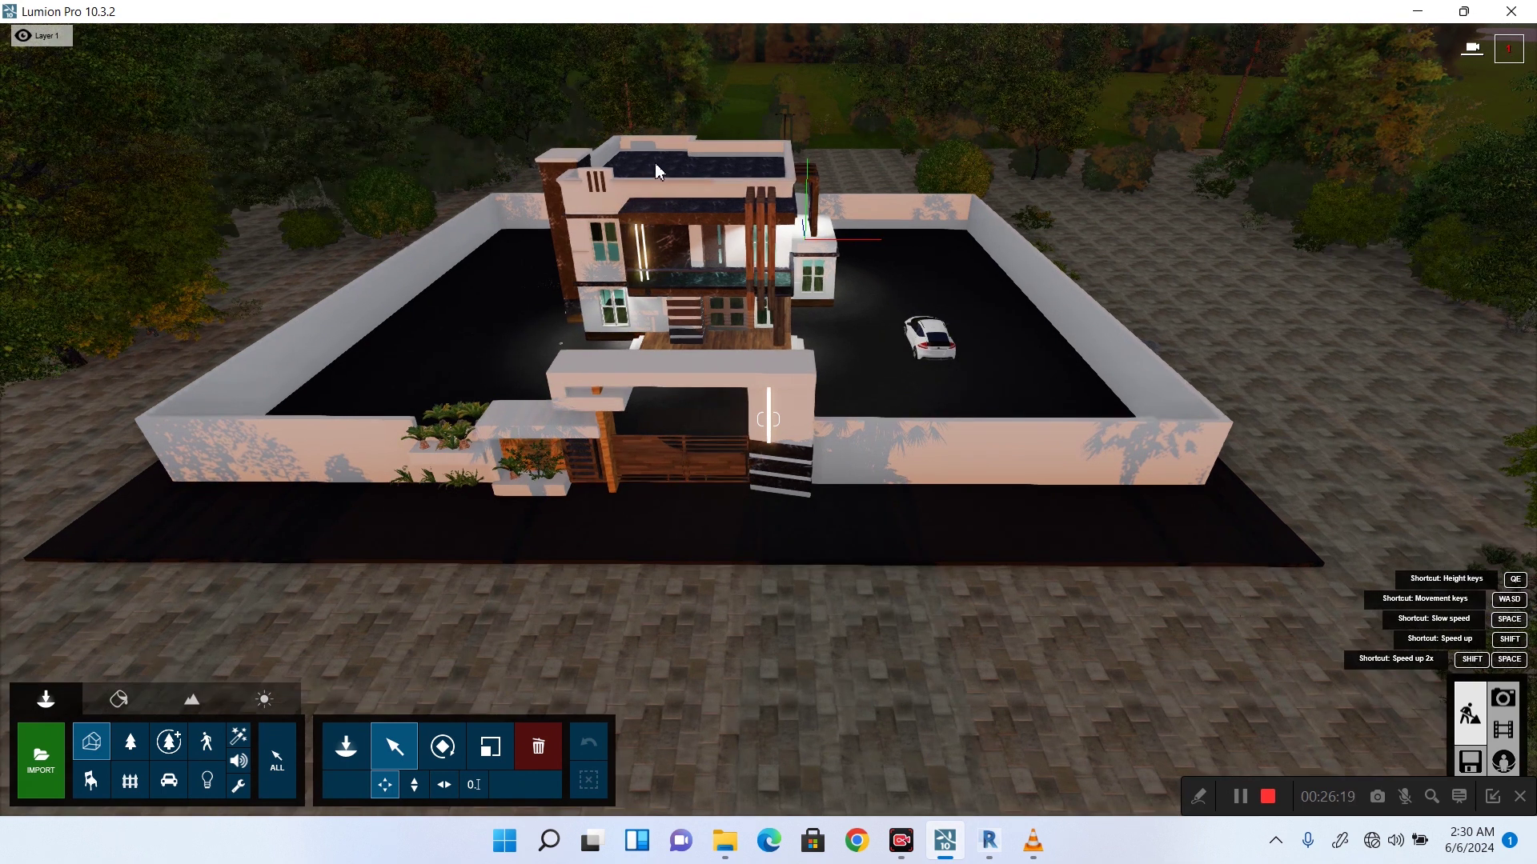
scroll(655, 157, "up", 3)
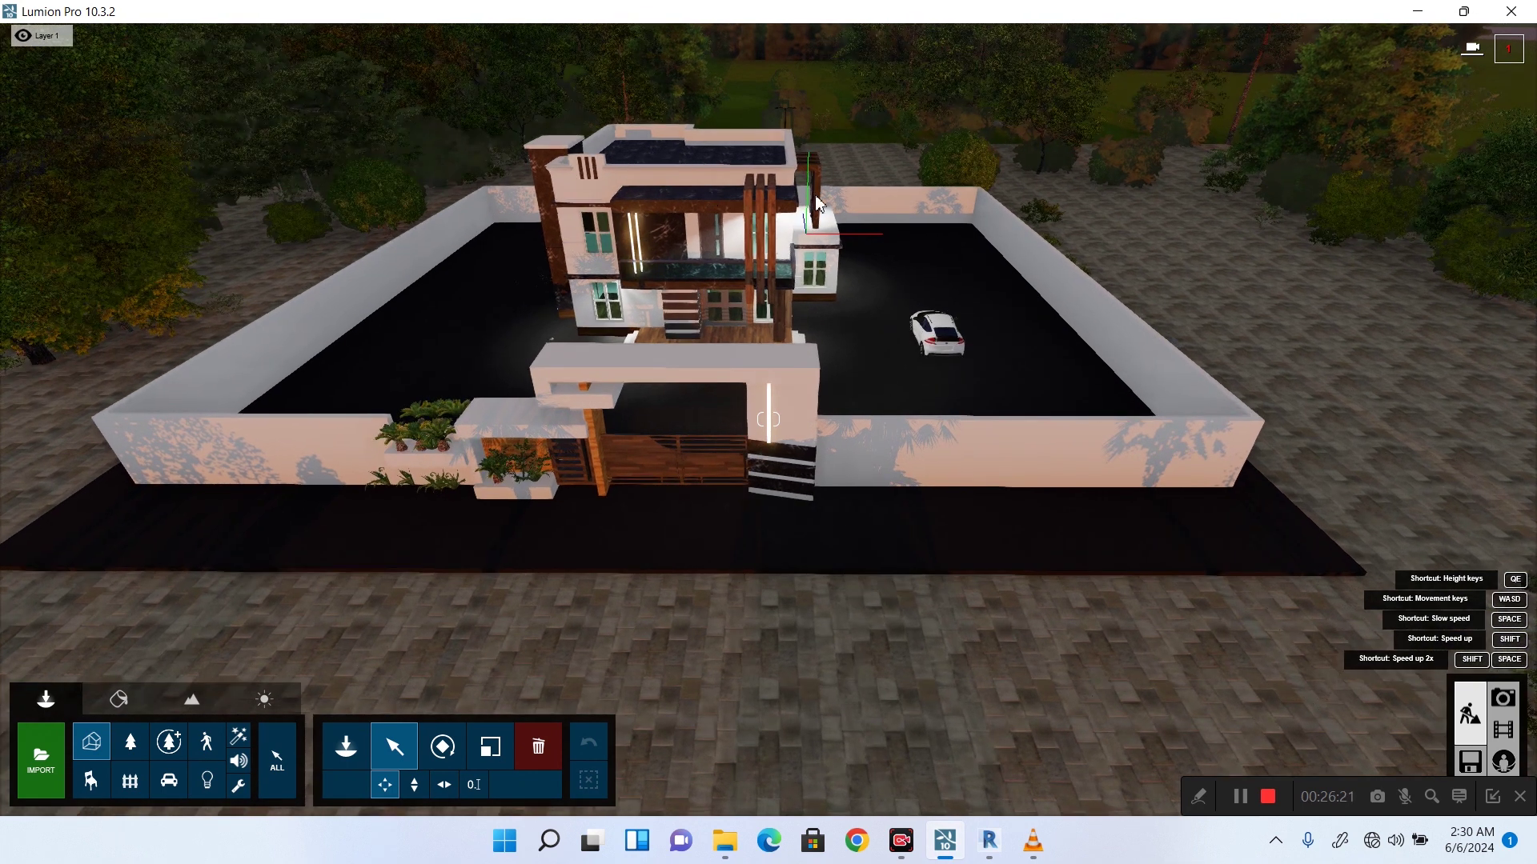
scroll(777, 349, "up", 4)
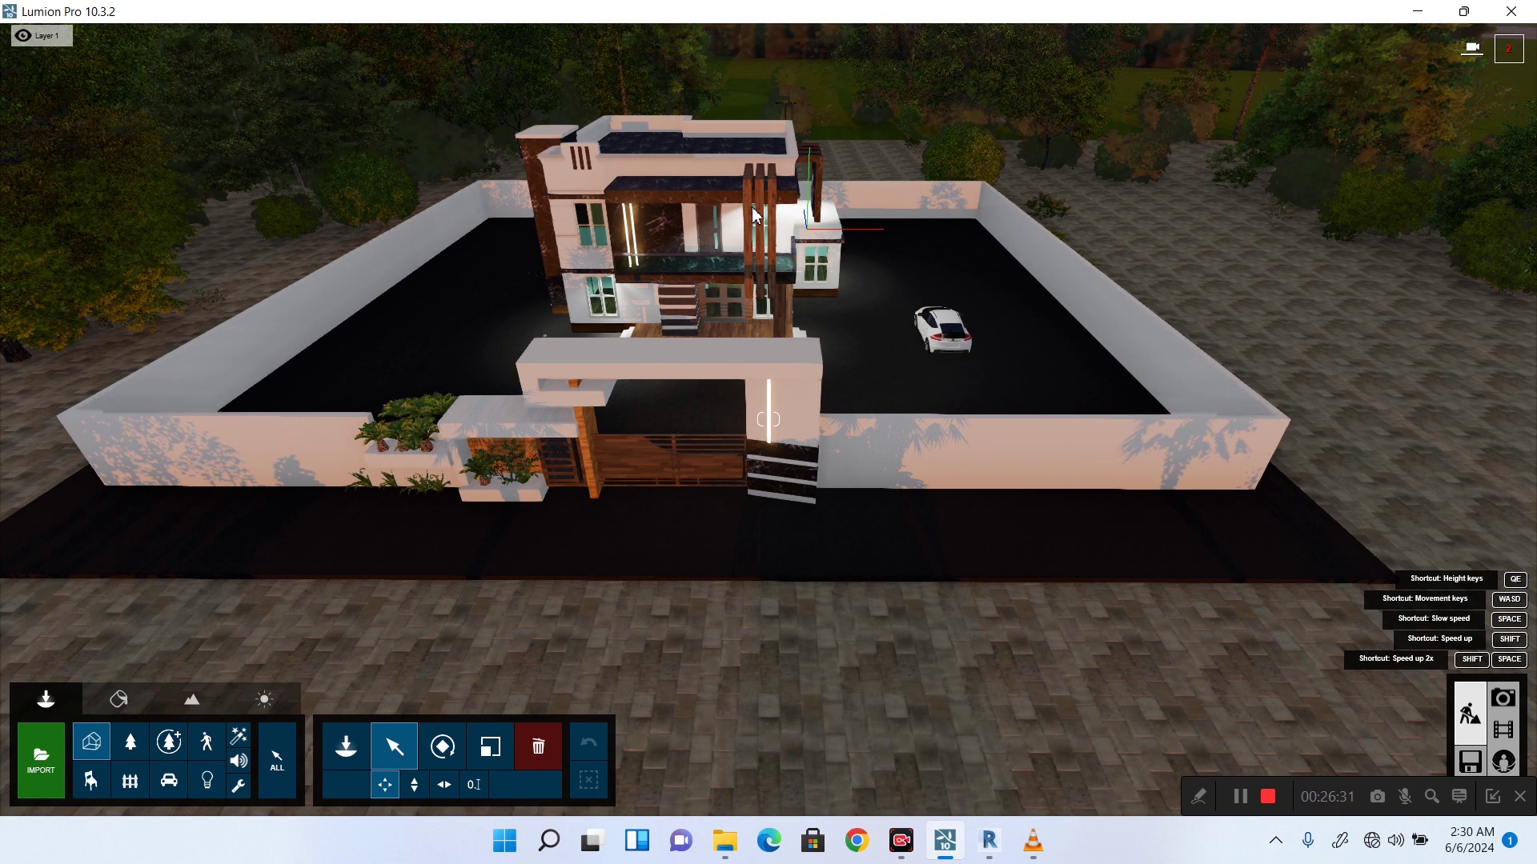
left_click(821, 464)
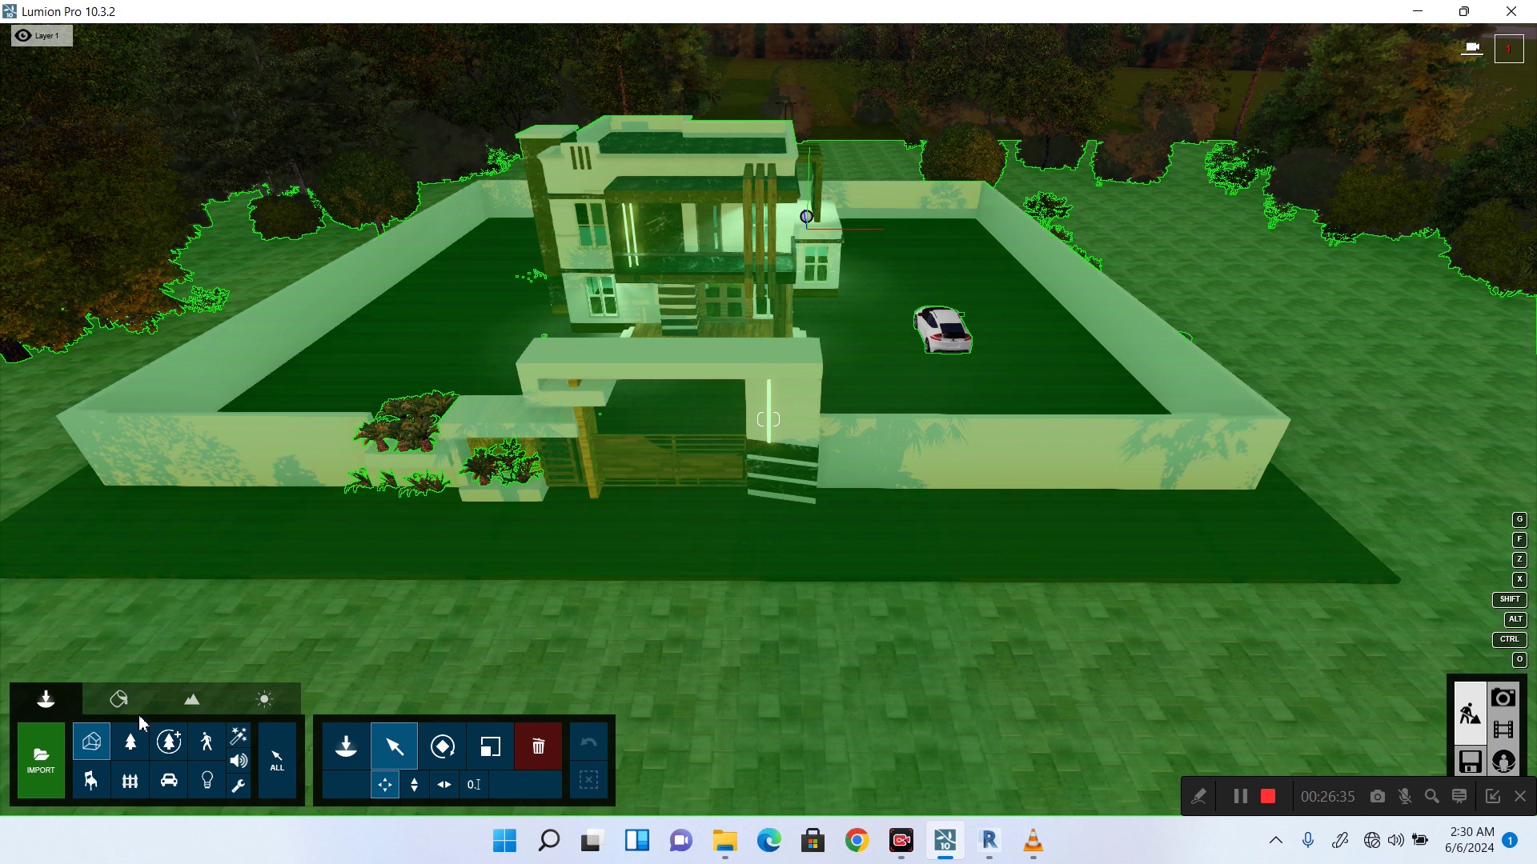
left_click(120, 702)
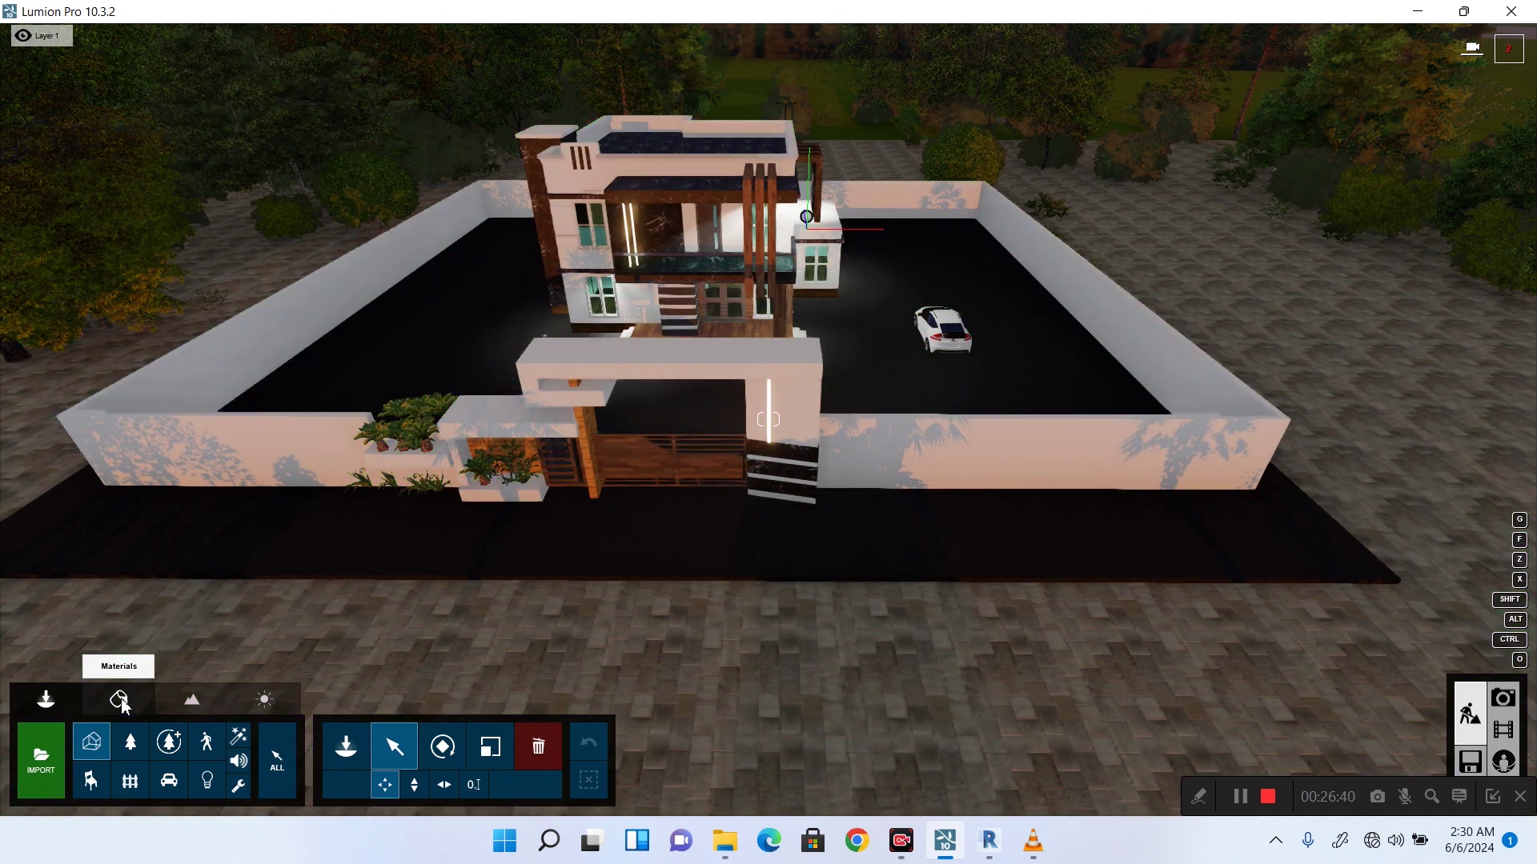
Open the gate's dark marble material and browse the outdoor, indoor and Various library categories.
left_click(120, 702)
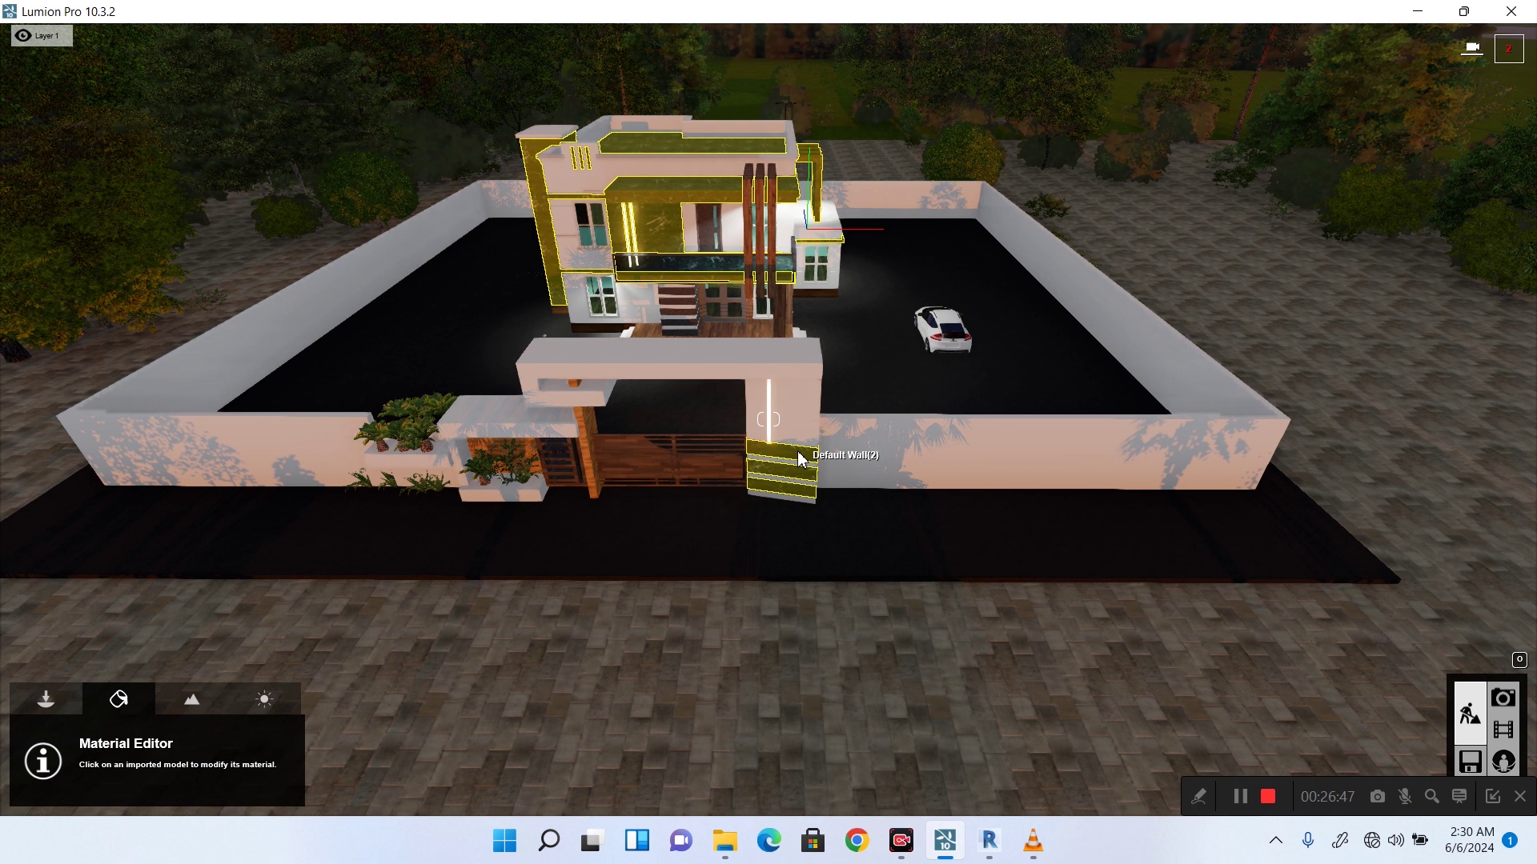
left_click(800, 457)
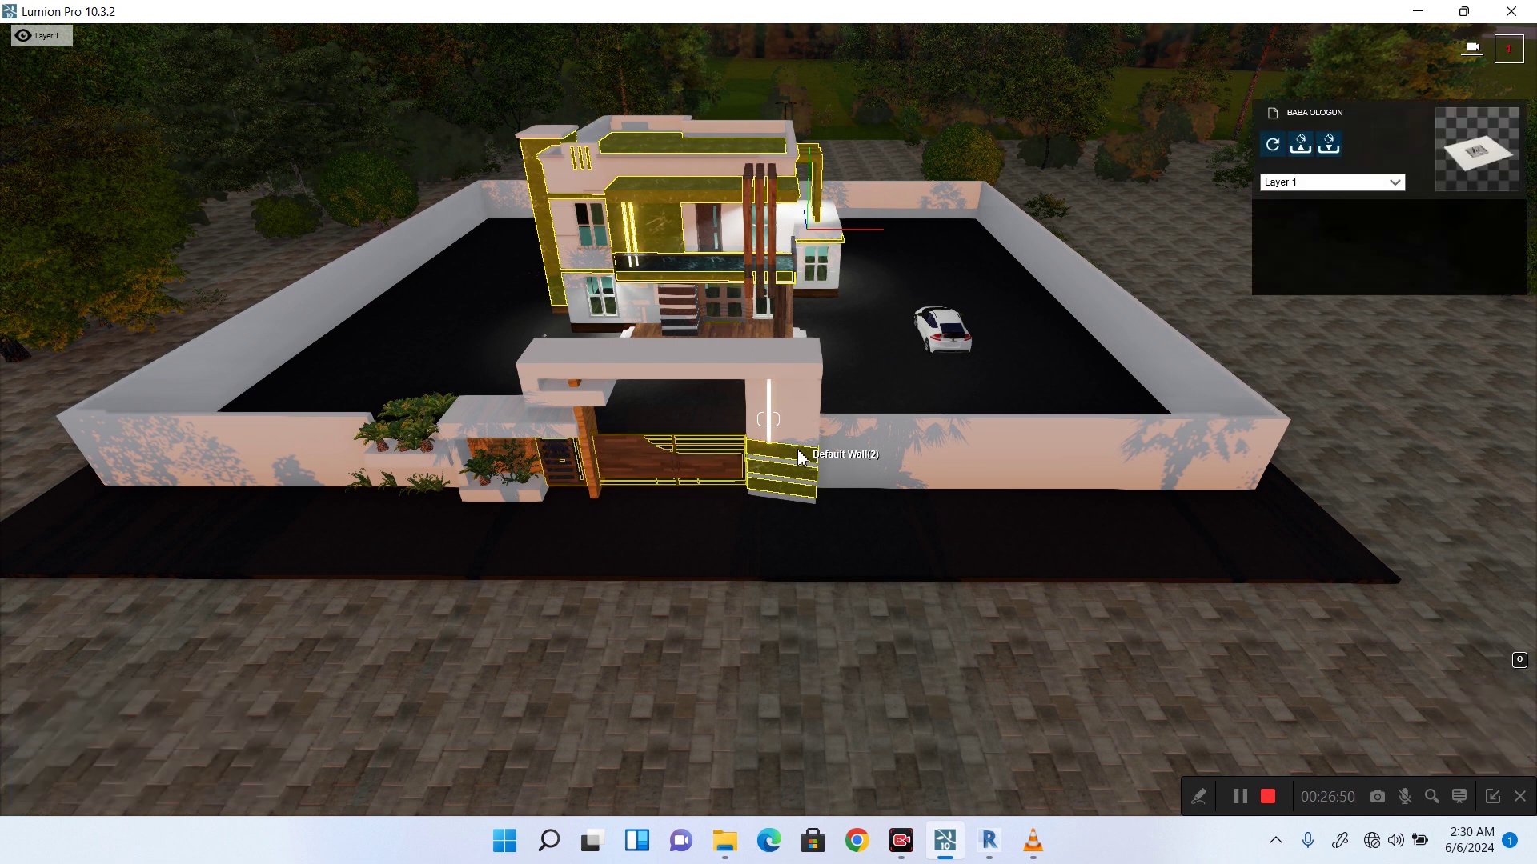
left_click(801, 457)
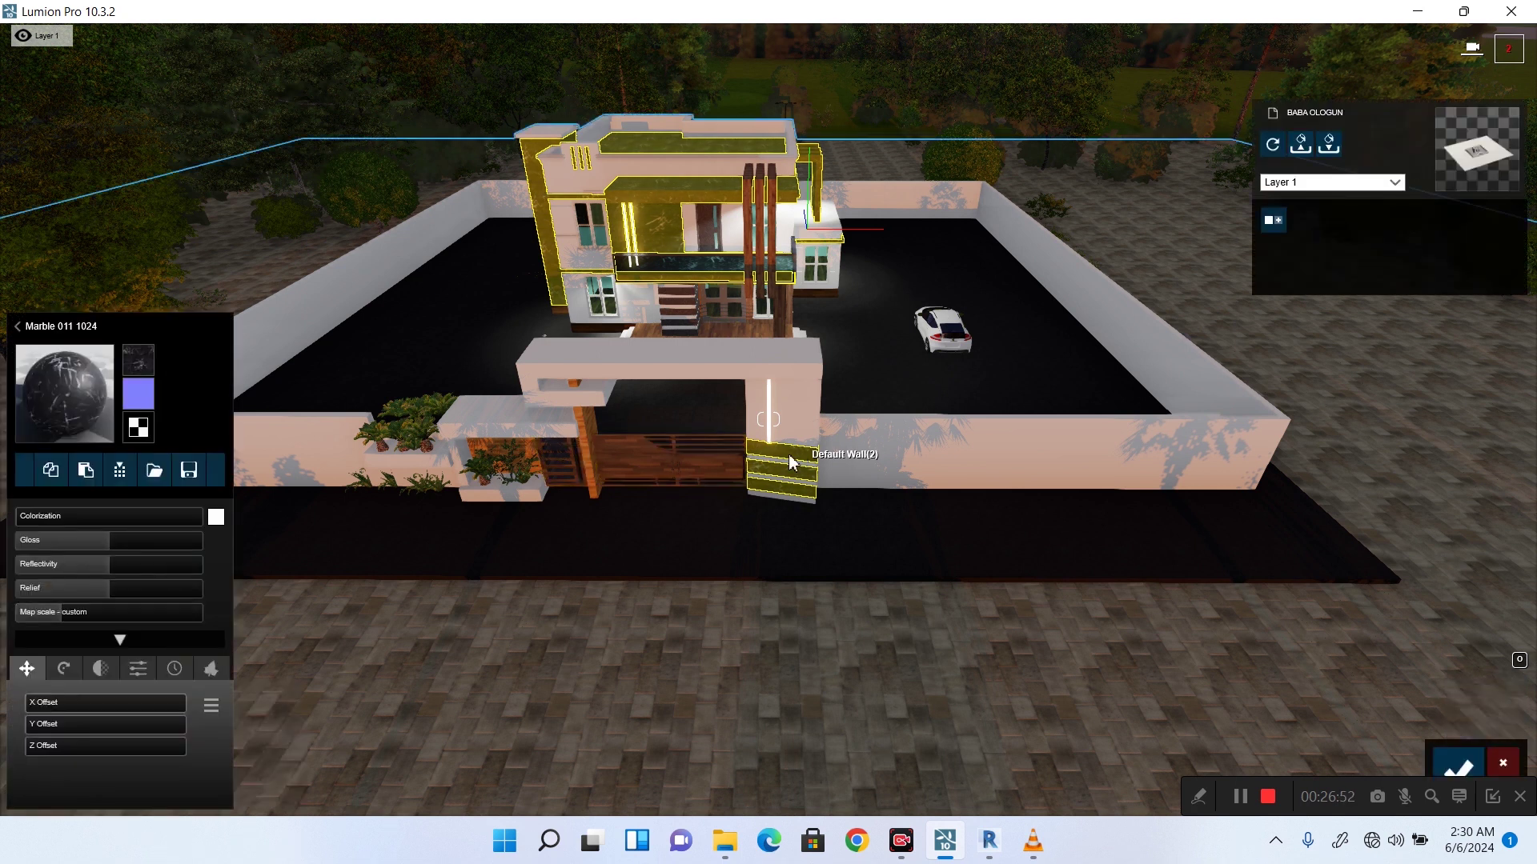
left_click(78, 397)
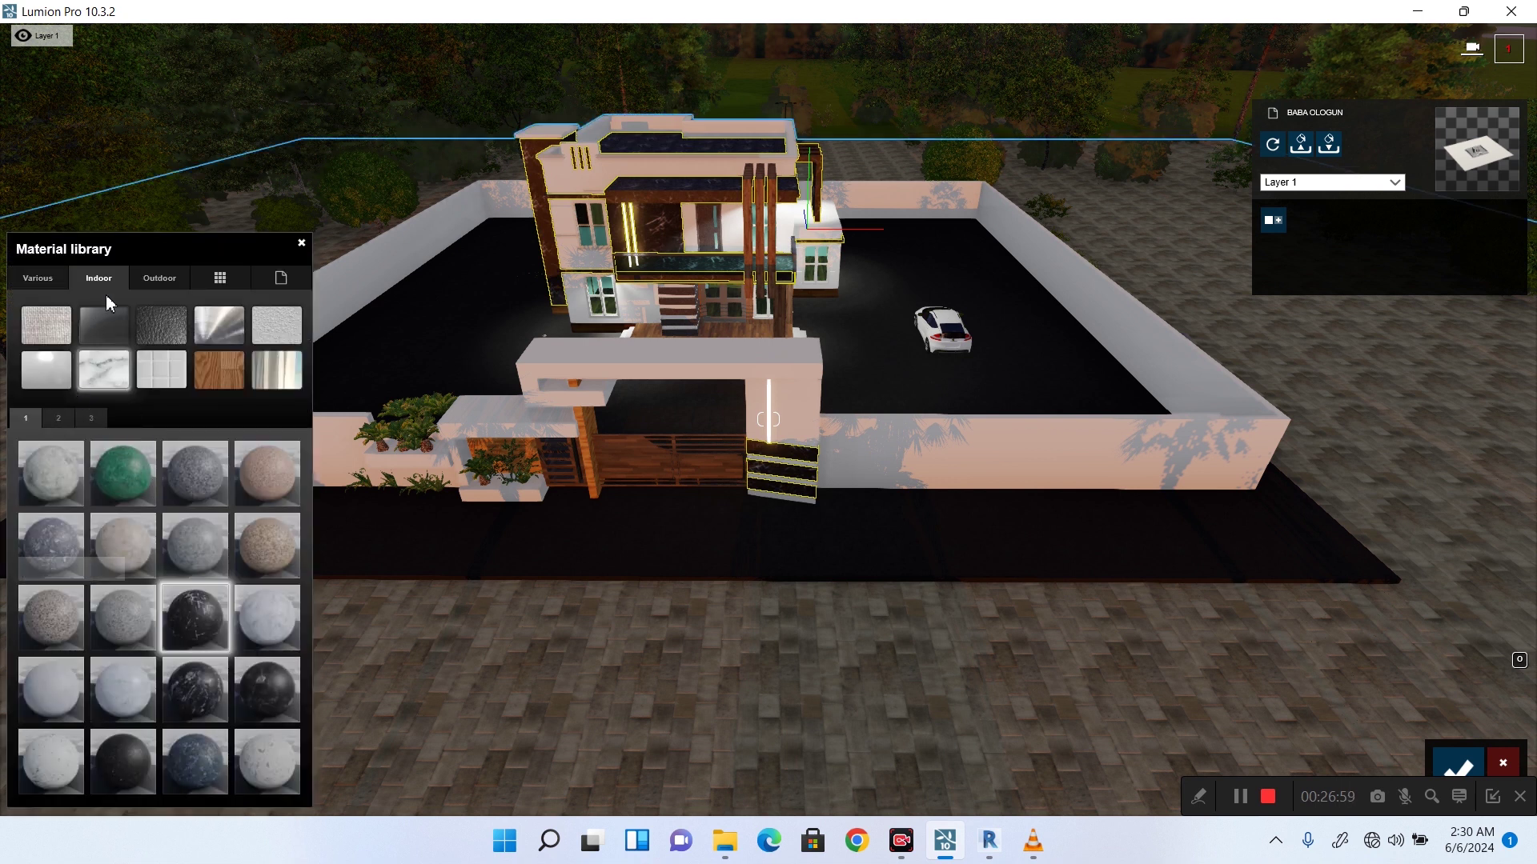
left_click(162, 286)
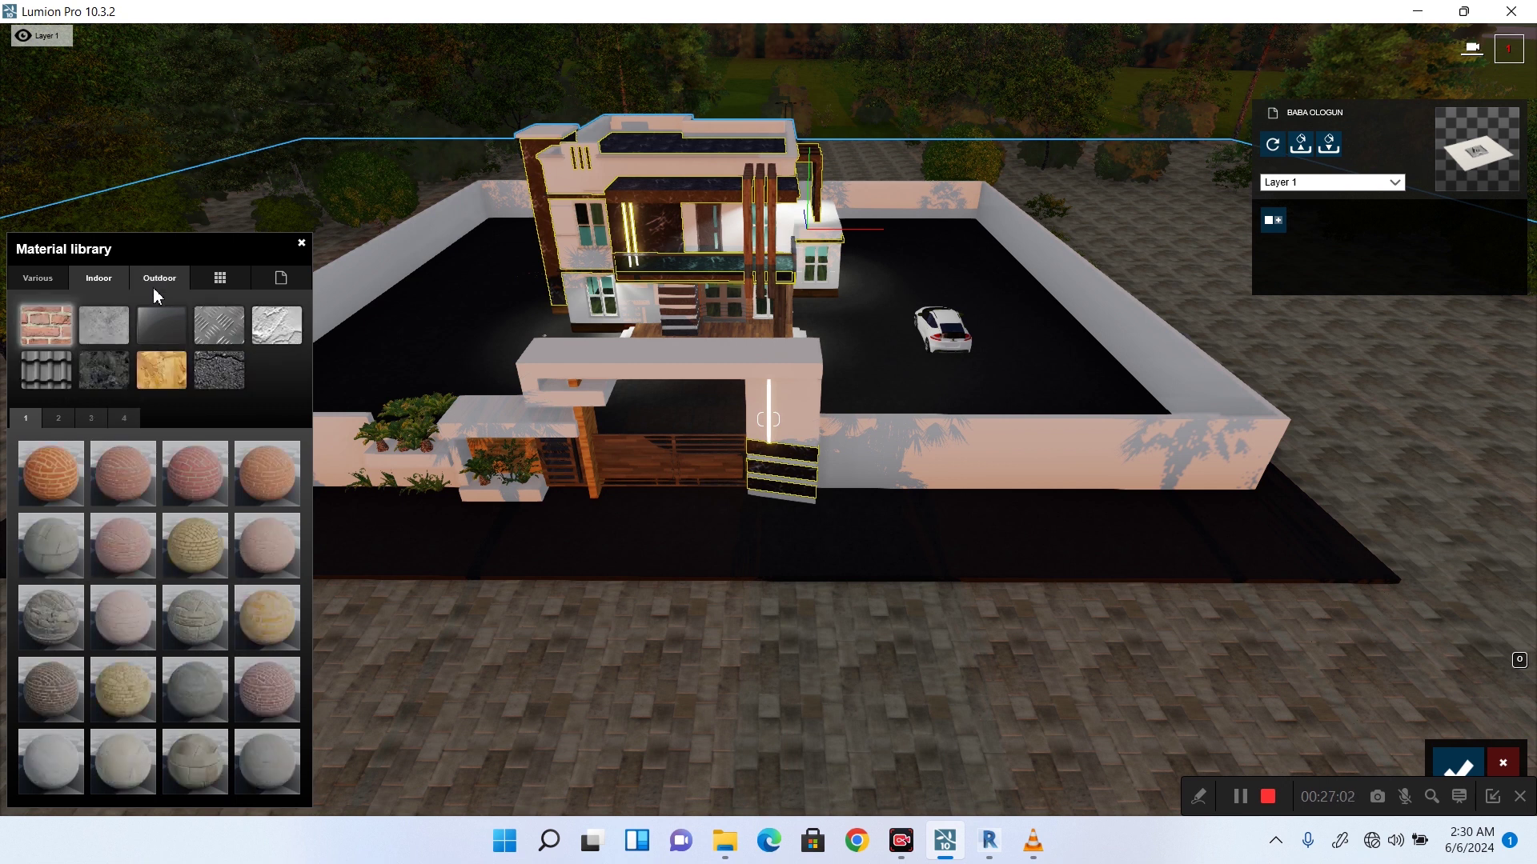
left_click(95, 282)
left_click(40, 280)
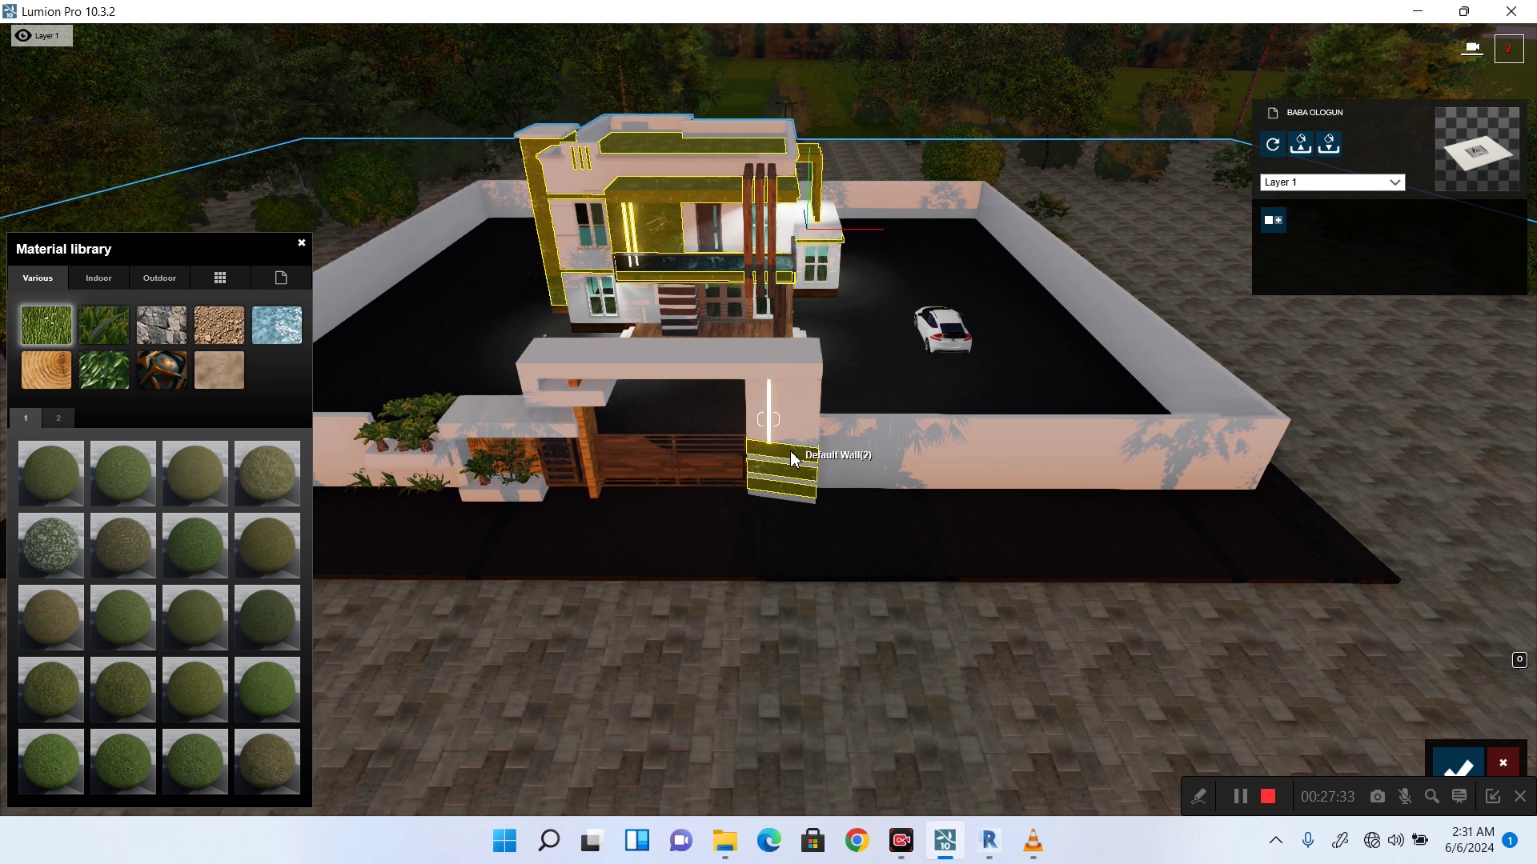
Try Marble 014 1024 and Marble 018 1024, then keep the veined Marble 011 1024.
left_click(792, 459)
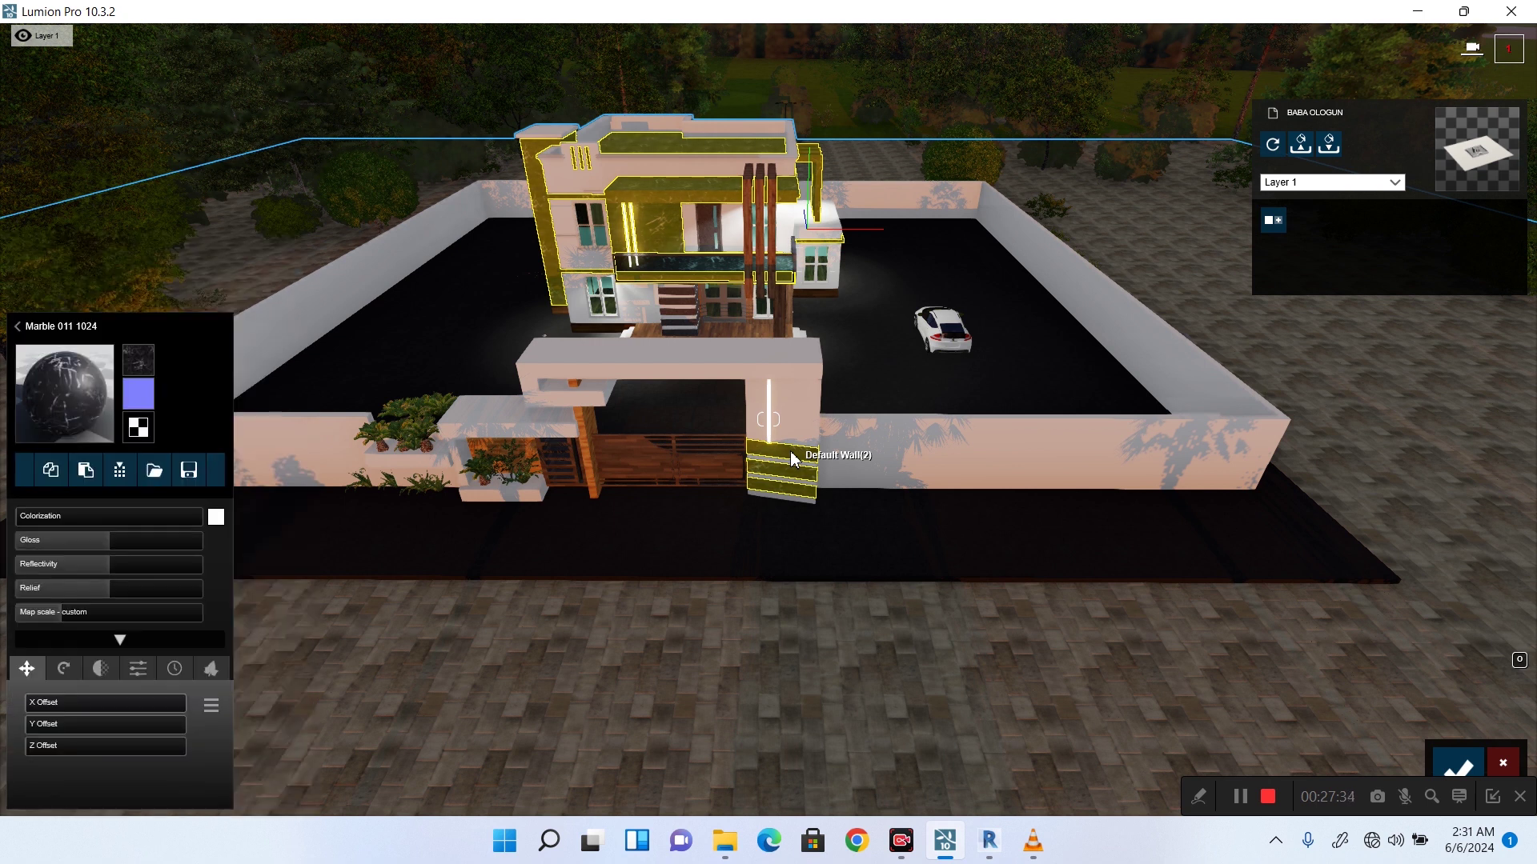
left_click(70, 408)
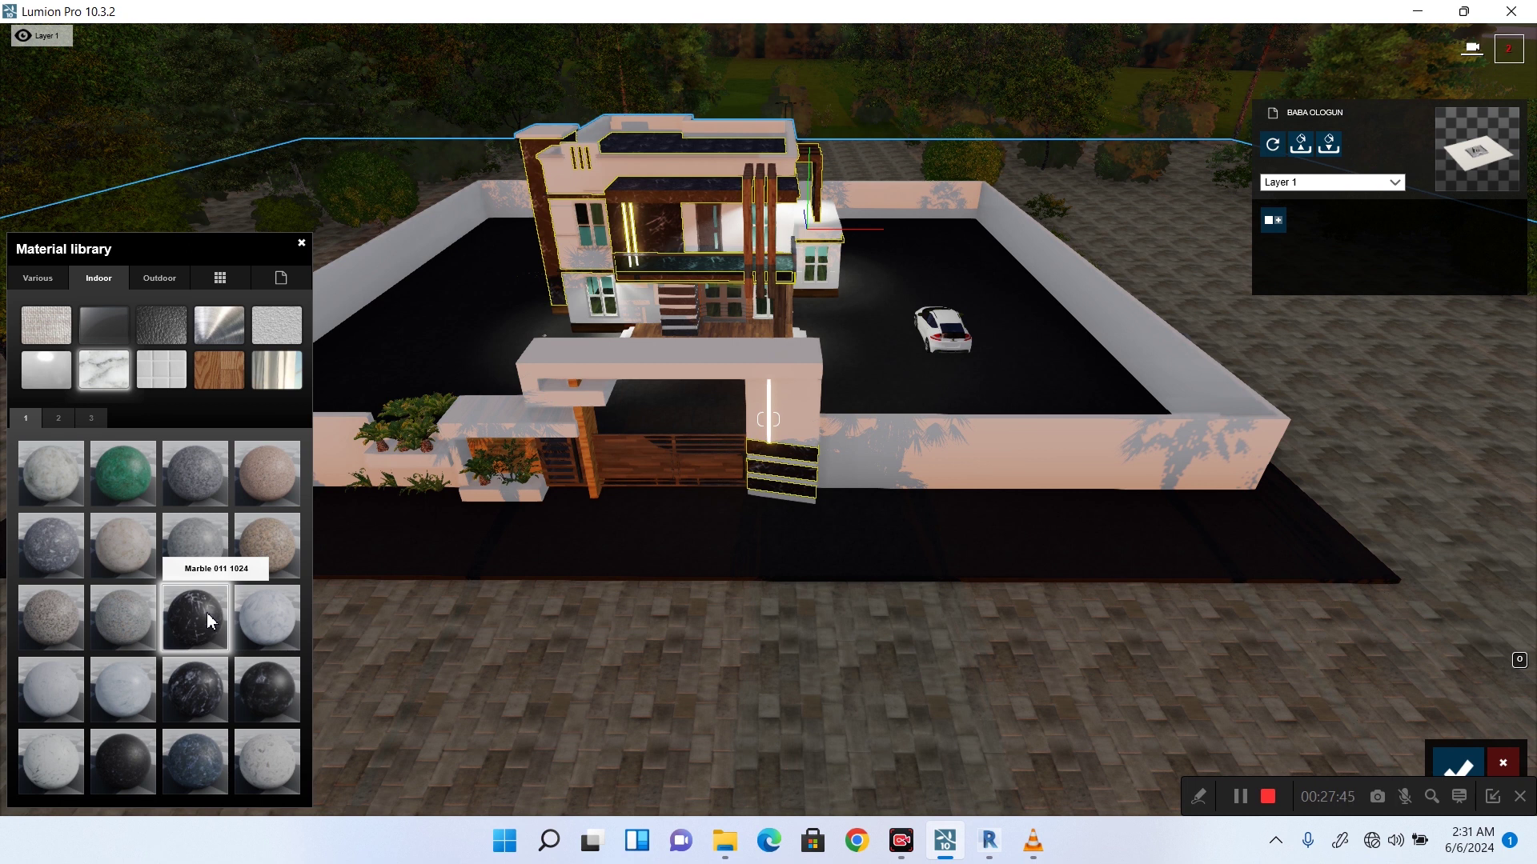
left_click(128, 701)
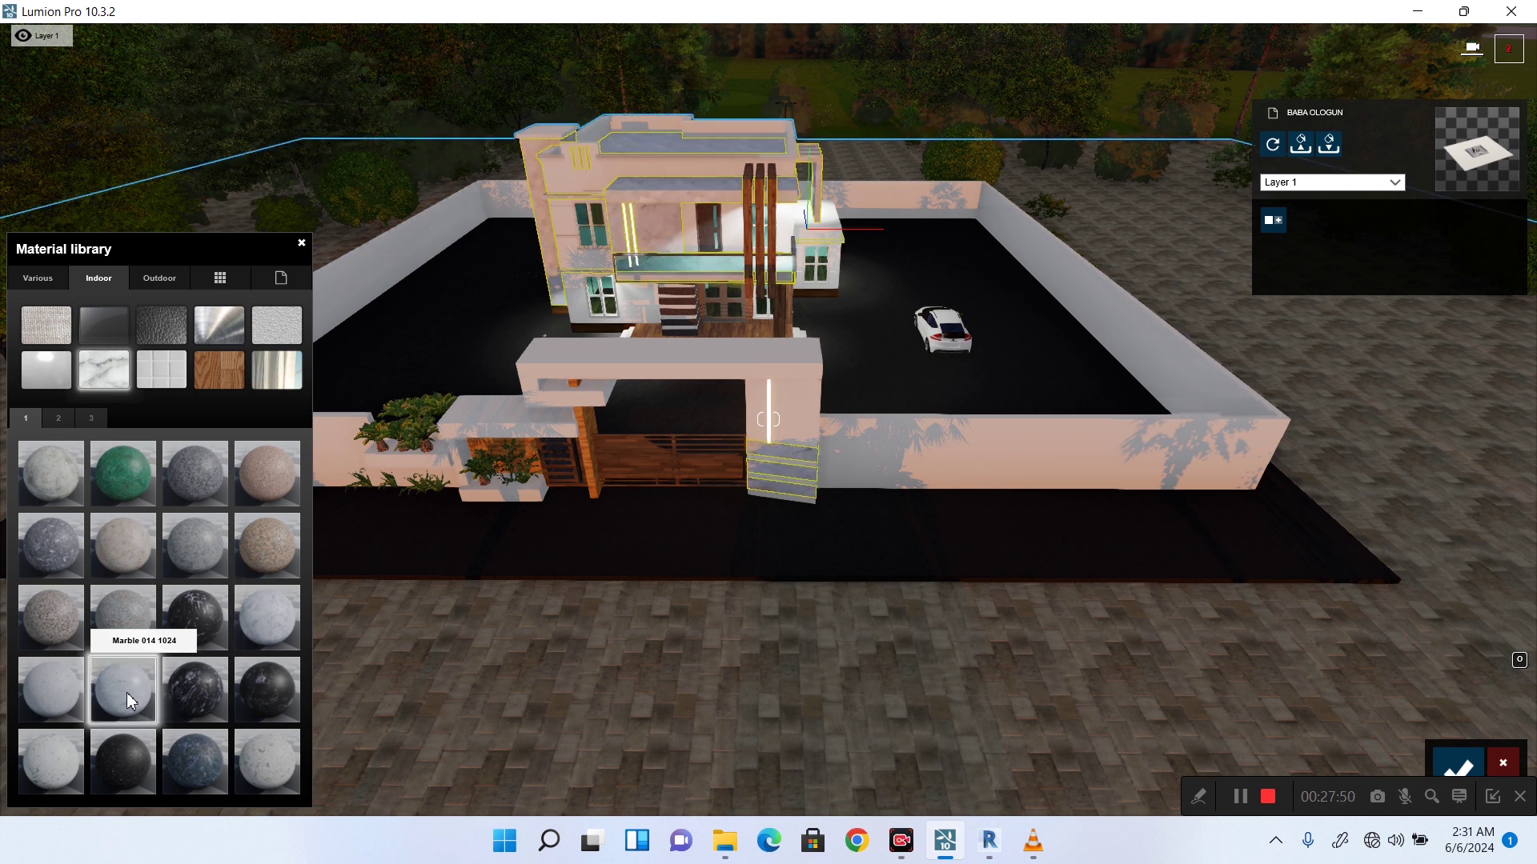
left_click(133, 769)
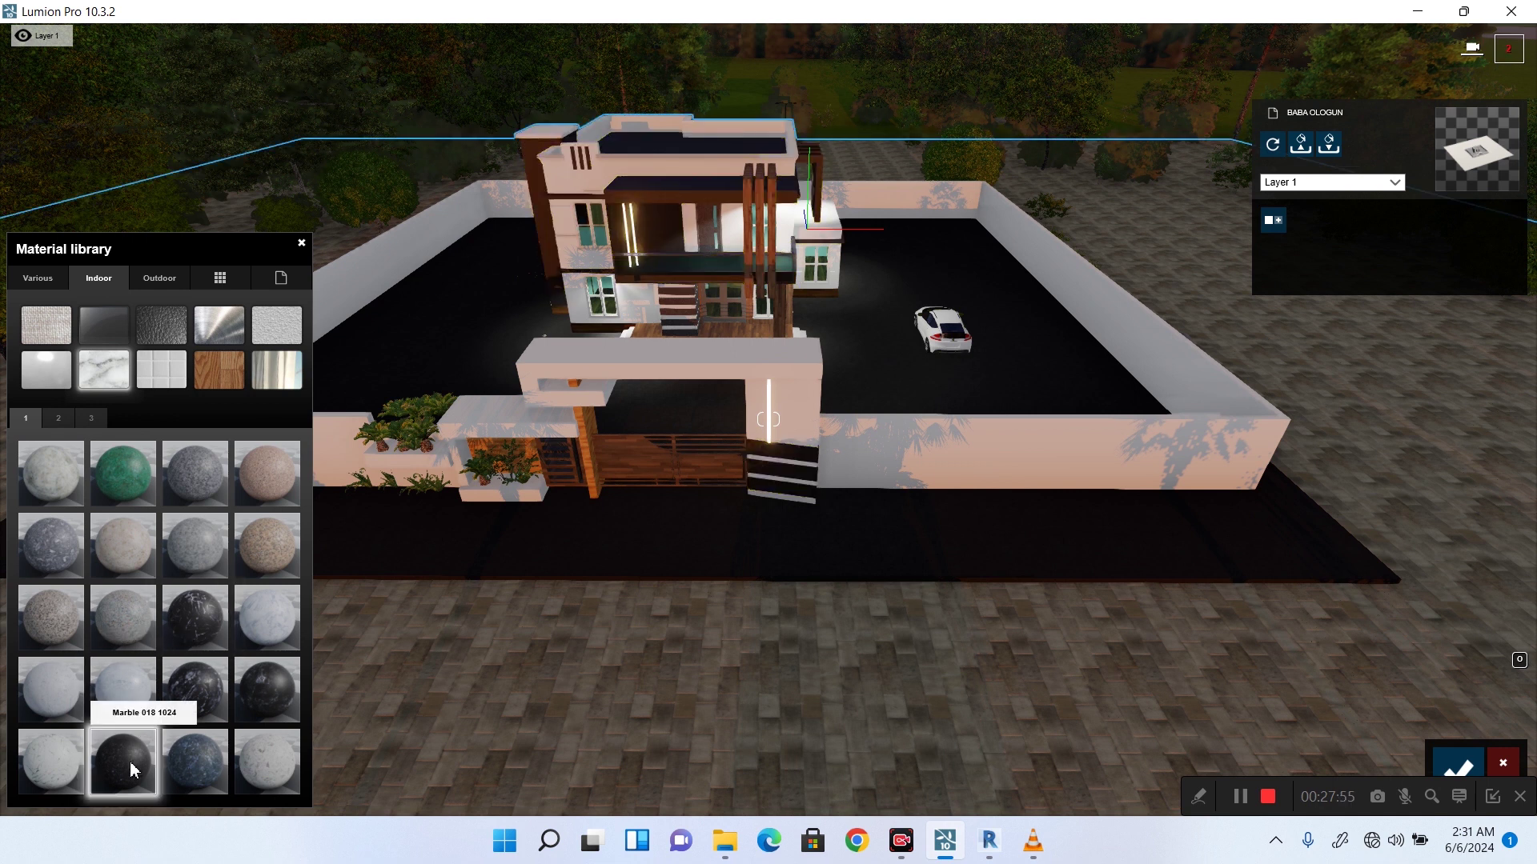
left_click(193, 624)
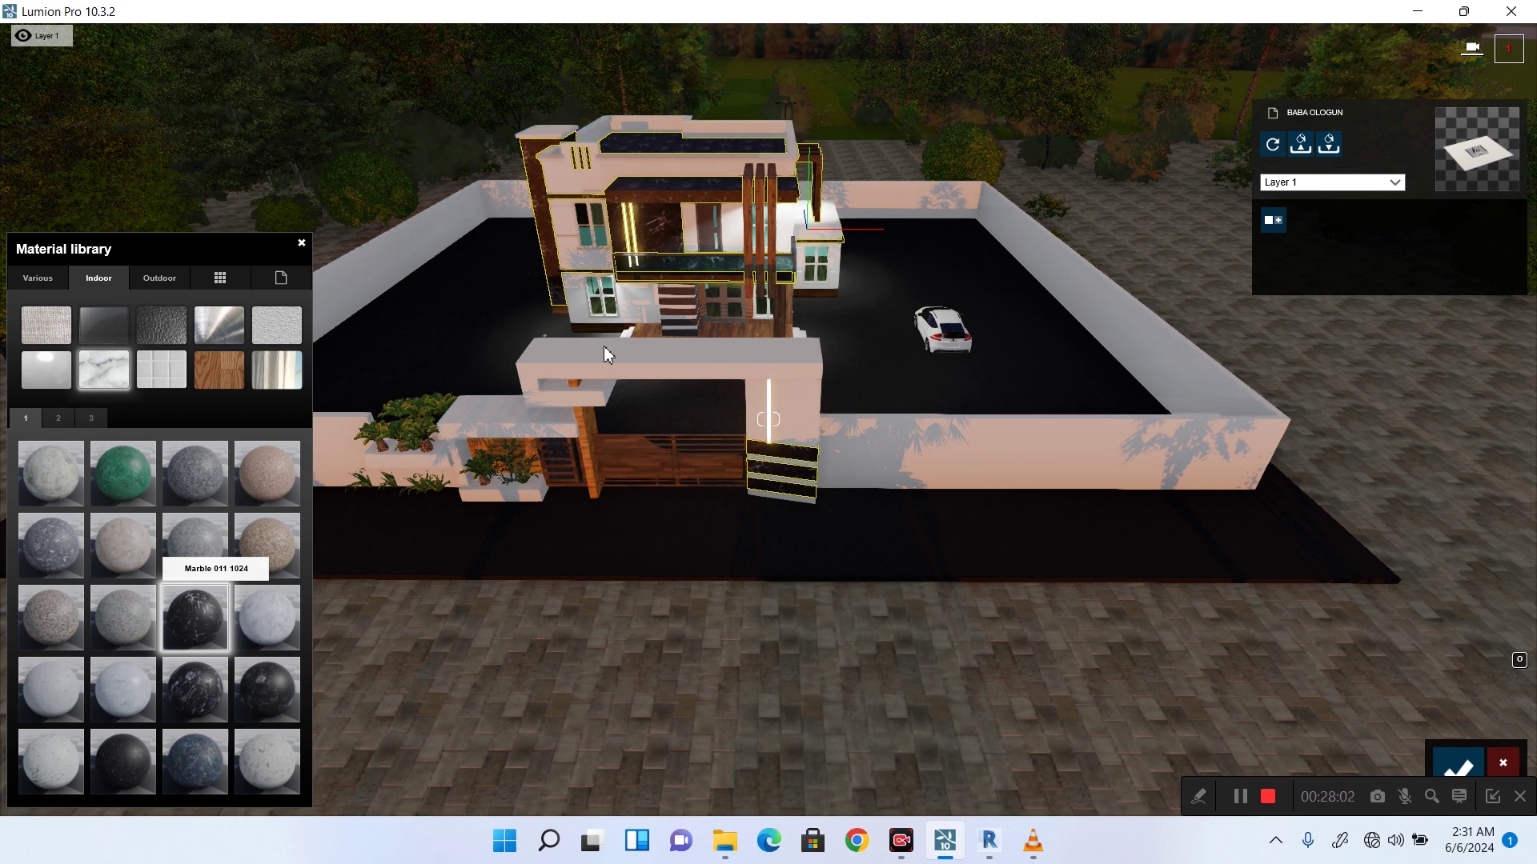
Replace the gate beam's wood material with Poliigon Wood Flooring 039 2k.
scroll(723, 288, "up", 4)
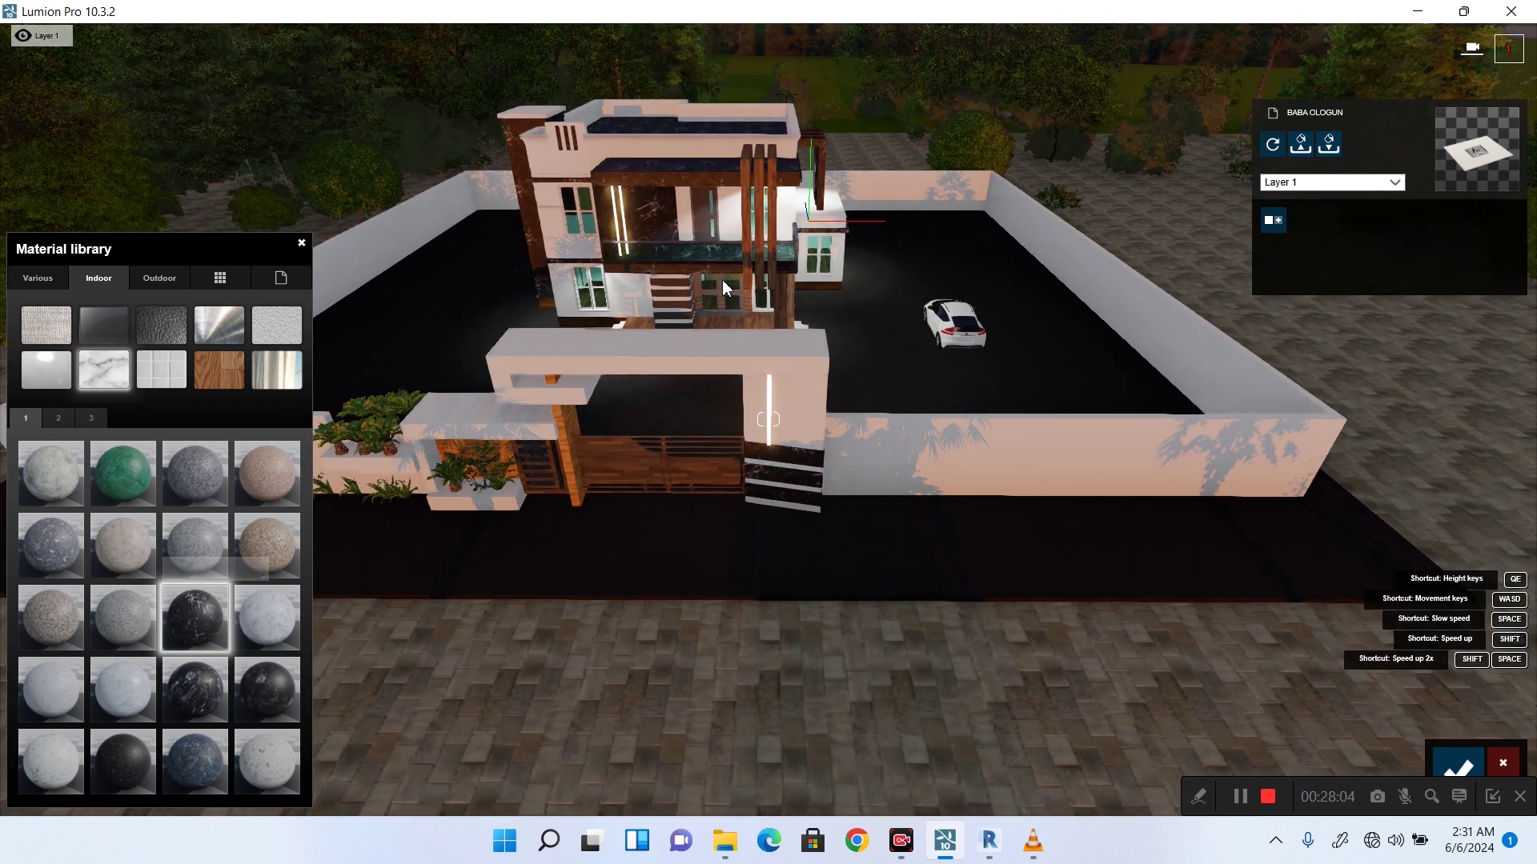
scroll(723, 286, "up", 4)
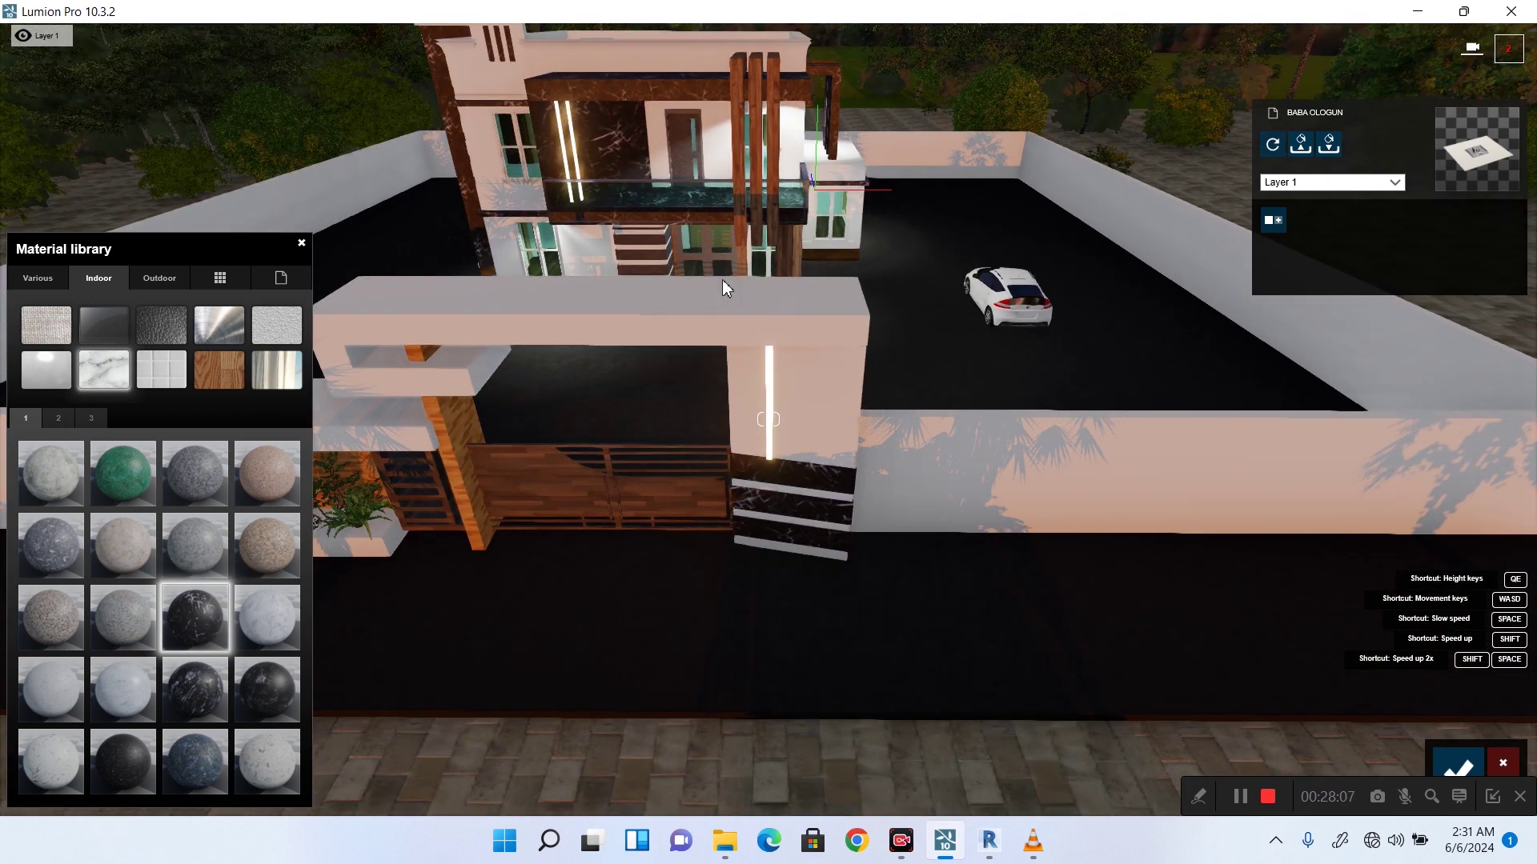
scroll(722, 286, "up", 4)
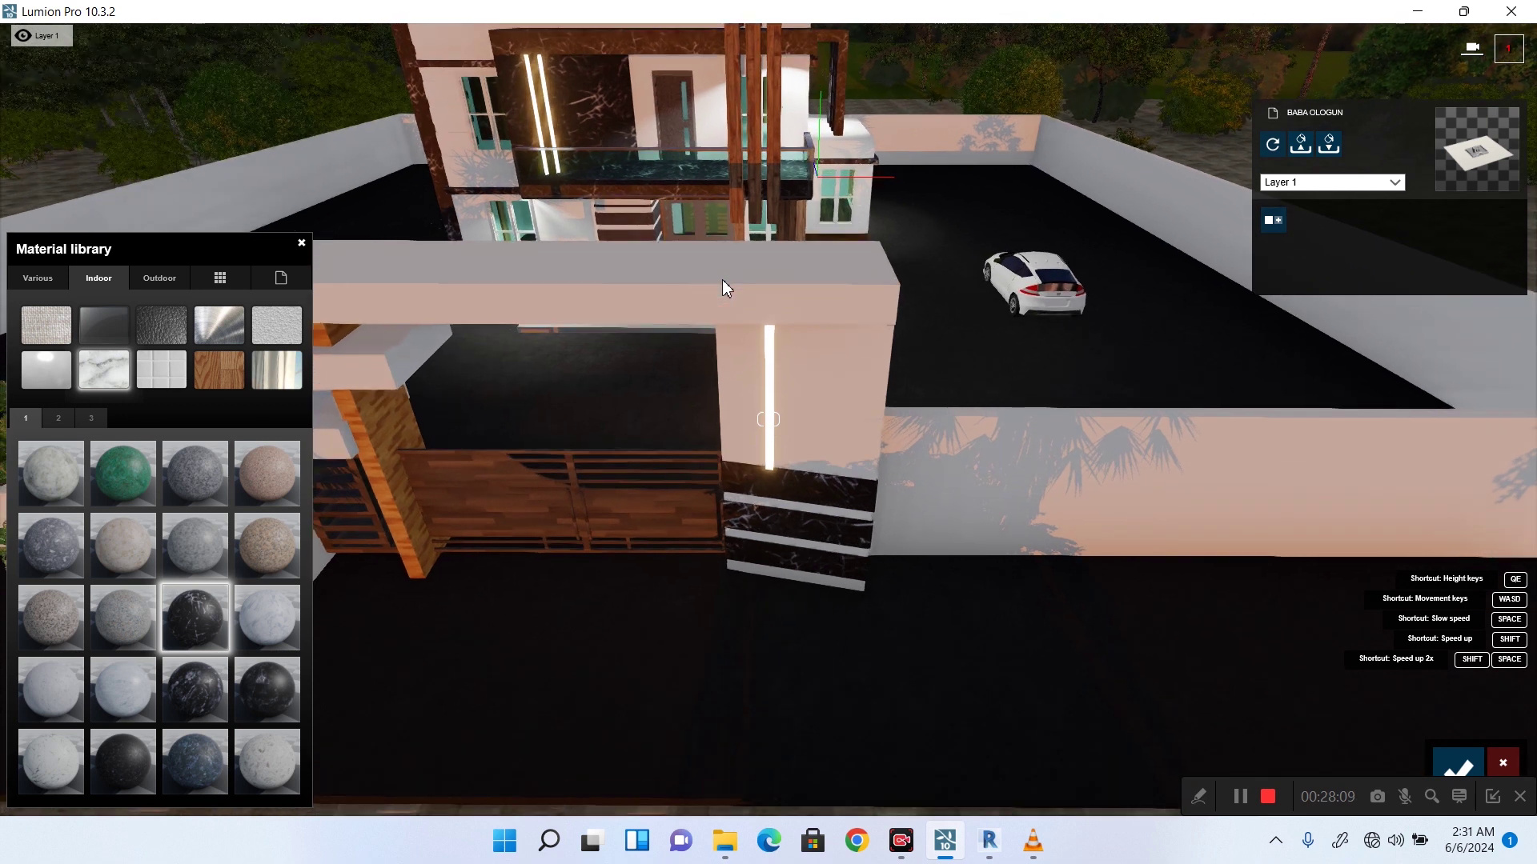
scroll(784, 309, "up", 3)
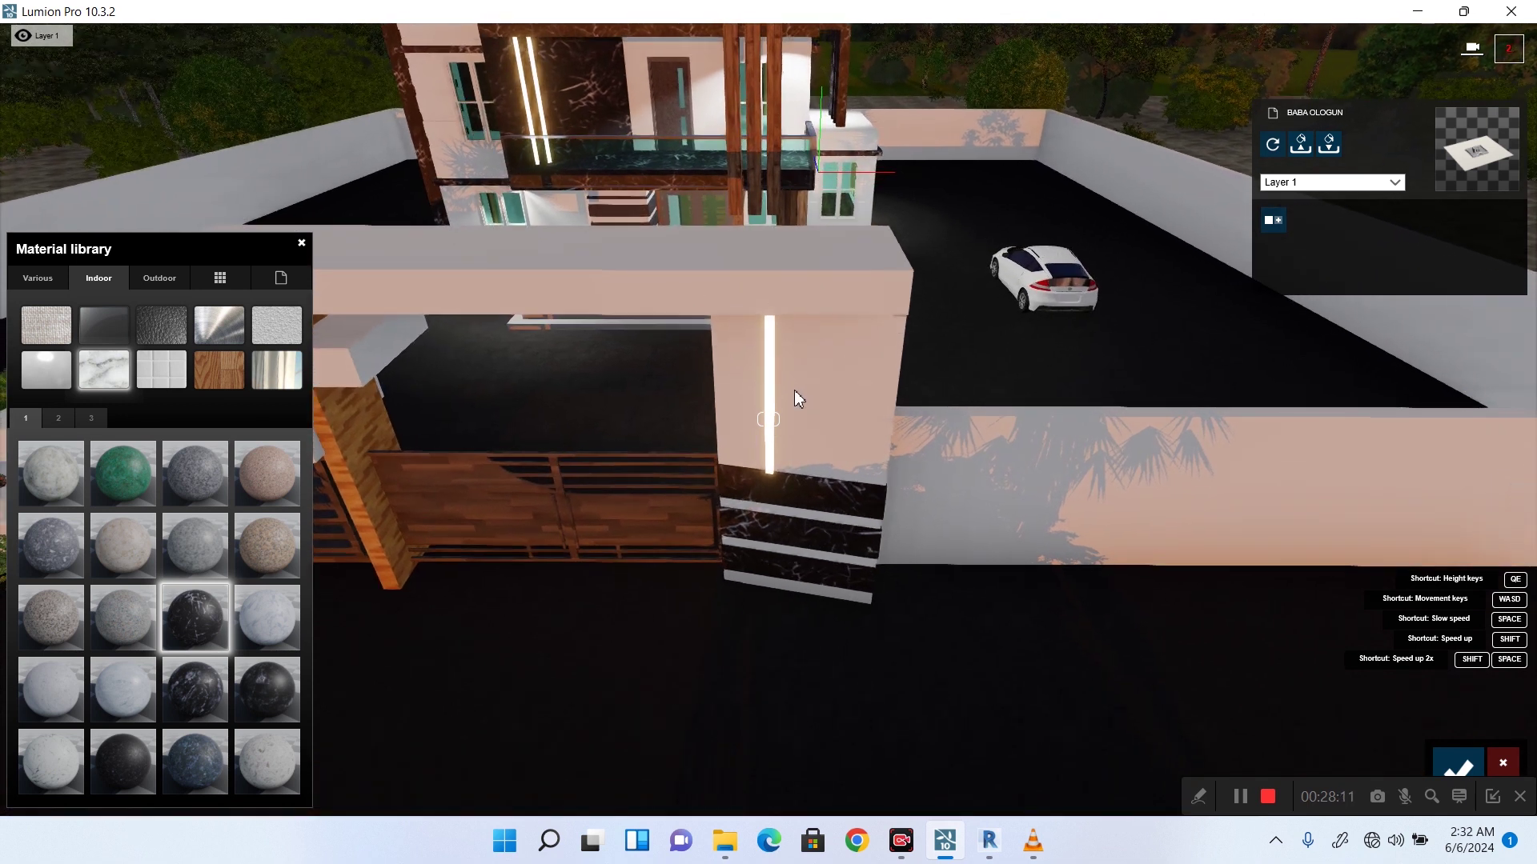
scroll(773, 419, "down", 4)
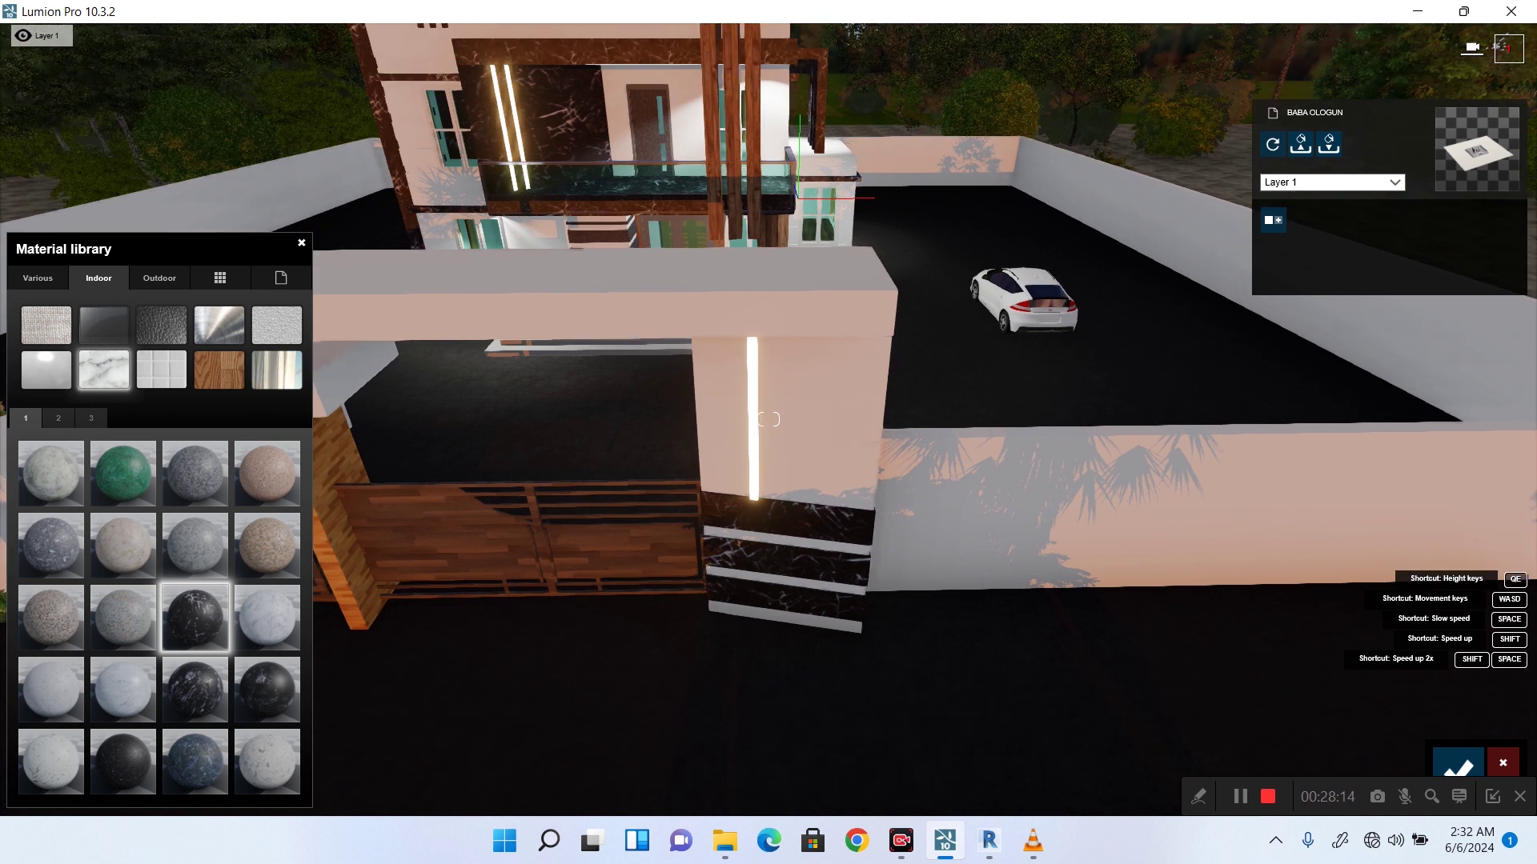
right_click_drag(837, 424, 837, 413)
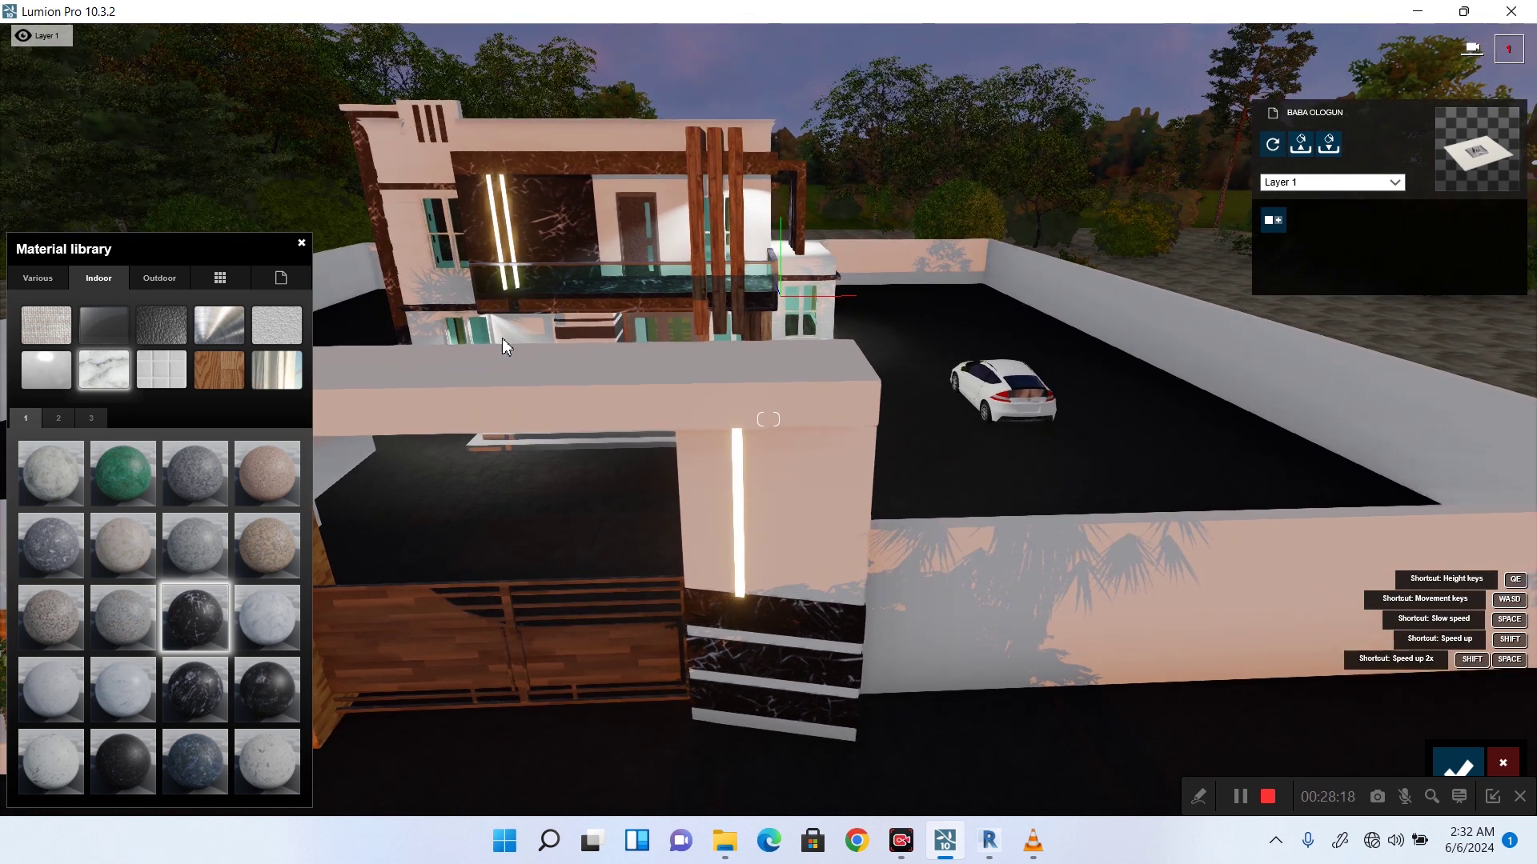
left_click(739, 506)
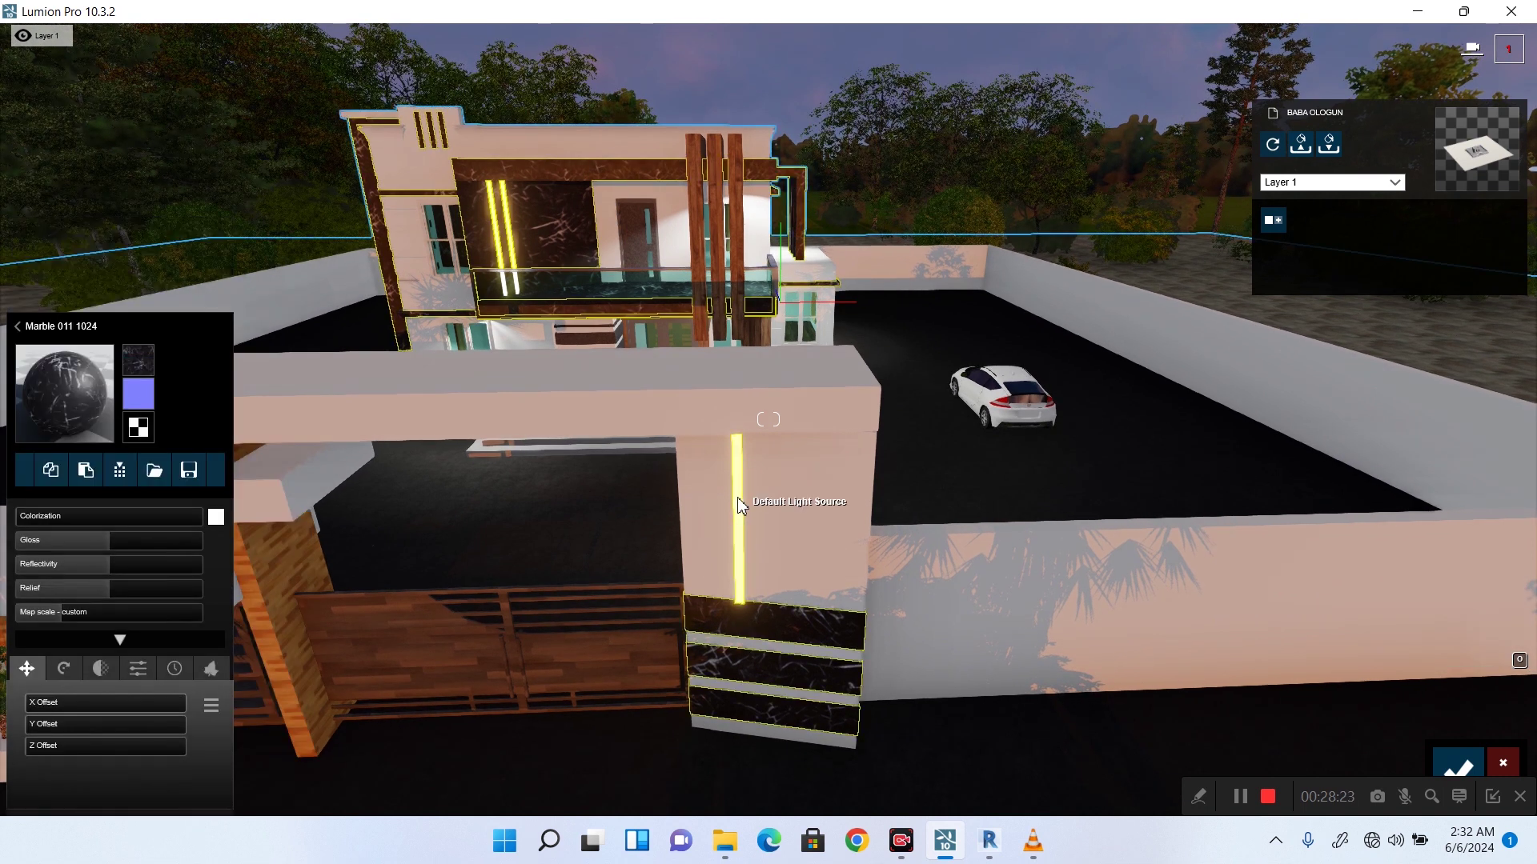
left_click(671, 363)
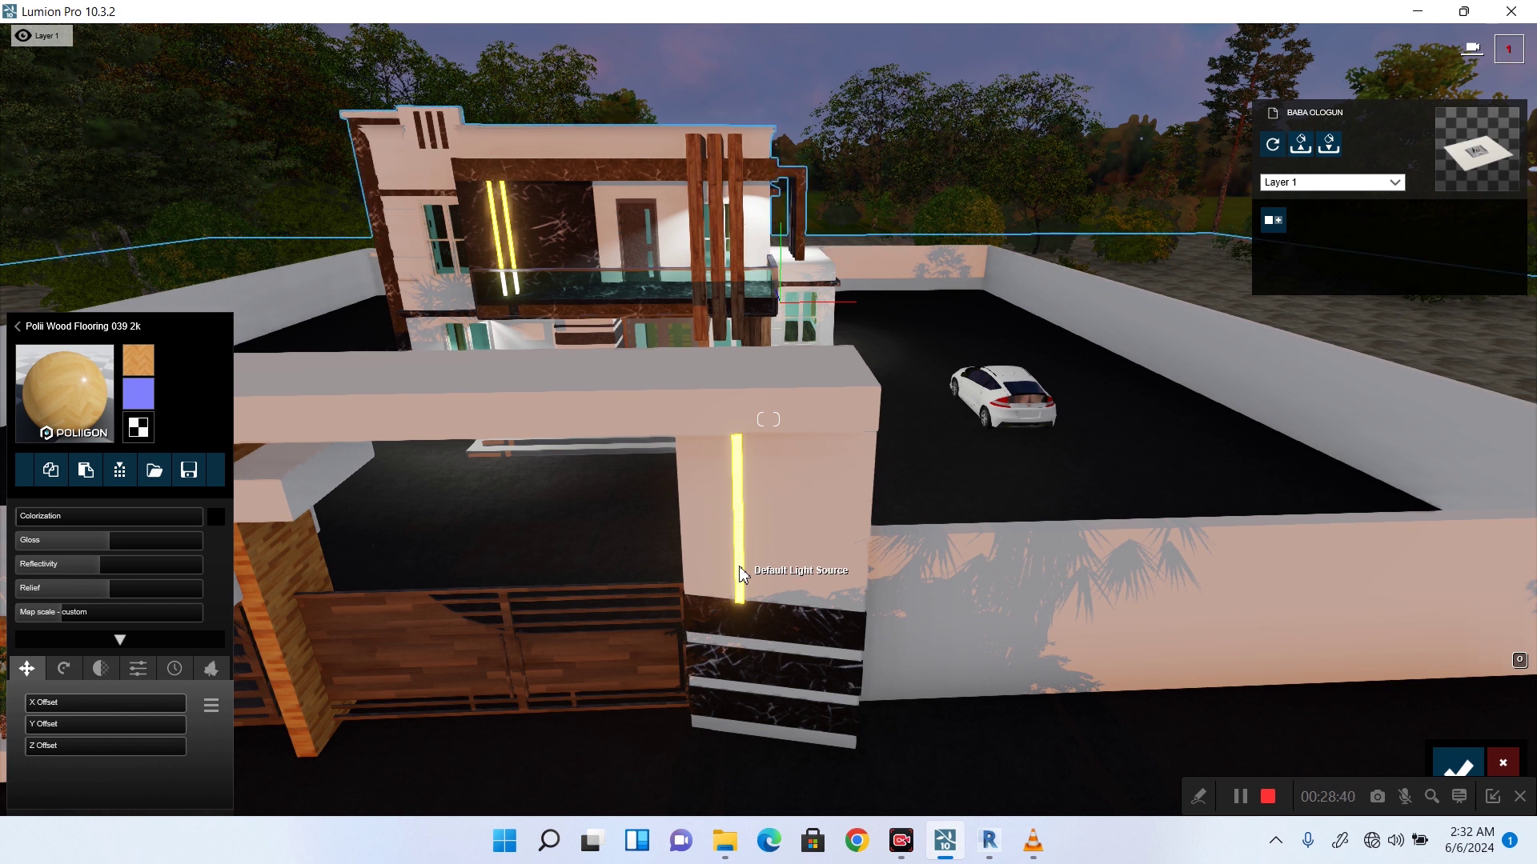
left_click(63, 391)
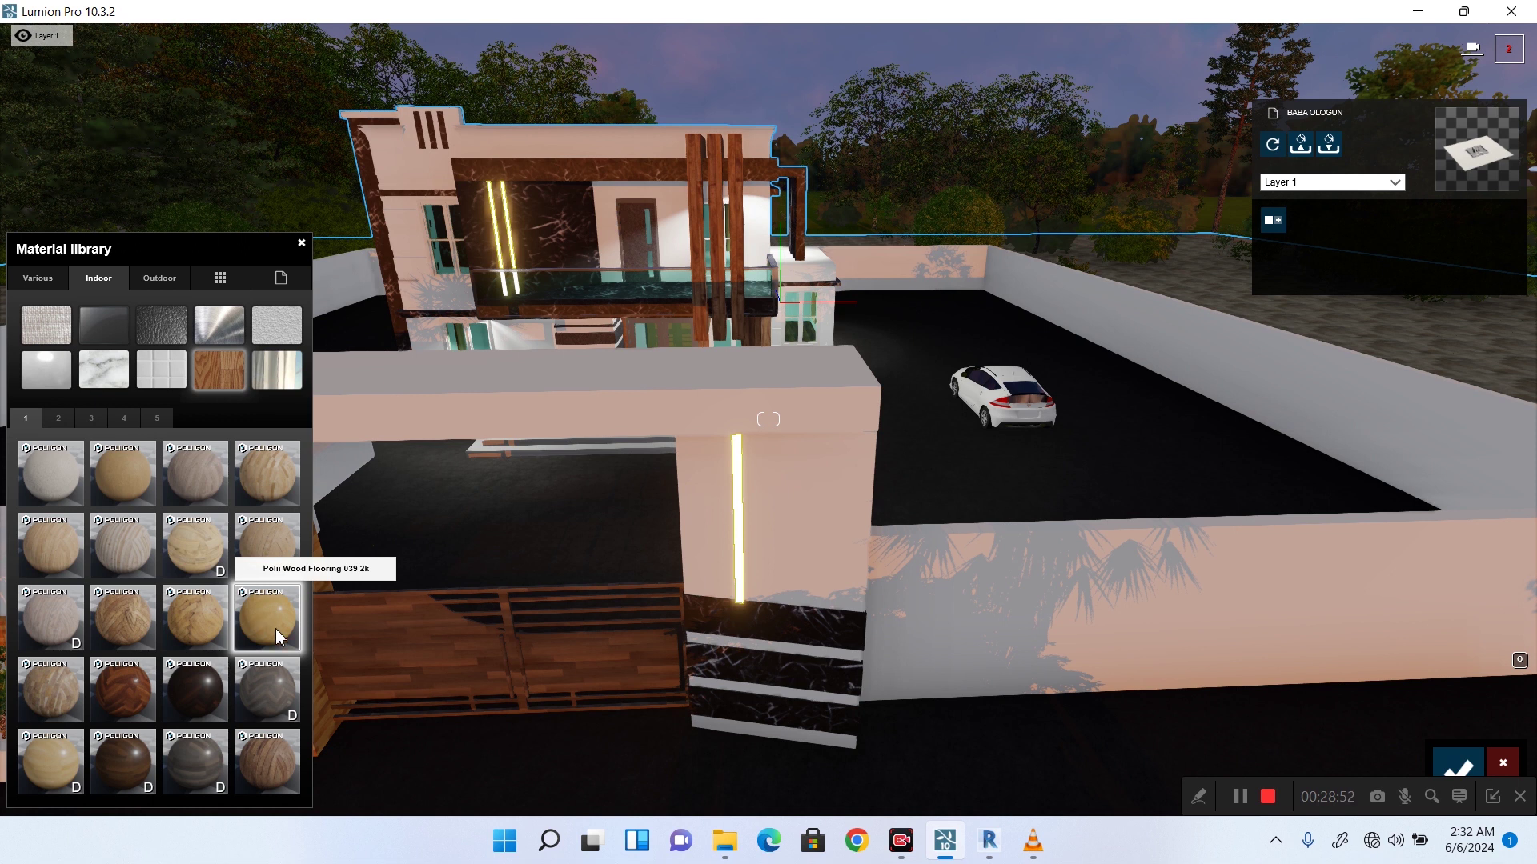
left_click(742, 569)
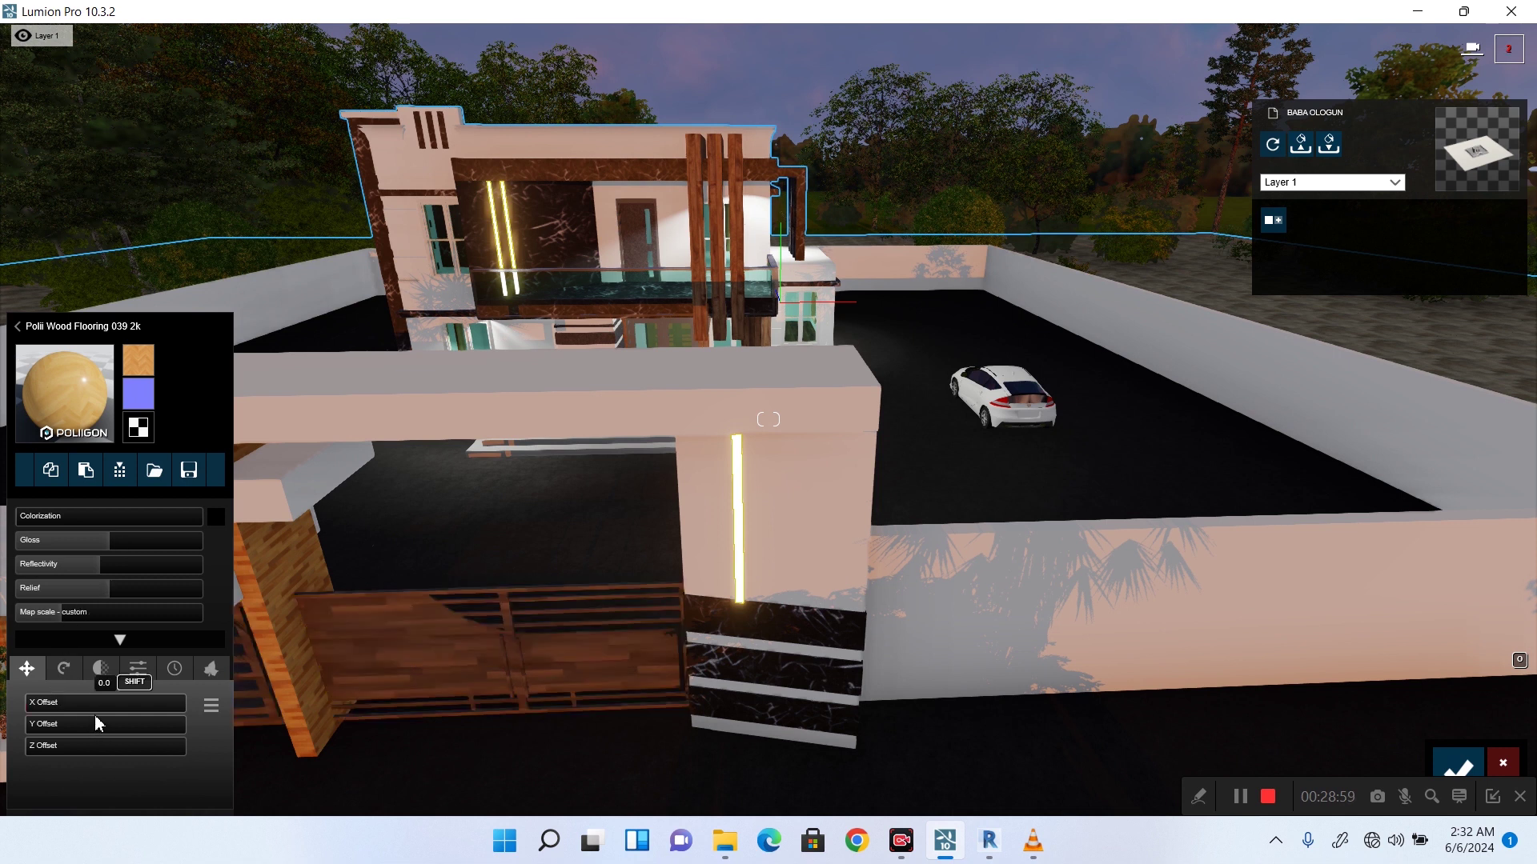
Test Emissive values from 4.5 up to maximum, settle around 27–29, and briefly adjust Saturation.
left_click(139, 669)
left_click_drag(70, 706, 108, 711)
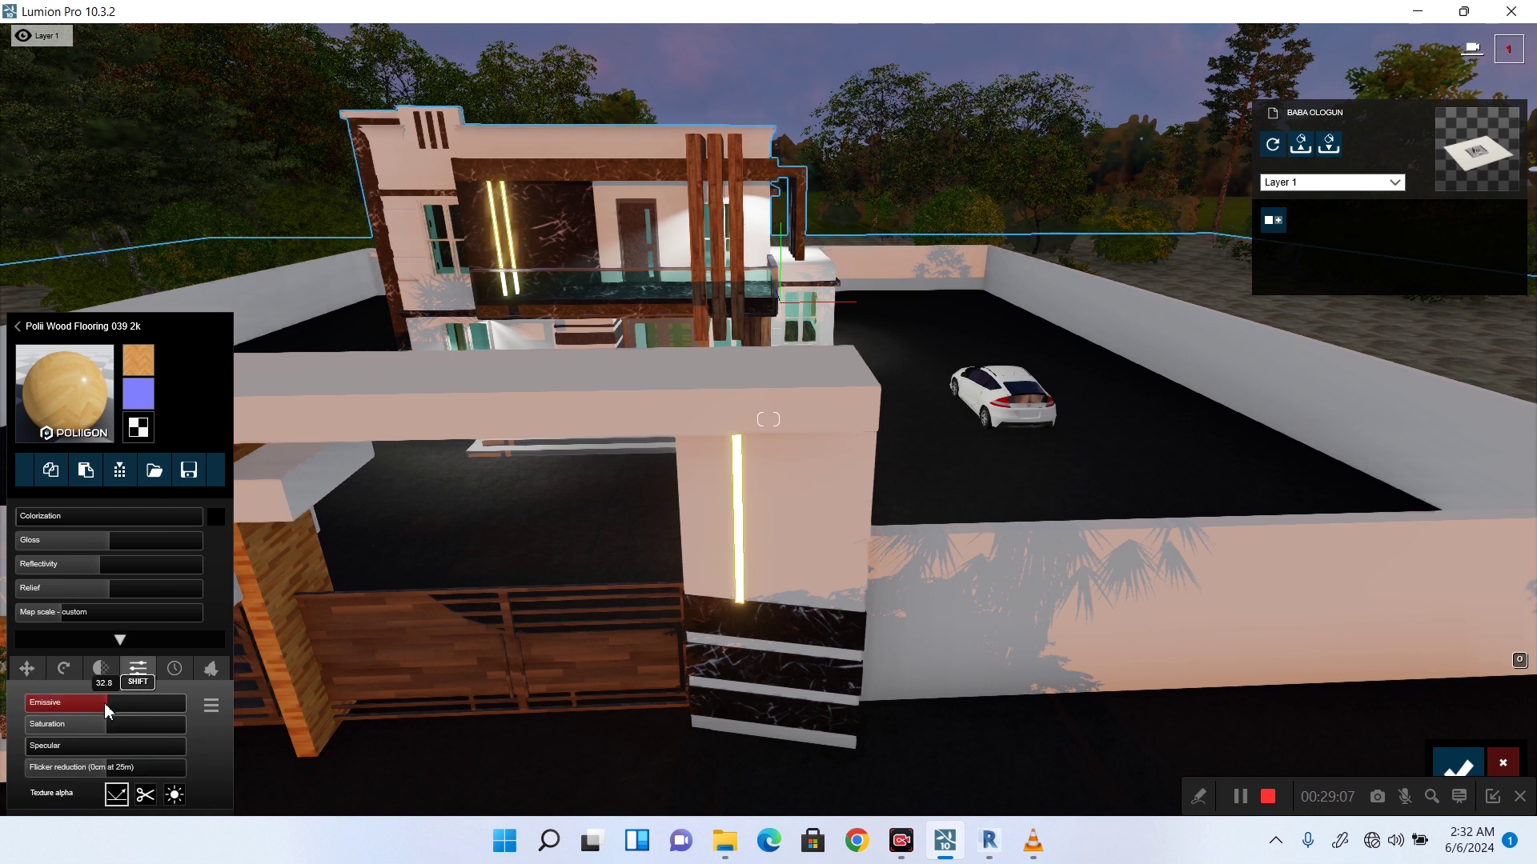
left_click_drag(110, 711, 31, 708)
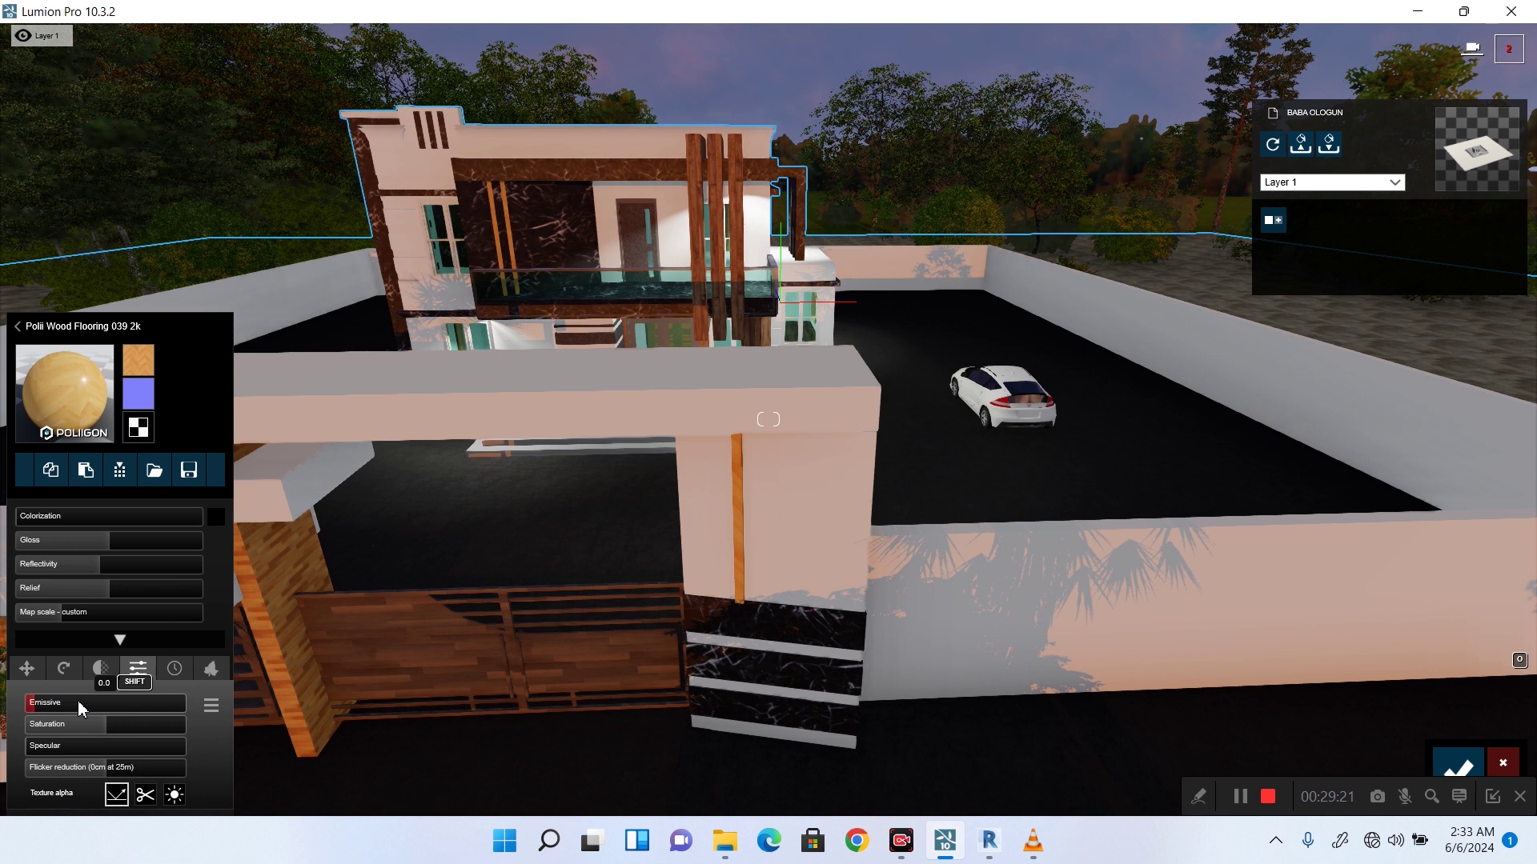
left_click_drag(84, 702, 104, 708)
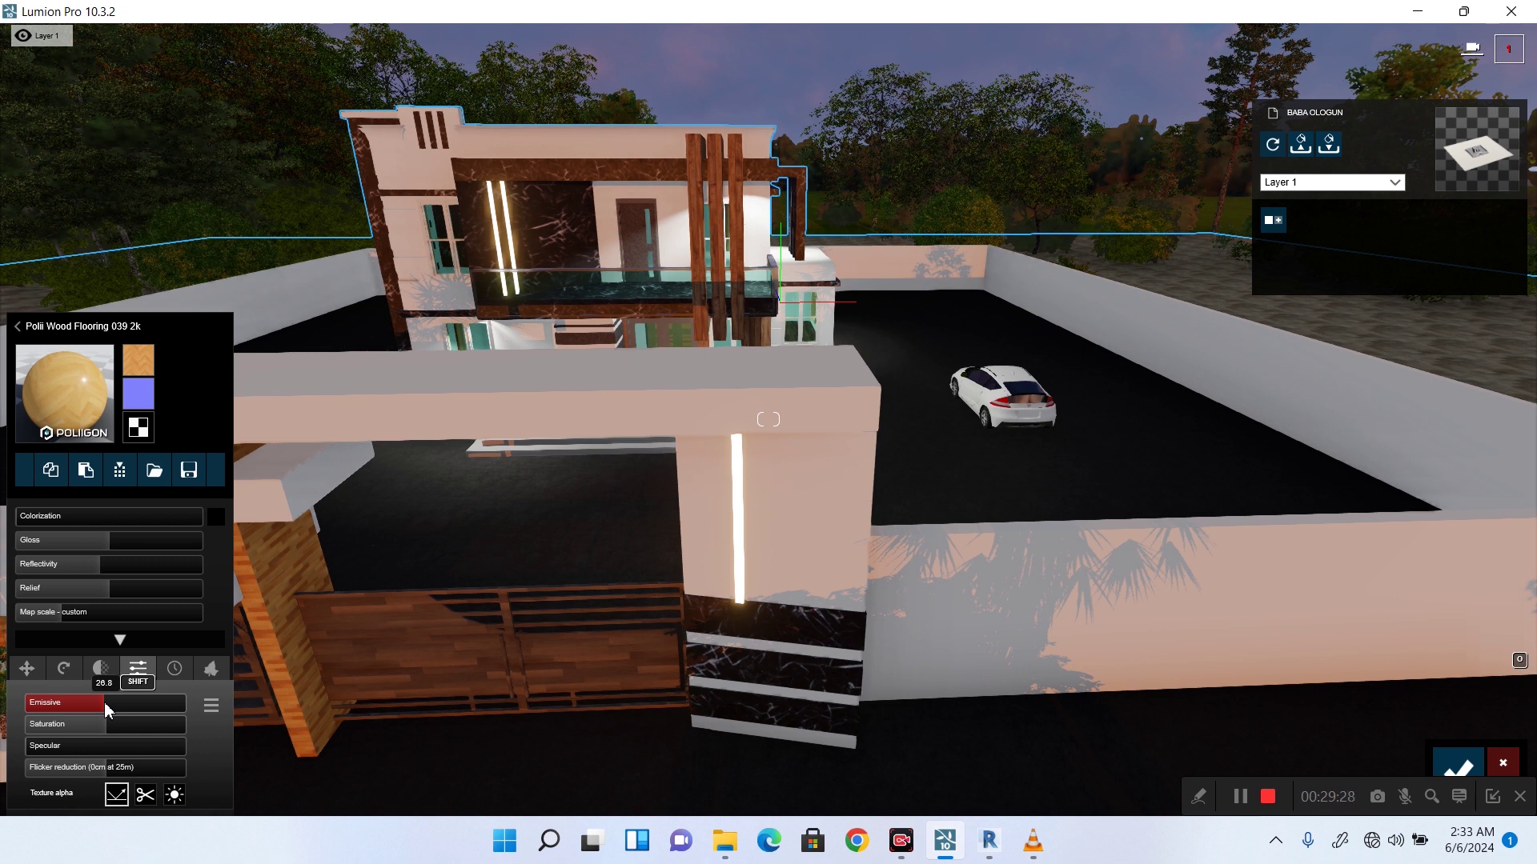
left_click_drag(104, 708, 186, 702)
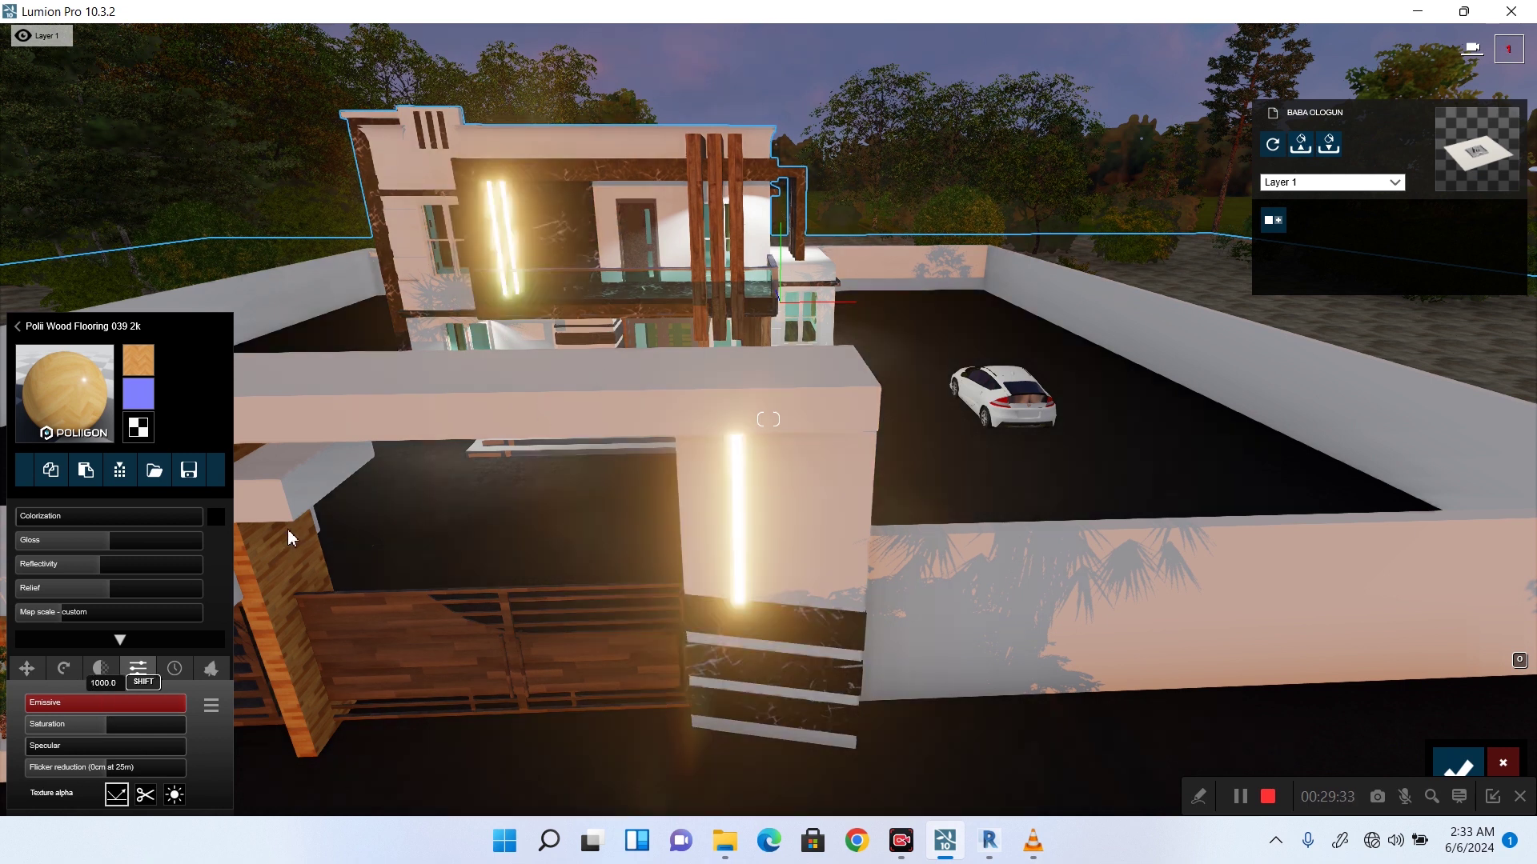
left_click(102, 703)
left_click_drag(100, 708, 102, 709)
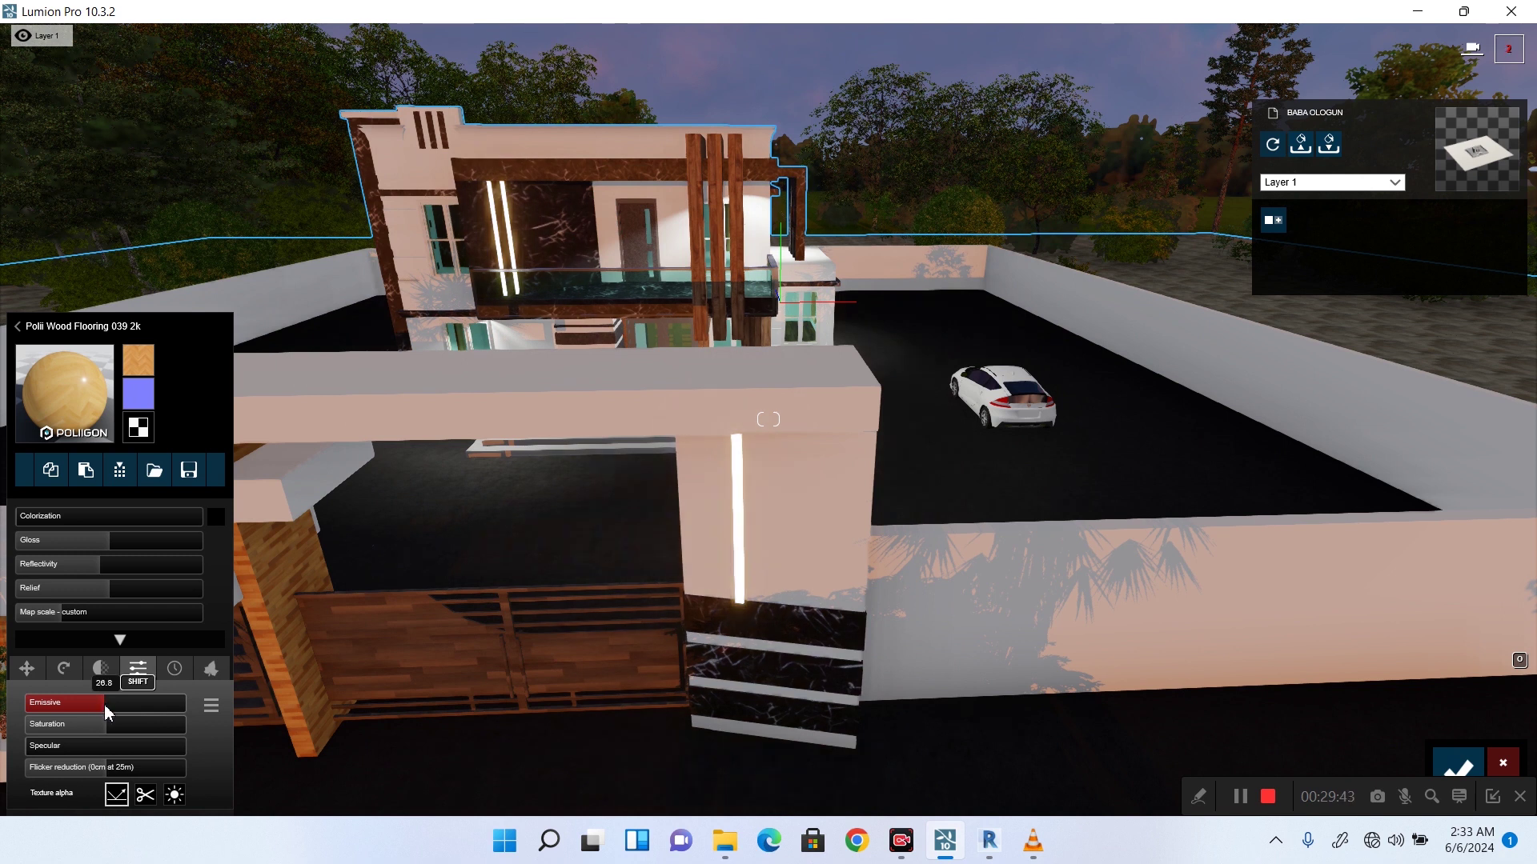
left_click(118, 722)
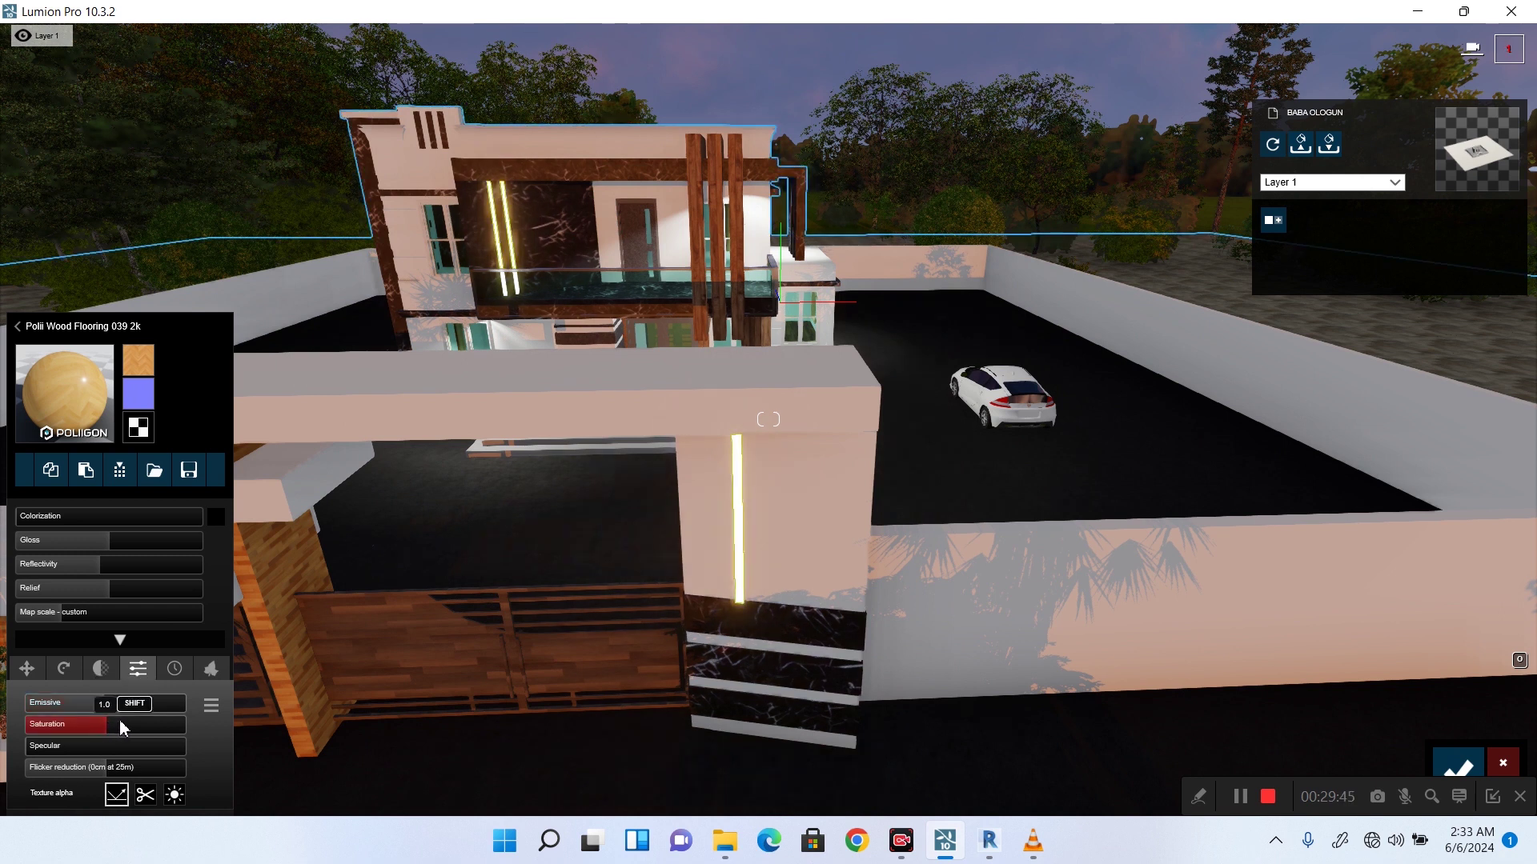
left_click(132, 703)
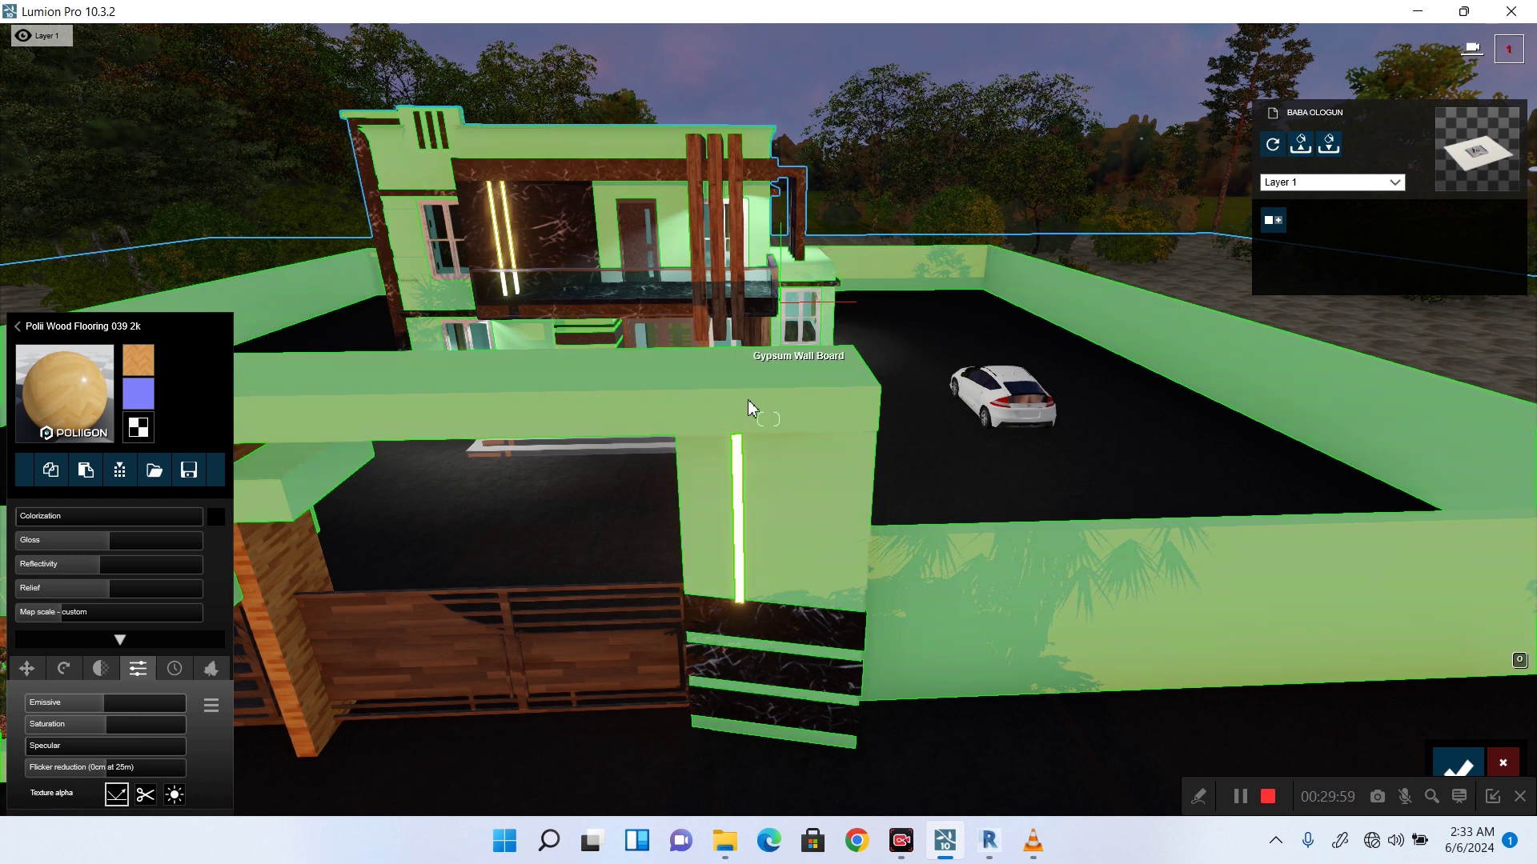
Lower the camera to ground level and fly forward over the gate to frame the full house front.
right_click_drag(677, 442, 645, 432)
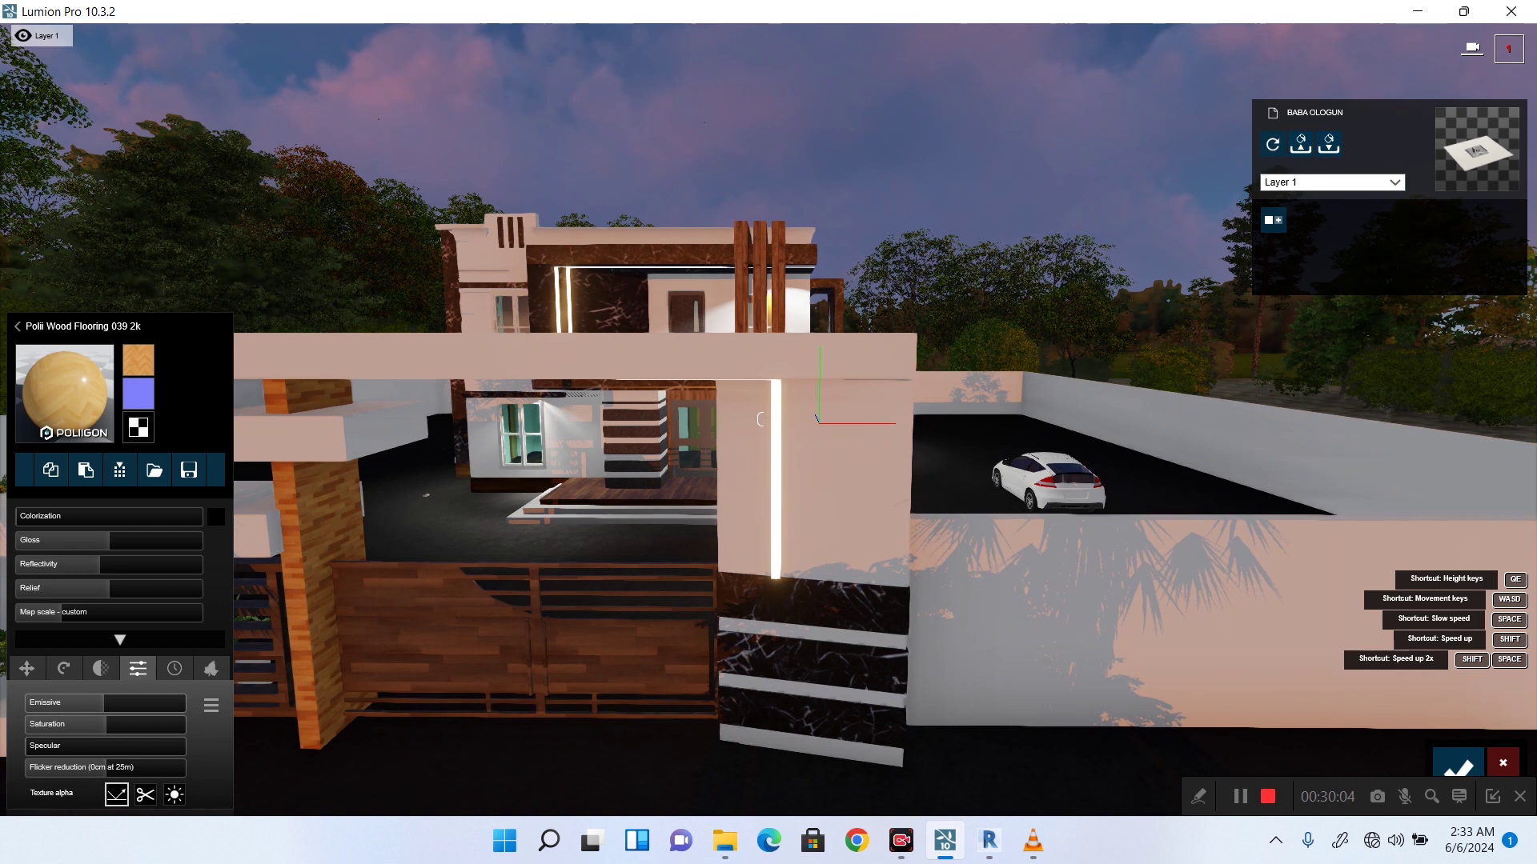
key("e")
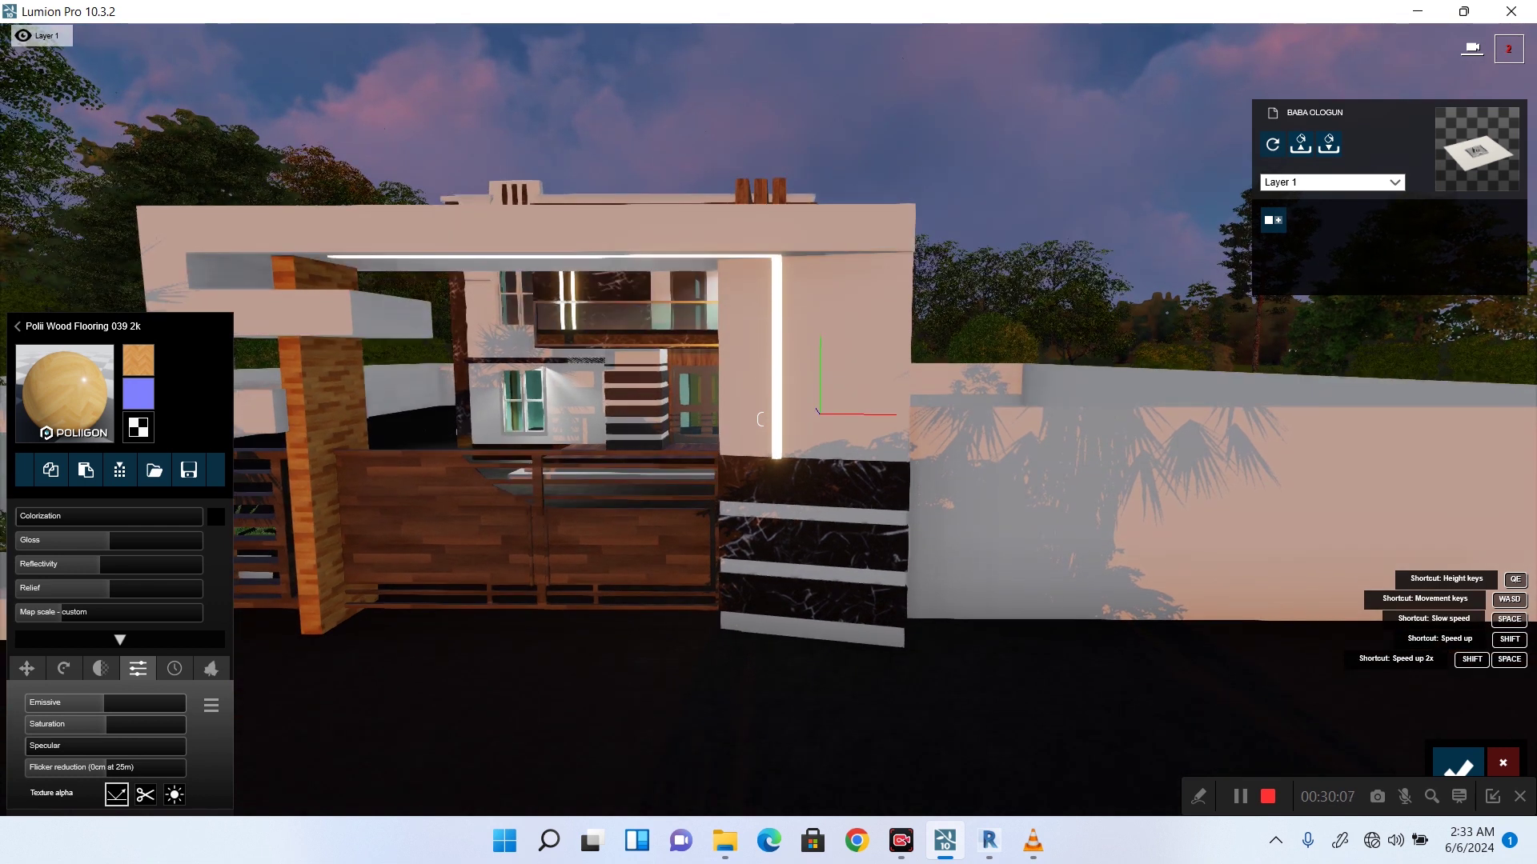
key("e")
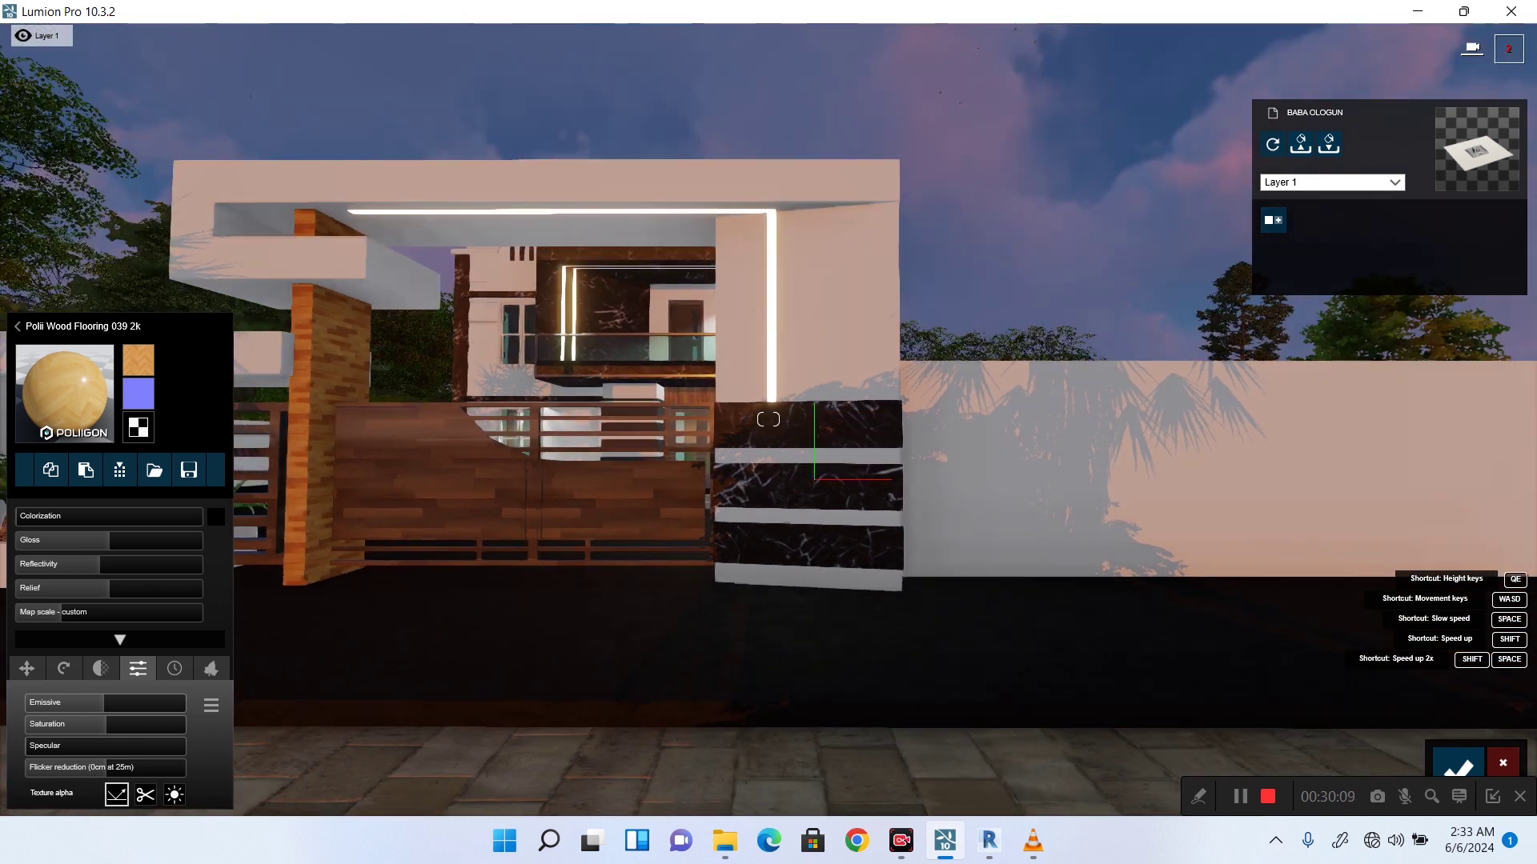
right_click_drag(669, 433, 670, 428)
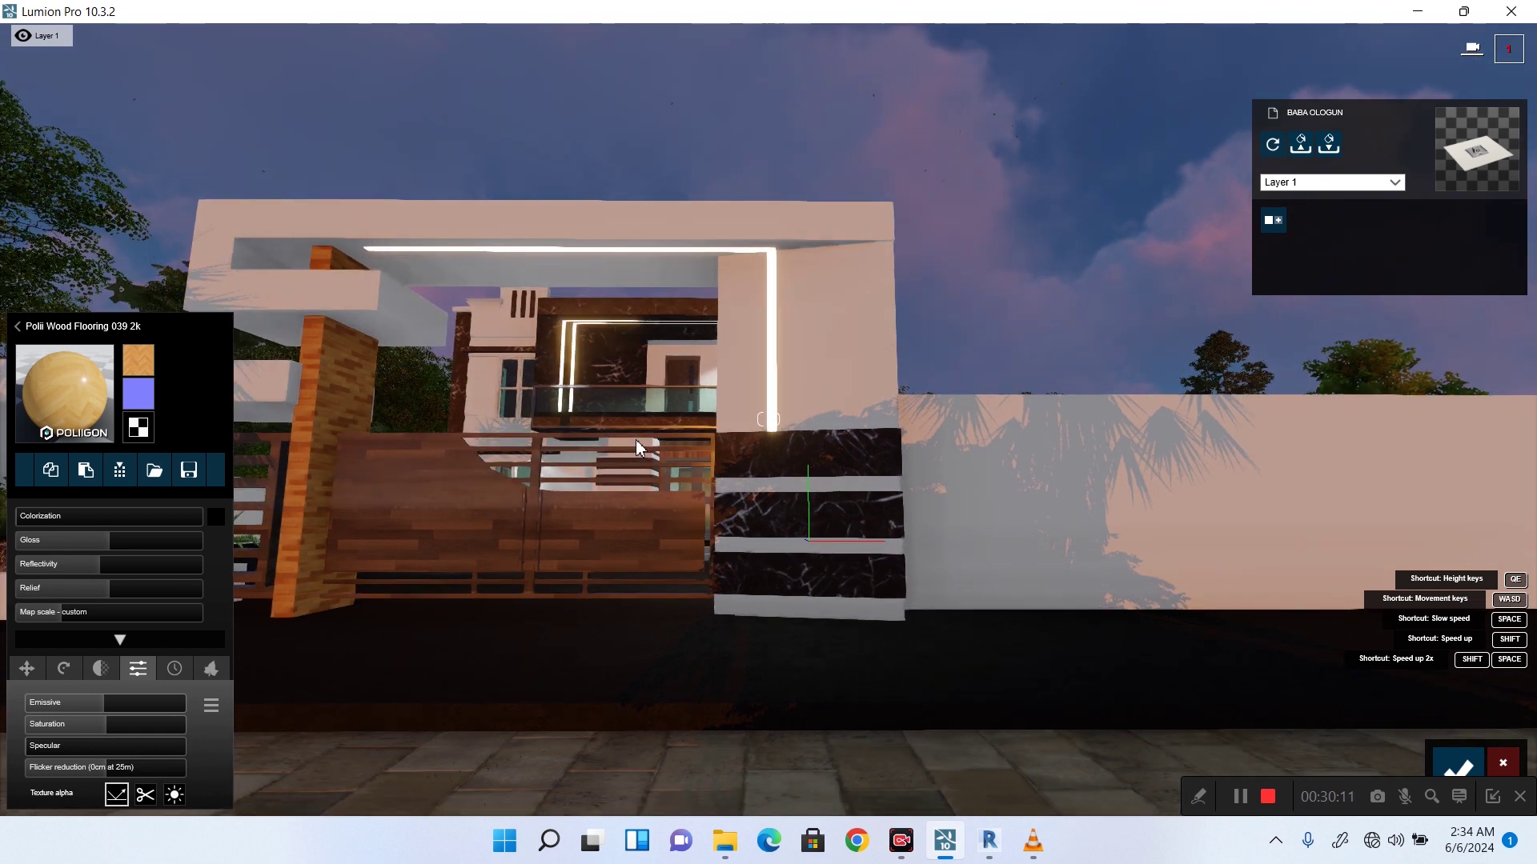
key("a")
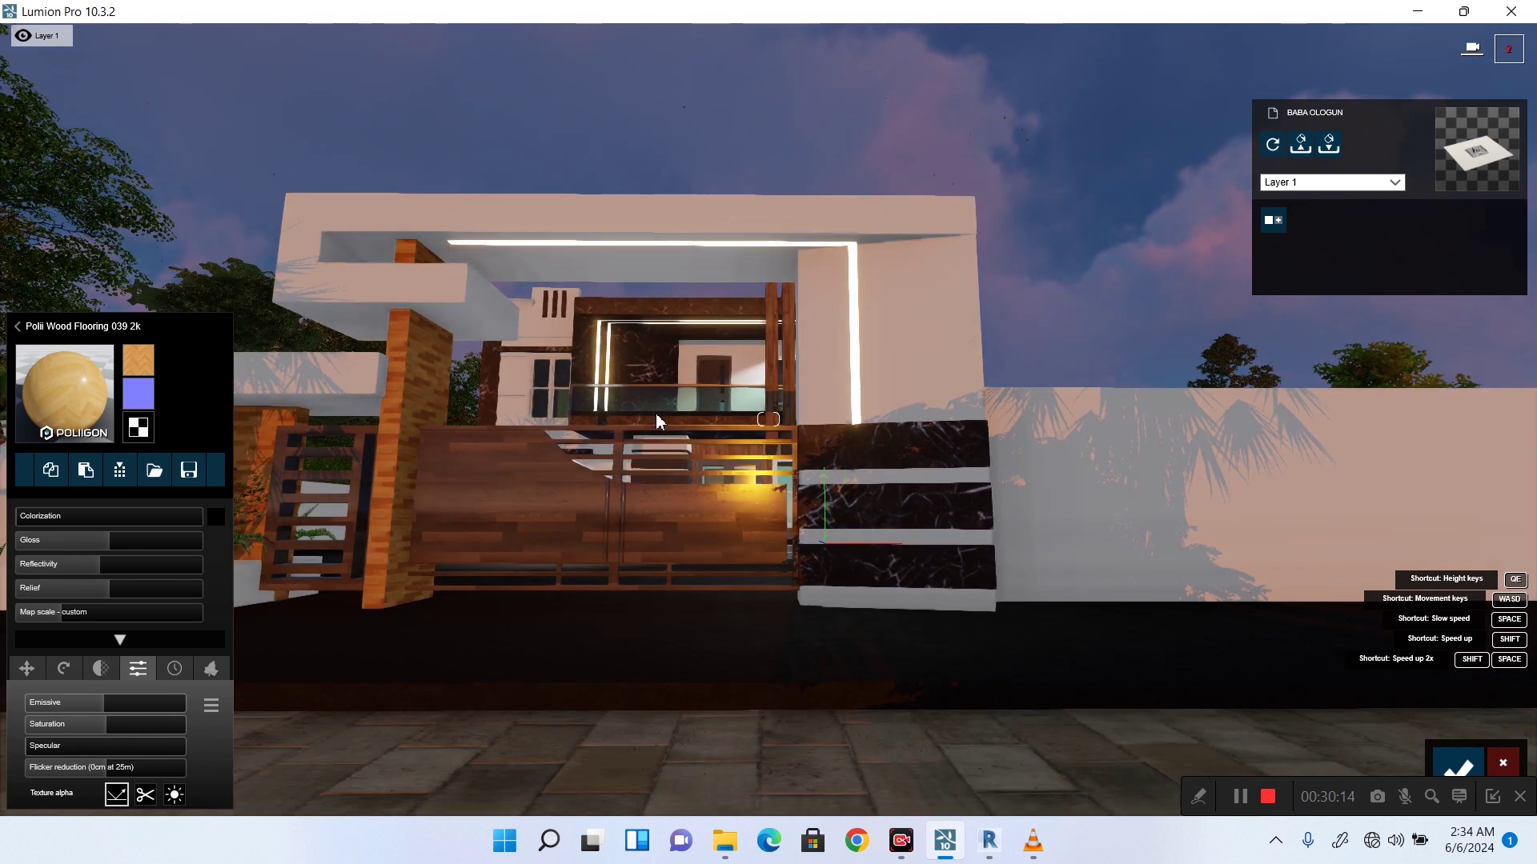
key("w")
key("a")
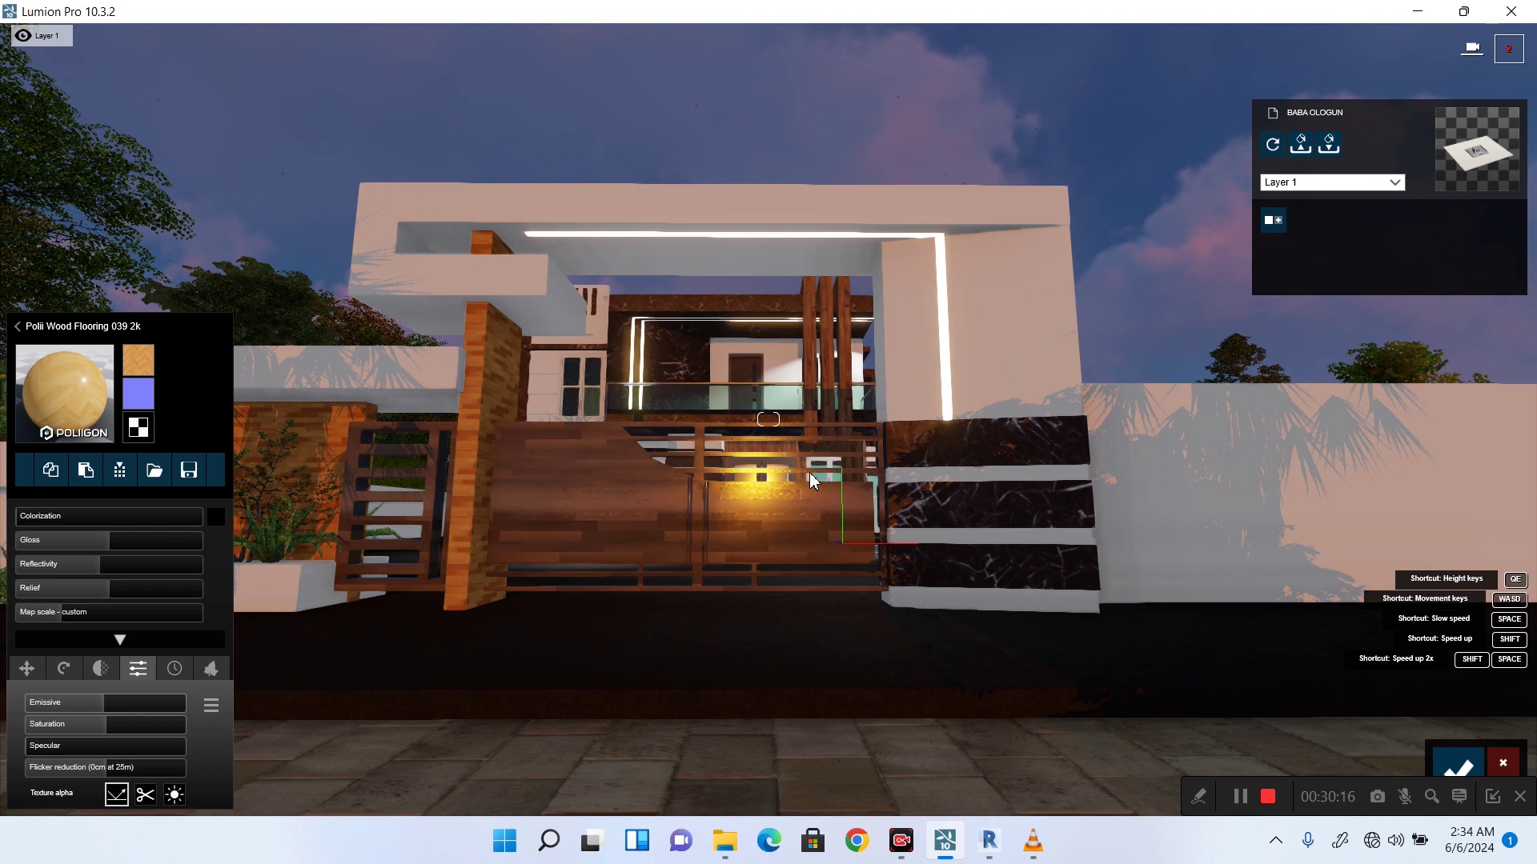
key("w")
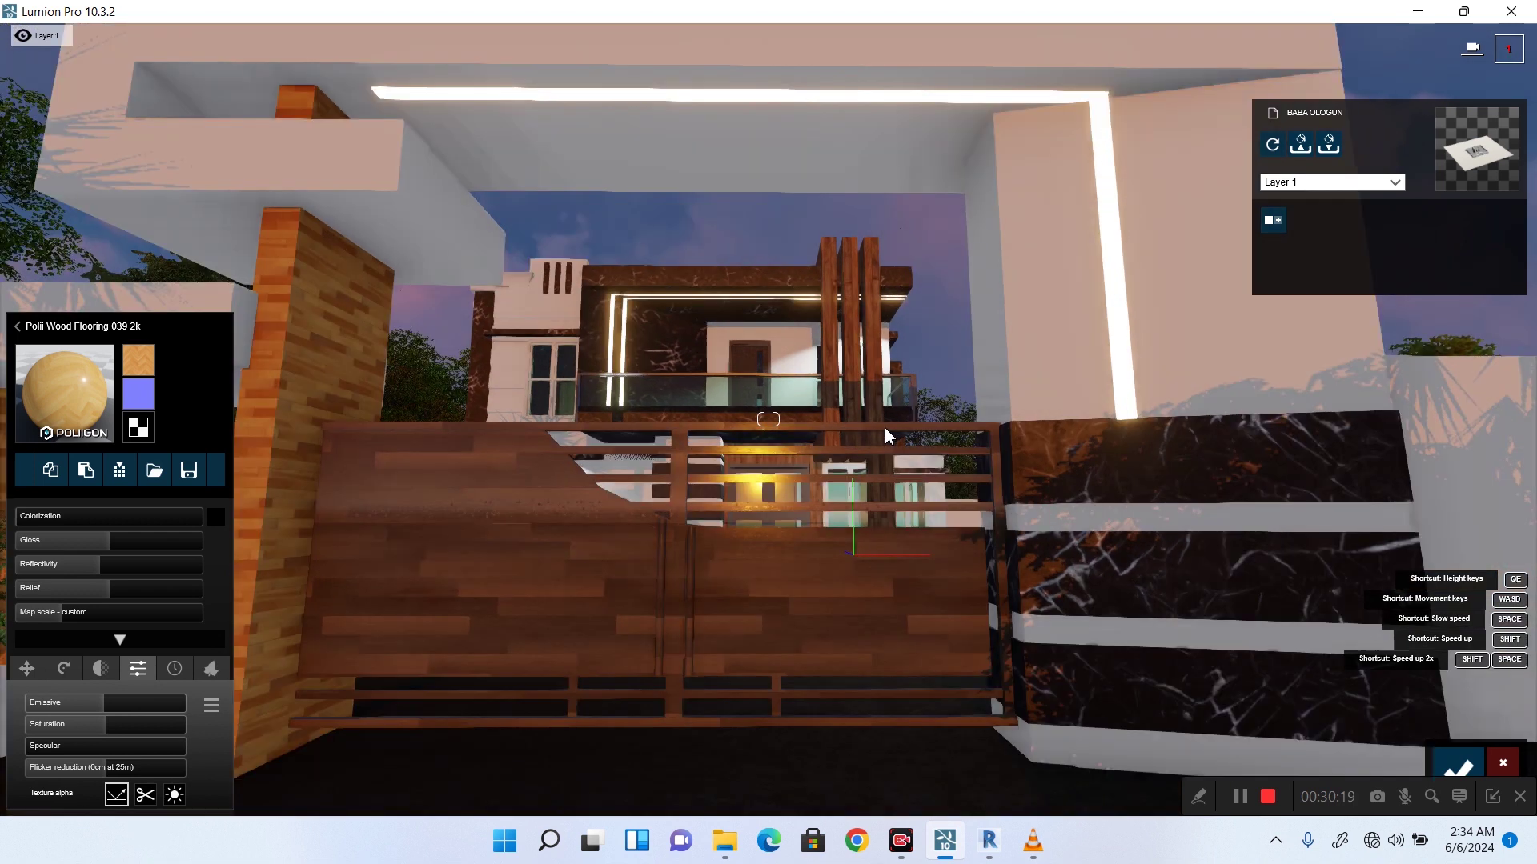
key("q")
key("w")
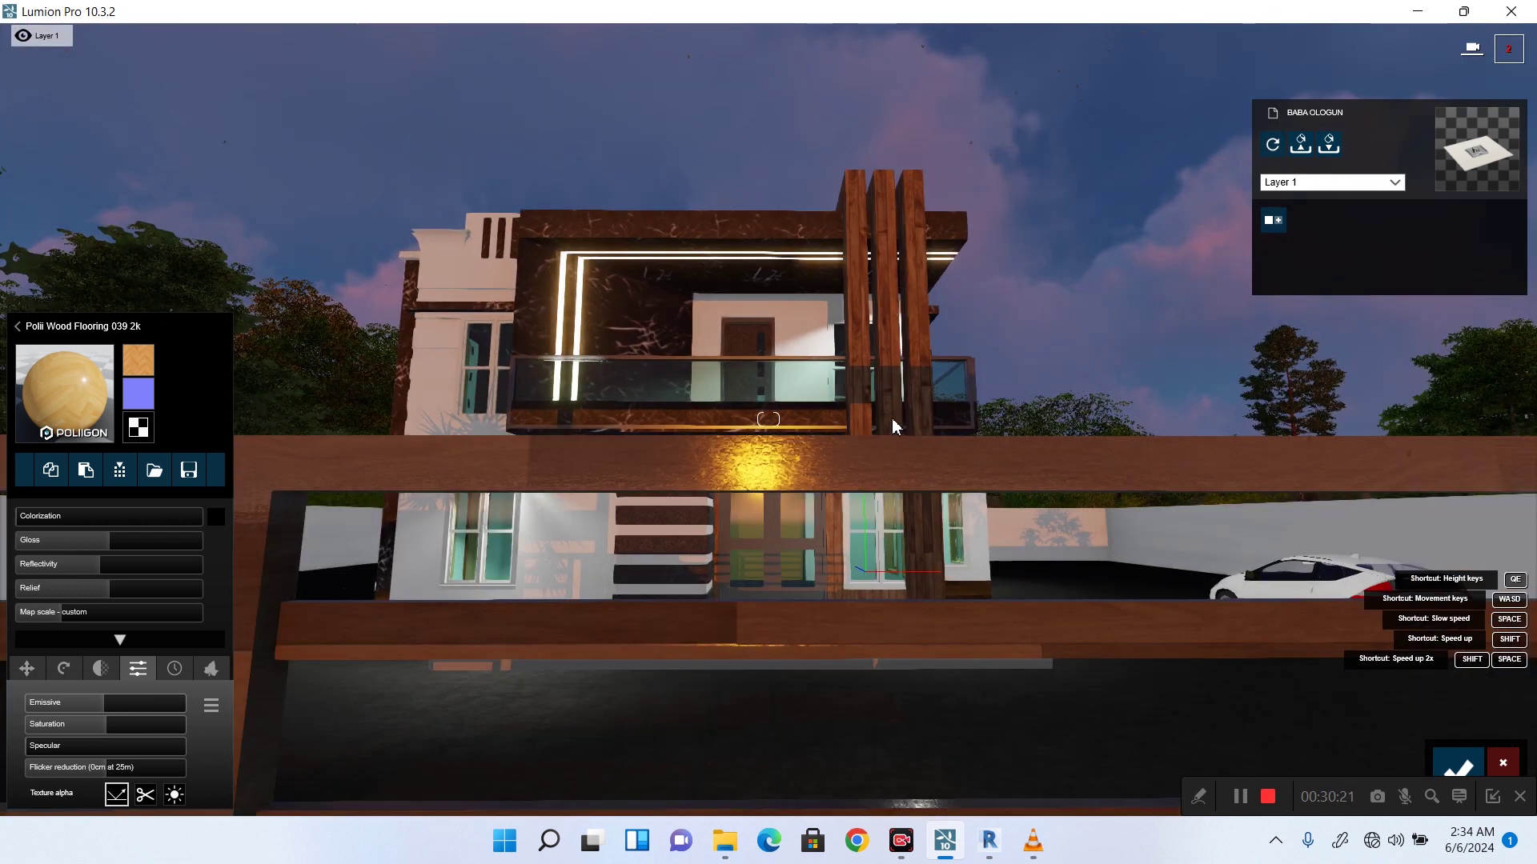
key("w")
key("w")
key("w")
key("w")
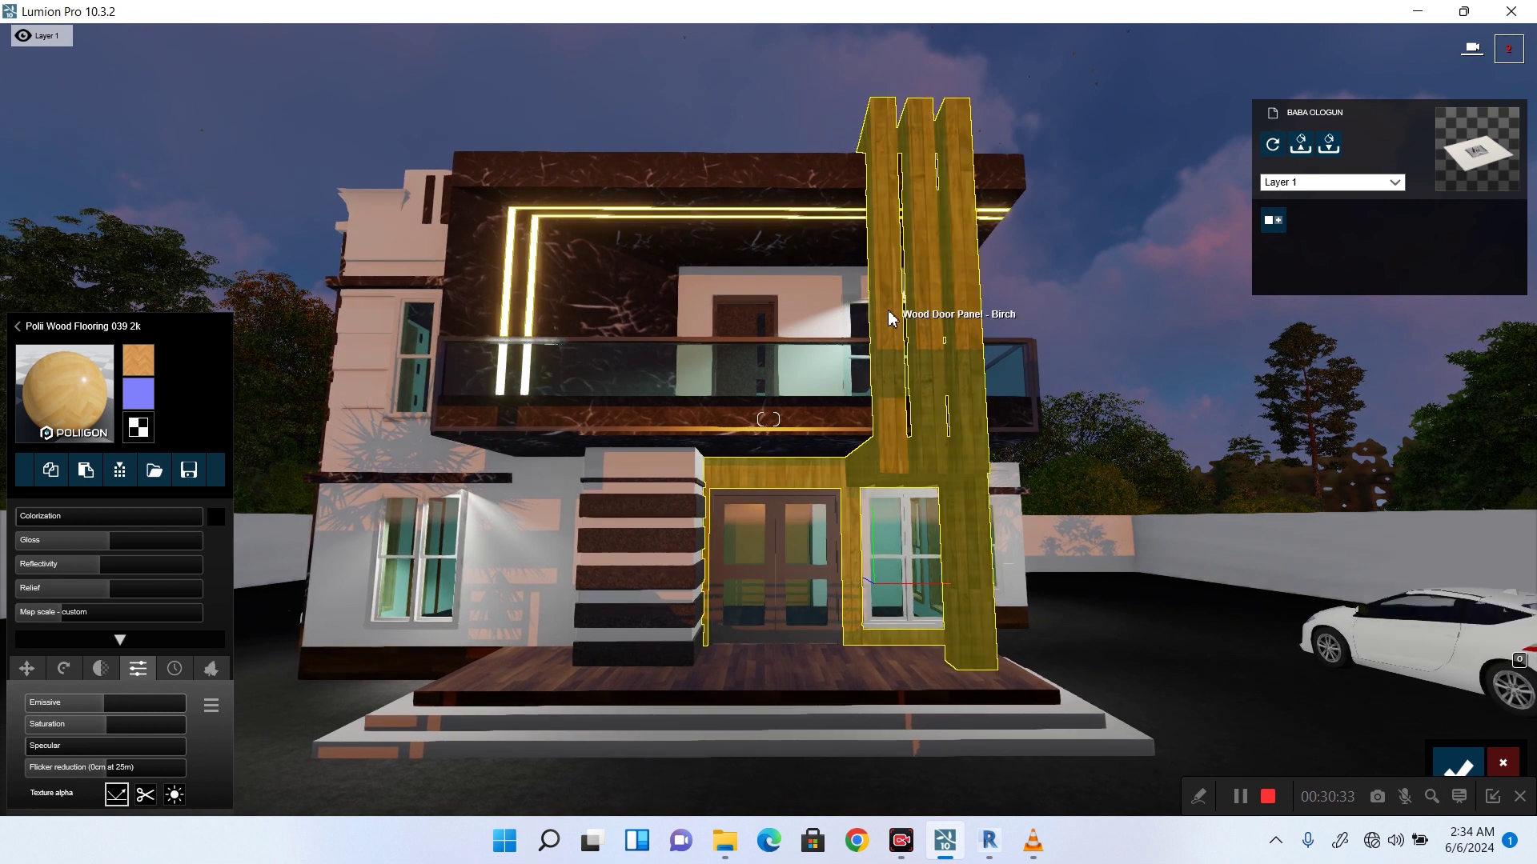
Select the tall columns' material and apply a grey wood to it.
key("ctrl+z")
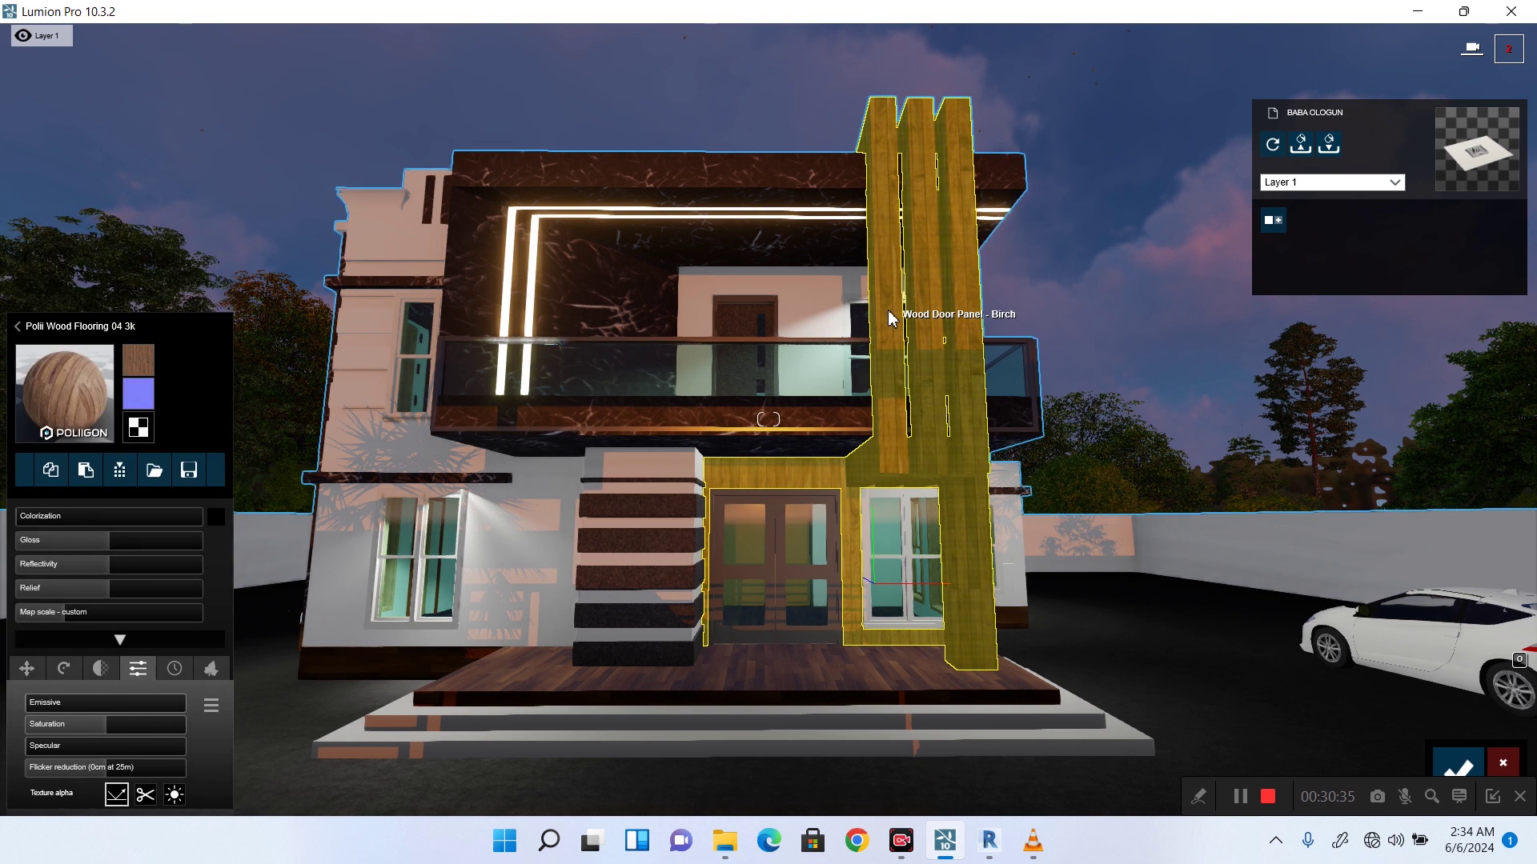
left_click(55, 378)
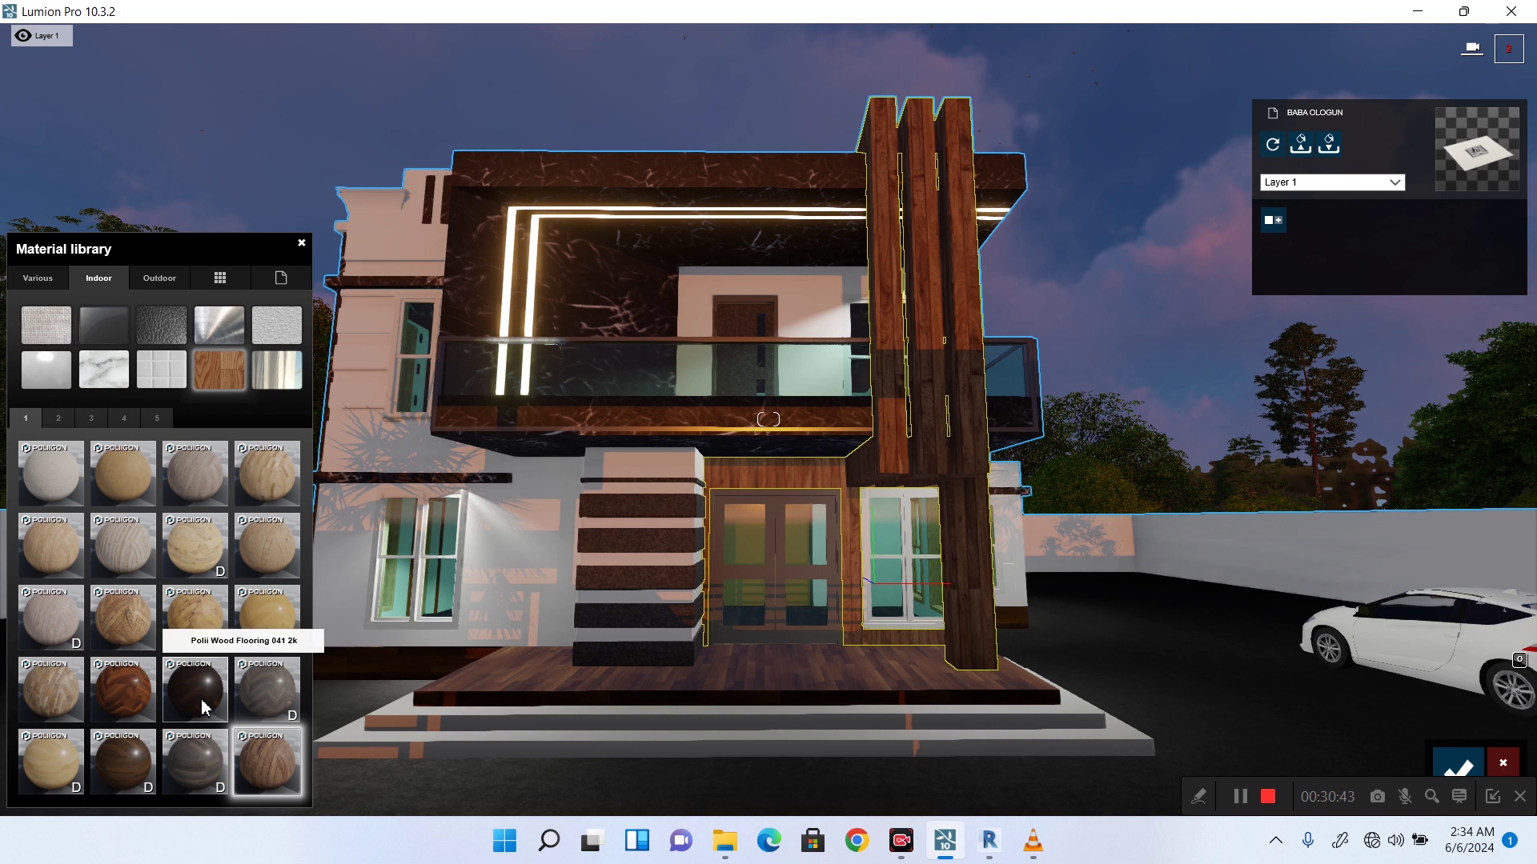
left_click(266, 696)
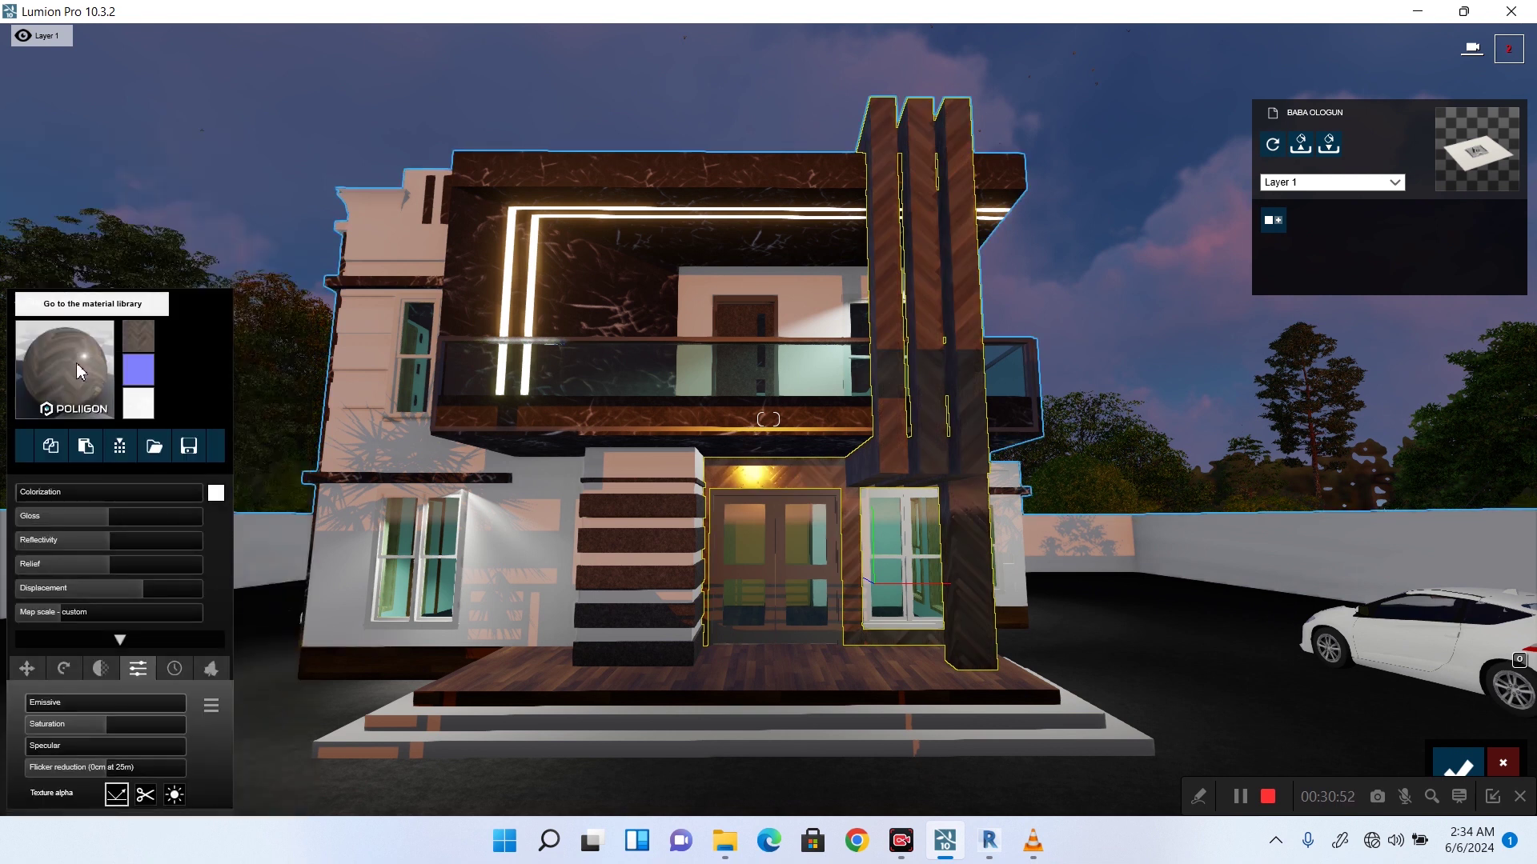
Preview Polii Wood Flooring 043 2k, Polii Wood Fine 004 VAR1 3K, warm, reddish and lighter woods on the columns.
left_click(77, 364)
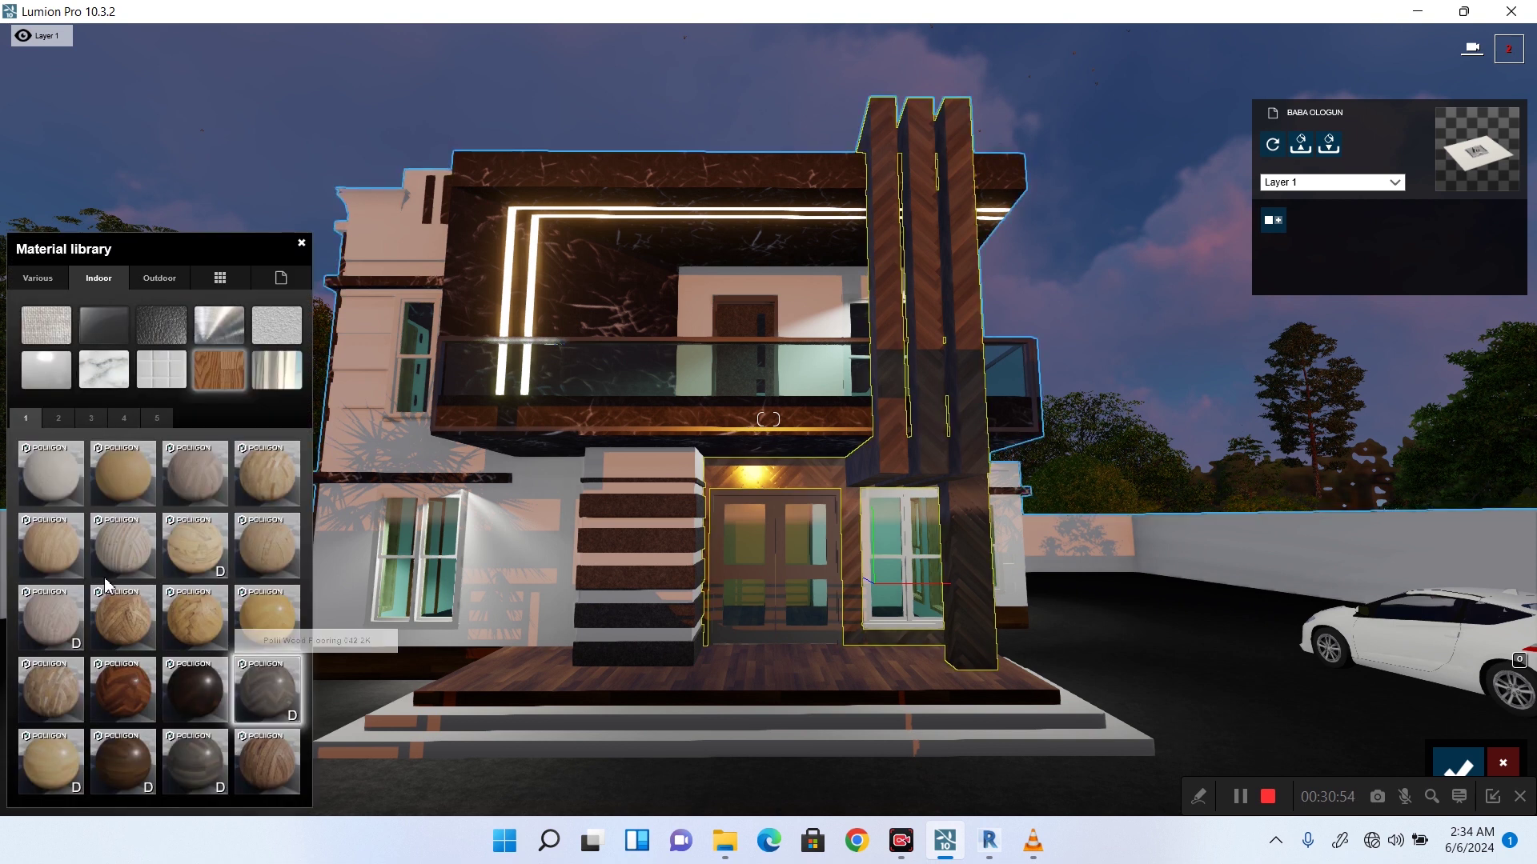
left_click(40, 766)
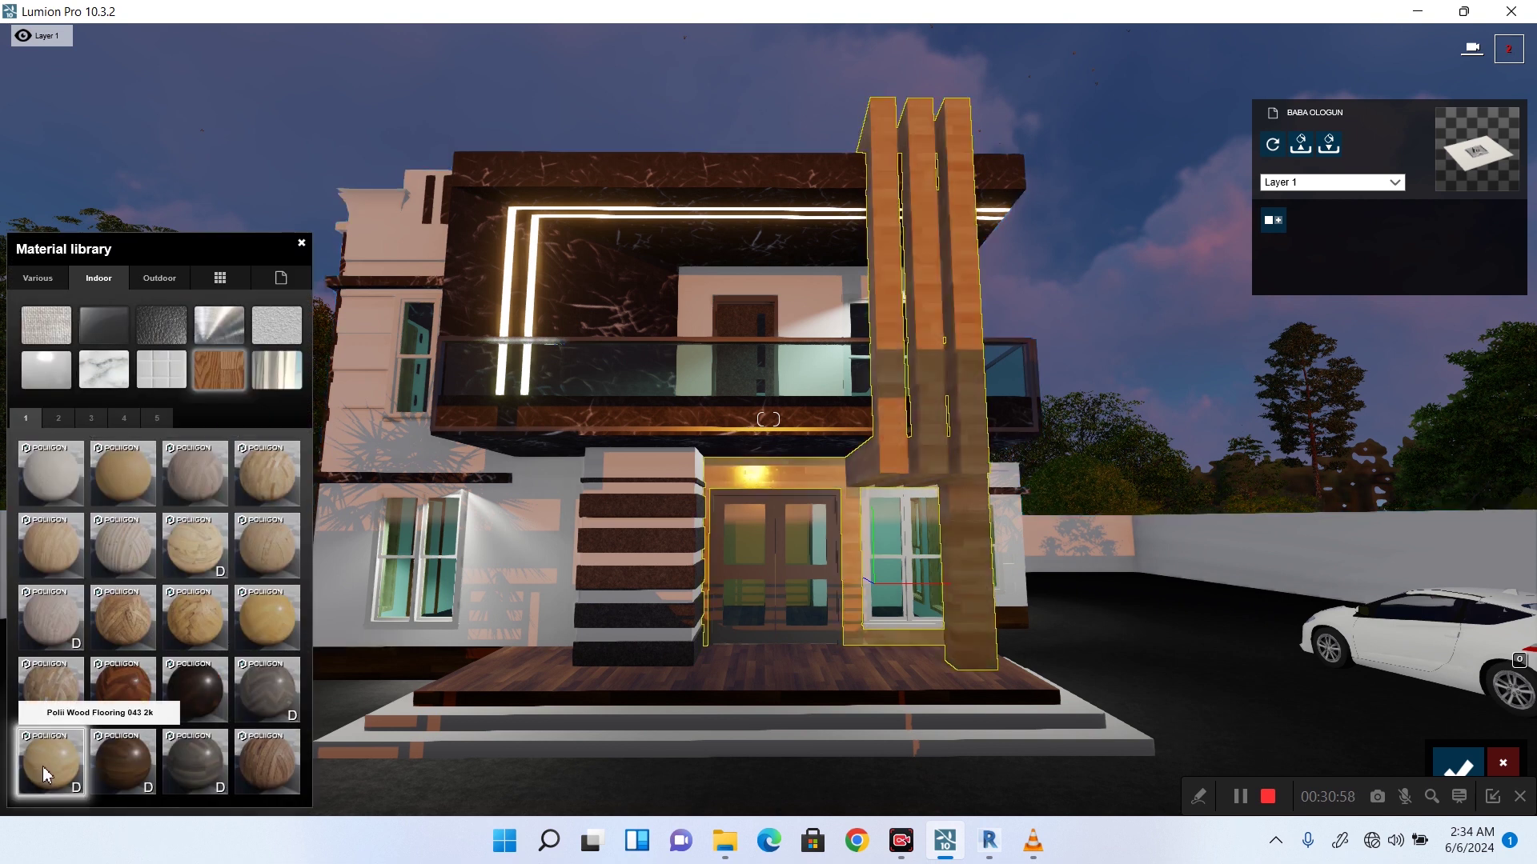
left_click(50, 480)
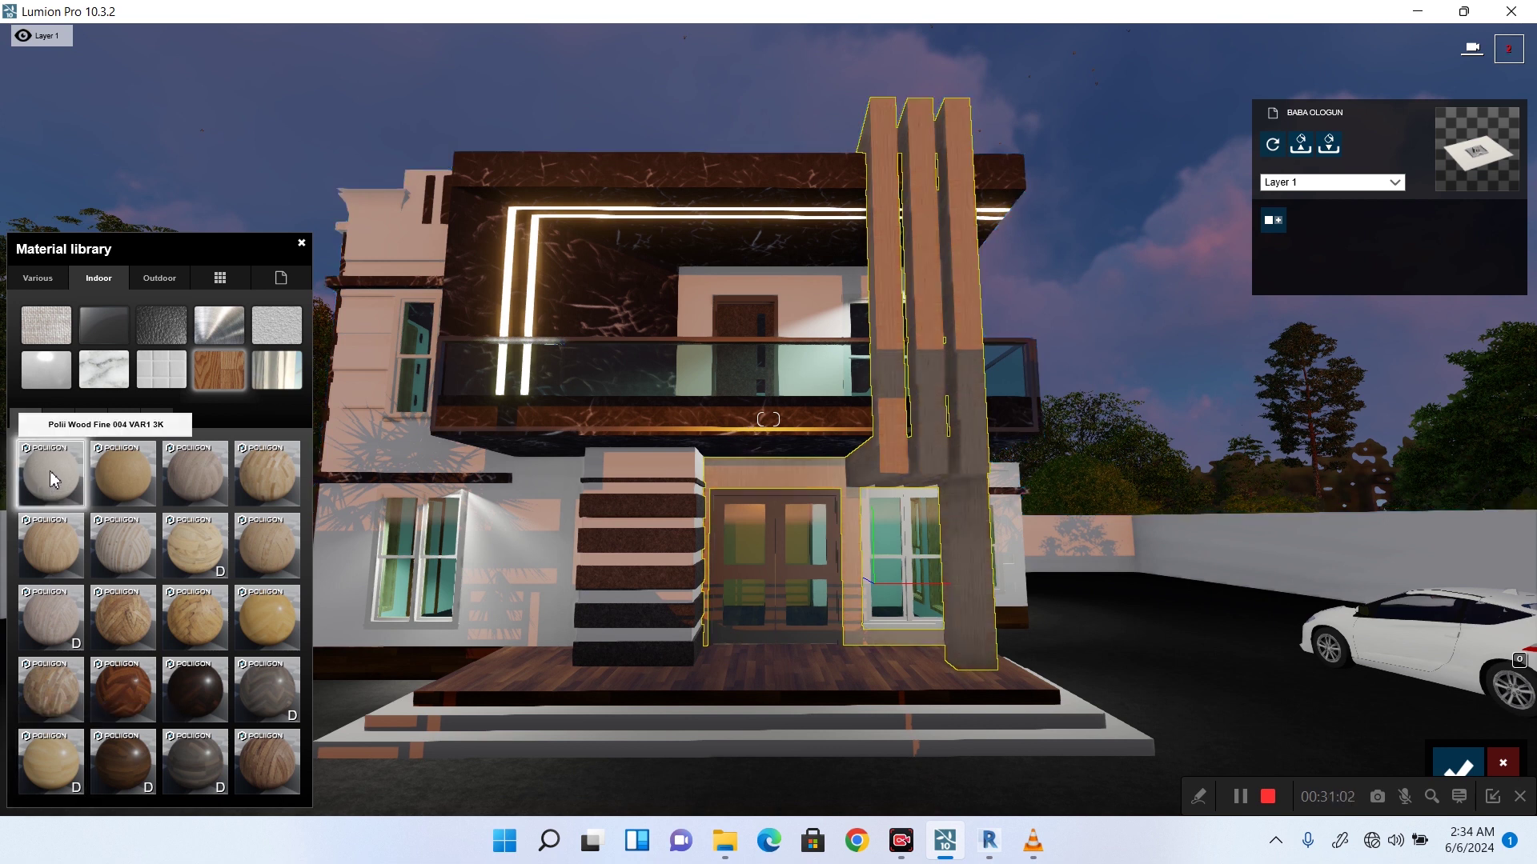
left_click(50, 548)
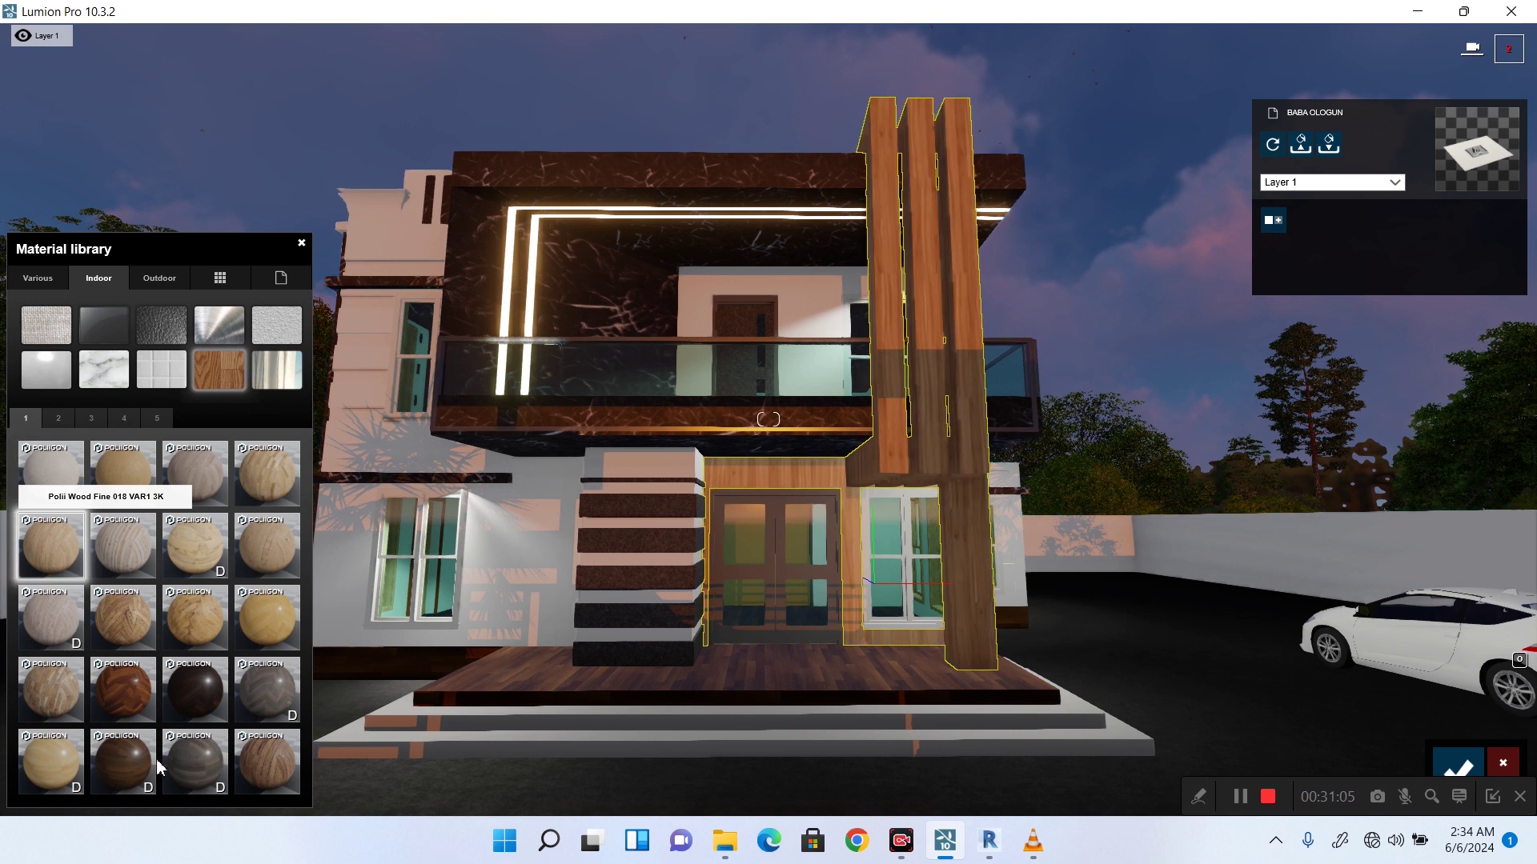
left_click(133, 705)
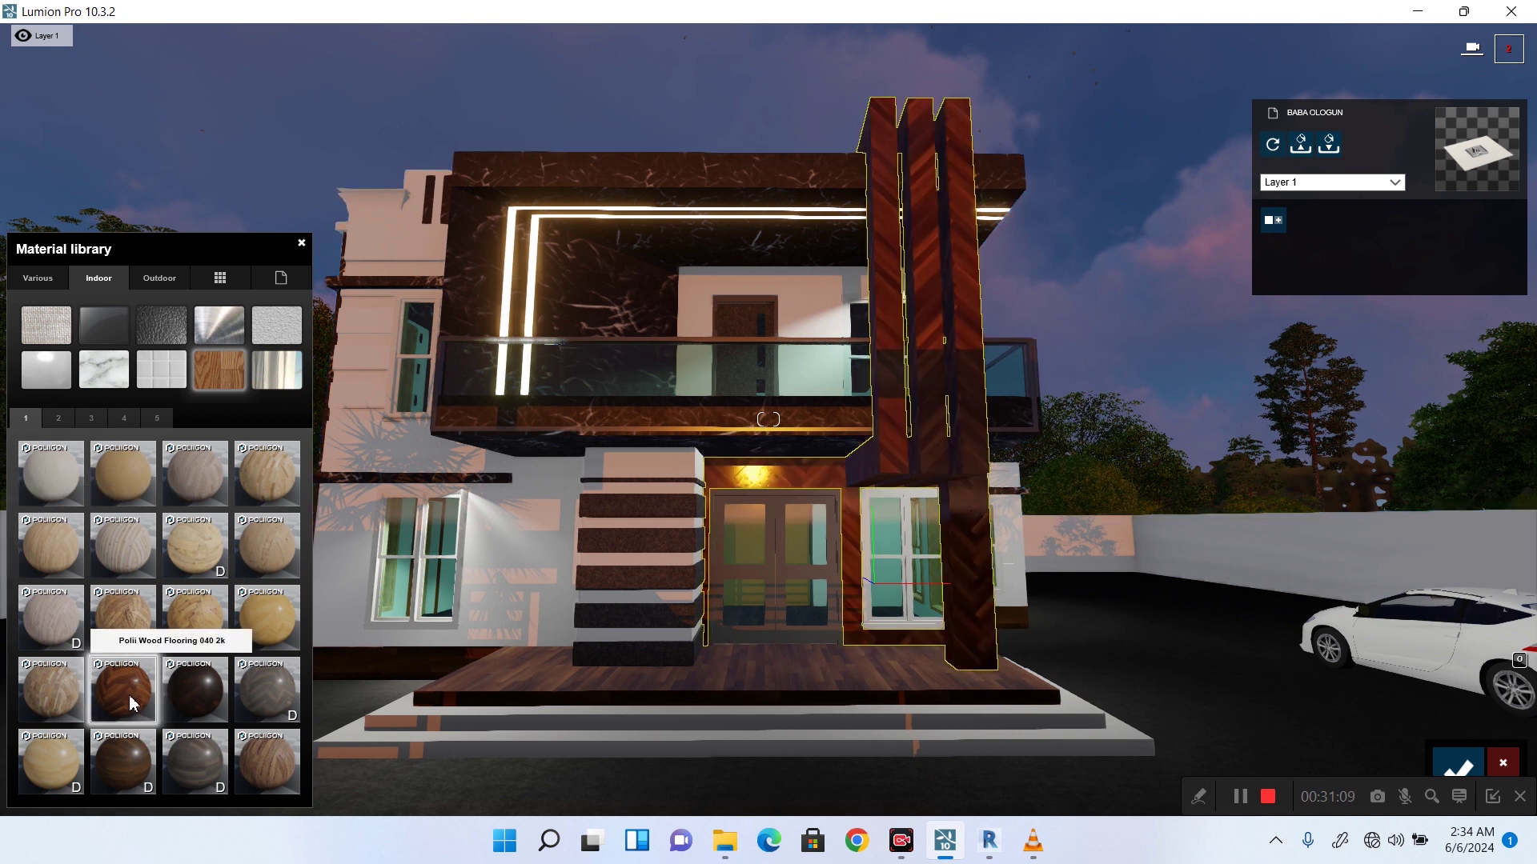
left_click(242, 766)
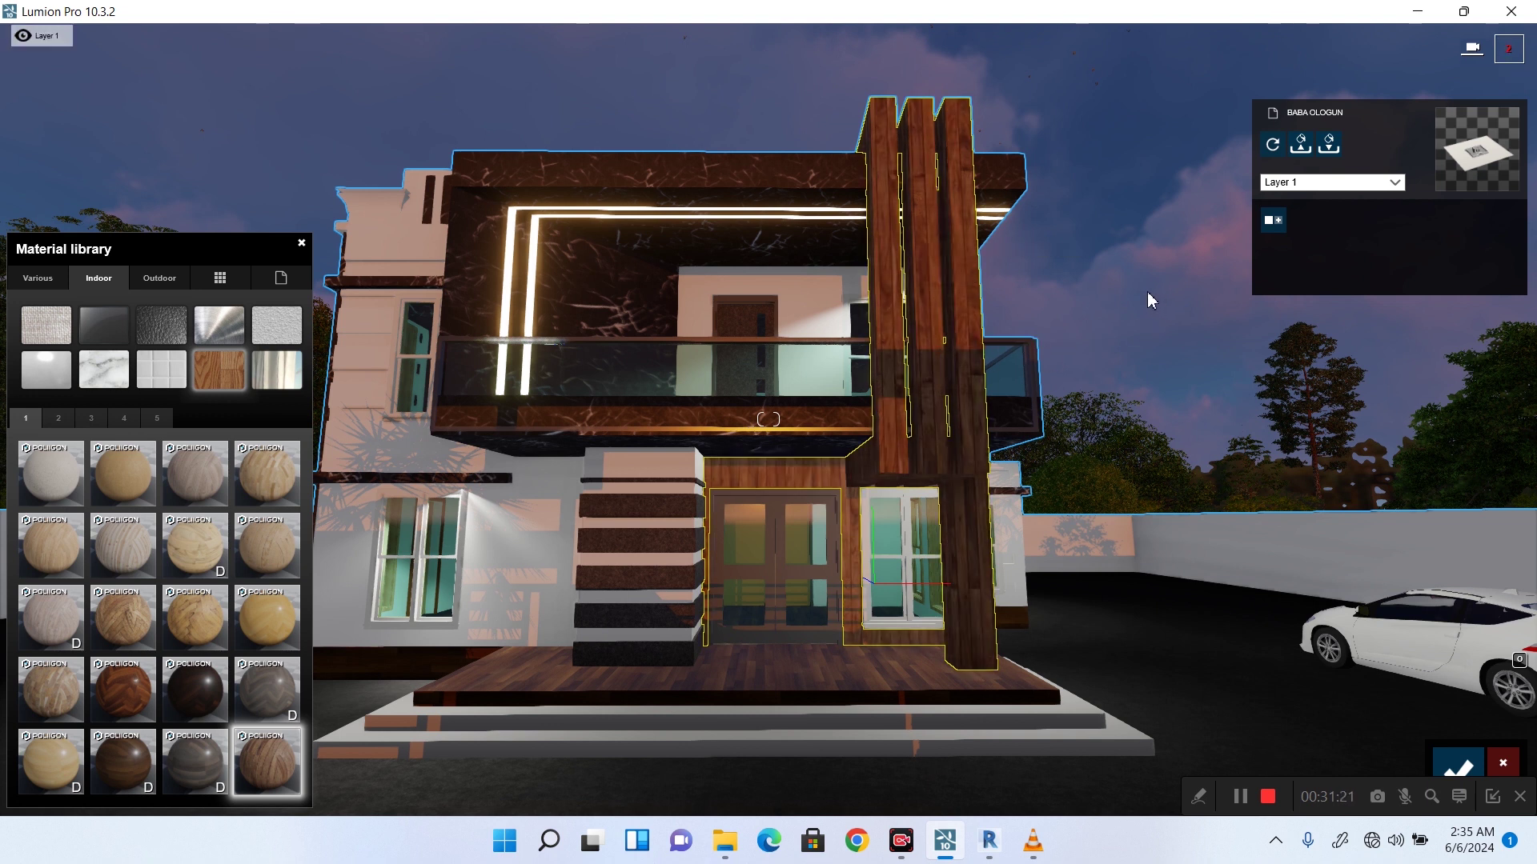
Keep Polii Wood Flooring 045 2K on the front fins and save the material edits.
left_click(718, 695)
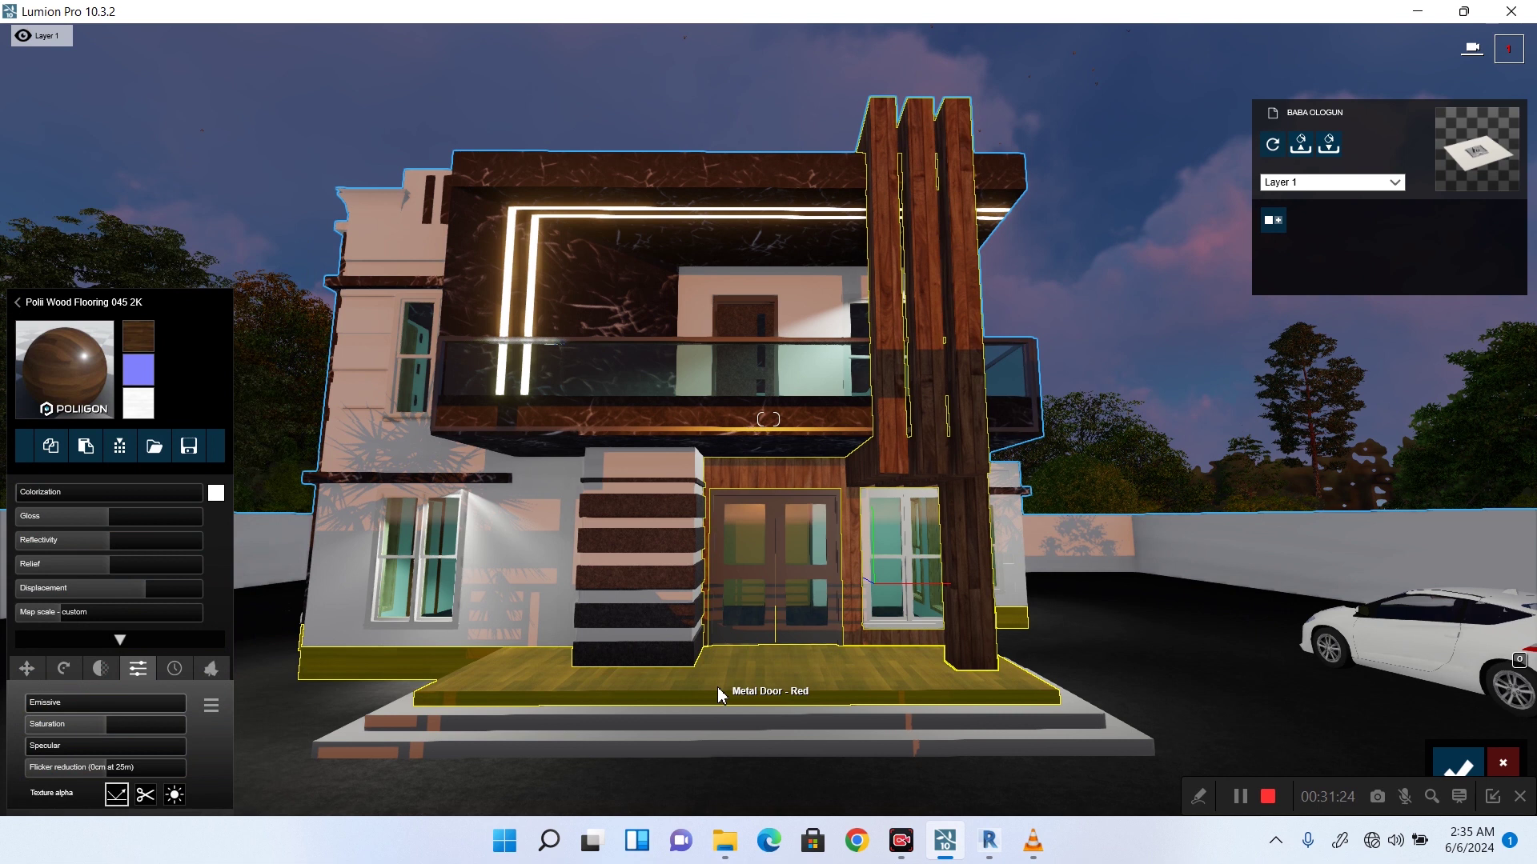
left_click(60, 369)
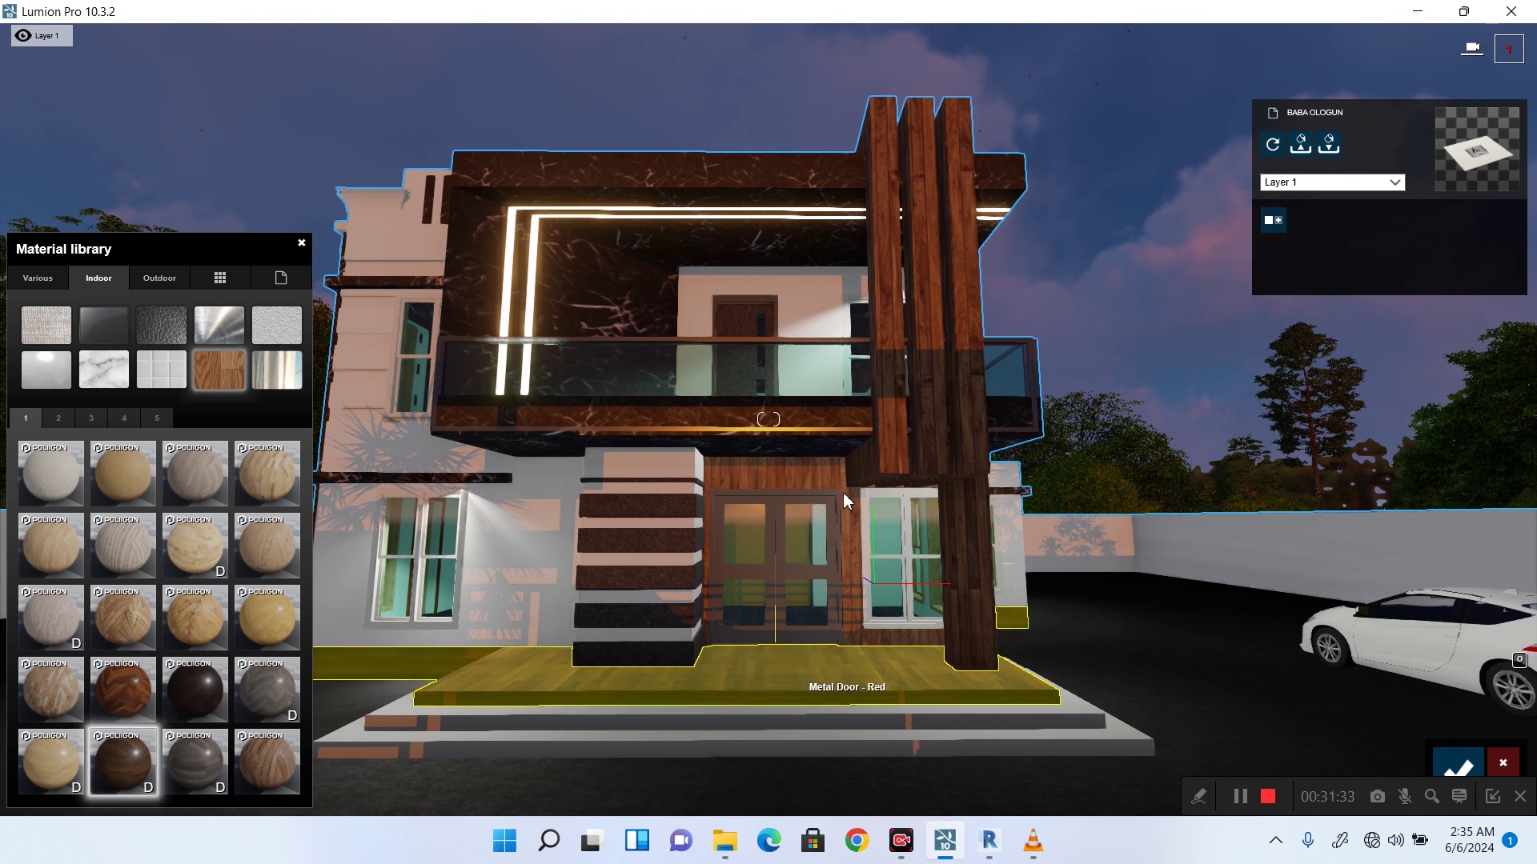
left_click(960, 456)
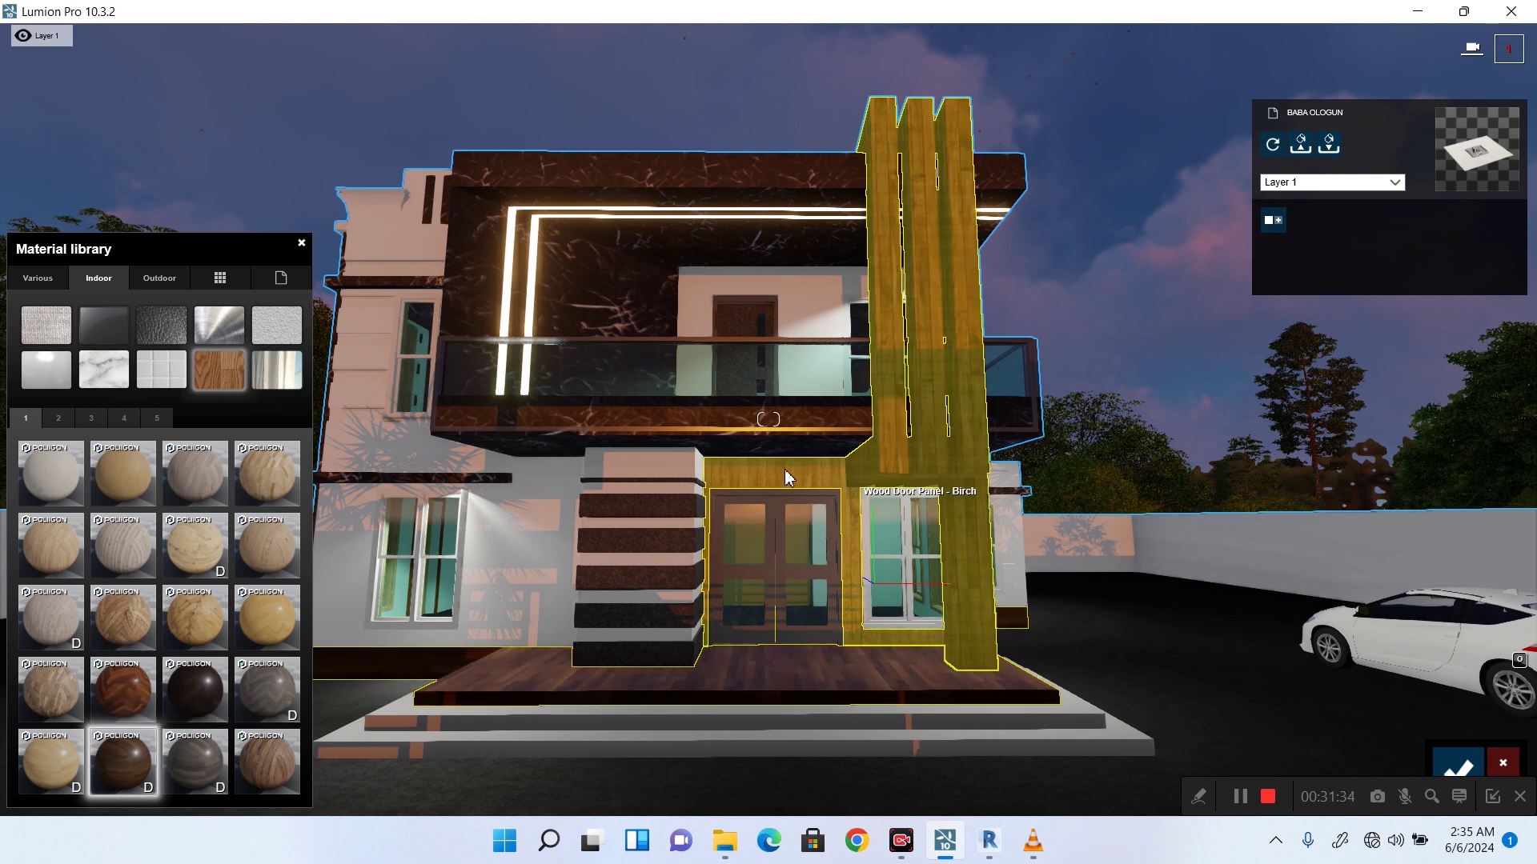
left_click(302, 243)
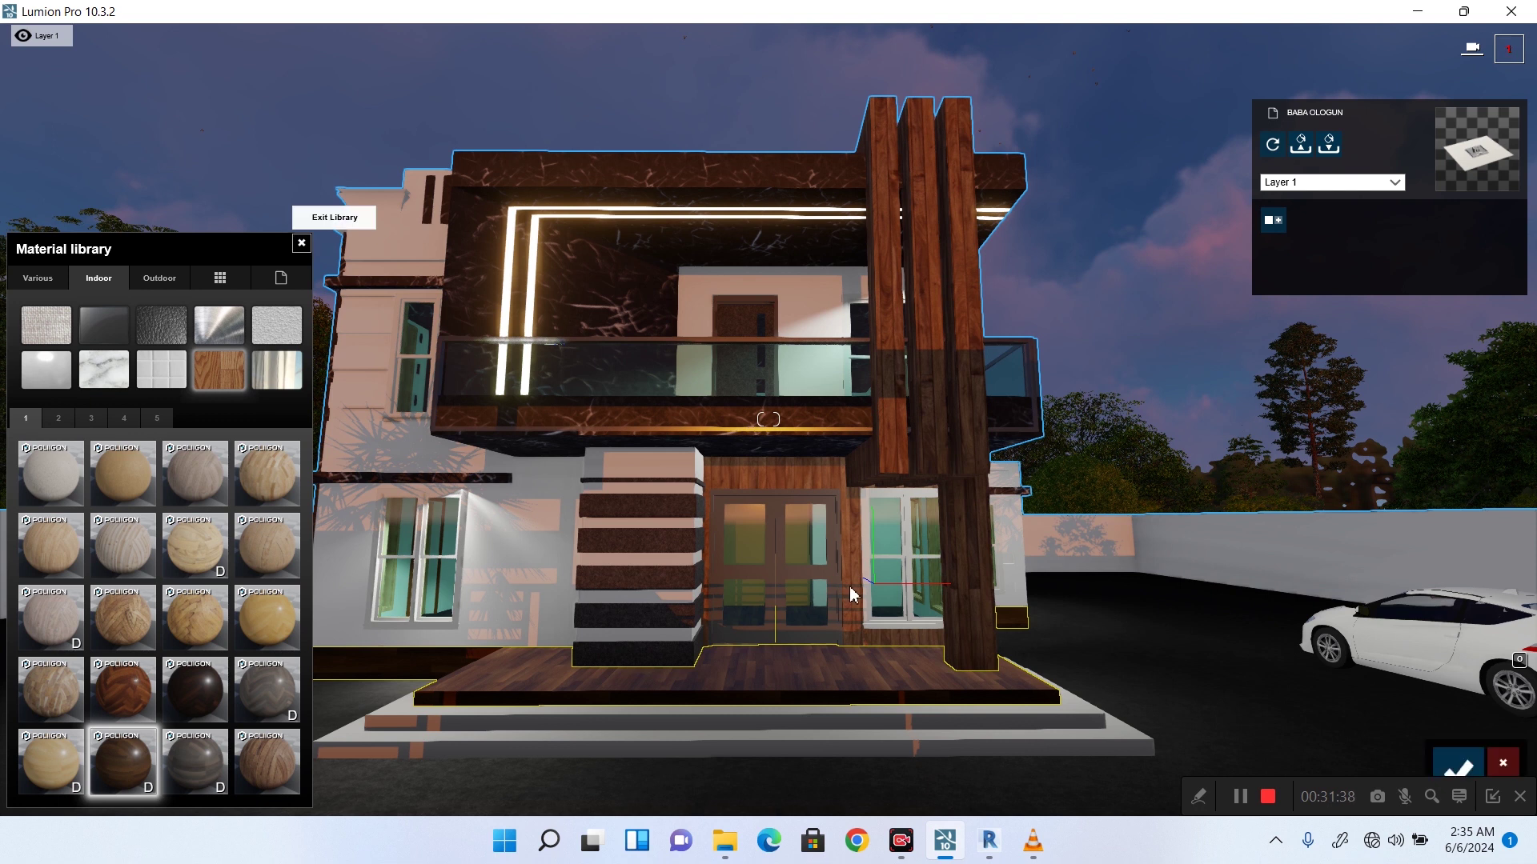
left_click(1462, 771)
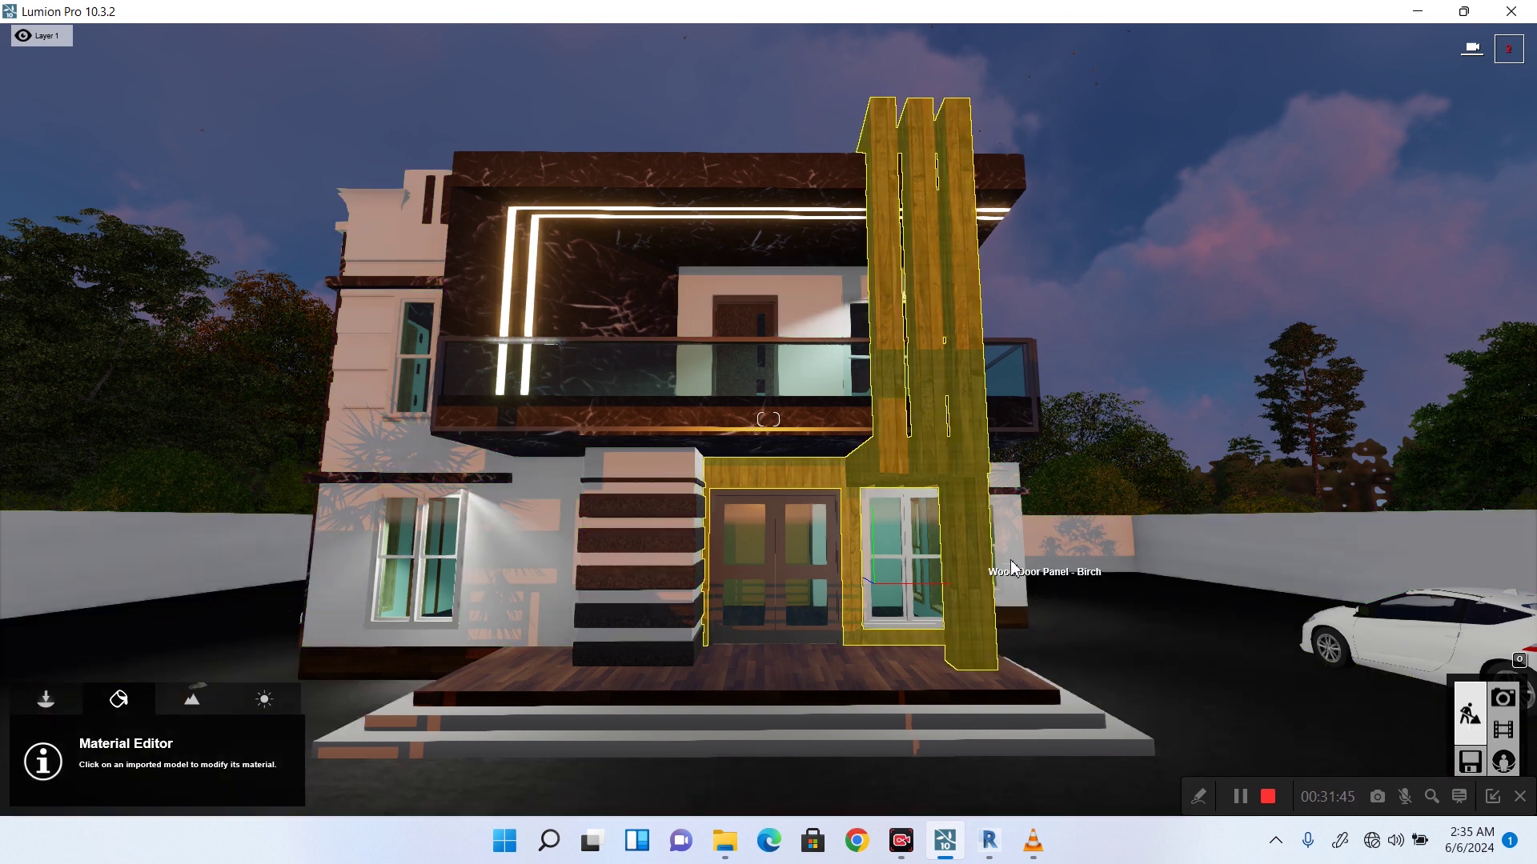
Turn the view and fly the camera closer to the house, drifting right.
right_click_drag(983, 560, 768, 561)
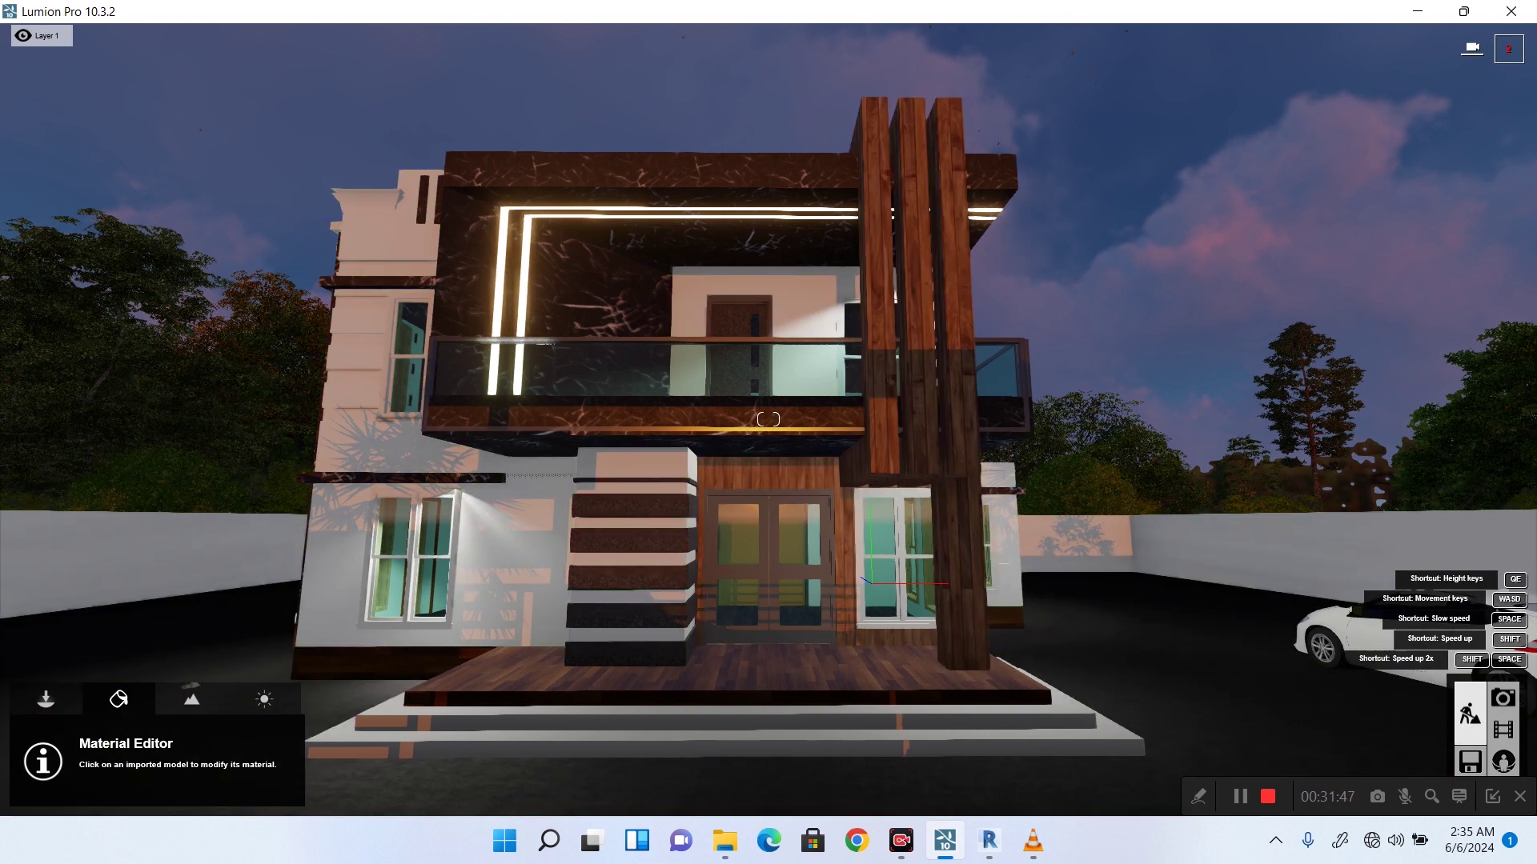
key("w")
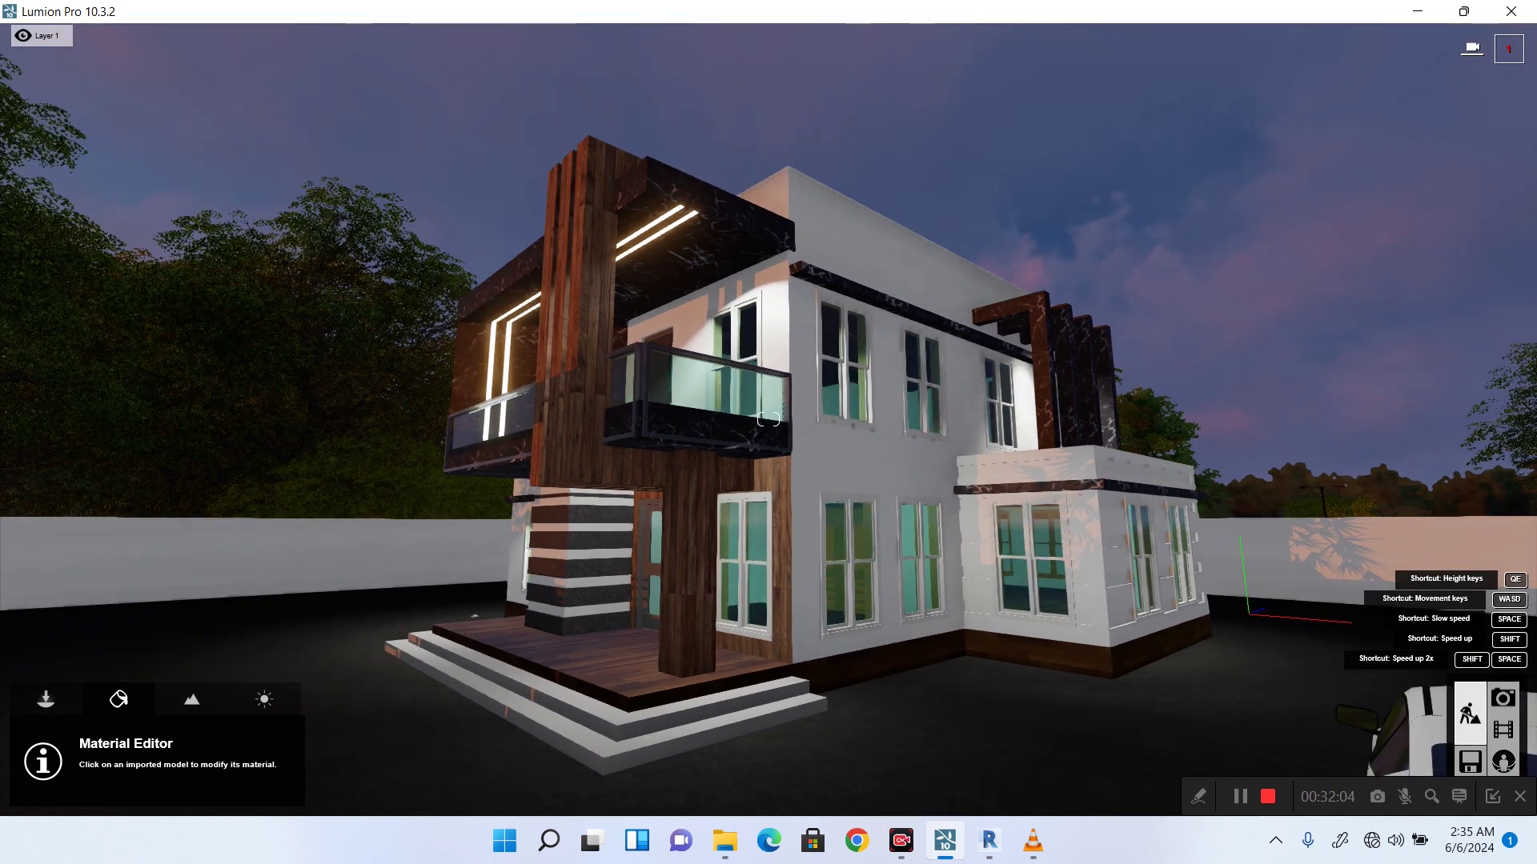
key("w")
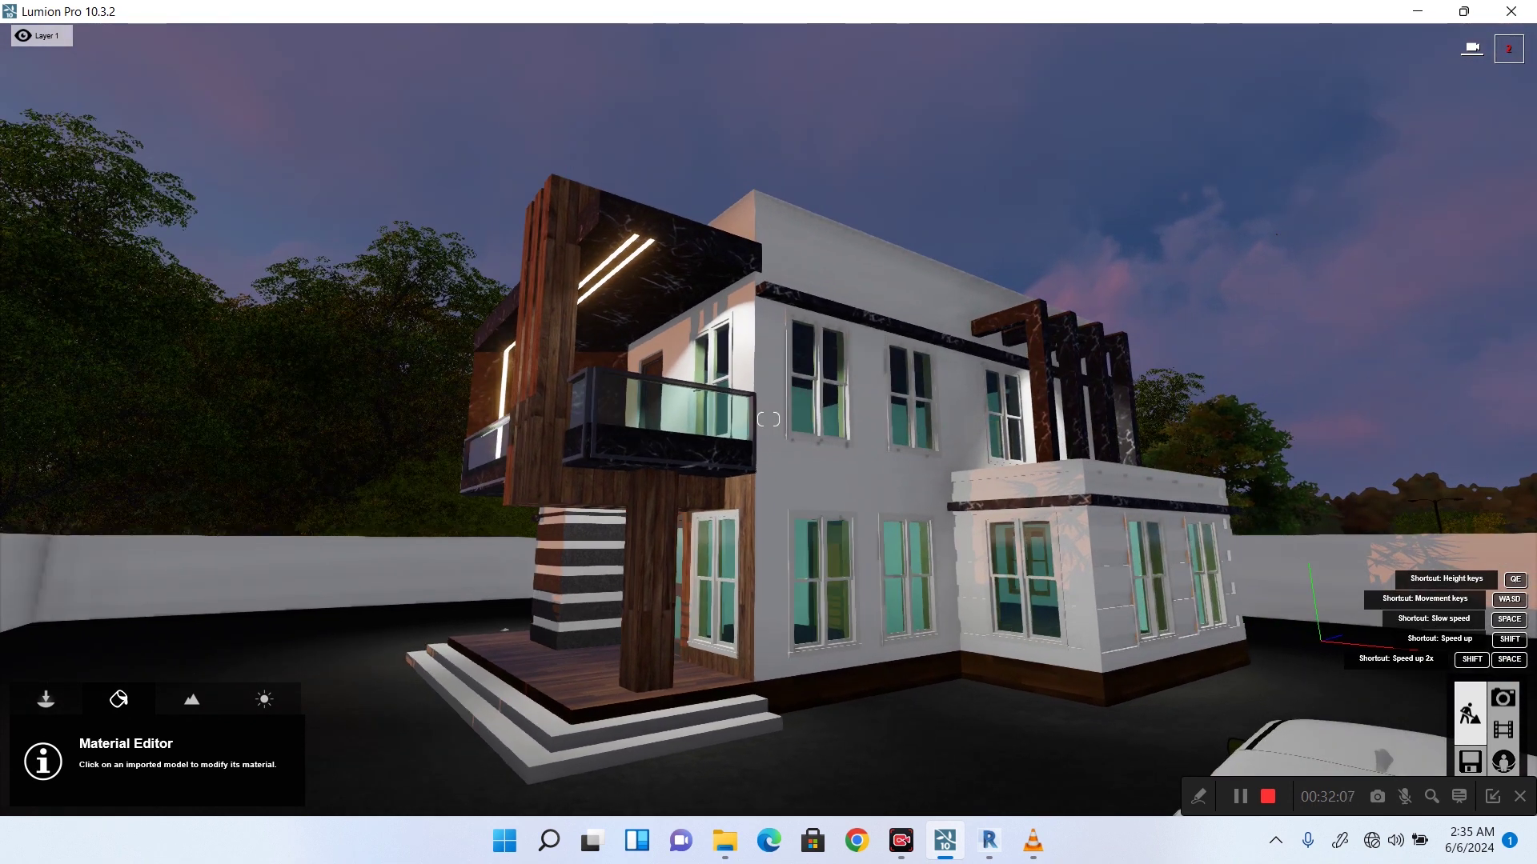
key("w")
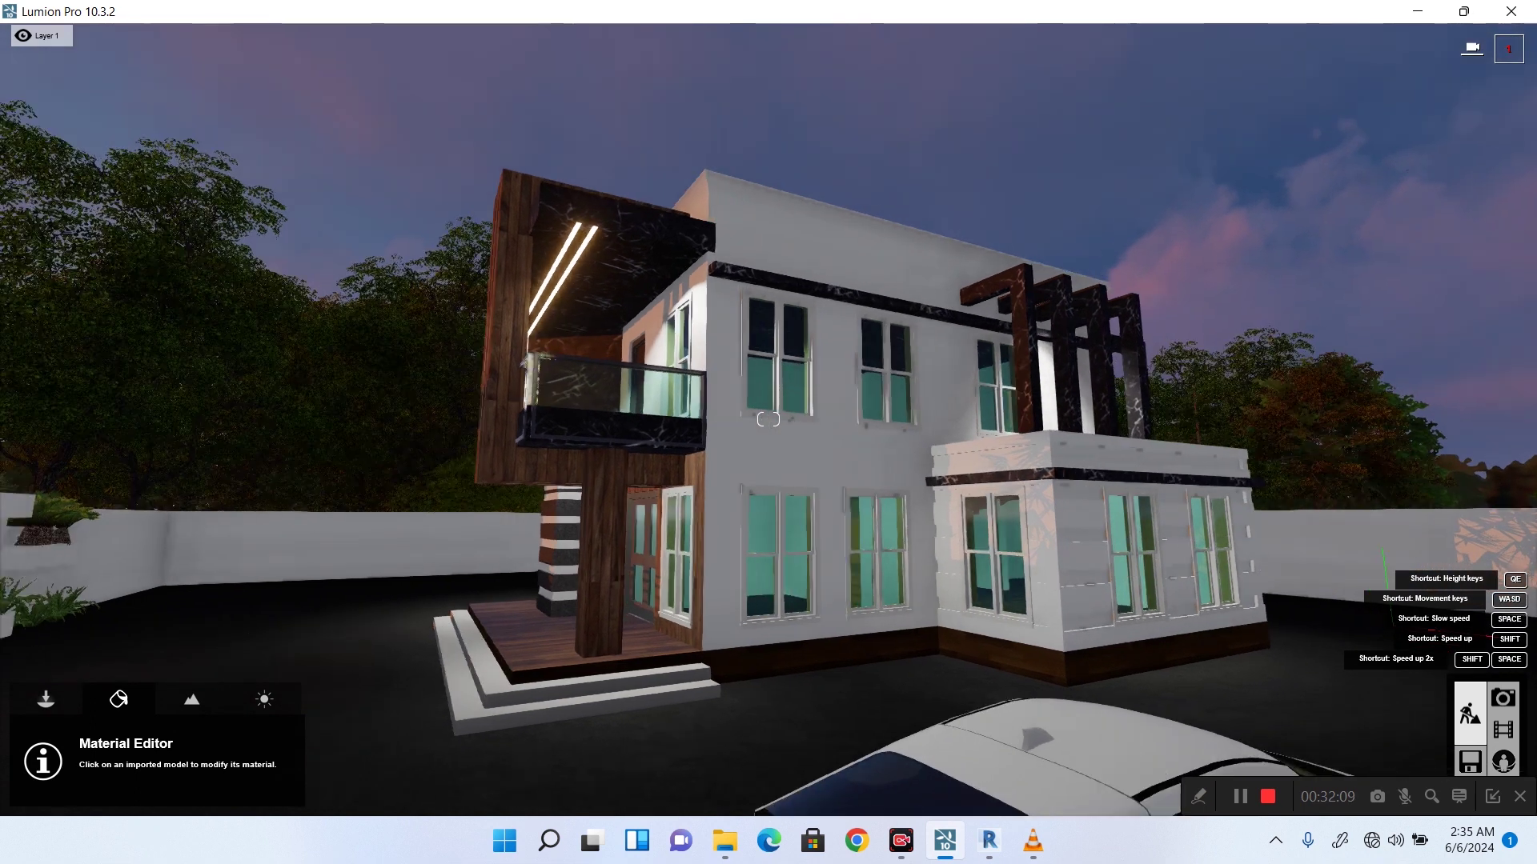
key("w")
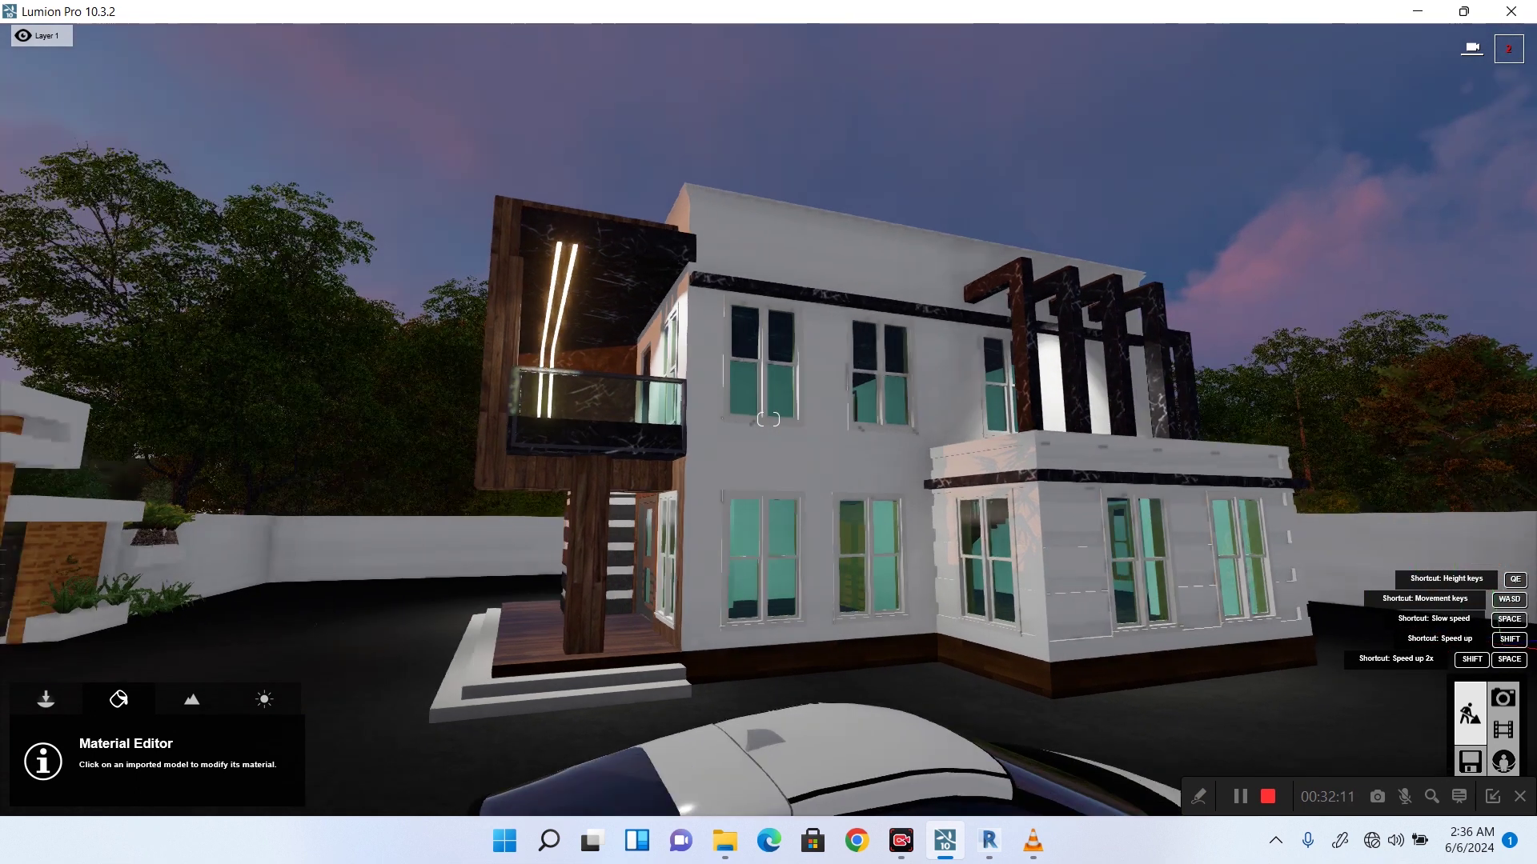
key("w")
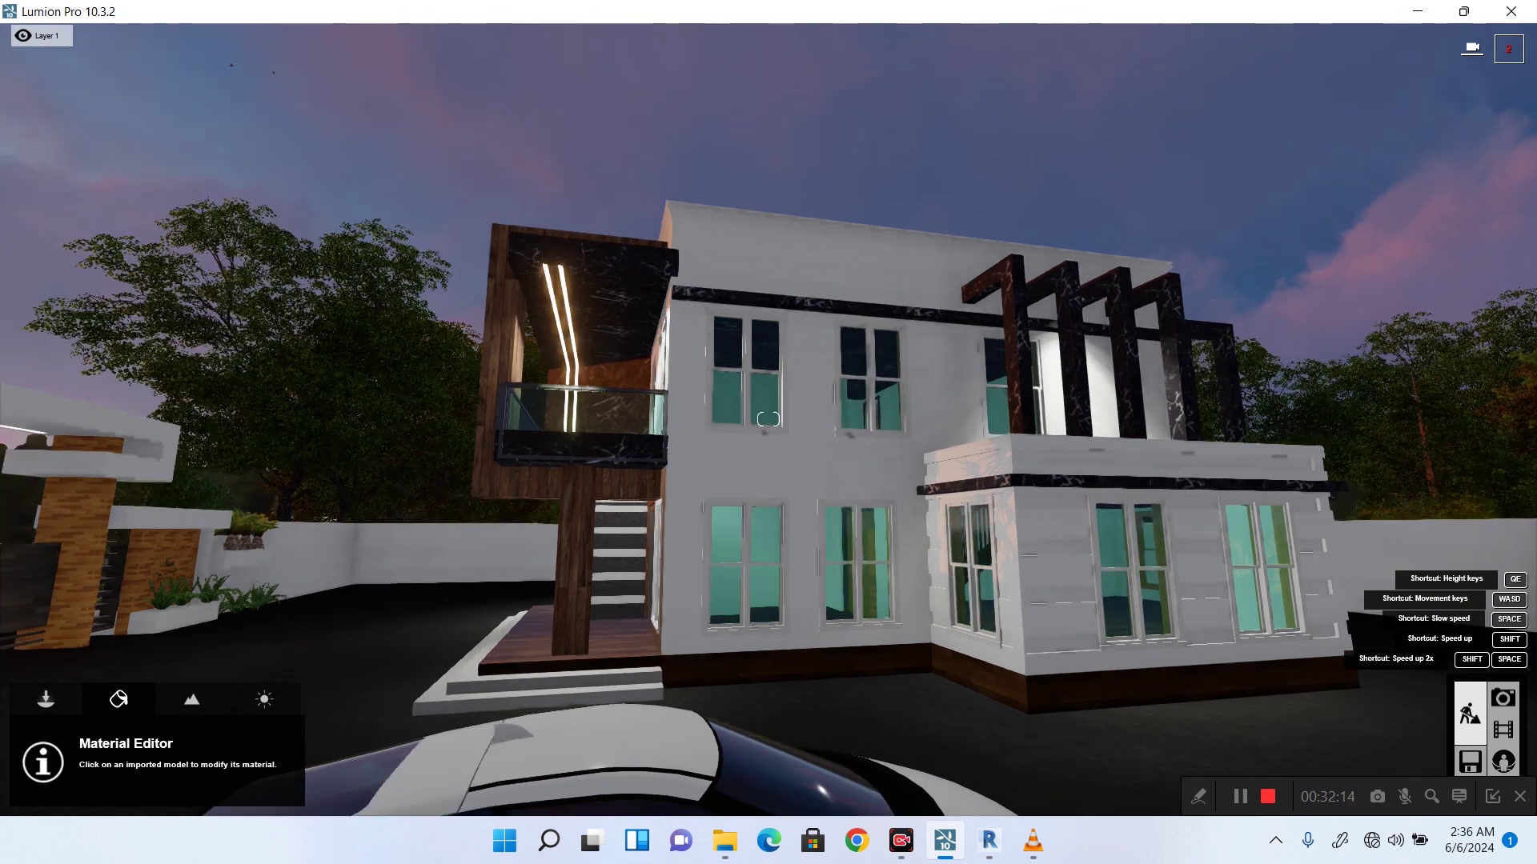
key("w")
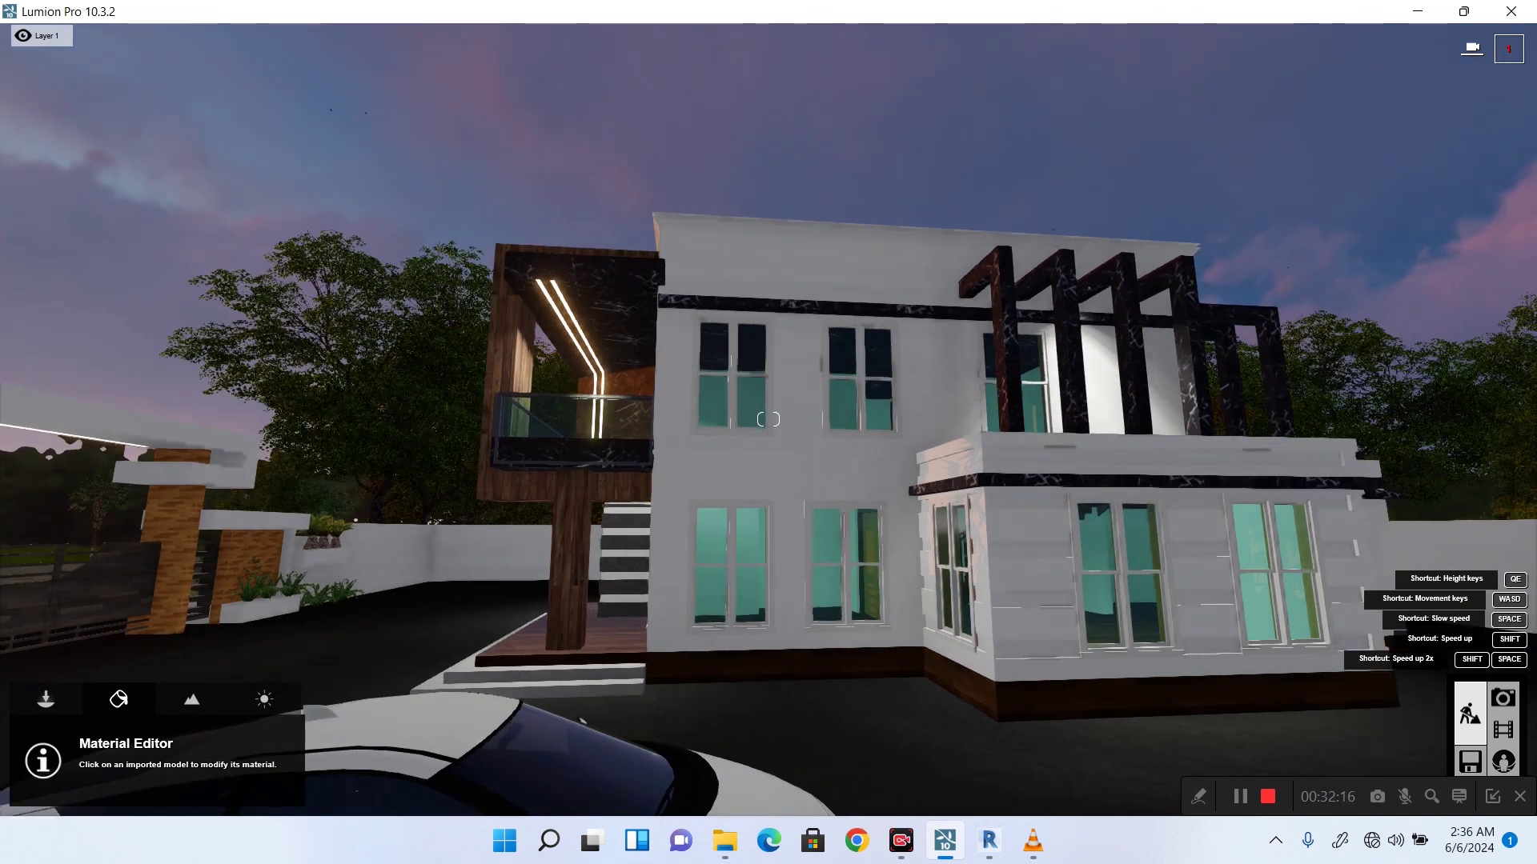
key("w")
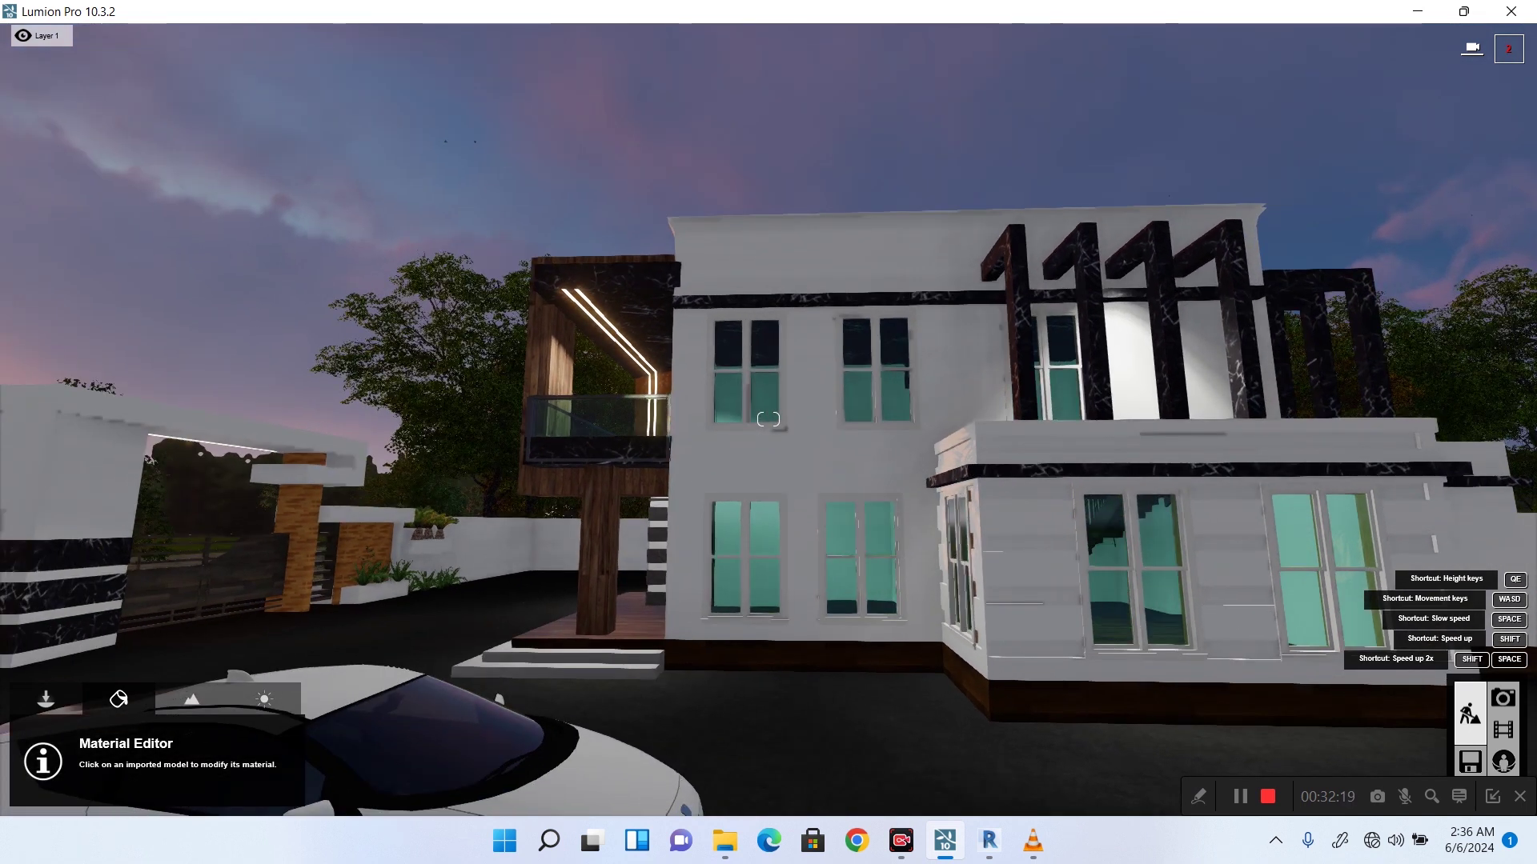
key("w")
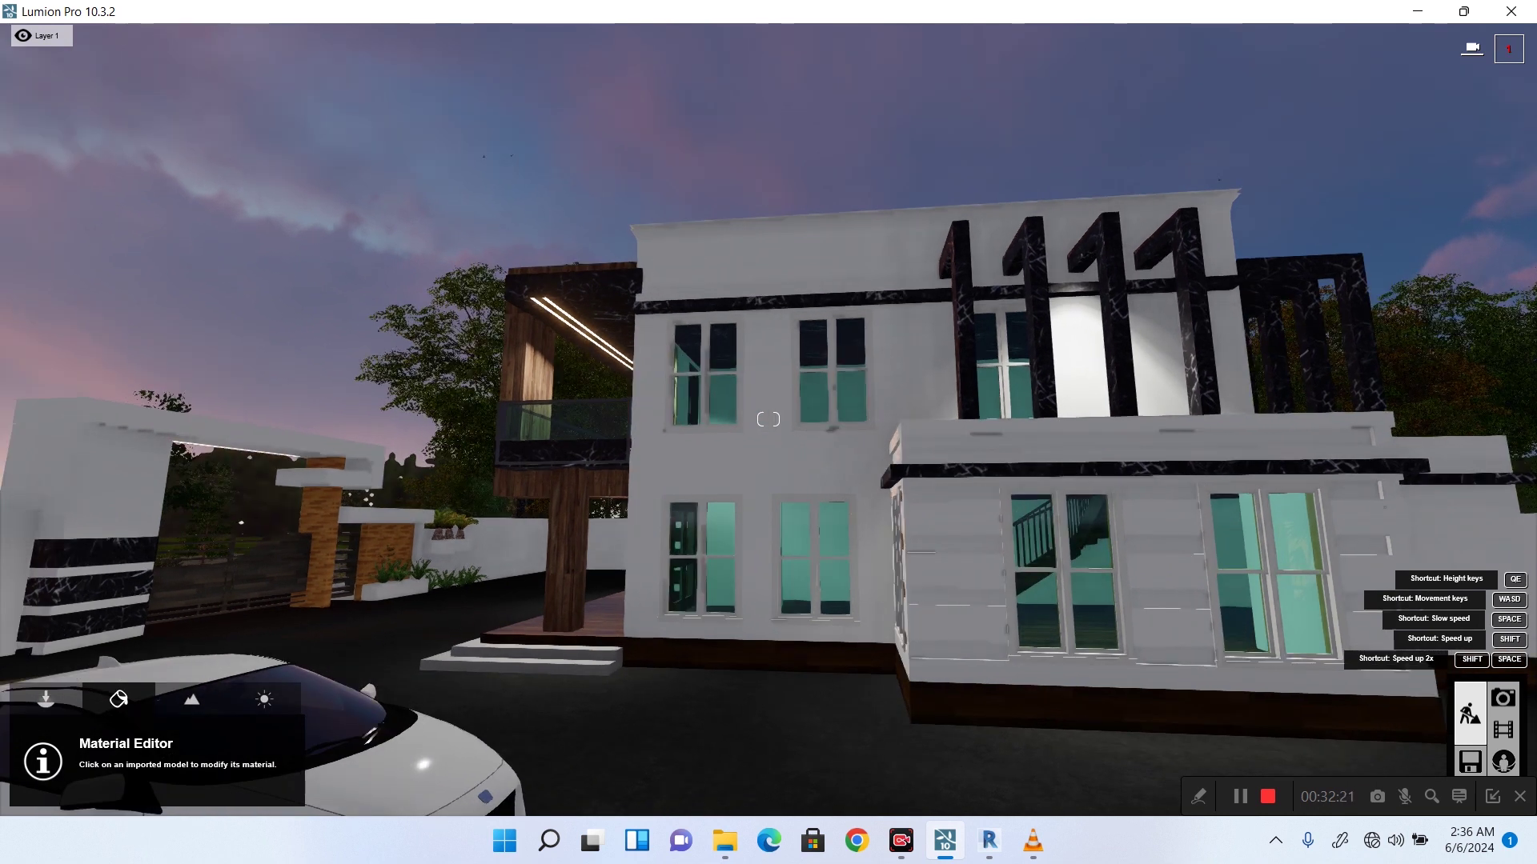
key("w")
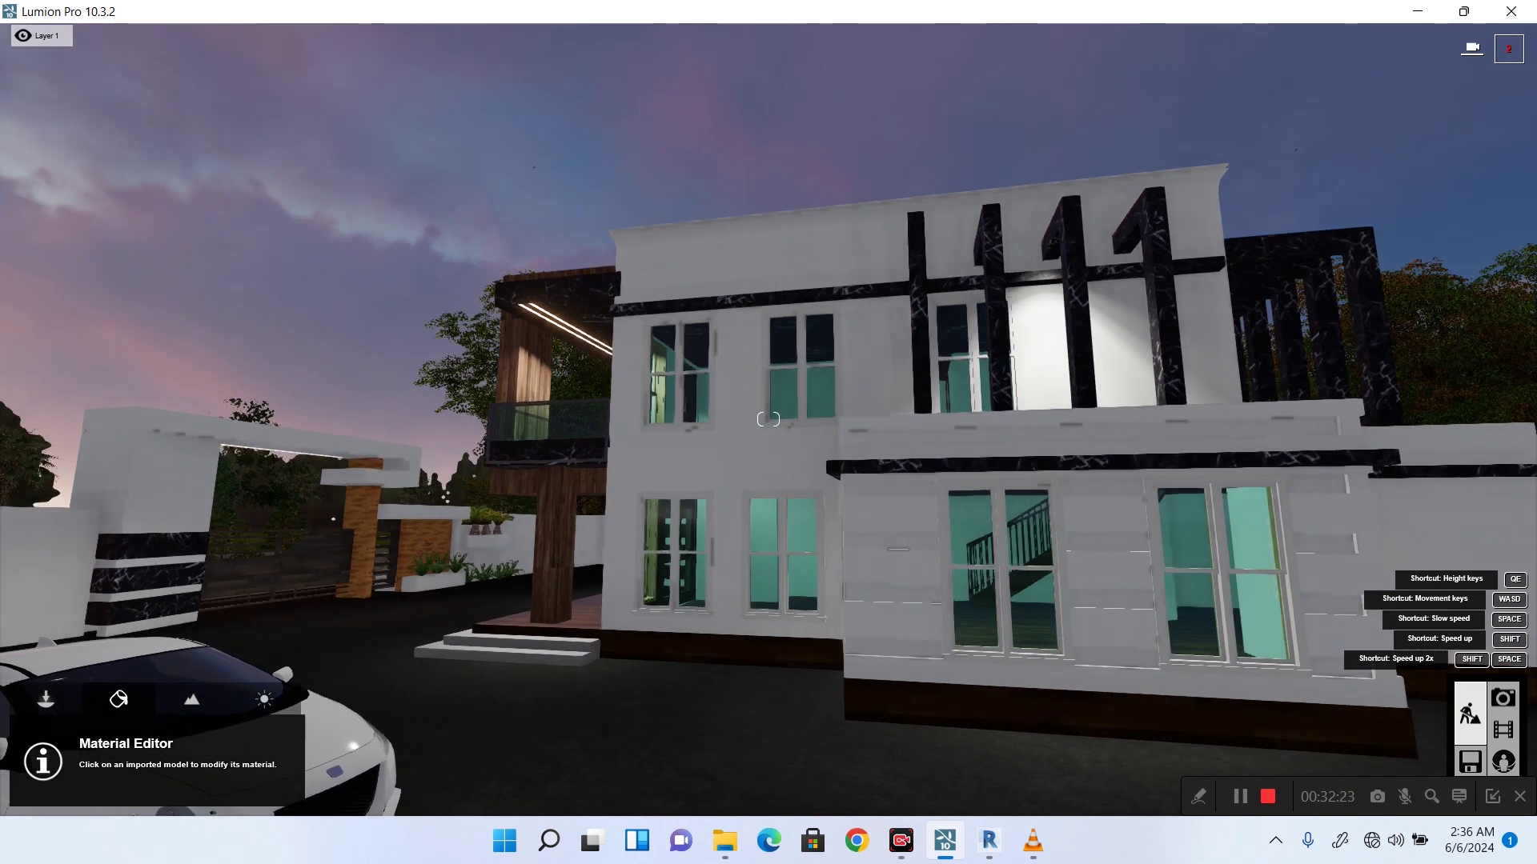
key("d")
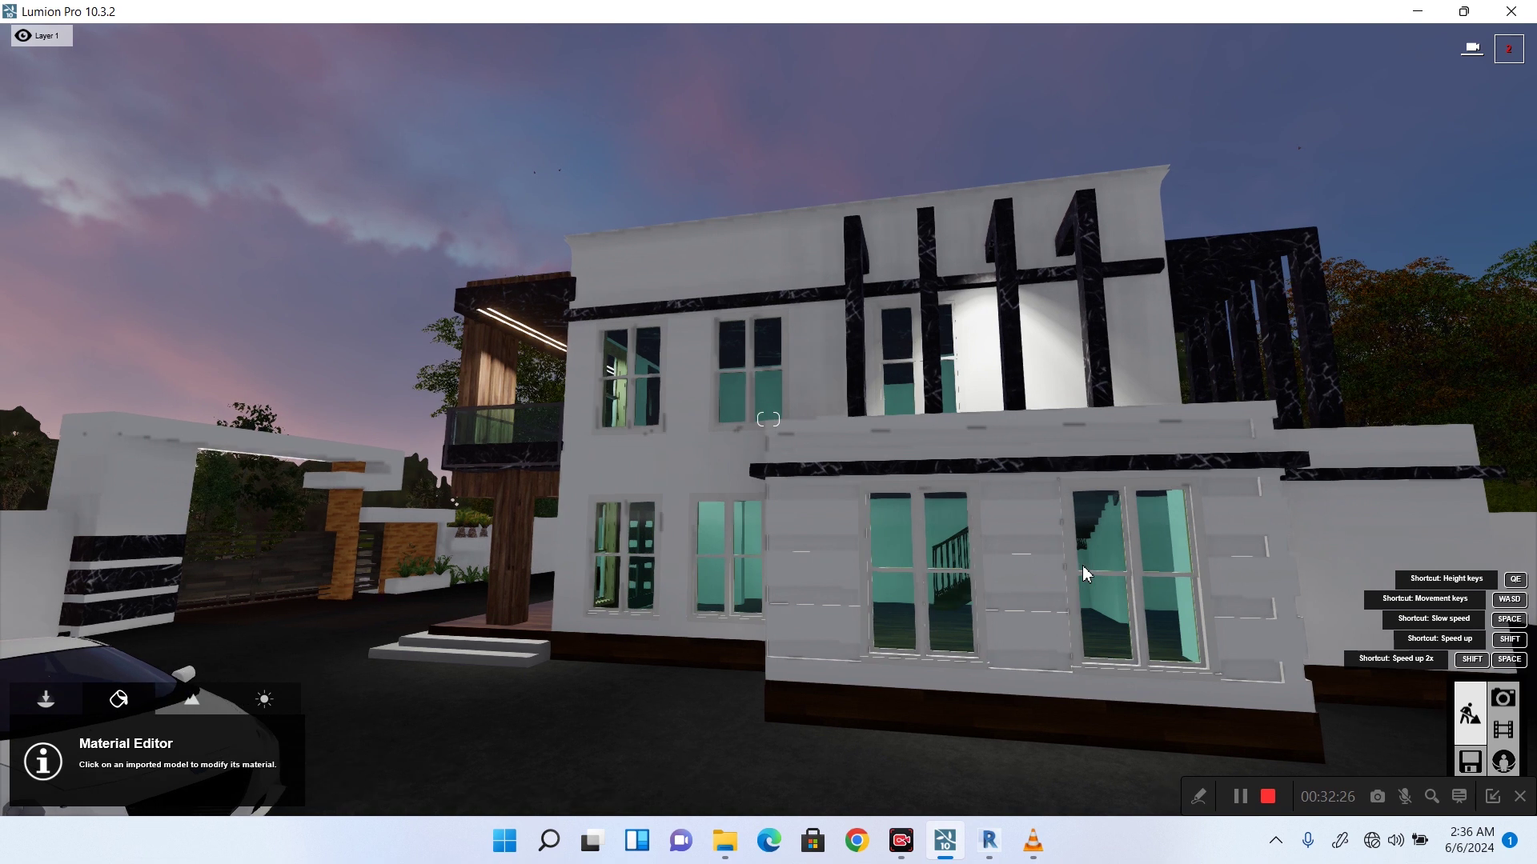
key("d")
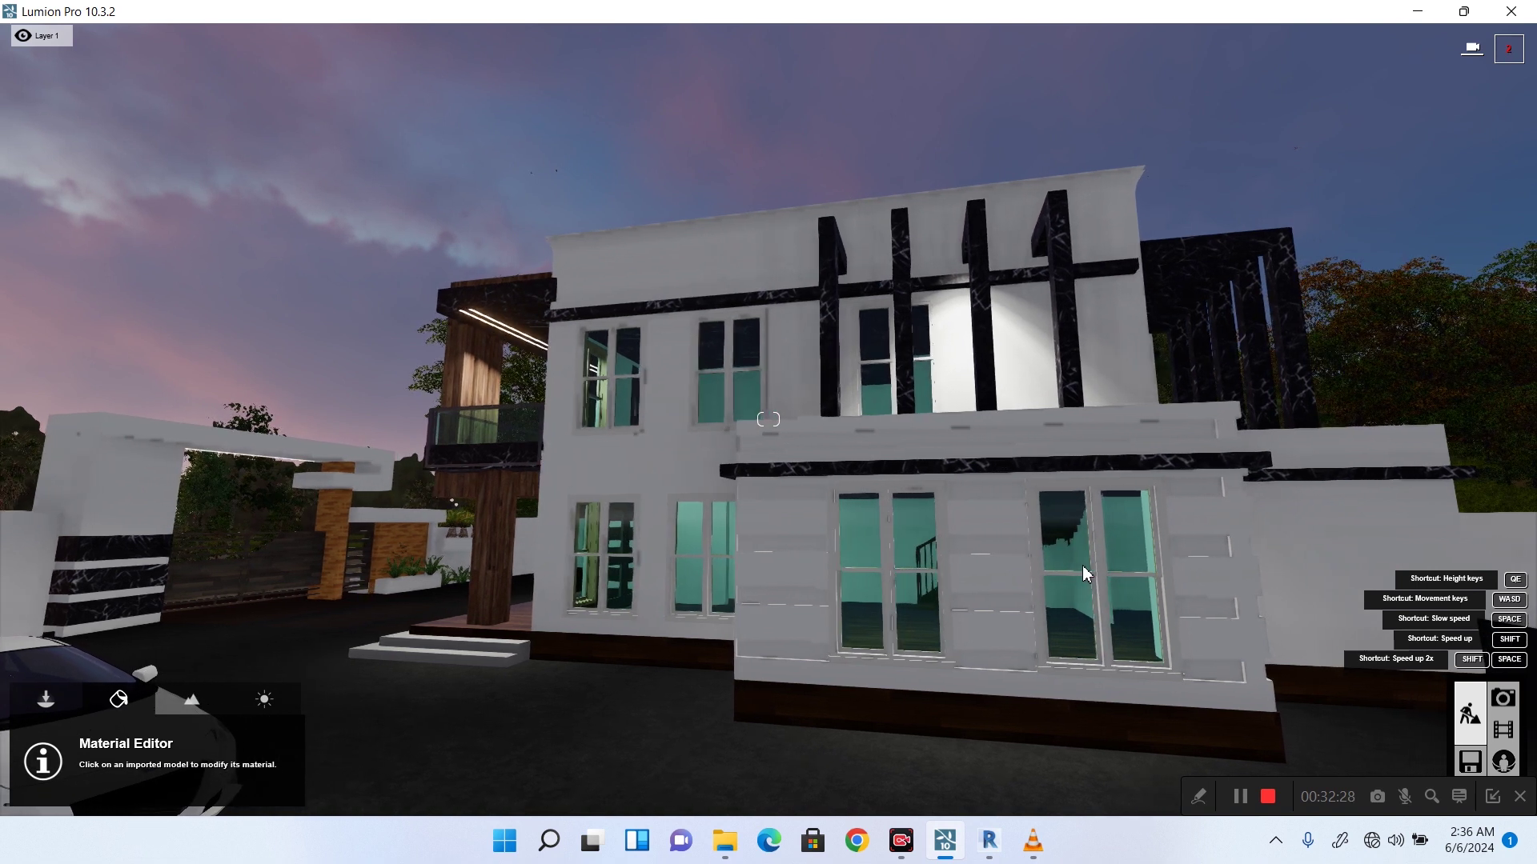
key("d")
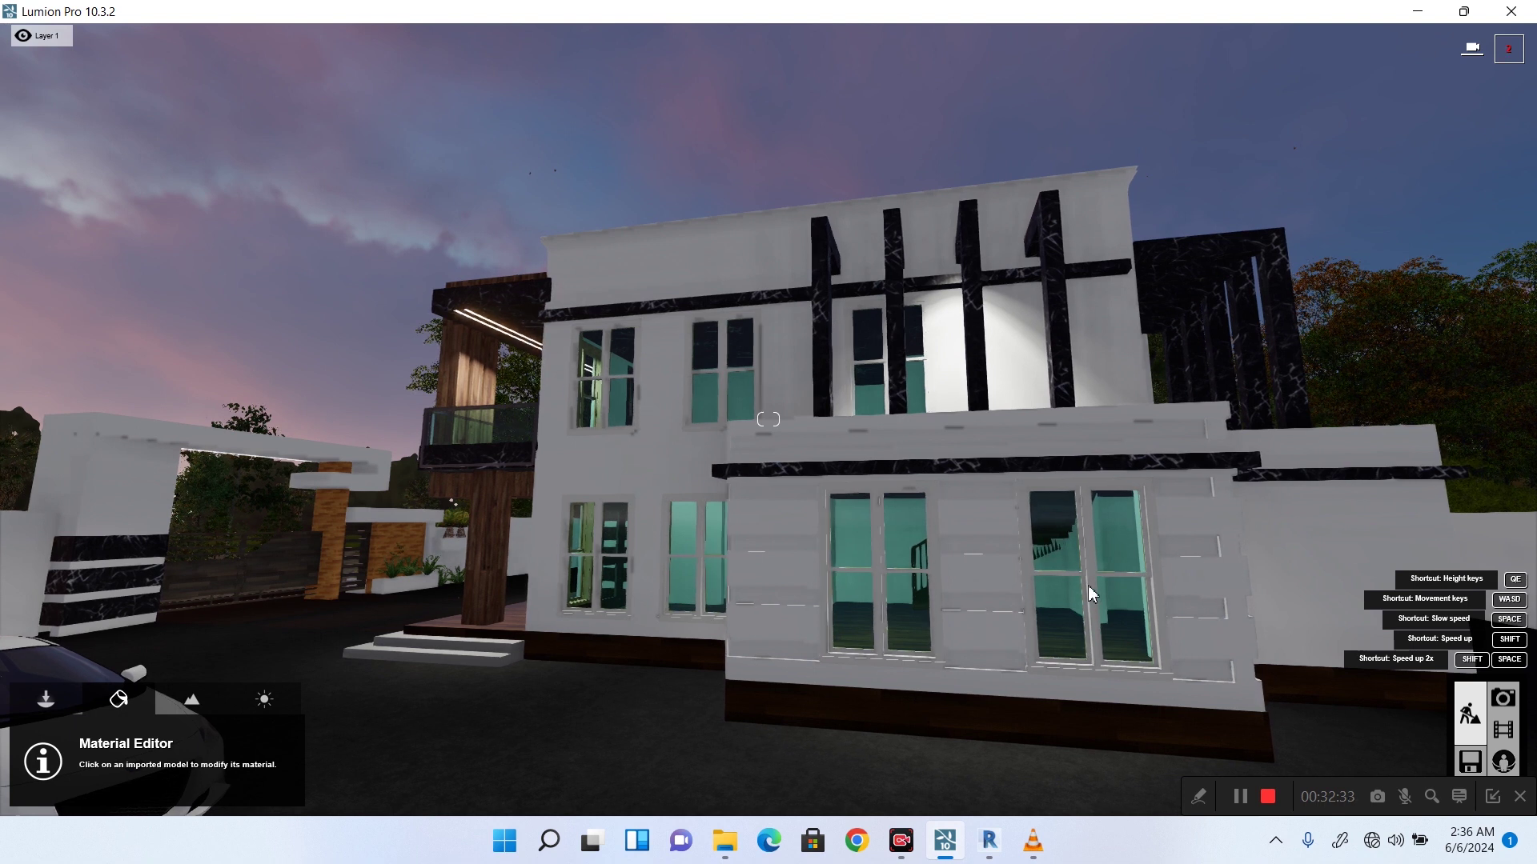
Reframe on the house's front-left corner with the white car on the right.
right_click_drag(824, 538, 1057, 538)
key("a")
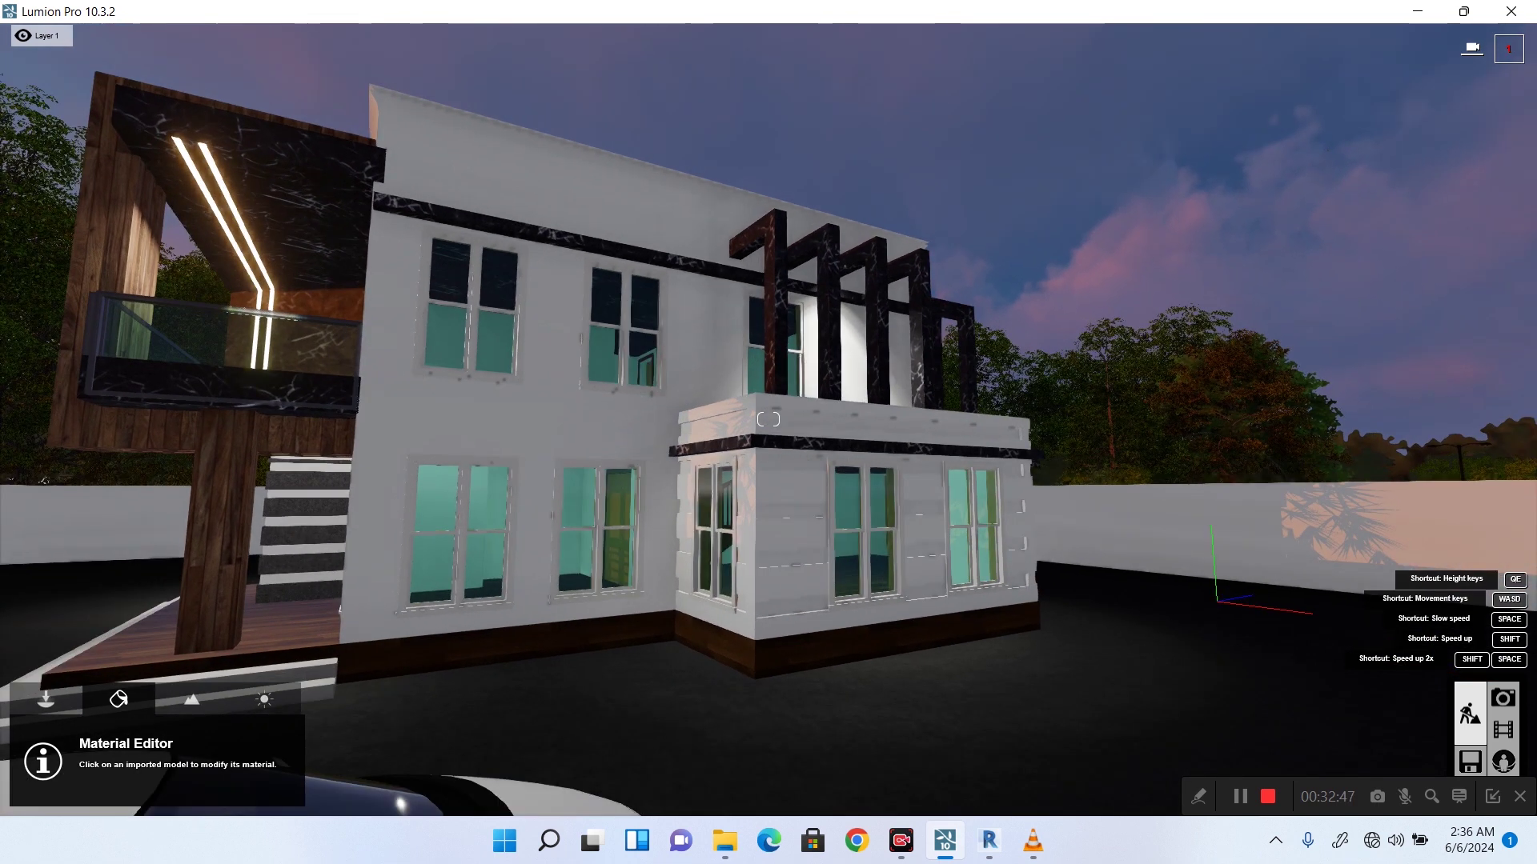
key("a")
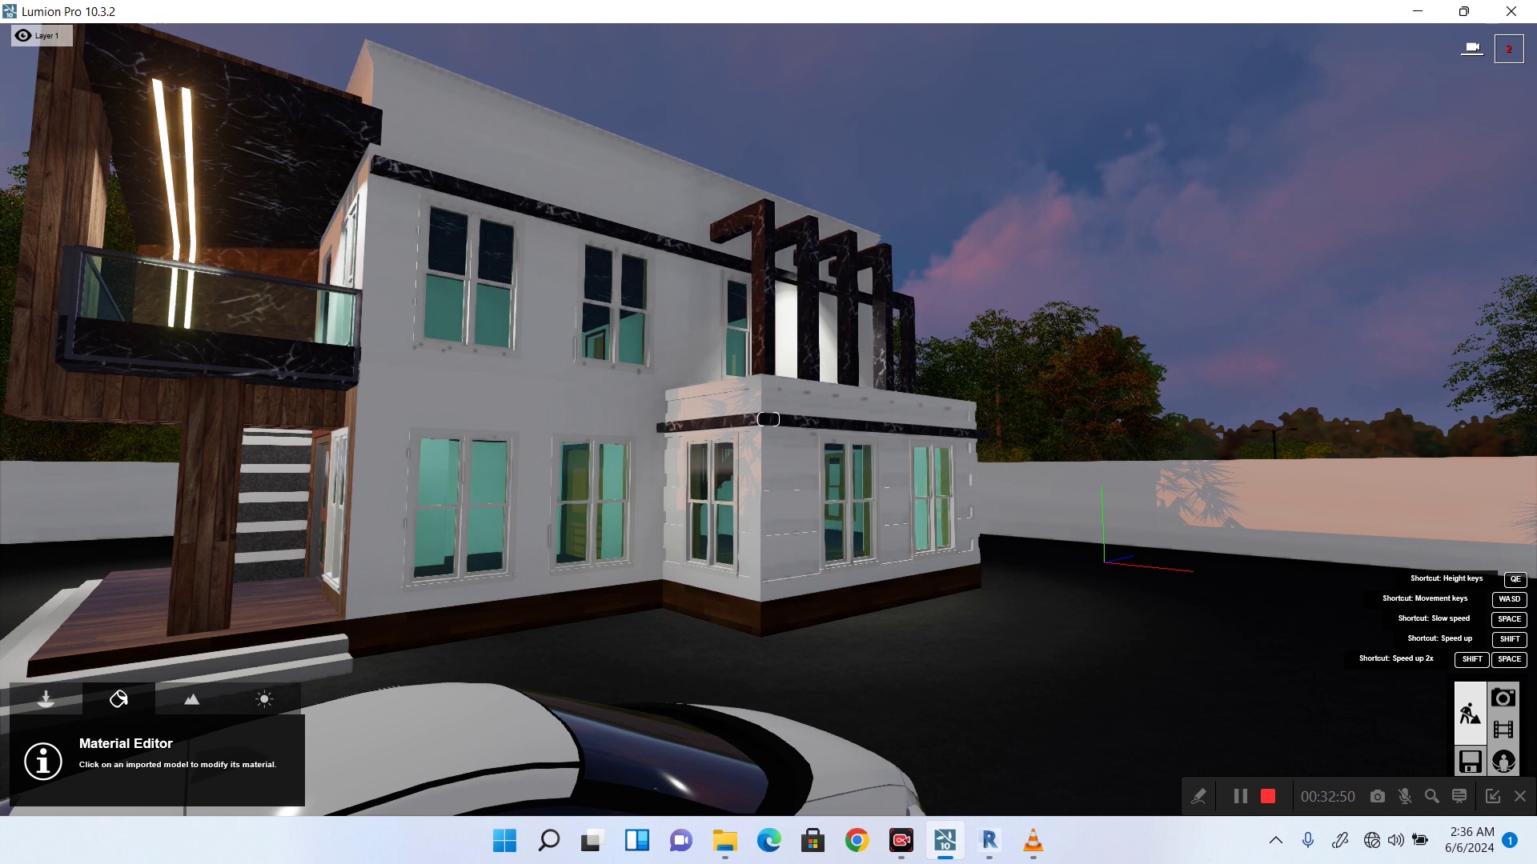
key("s")
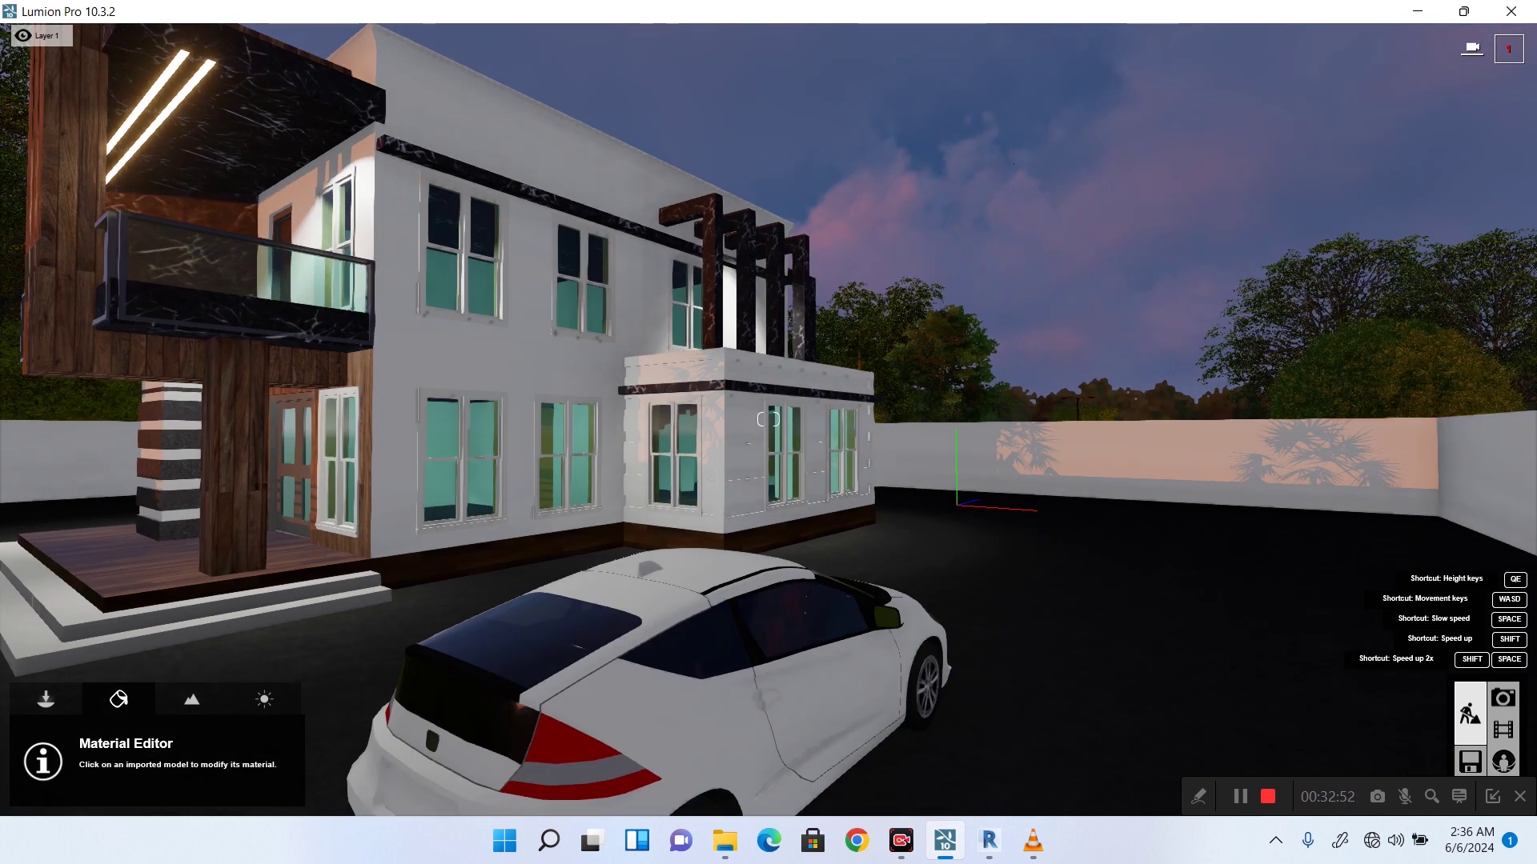
key("s")
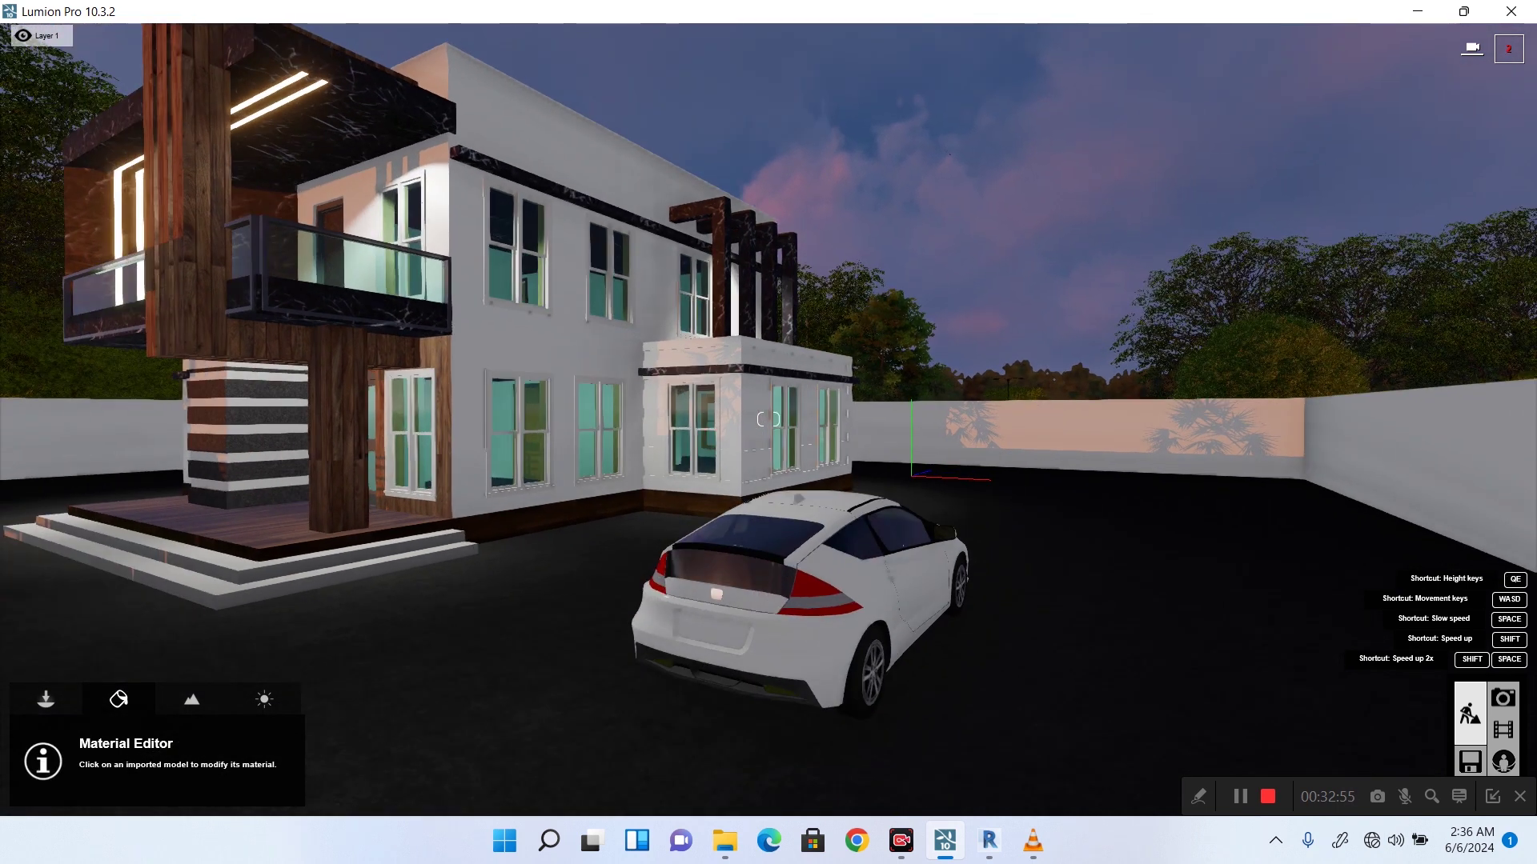
key("a")
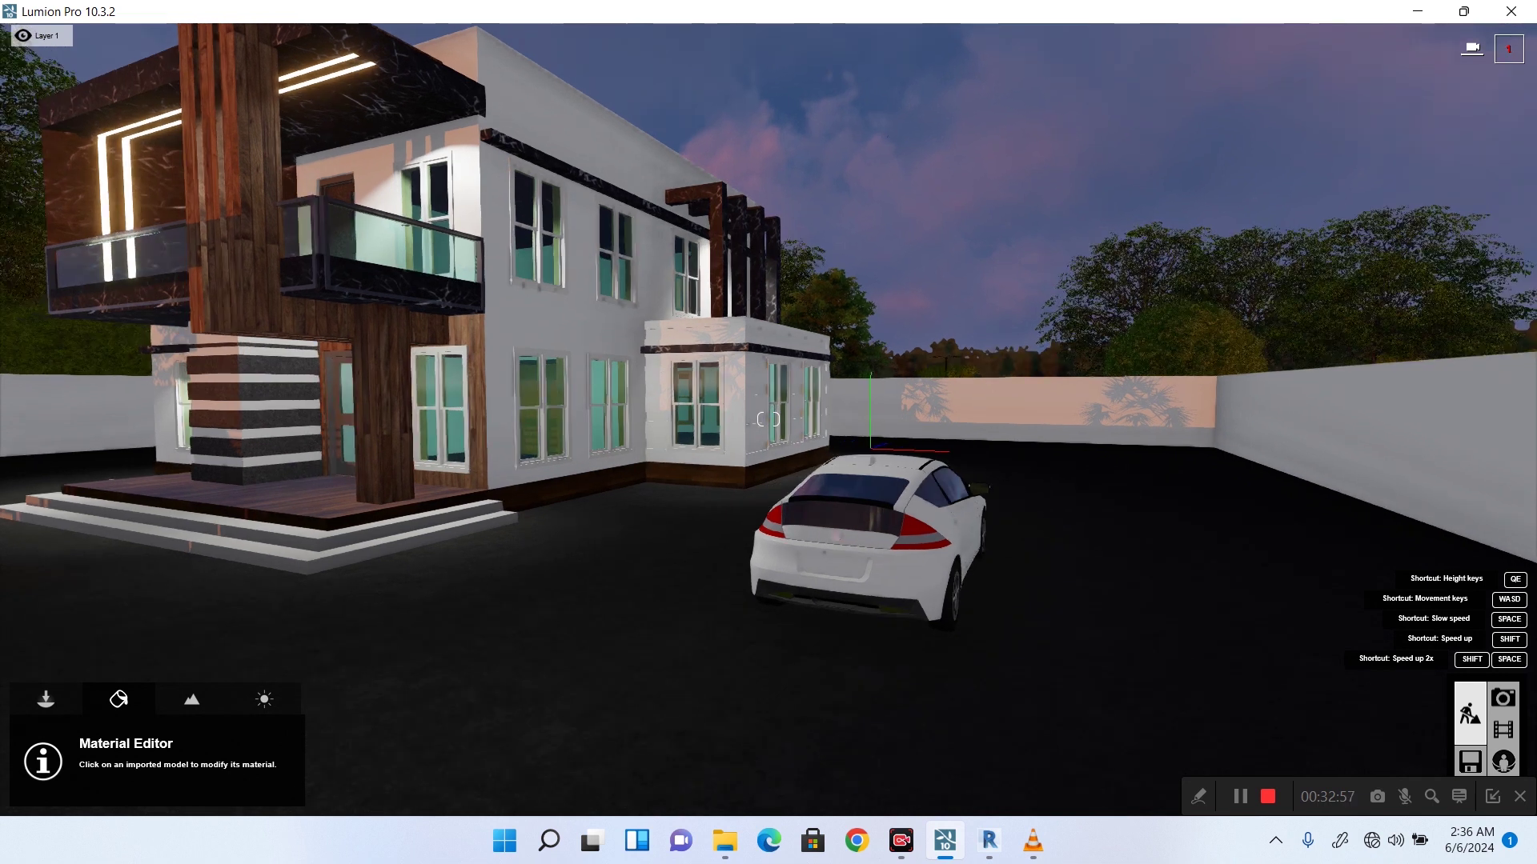
key("a")
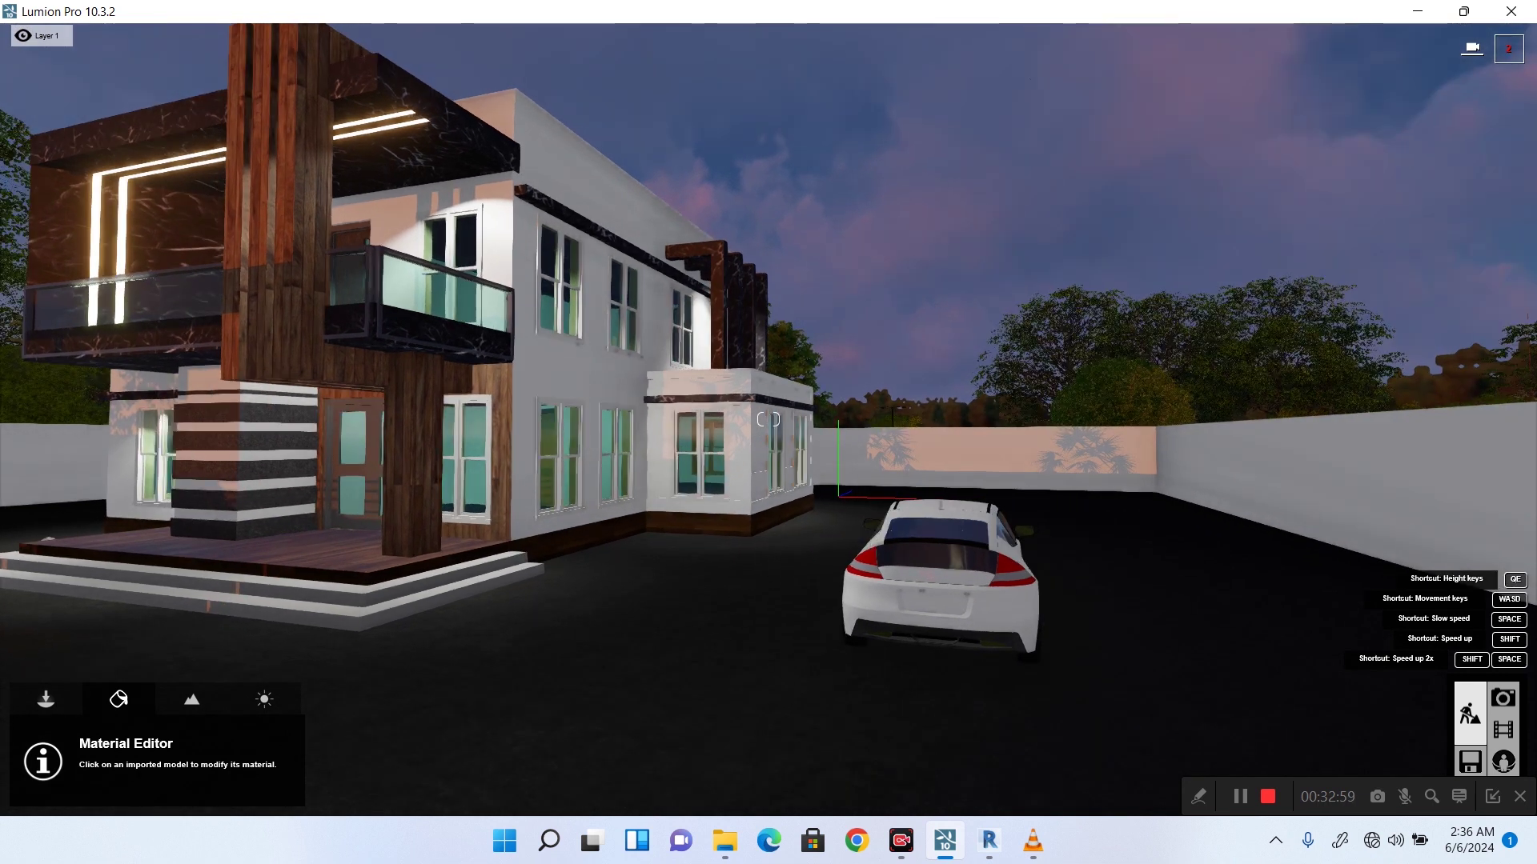
key("a")
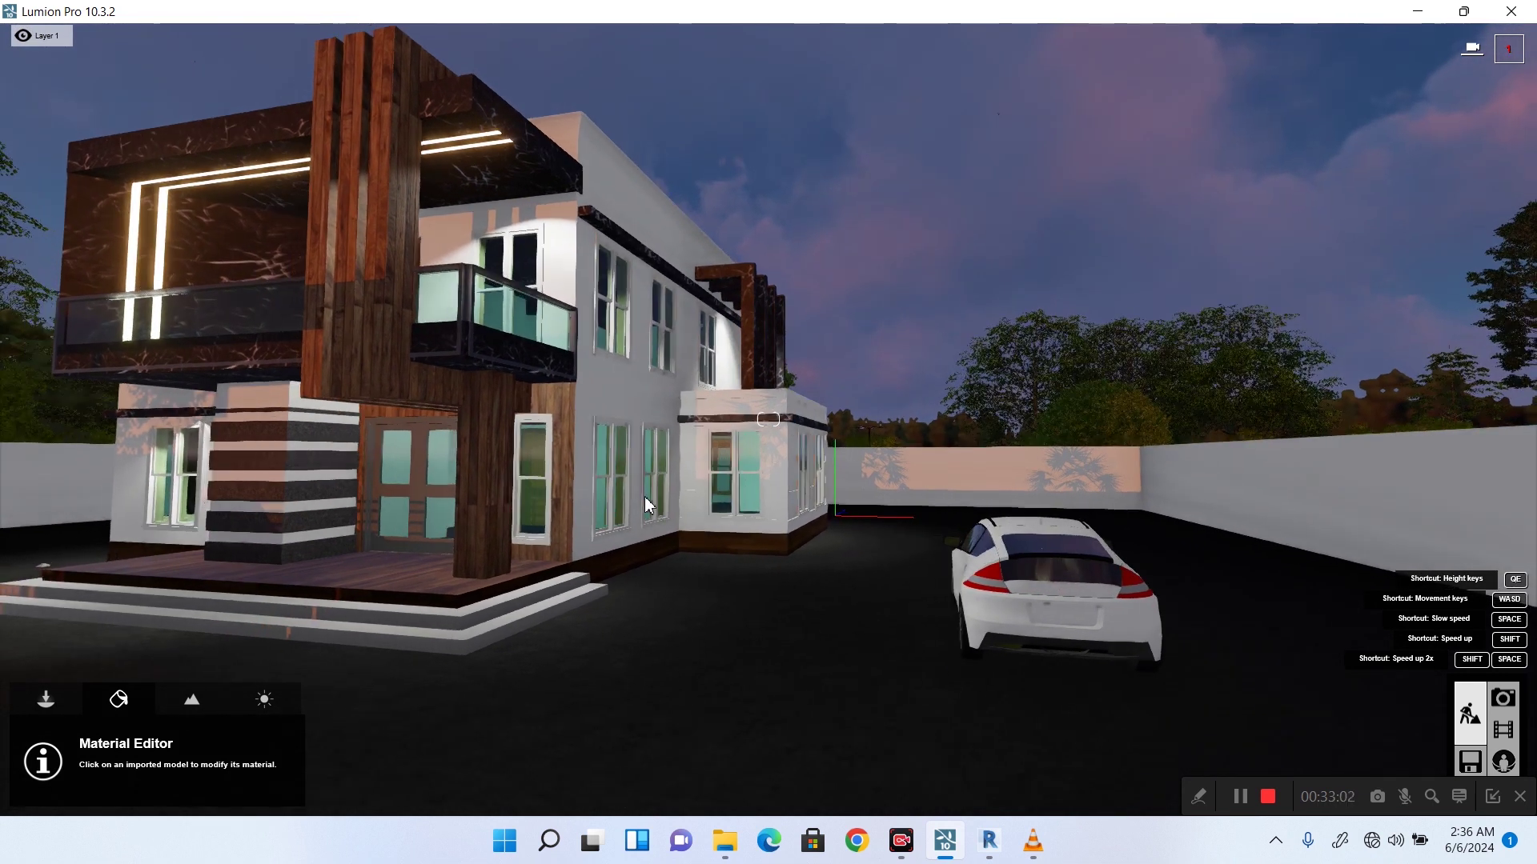
key("a")
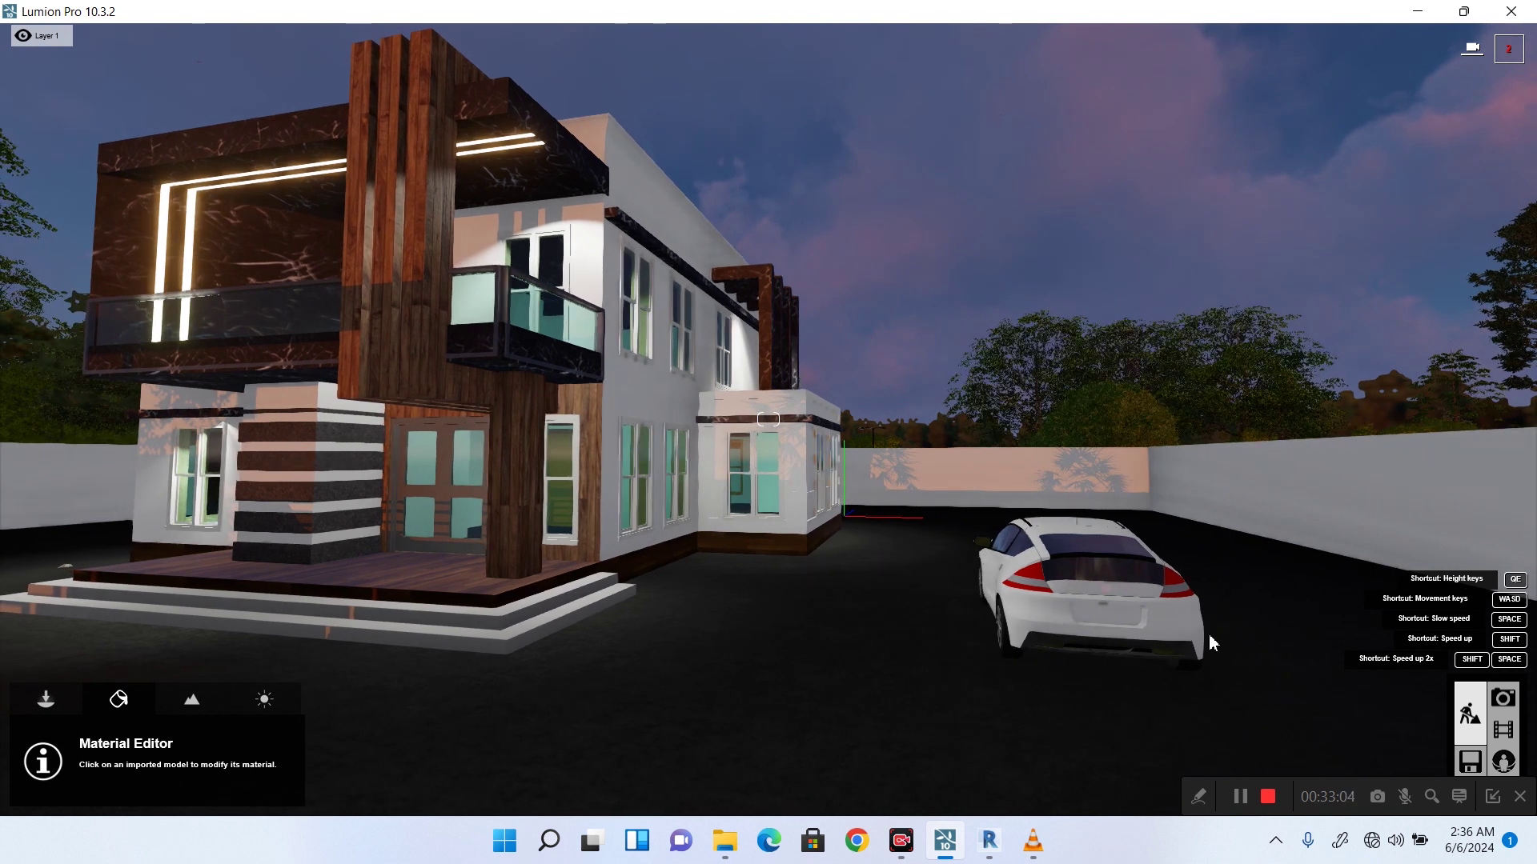
key("a")
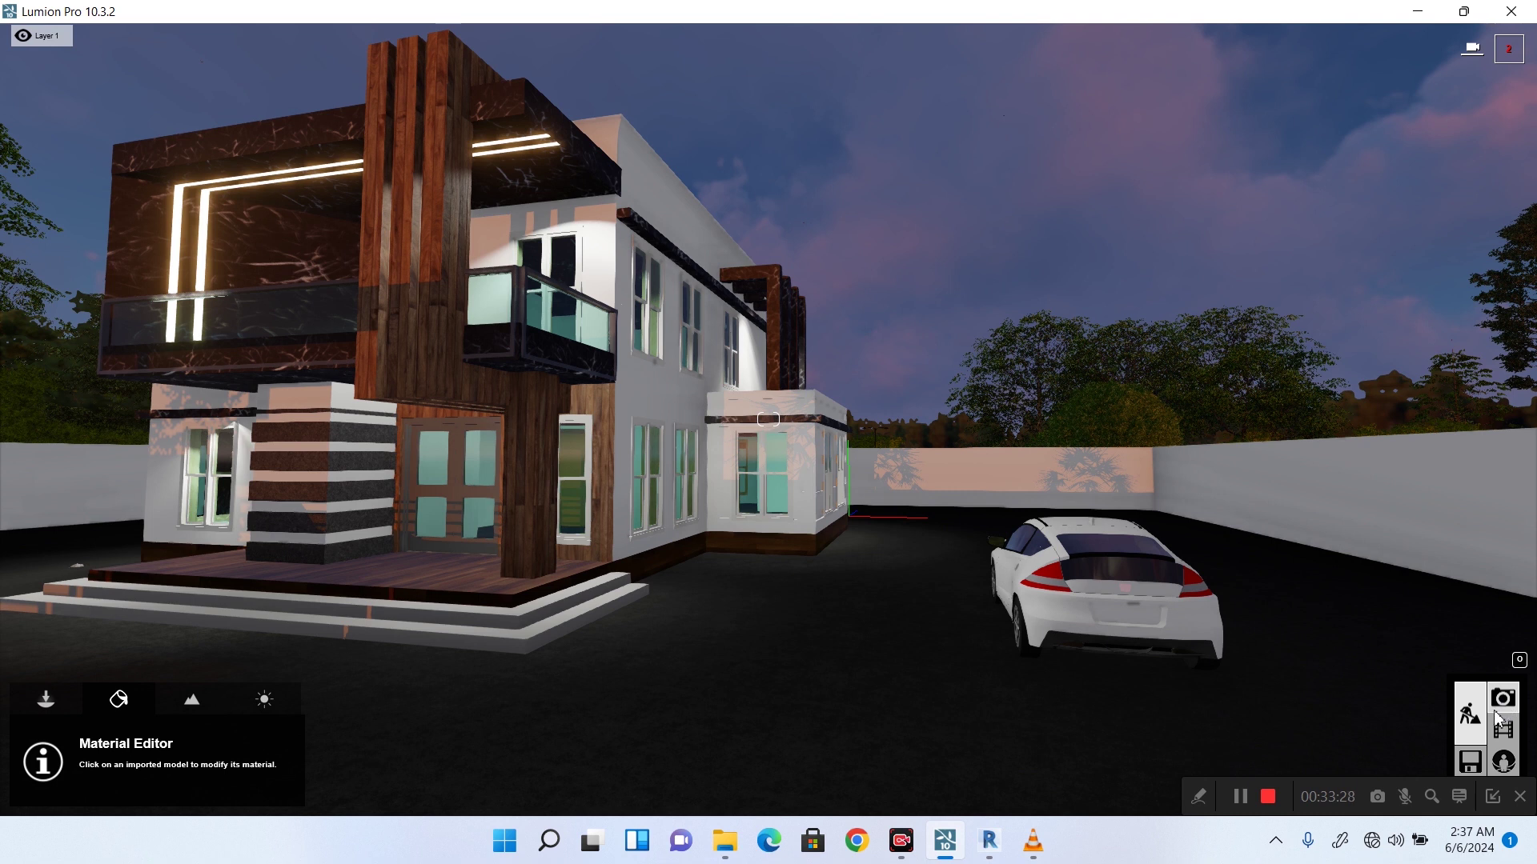
Switch to Photo mode and store the current view in an empty photo slot.
left_click(1503, 701)
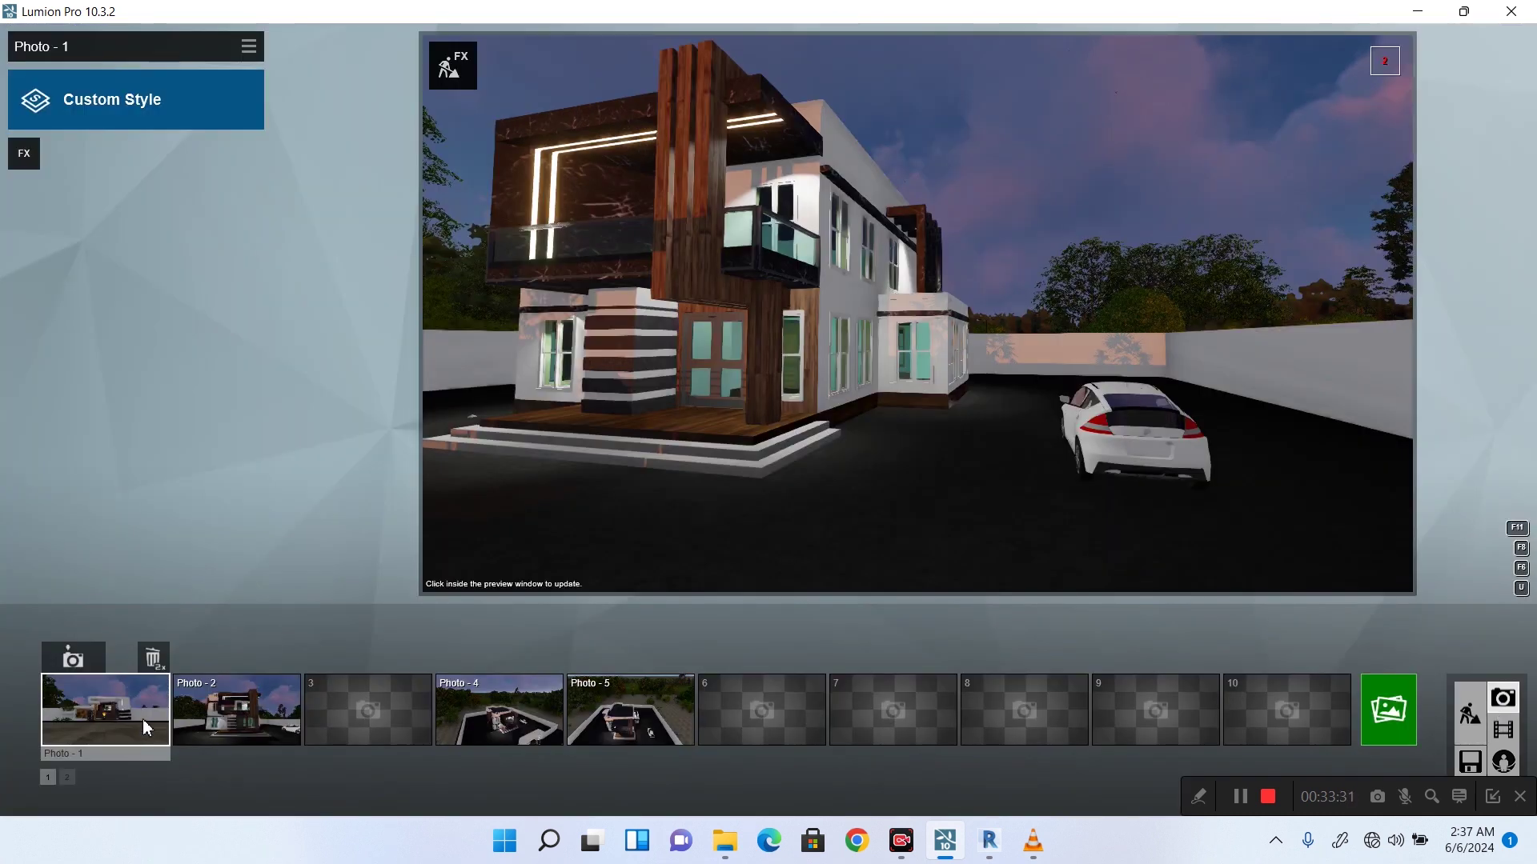
key("shift+1")
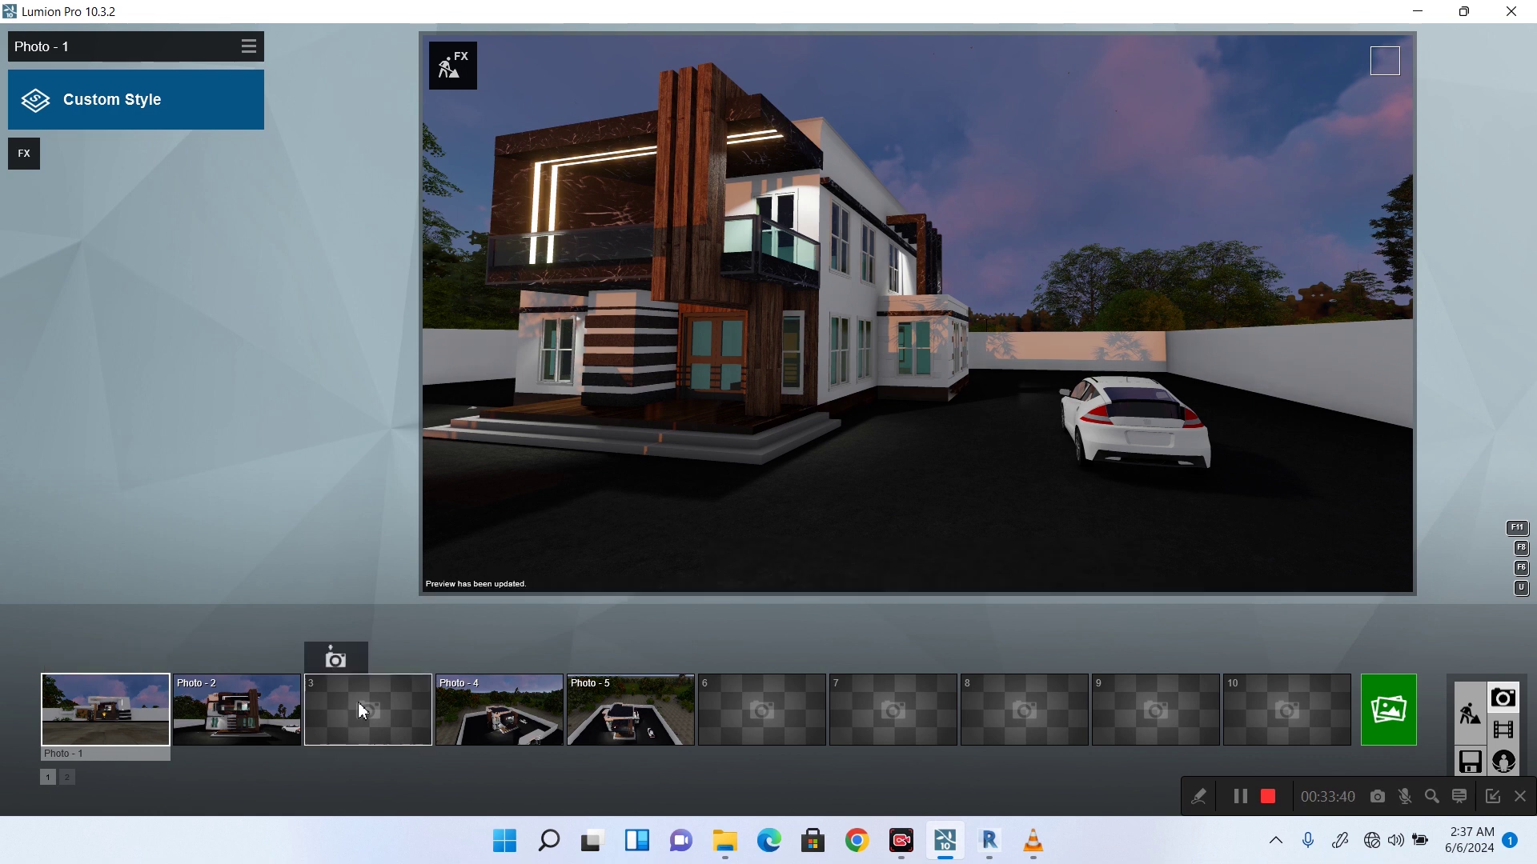
key("shift+5")
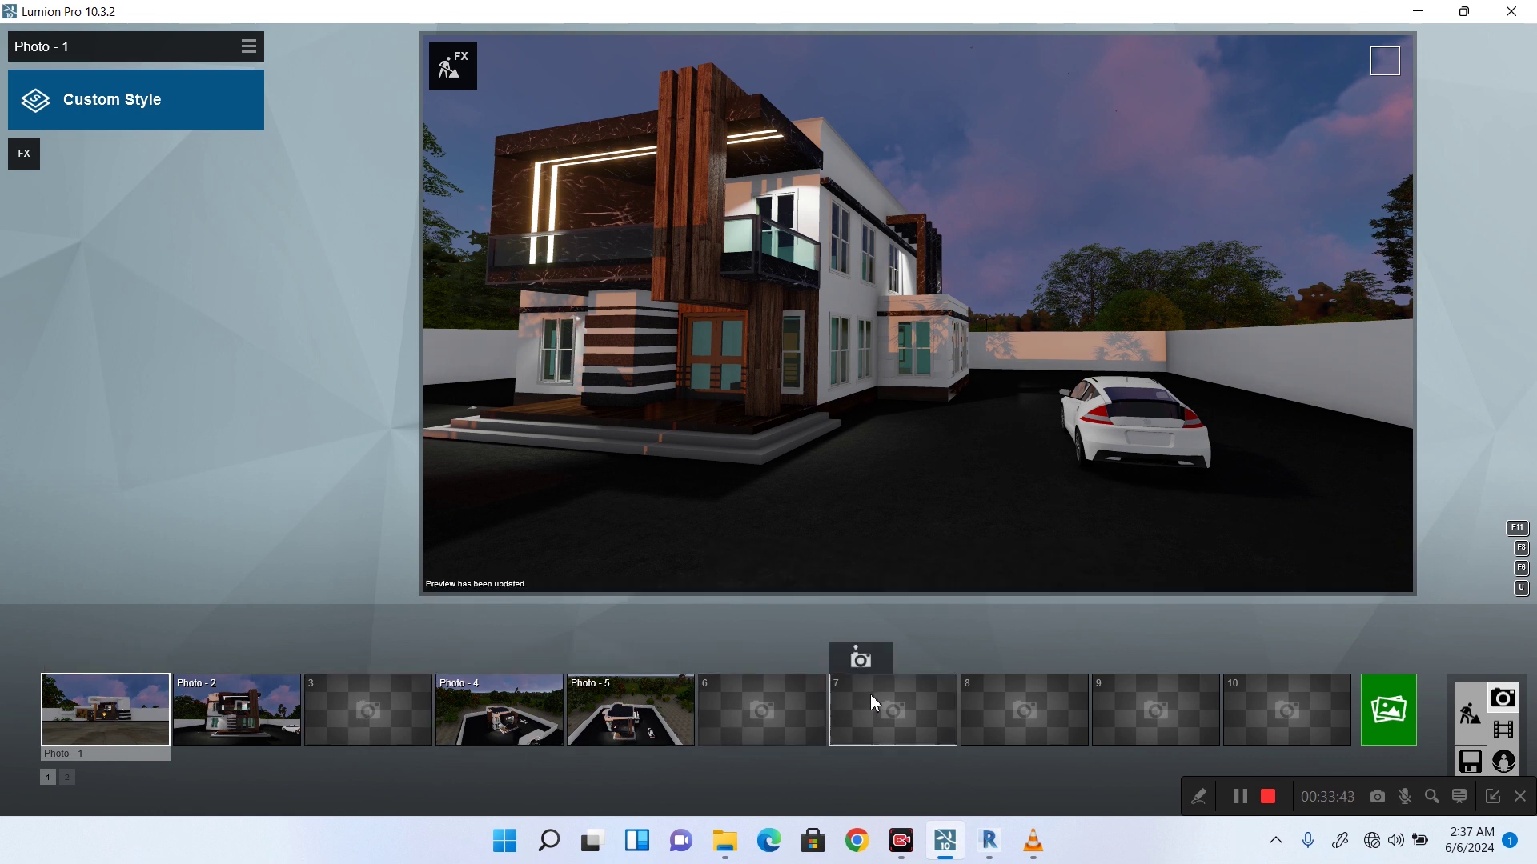
mouse_move(348, 723)
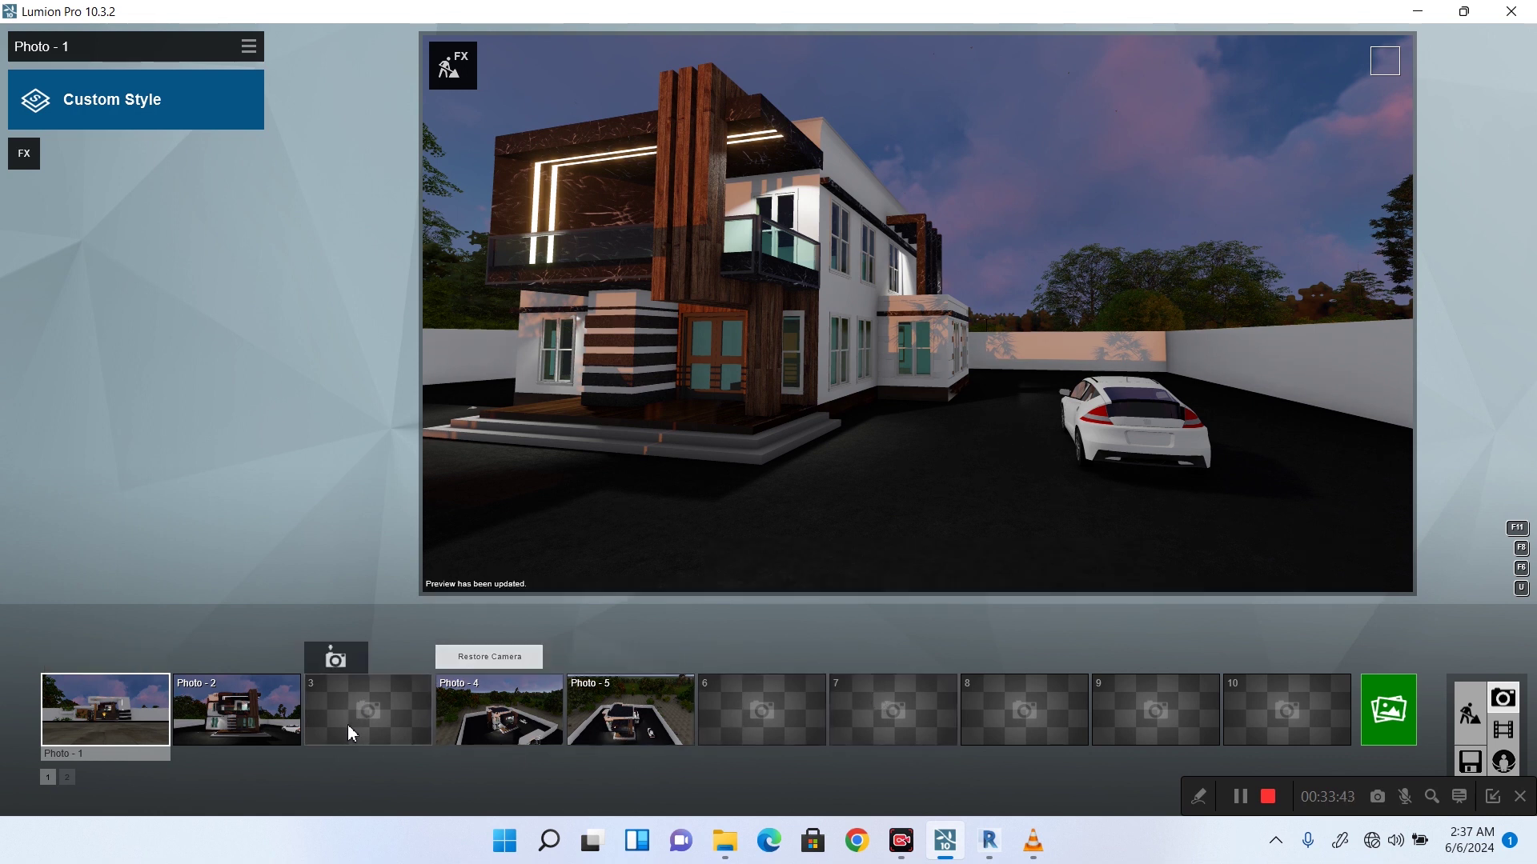
left_click(336, 661)
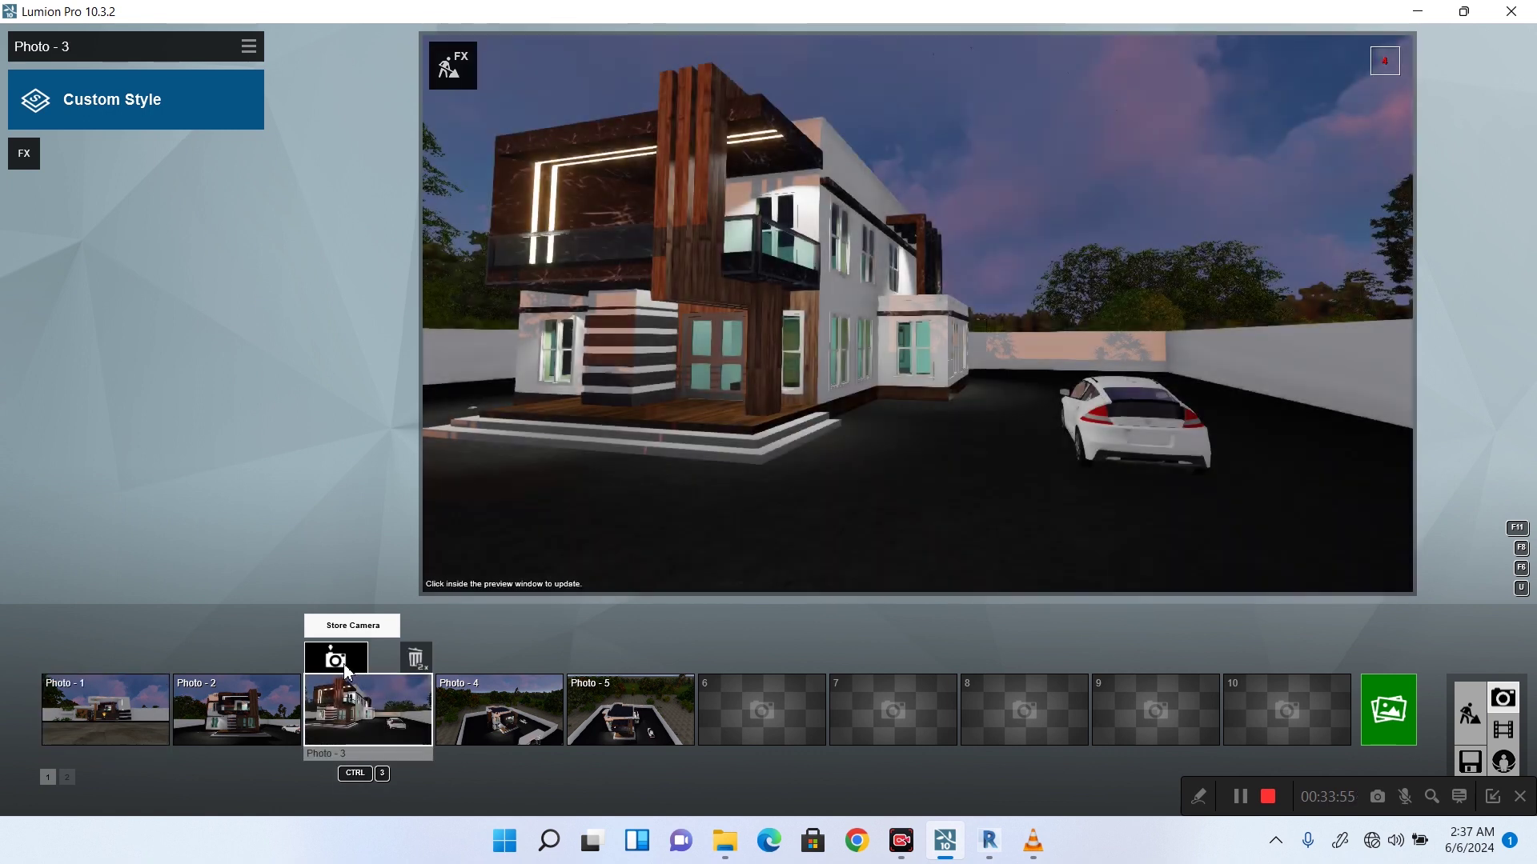
Recall Photo - 1, then save the ground-level front view as Photo - 6.
left_click(114, 715)
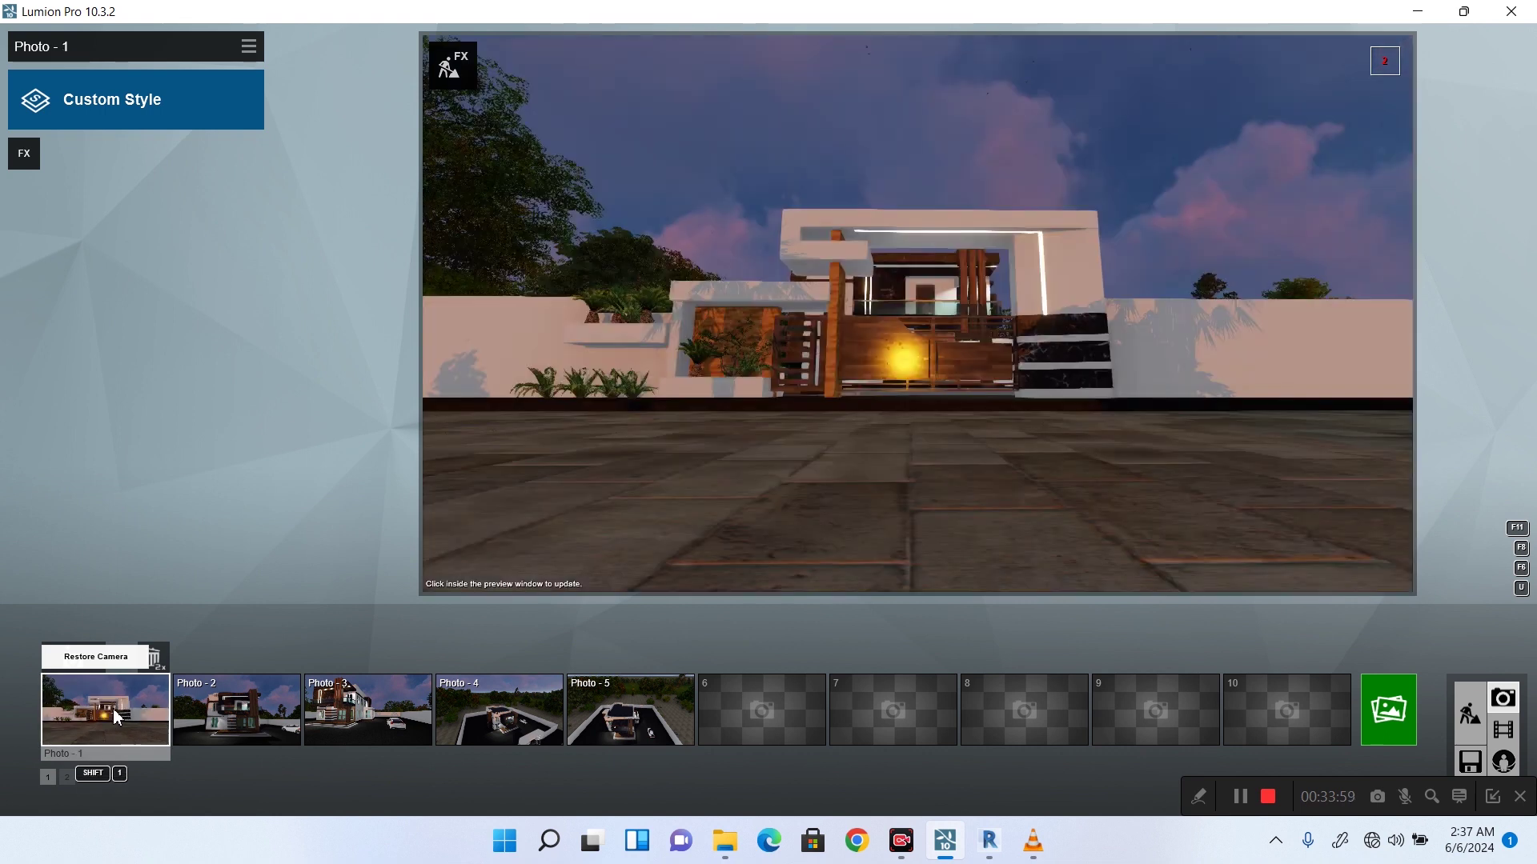
mouse_move(1015, 312)
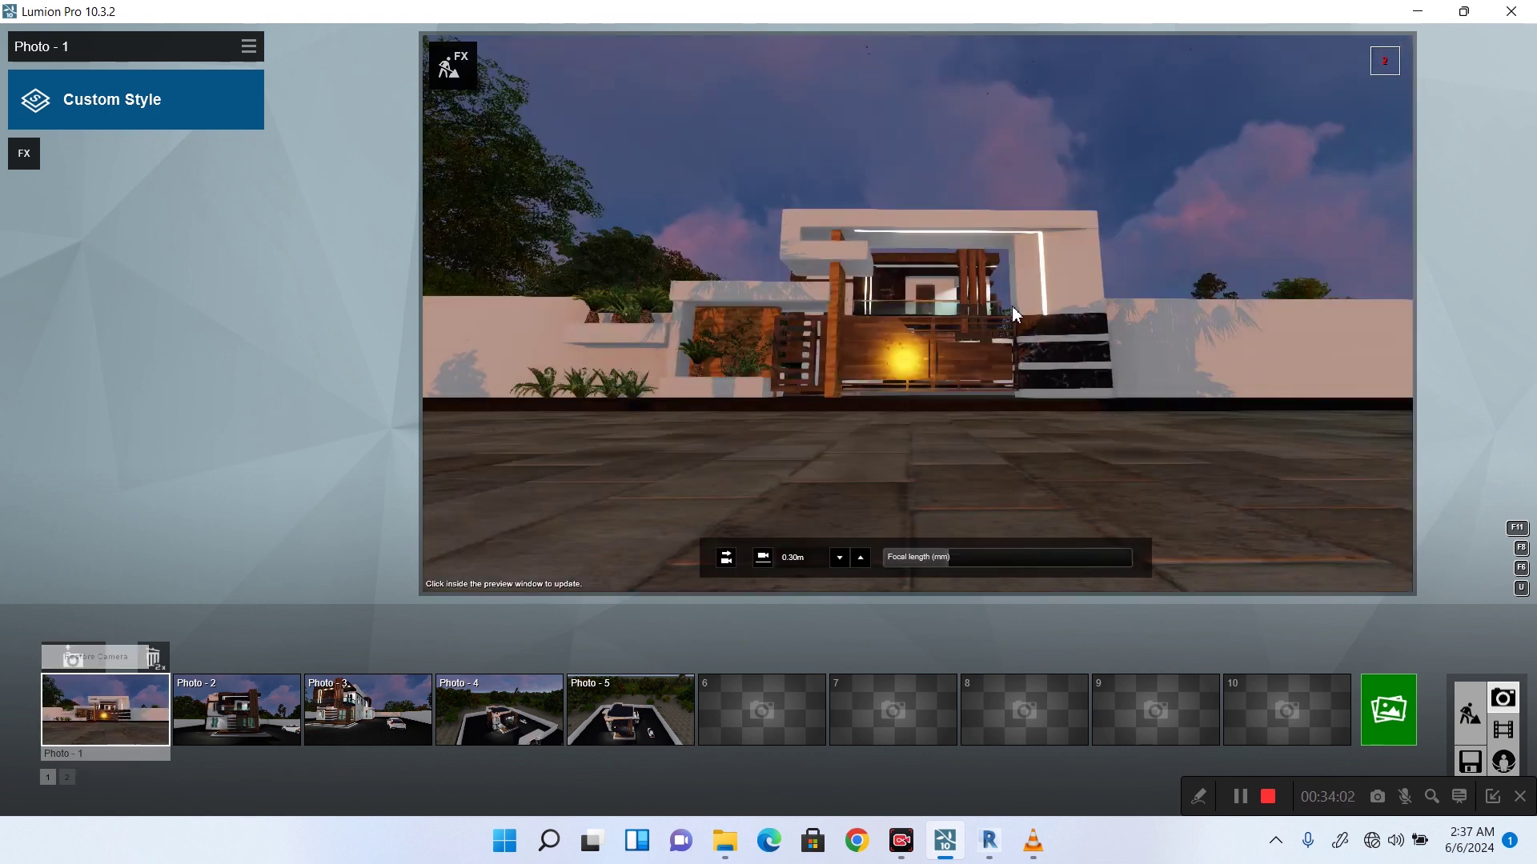
mouse_move(773, 713)
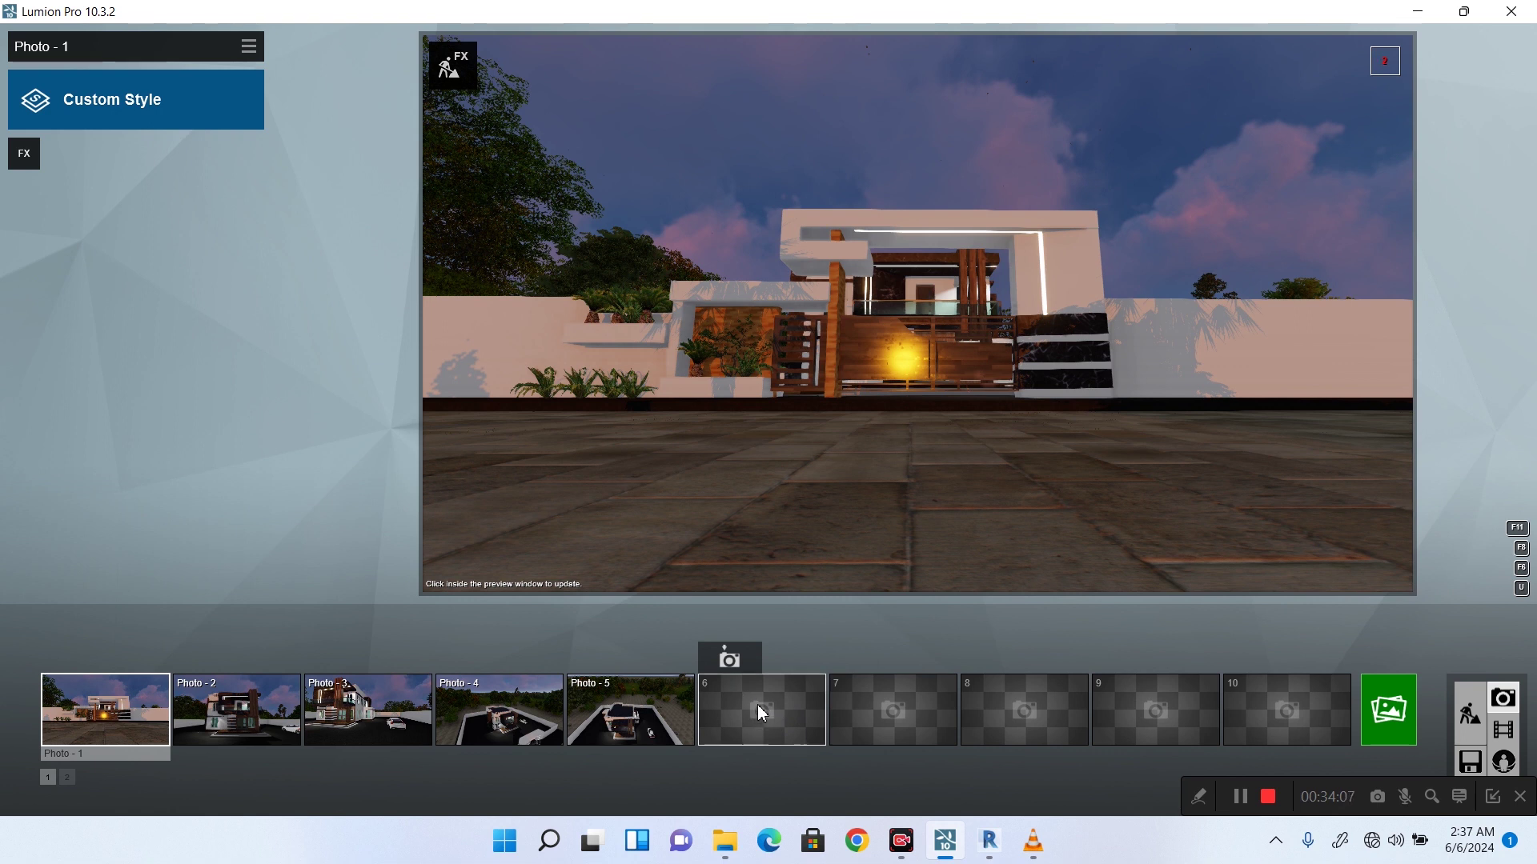
left_click(730, 660)
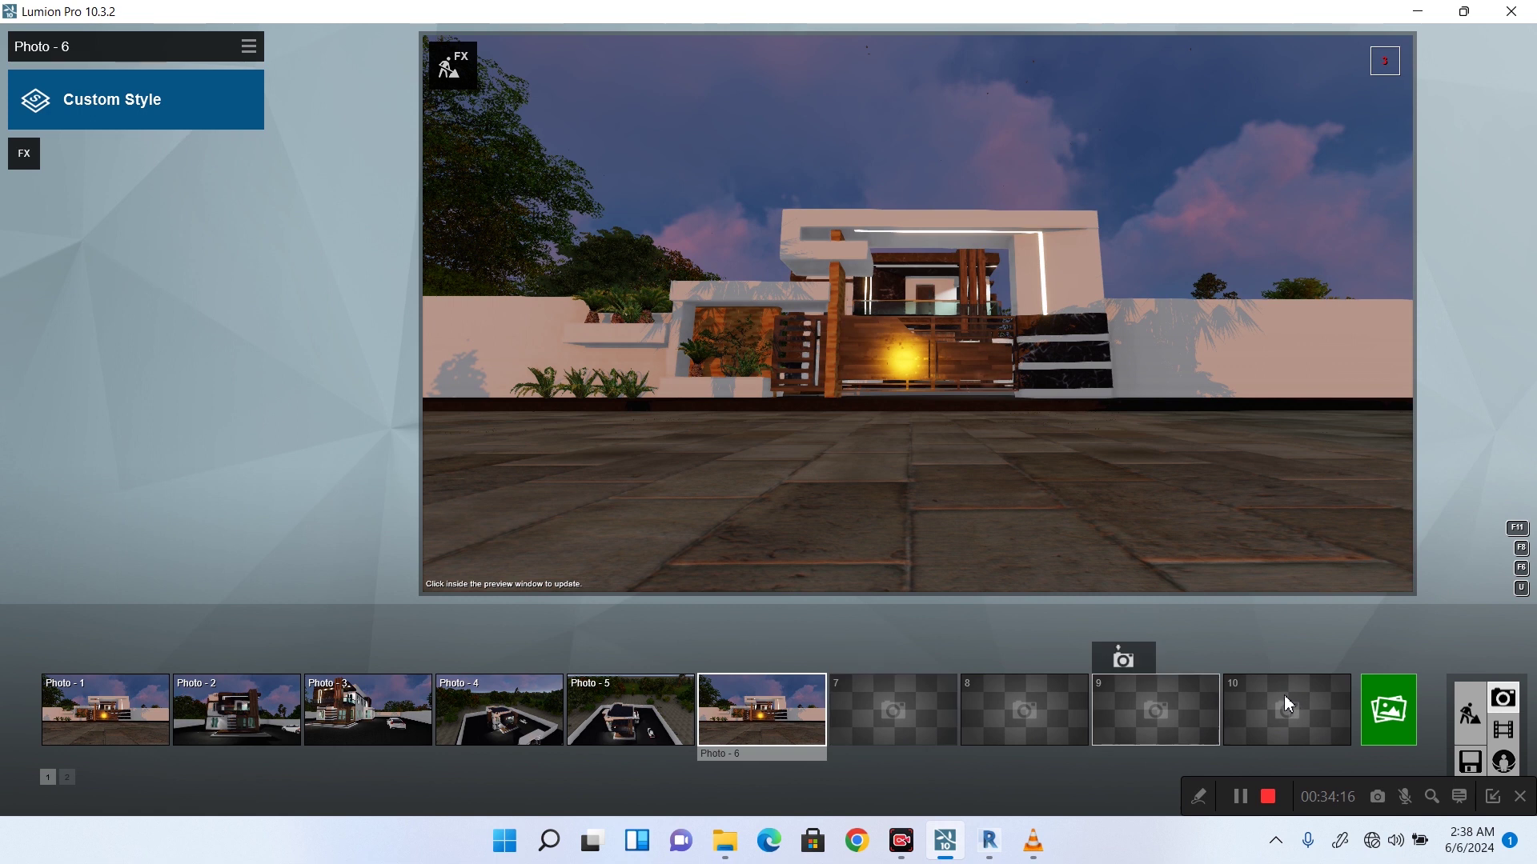
left_click(1396, 709)
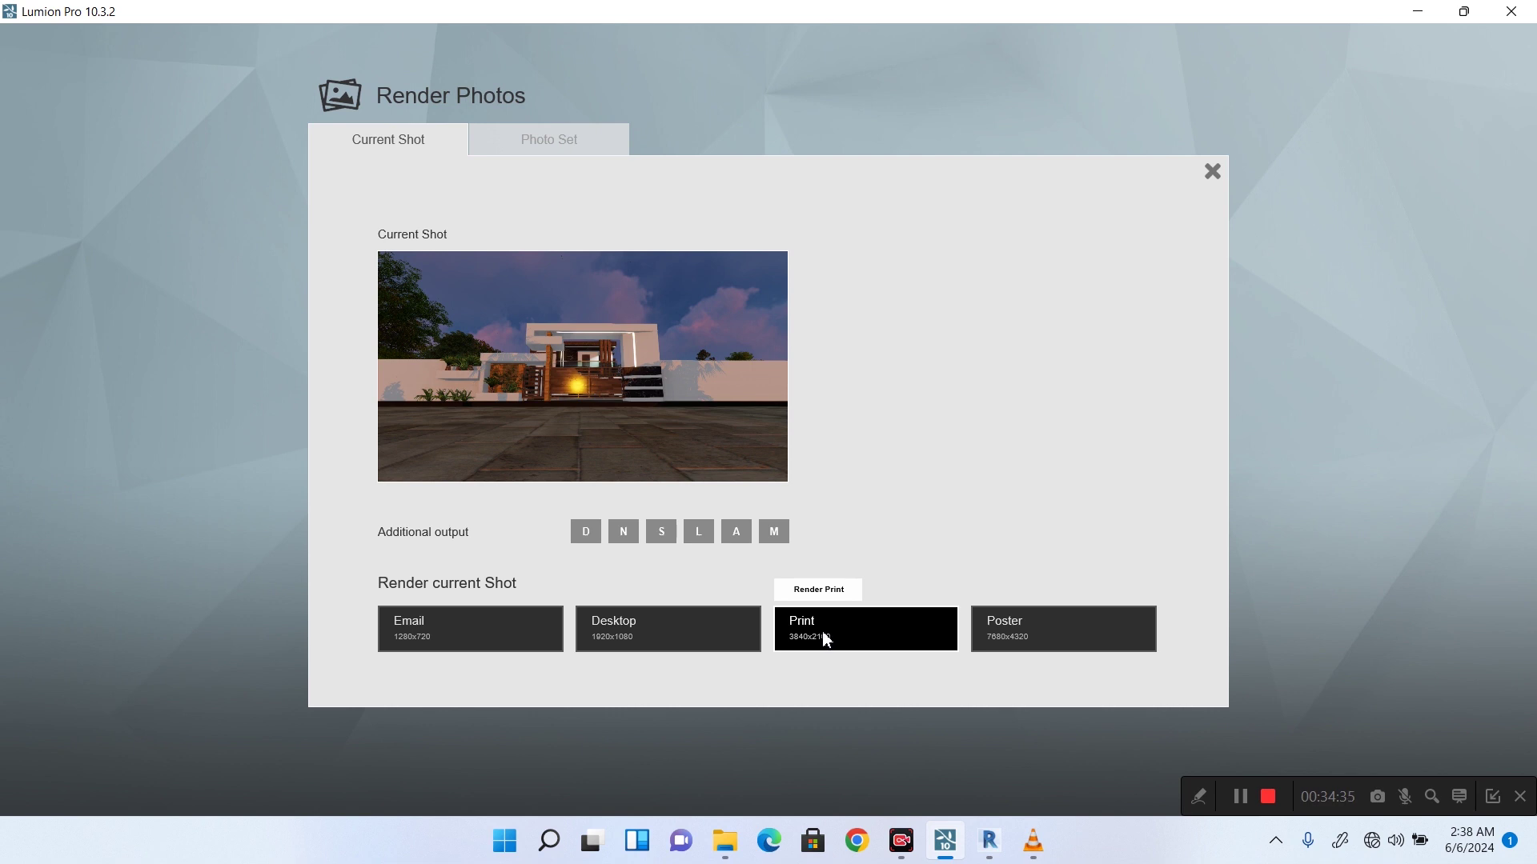
left_click(556, 143)
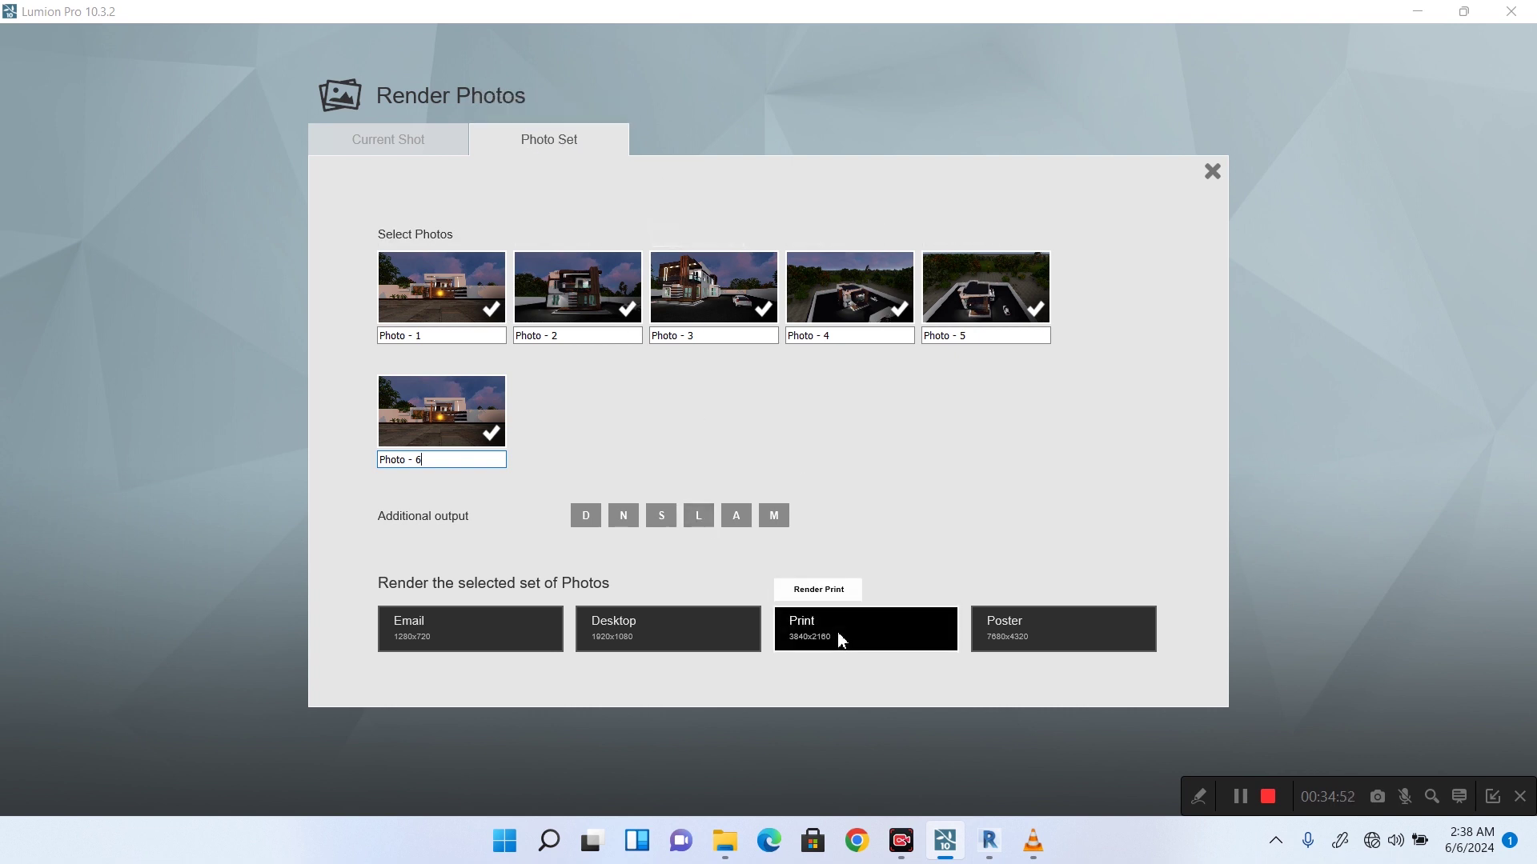
left_click(1212, 171)
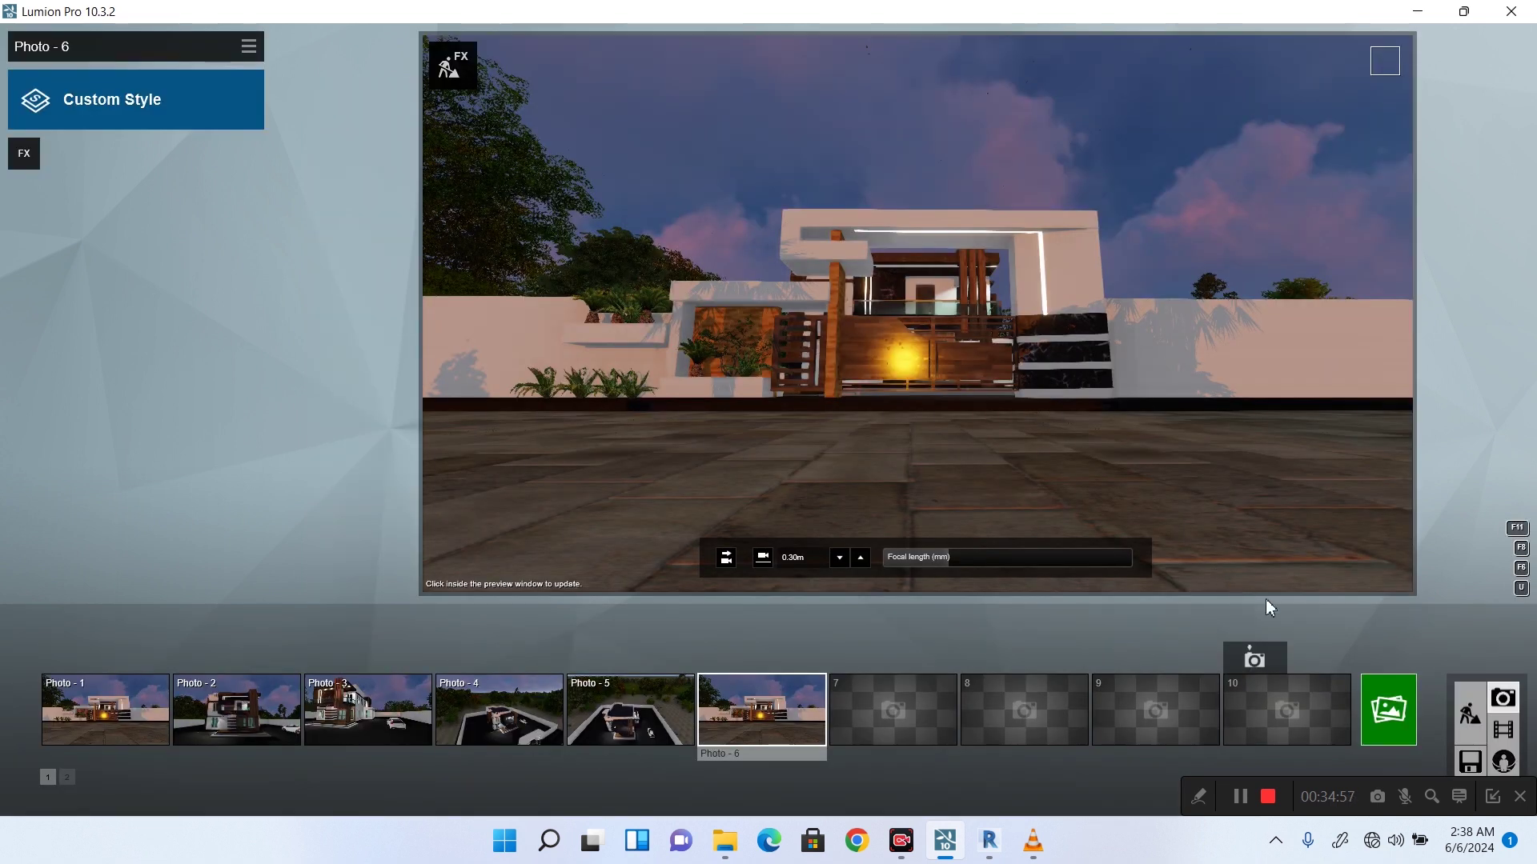
Switch to Movie mode and preview clips 2 and 3, returning to clip 2.
left_click(1505, 733)
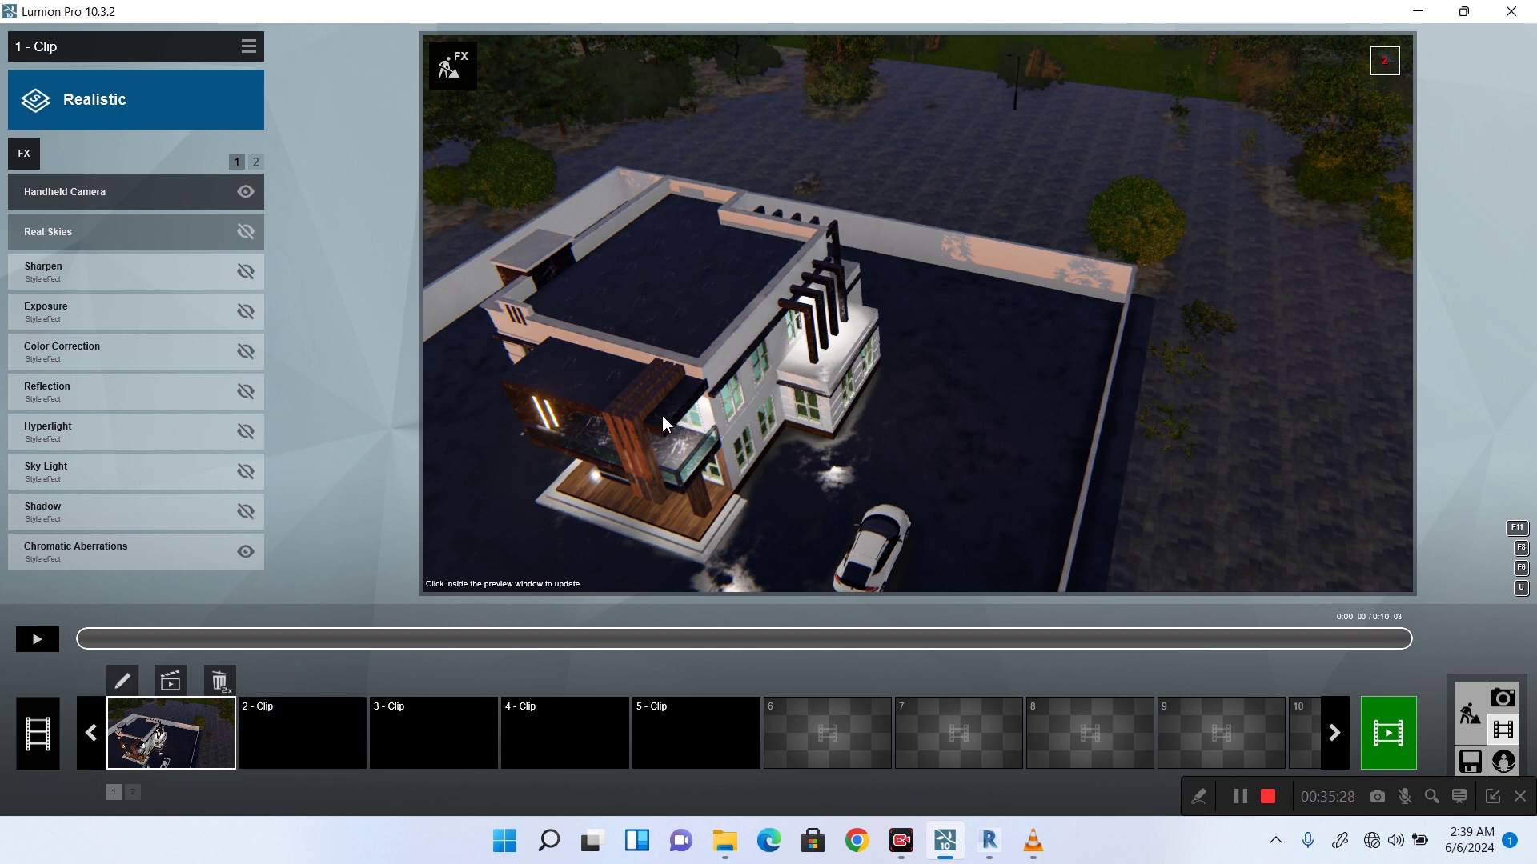
left_click(312, 729)
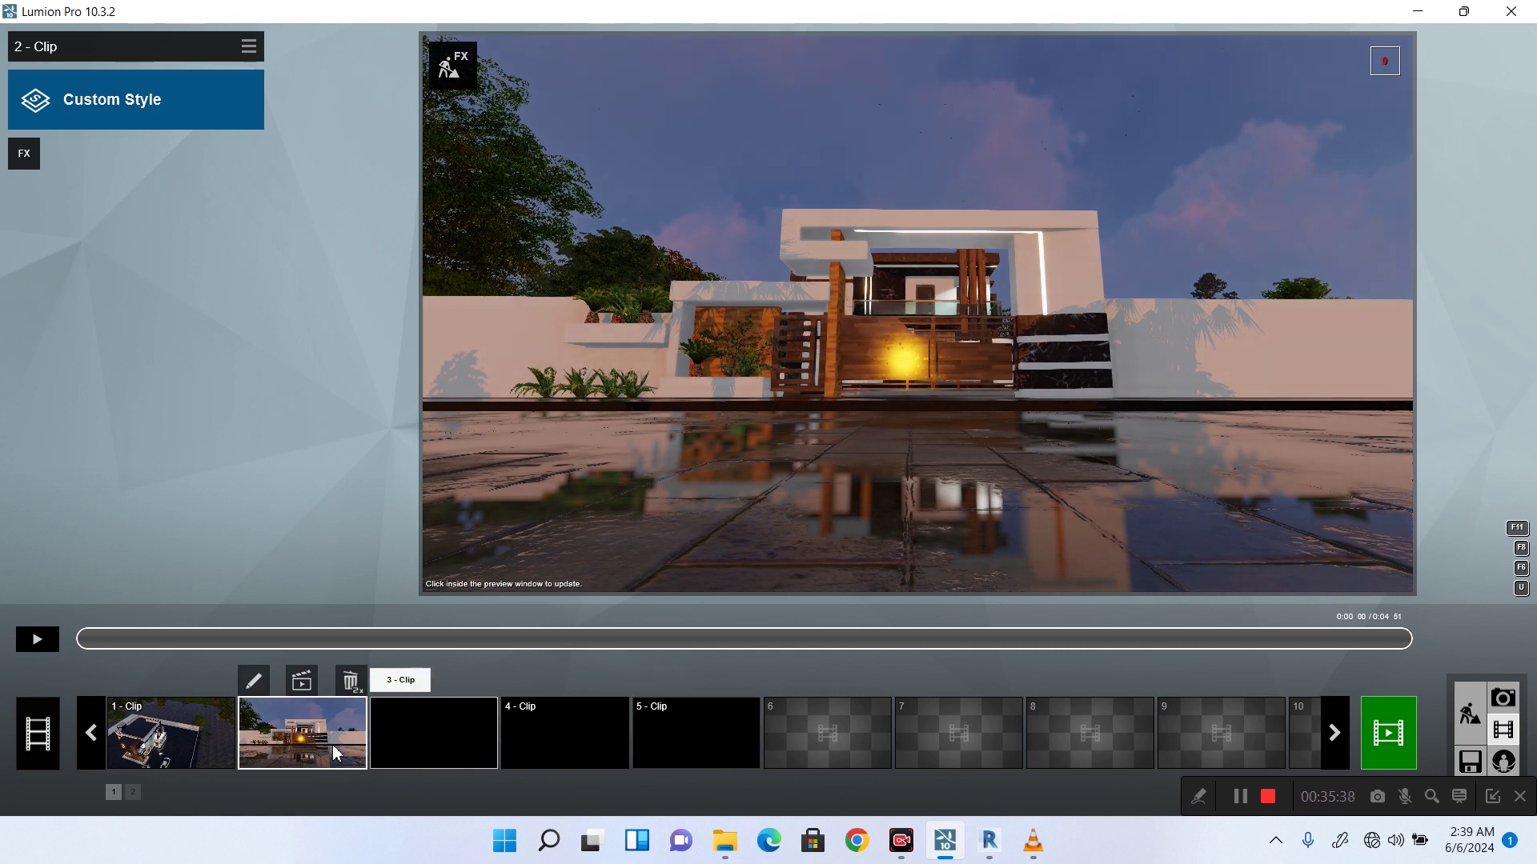
left_click(450, 737)
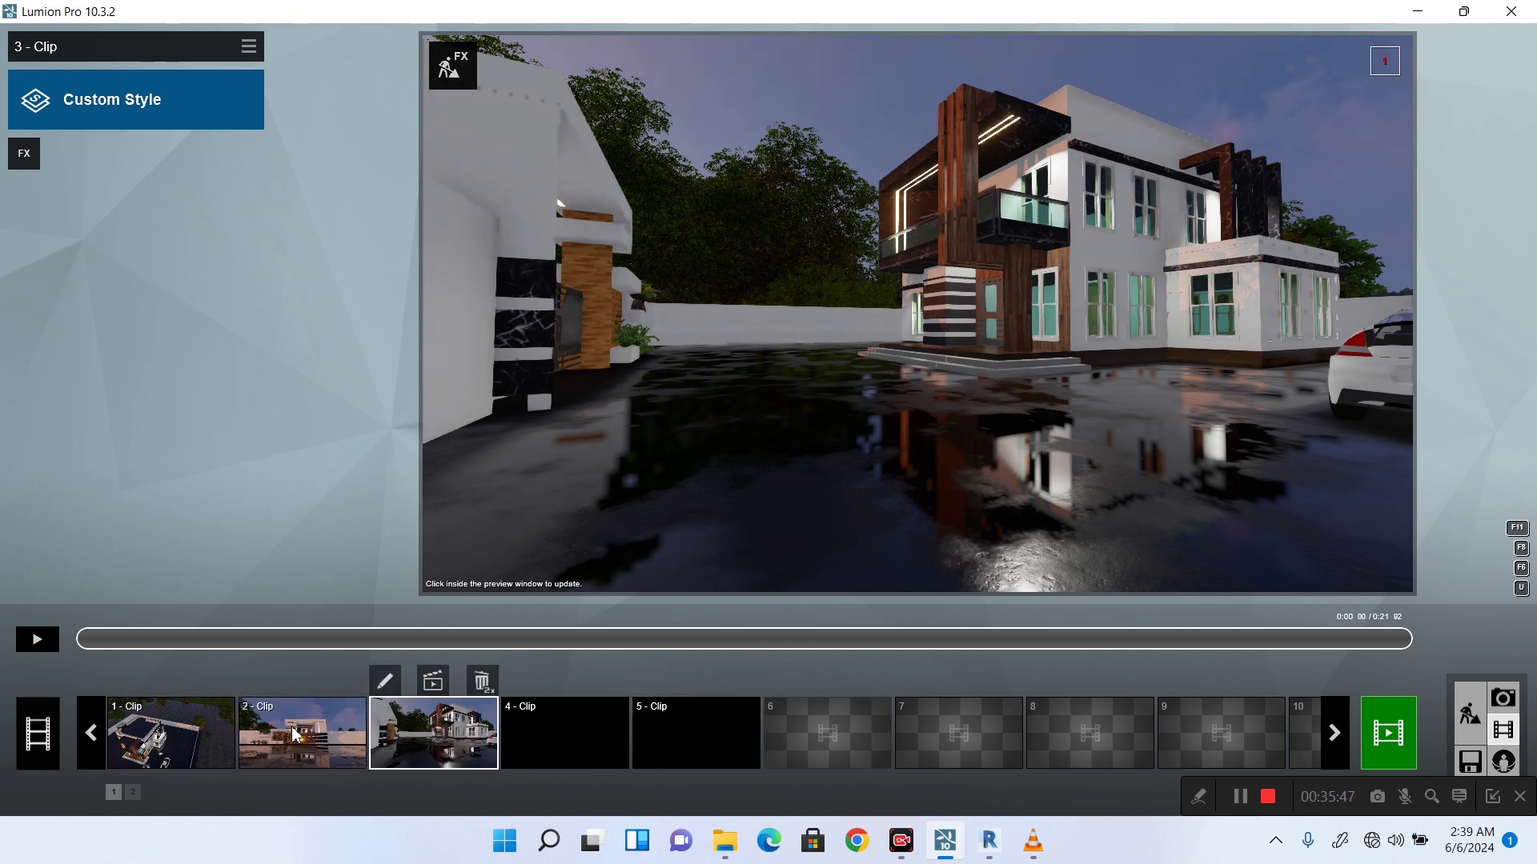
left_click(309, 746)
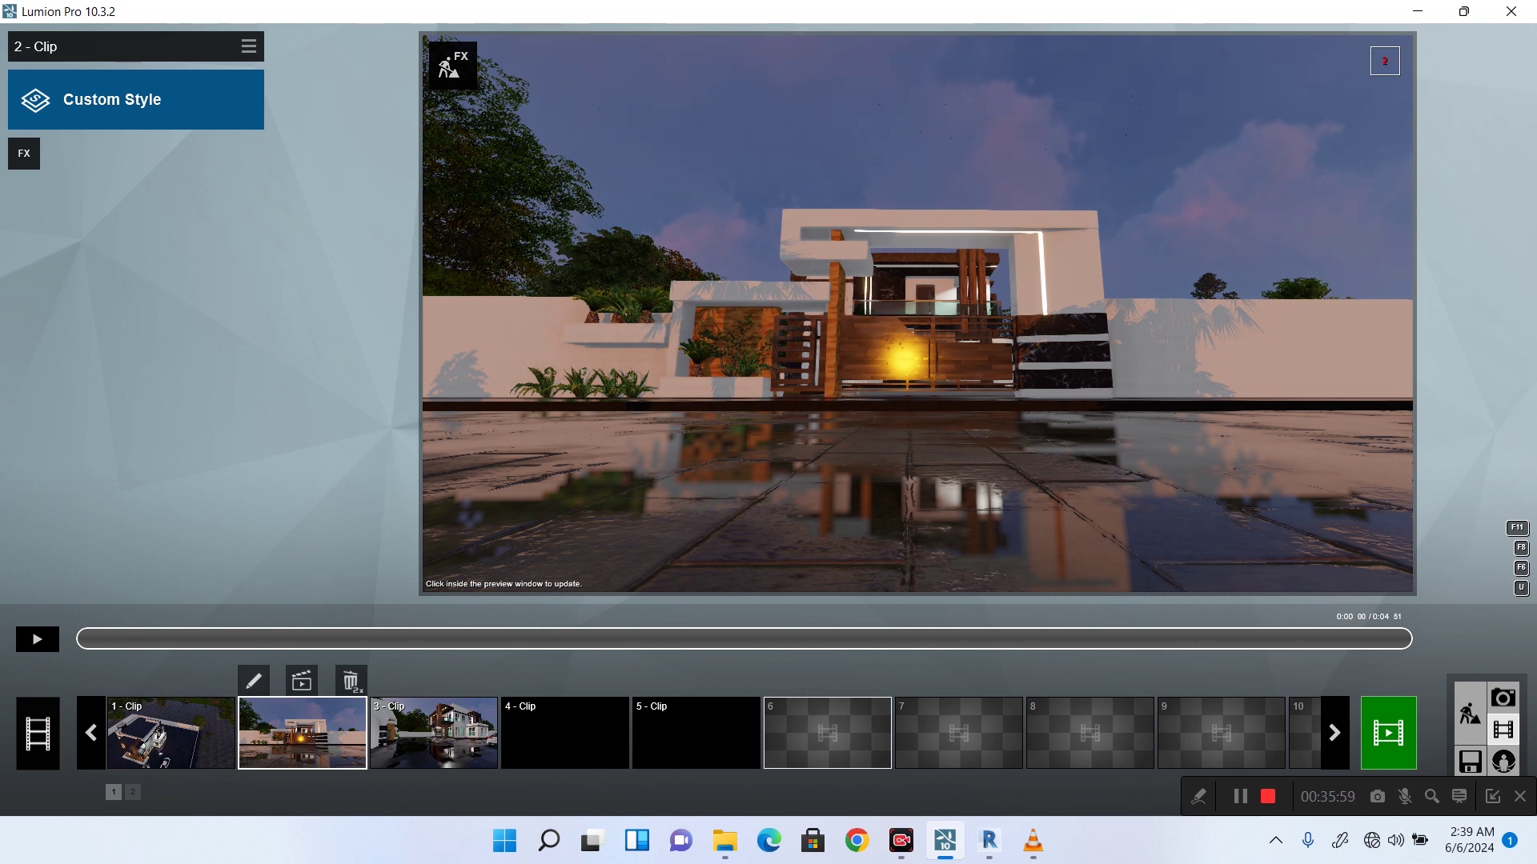
Start recording a new clip in slot 6 with a low front view as its first keyframe.
left_click(811, 709)
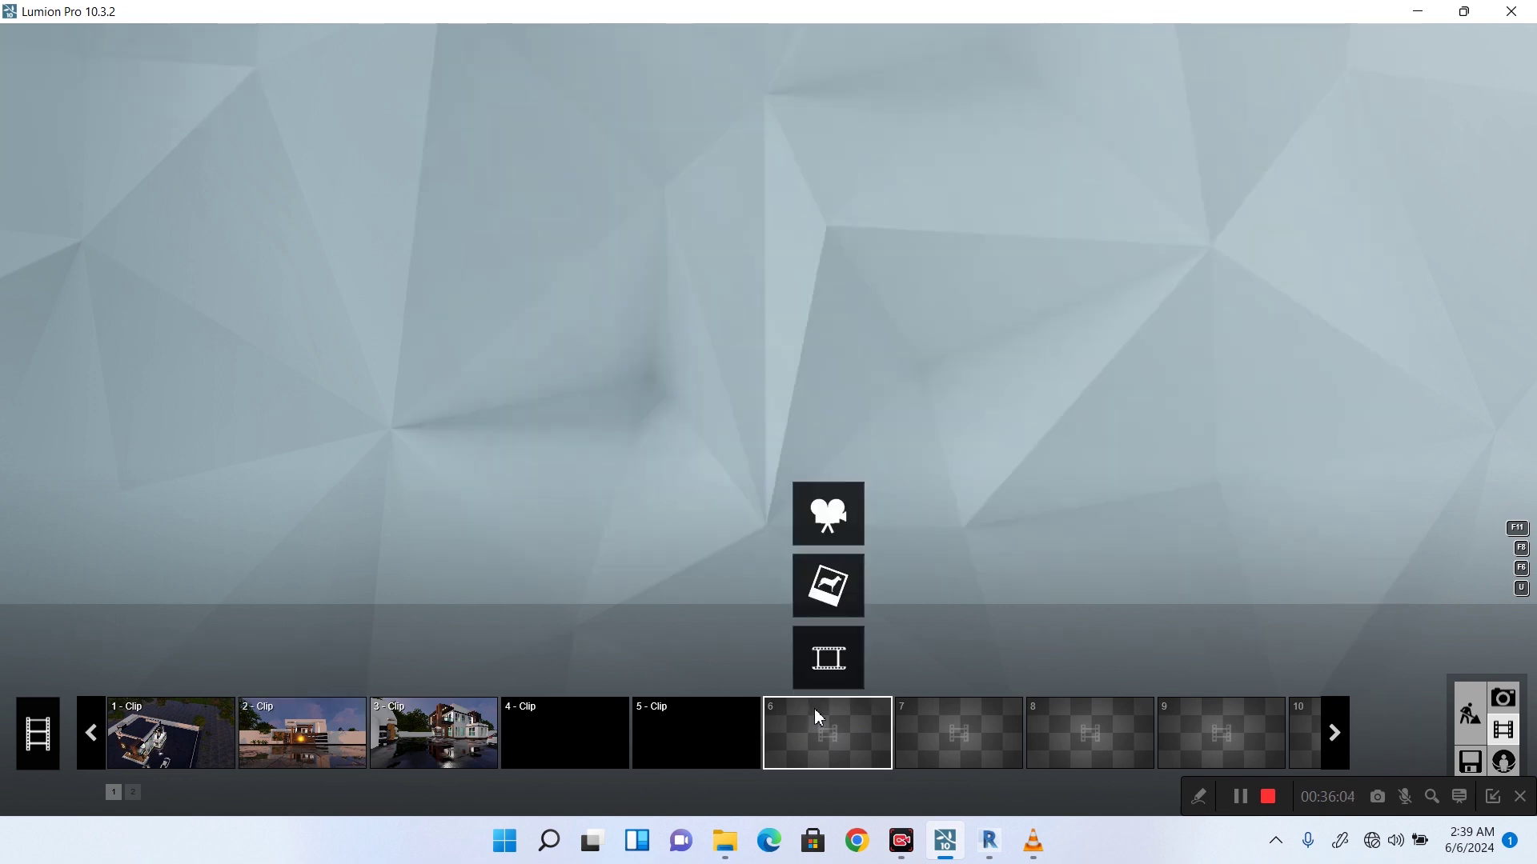
left_click(838, 510)
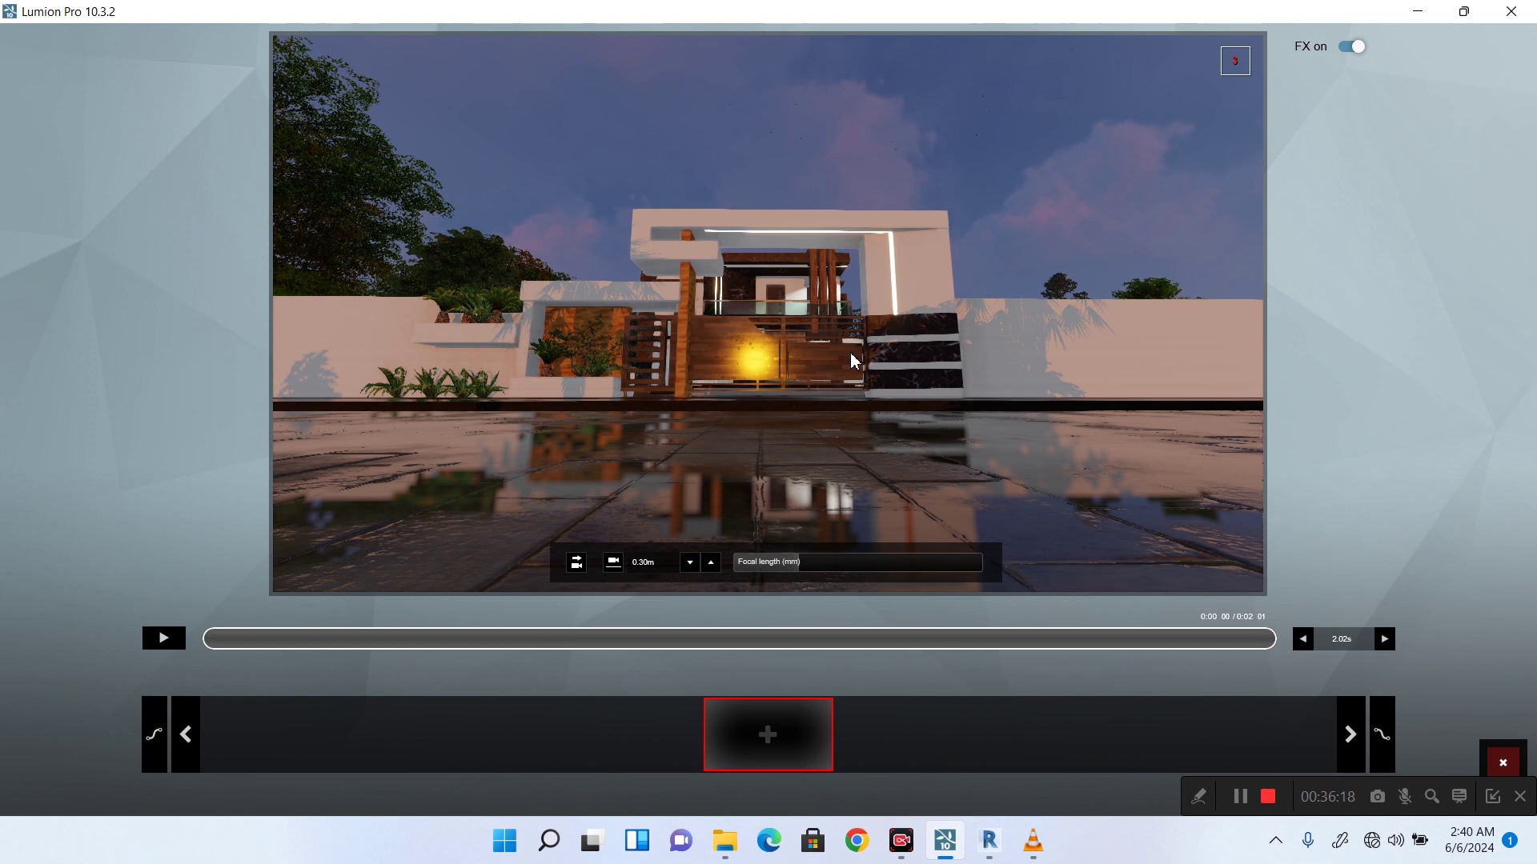
key("w")
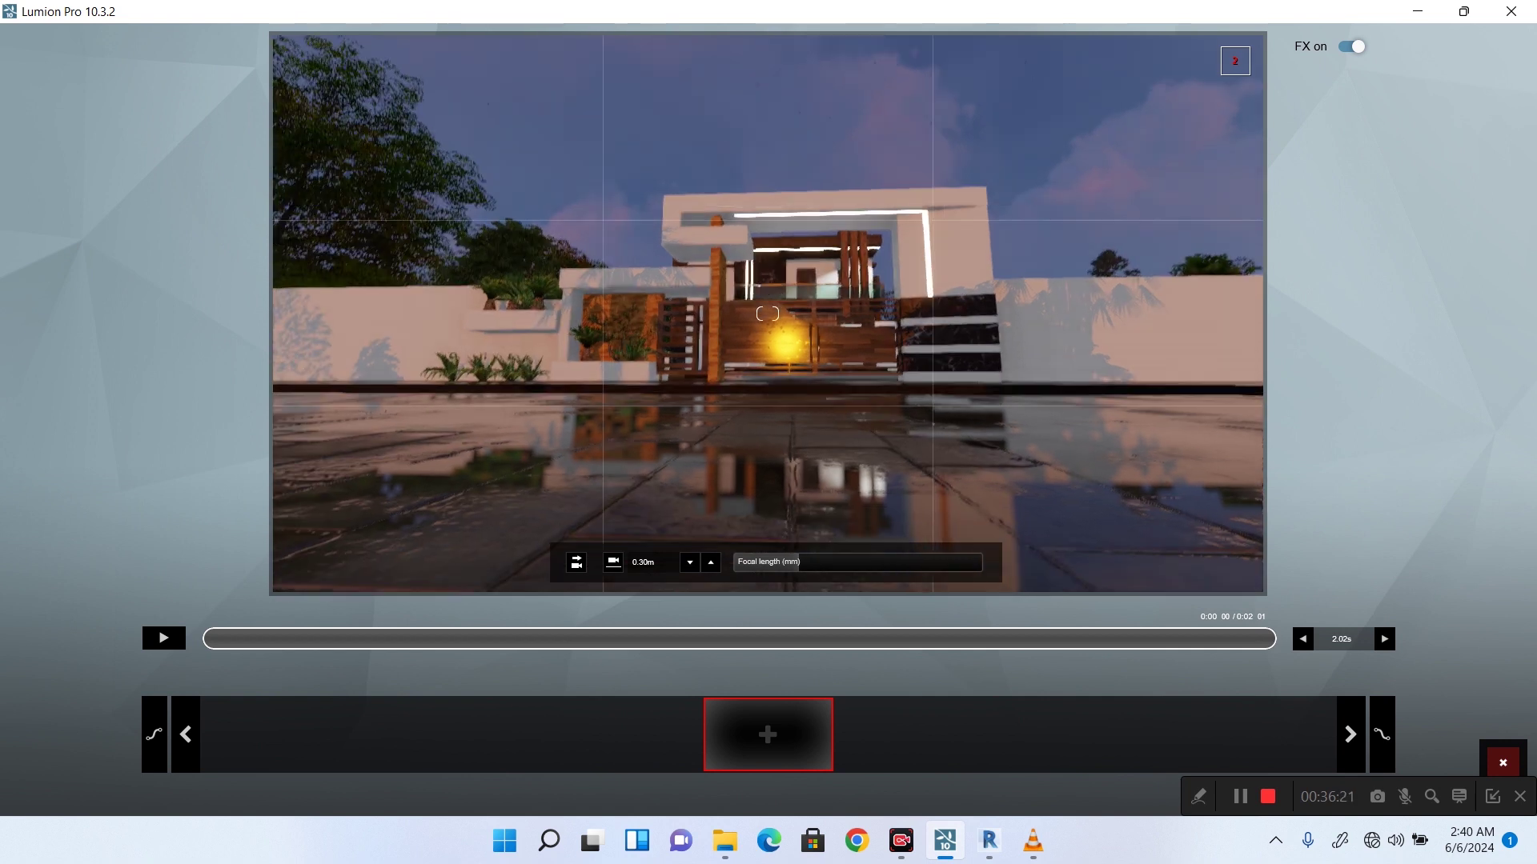
key("d")
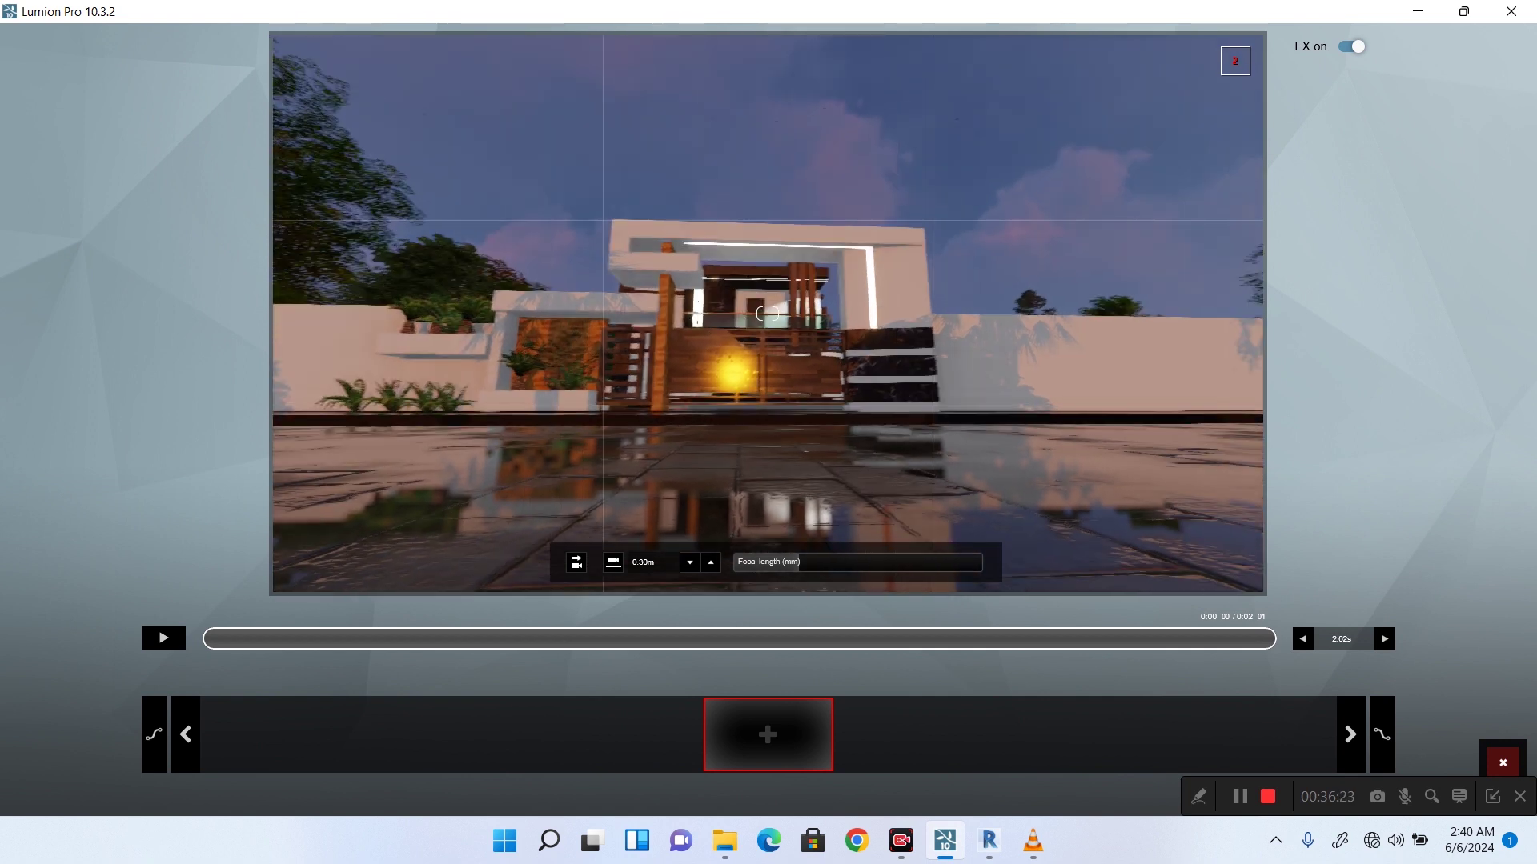
key("a")
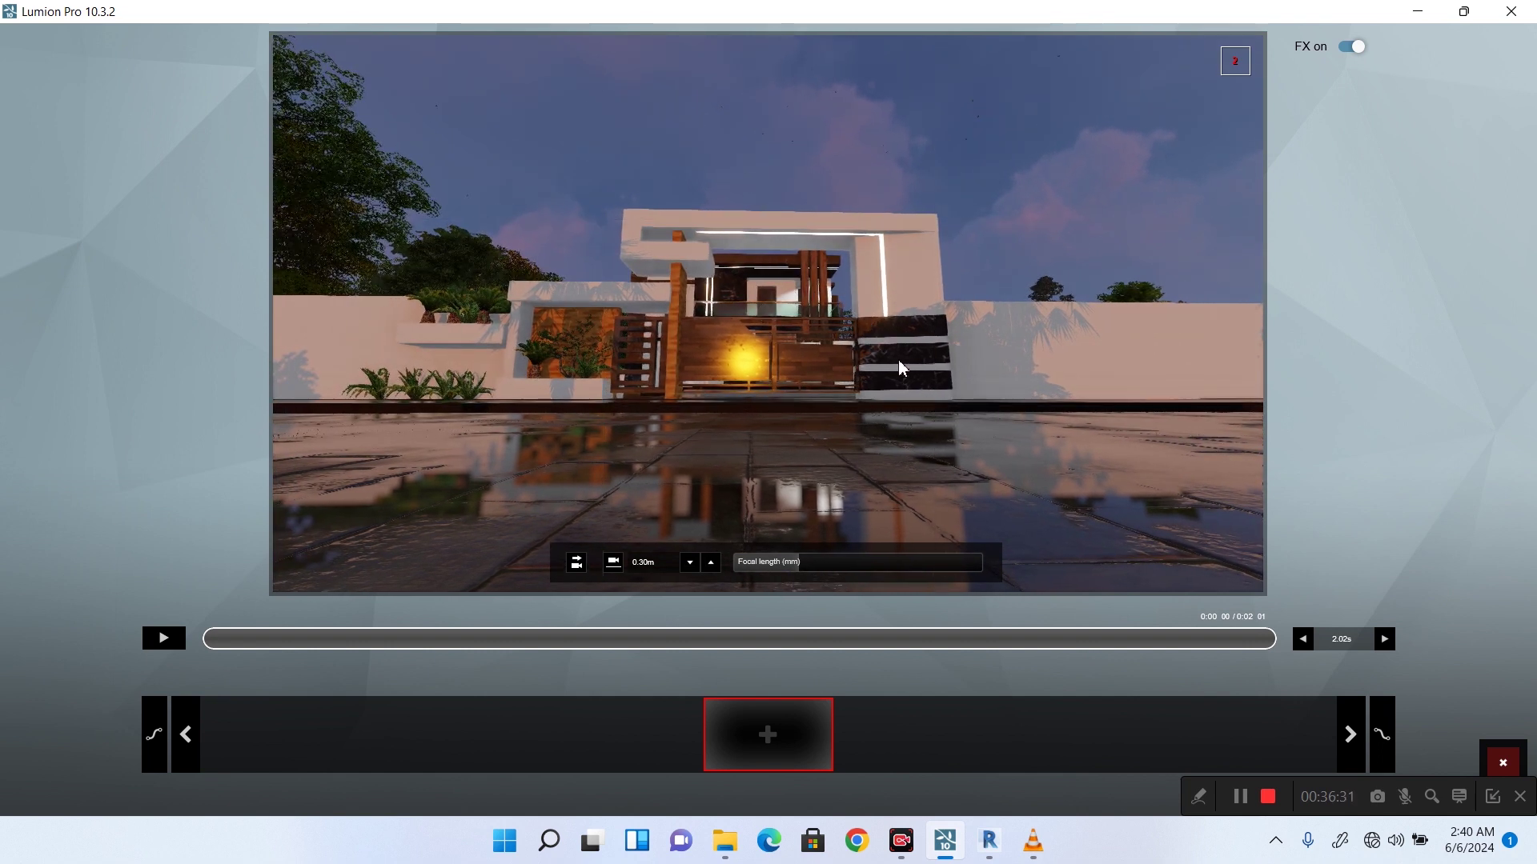
left_click(773, 741)
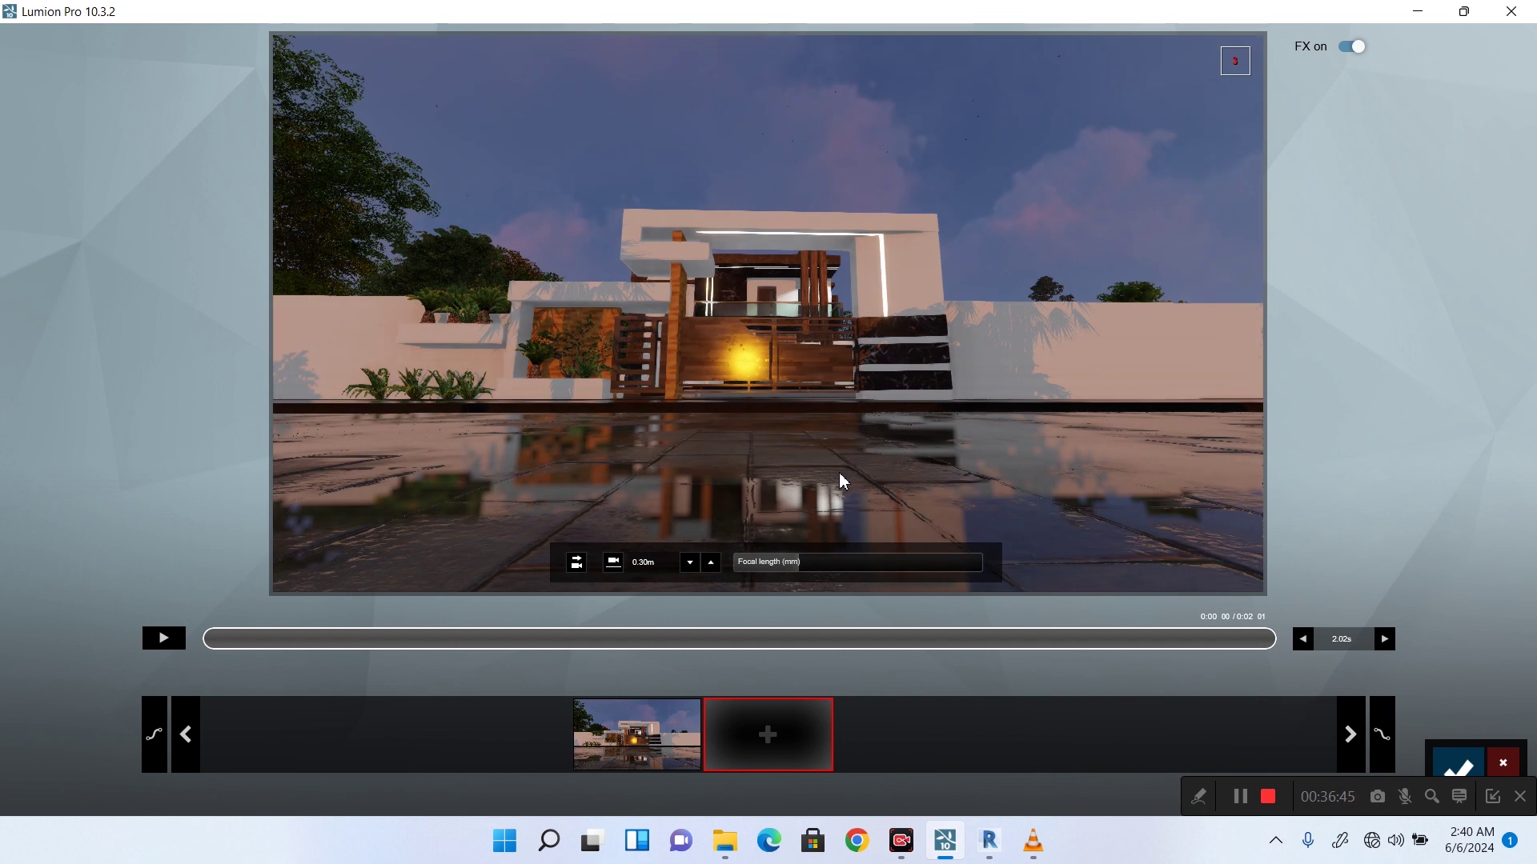
Move the camera forward through the gate toward the house front.
scroll(780, 397, "up", 5)
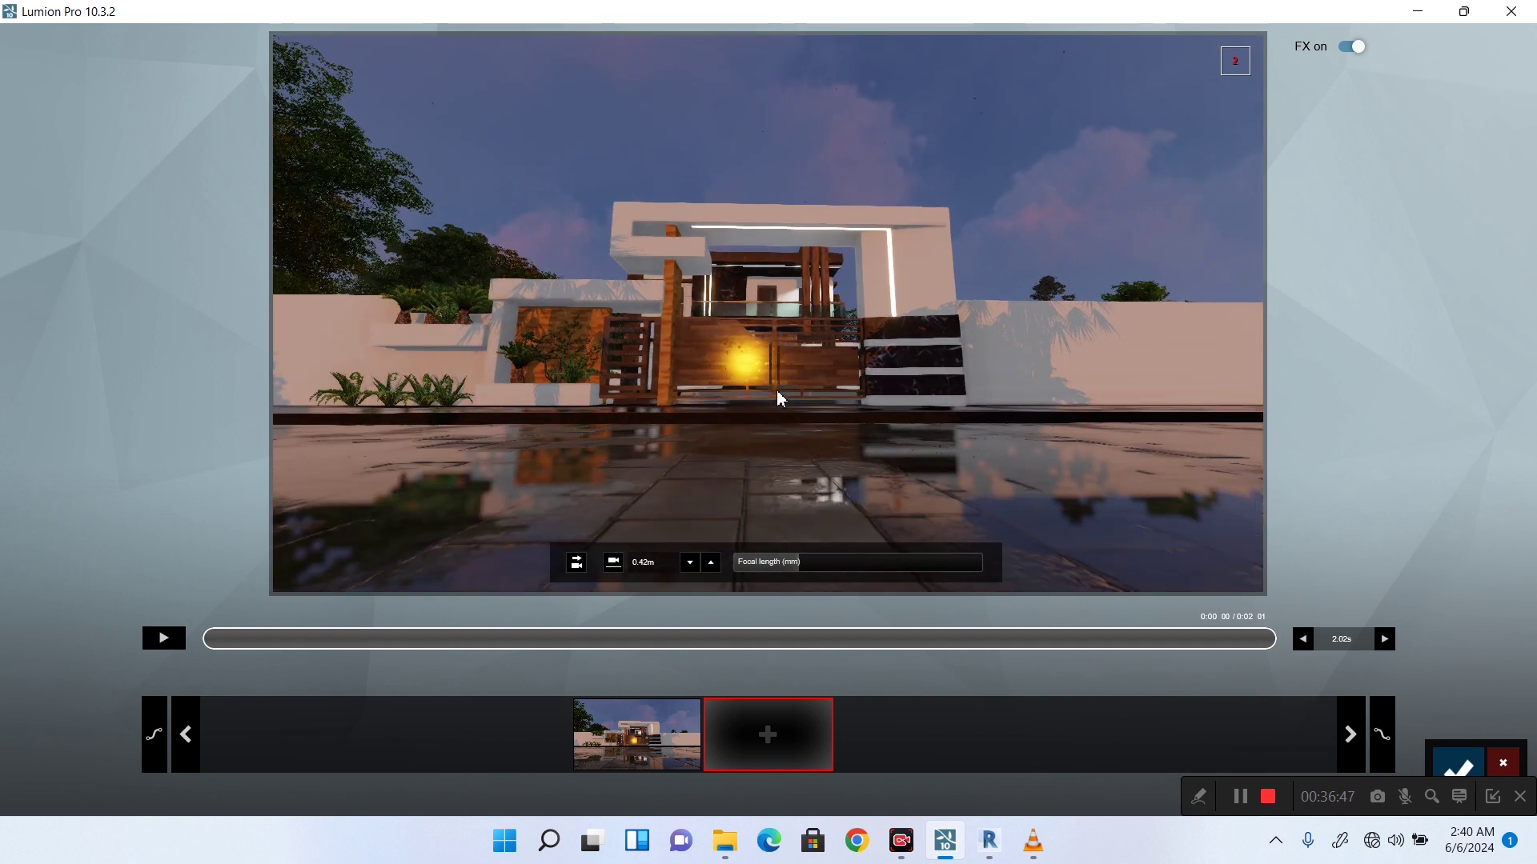
scroll(780, 397, "up", 5)
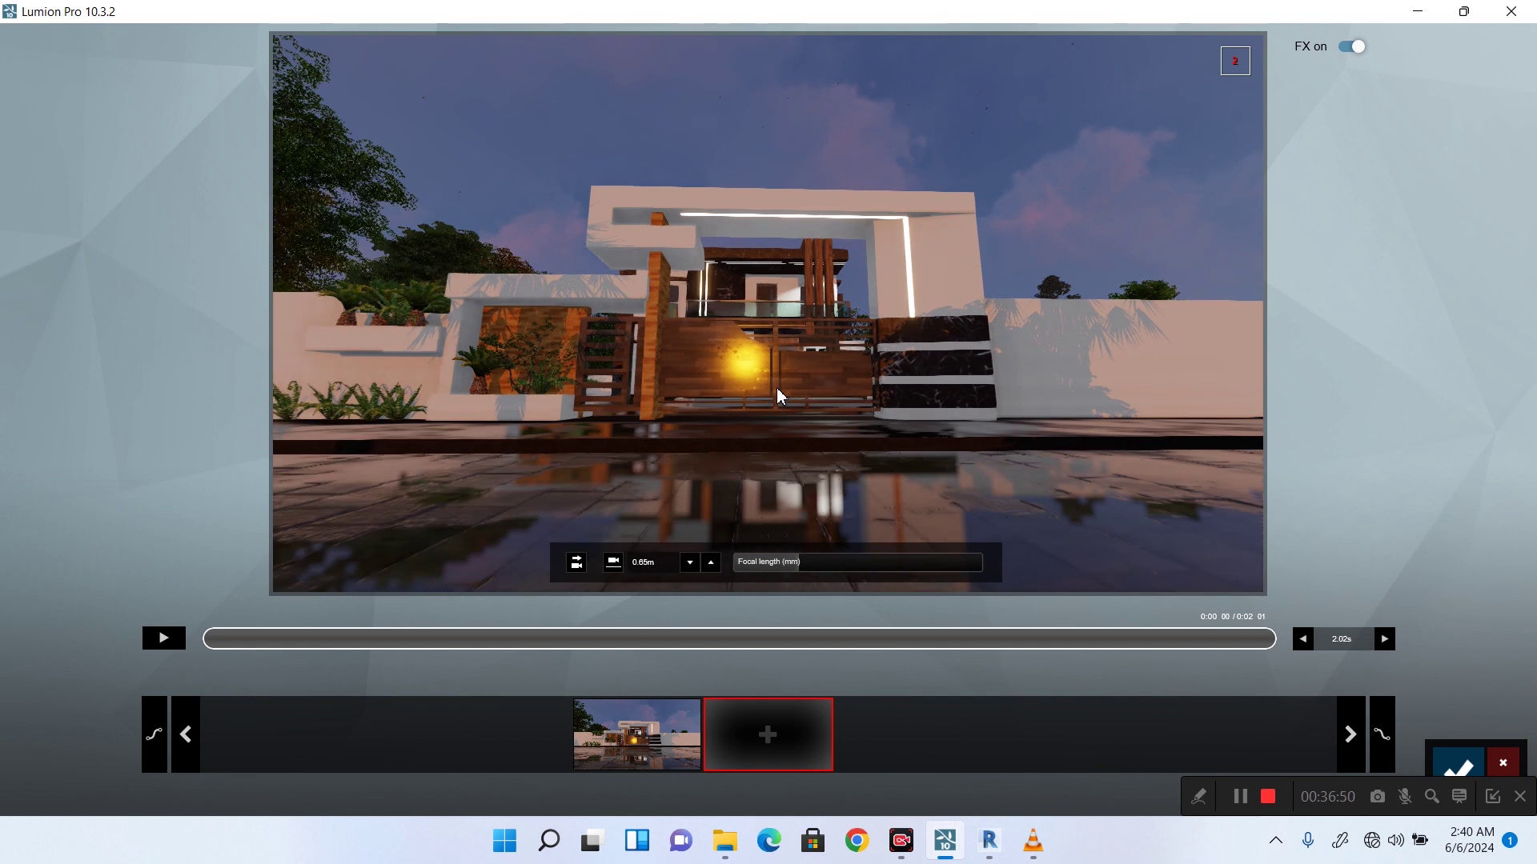
scroll(780, 397, "up", 4)
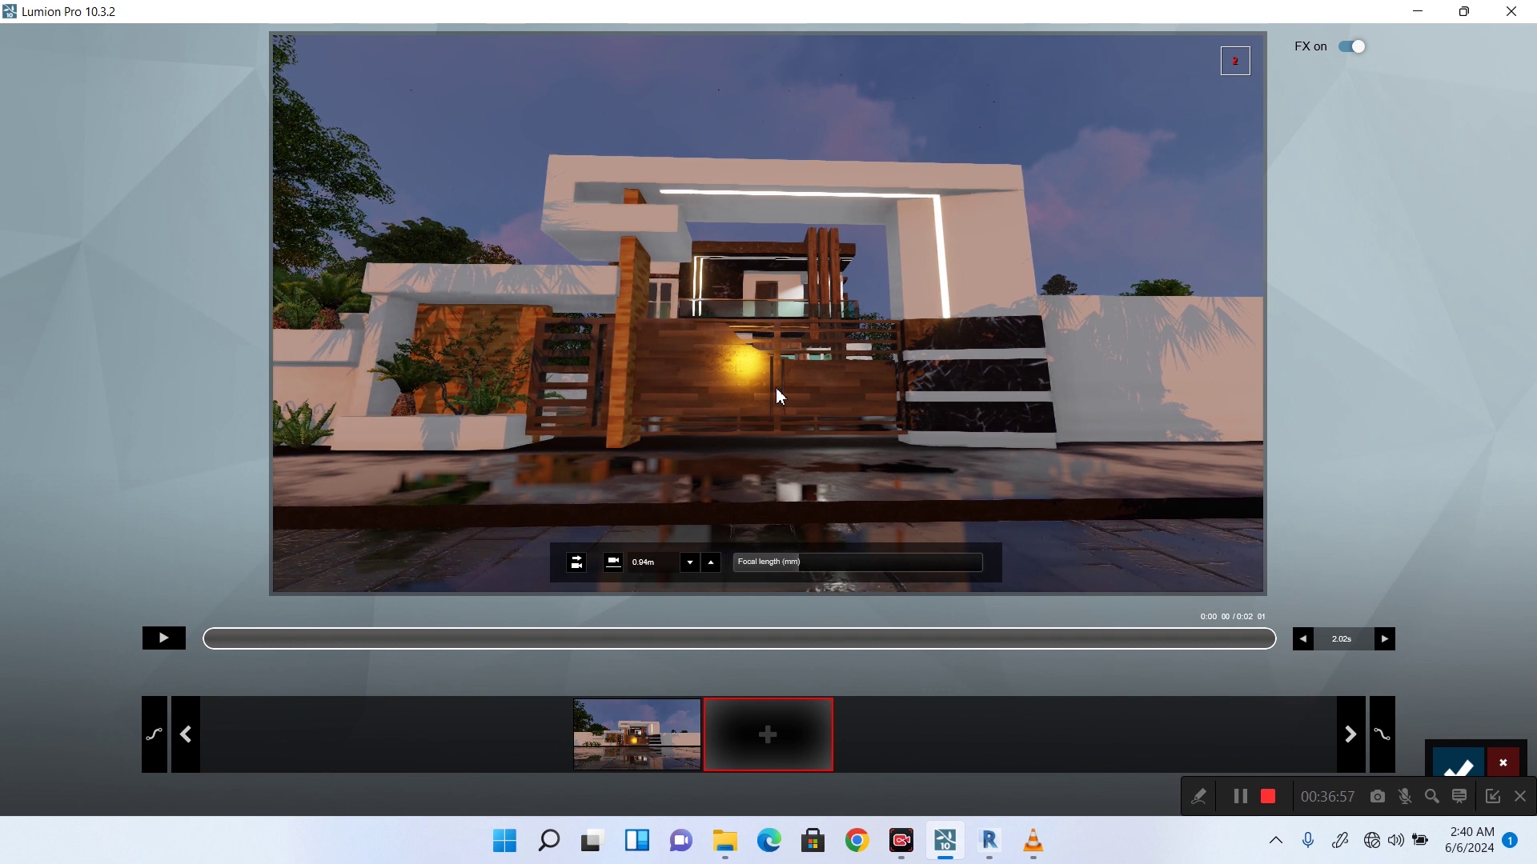
scroll(780, 397, "up", 3)
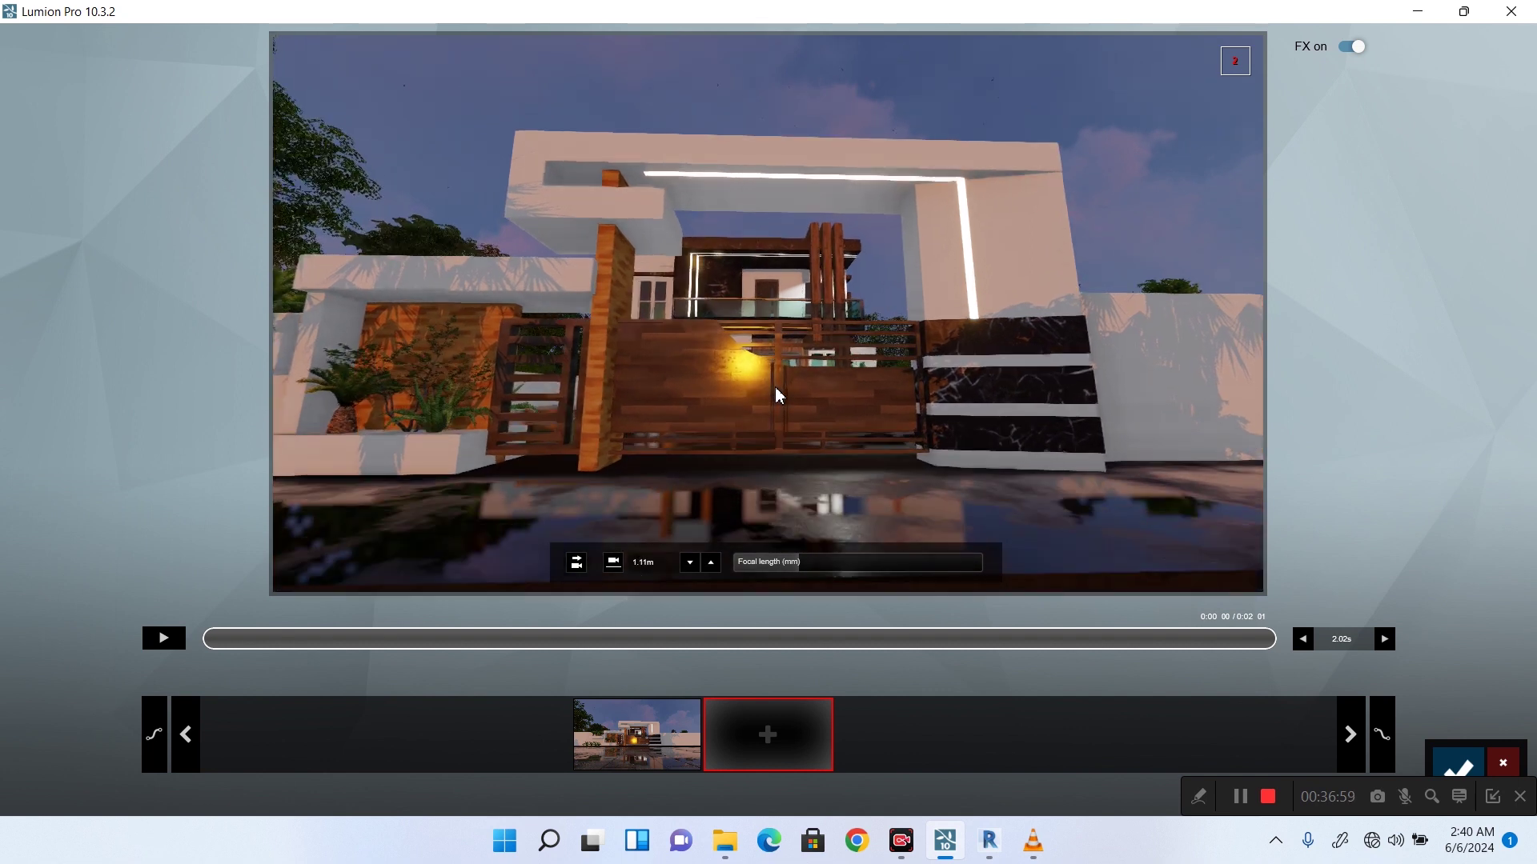
scroll(780, 397, "up", 3)
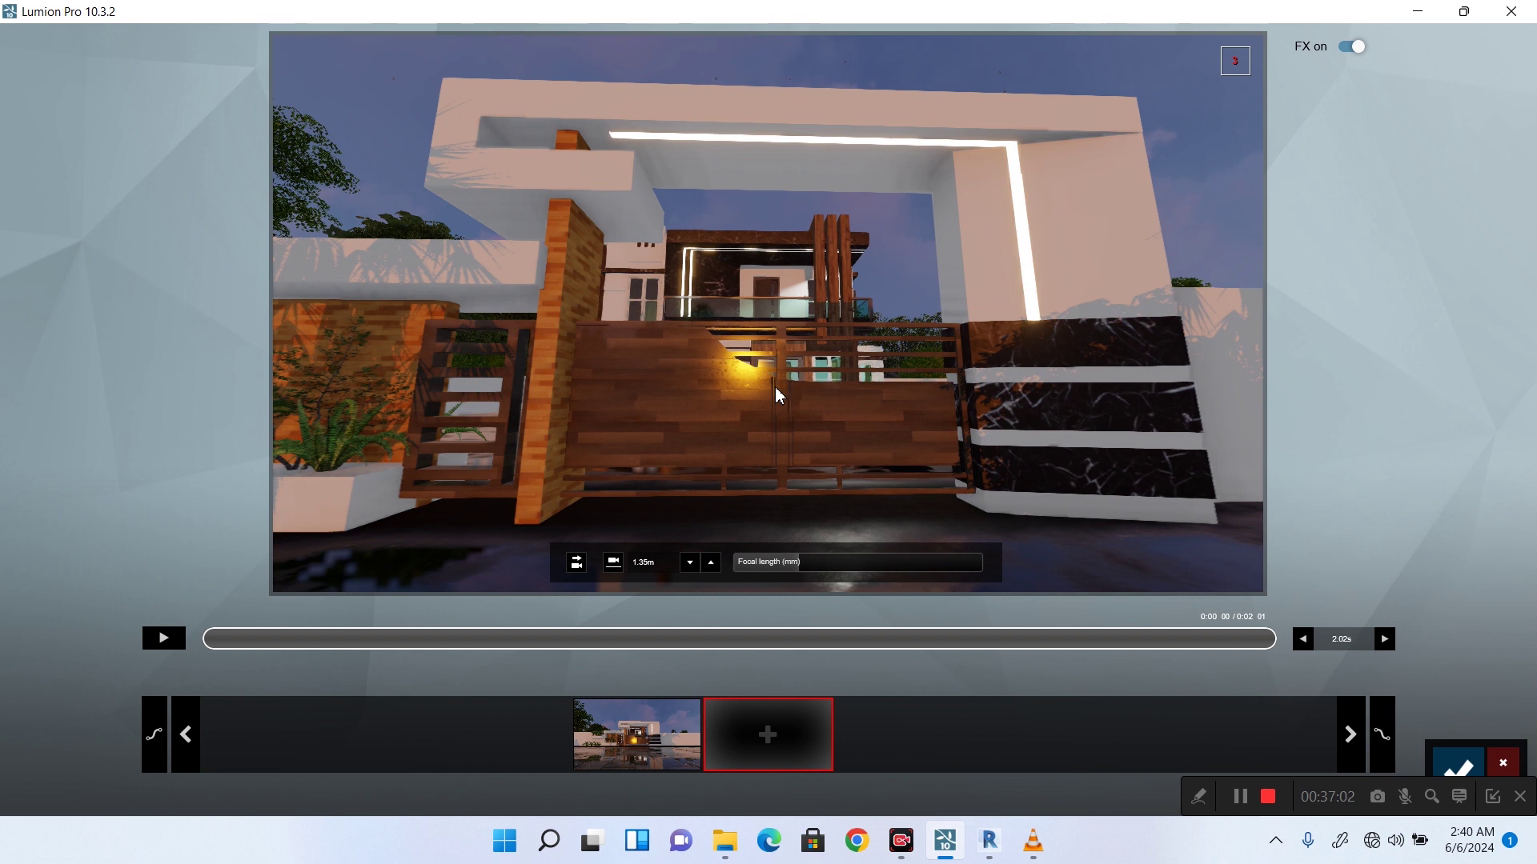
scroll(780, 397, "up", 3)
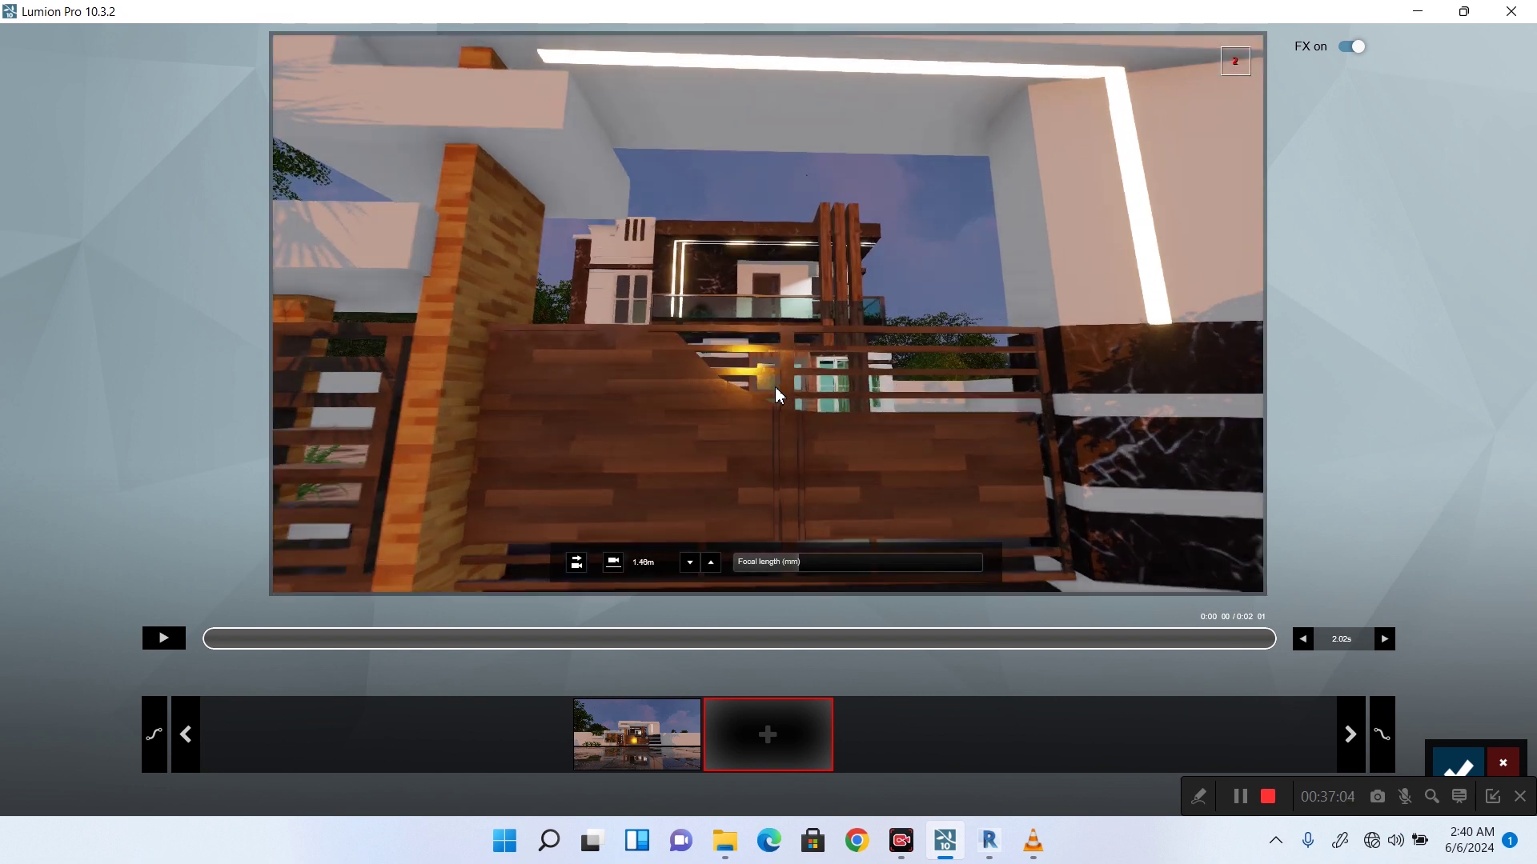
scroll(780, 397, "up", 2)
scroll(780, 397, "up", 4)
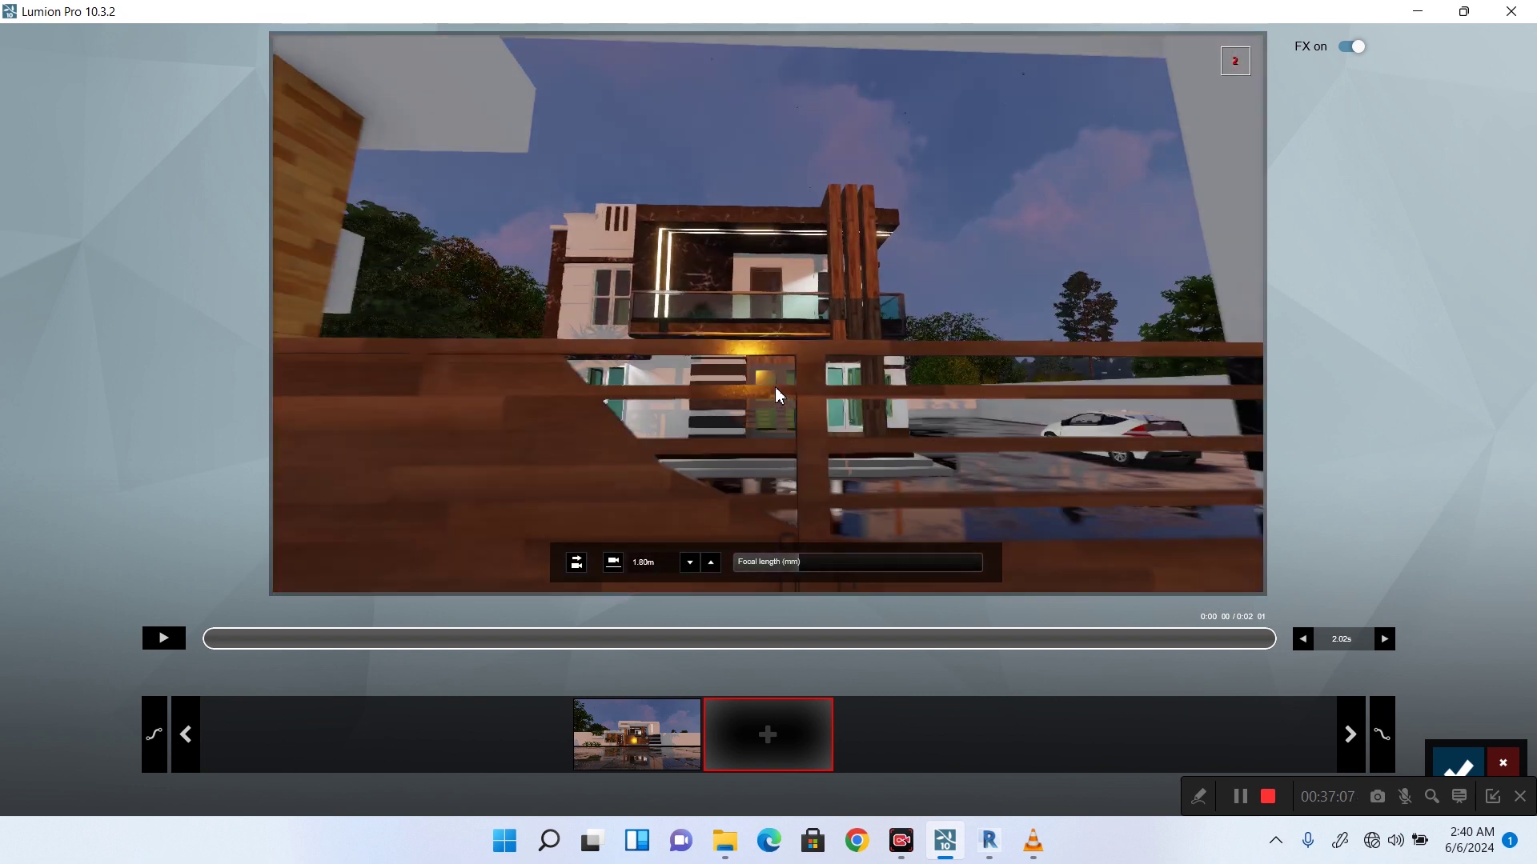
scroll(780, 397, "up", 2)
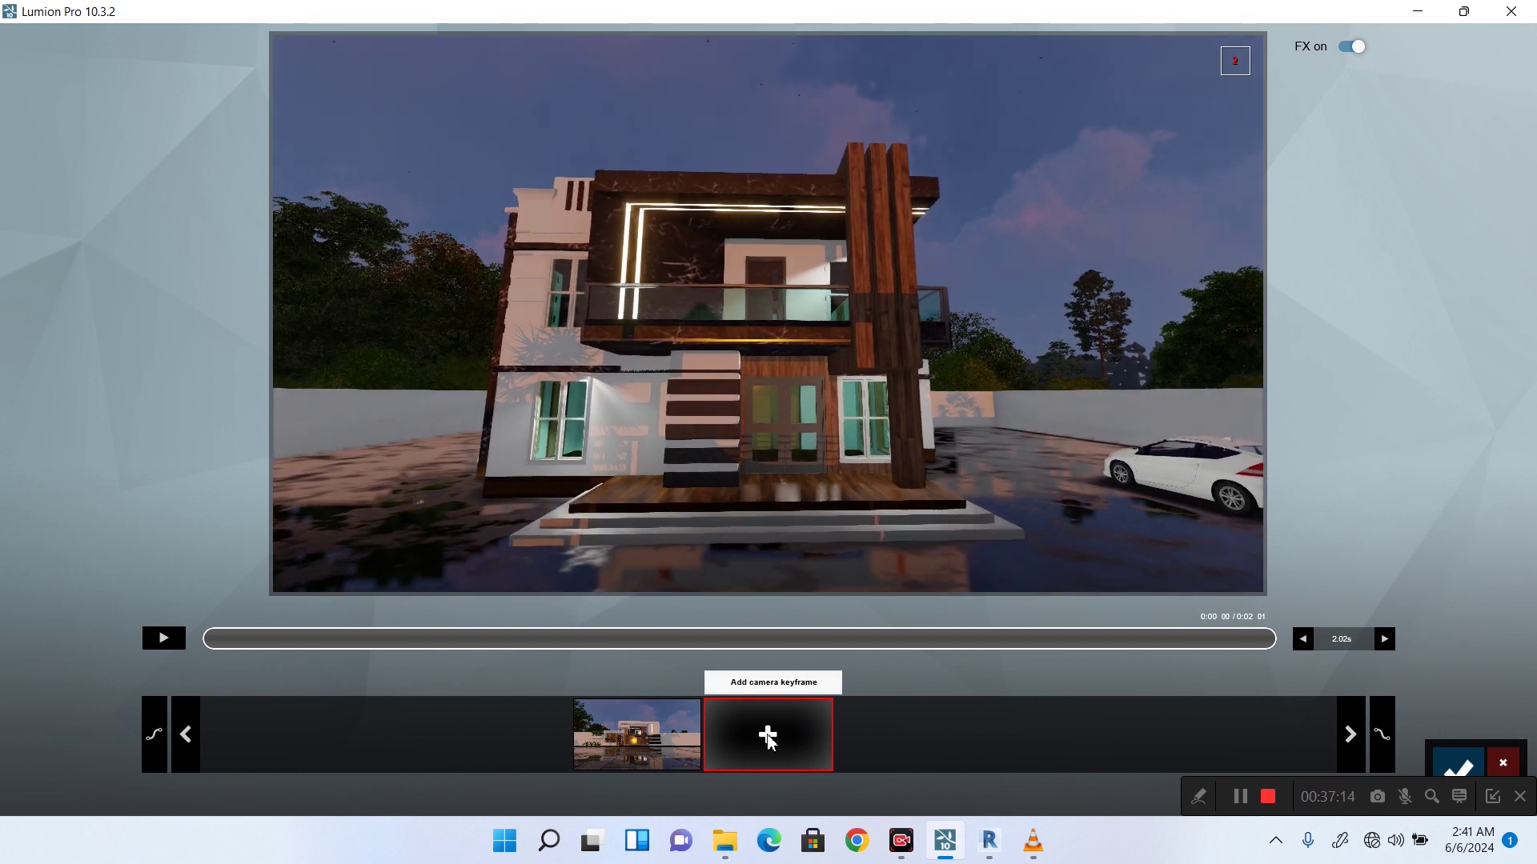
Add a close-up second keyframe, making a 4.53 s fly-in, and play it back.
left_click(768, 743)
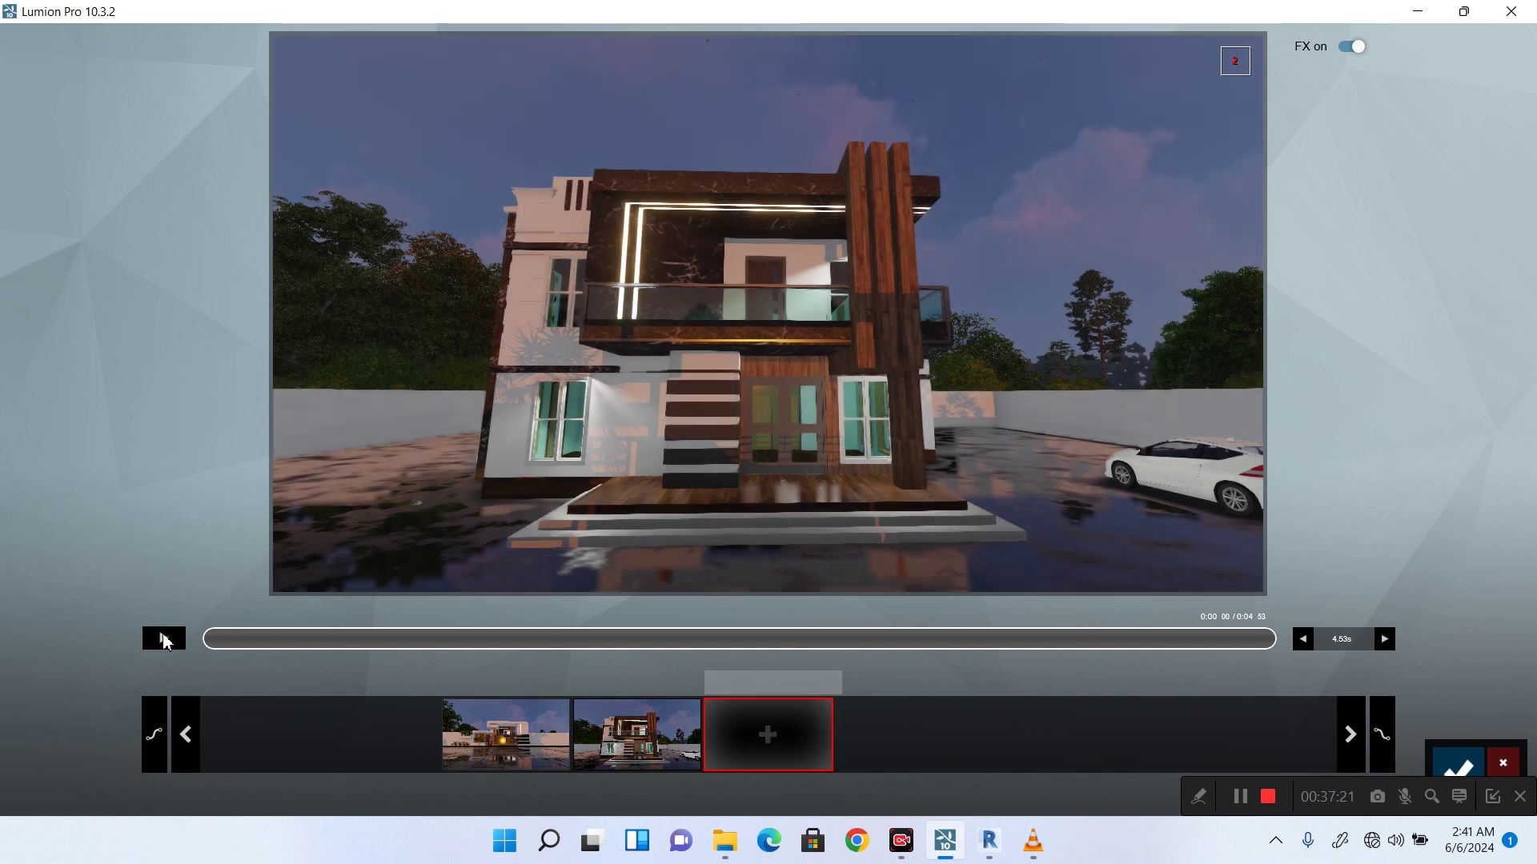
left_click(164, 640)
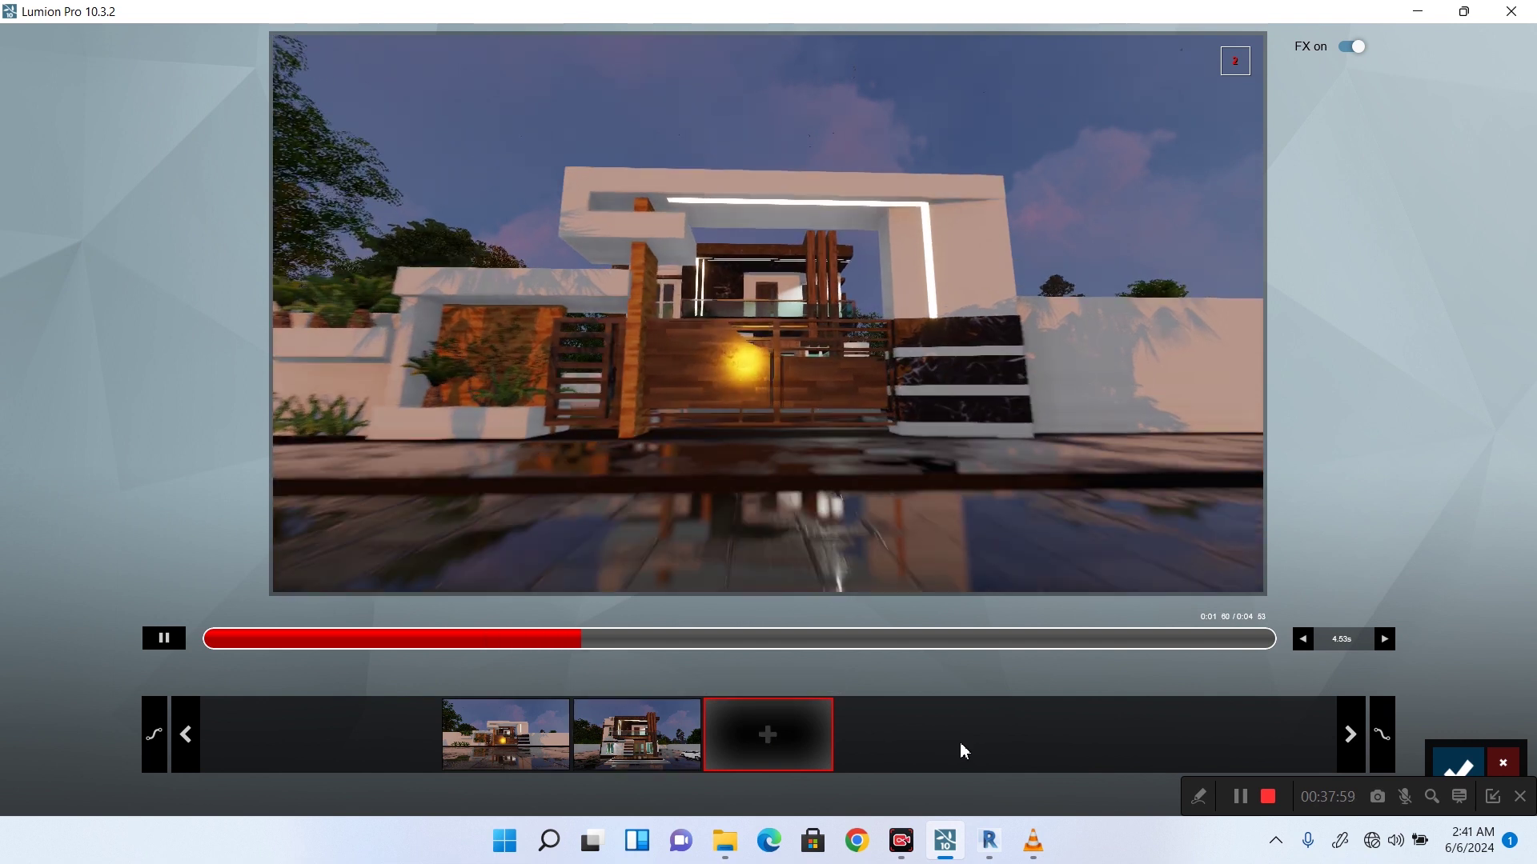
Save the fly-in as clip 6, then open and close Render Movie without rendering.
left_click(1459, 768)
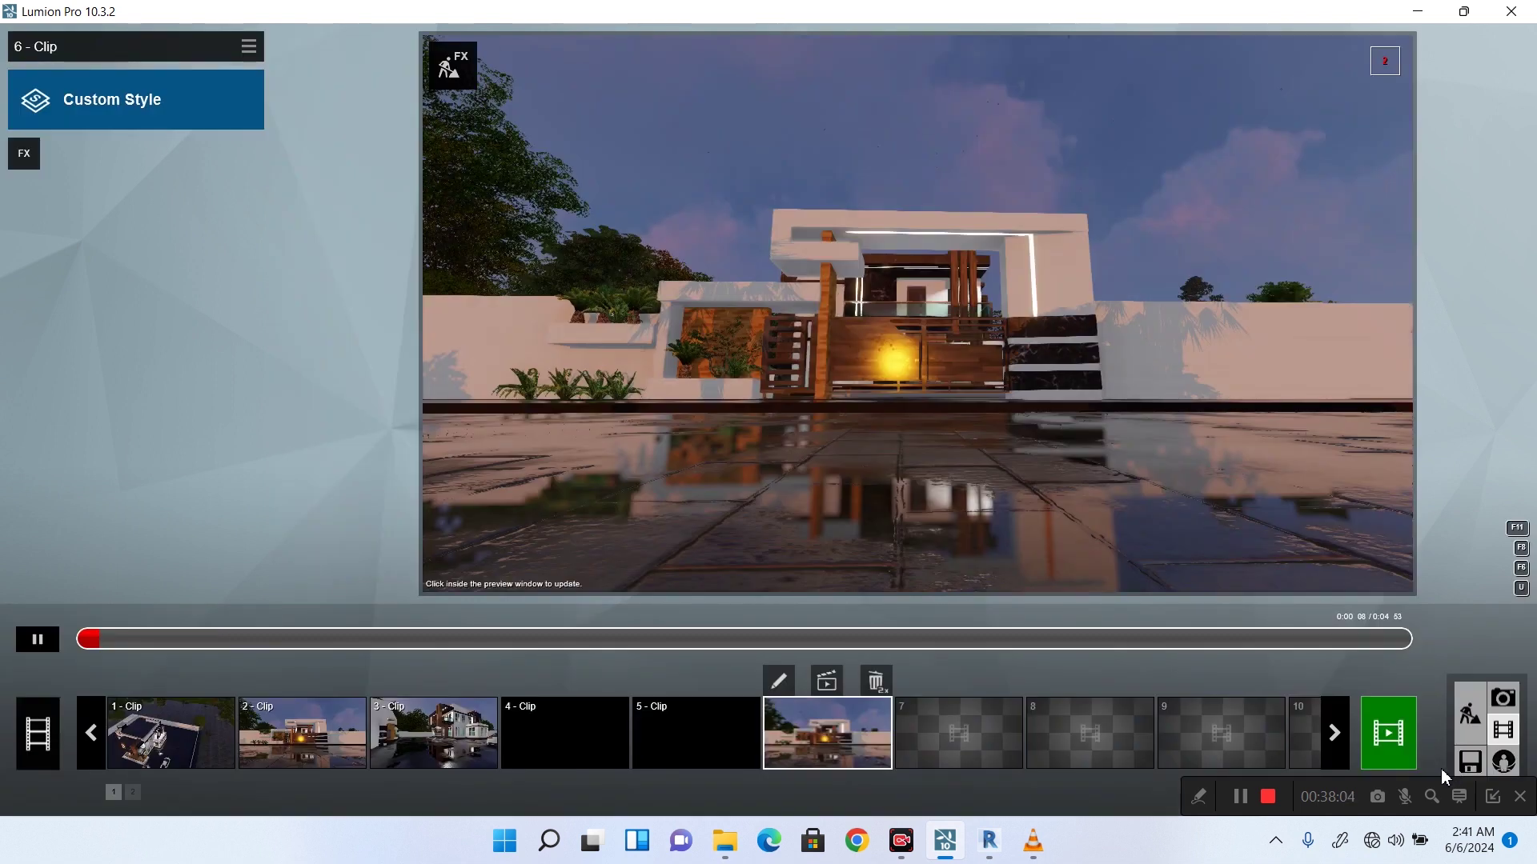
left_click(1393, 742)
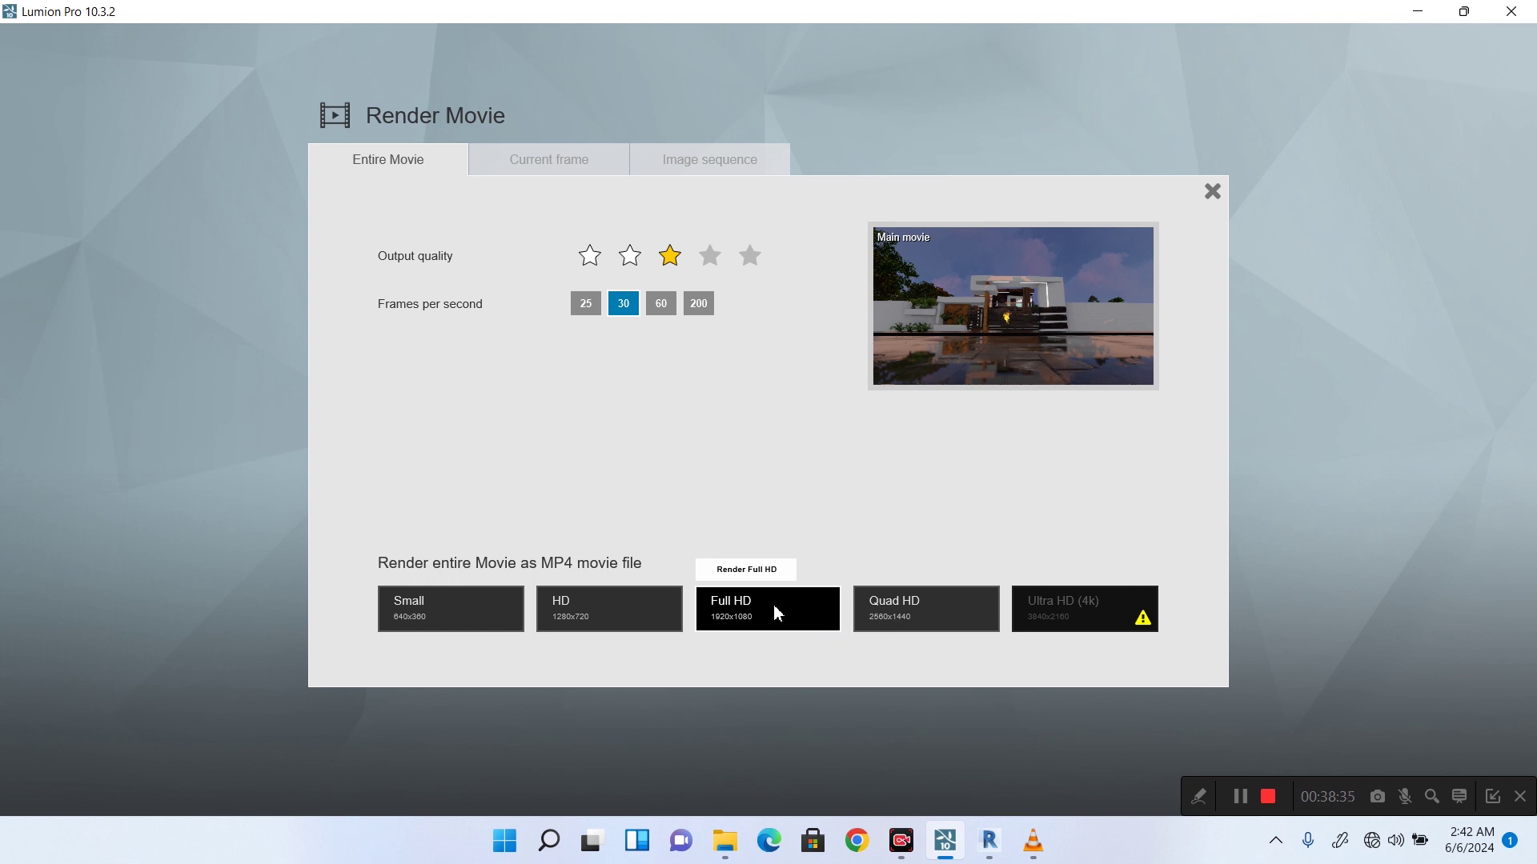
left_click(1212, 192)
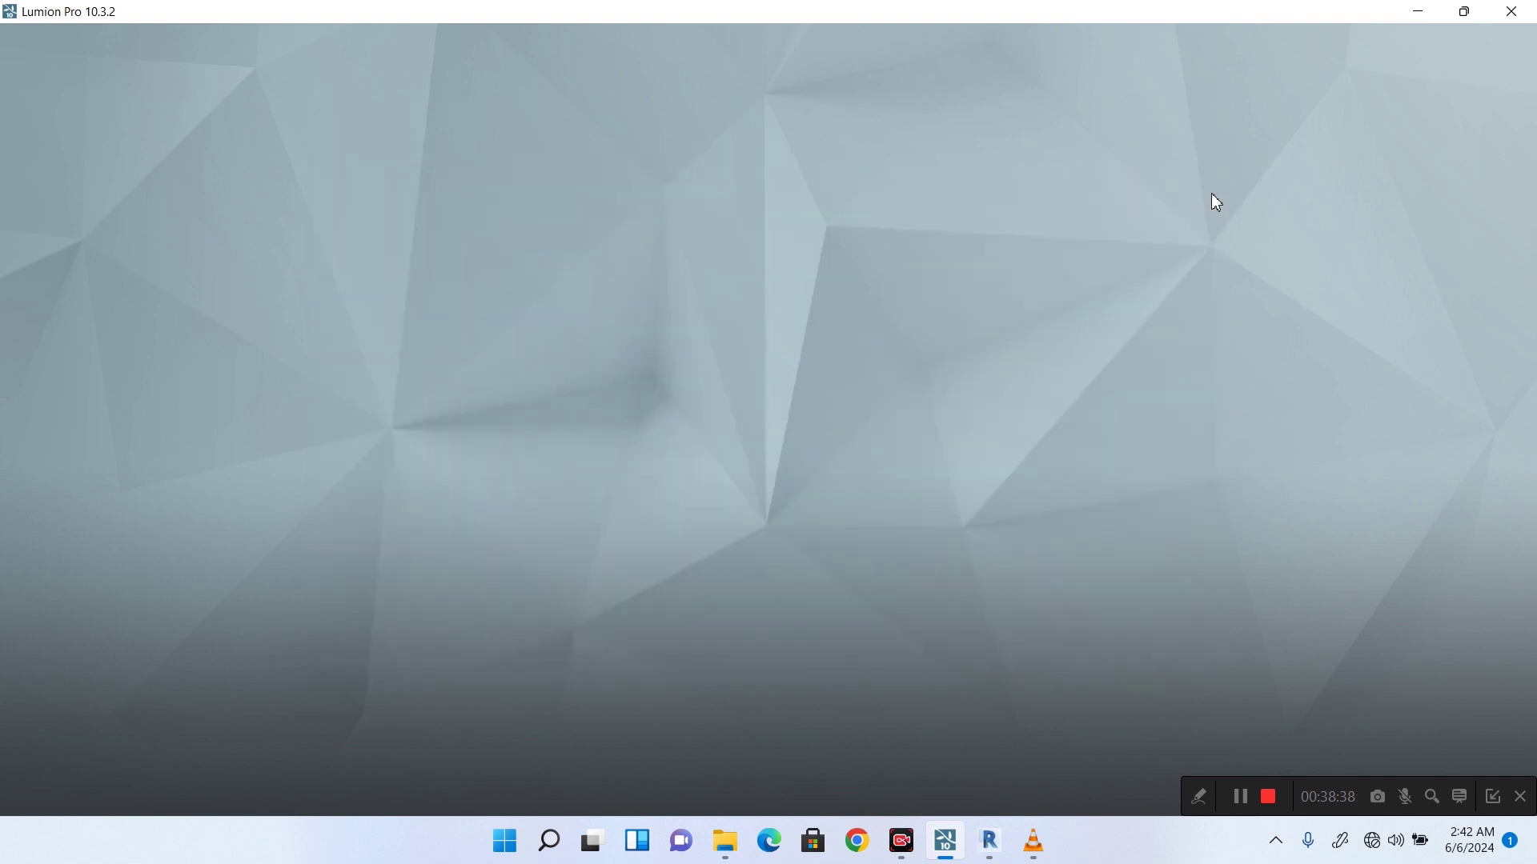